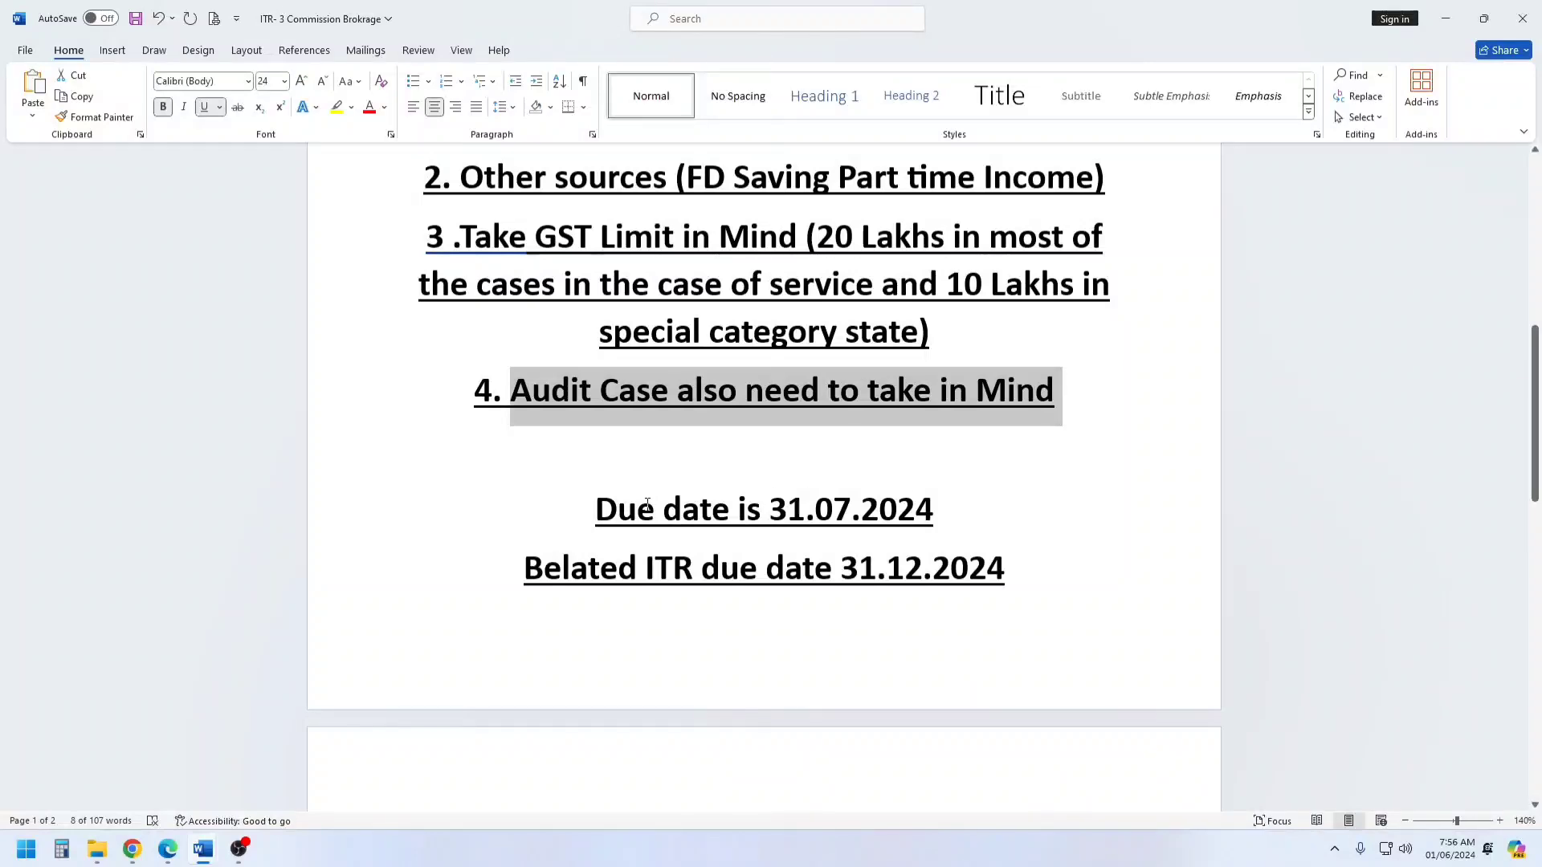
# Review the notes' lines on the ITR due date and the belated ITR due date.
pyautogui.moveTo(599, 504); pyautogui.dragTo(952, 514)
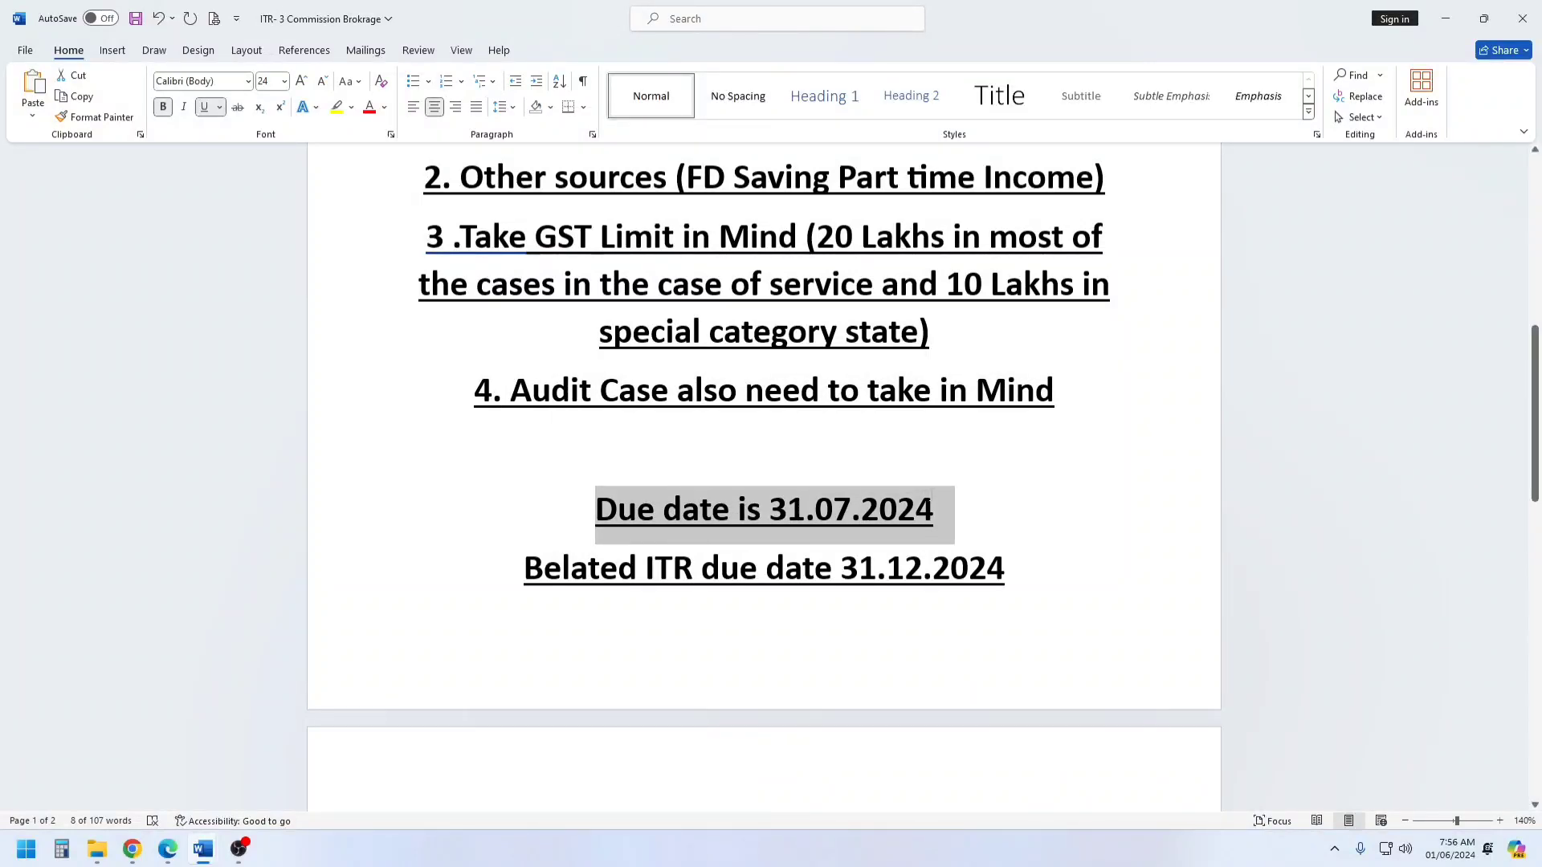
pyautogui.click(916, 452)
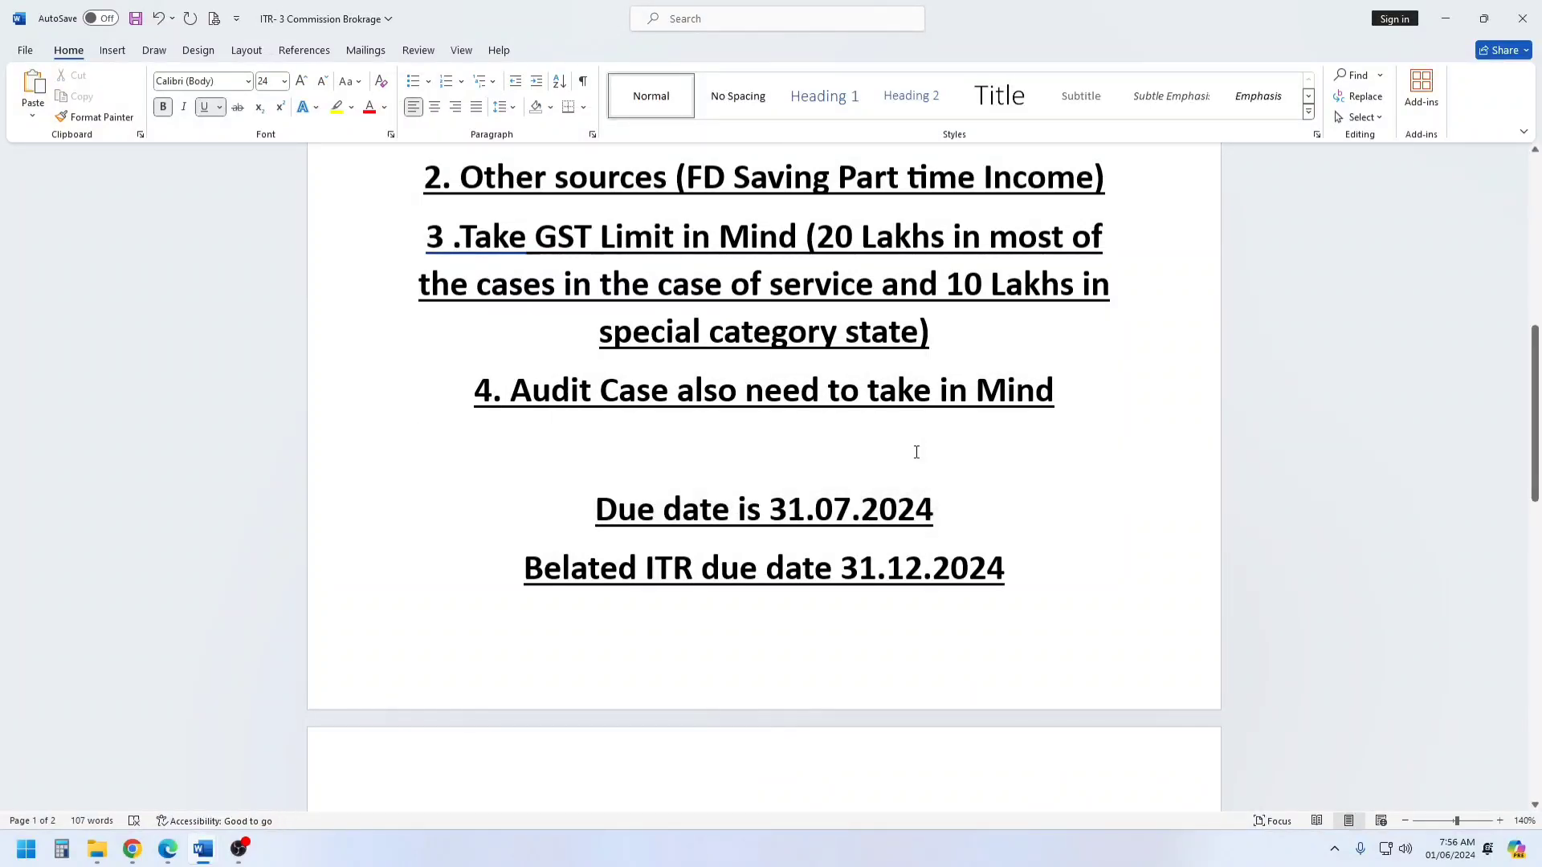
pyautogui.moveTo(554, 570); pyautogui.dragTo(1026, 572)
pyautogui.scroll(-5, 994, 494)
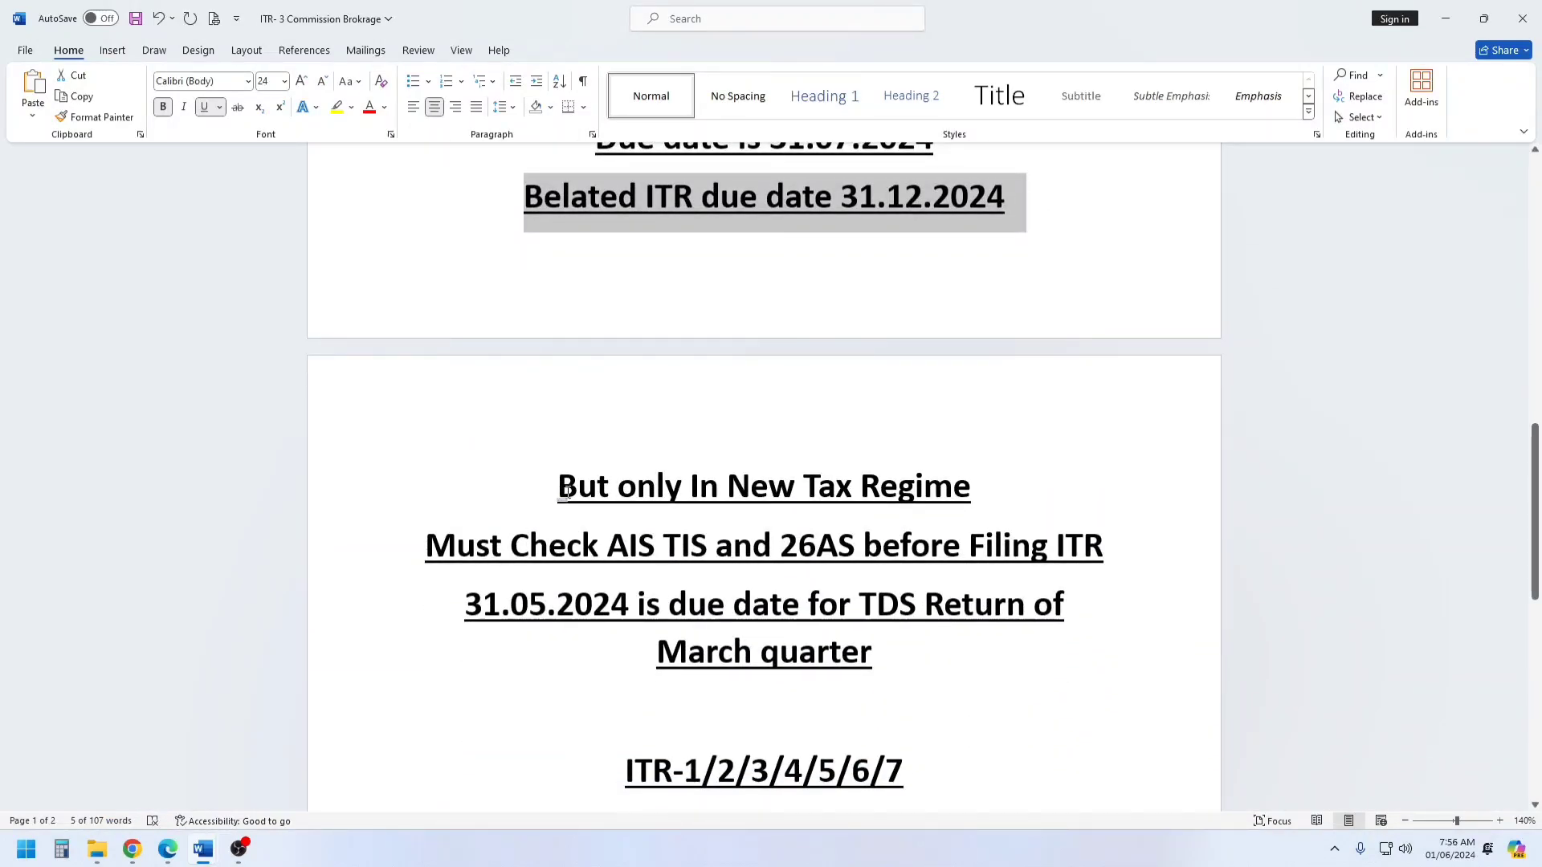
# Review the notes on the new tax regime, checking AIS, TIS and 26AS, the March quarter TDS return date and the ITR forms.
pyautogui.moveTo(567, 492); pyautogui.dragTo(968, 491)
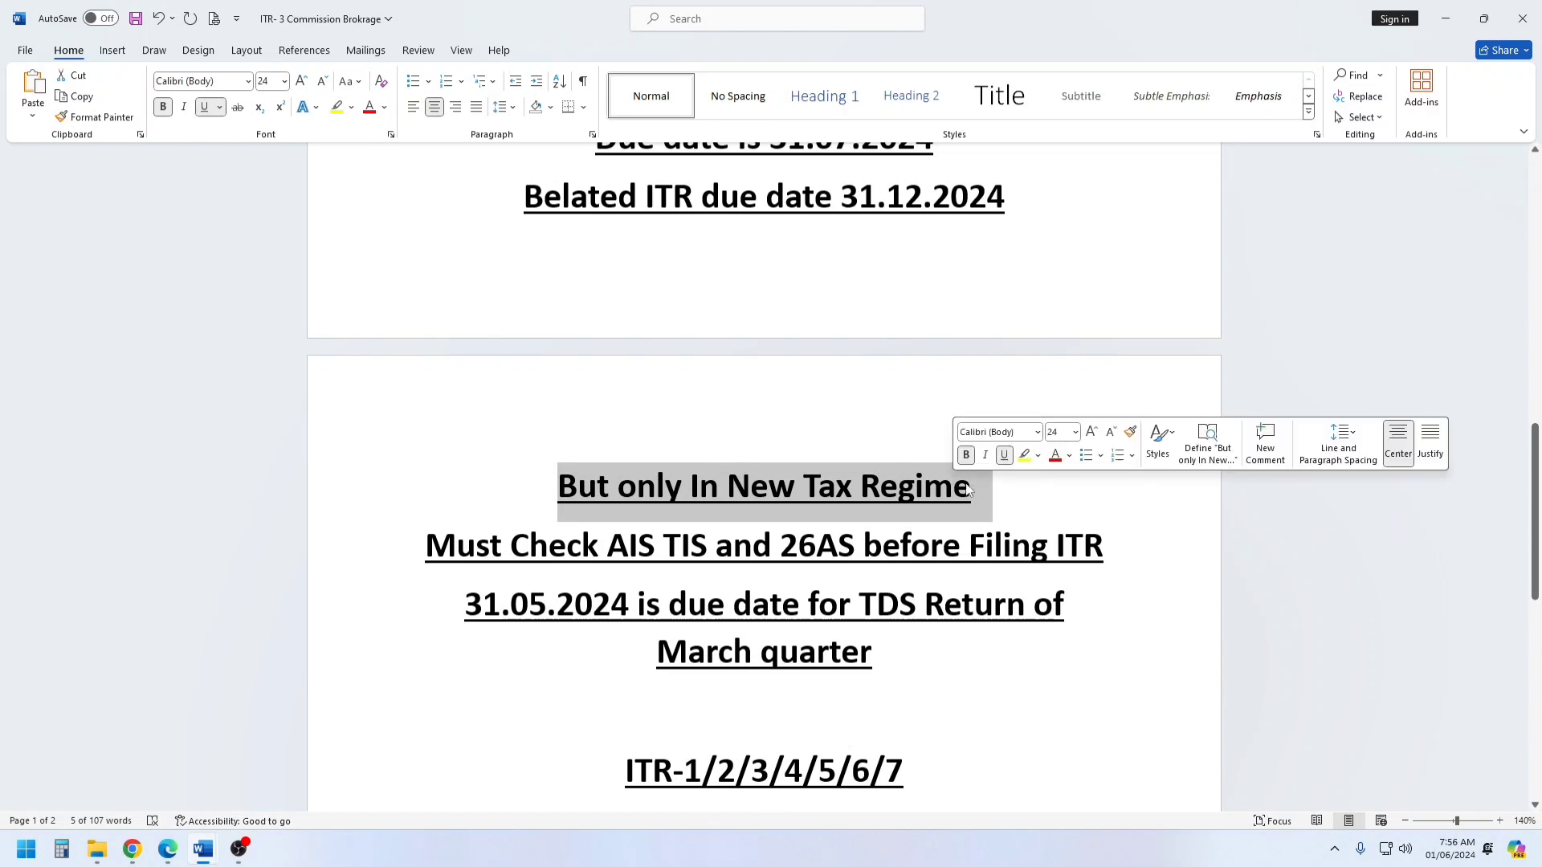
pyautogui.scroll(-2, 1018, 490)
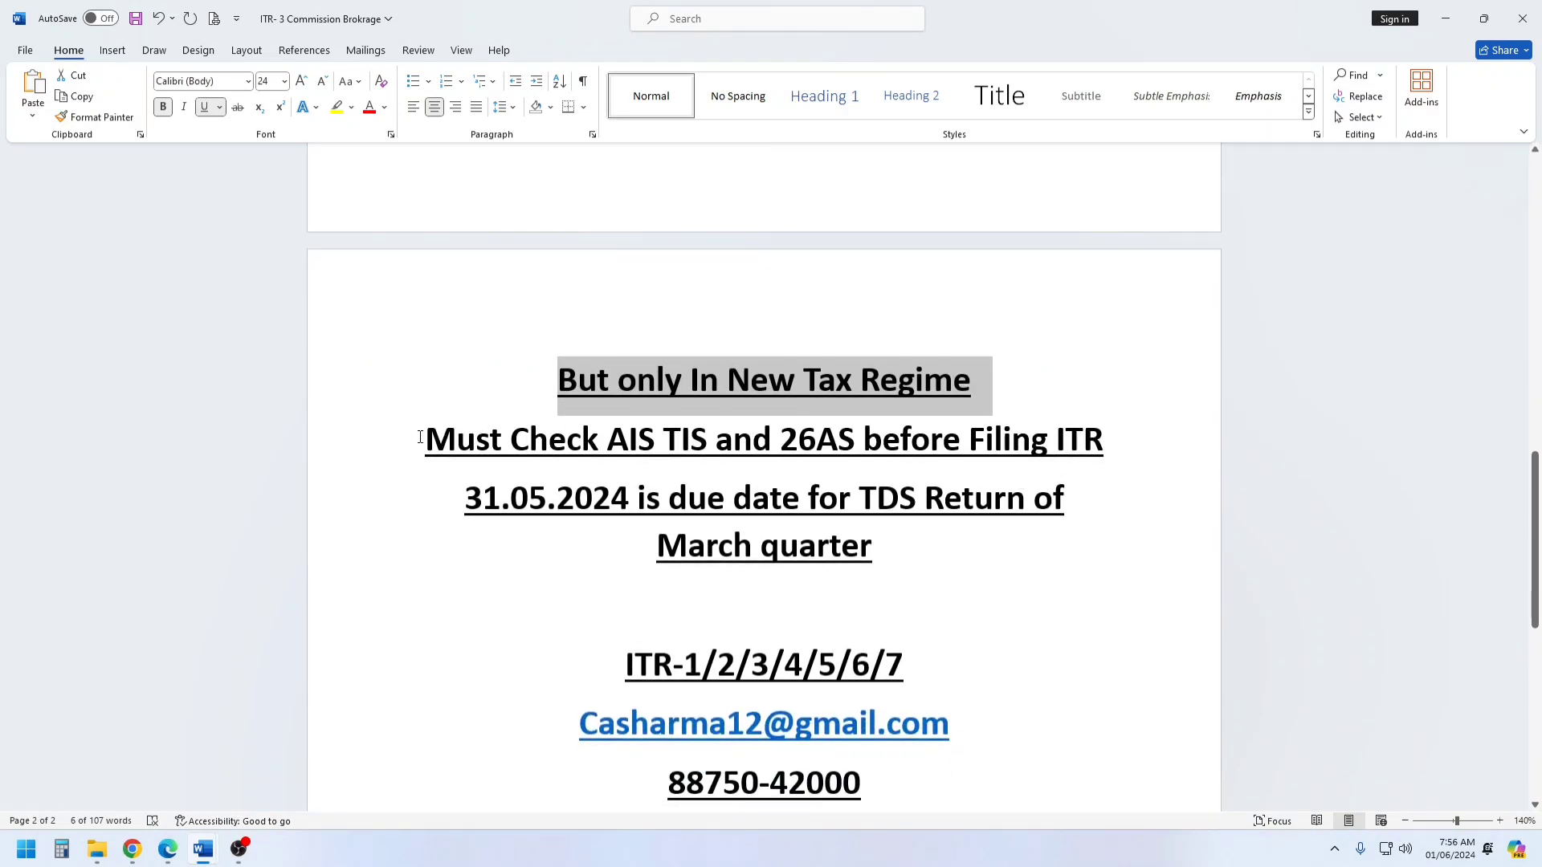
pyautogui.moveTo(419, 437); pyautogui.dragTo(1075, 434)
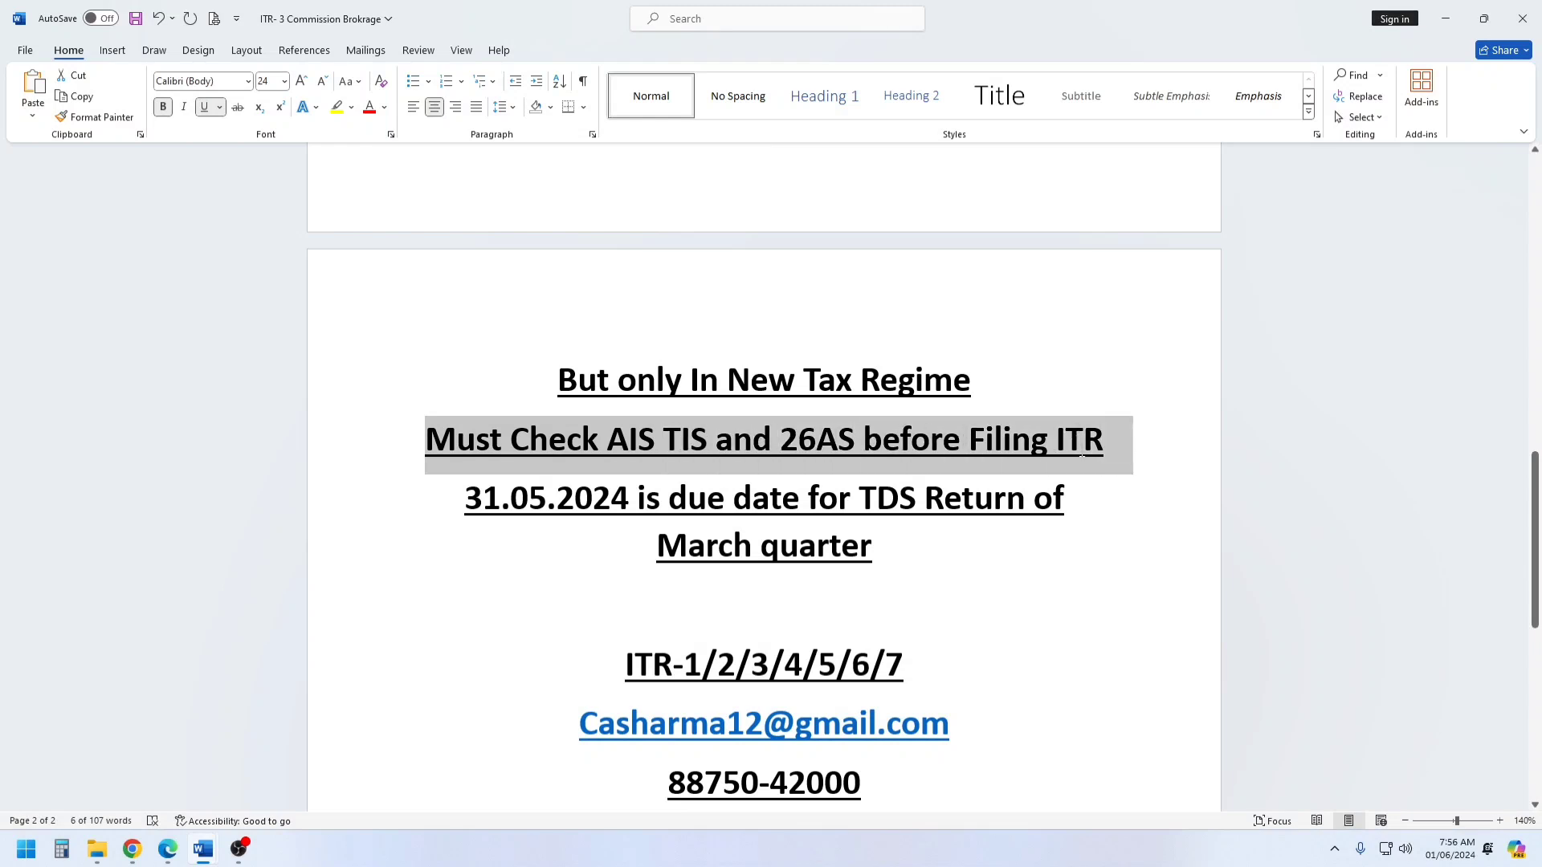
pyautogui.moveTo(1081, 456); pyautogui.dragTo(1093, 541)
pyautogui.scroll(-1, 728, 535)
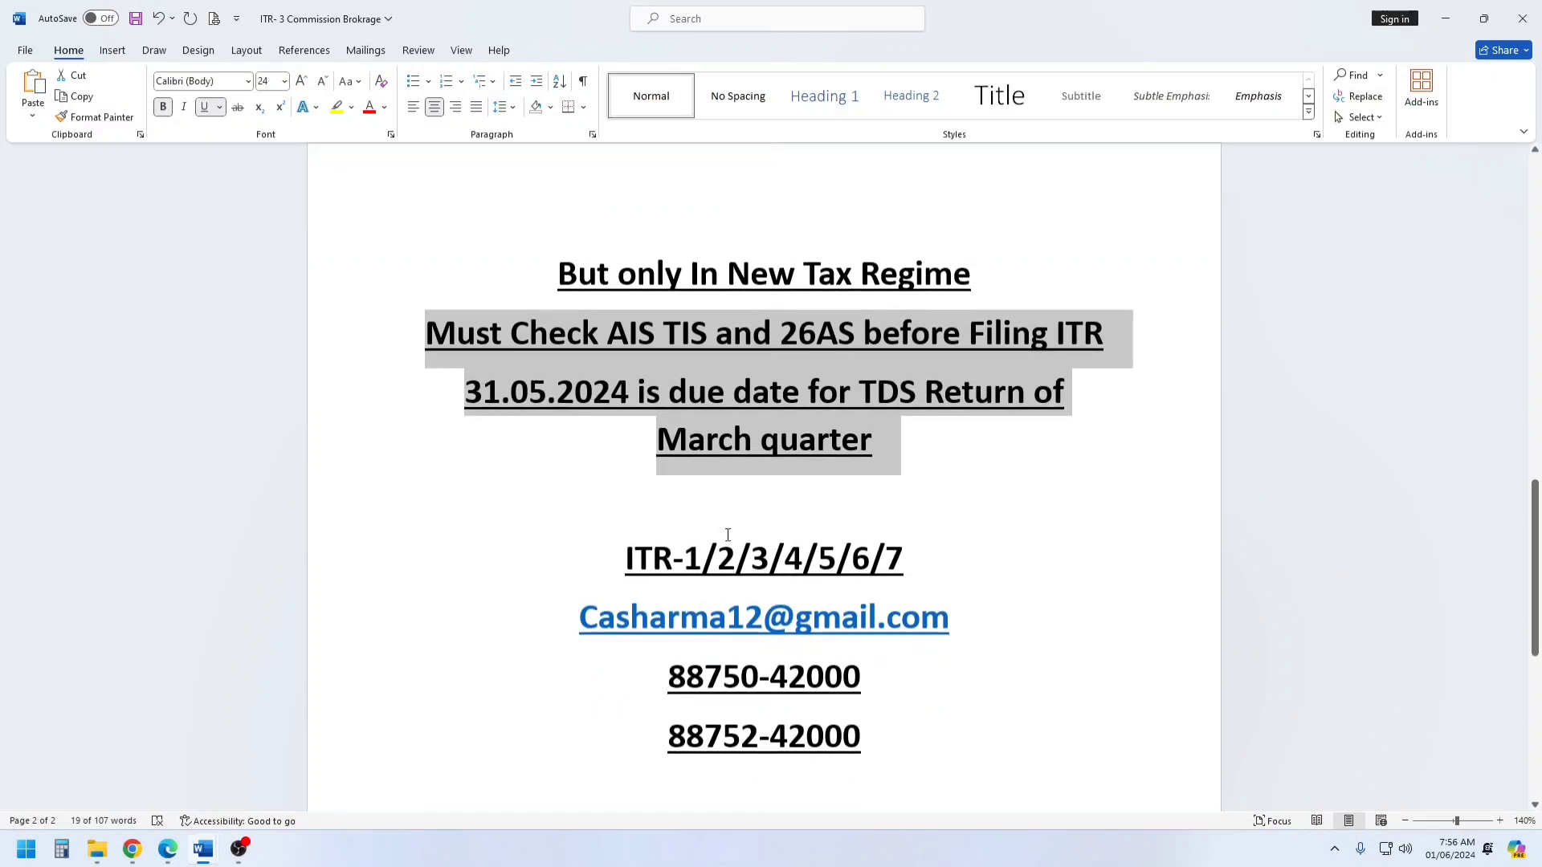
pyautogui.moveTo(629, 560); pyautogui.dragTo(960, 541)
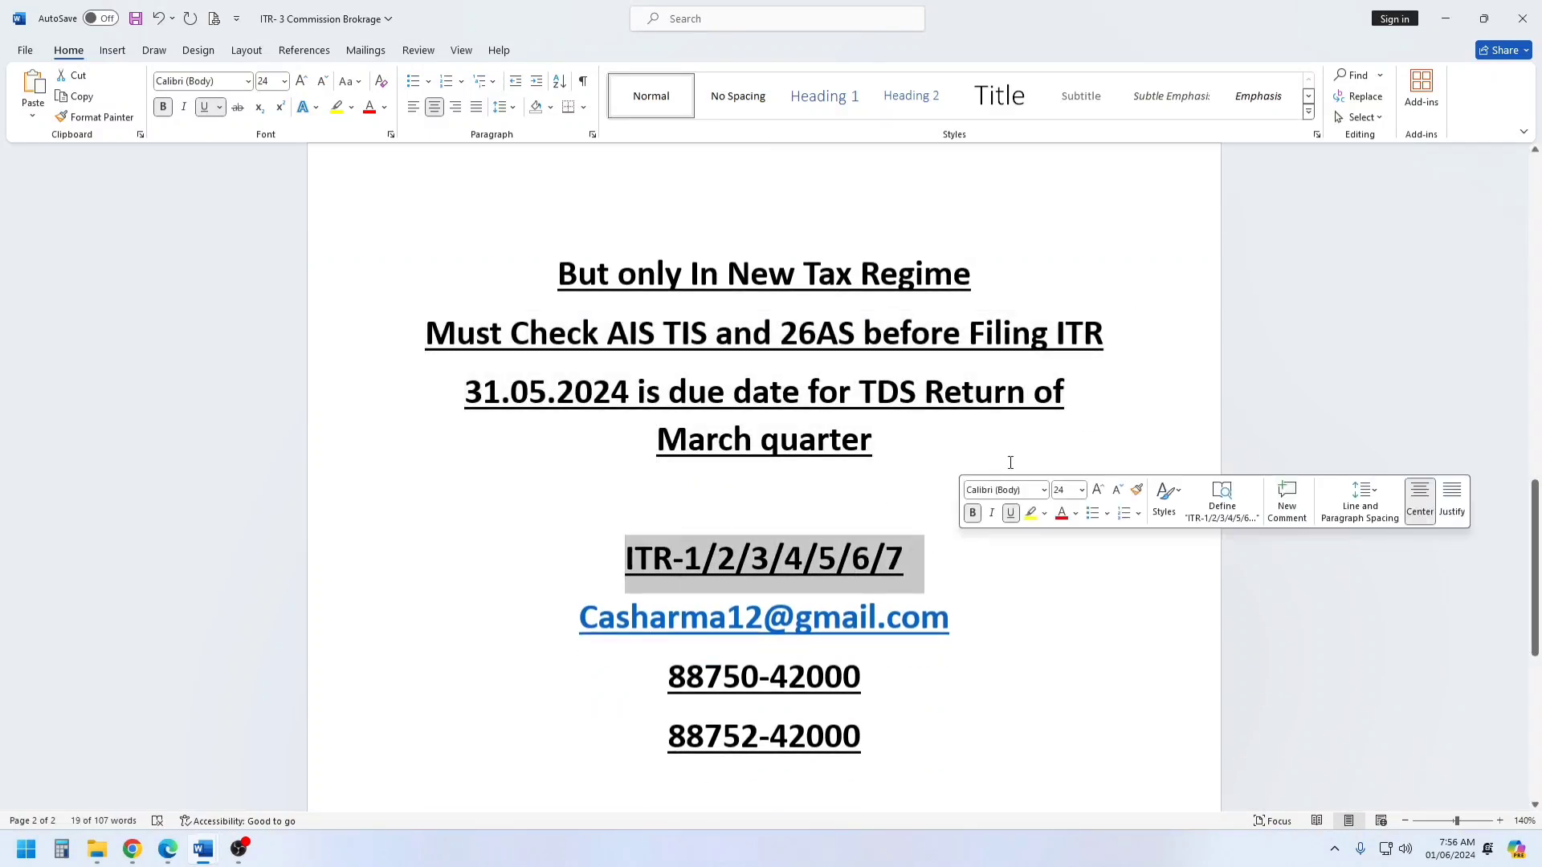
pyautogui.click(1021, 438)
pyautogui.scroll(-2, 1022, 439)
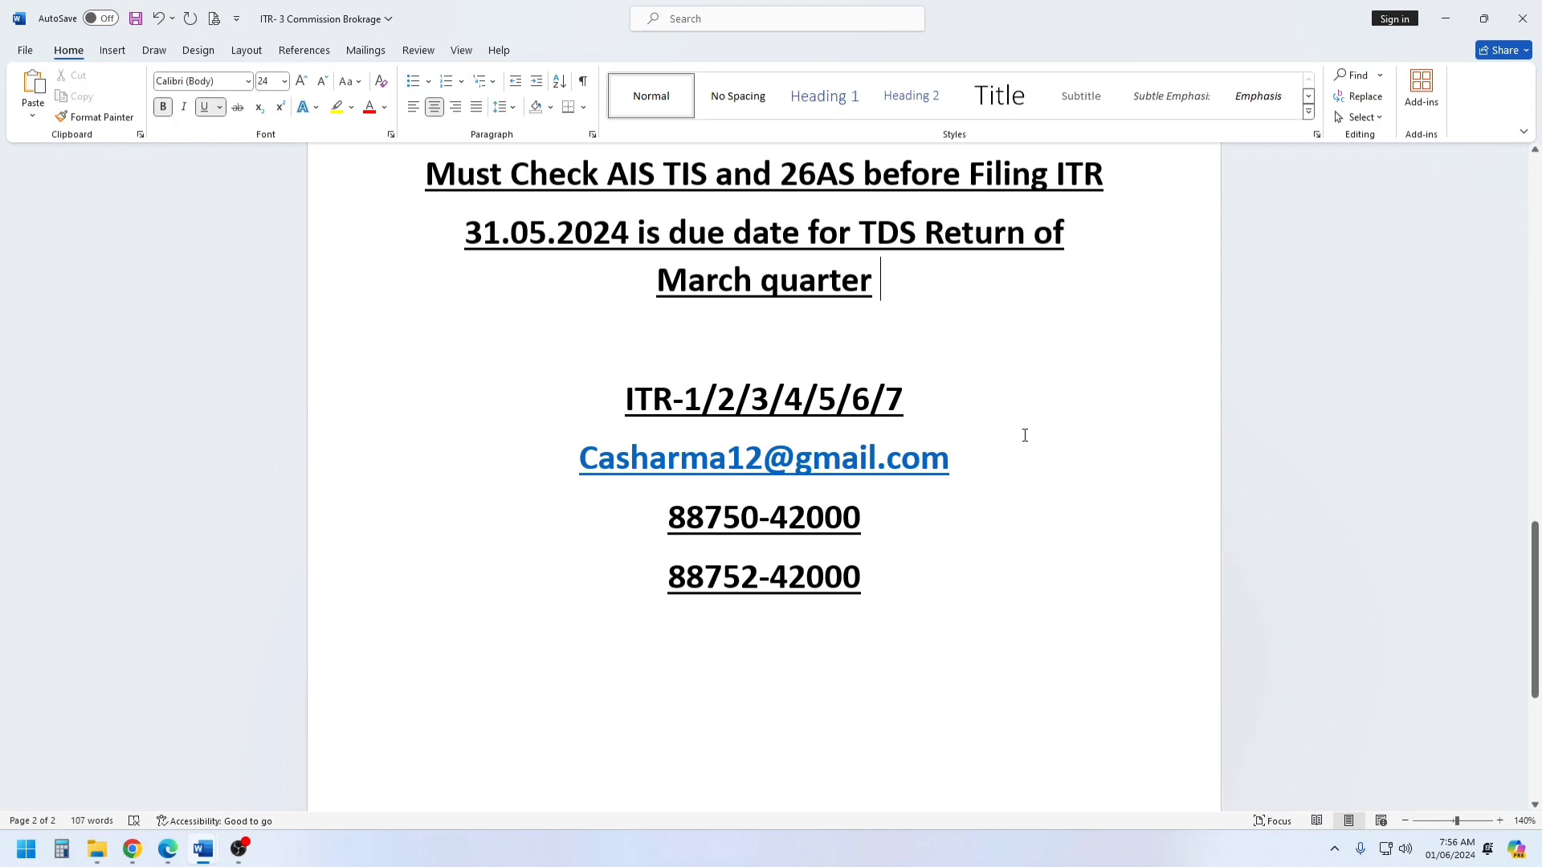
# Switch to Chrome, open the Income Tax e-Filing portal at incometax.gov.in/iec/foportal and go to its login page.
pyautogui.click(132, 848)
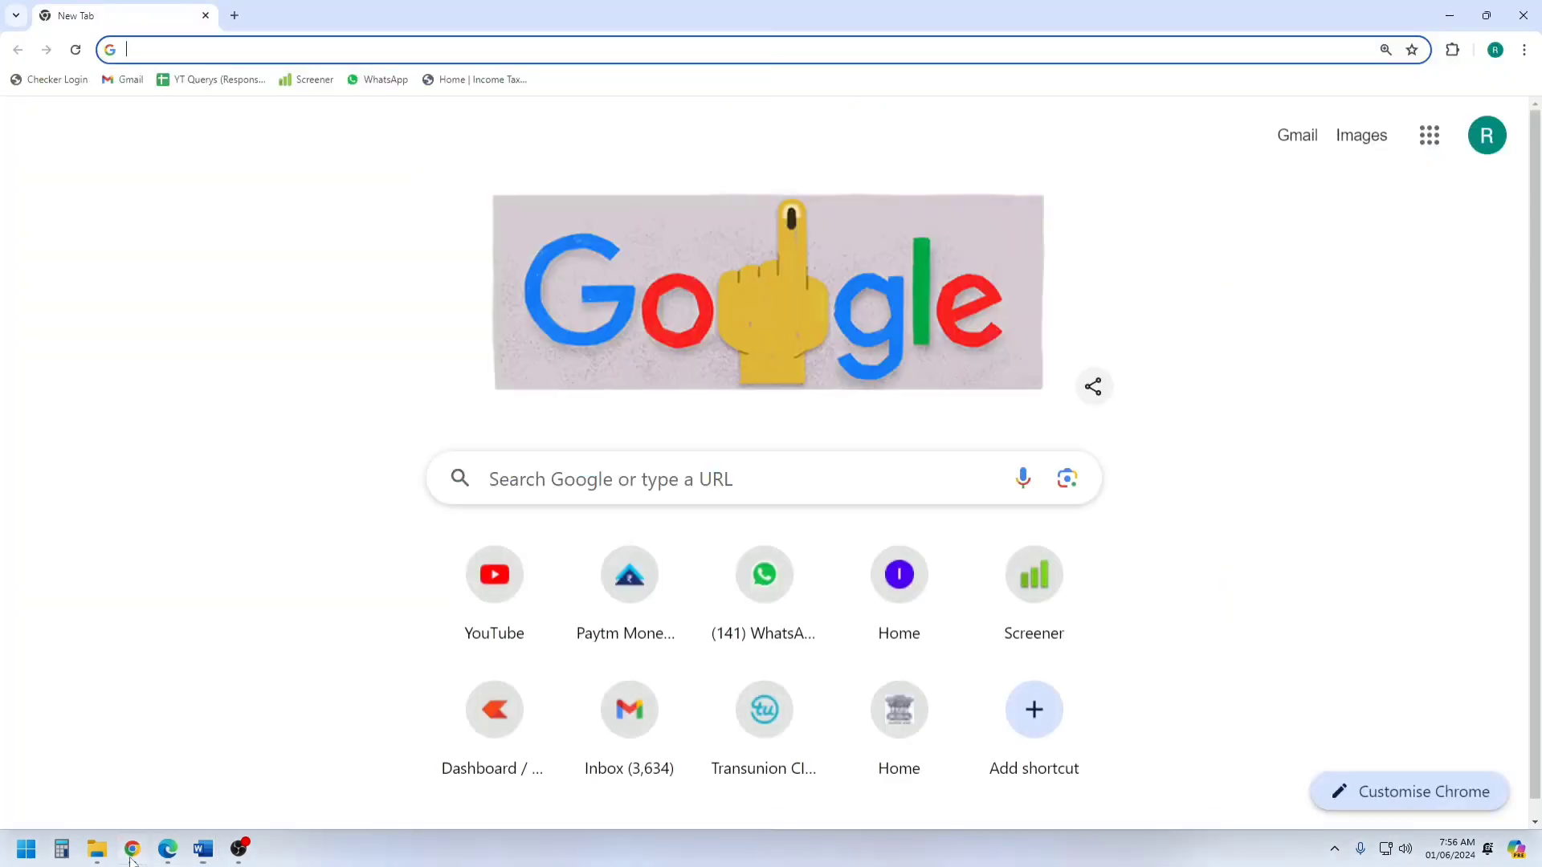
pyautogui.write('incometax.gov.in/iec/foportal')
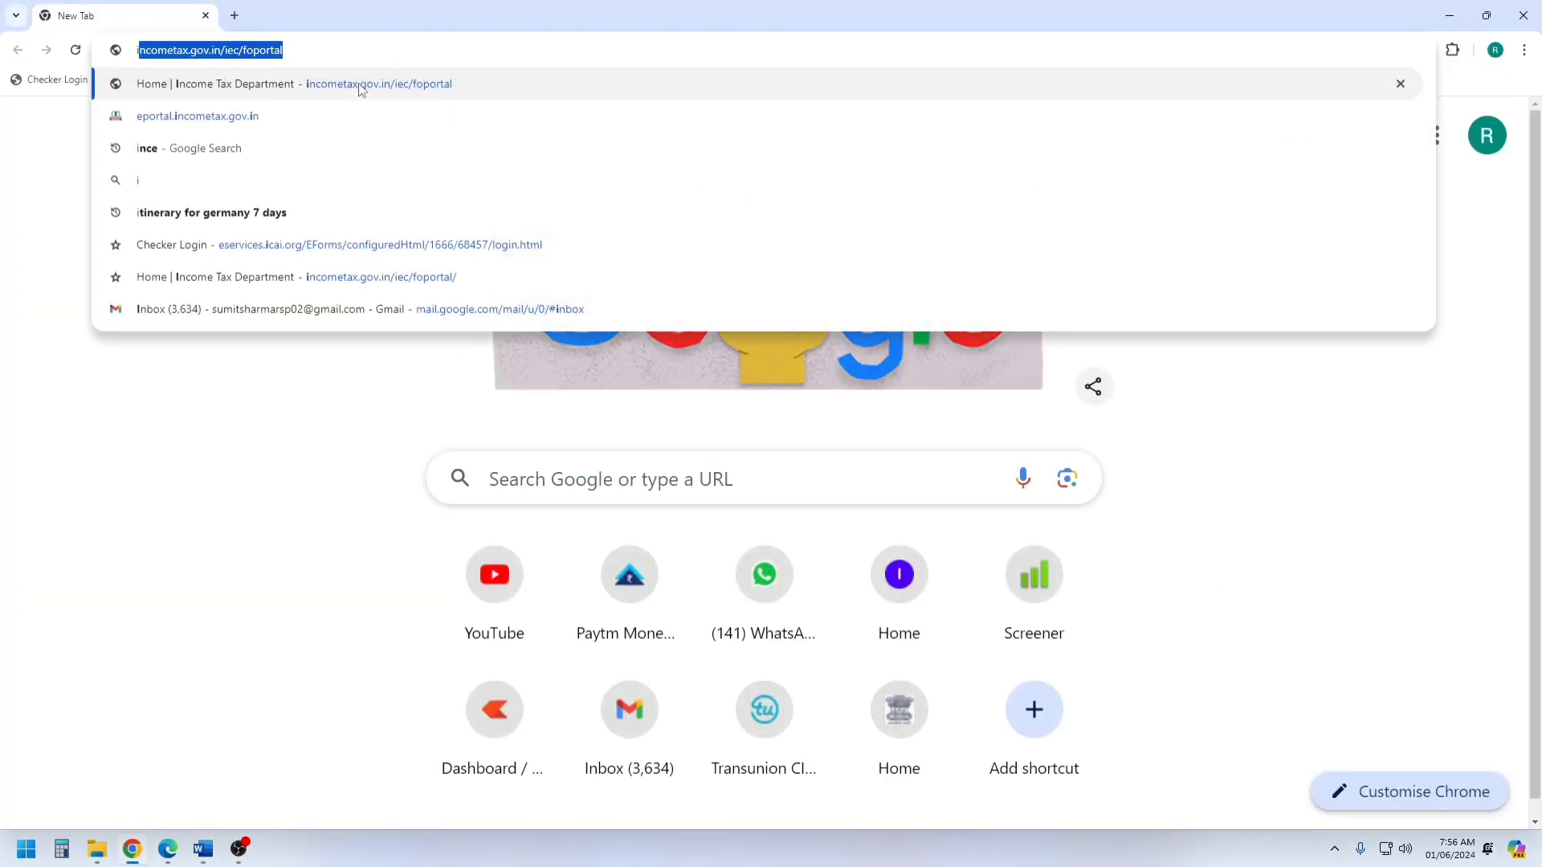
pyautogui.click(359, 85)
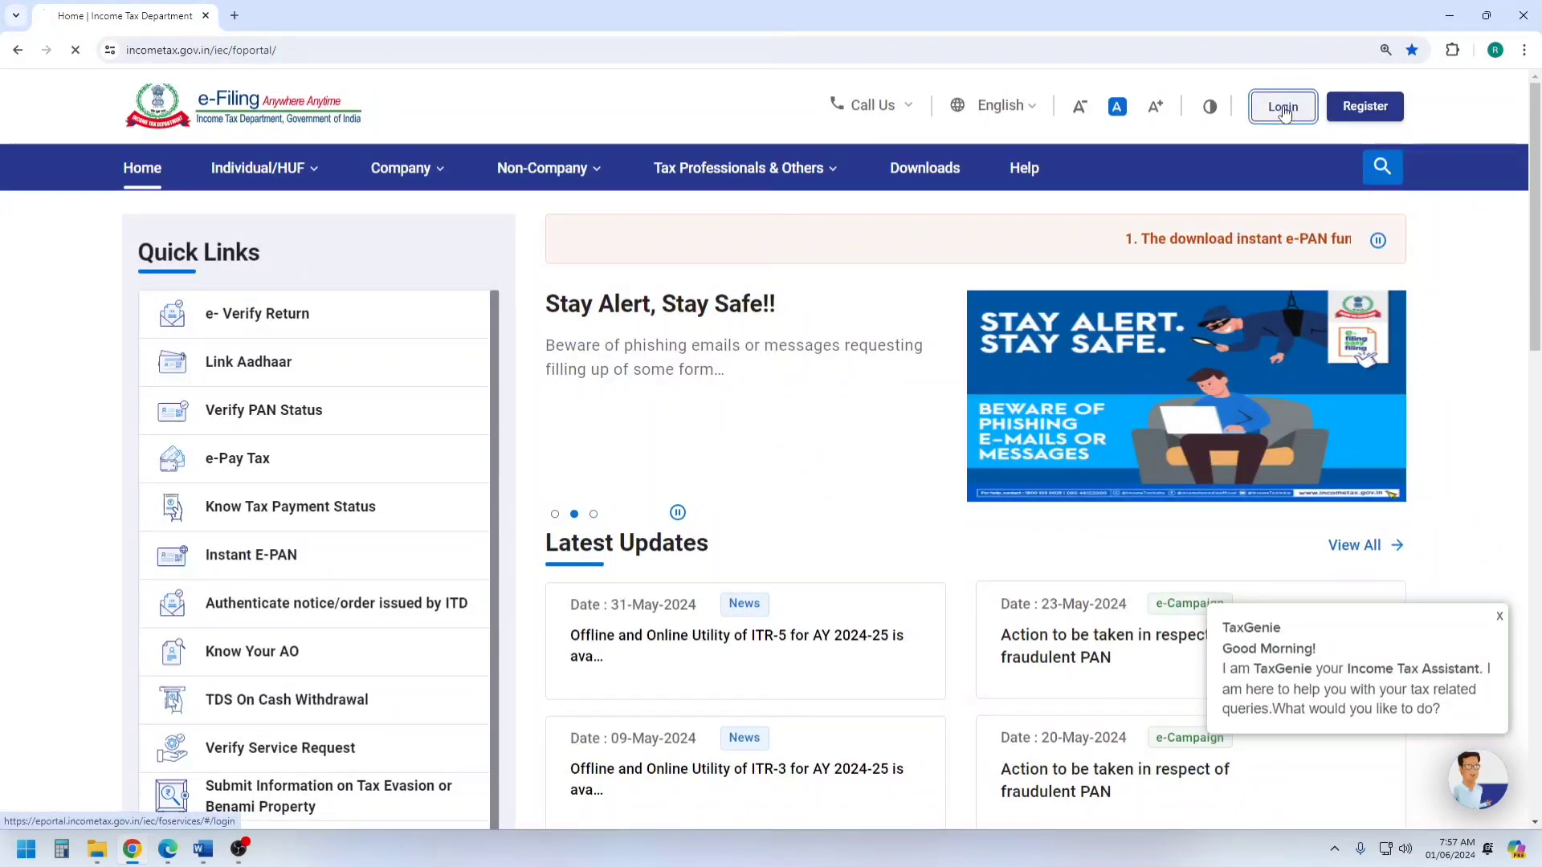
pyautogui.click(1283, 111)
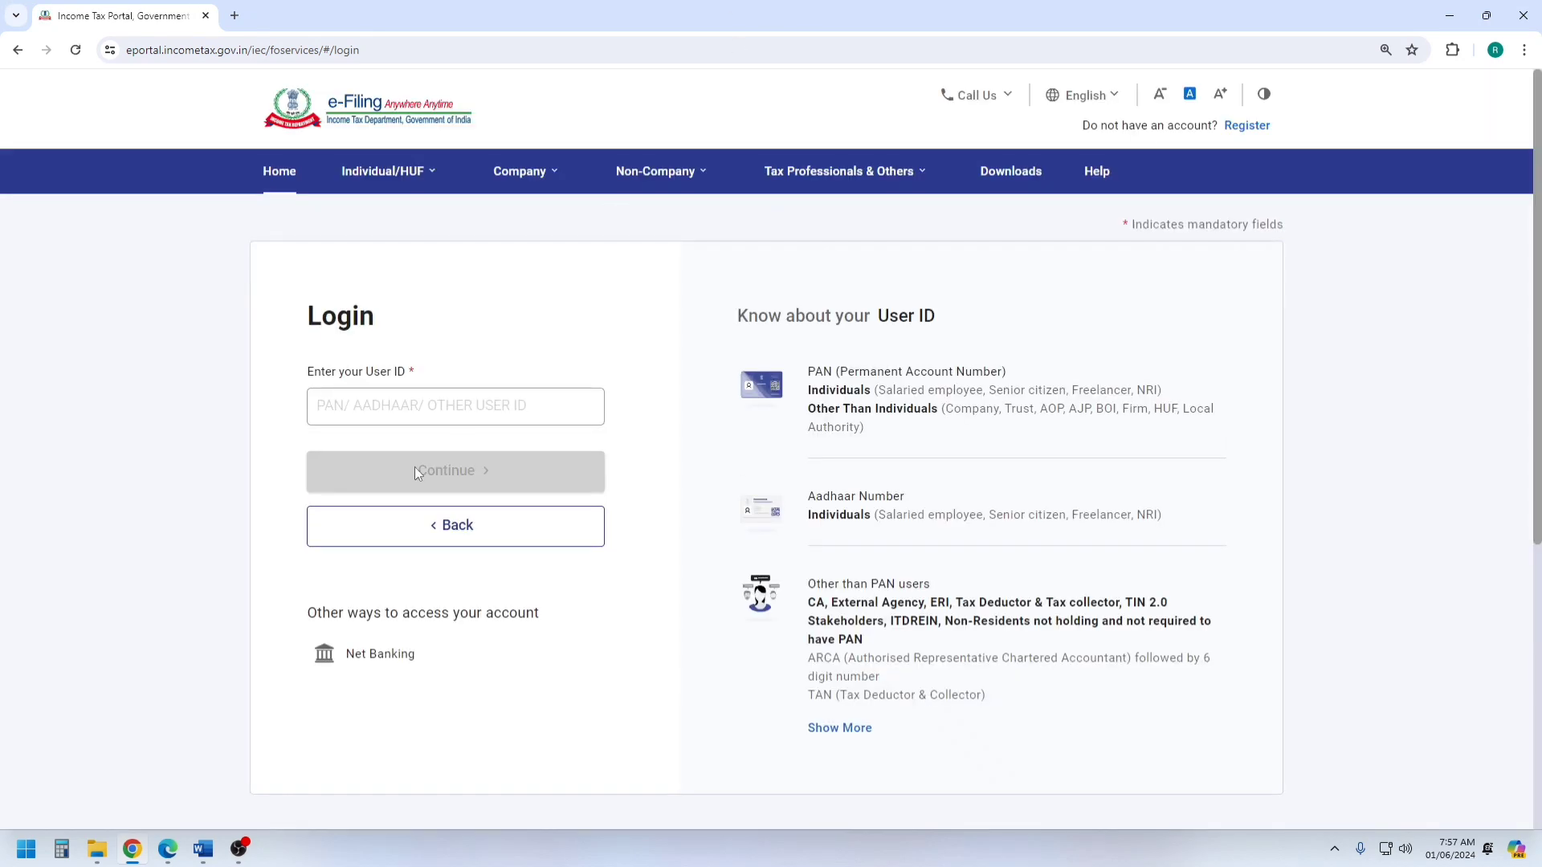
# Log in to the e-Filing account with the user ID and account password, confirming the secure access message.
pyautogui.click(420, 406)
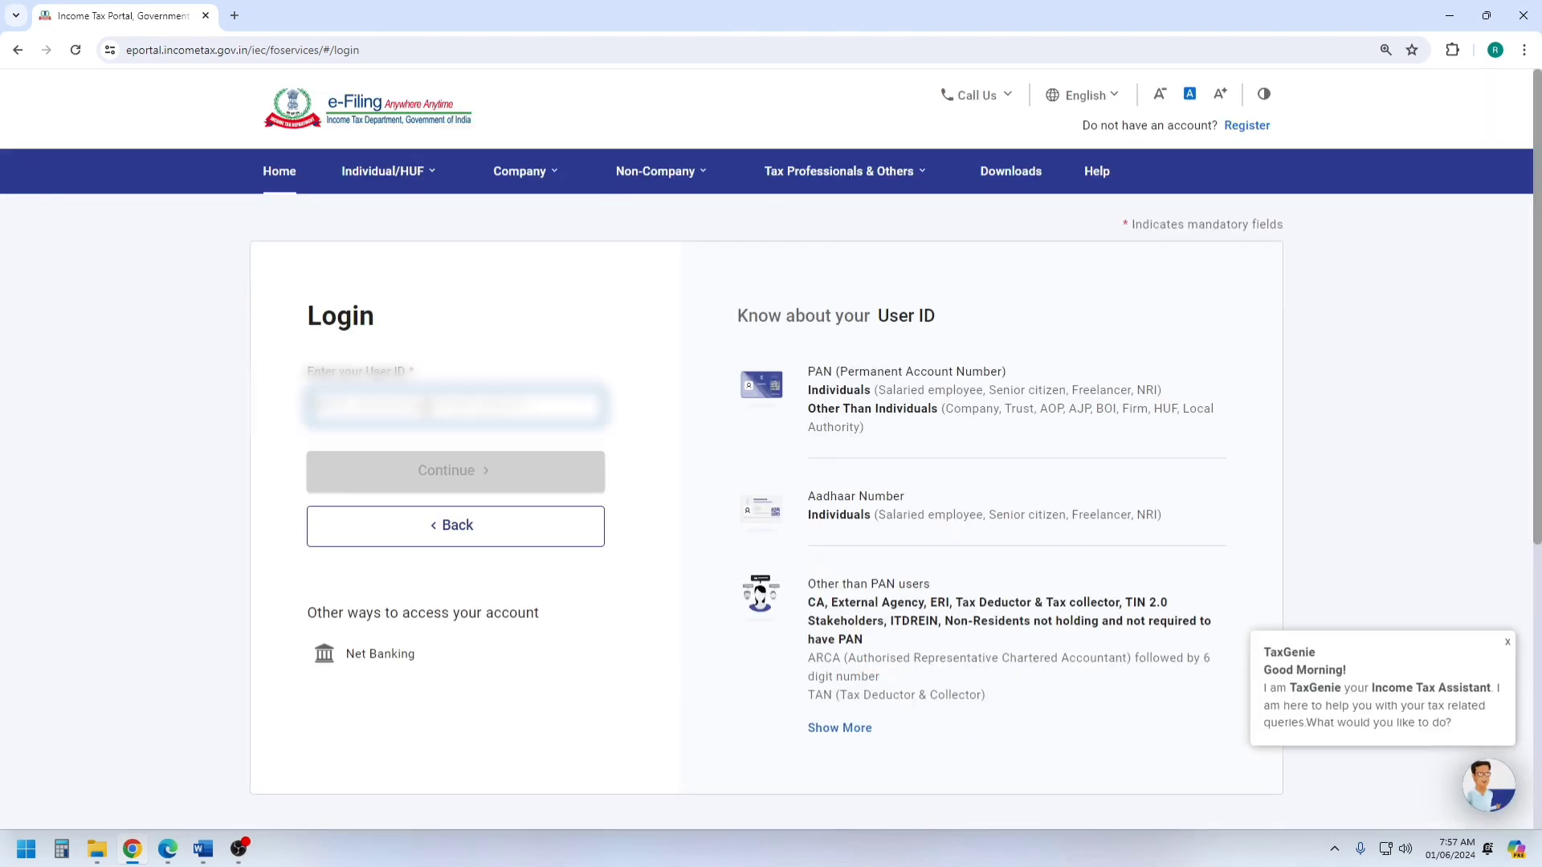
pyautogui.hotkey('ctrl', 'v')
pyautogui.click(442, 472)
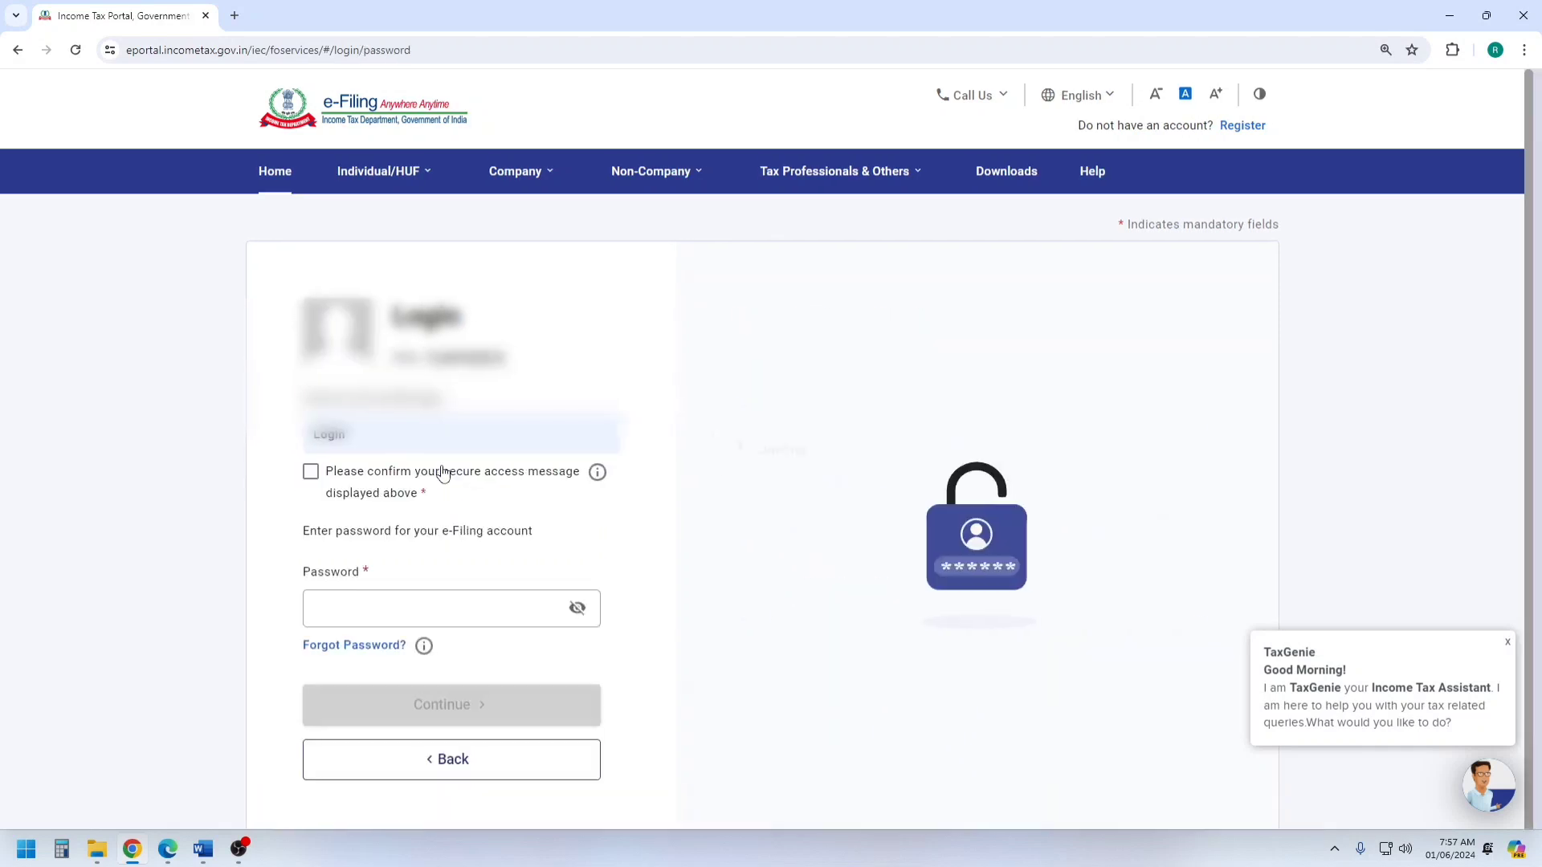
pyautogui.click(314, 473)
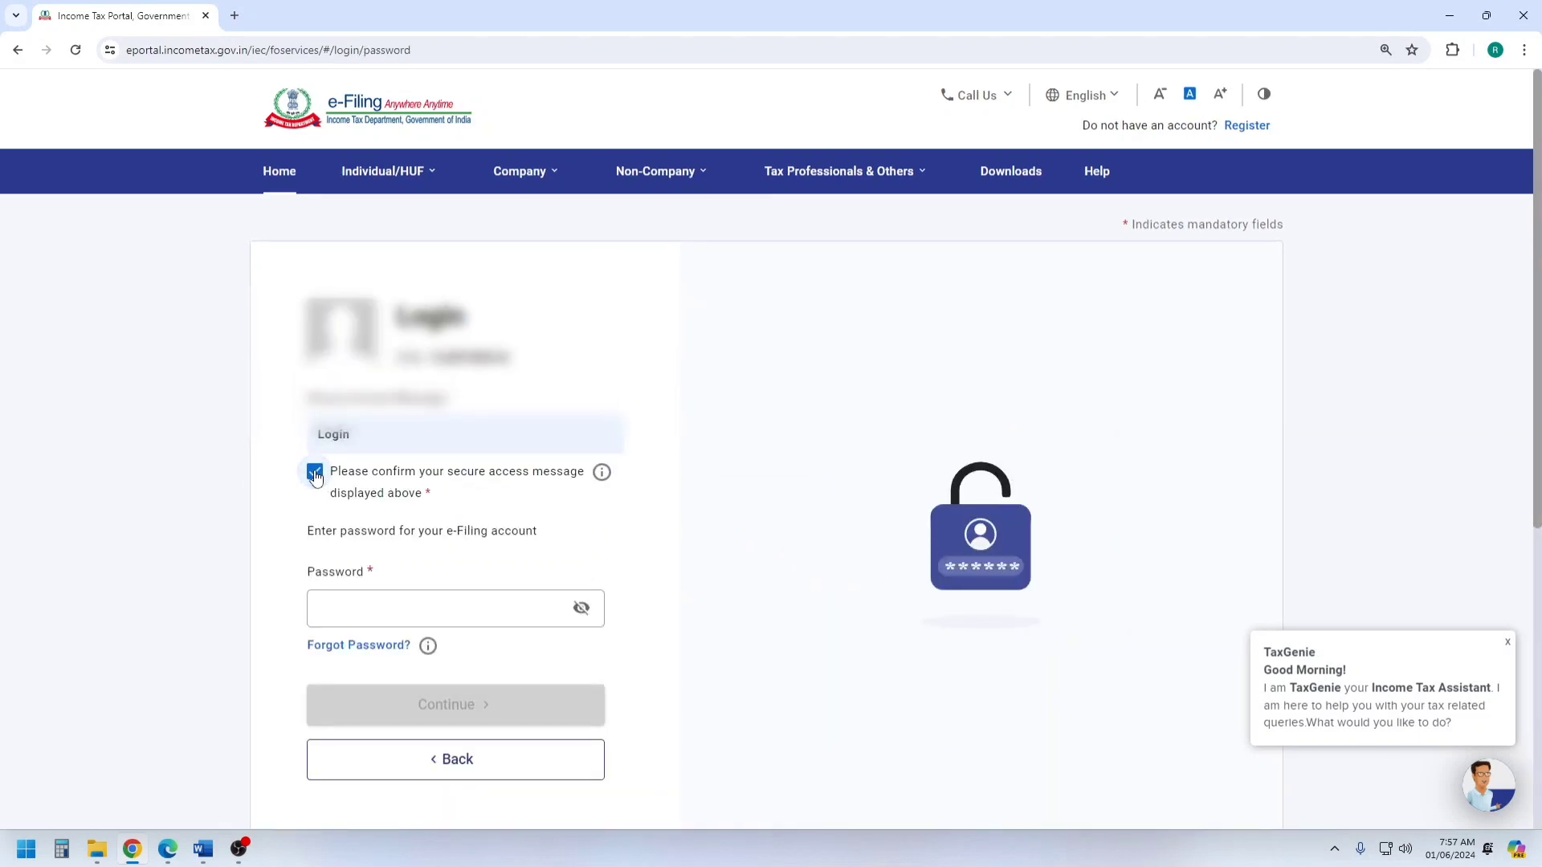
pyautogui.click(366, 599)
pyautogui.hotkey('ctrl', 'v')
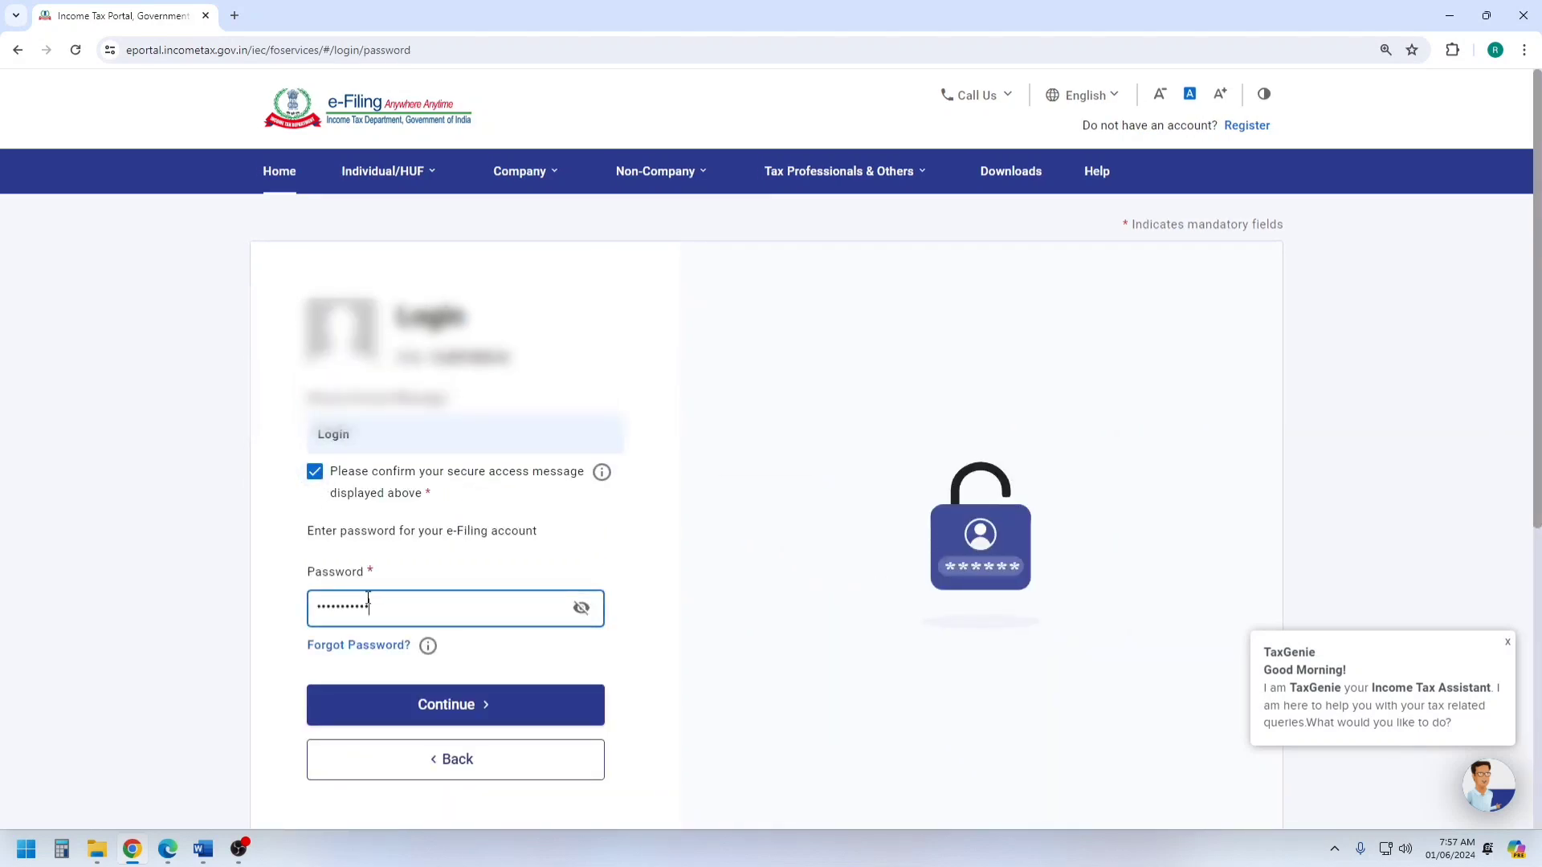
pyautogui.click(447, 703)
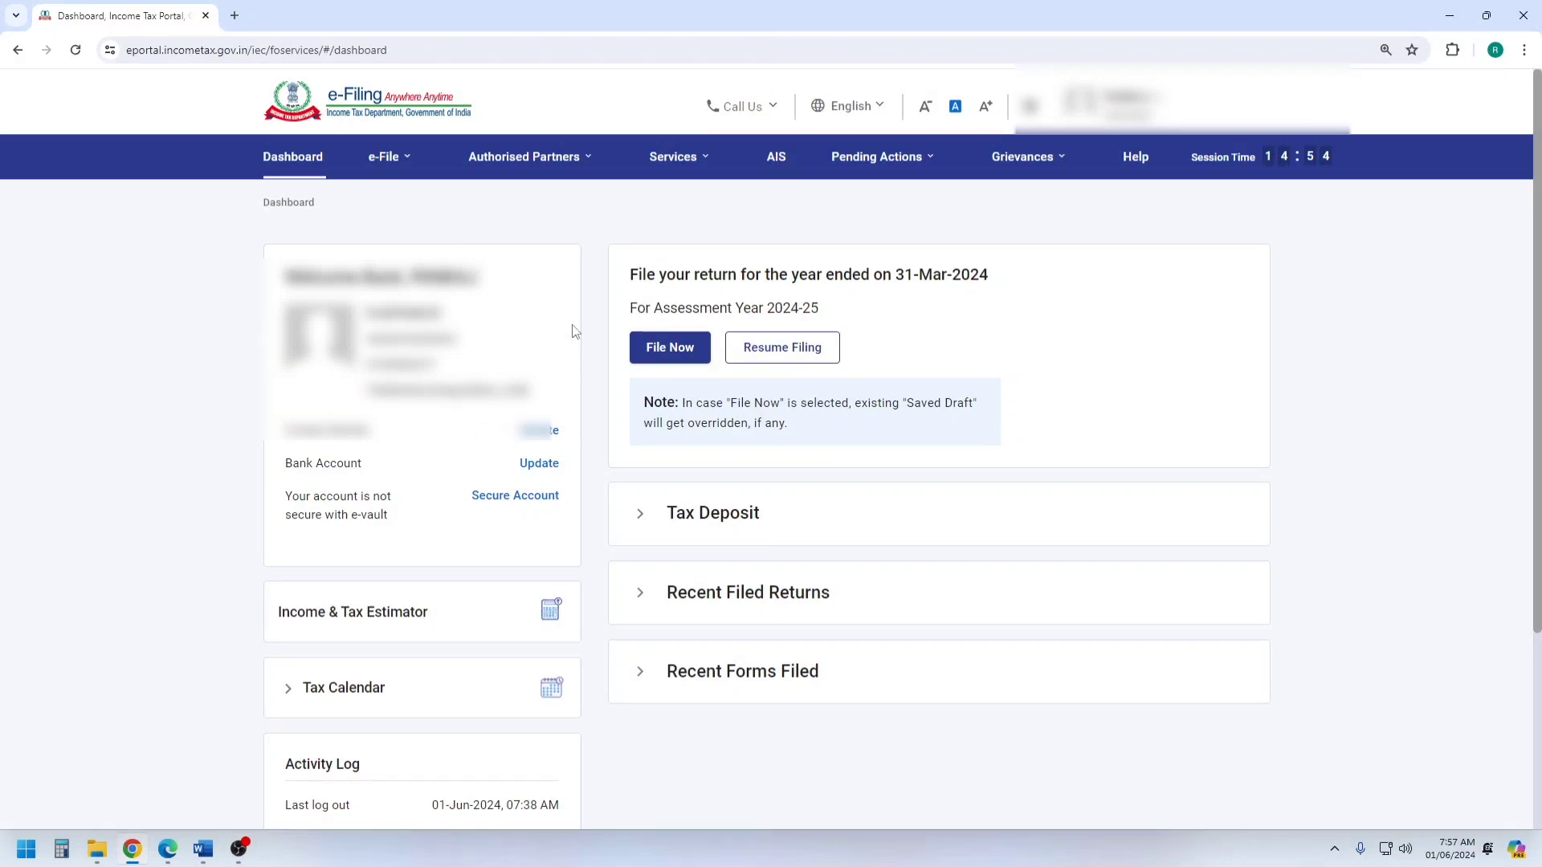
# Proceed to the Compliance Portal's Annual Information Statement area and open the Taxpayer Information Summary (TIS).
pyautogui.click(780, 158)
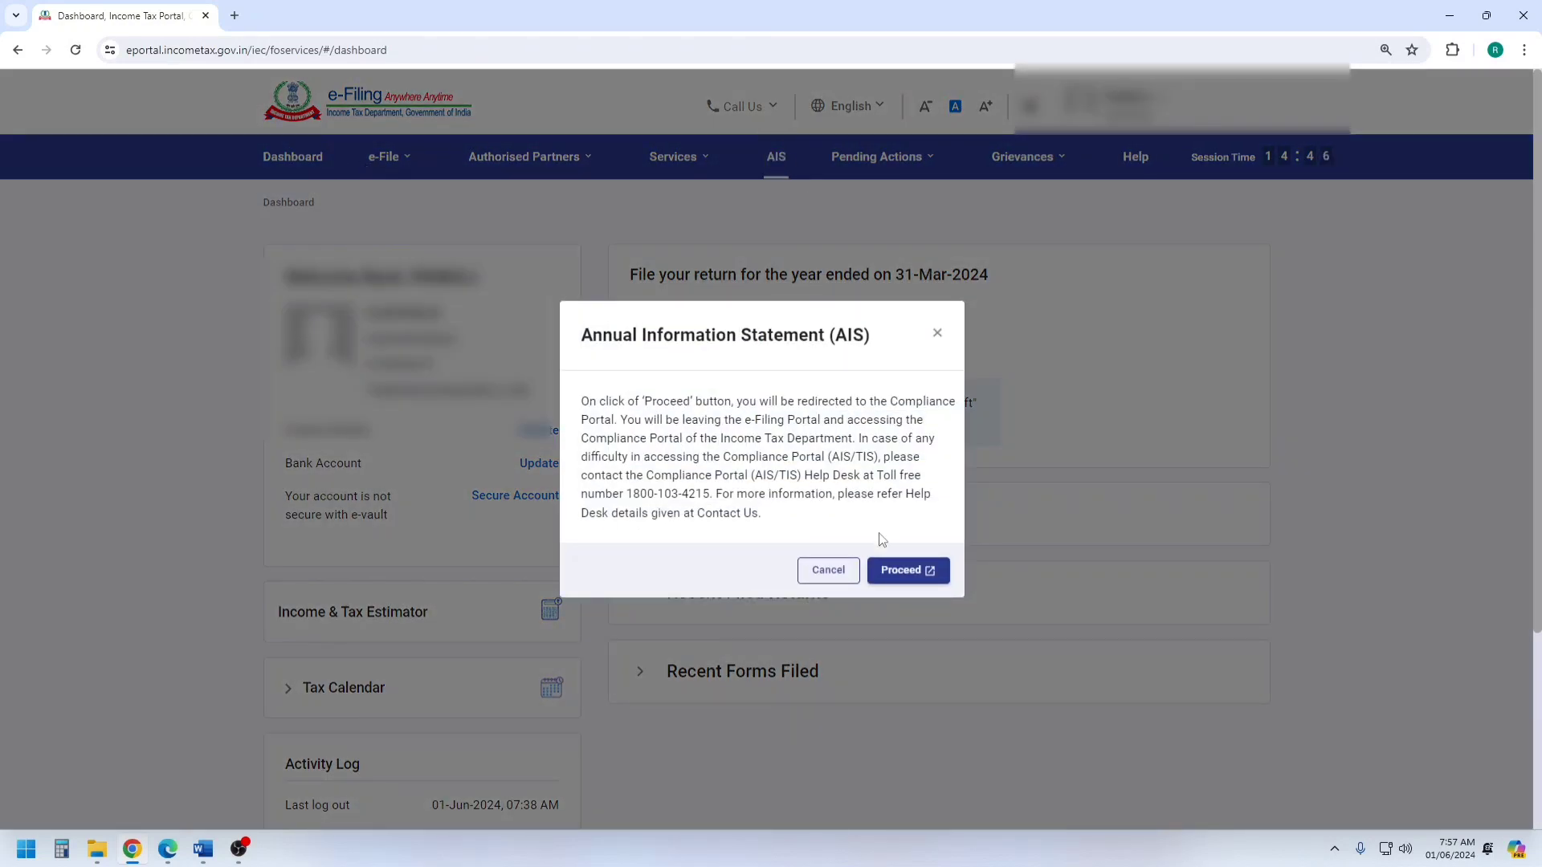
pyautogui.click(899, 568)
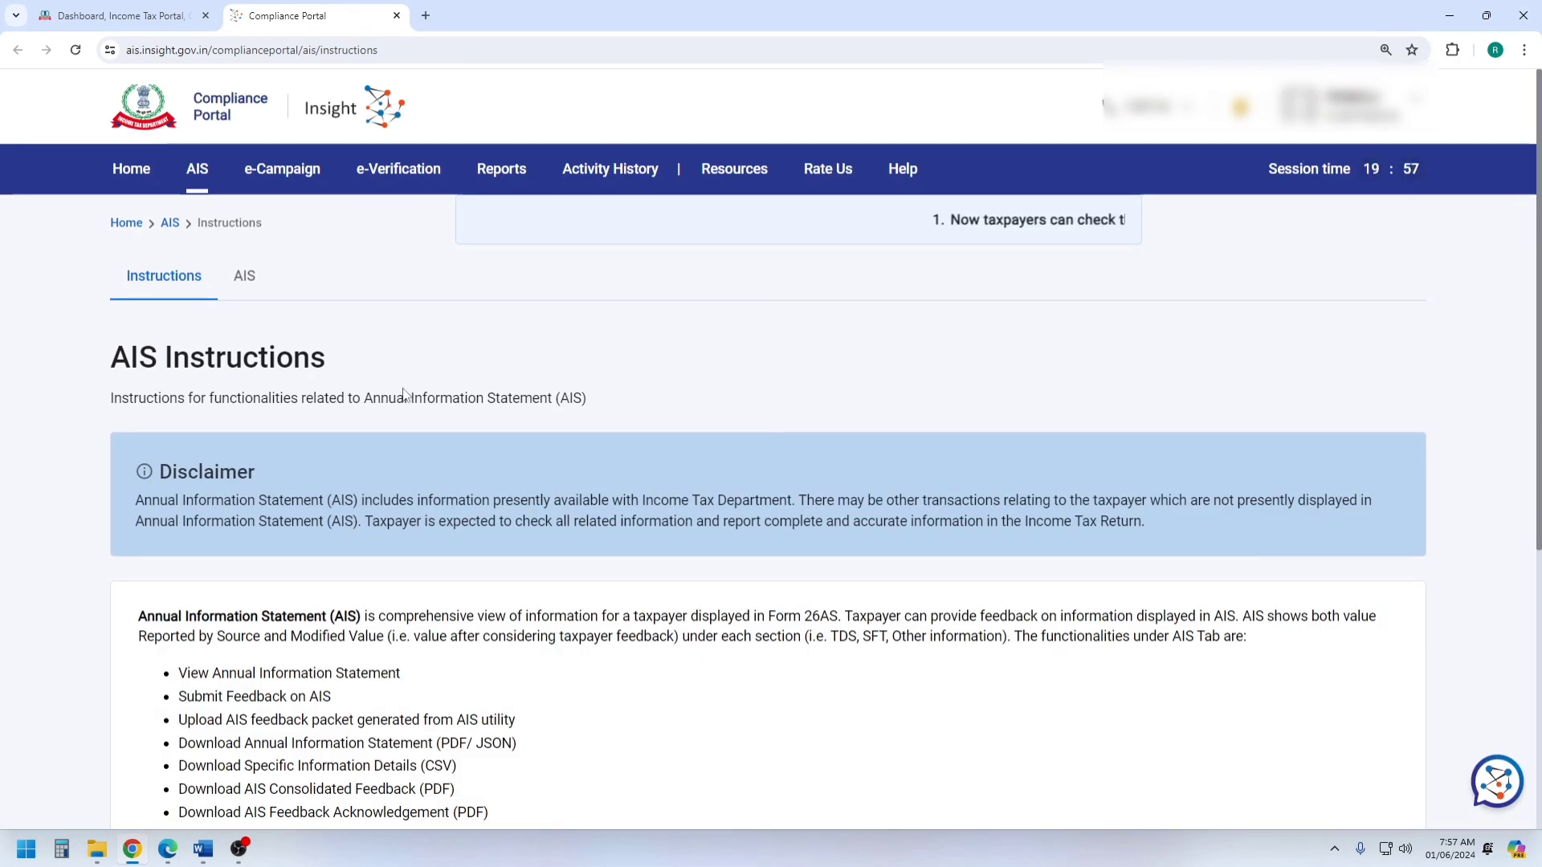
pyautogui.click(250, 279)
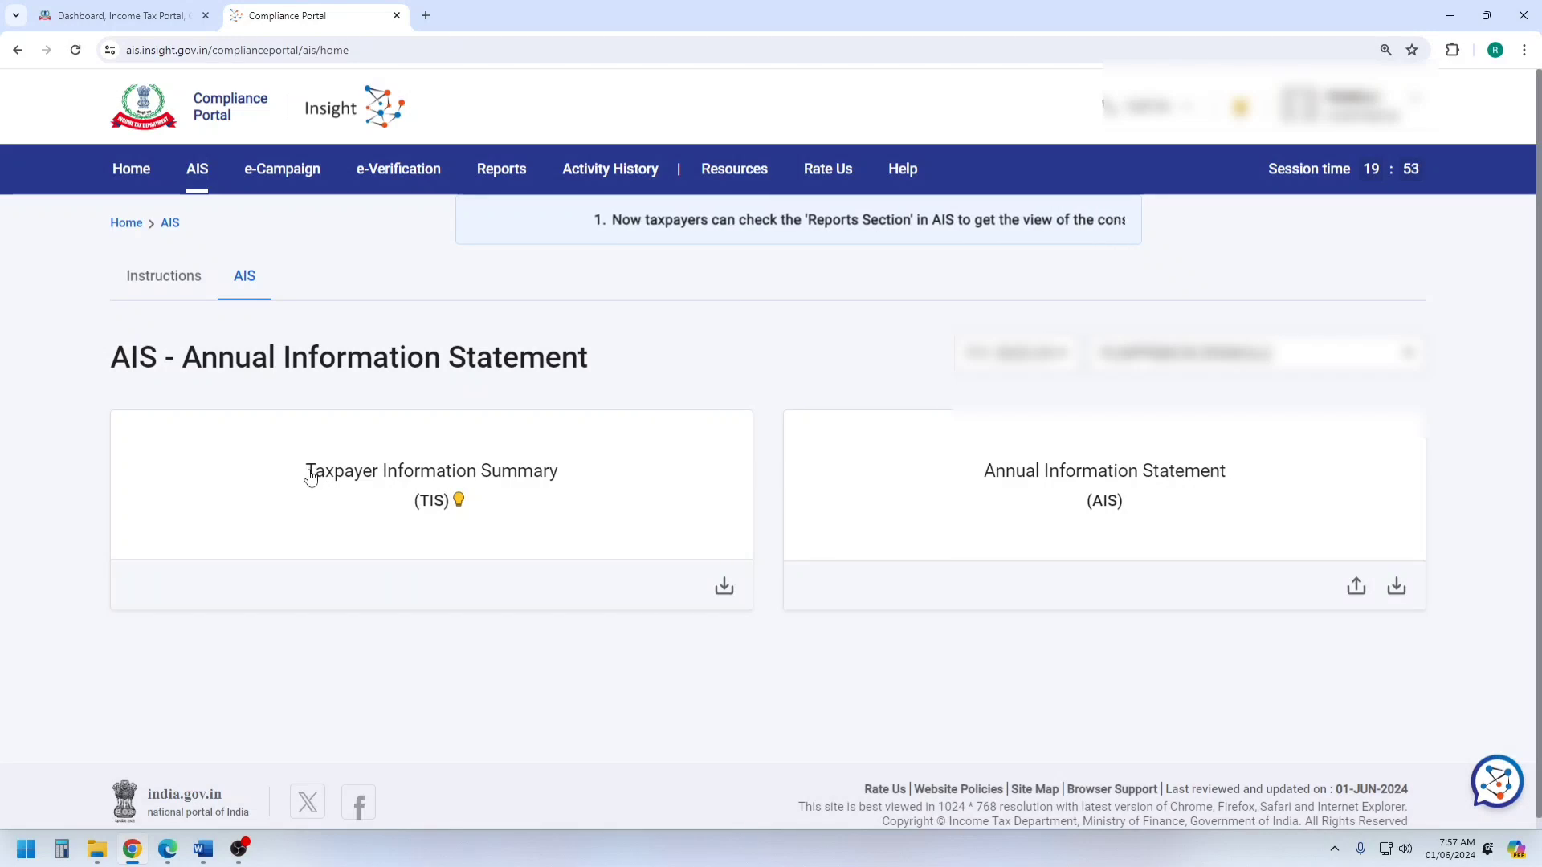
pyautogui.click(529, 474)
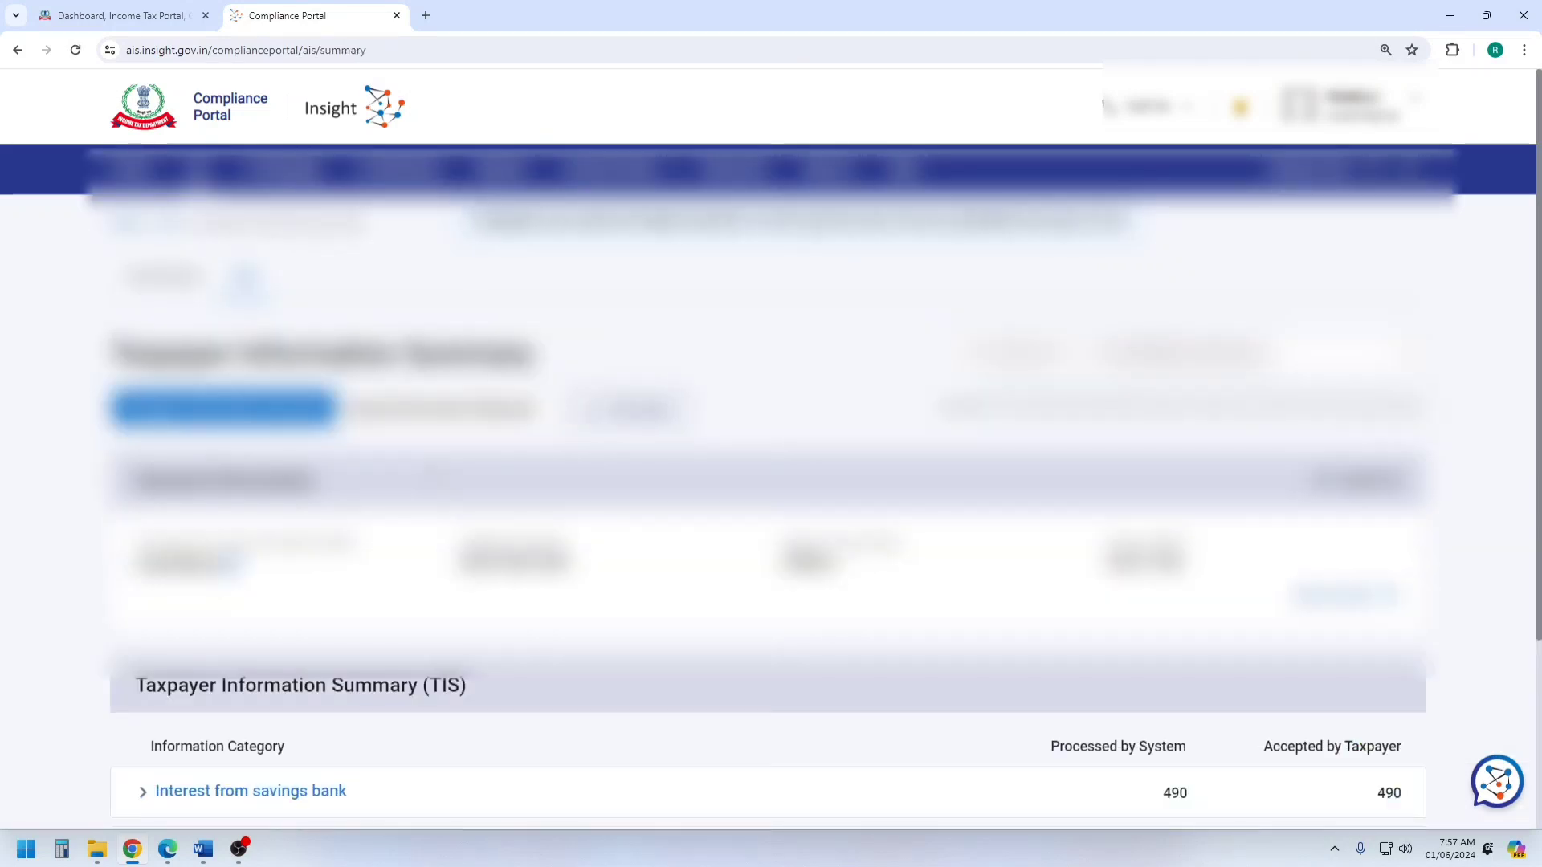
# Examine the business receipts amount and its source details in the Taxpayer Information Summary.
pyautogui.scroll(-3, 771, 434)
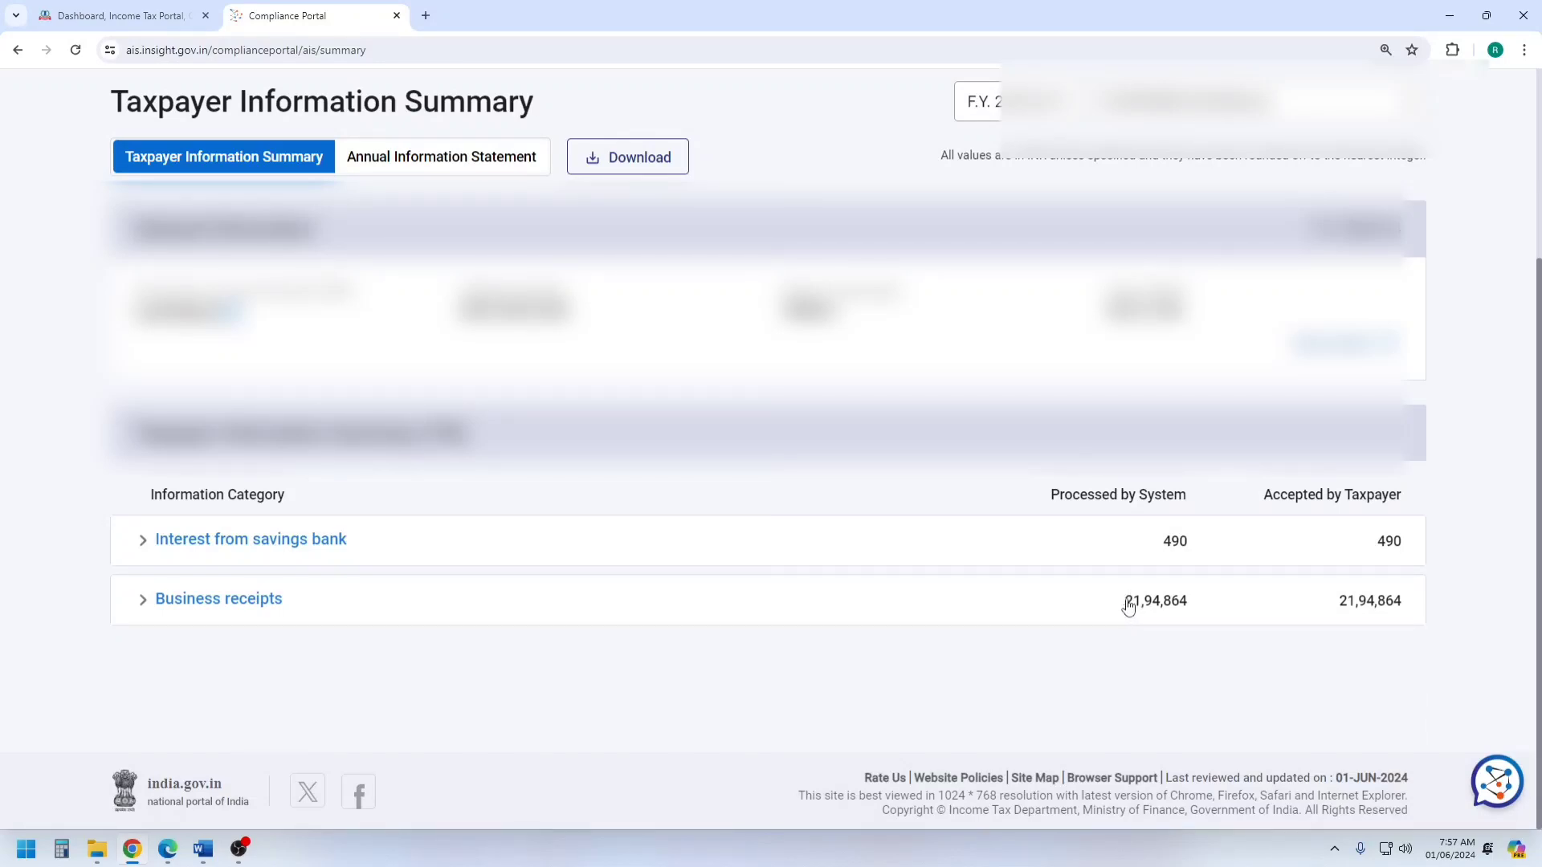
pyautogui.moveTo(1123, 603); pyautogui.dragTo(1188, 604)
pyautogui.scroll(-4, 1130, 647)
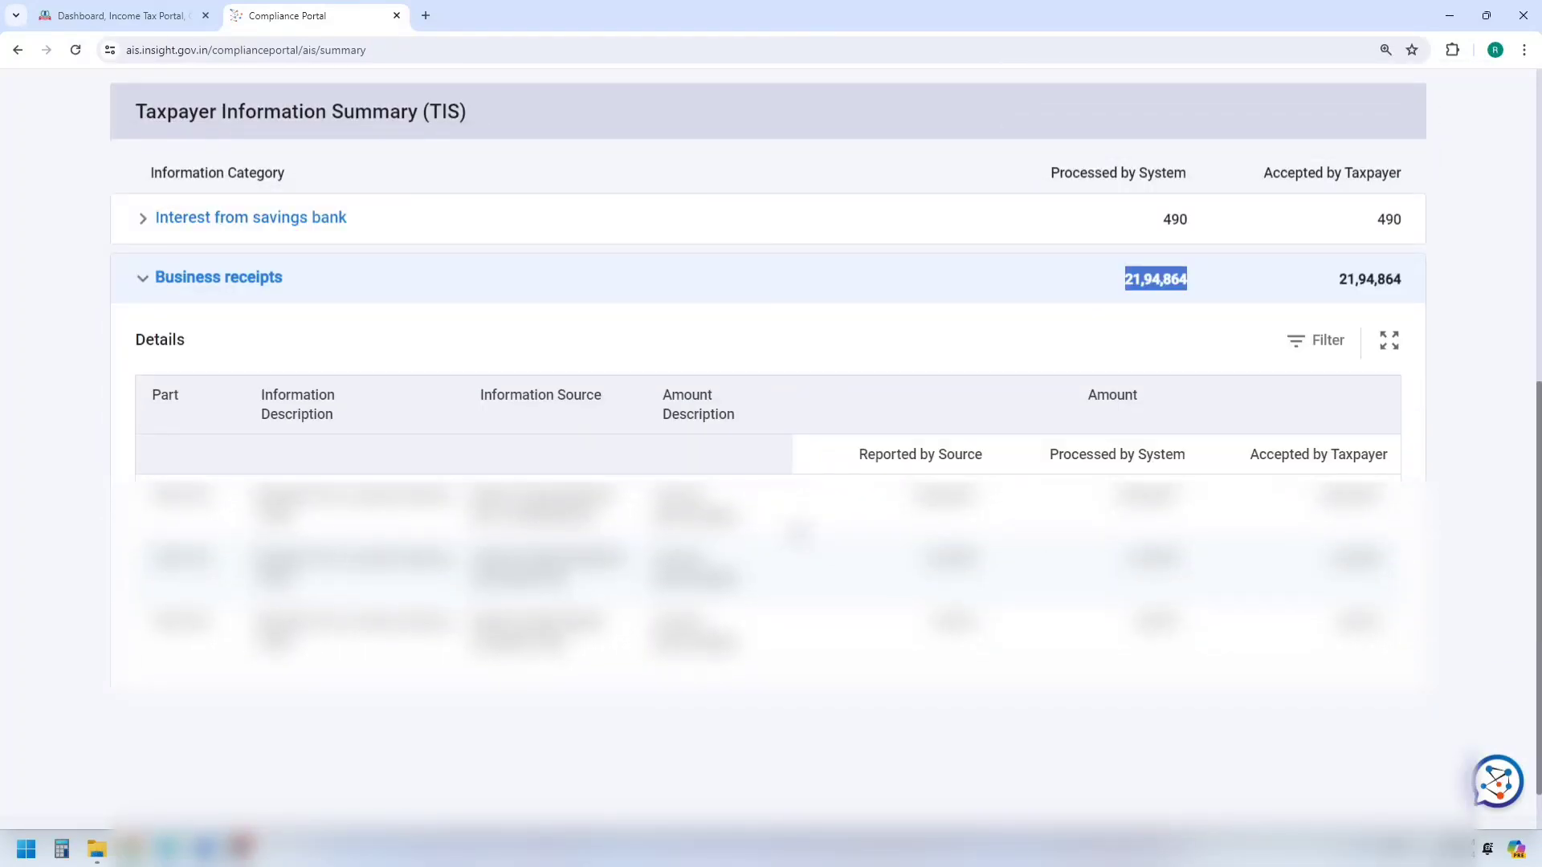
pyautogui.click(860, 358)
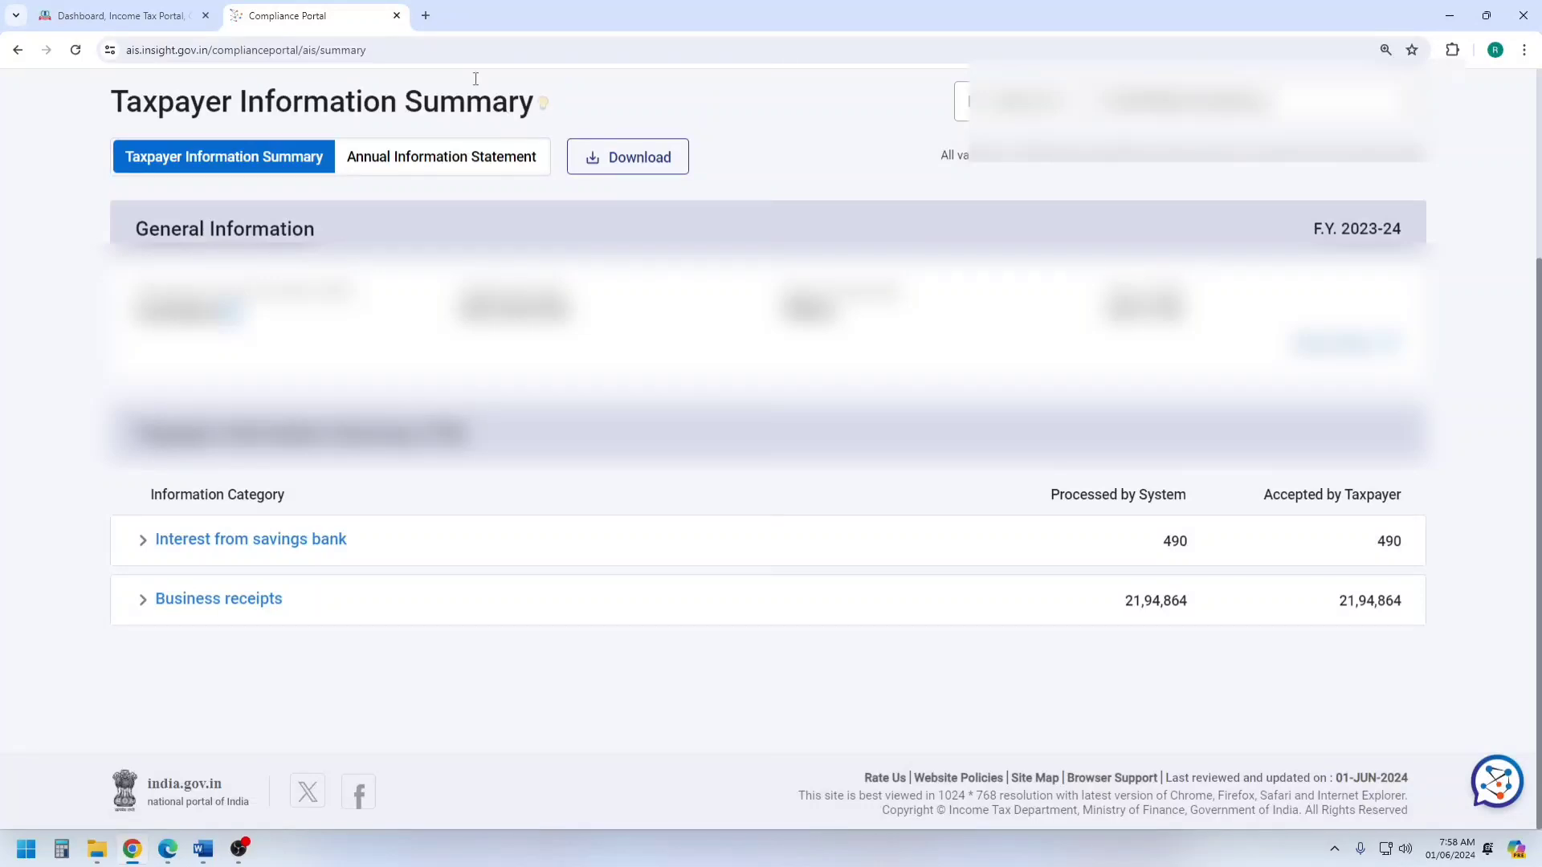
# Close the Compliance Portal and open Form 26AS from the e-Filing dashboard, confirming the redirect to the TDS-CPC website.
pyautogui.click(396, 15)
pyautogui.click(836, 151)
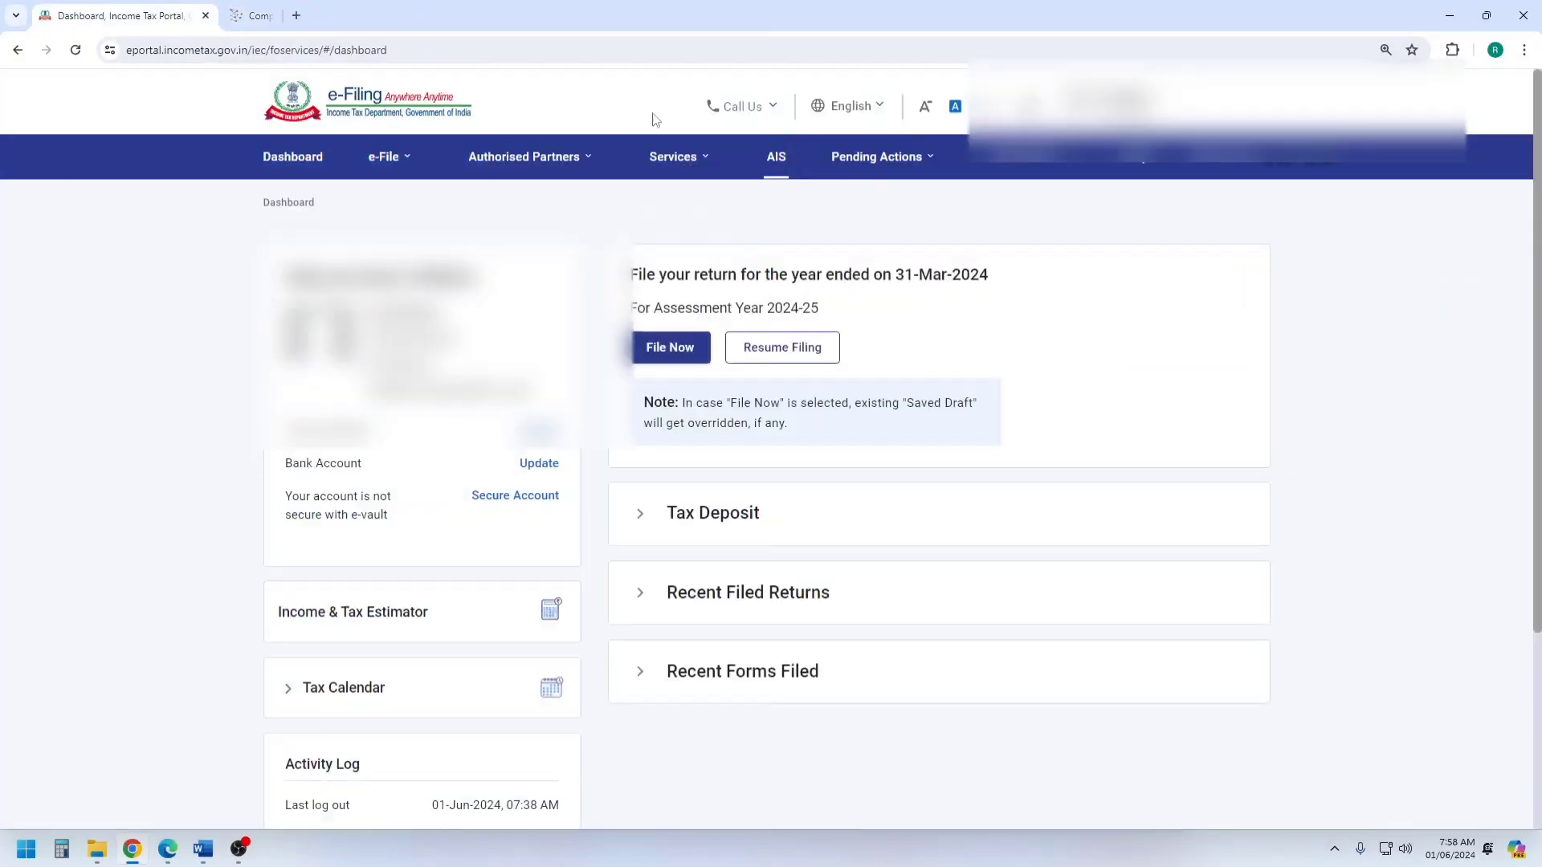
pyautogui.moveTo(381, 155)
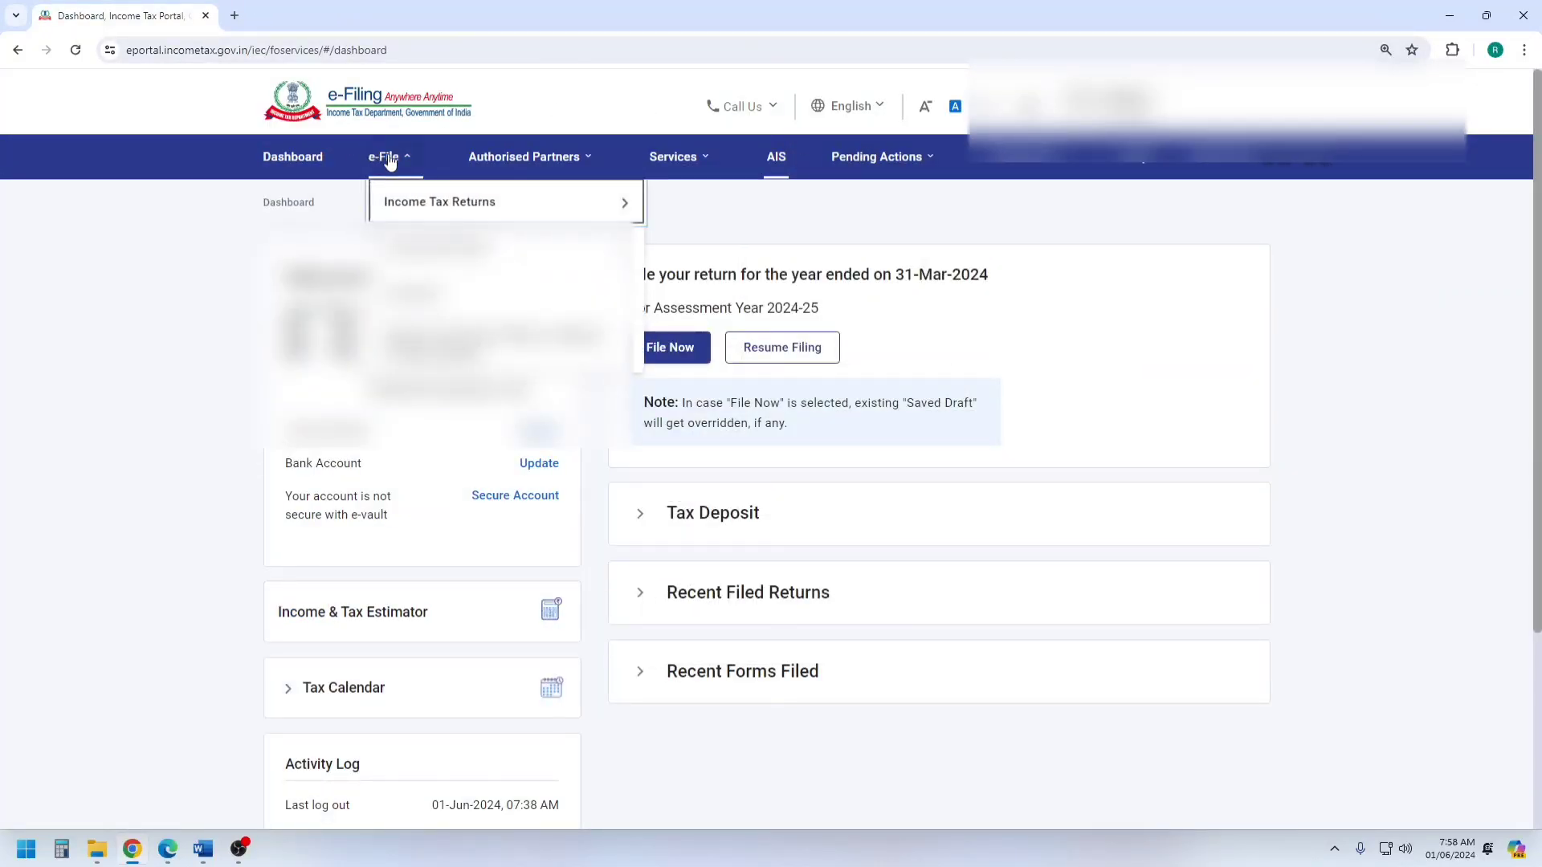
pyautogui.moveTo(433, 203)
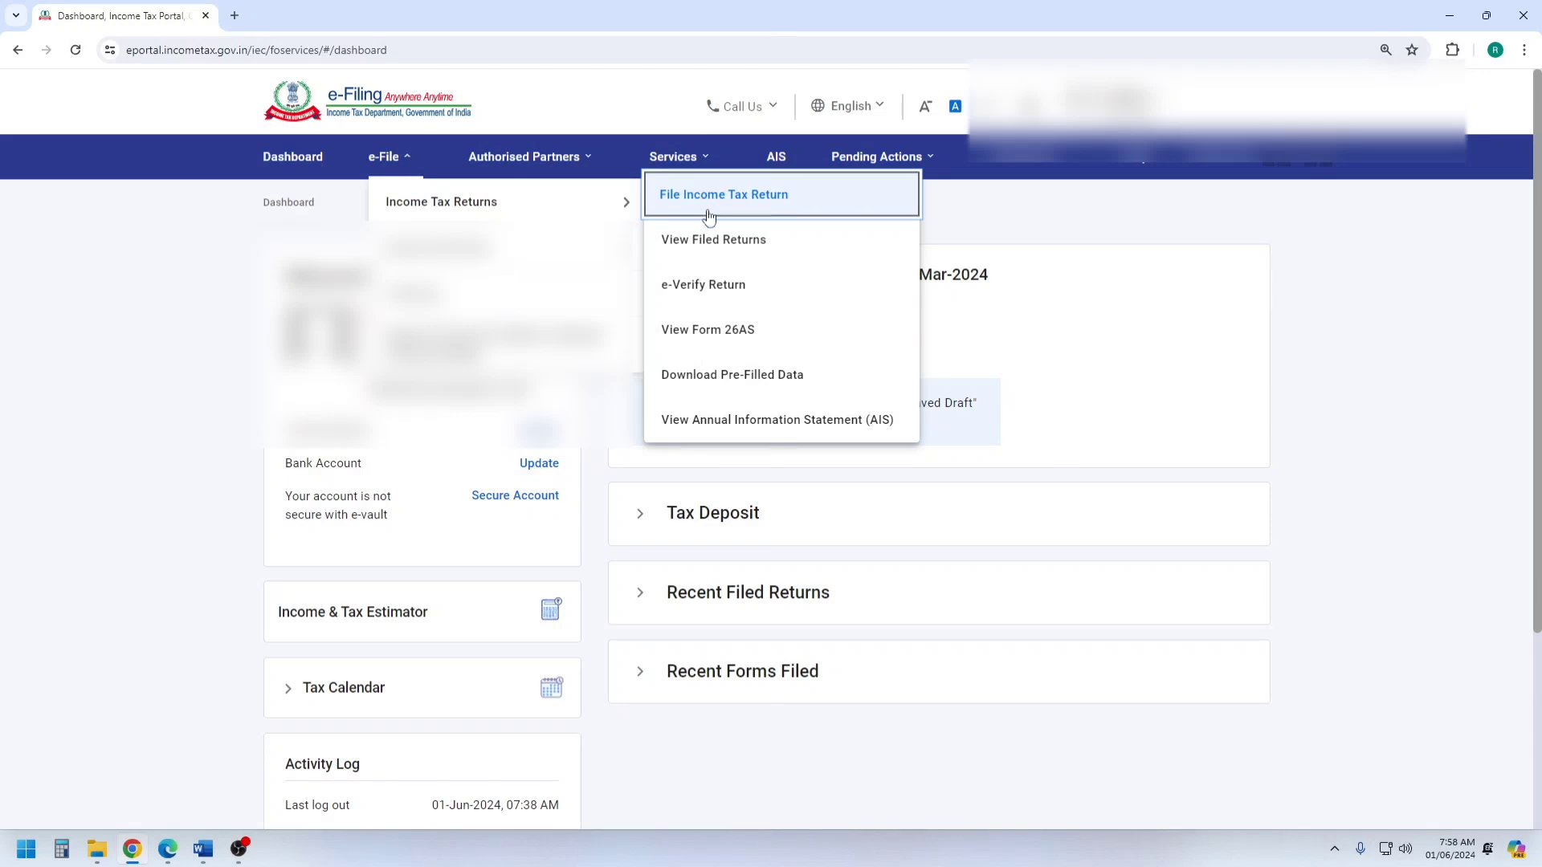
pyautogui.click(709, 330)
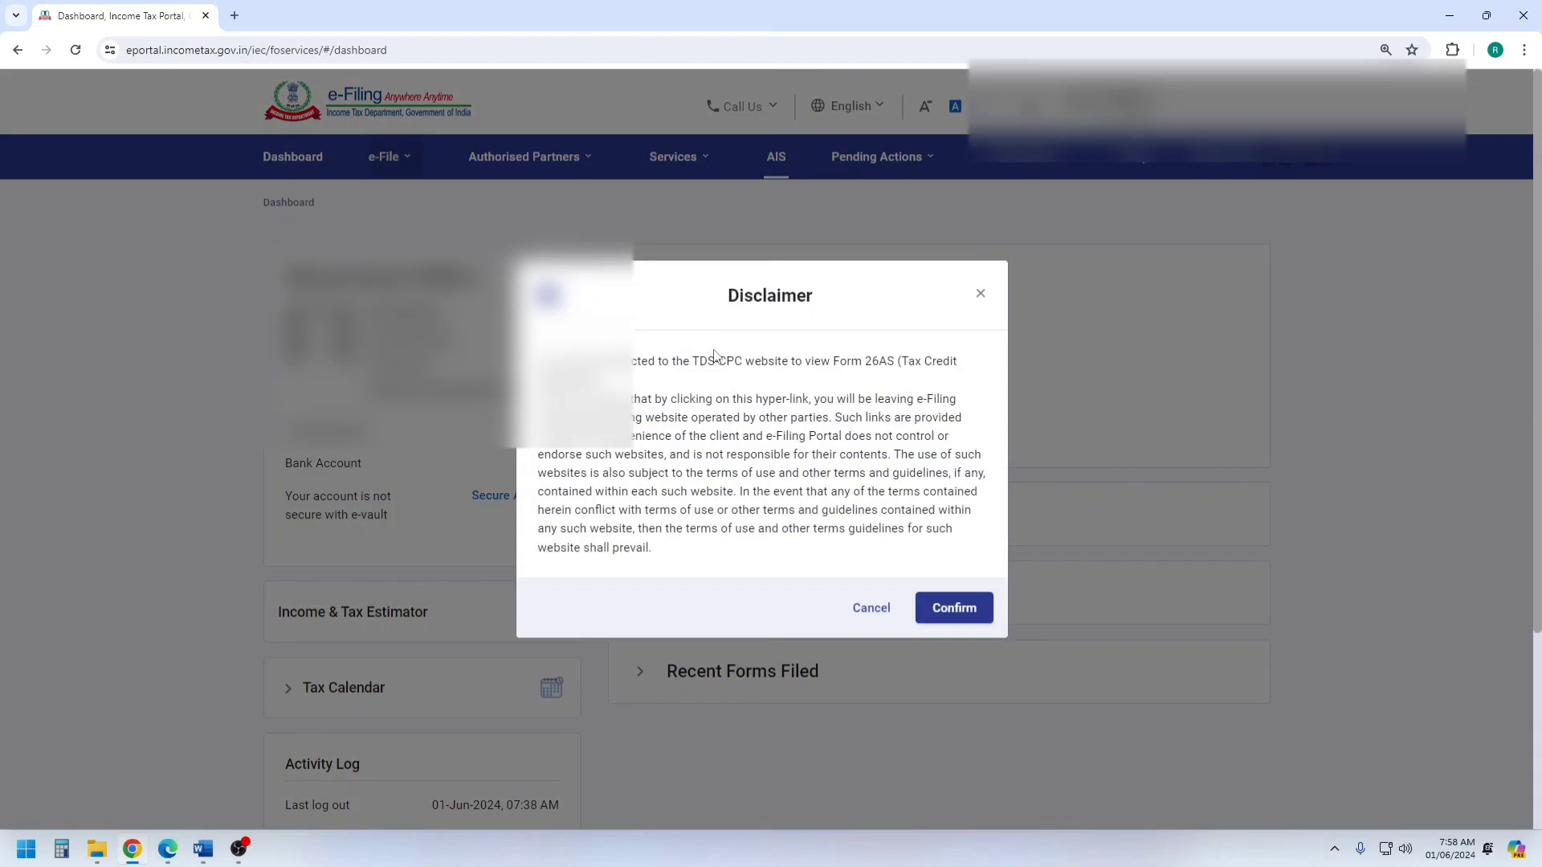
pyautogui.click(954, 609)
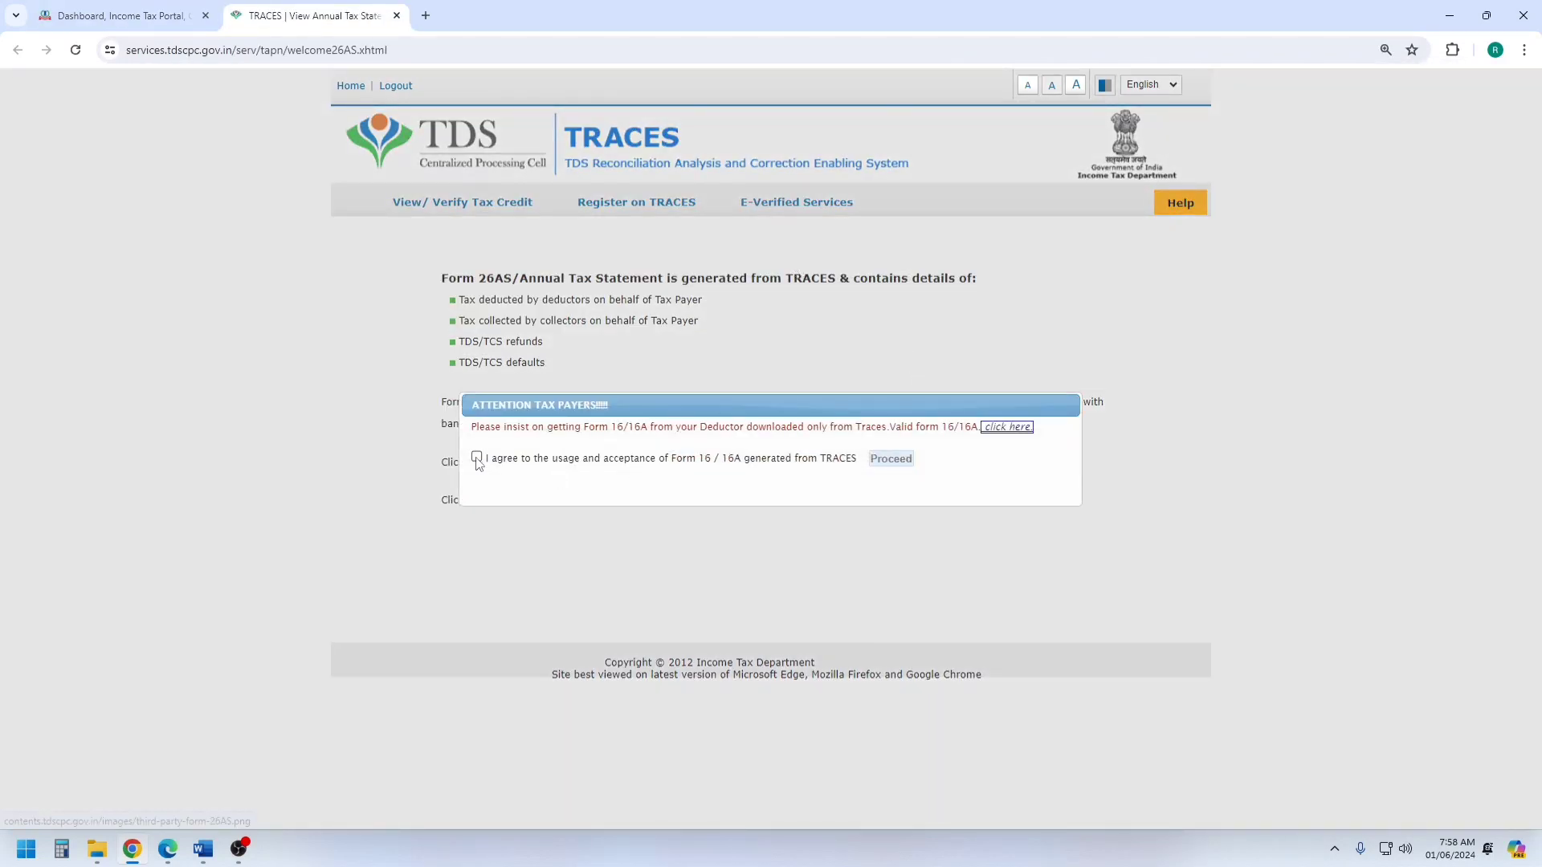
# Agree to the usage of Form 16/16A generated from TRACES and open View Tax Credit (Form 26AS/Annual Tax Statement).
pyautogui.click(477, 458)
pyautogui.click(893, 460)
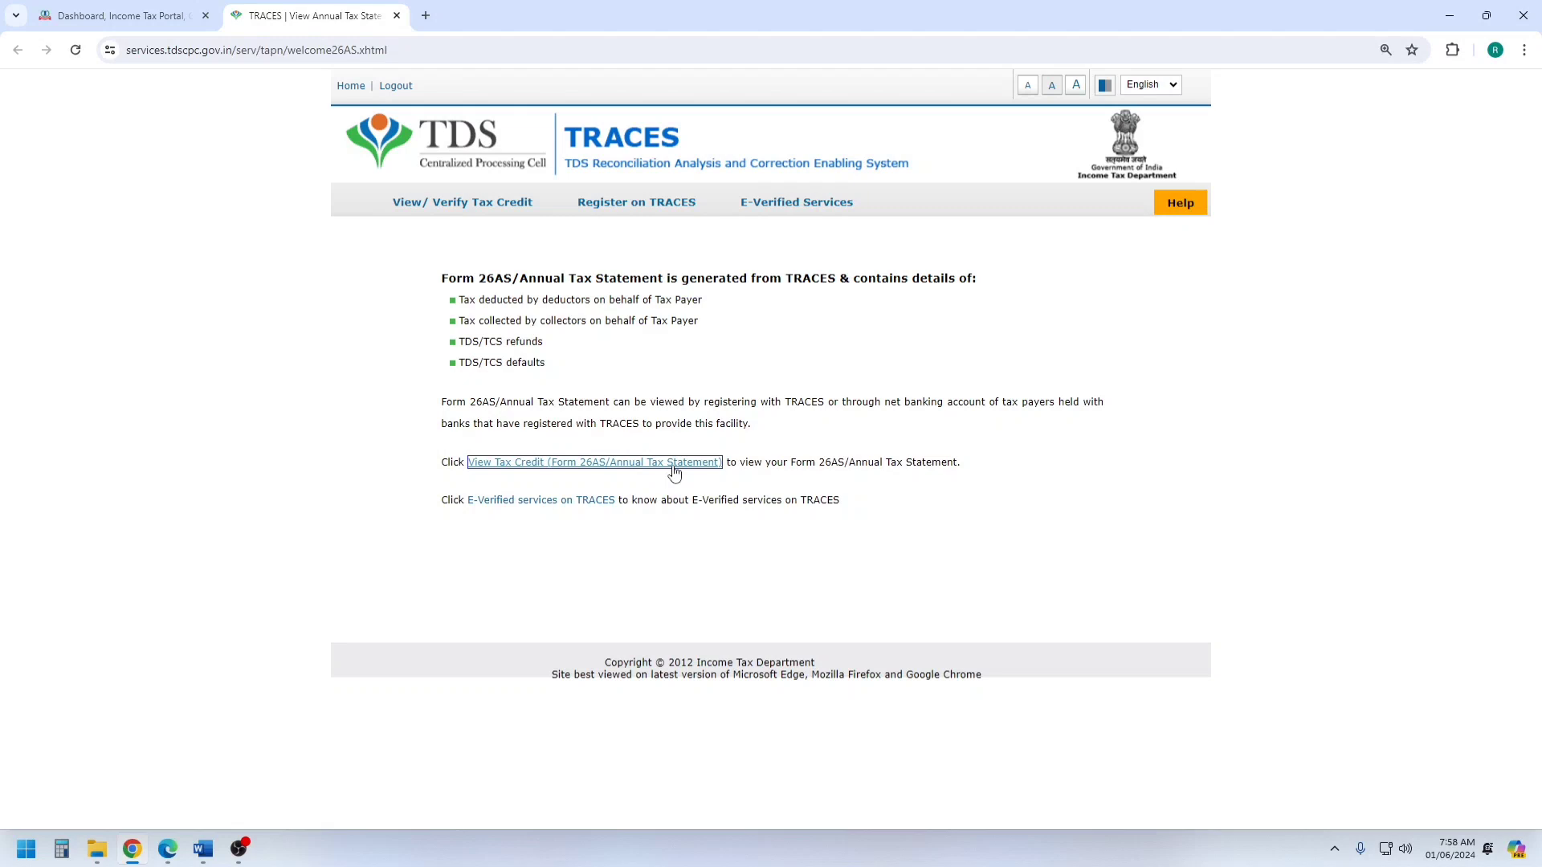
pyautogui.click(580, 472)
# Display the Form 26AS statement for assessment year 2024-25 as HTML and bring up the Part I tax deducted at source details.
pyautogui.click(816, 294)
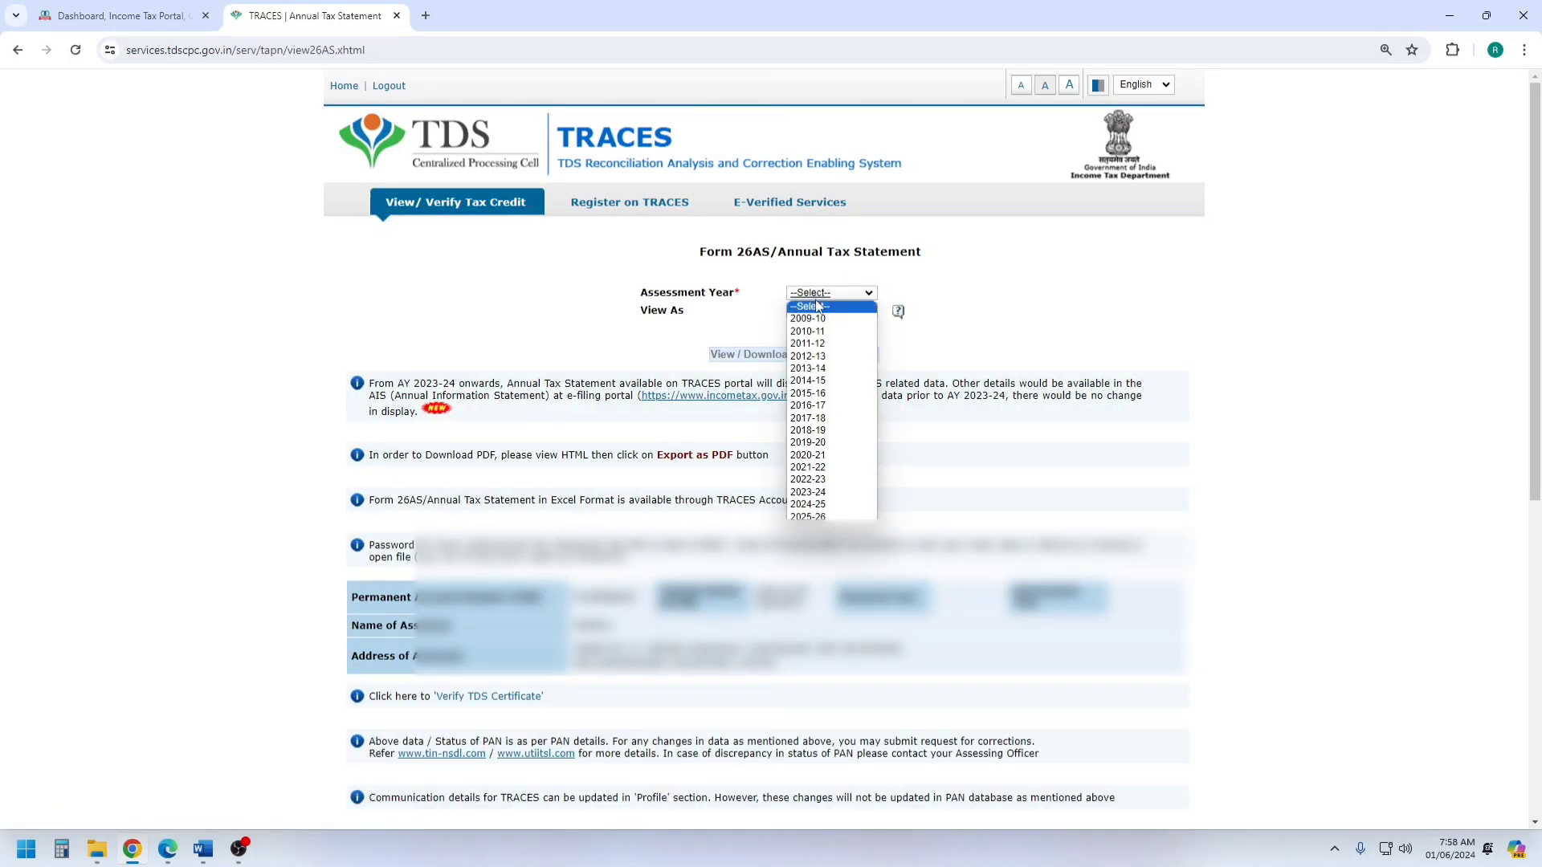
pyautogui.click(809, 504)
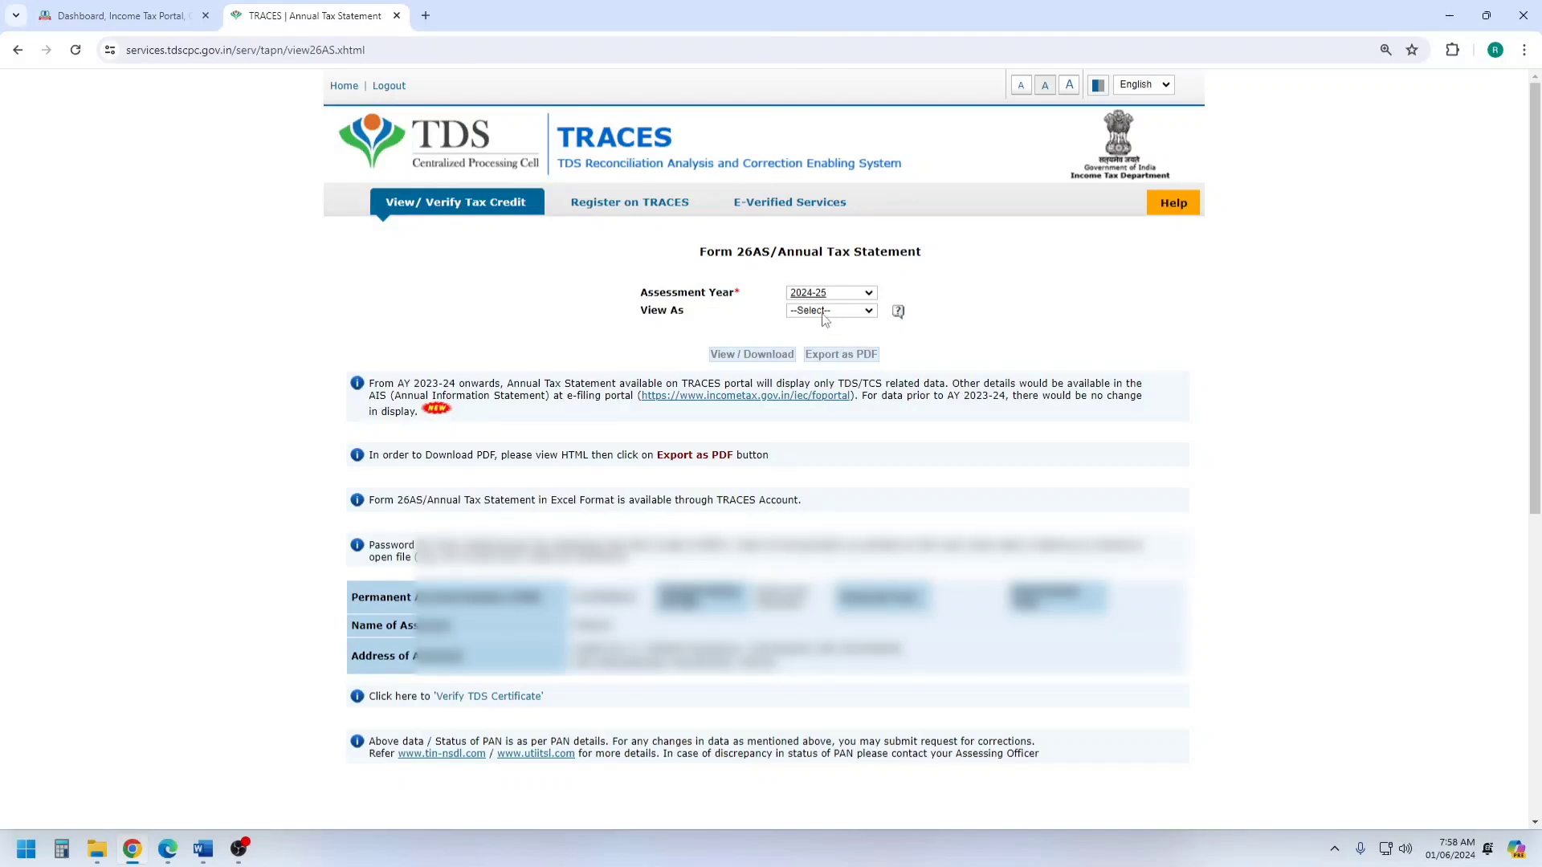
pyautogui.click(824, 312)
pyautogui.click(803, 336)
pyautogui.click(751, 354)
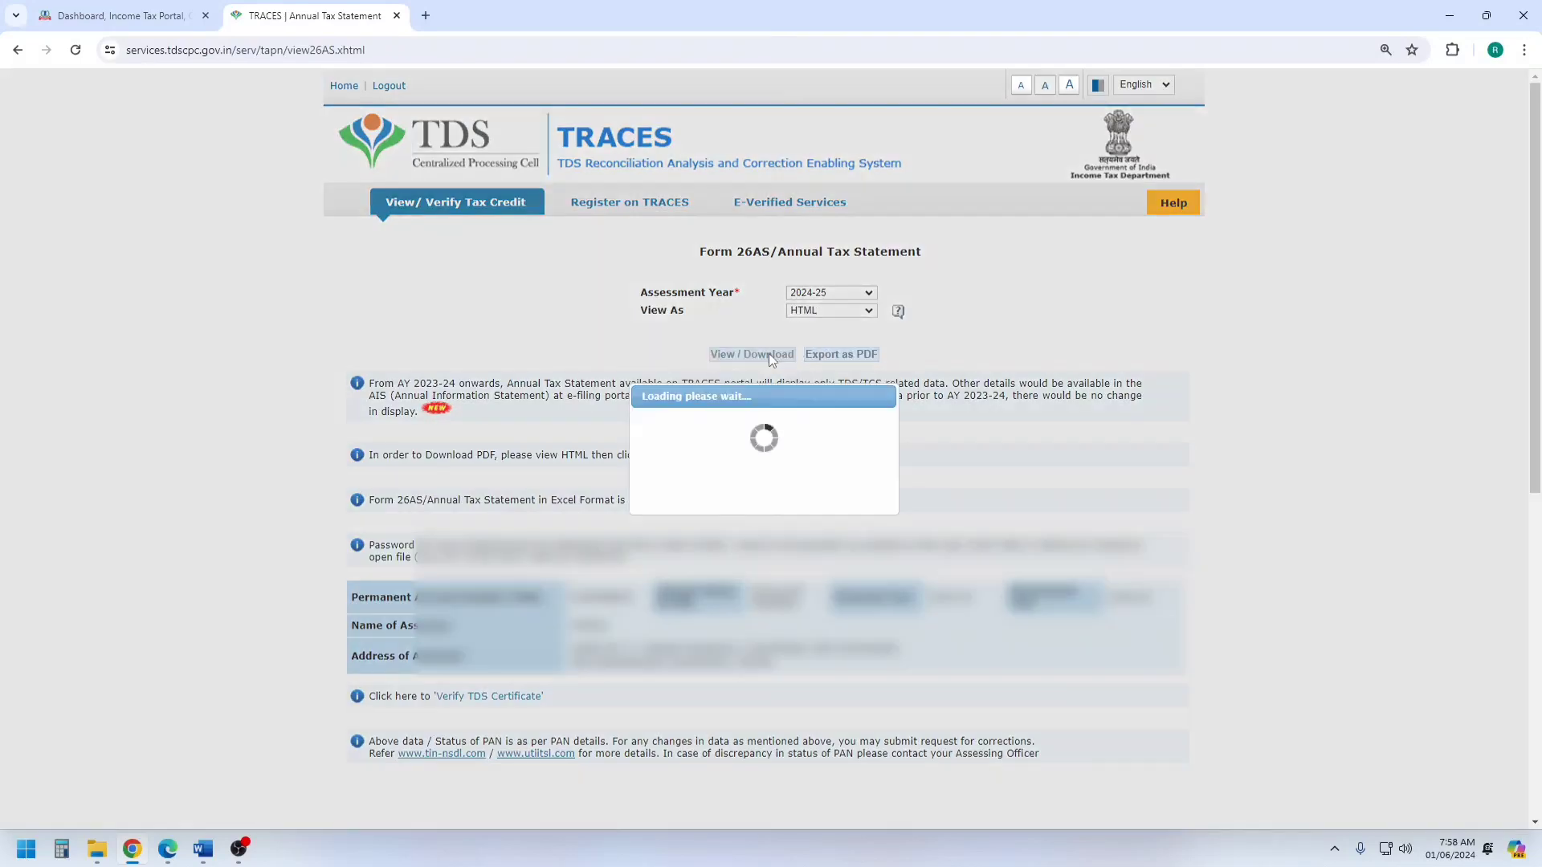
pyautogui.scroll(-4, 768, 353)
pyautogui.scroll(-4, 768, 433)
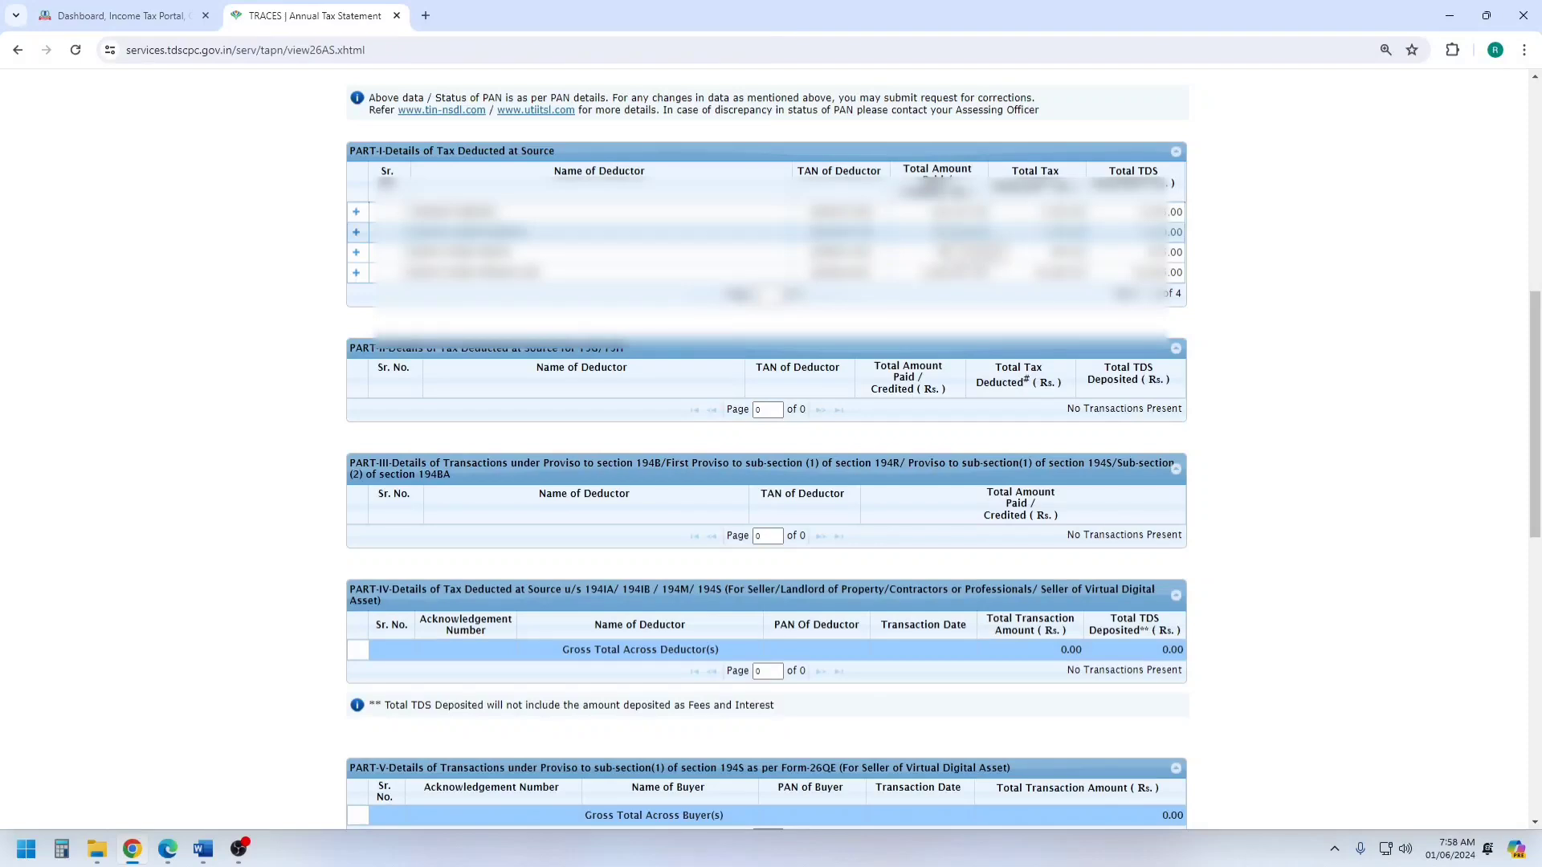
# Examine the individual TDS entries of the fourth deductor in Part I, collapsing the details when done.
pyautogui.click(356, 273)
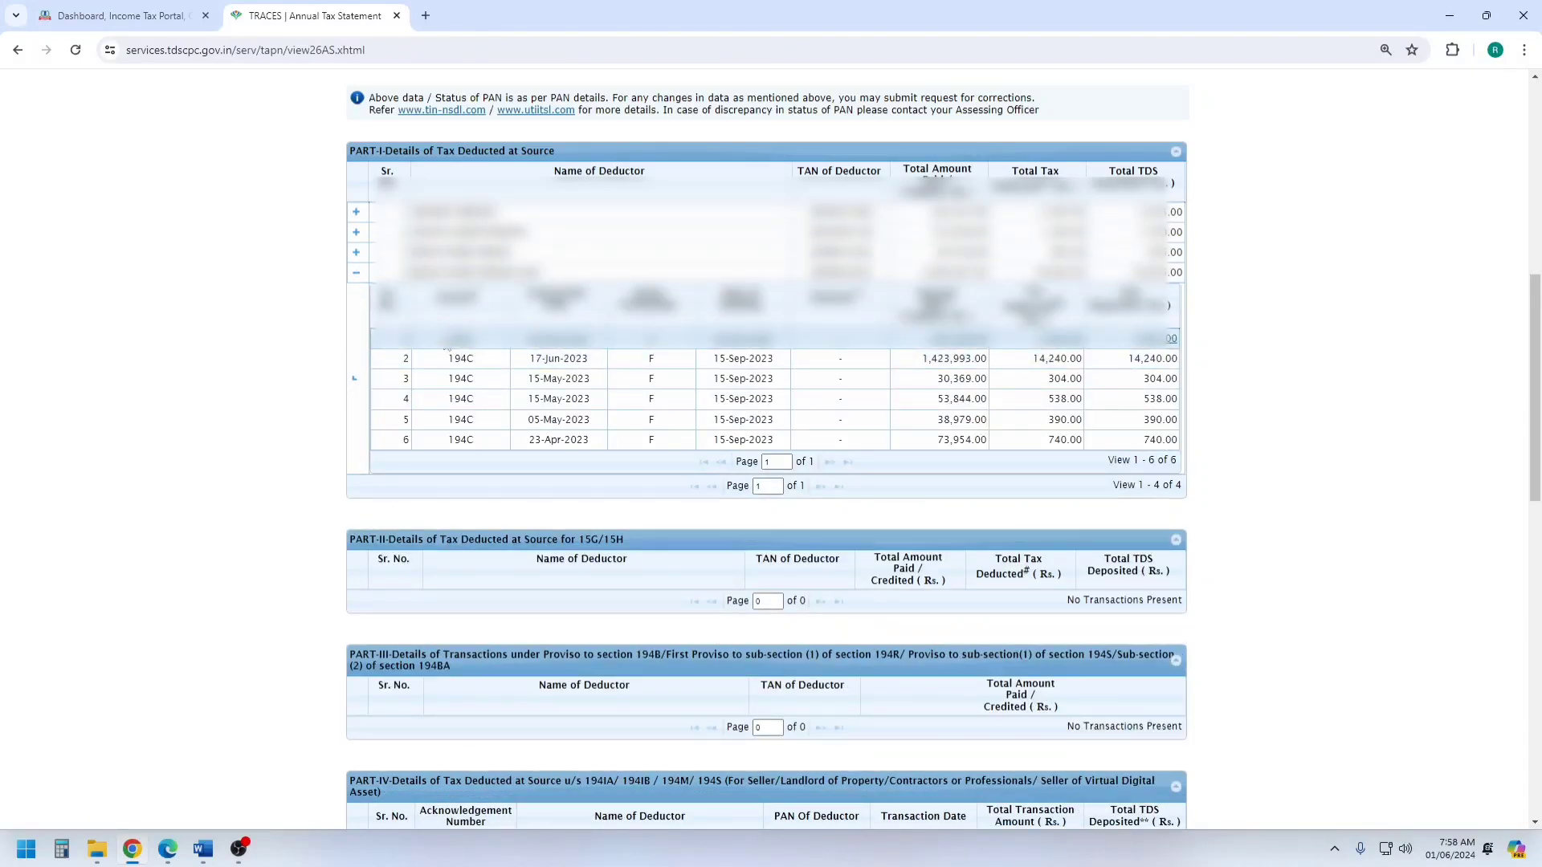
pyautogui.click(470, 338)
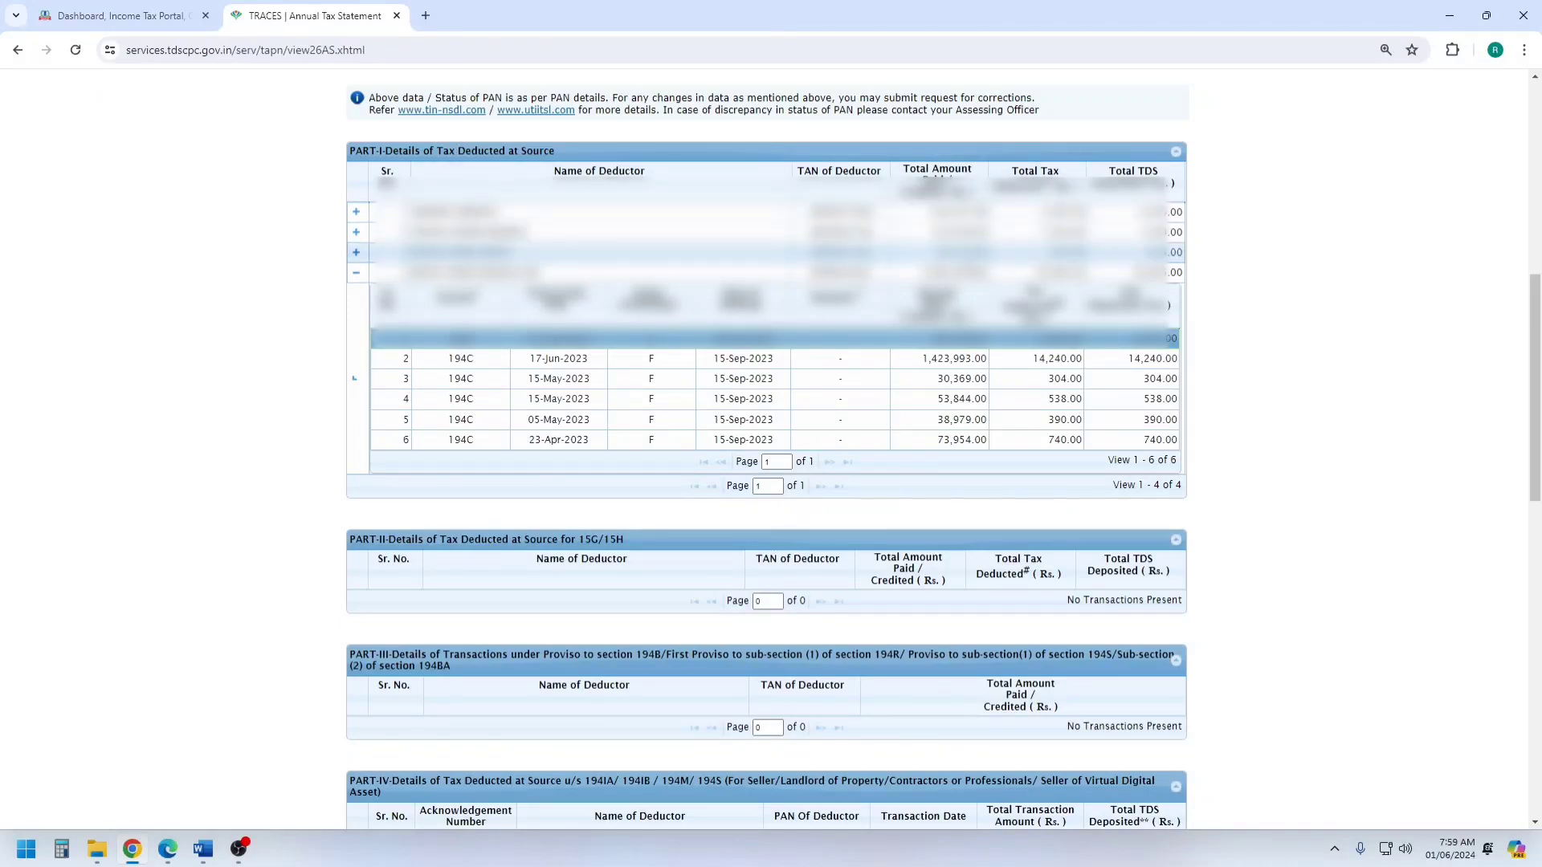
pyautogui.click(357, 274)
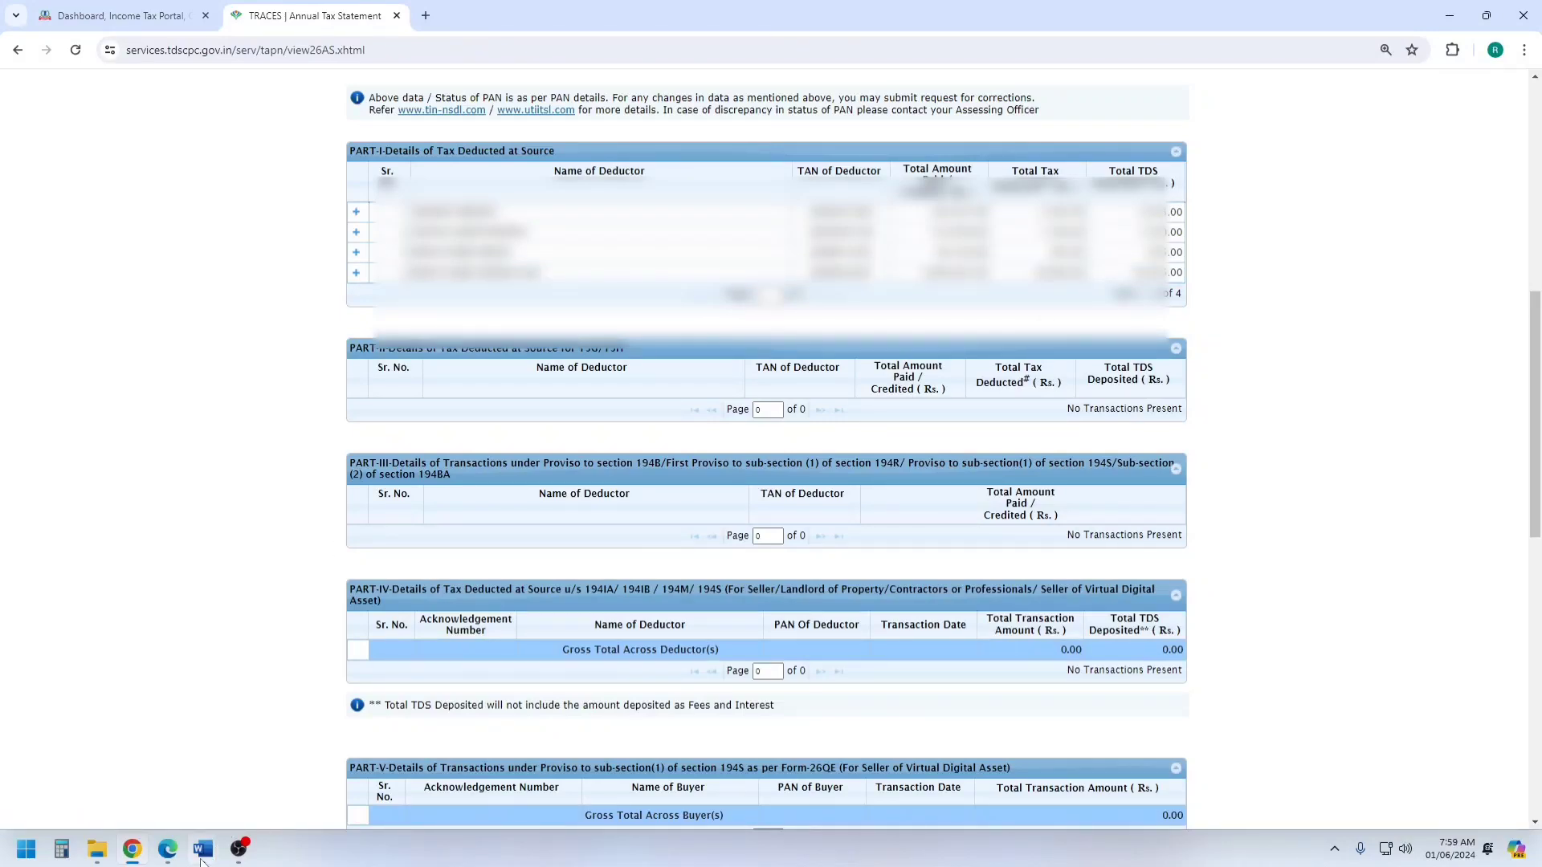
# Switch to the financial statements document in Word and enlarge the "Profit and Loss A" text of the first heading to 16 pt.
pyautogui.moveTo(203, 851)
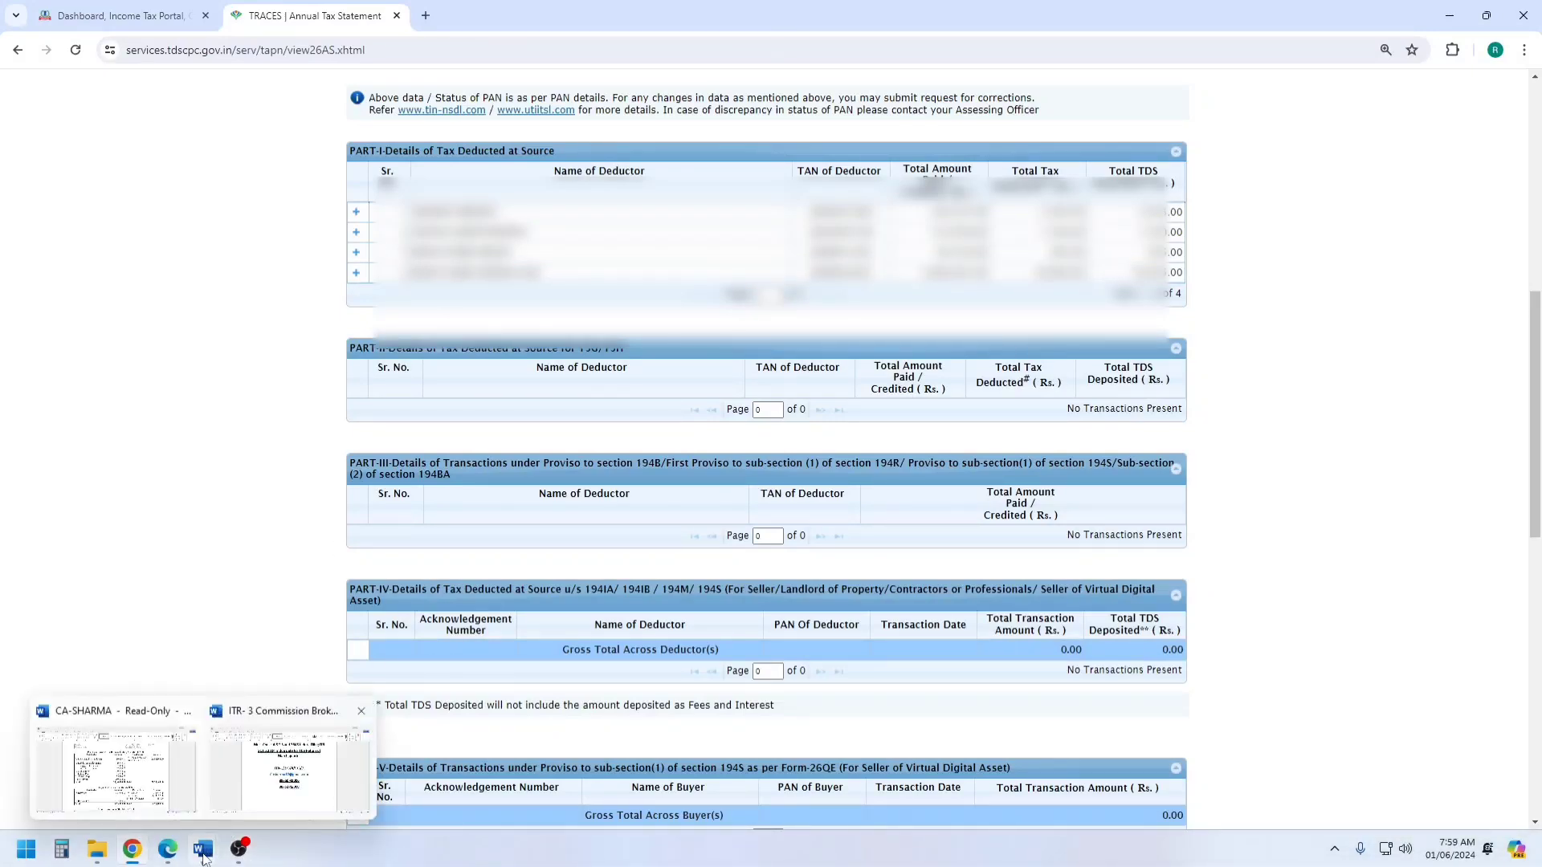
pyautogui.click(213, 793)
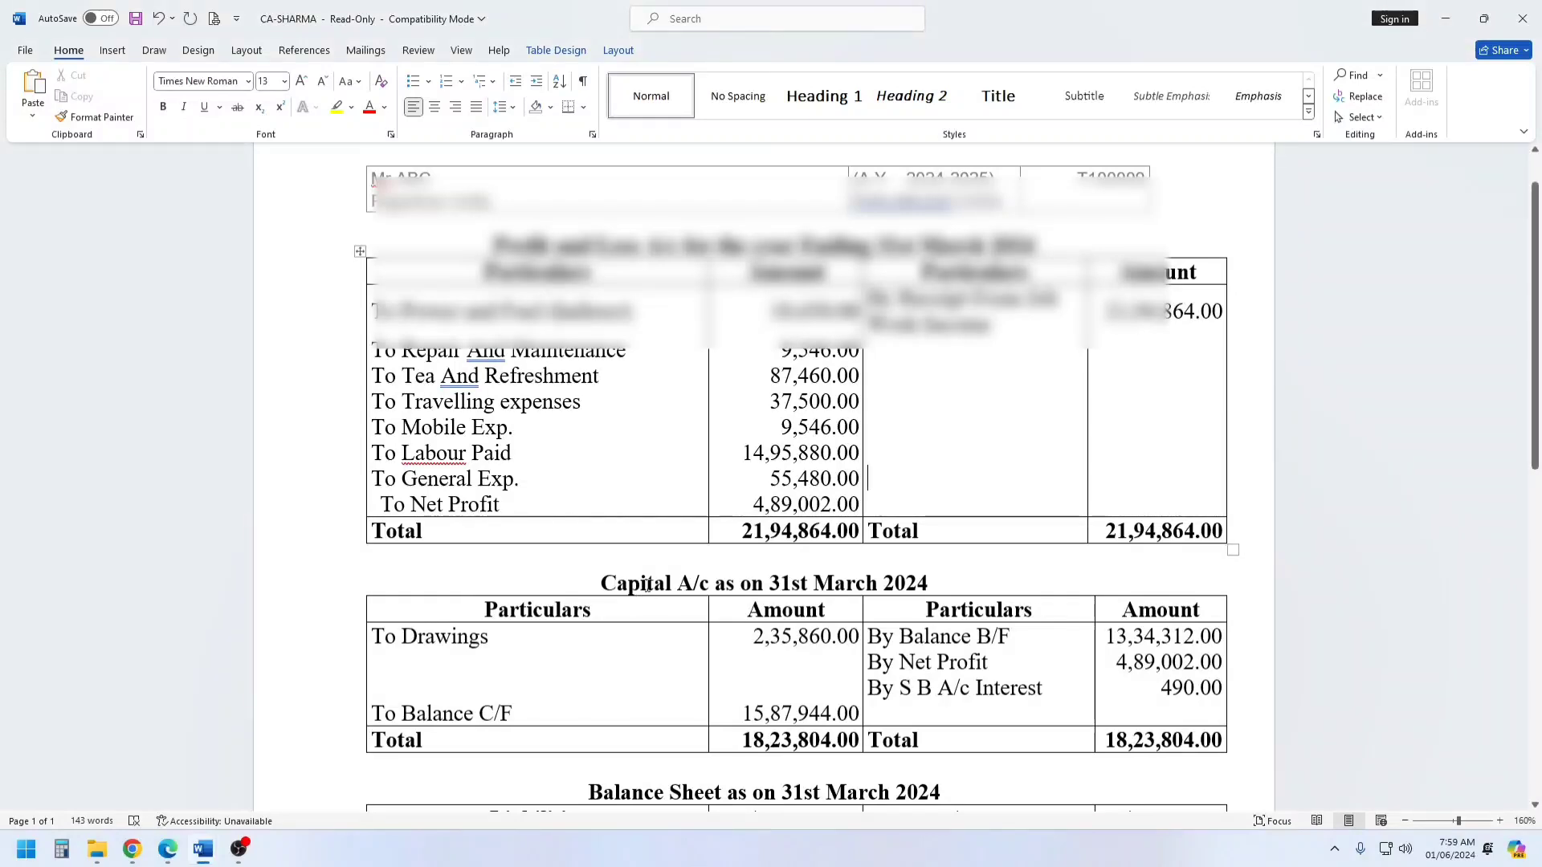
pyautogui.scroll(-1, 643, 586)
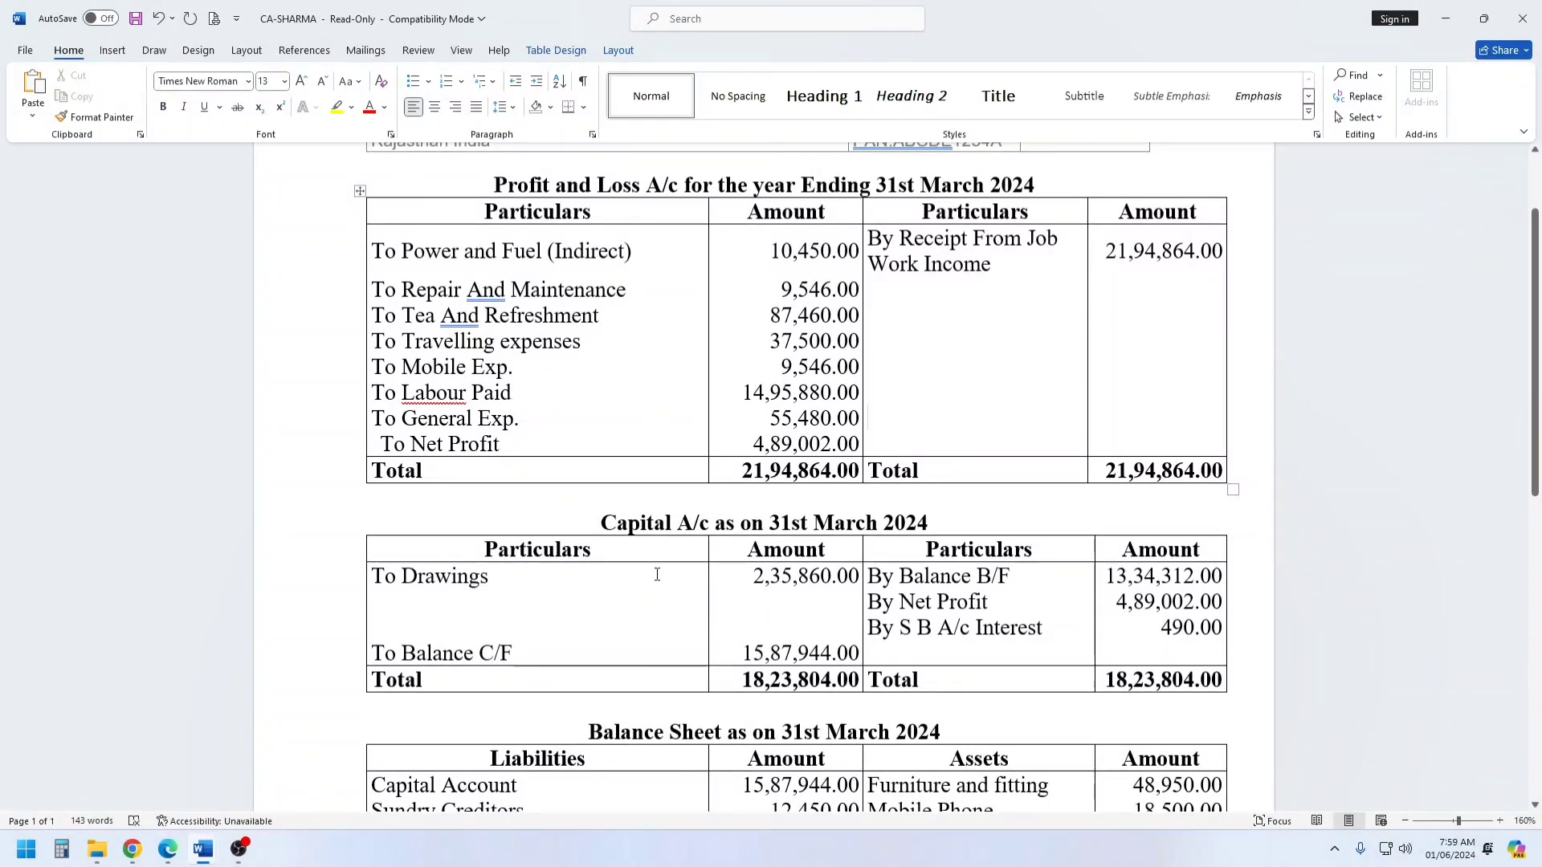
pyautogui.scroll(2, 508, 546)
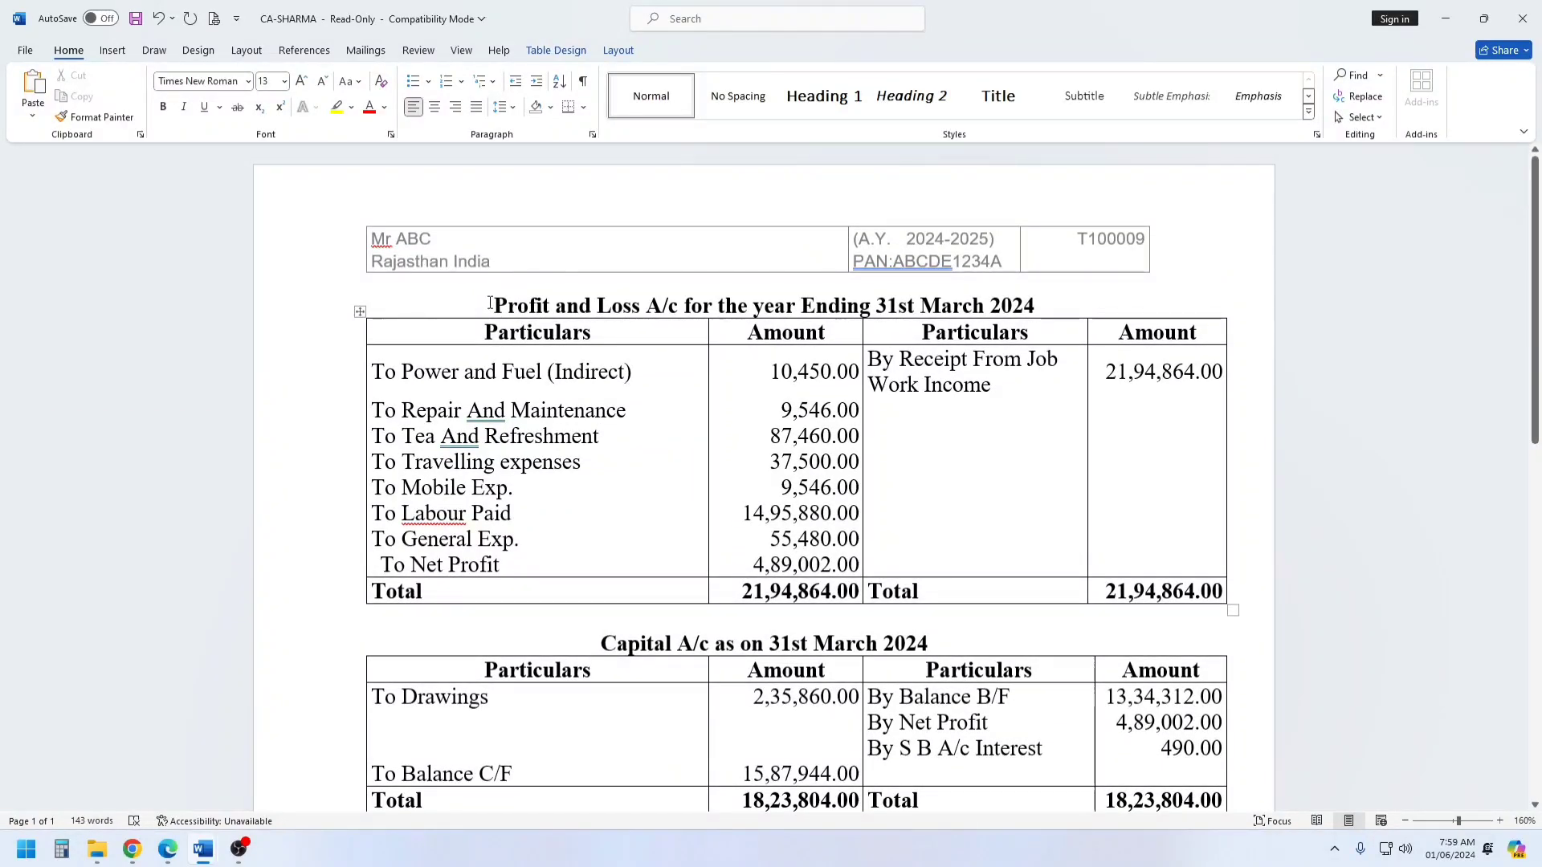
pyautogui.moveTo(492, 306); pyautogui.dragTo(664, 306)
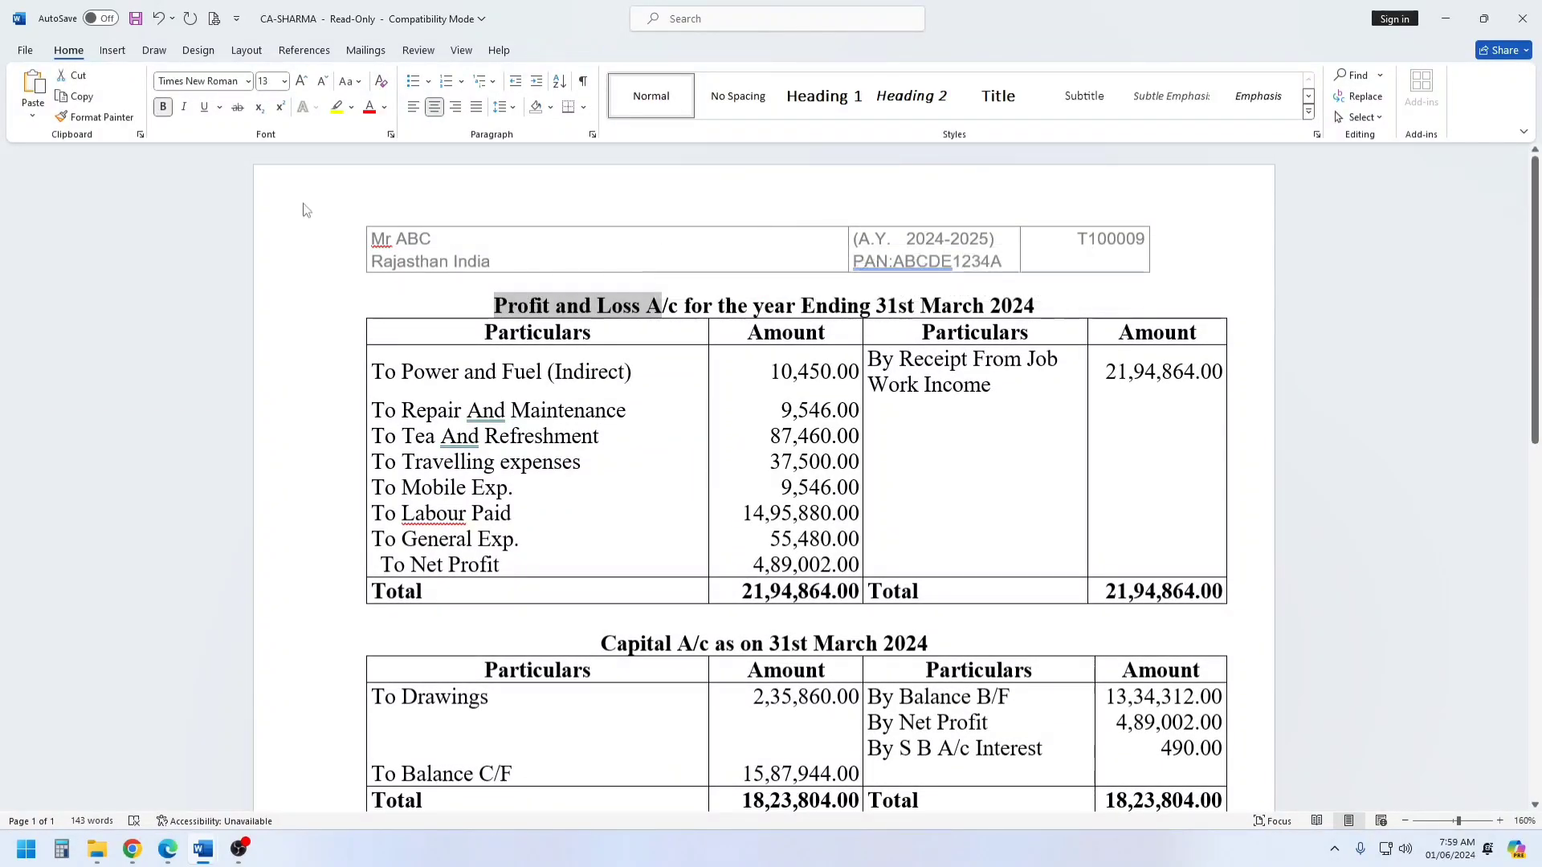
pyautogui.click(302, 81)
pyautogui.click(301, 82)
pyautogui.click(301, 82)
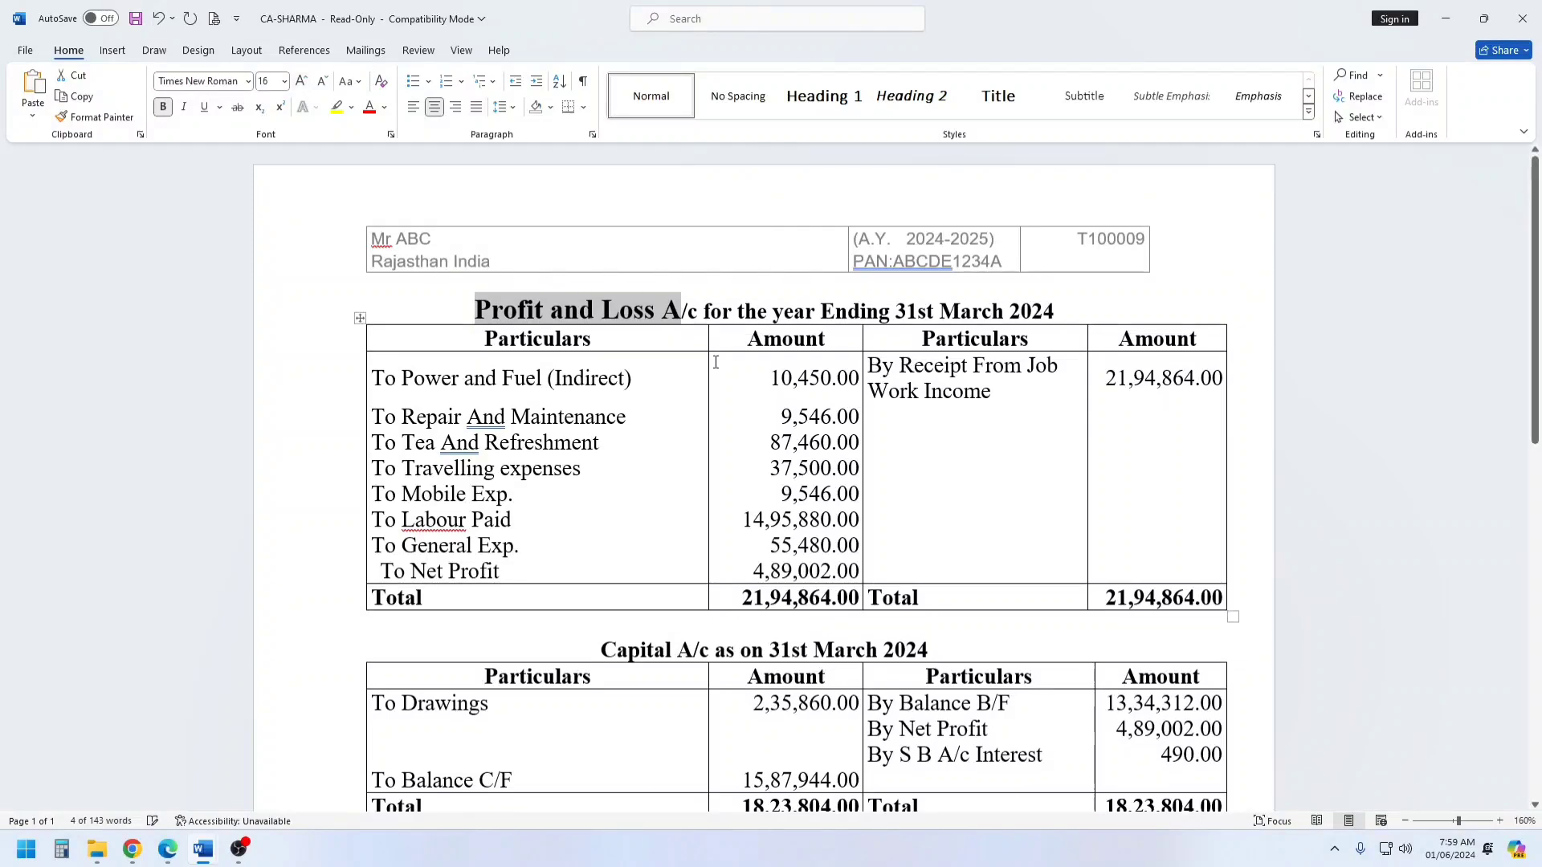
# Examine the Profit and Loss account's job work receipts, expense items, labour paid and net profit.
pyautogui.moveTo(872, 366); pyautogui.dragTo(1201, 526)
pyautogui.moveTo(372, 378); pyautogui.dragTo(803, 571)
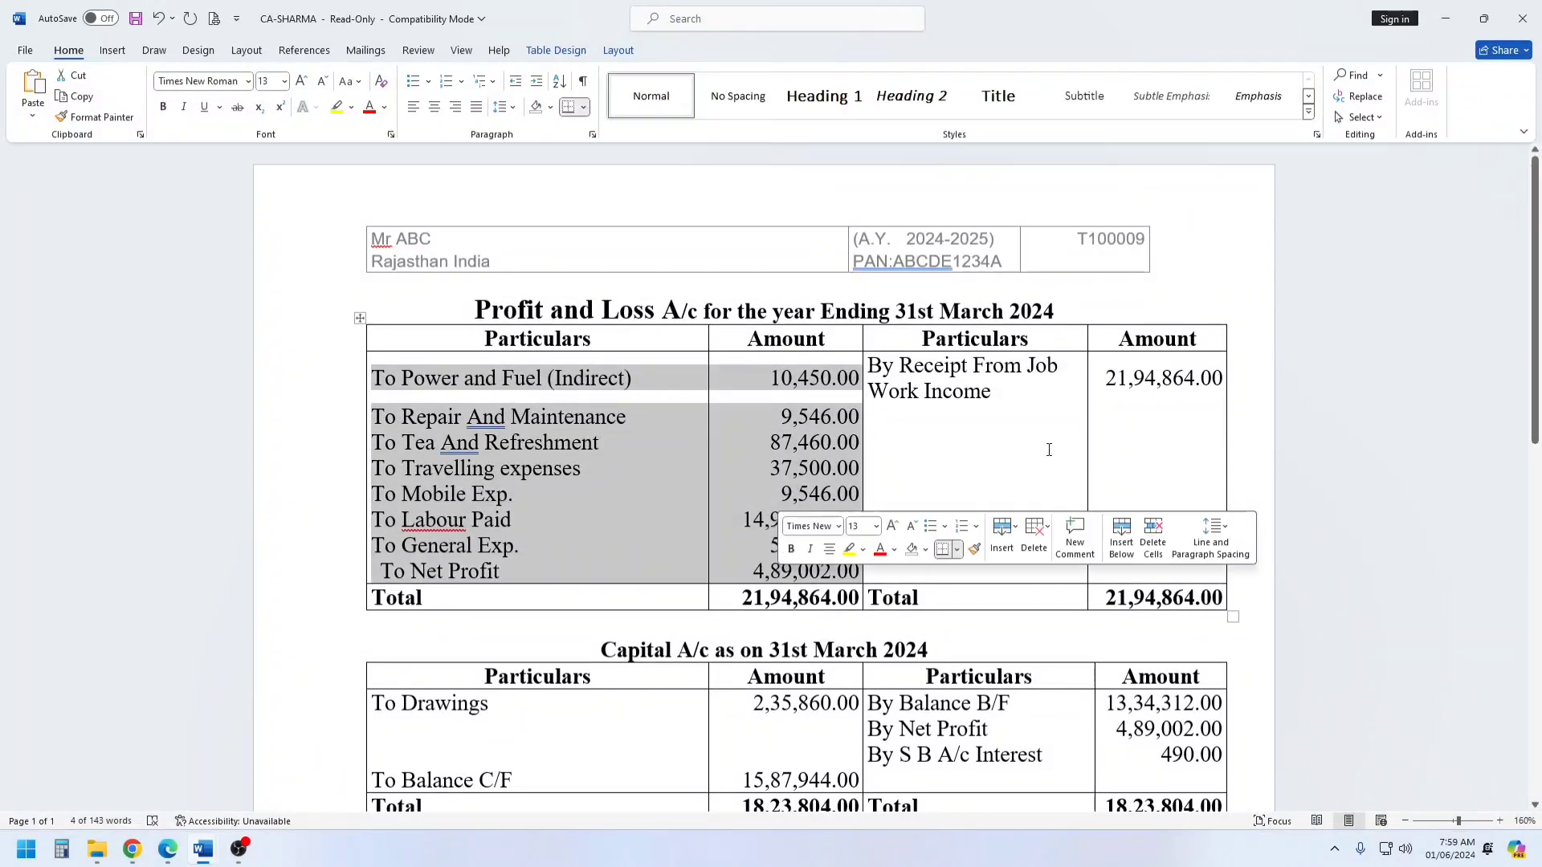
pyautogui.click(871, 369)
pyautogui.moveTo(871, 369); pyautogui.dragTo(1169, 412)
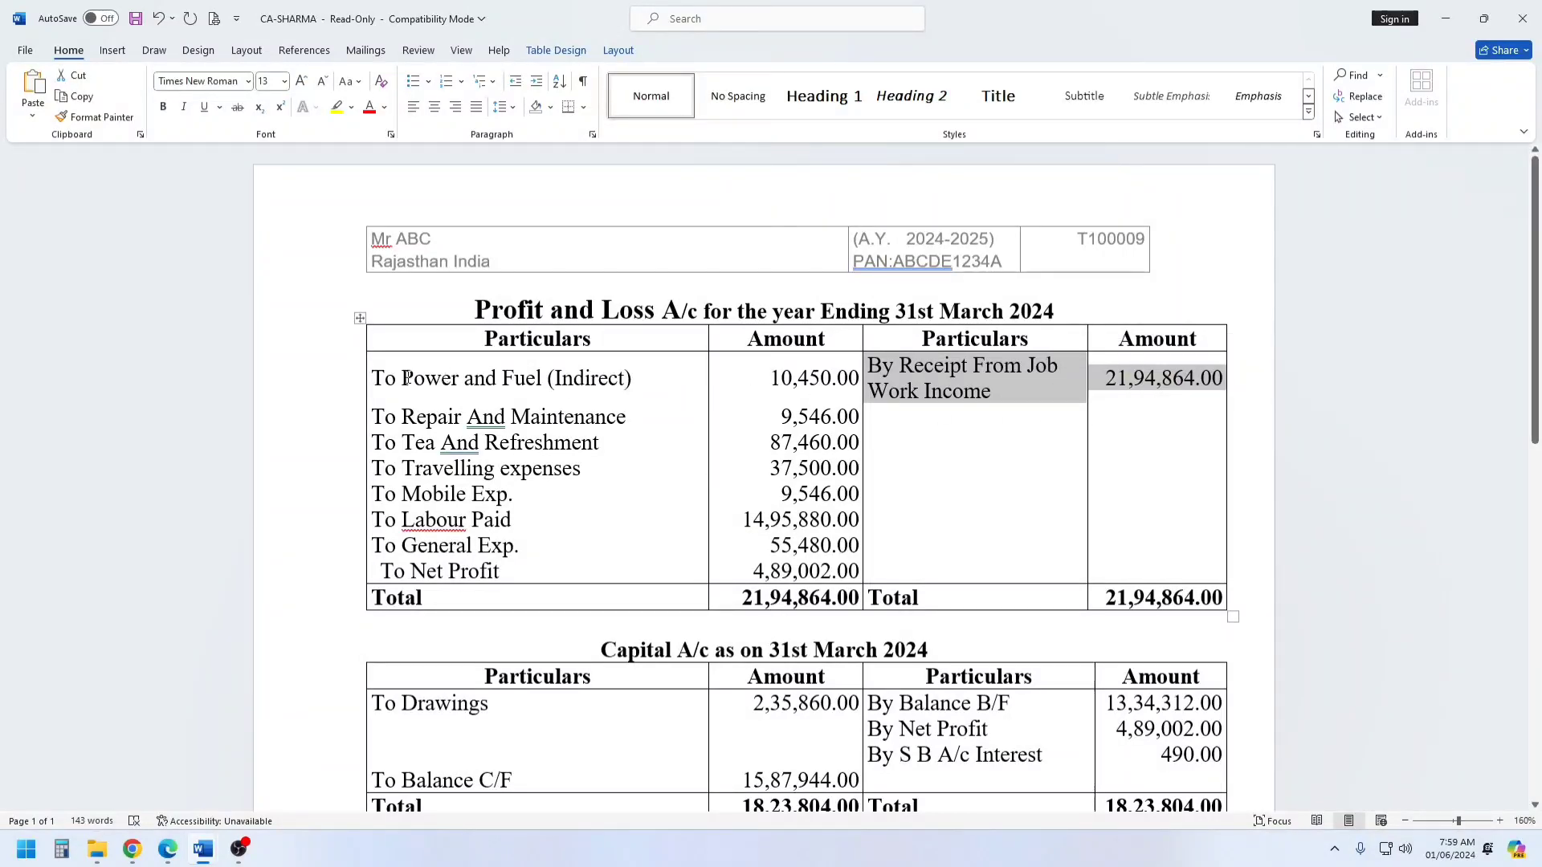
pyautogui.moveTo(408, 378); pyautogui.dragTo(600, 491)
pyautogui.moveTo(1107, 377); pyautogui.dragTo(1191, 379)
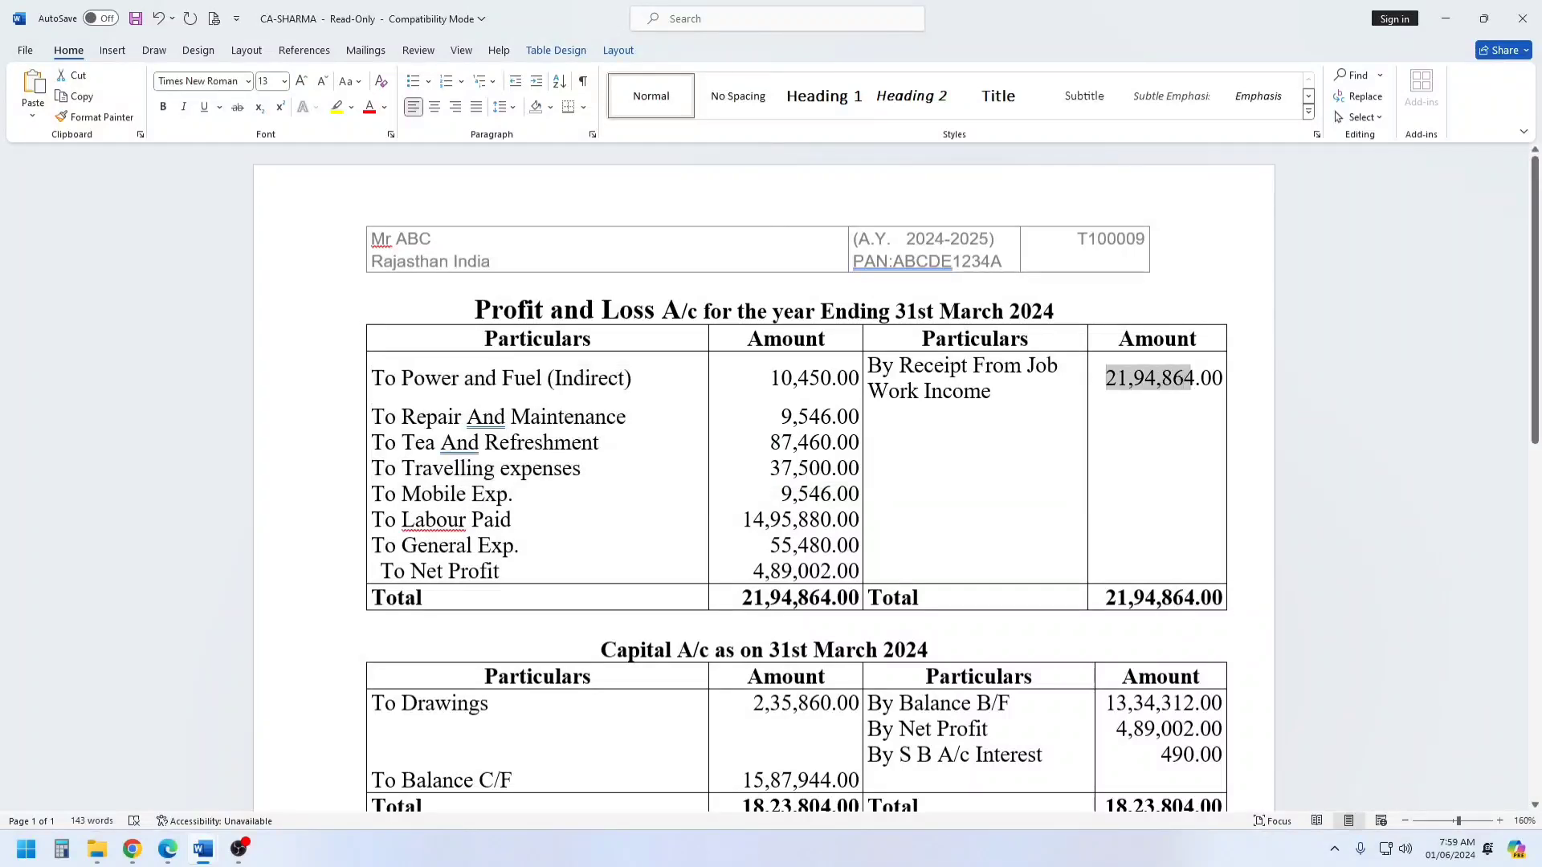
pyautogui.moveTo(745, 520); pyautogui.dragTo(860, 520)
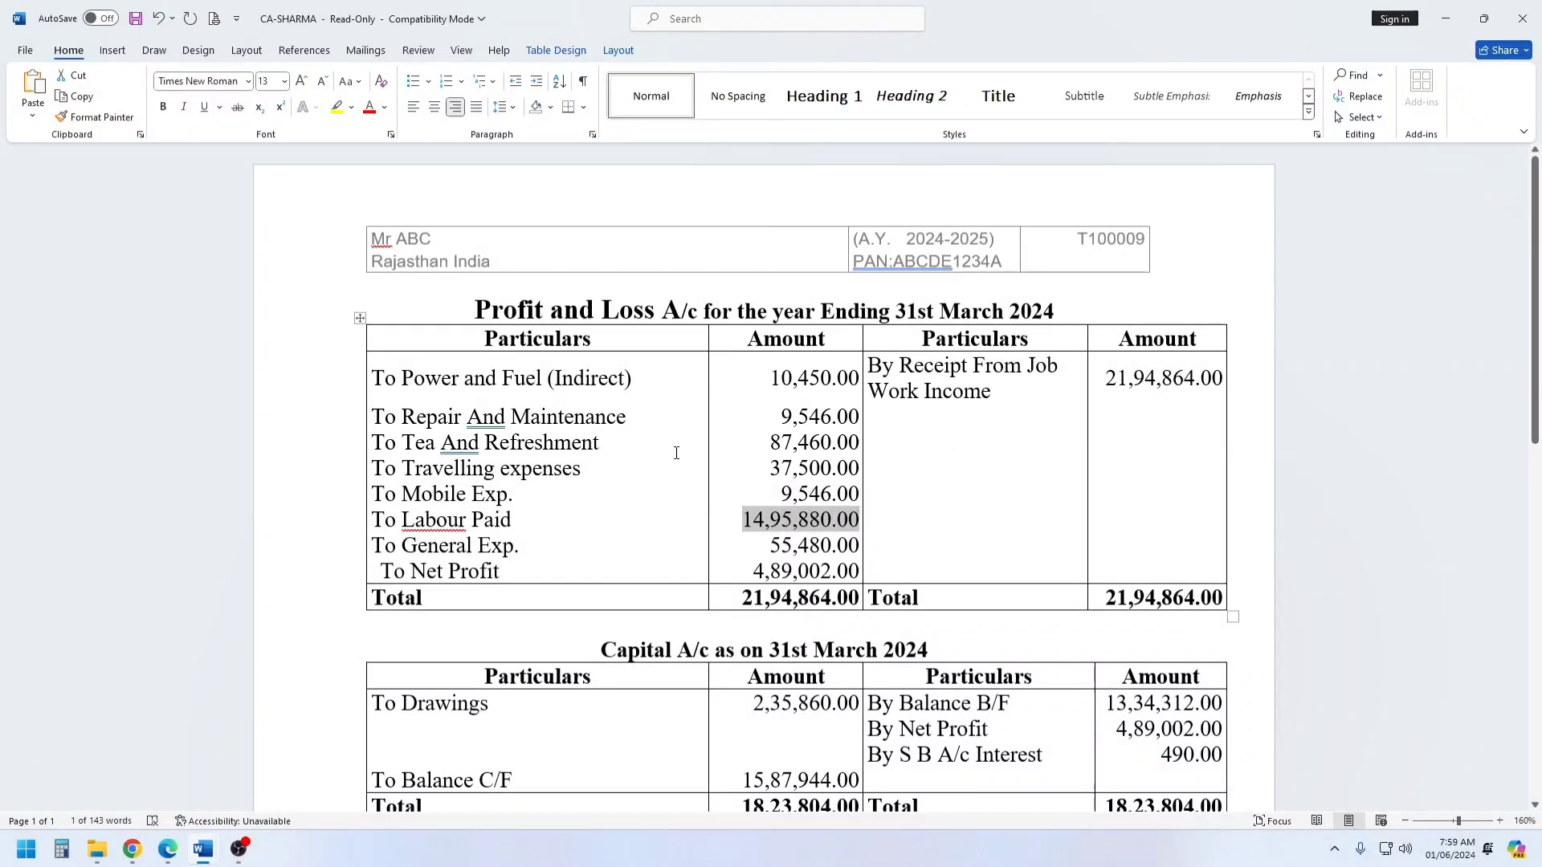
pyautogui.scroll(-3, 637, 433)
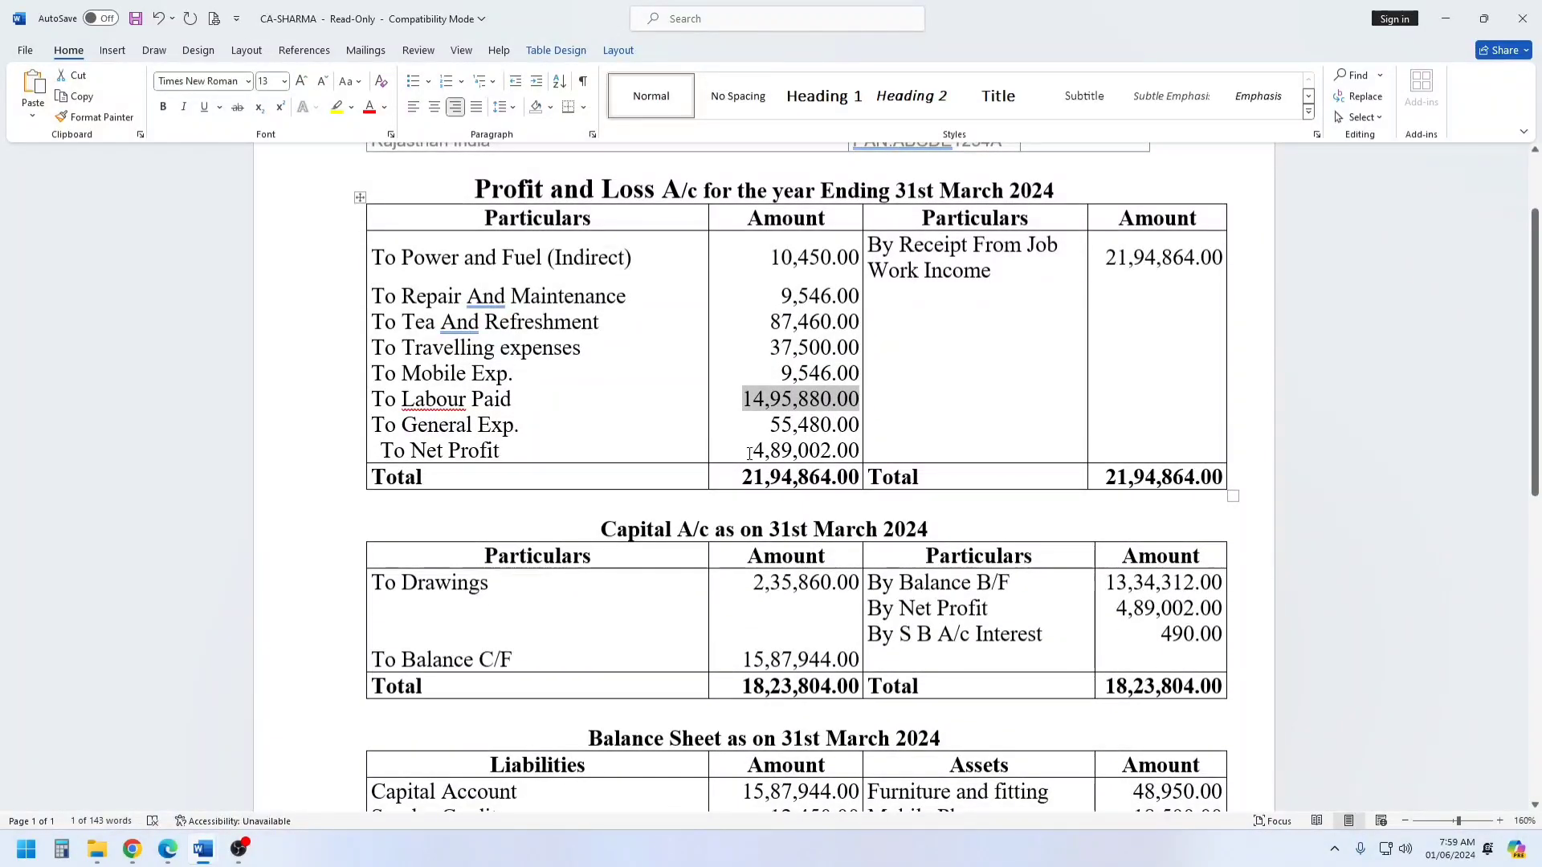
pyautogui.moveTo(749, 453); pyautogui.dragTo(860, 453)
pyautogui.click(916, 351)
# Enlarge the "Capital A/c" text in the capital account heading to 16 pt.
pyautogui.scroll(-3, 917, 351)
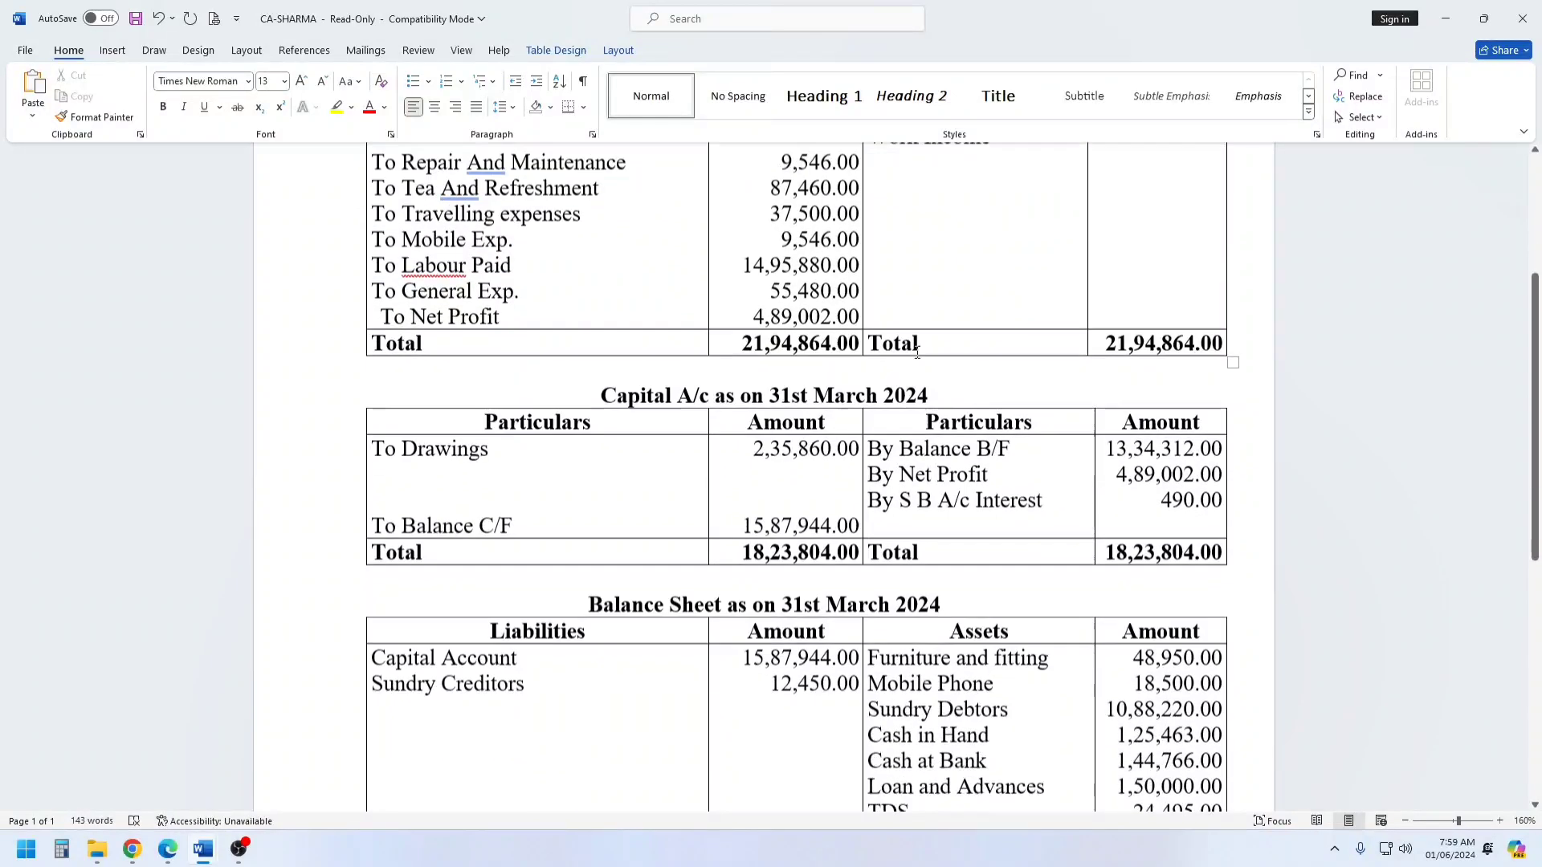
pyautogui.moveTo(695, 347); pyautogui.dragTo(716, 348)
pyautogui.click(301, 81)
pyautogui.click(301, 81)
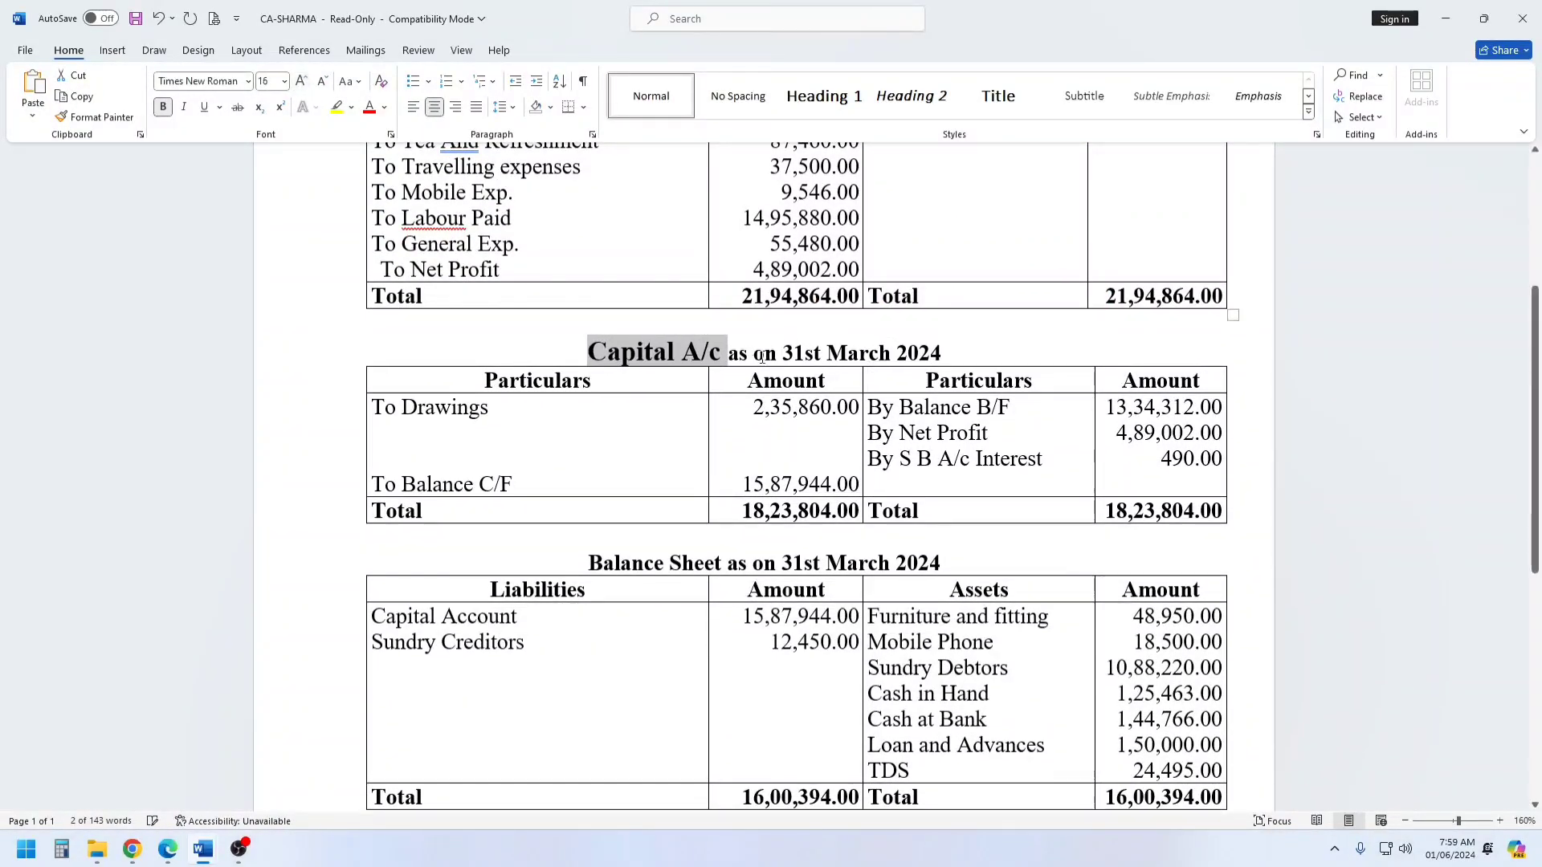
# Review the capital account's opening balance, net profit, savings interest, drawings and closing balance, comparing the latter with the balance sheet's capital account.
pyautogui.moveTo(899, 407); pyautogui.dragTo(1204, 409)
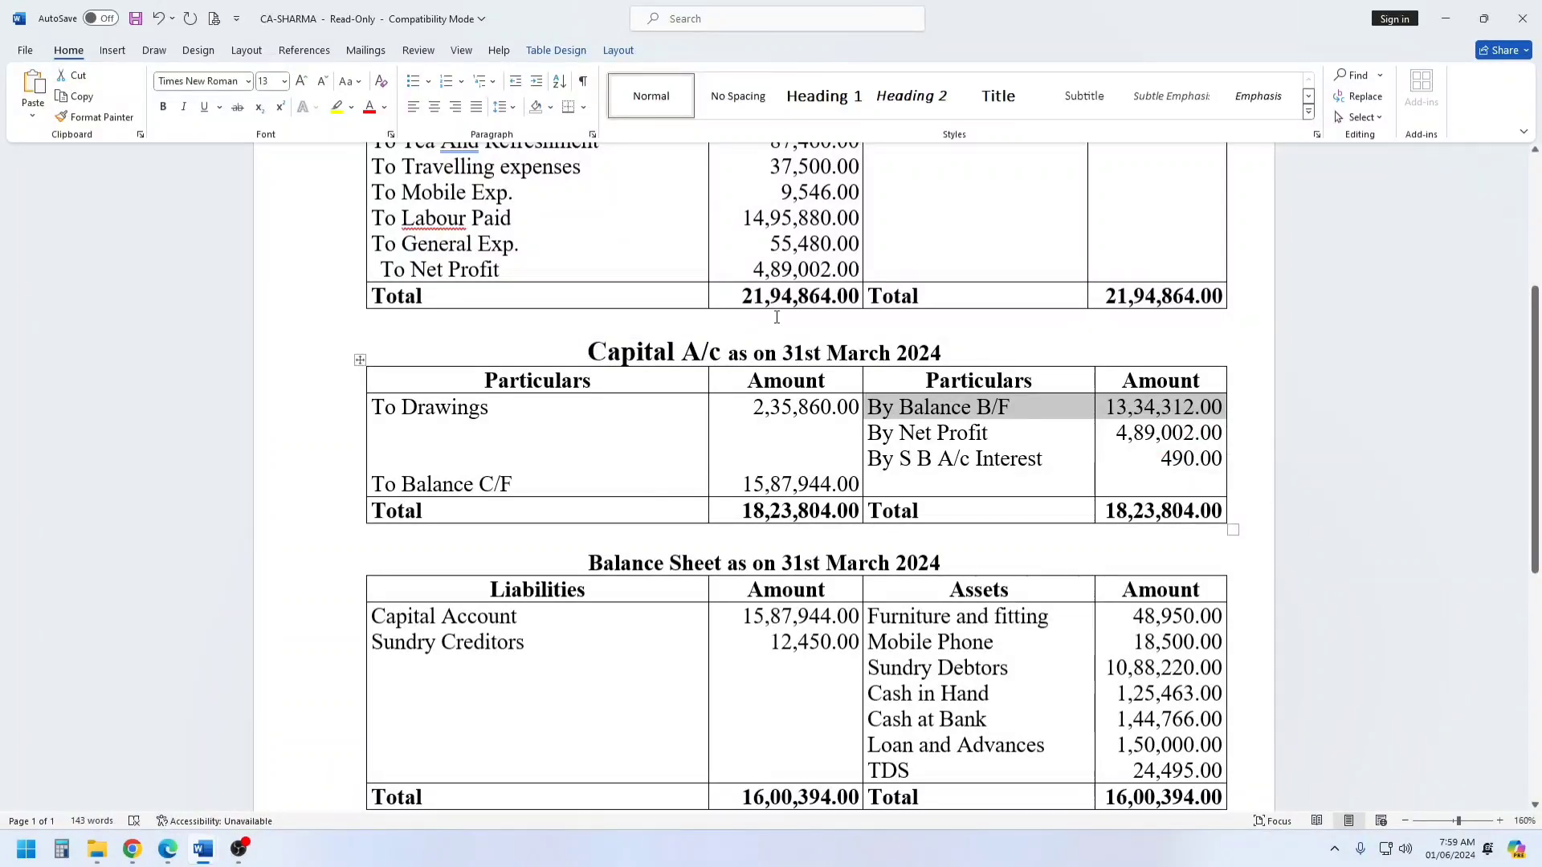
pyautogui.moveTo(869, 433); pyautogui.dragTo(1197, 434)
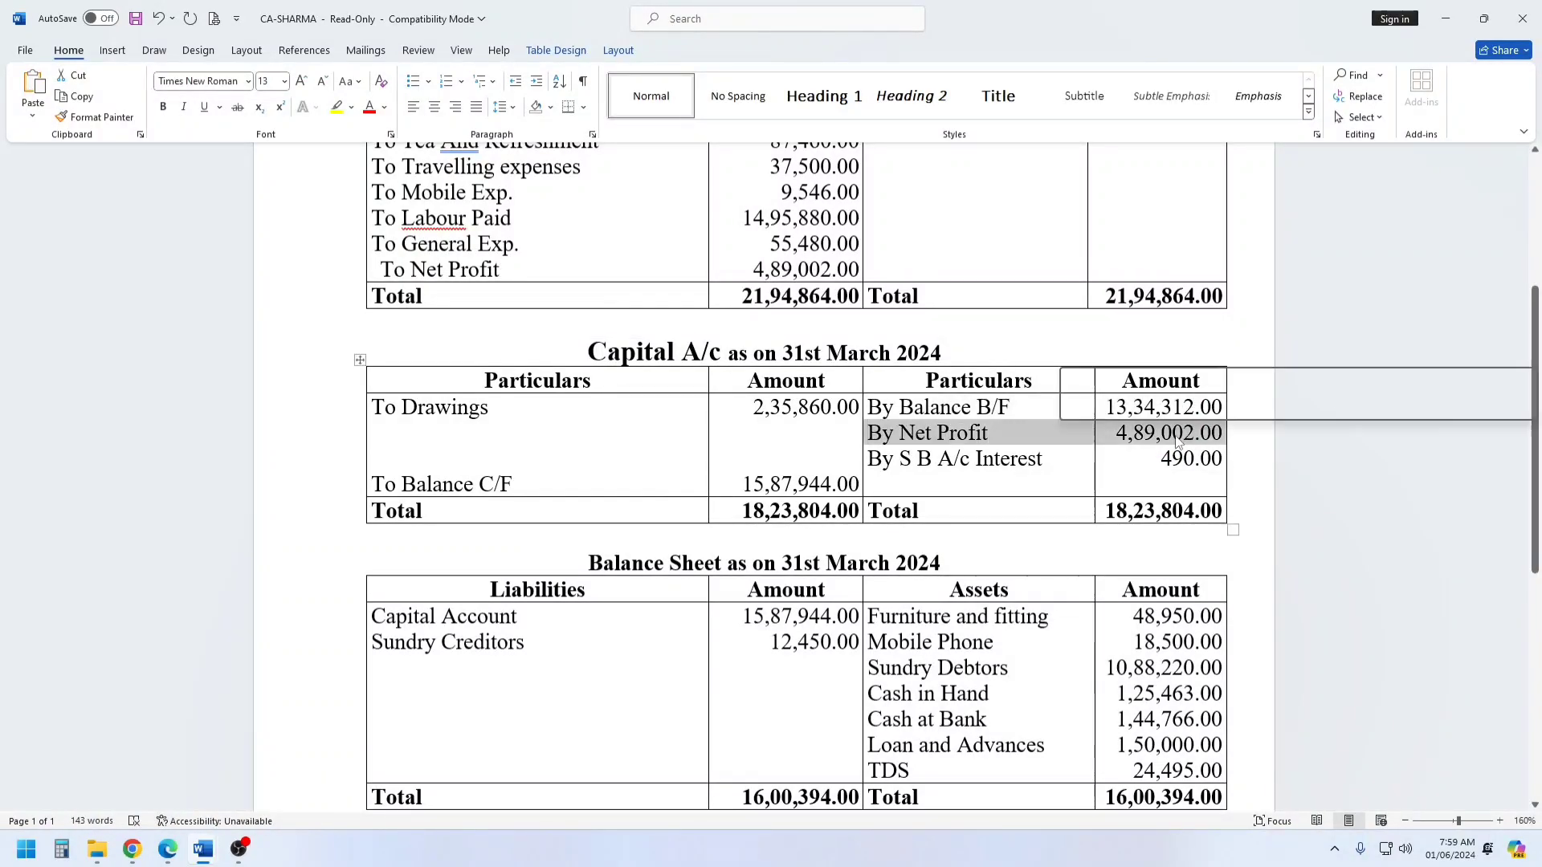
pyautogui.moveTo(868, 458); pyautogui.dragTo(1205, 458)
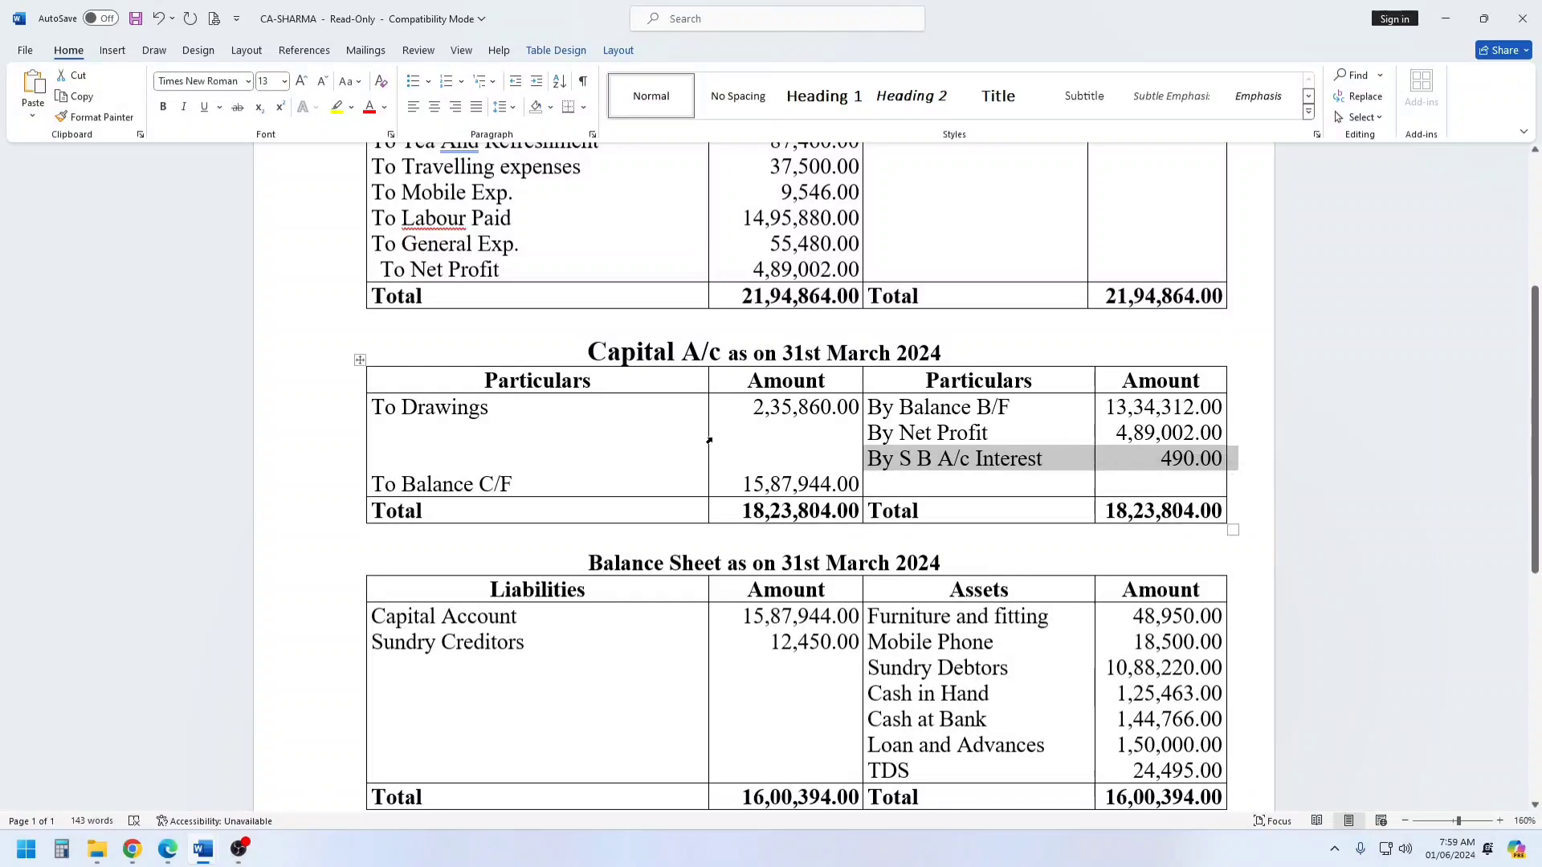
pyautogui.moveTo(372, 407); pyautogui.dragTo(818, 419)
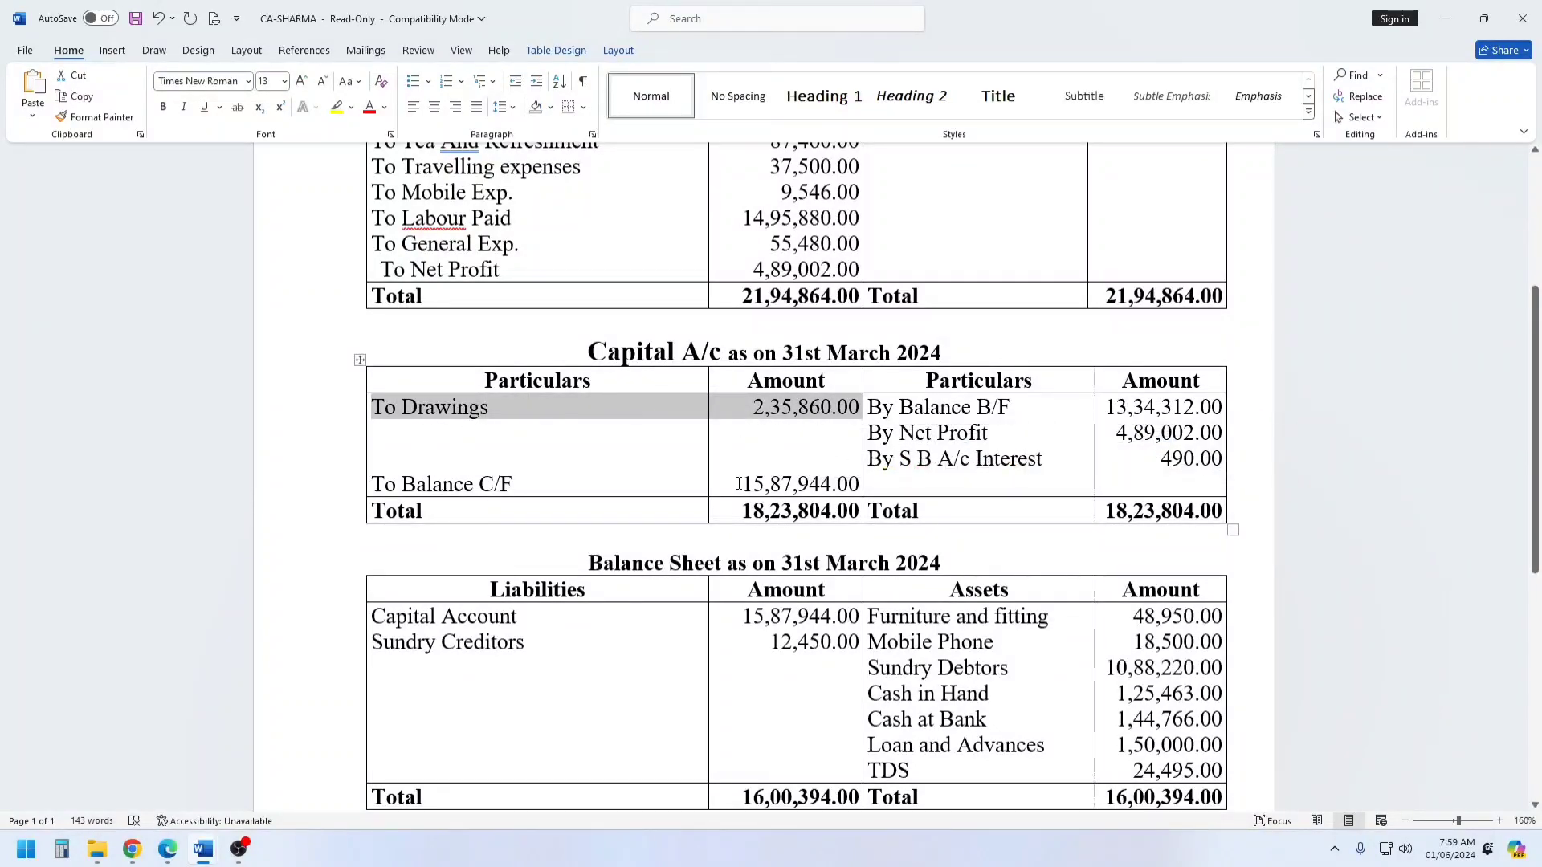
pyautogui.moveTo(740, 482); pyautogui.dragTo(864, 480)
pyautogui.moveTo(738, 616); pyautogui.dragTo(862, 616)
# Enlarge the "Balance Sheet" text in the balance sheet heading to 17 pt.
pyautogui.moveTo(589, 562); pyautogui.dragTo(727, 562)
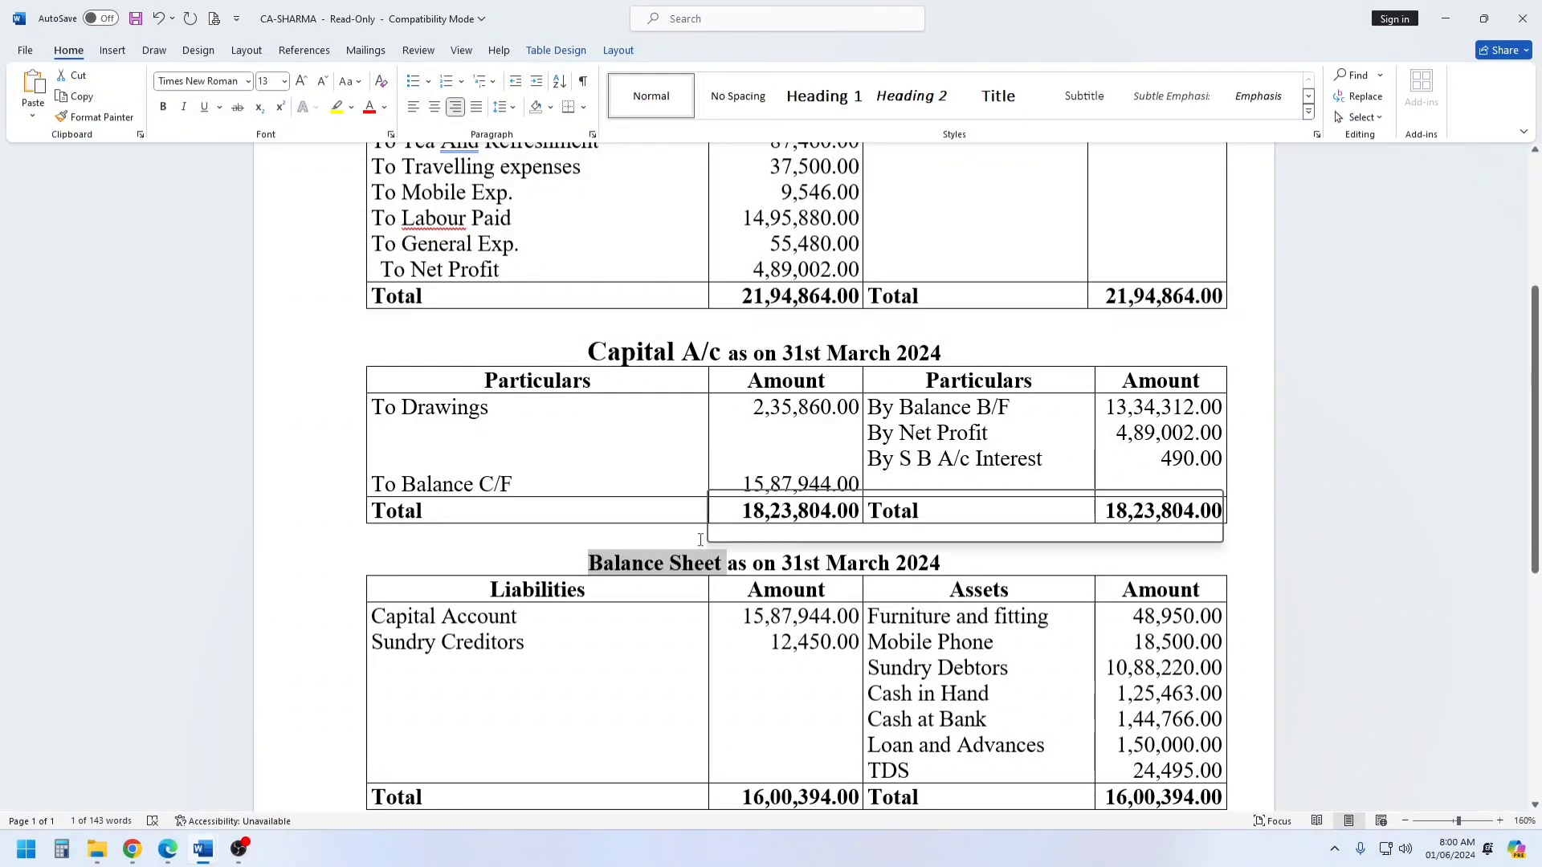
pyautogui.click(299, 83)
pyautogui.click(300, 82)
pyautogui.click(299, 83)
pyautogui.click(299, 83)
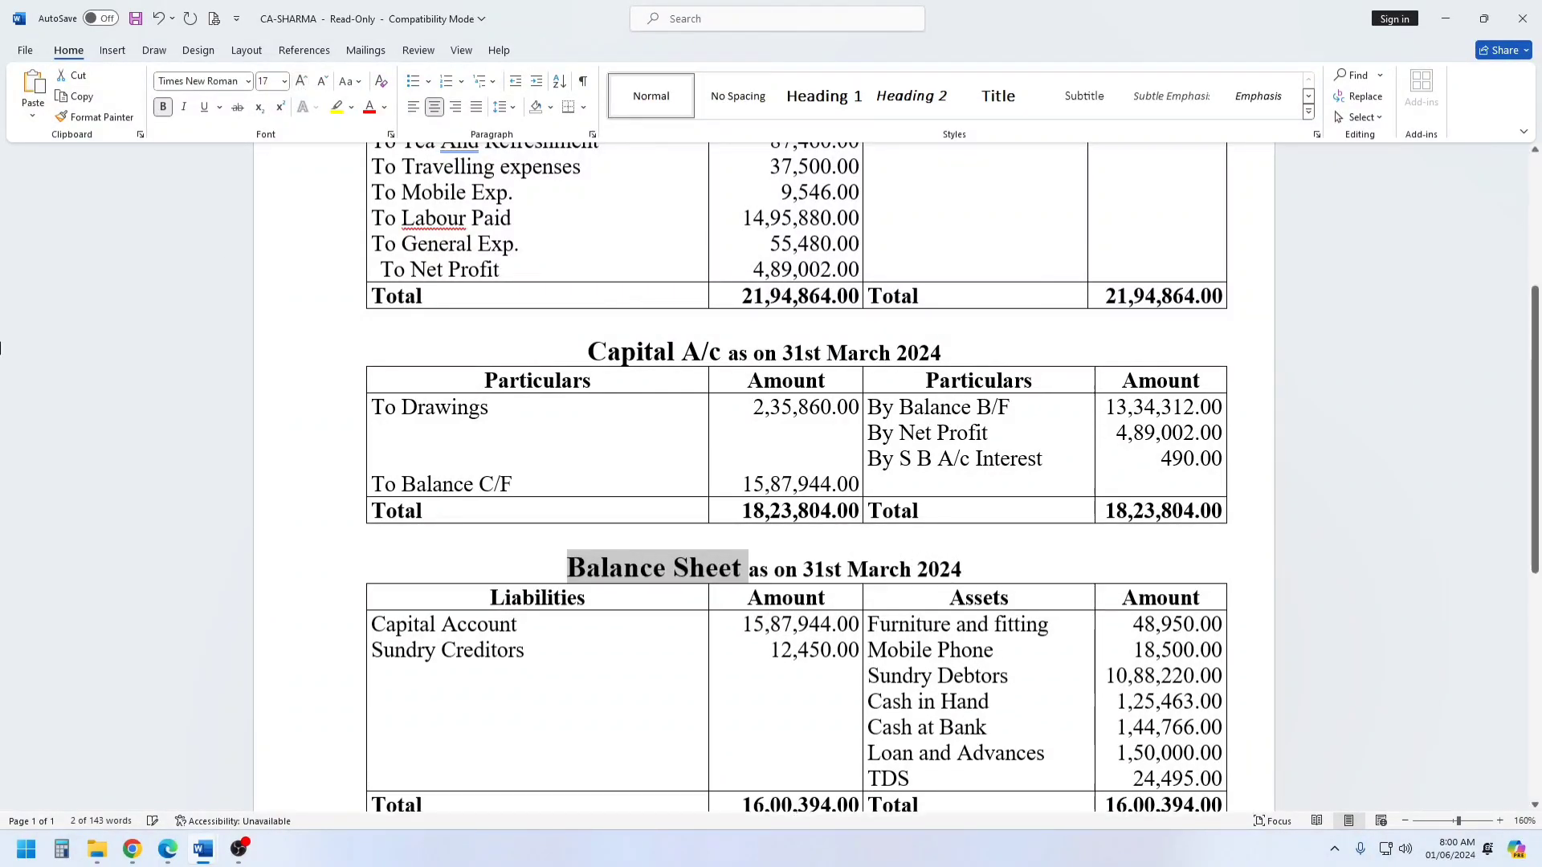
# Examine the balance sheet's sundry creditors and the list of assets from furniture and fitting to TDS.
pyautogui.scroll(-1, 813, 424)
pyautogui.scroll(-3, 814, 424)
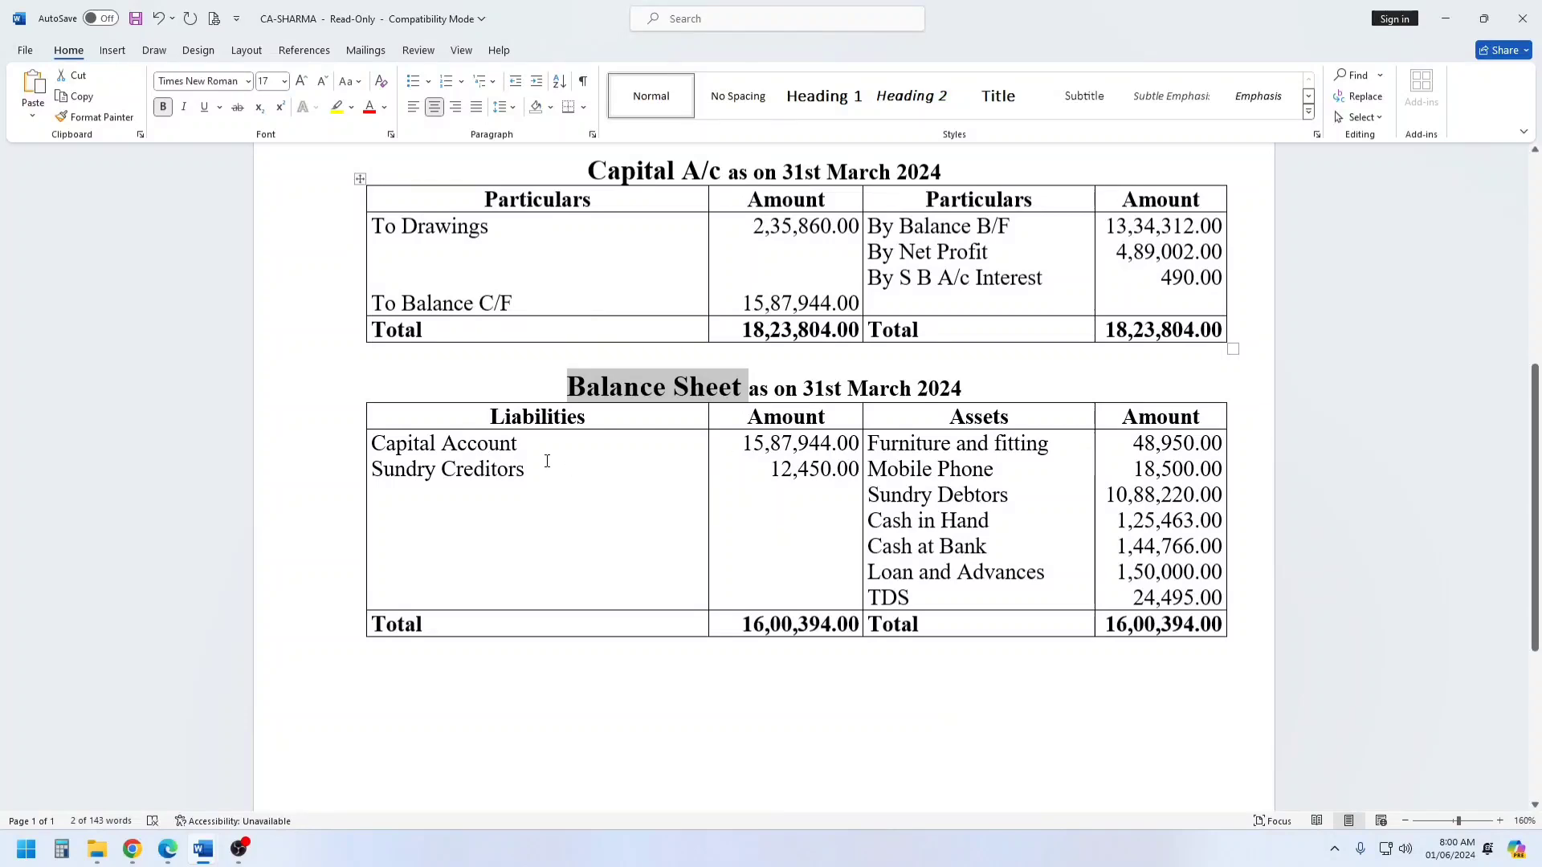
pyautogui.moveTo(373, 468); pyautogui.dragTo(525, 470)
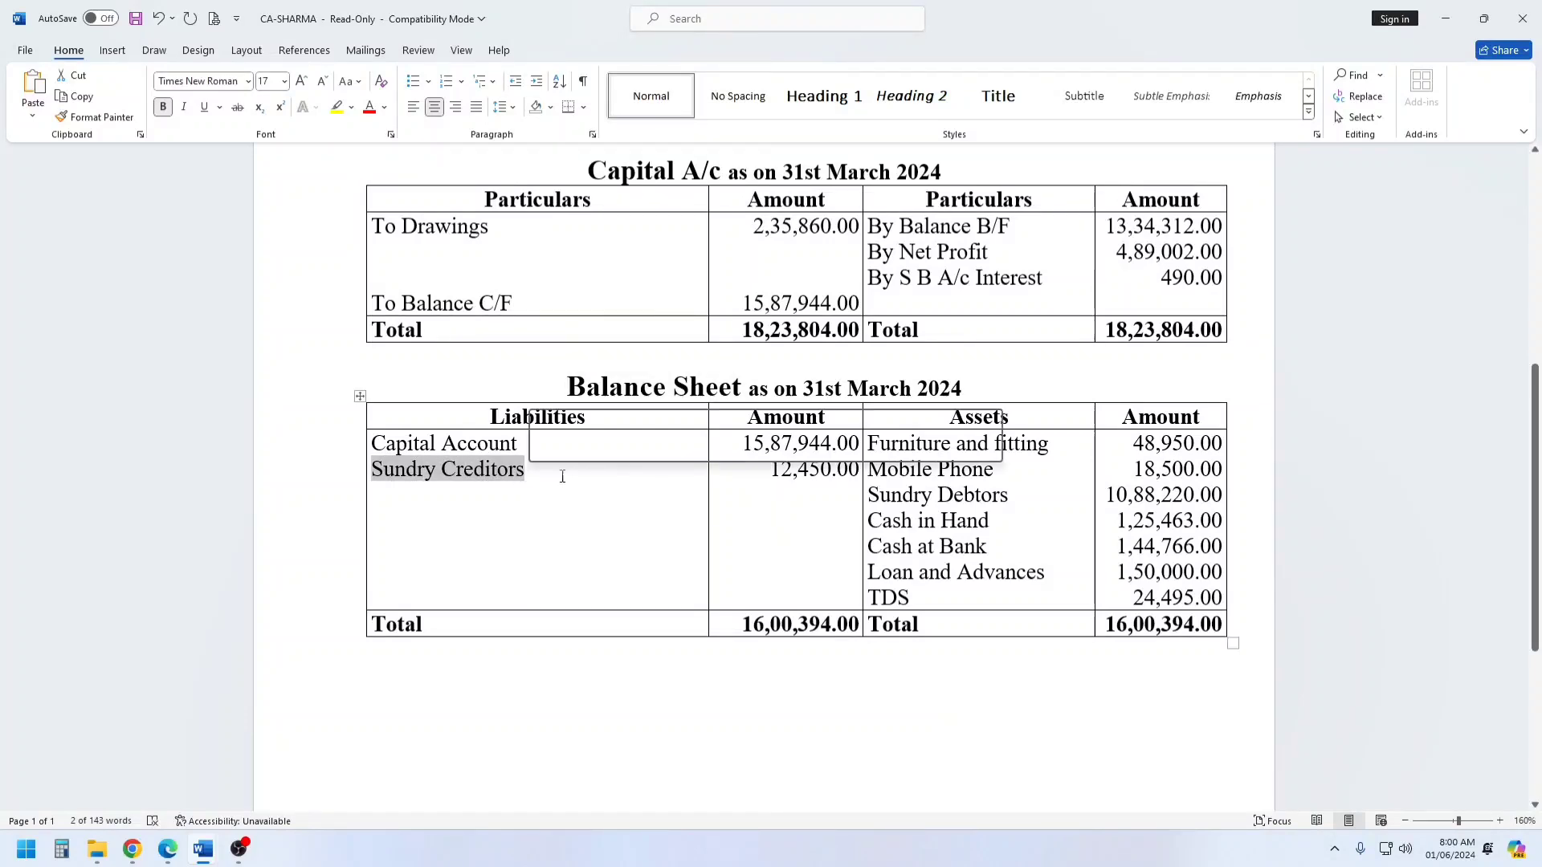
pyautogui.click(1057, 464)
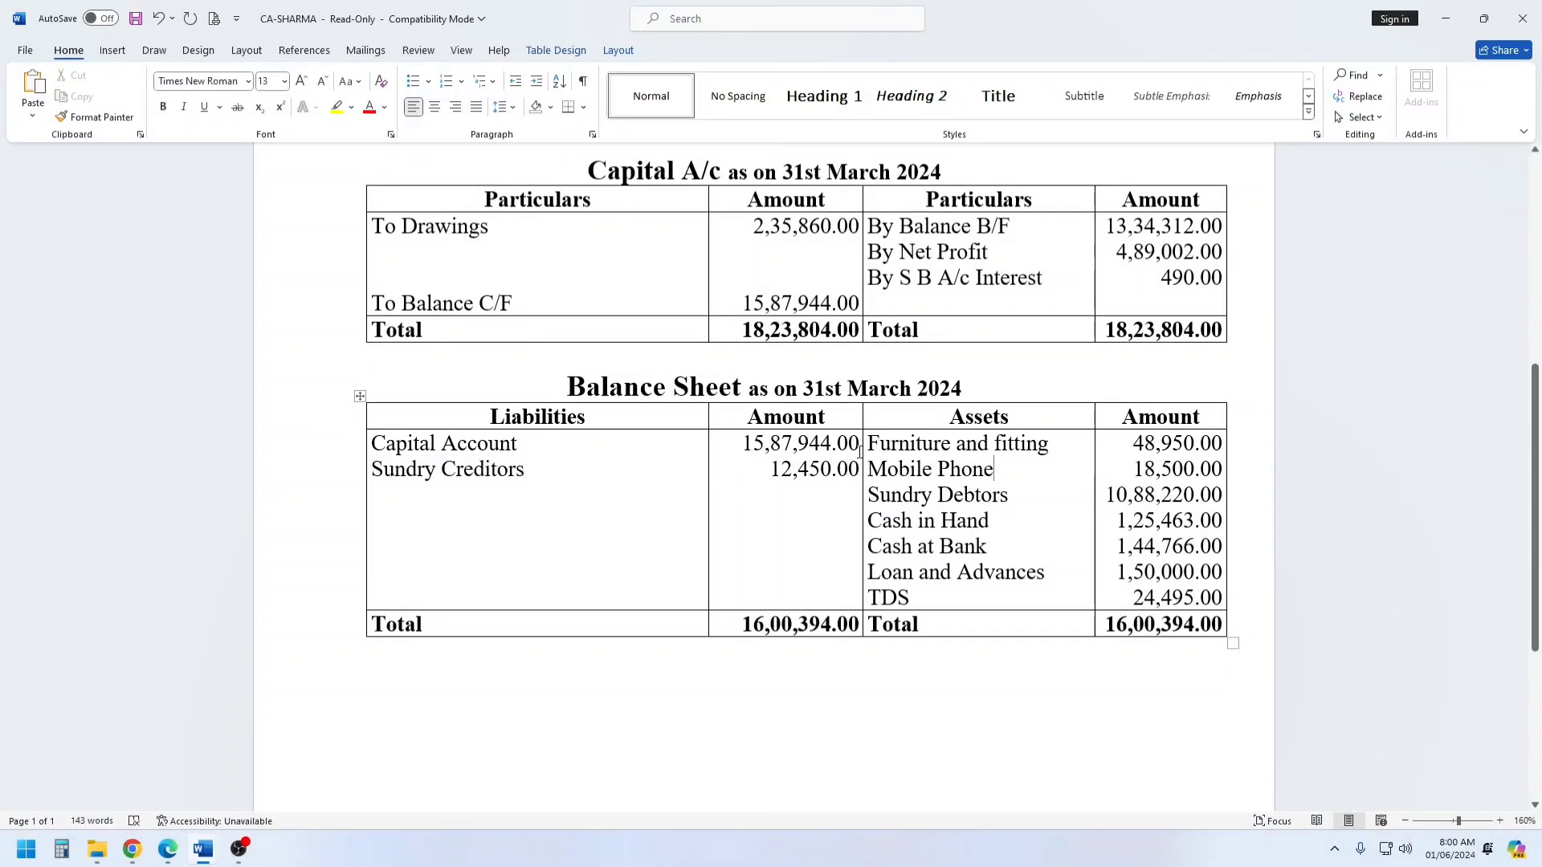
pyautogui.moveTo(872, 444); pyautogui.dragTo(1035, 598)
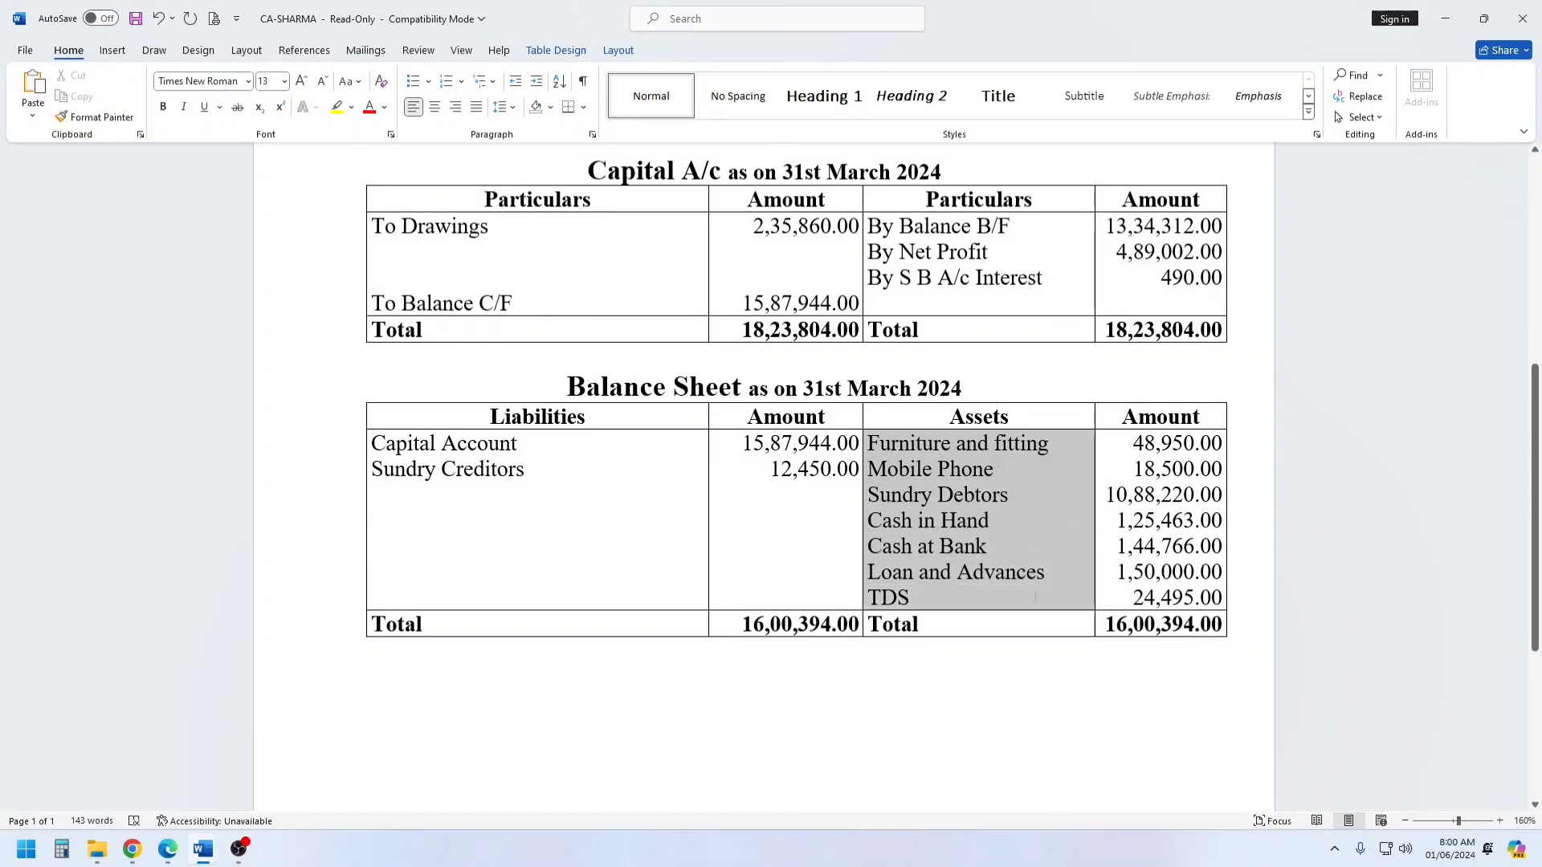
pyautogui.click(878, 712)
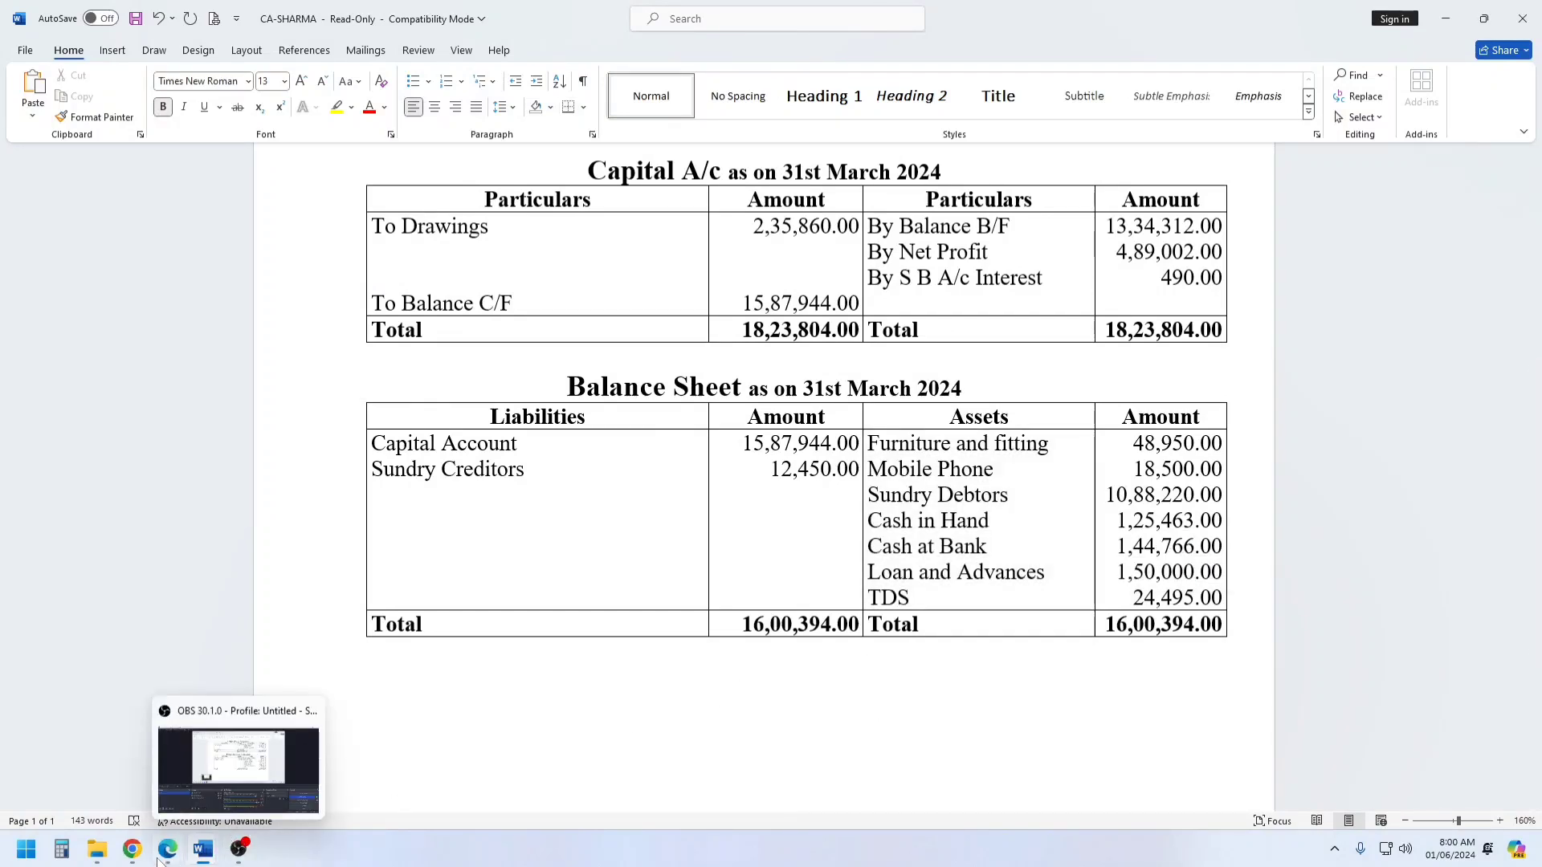
# Return to Chrome, close the Form 26AS statement and open File Income Tax Return on the e-Filing portal.
pyautogui.click(249, 771)
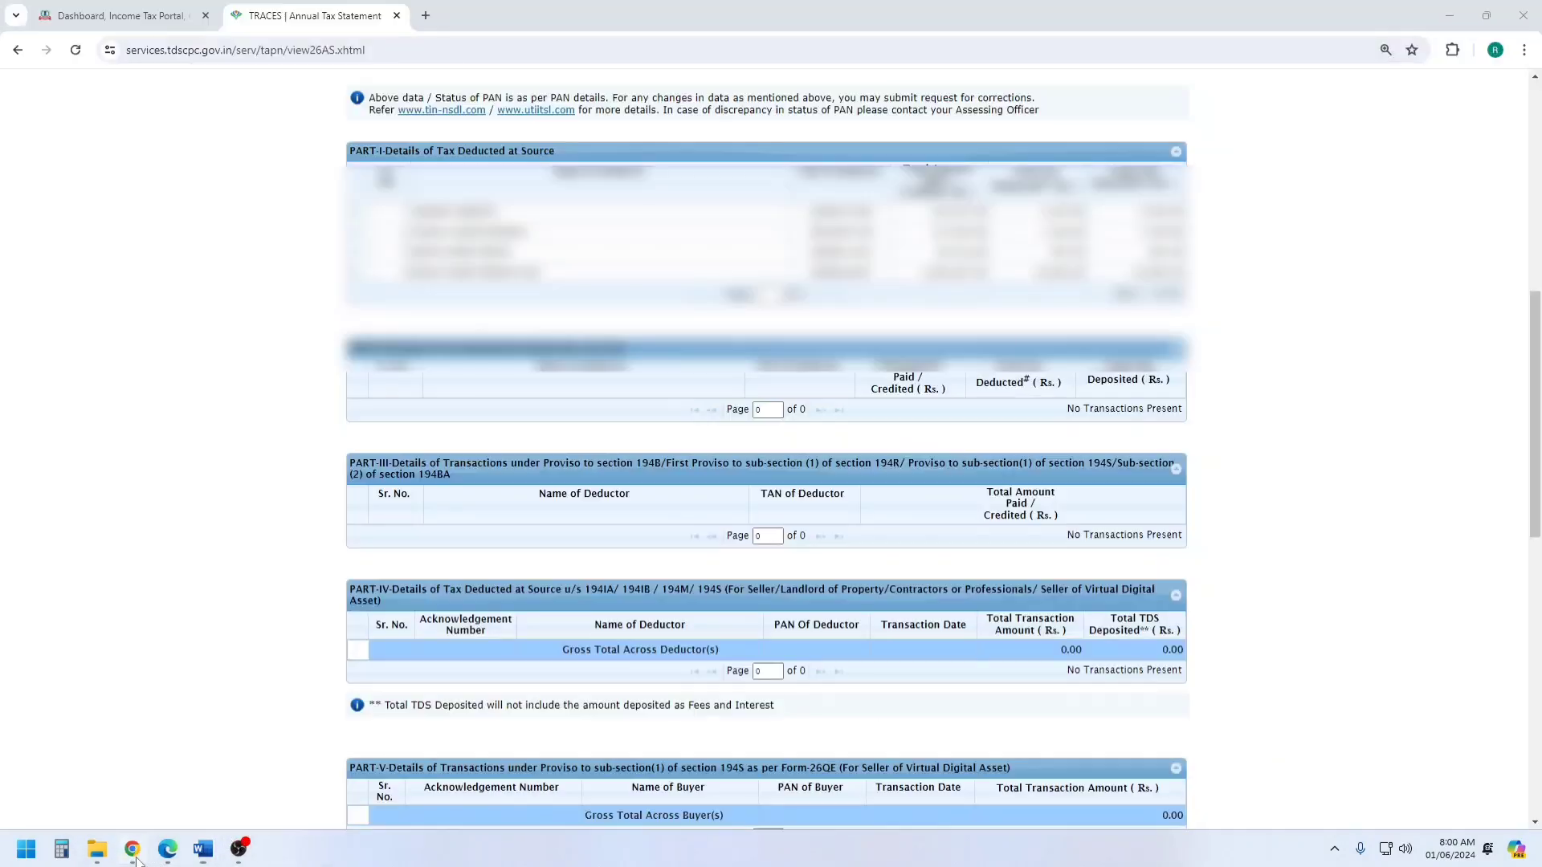
pyautogui.click(396, 16)
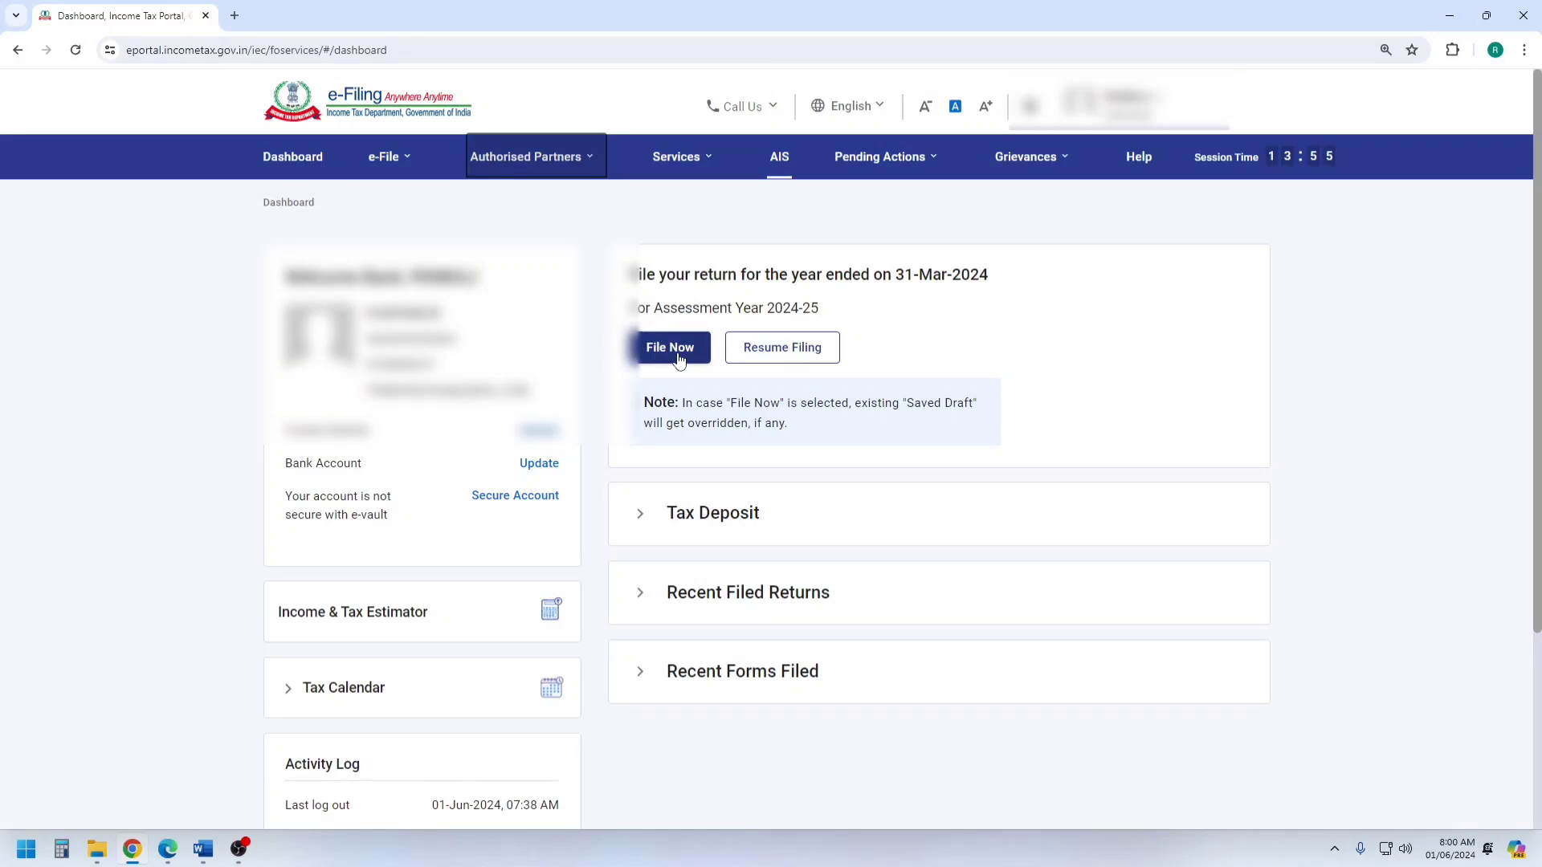
pyautogui.click(399, 166)
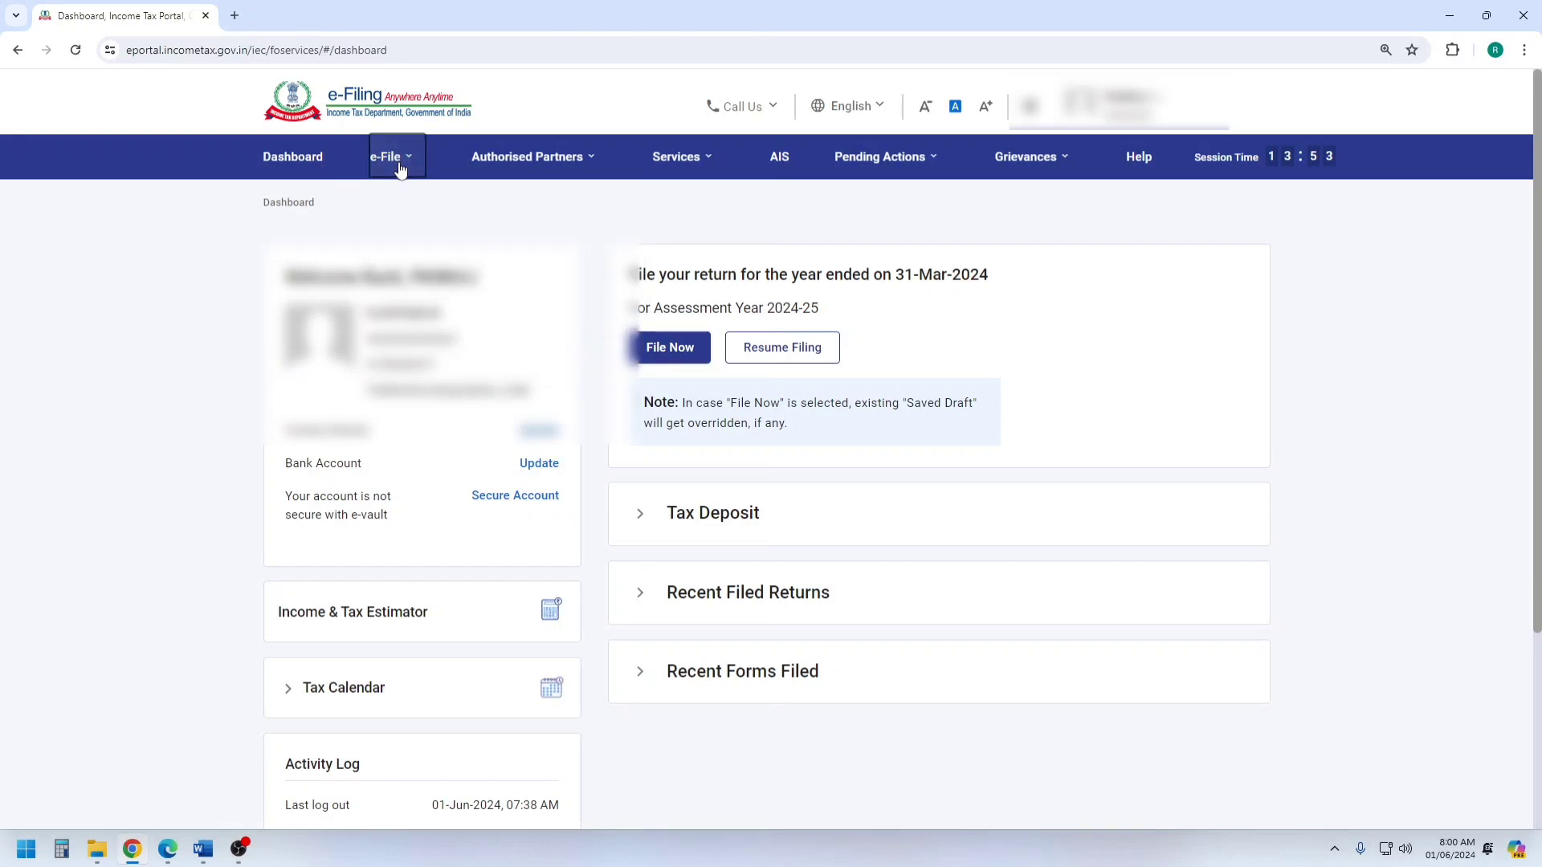
pyautogui.click(401, 168)
pyautogui.moveTo(444, 222)
pyautogui.click(712, 196)
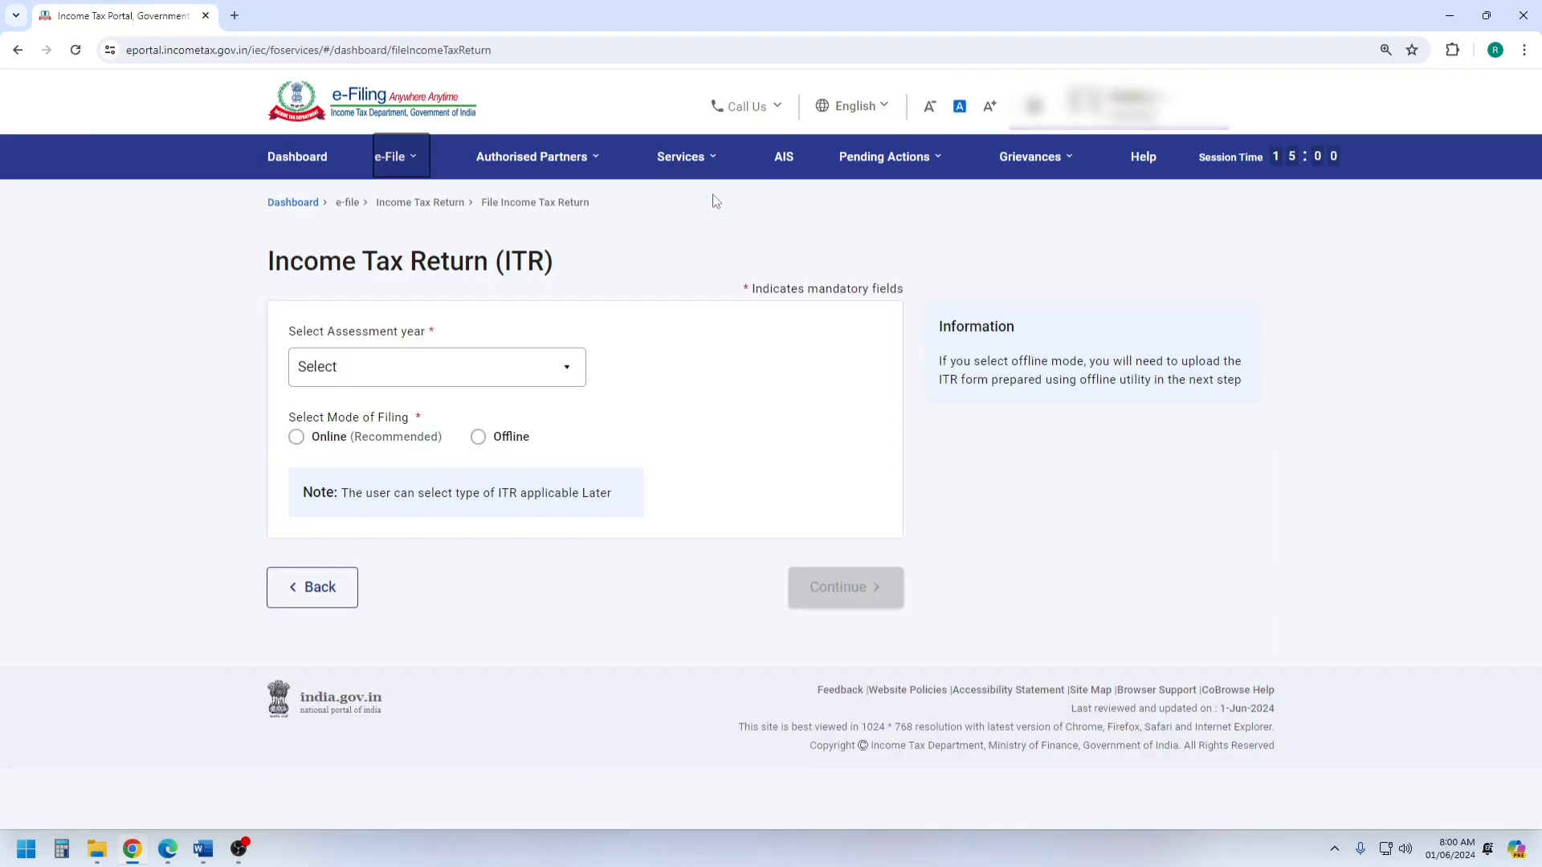
# Choose assessment year 2024-25 with online filing mode and start a new filing instead of resuming the saved draft.
pyautogui.click(423, 371)
pyautogui.click(387, 447)
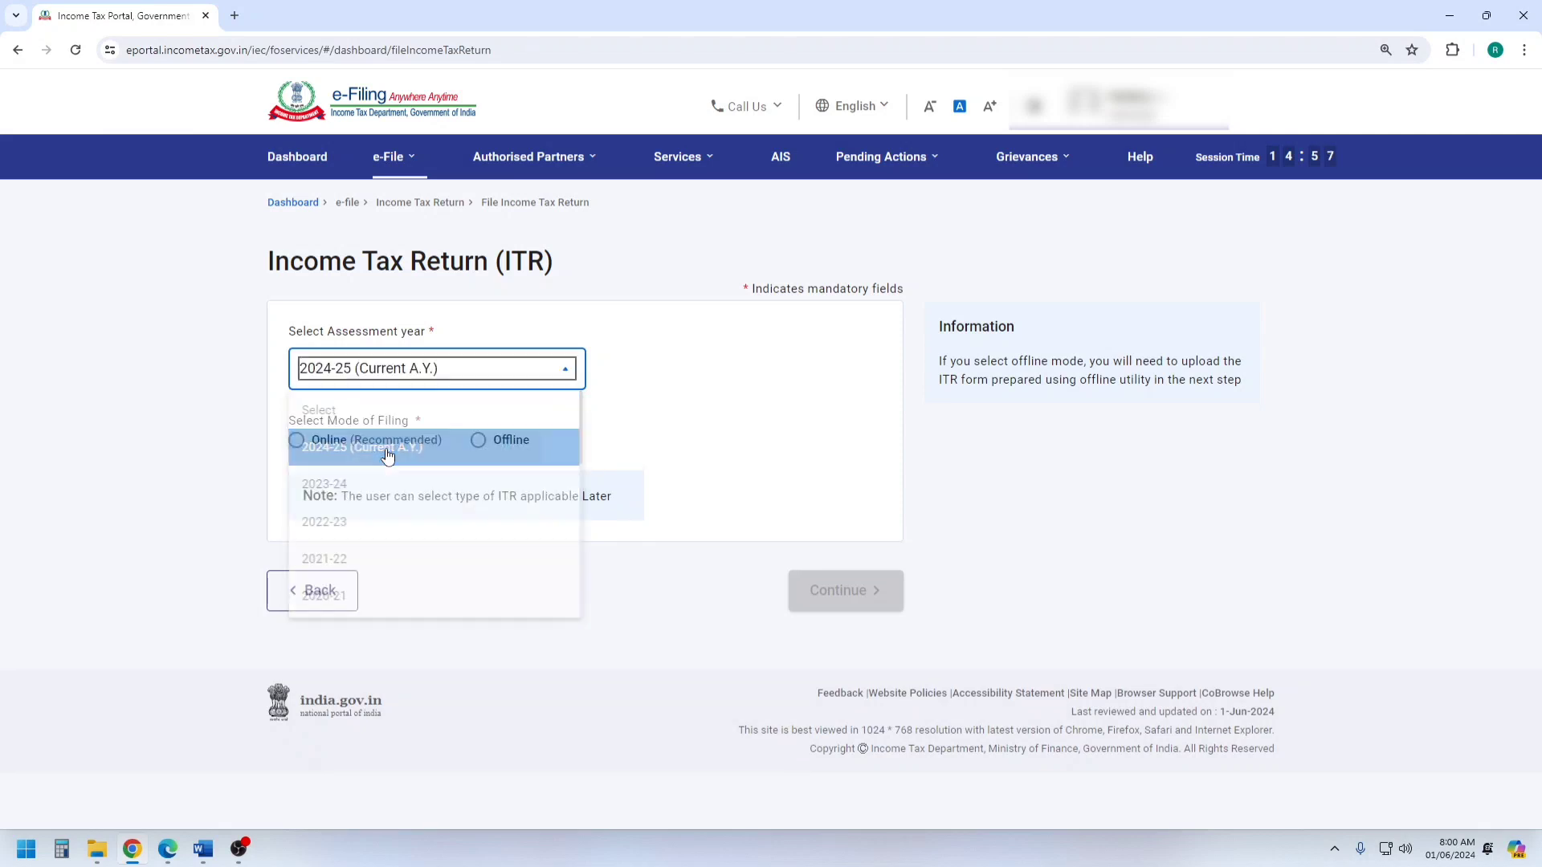
pyautogui.click(344, 440)
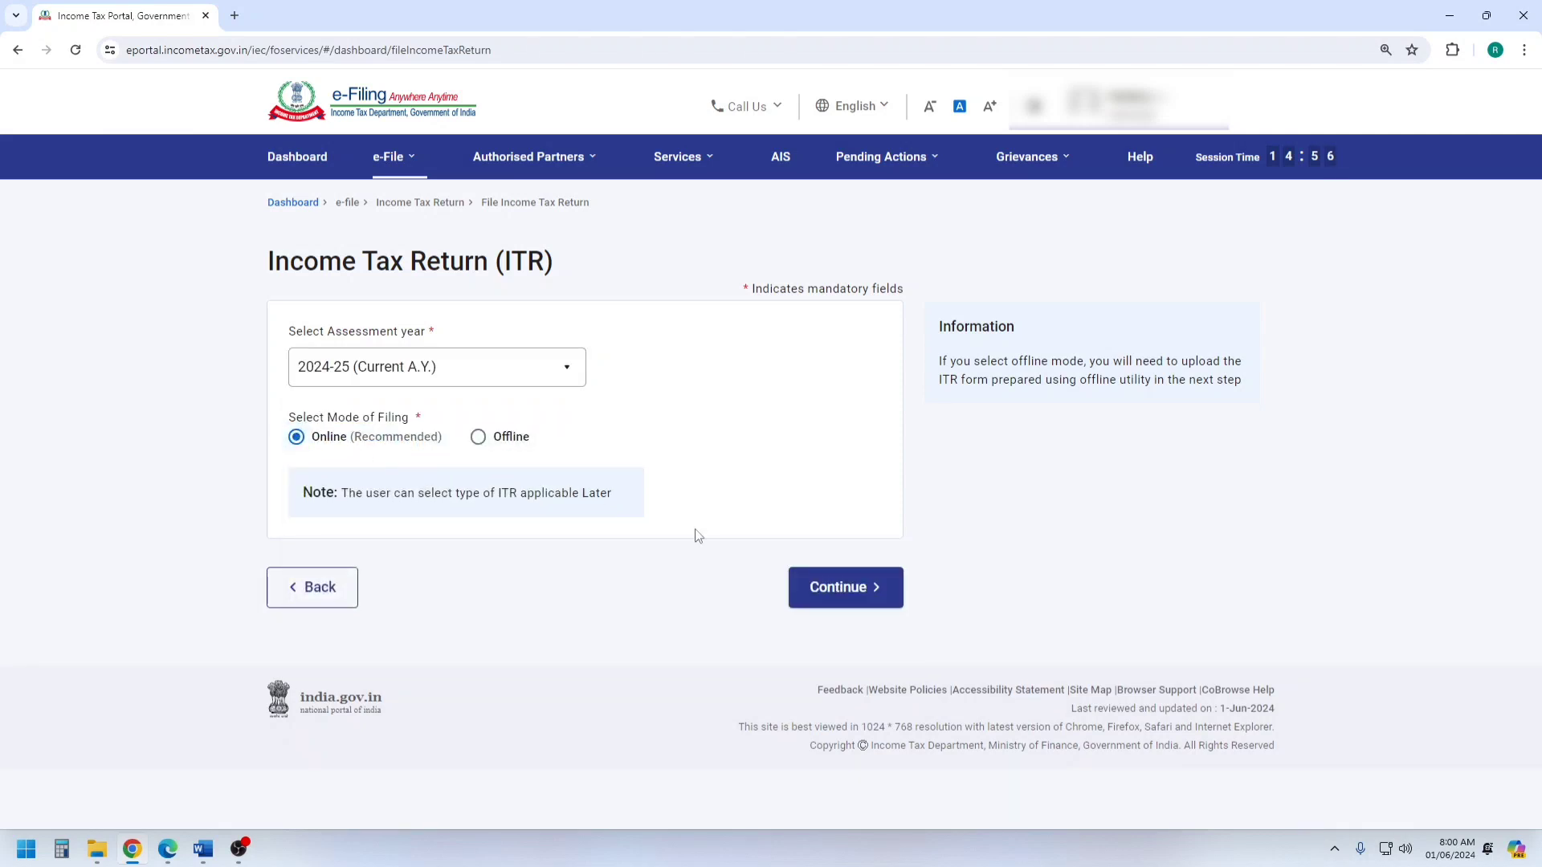
pyautogui.click(840, 587)
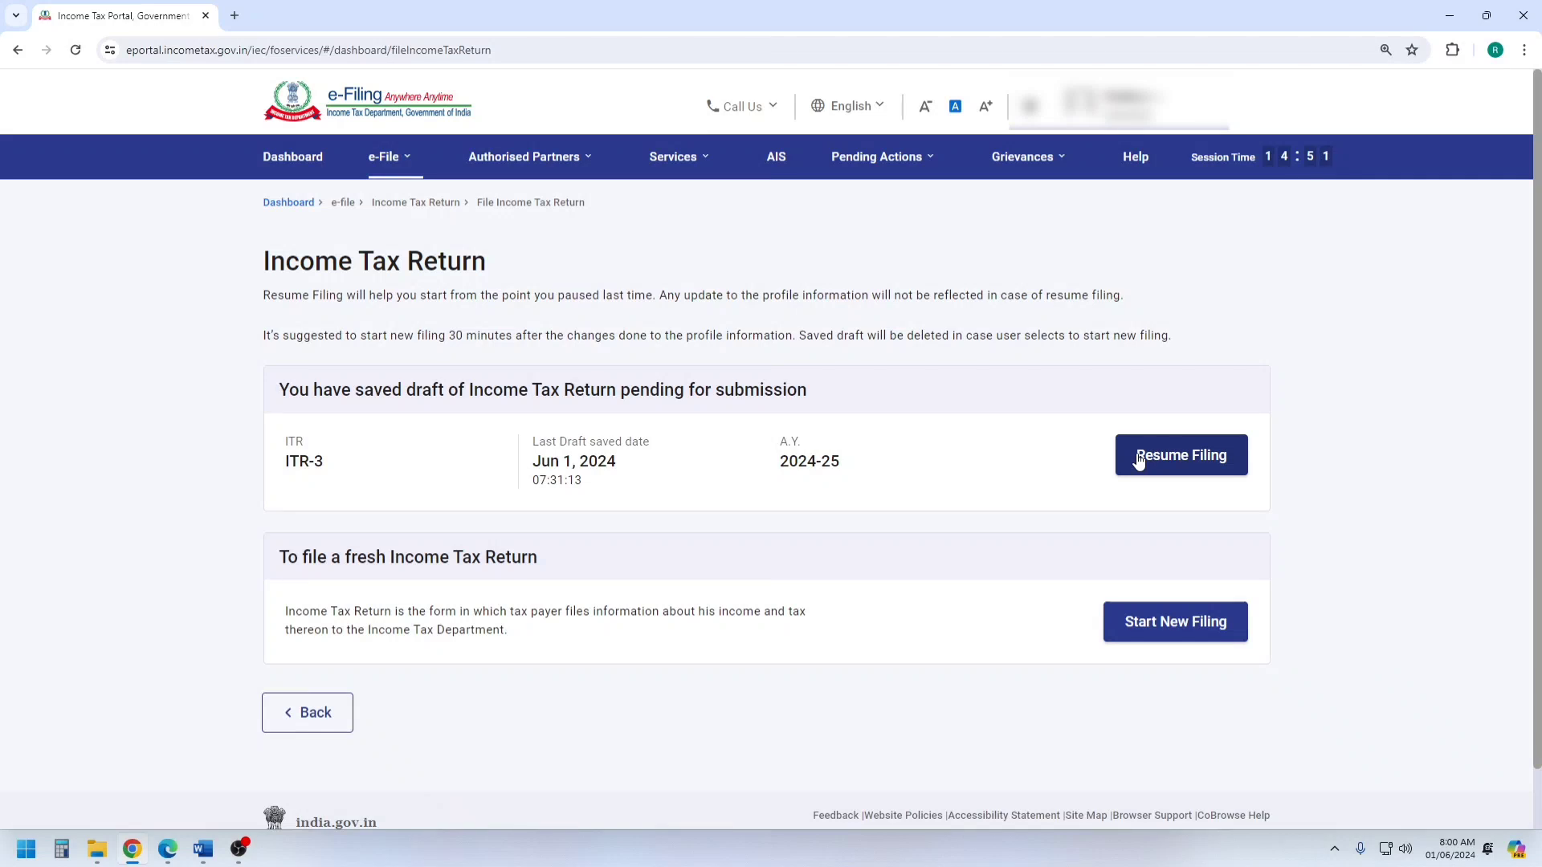
pyautogui.click(1153, 562)
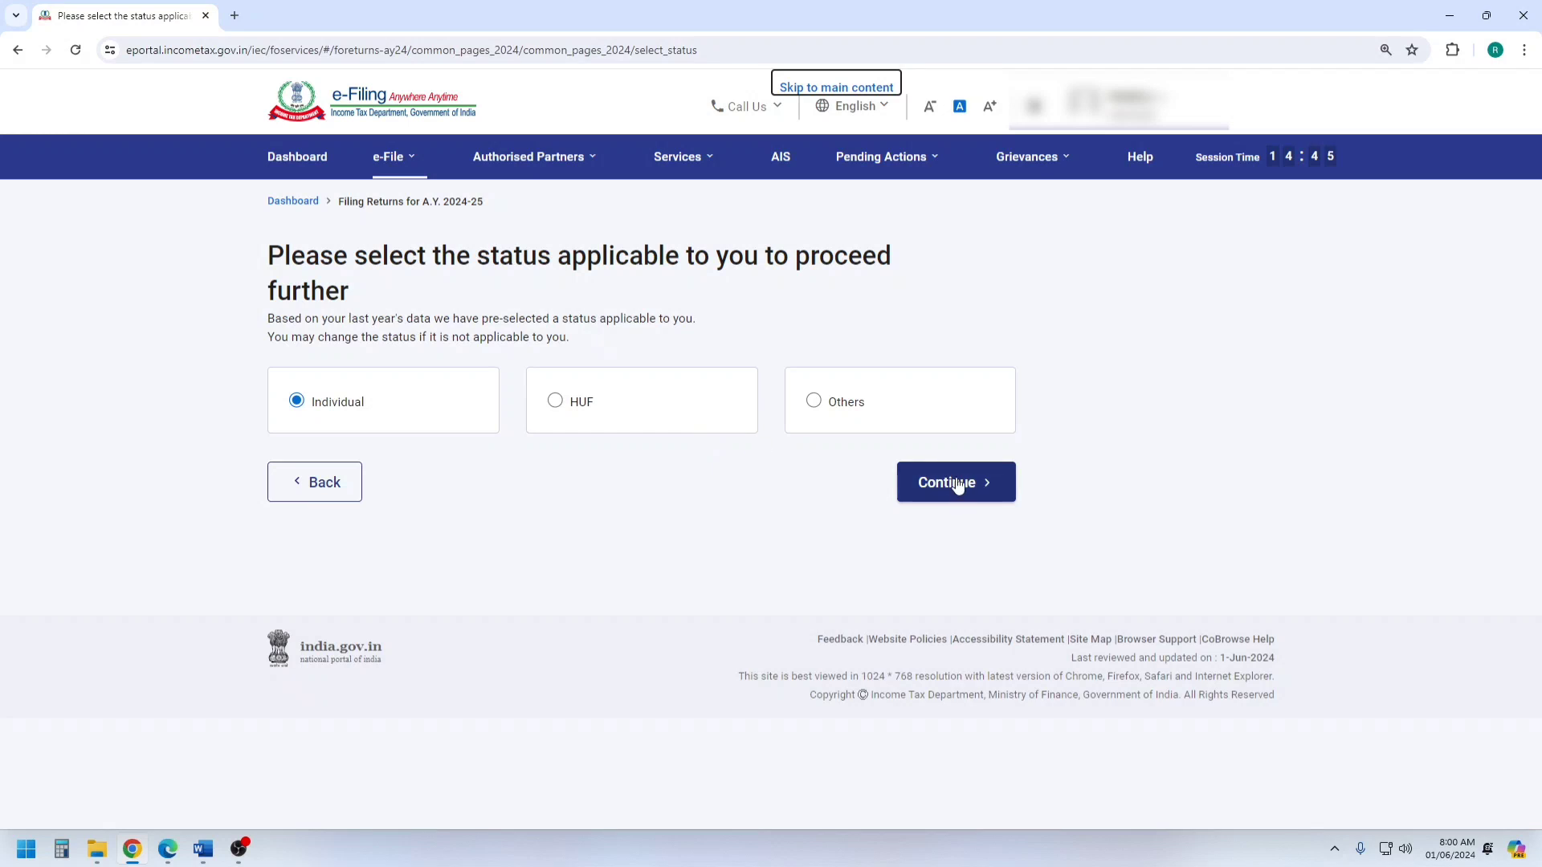
# Continue with the Individual status, choose ITR-3 as the return form and proceed with it.
pyautogui.click(955, 483)
pyautogui.click(817, 422)
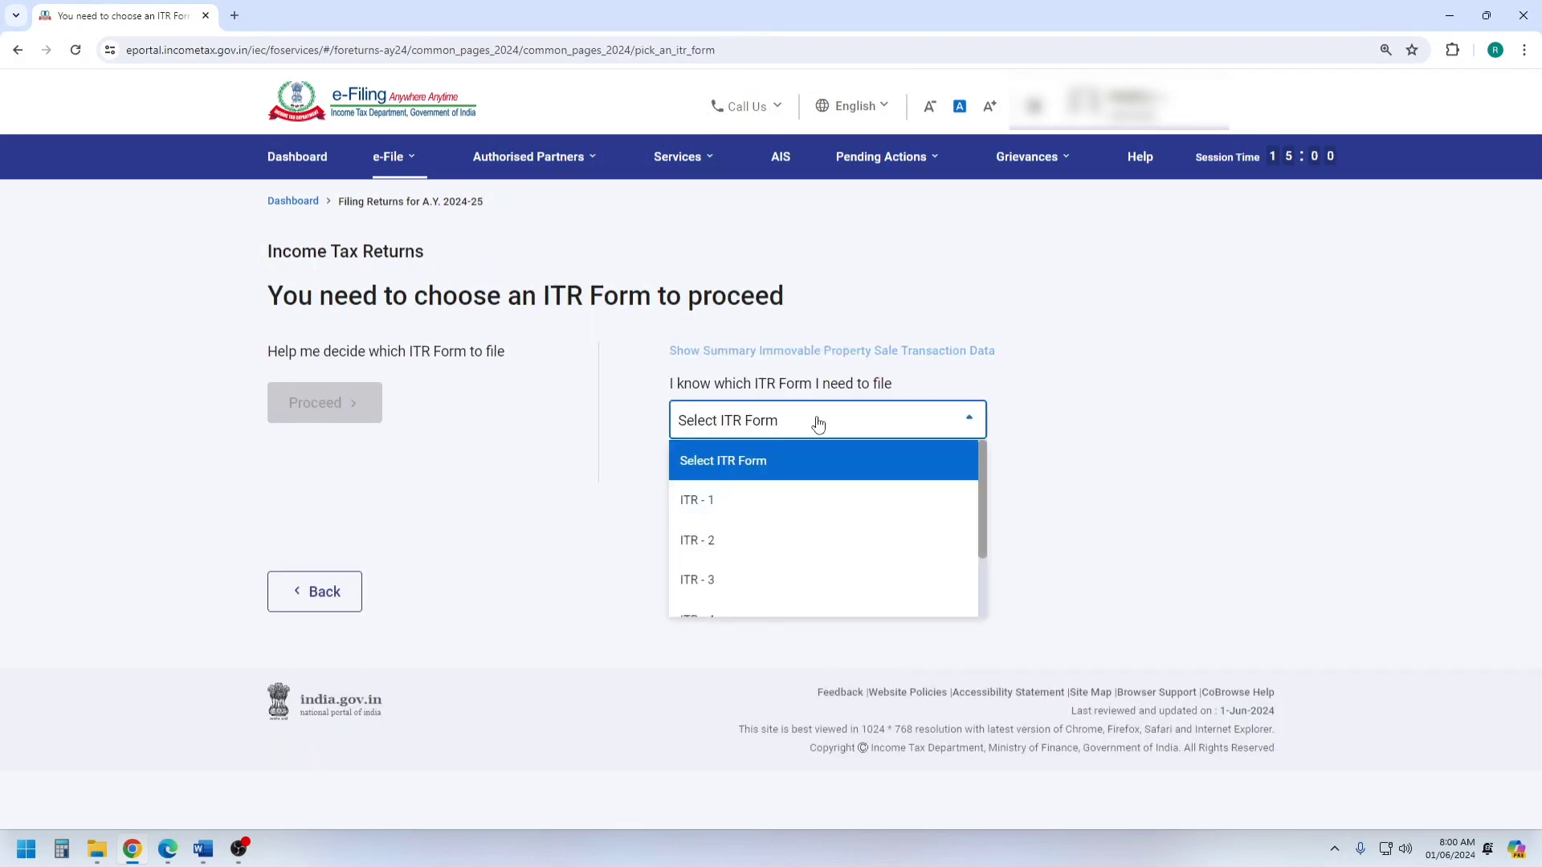
pyautogui.scroll(-1, 808, 540)
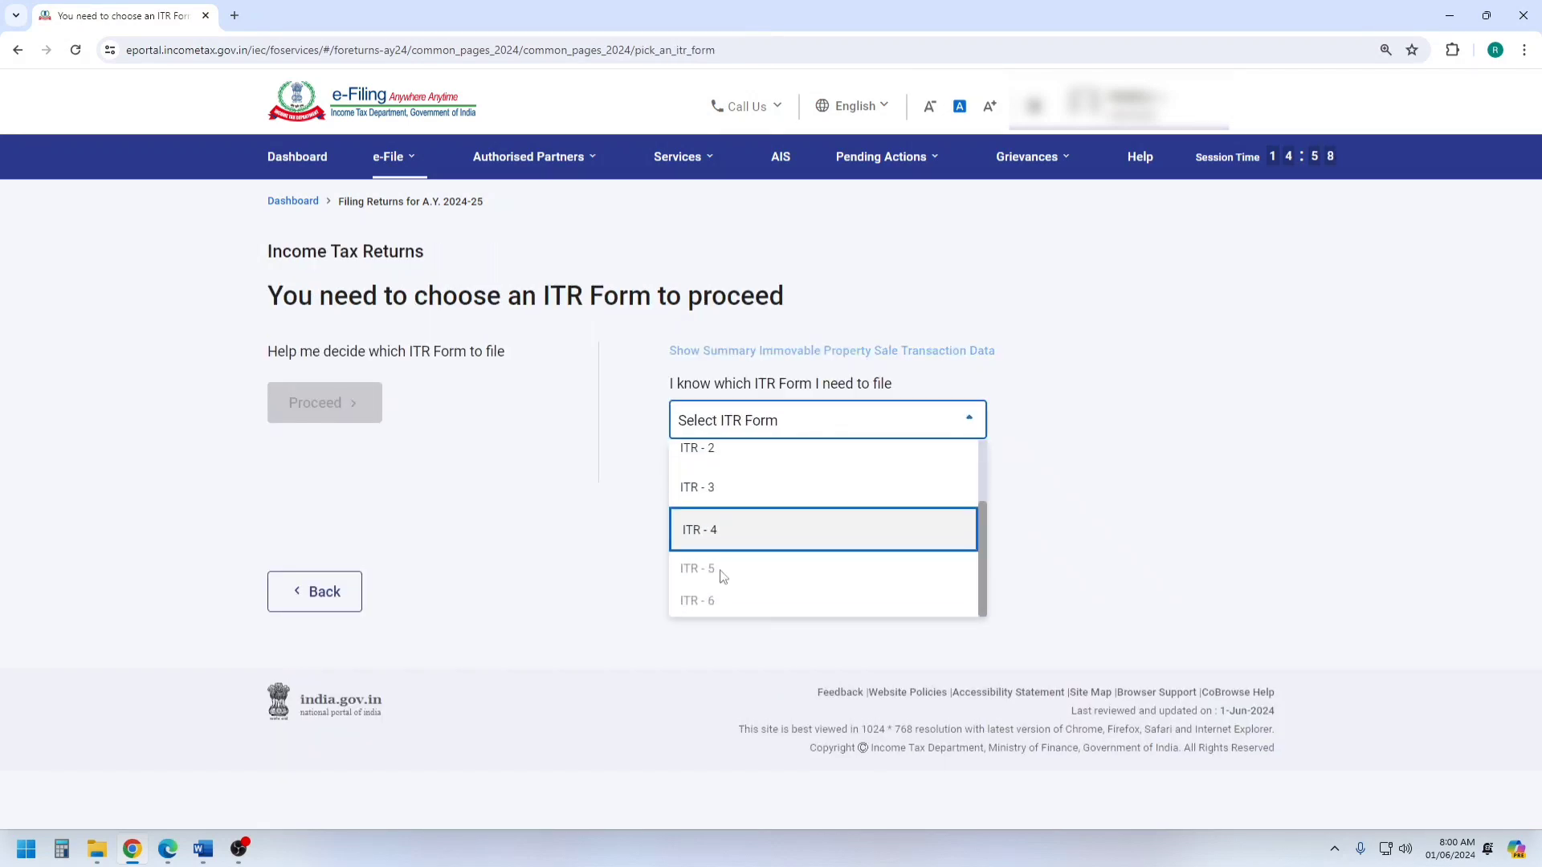
pyautogui.click(724, 493)
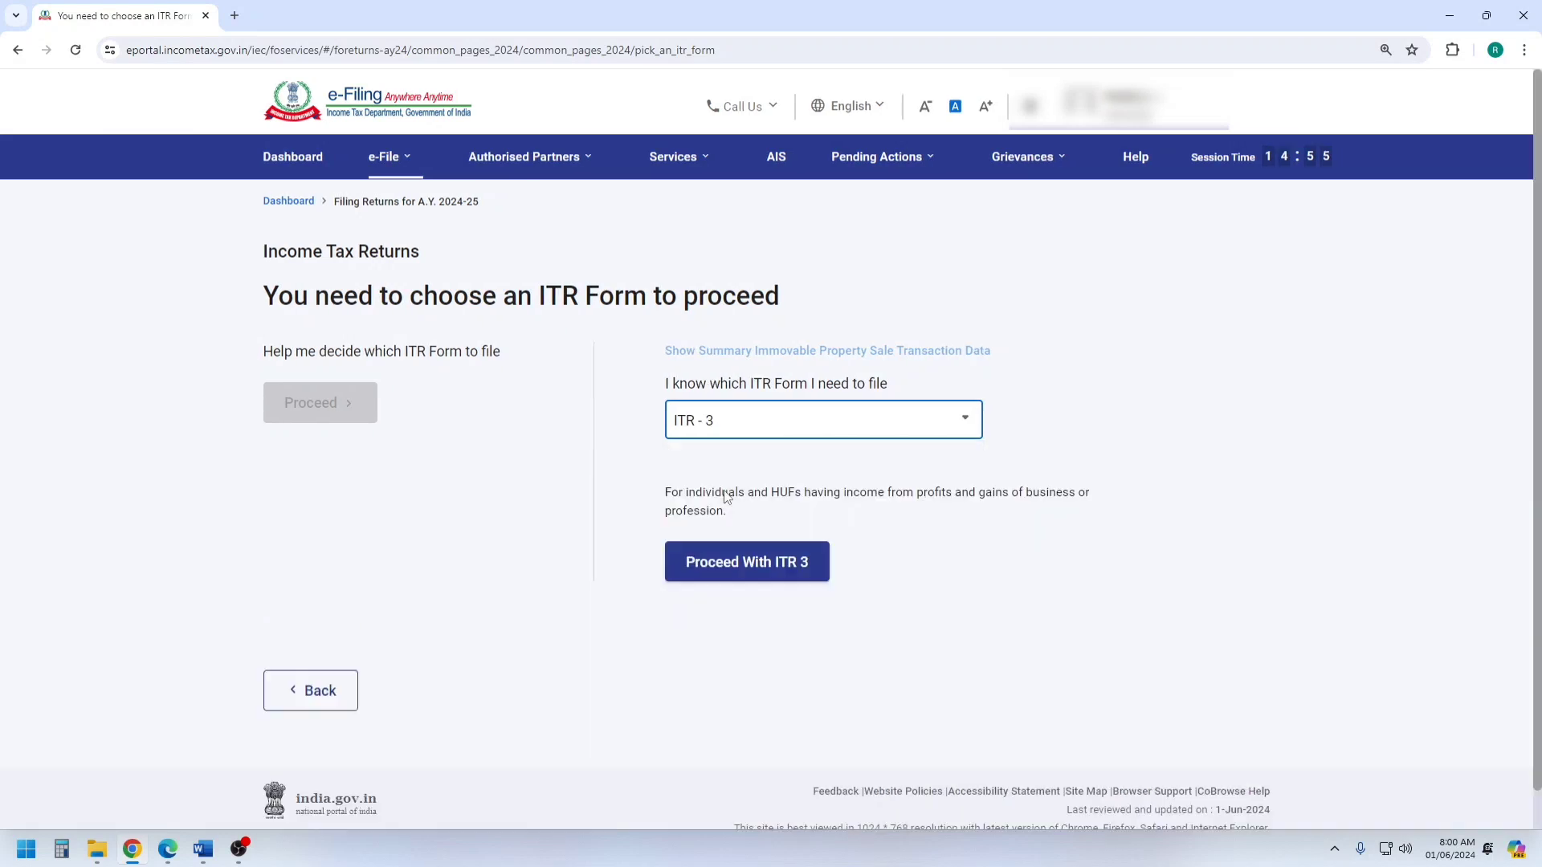
pyautogui.click(750, 563)
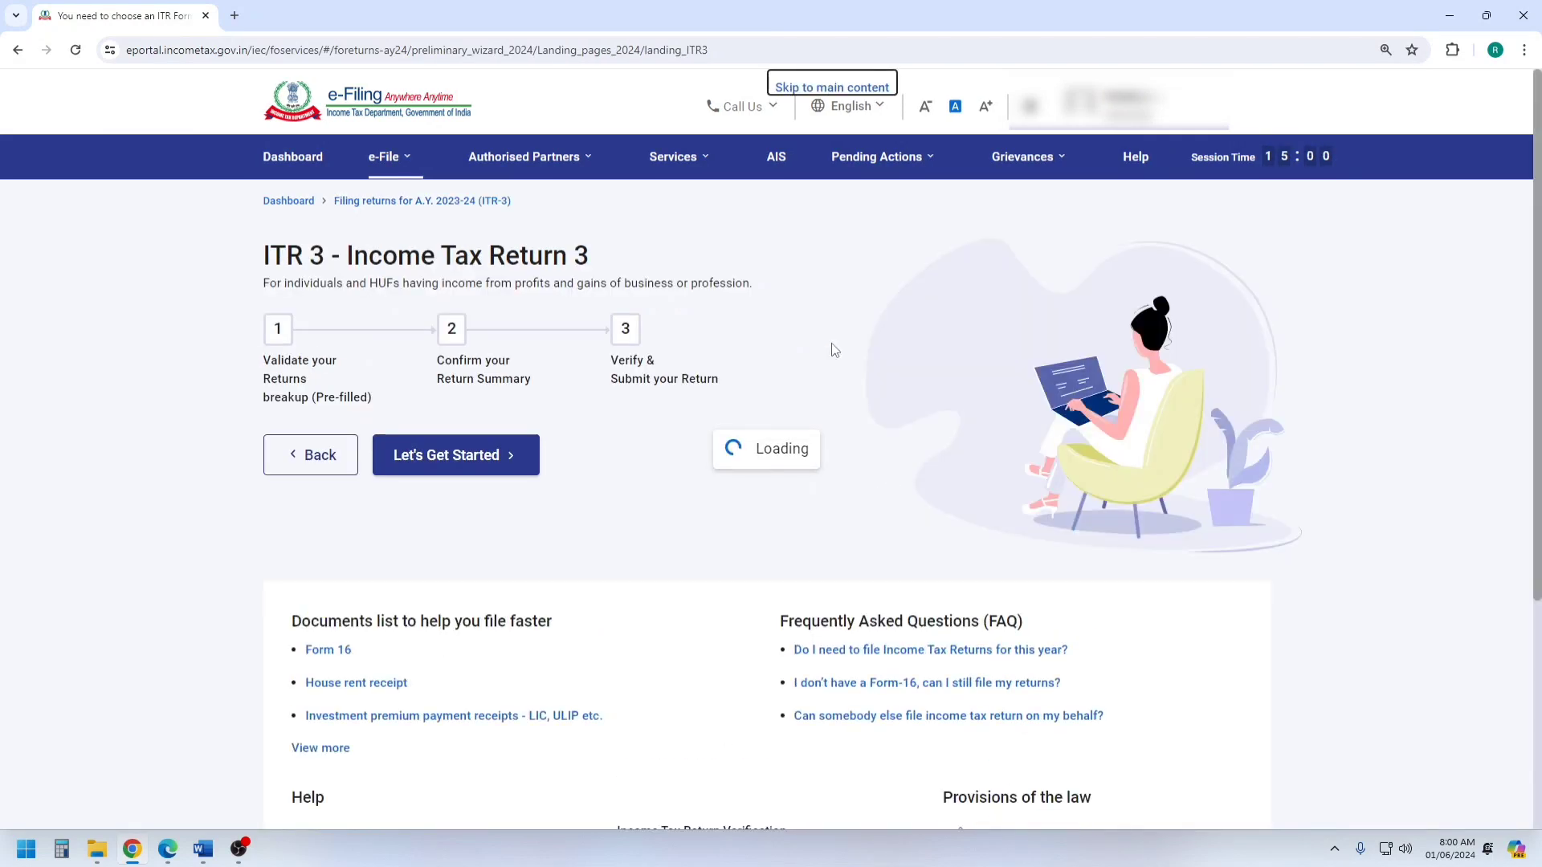
# Start the ITR-3 return and give "Taxable income is more than basic exemption limit" as the reason for filing.
pyautogui.click(475, 468)
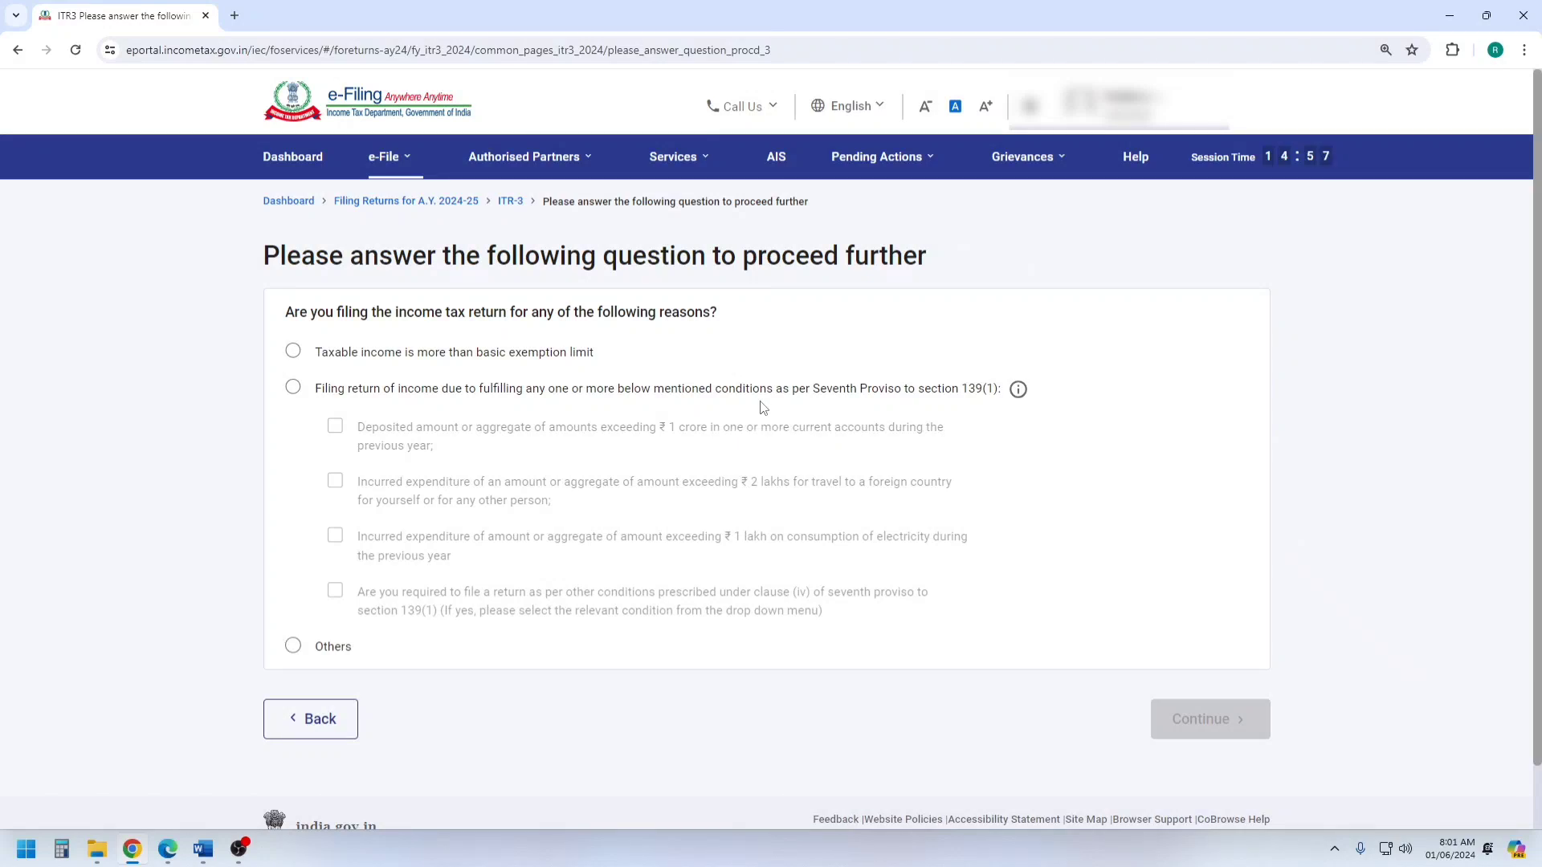
pyautogui.click(294, 354)
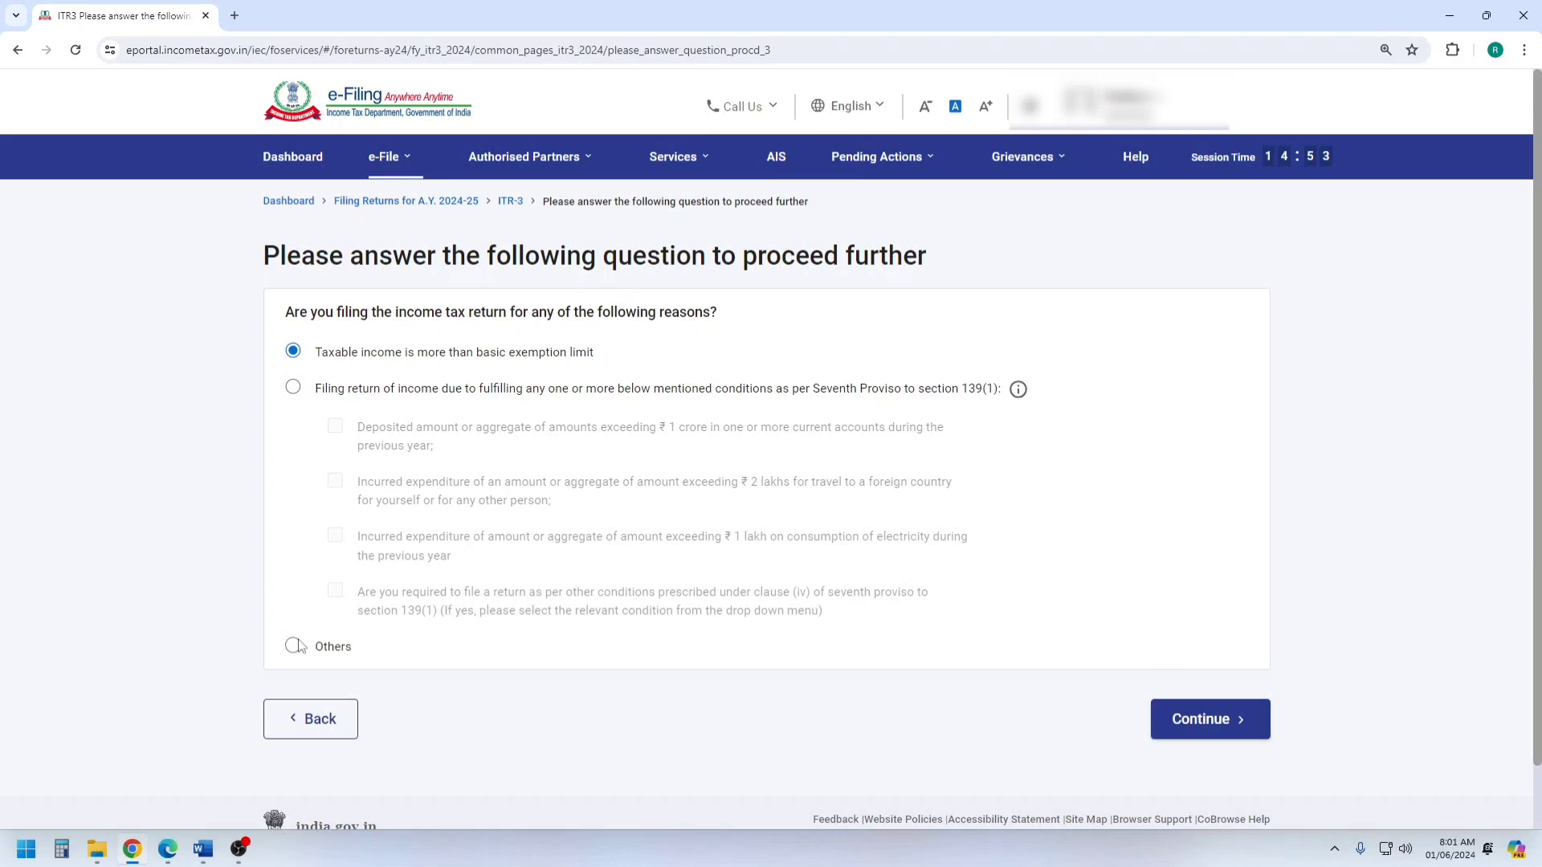
pyautogui.click(1211, 719)
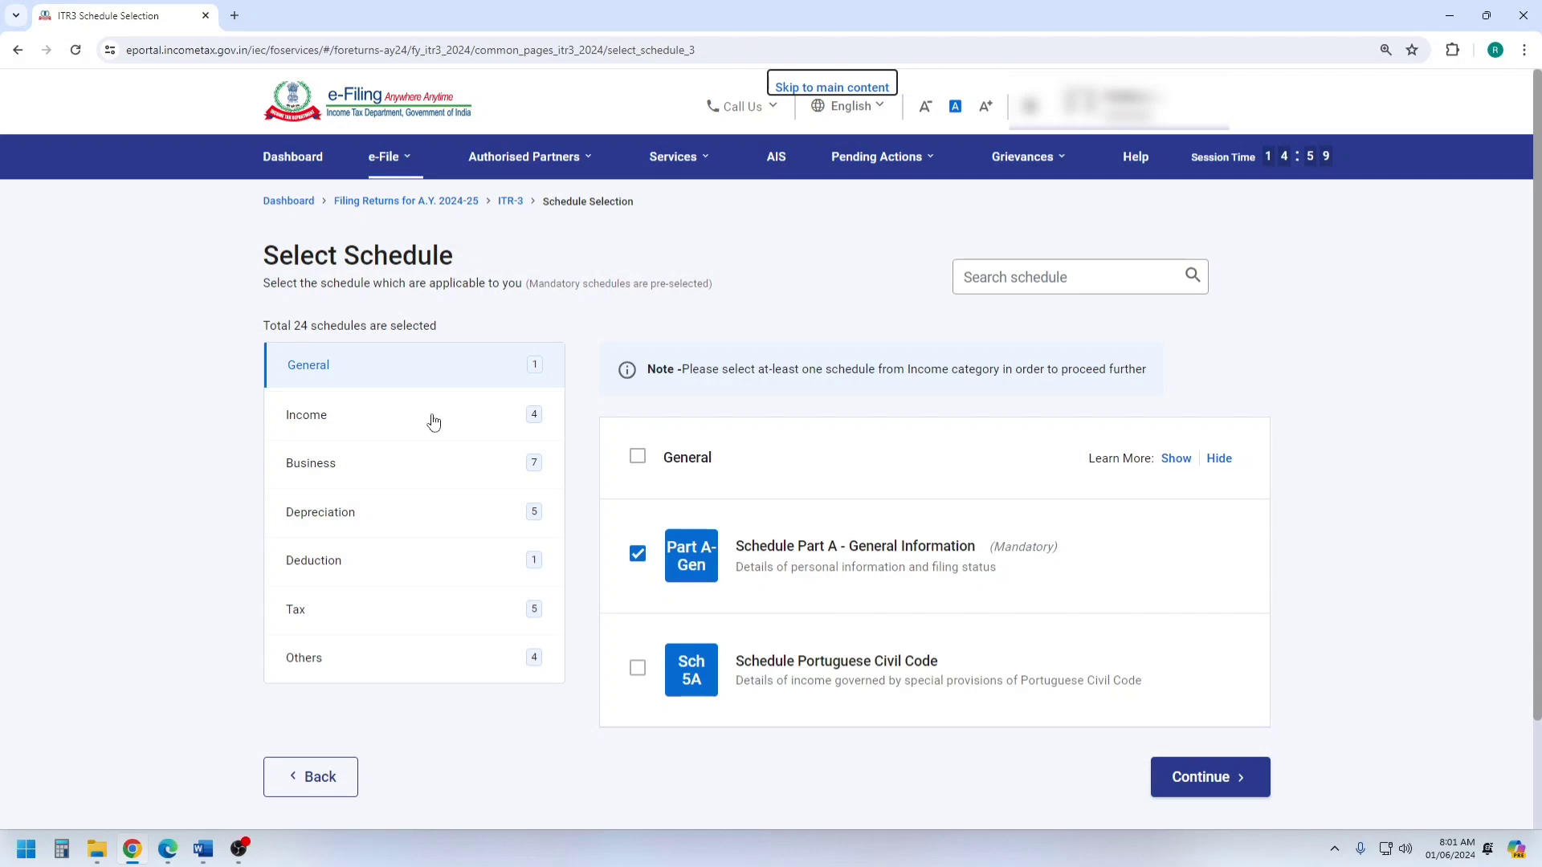
# Deselect Schedule Salary and Schedule Capital Gains in the Income category of the schedule selection.
pyautogui.click(377, 425)
pyautogui.scroll(-3, 1005, 315)
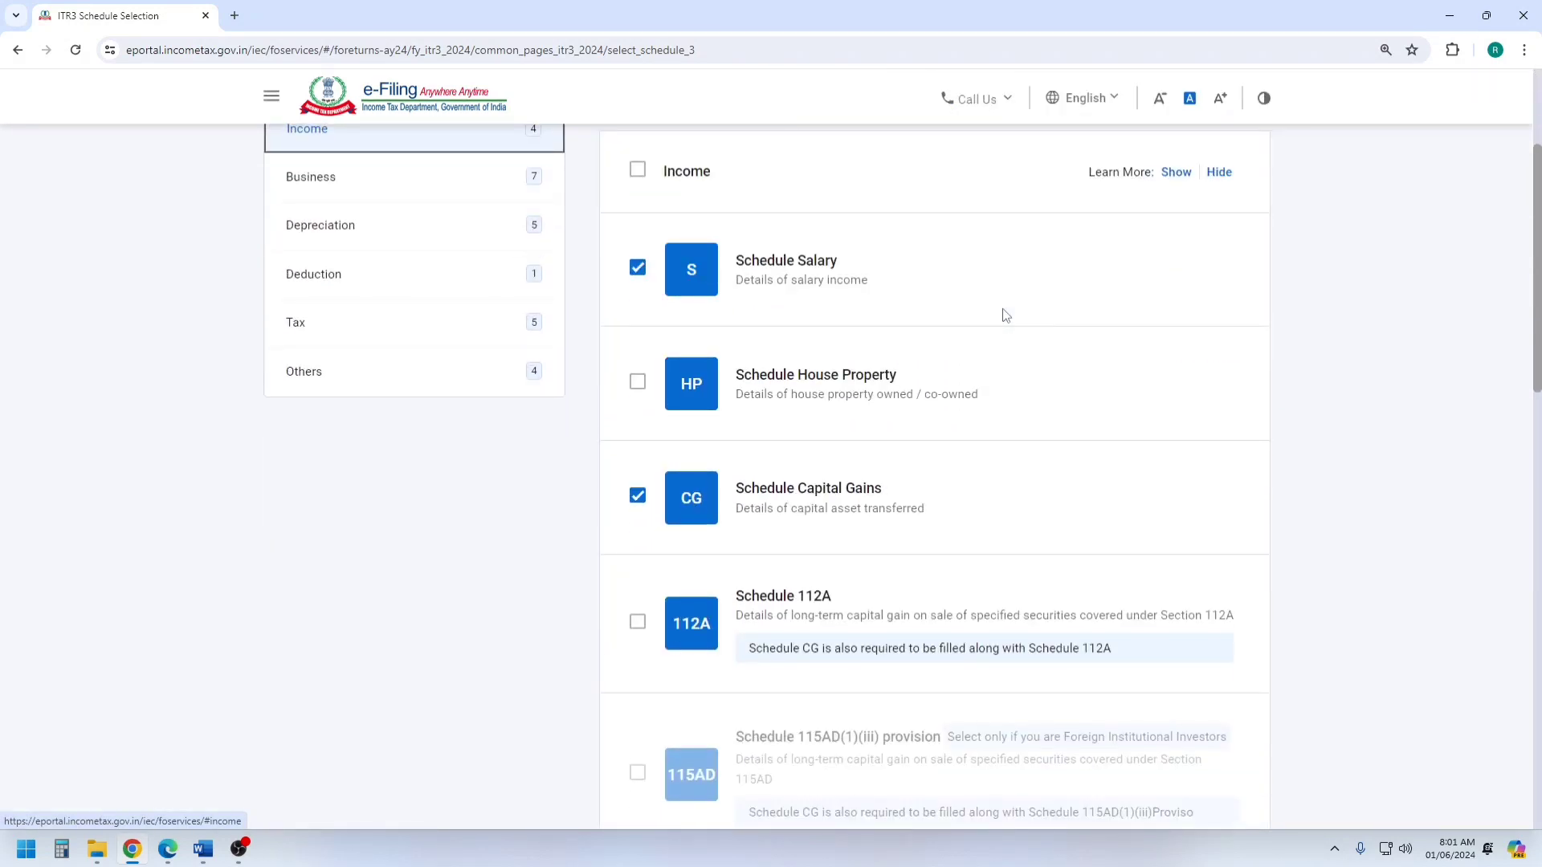
pyautogui.click(639, 267)
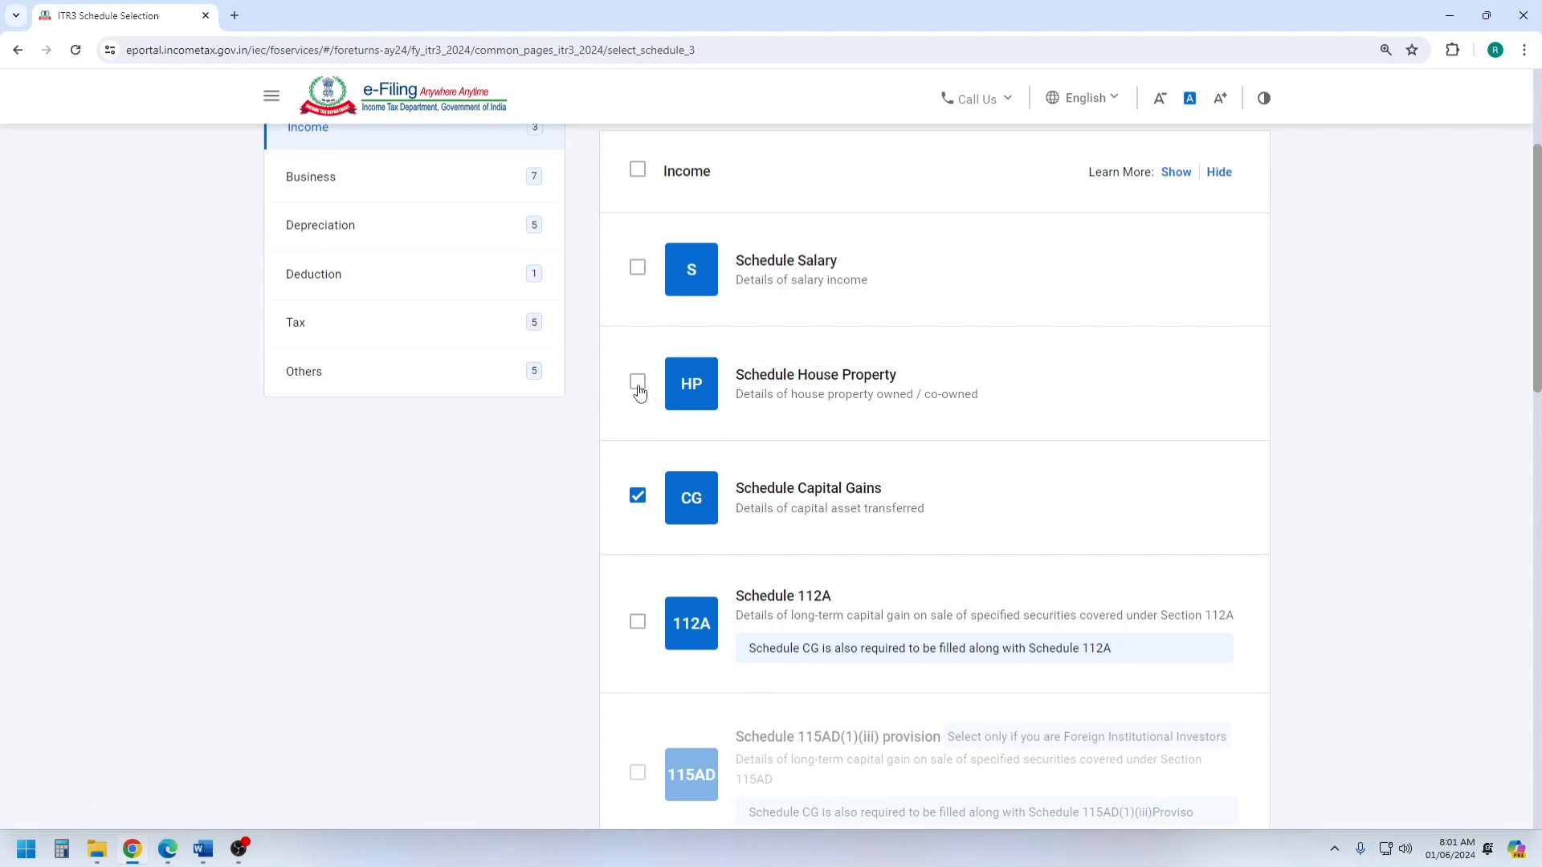
pyautogui.scroll(-2, 639, 391)
pyautogui.click(637, 336)
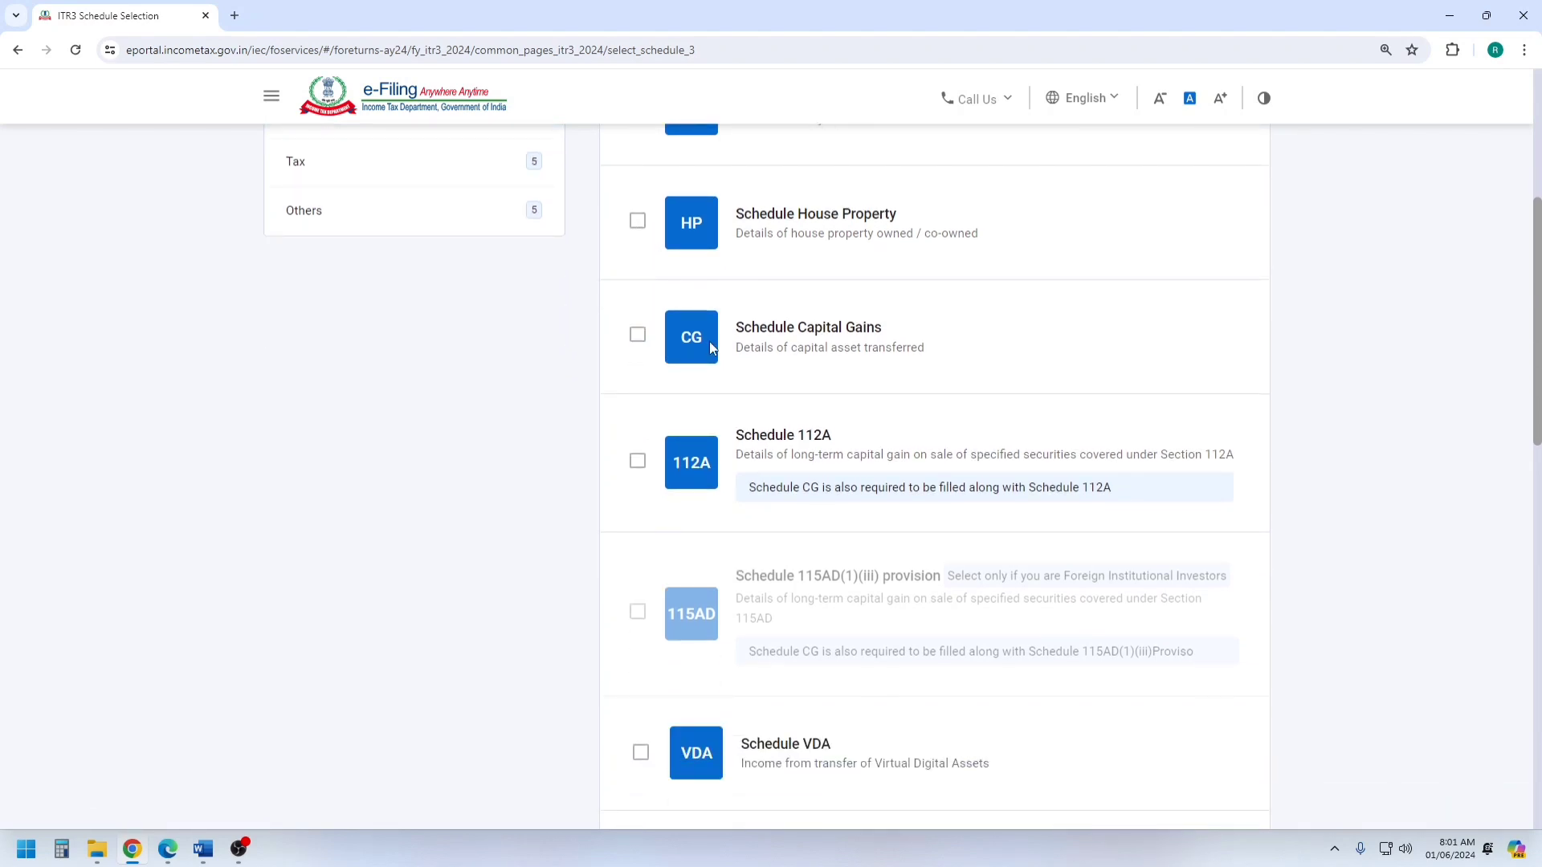
# Check the remaining income schedules, keep Schedule Other Sources selected, and confirm the schedule selection and its disclaimer.
pyautogui.scroll(-5, 710, 341)
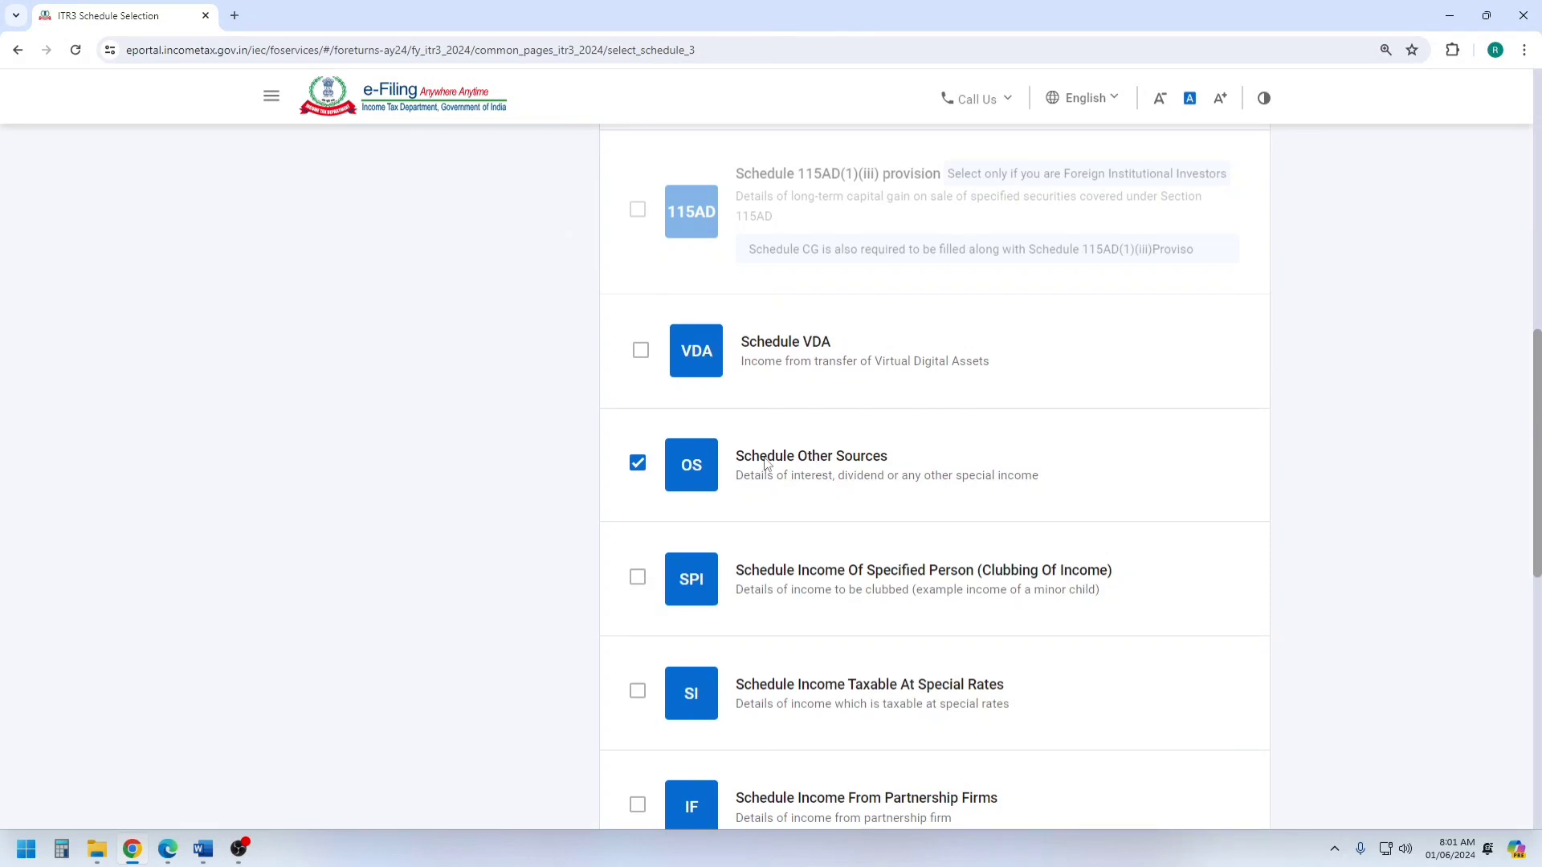
pyautogui.scroll(-10, 765, 464)
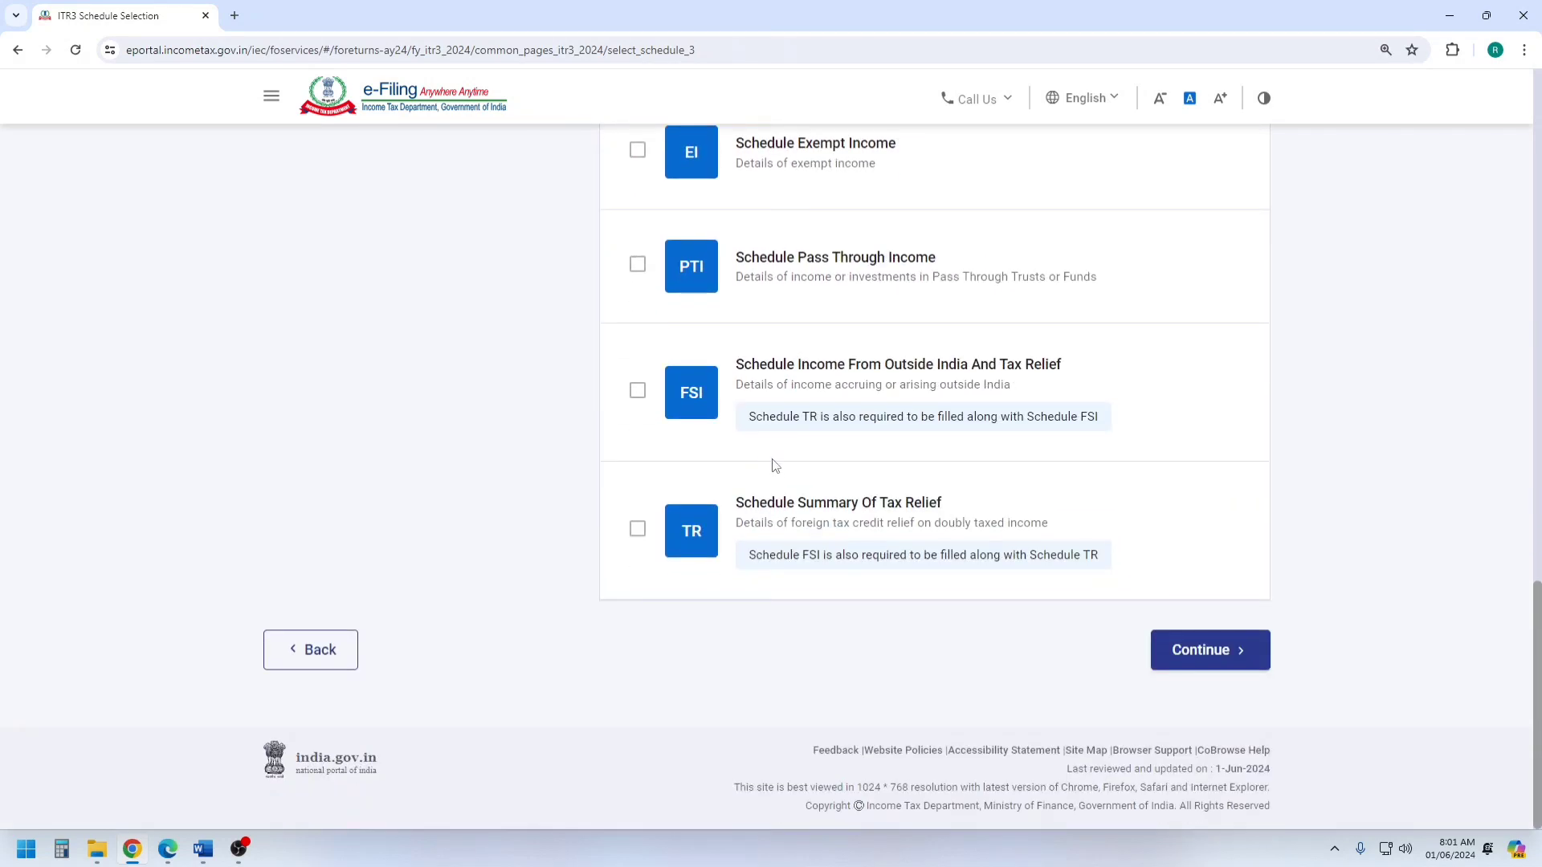
pyautogui.scroll(6, 783, 488)
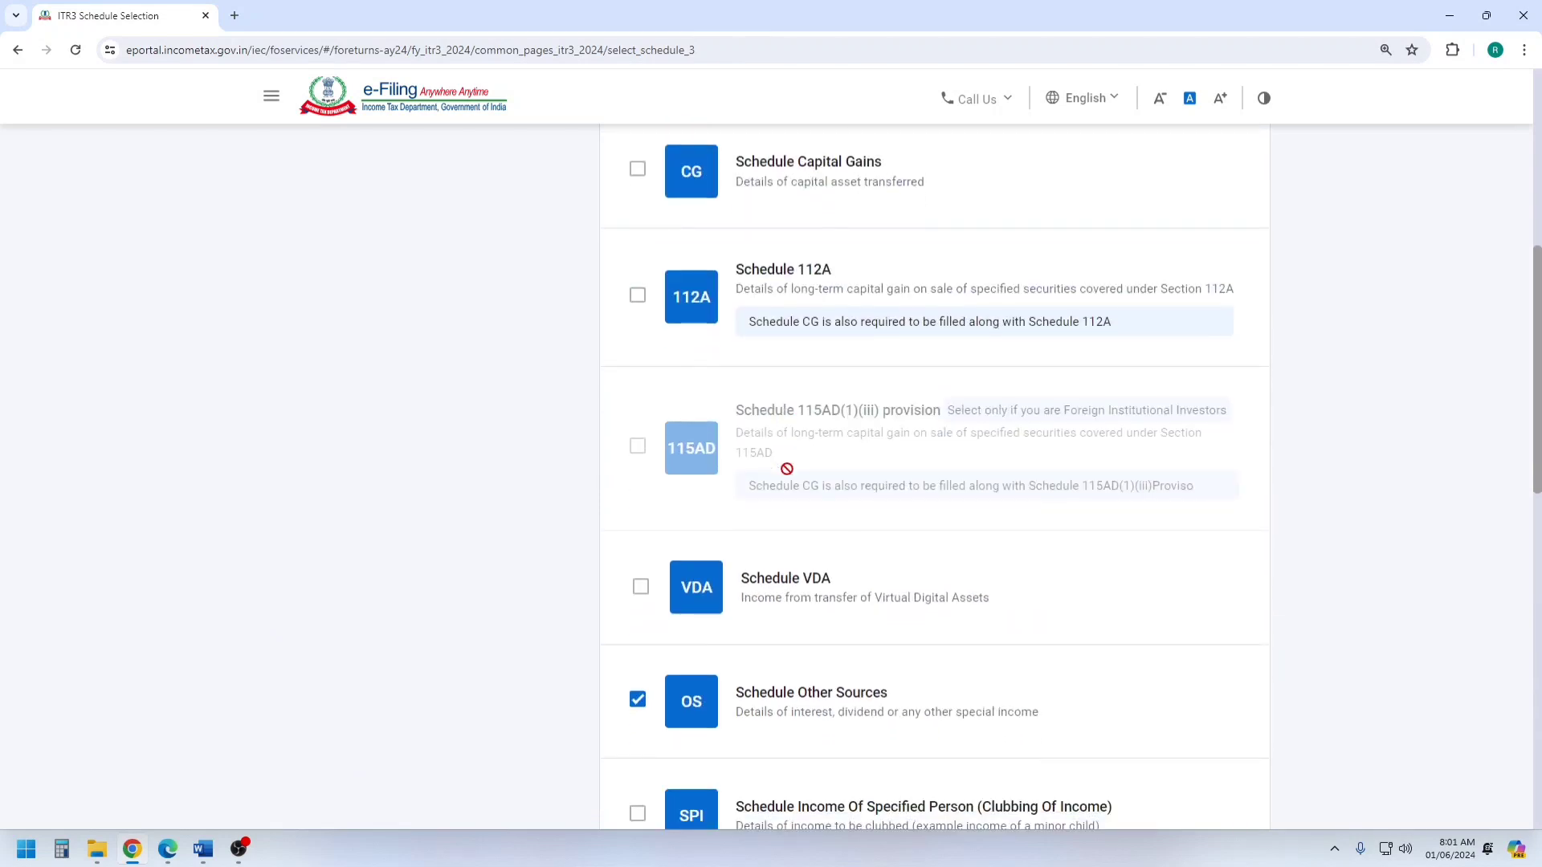
pyautogui.scroll(-6, 877, 594)
pyautogui.click(1200, 652)
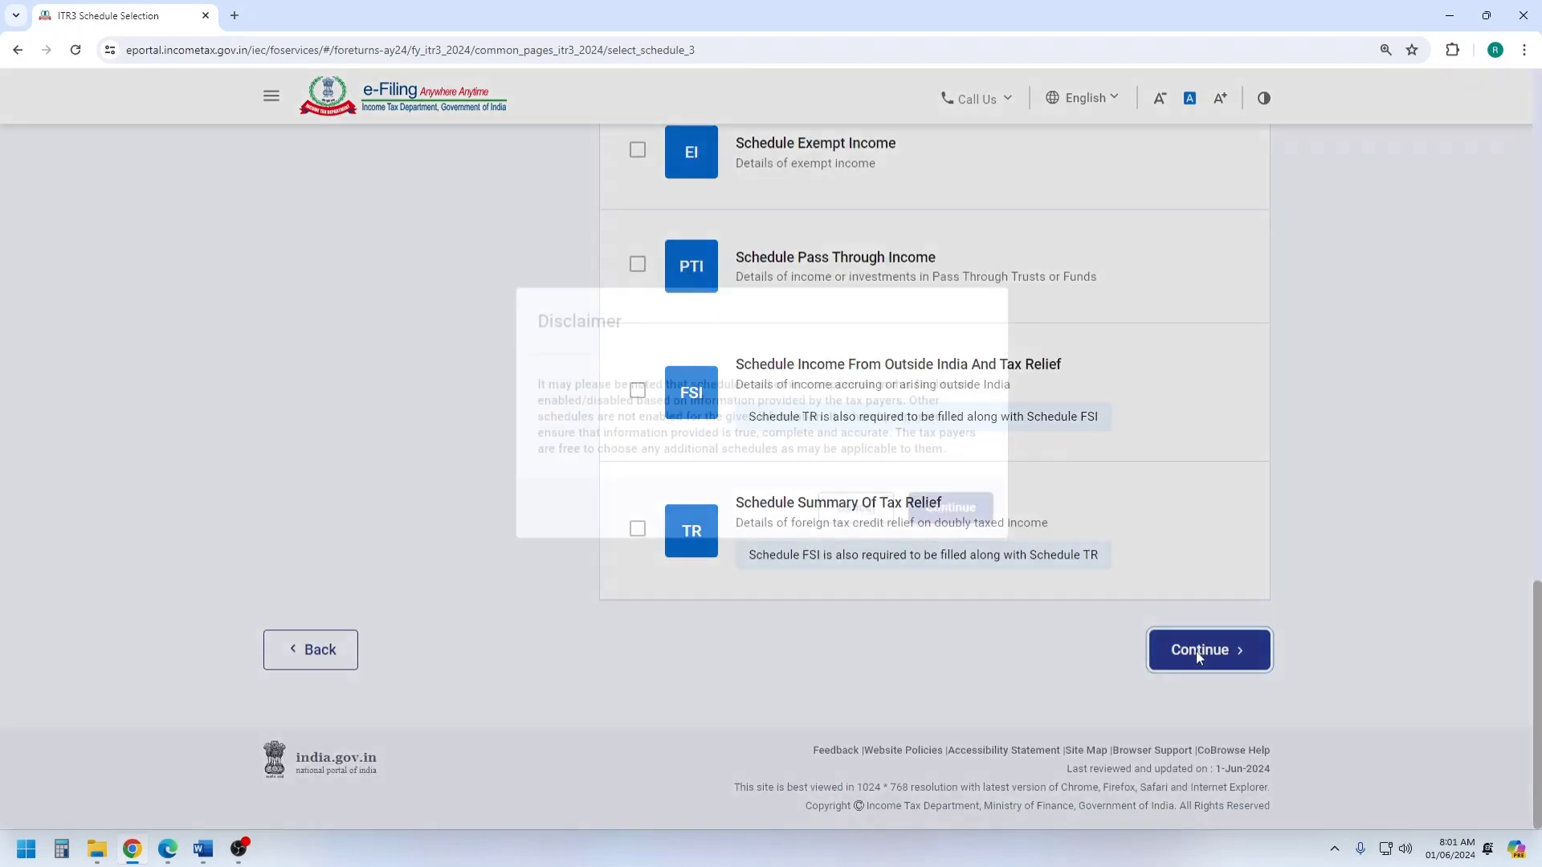
pyautogui.click(953, 543)
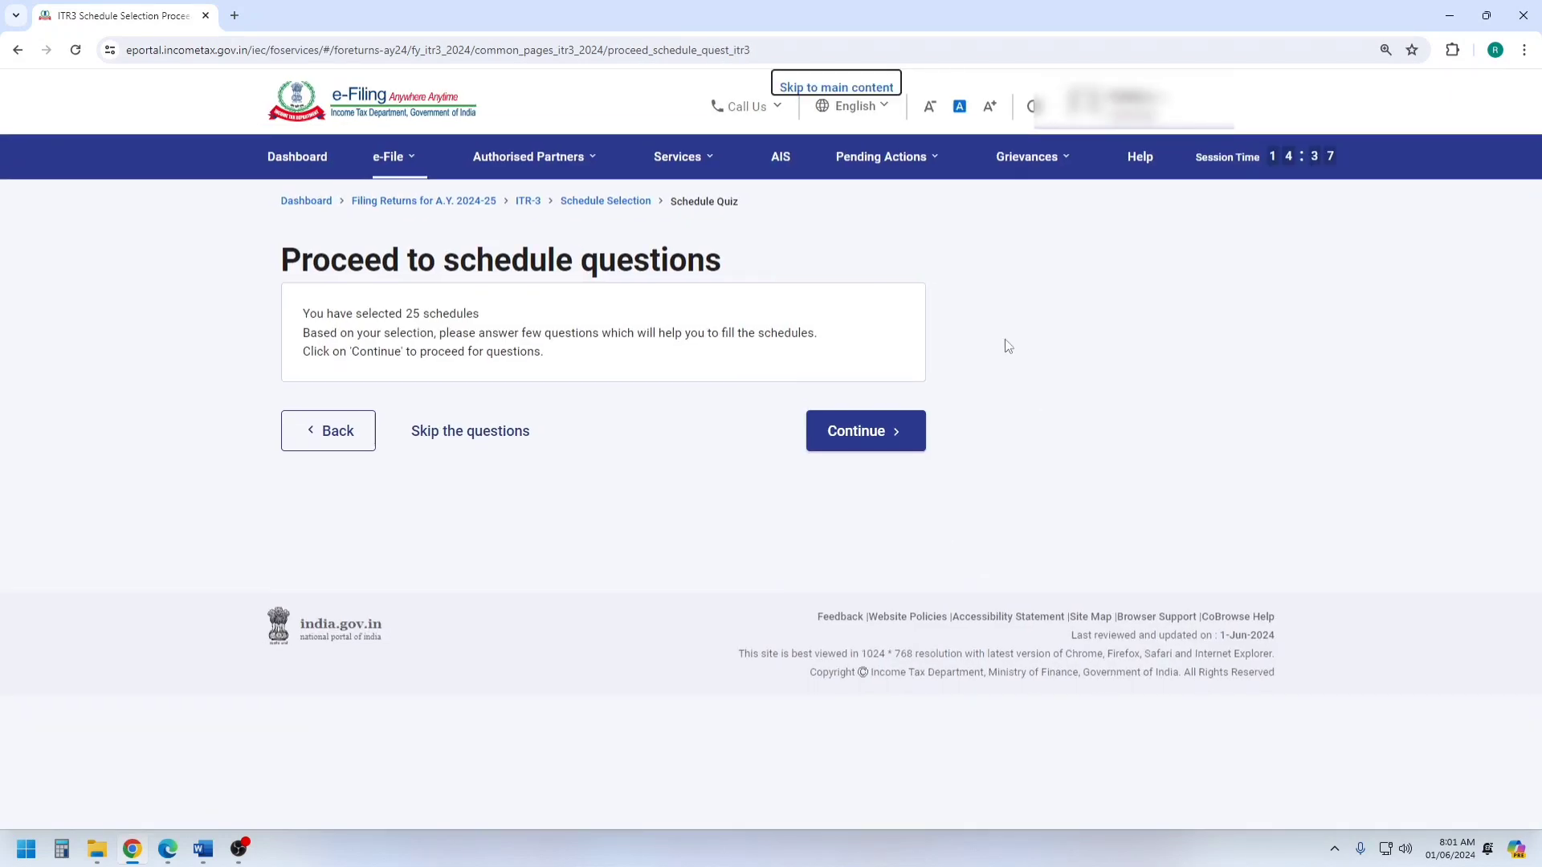
# Skip the schedule questions and acknowledge the notice about pre-filled return data.
pyautogui.click(456, 428)
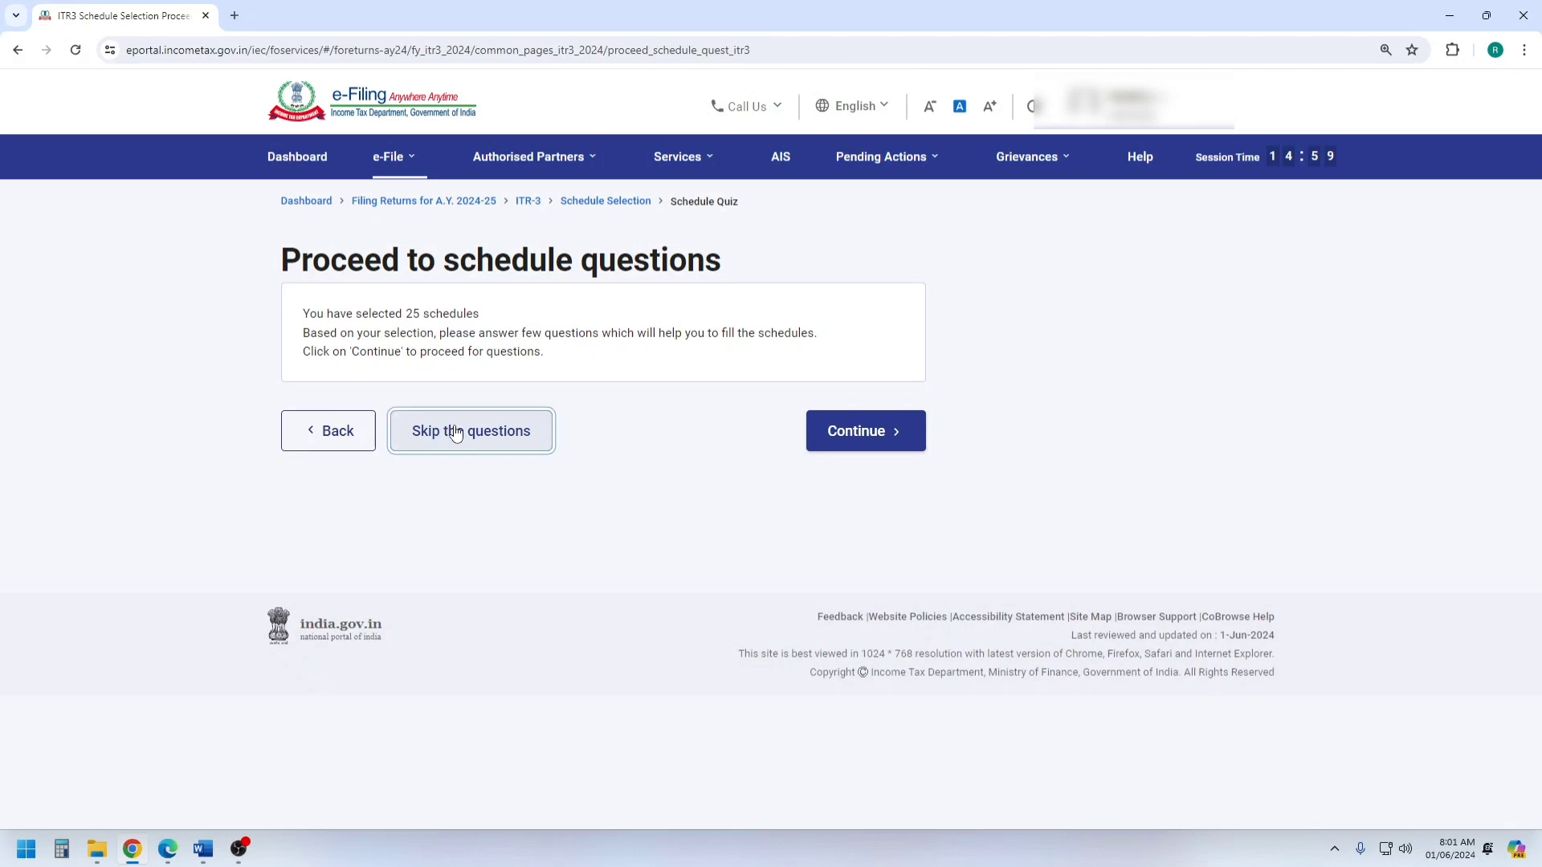
pyautogui.click(492, 447)
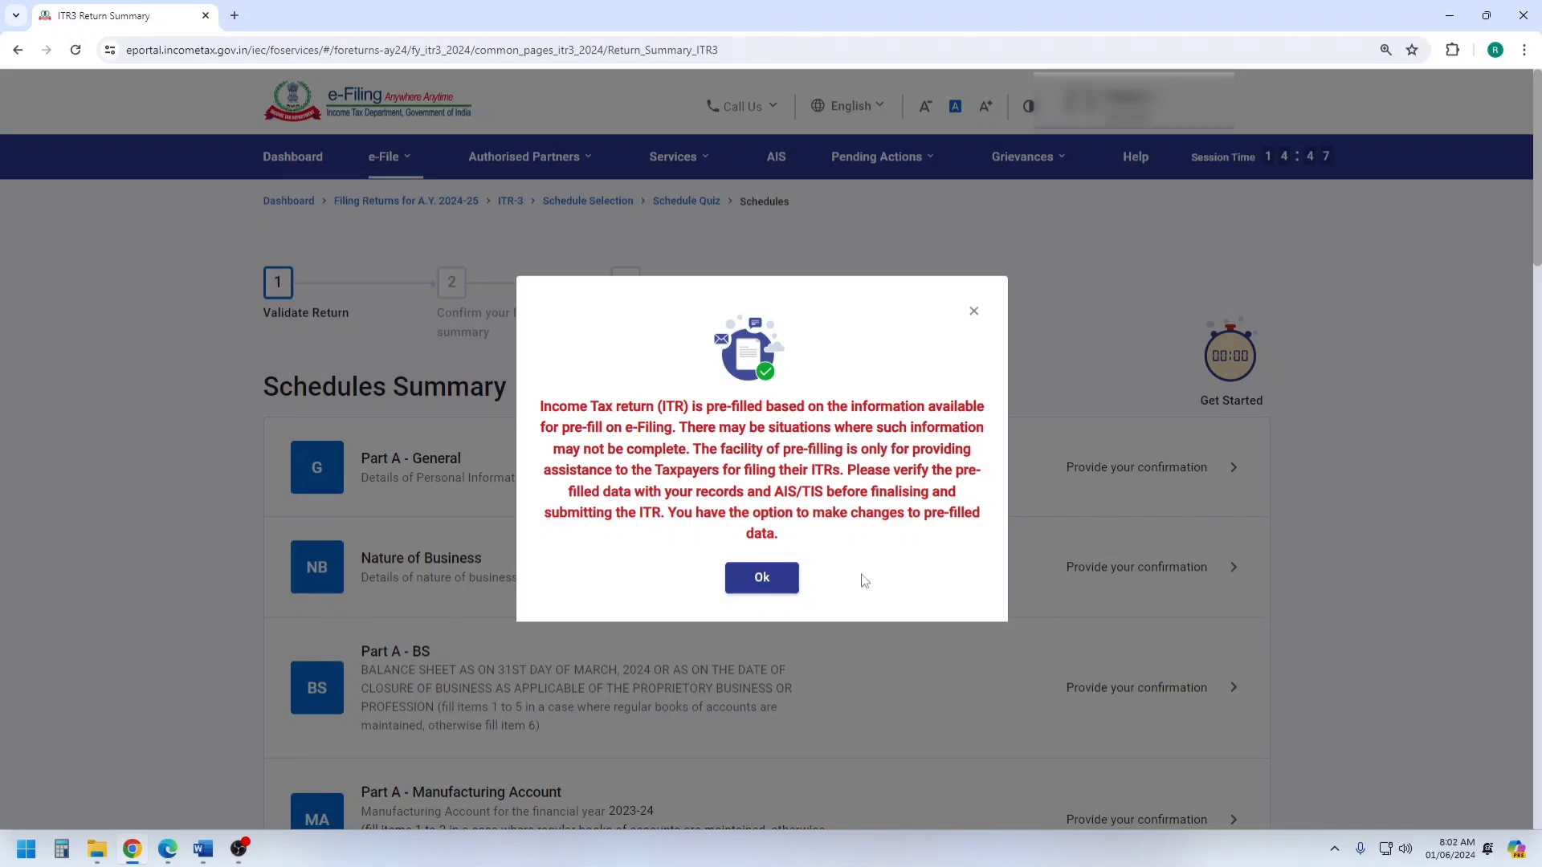
pyautogui.click(763, 578)
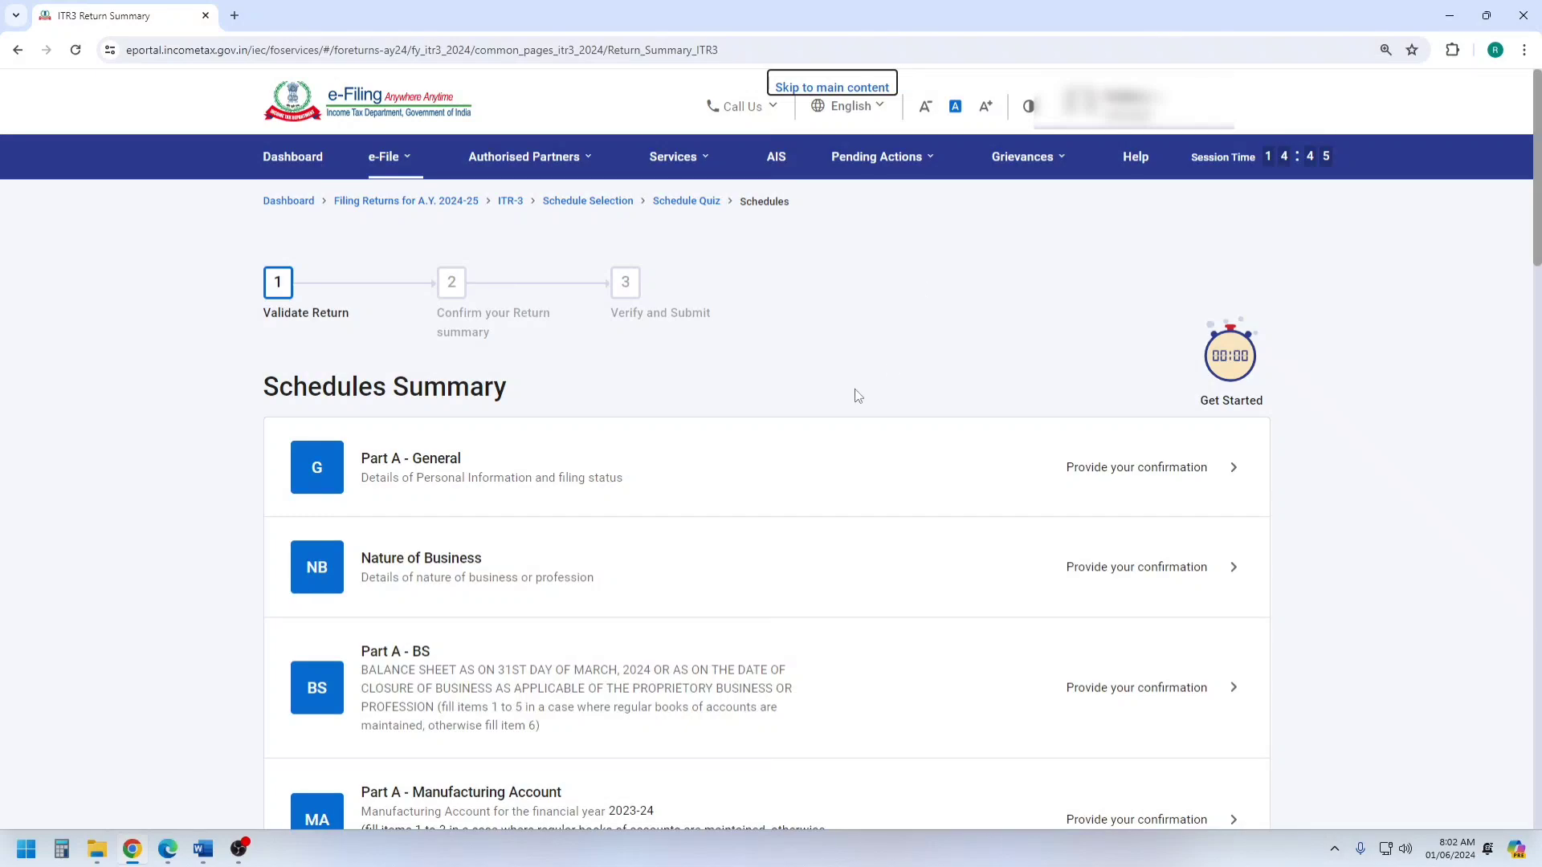
# Look through the Schedules Summary and open Part A - General.
pyautogui.scroll(-20, 845, 335)
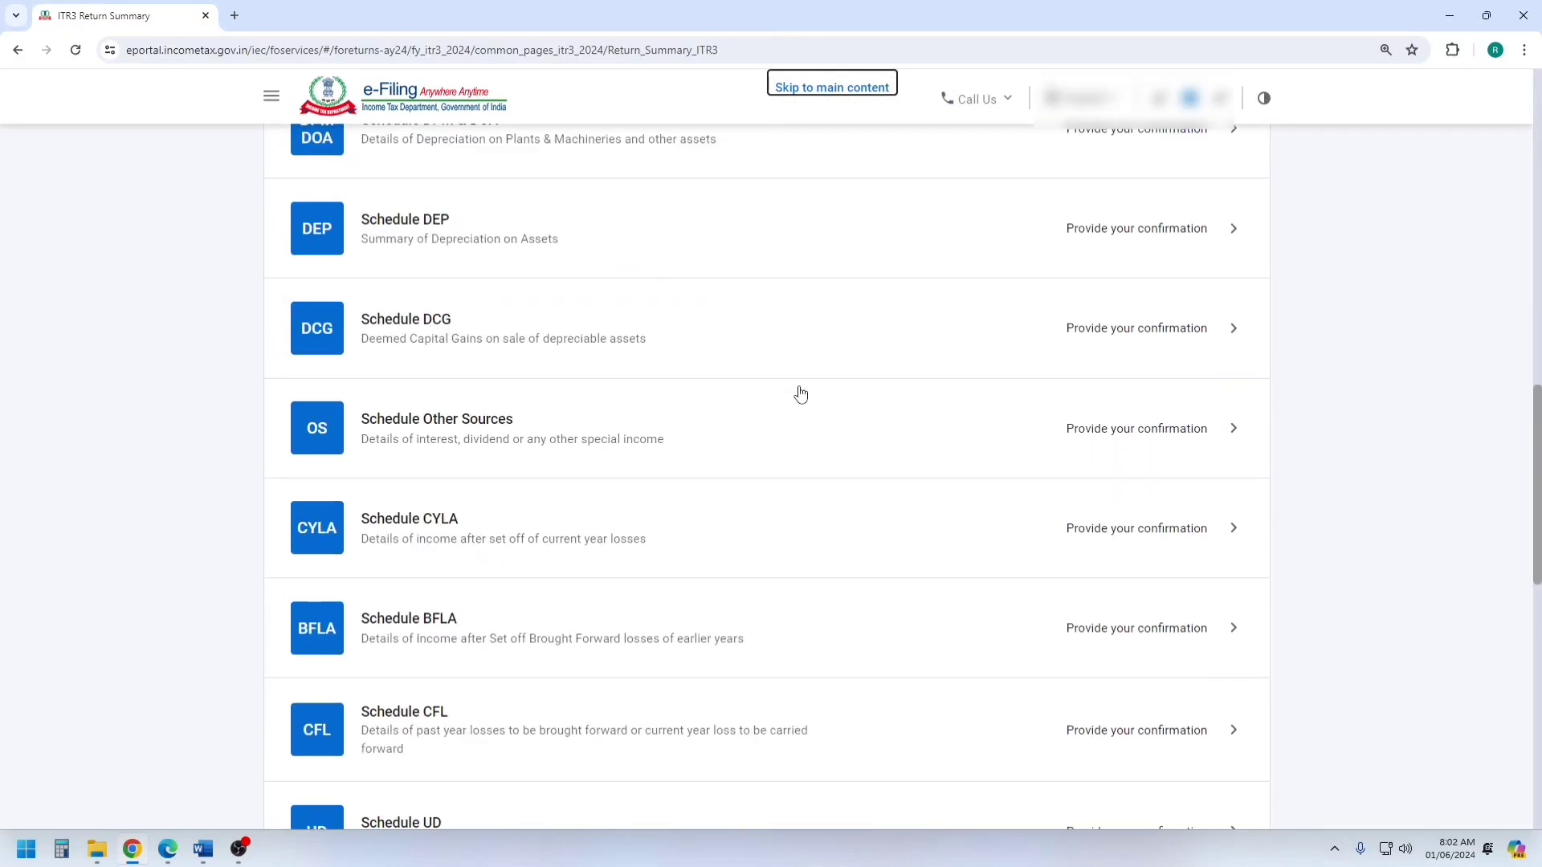
pyautogui.scroll(-5, 795, 408)
pyautogui.scroll(15, 706, 519)
pyautogui.scroll(10, 699, 504)
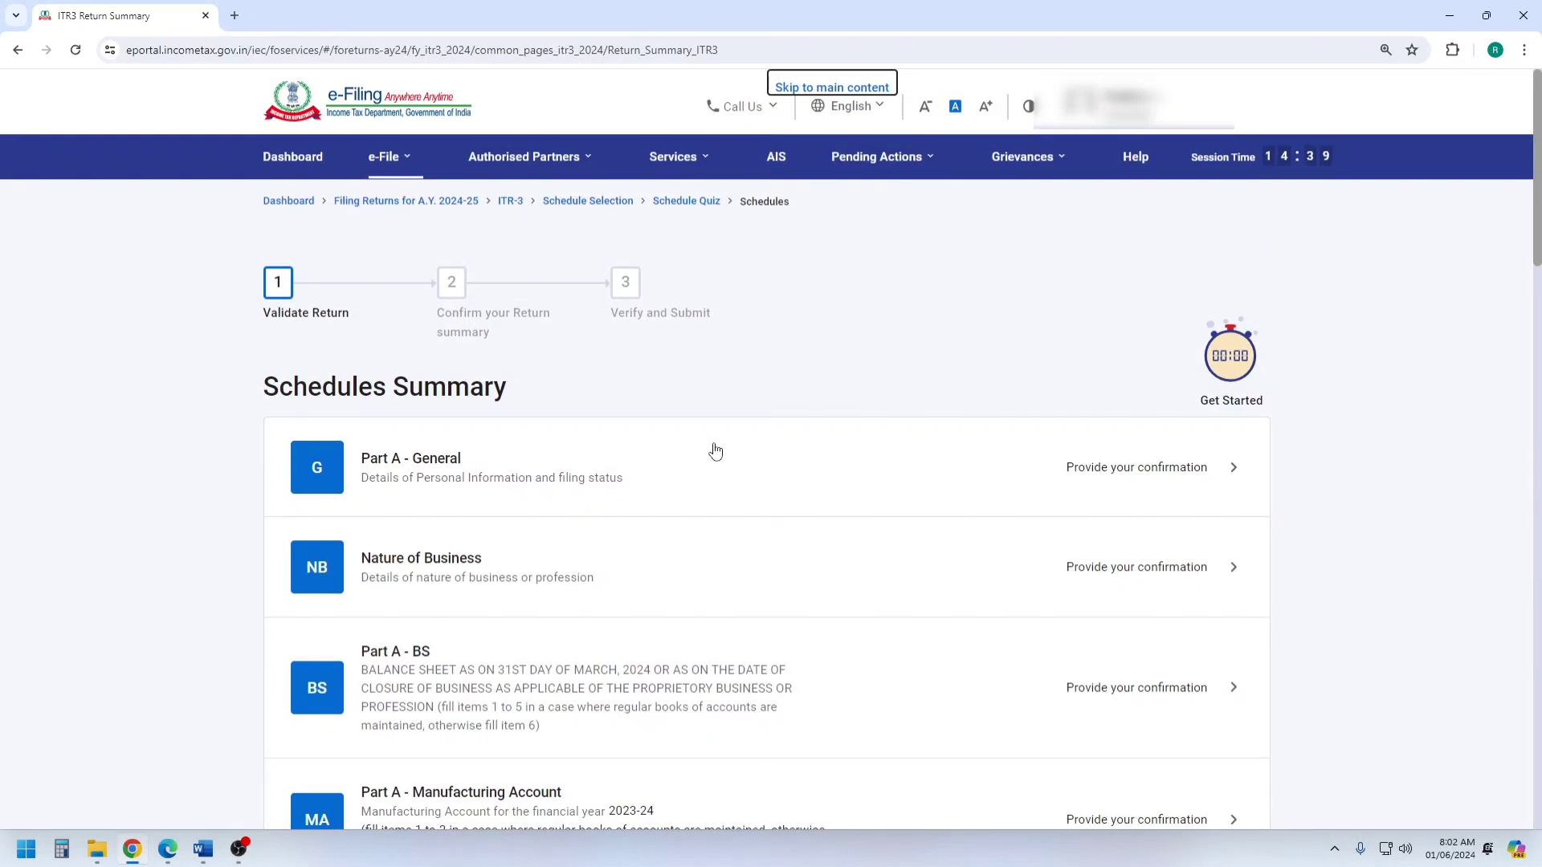
pyautogui.scroll(-2, 715, 440)
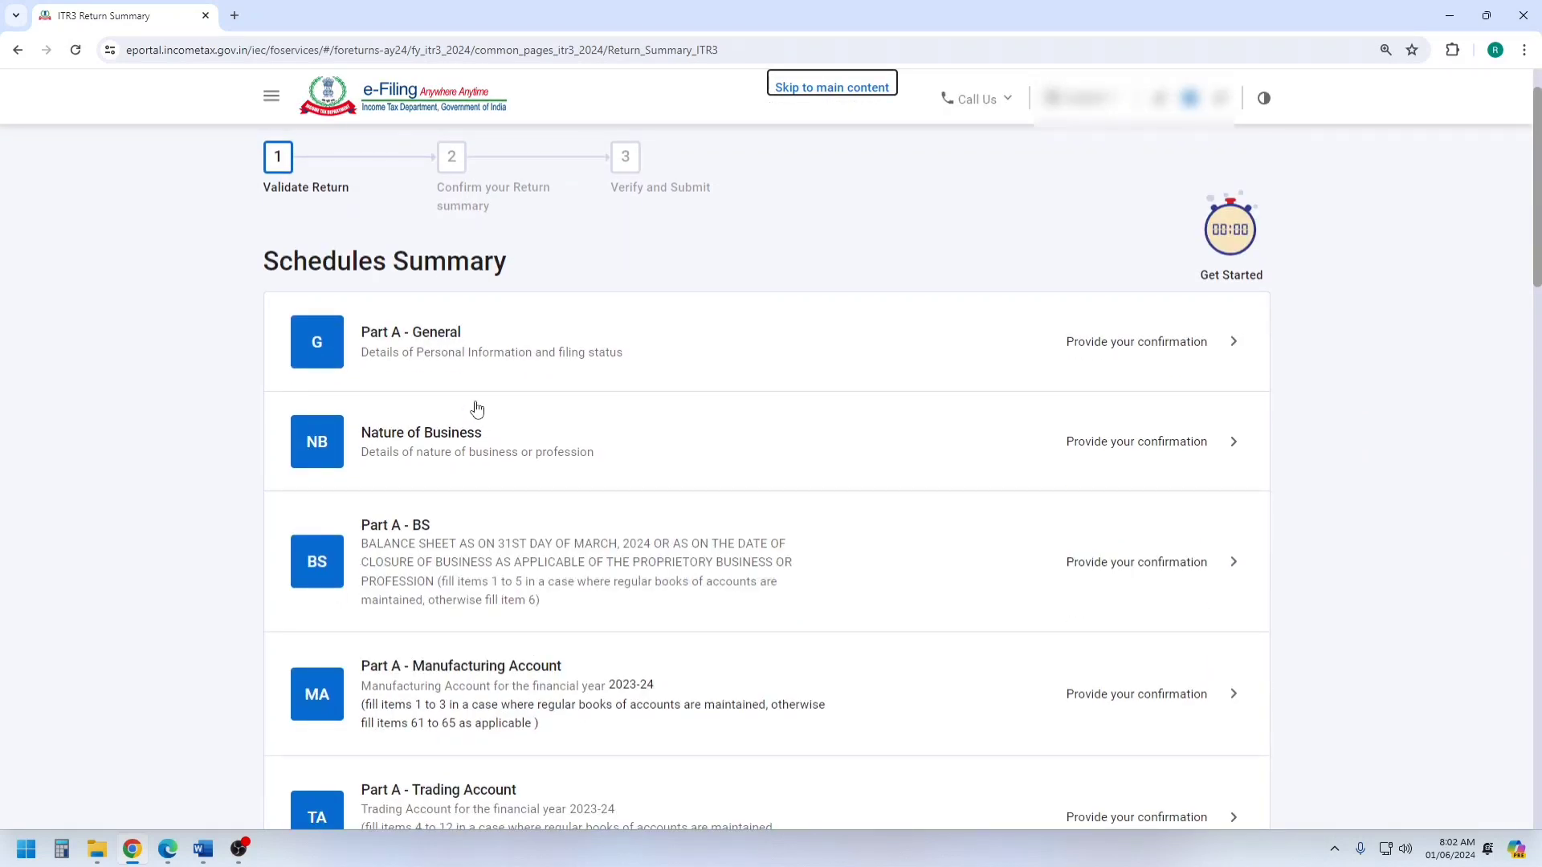
pyautogui.click(431, 345)
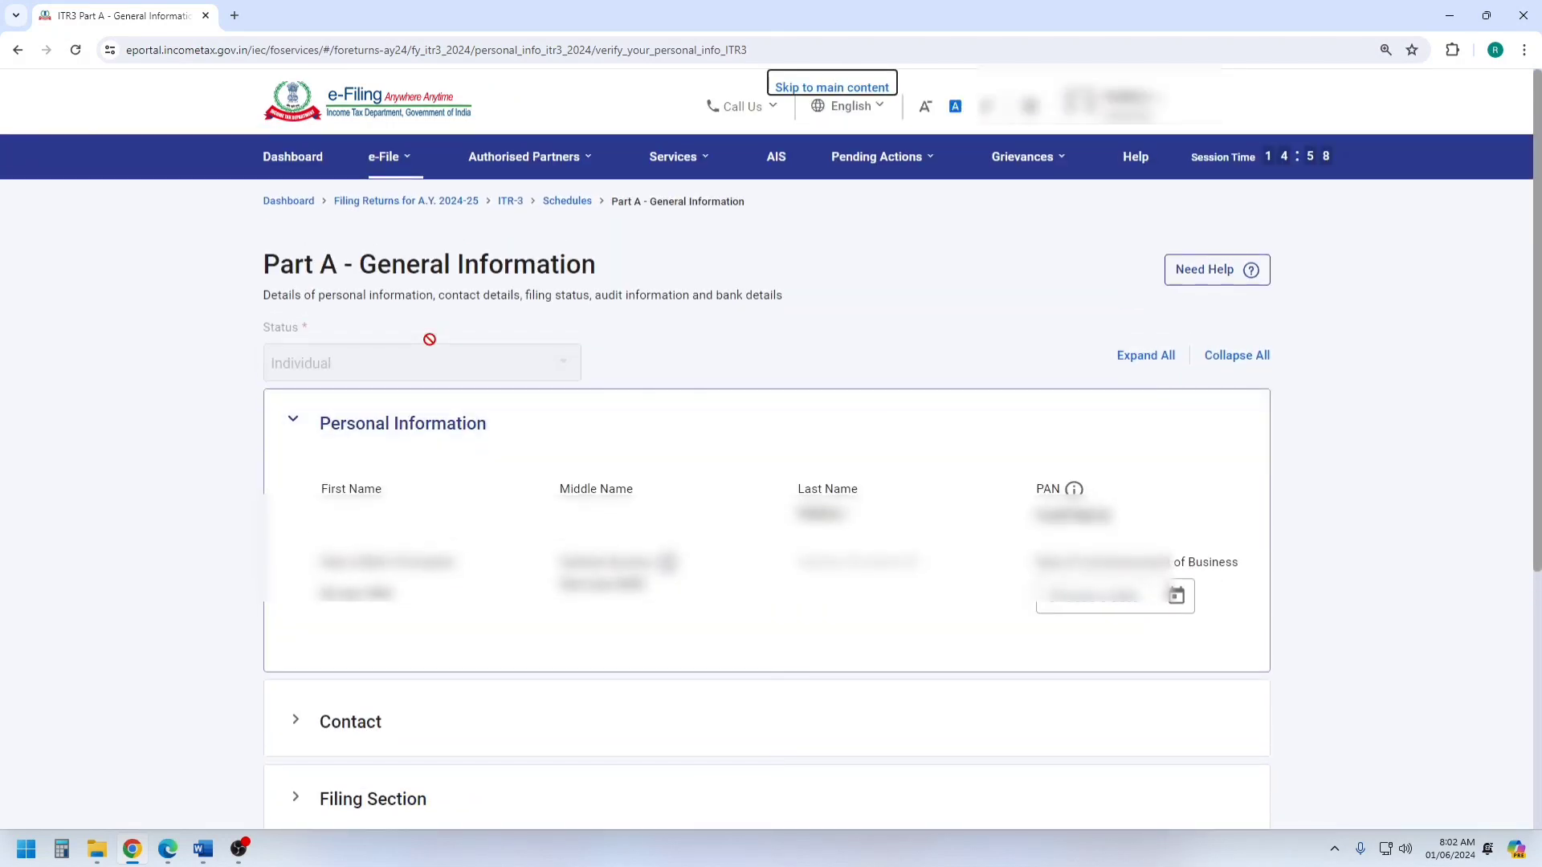
# Collapse Personal Information and set the due date for filing the return to 31st July in the Filing Section.
pyautogui.click(293, 418)
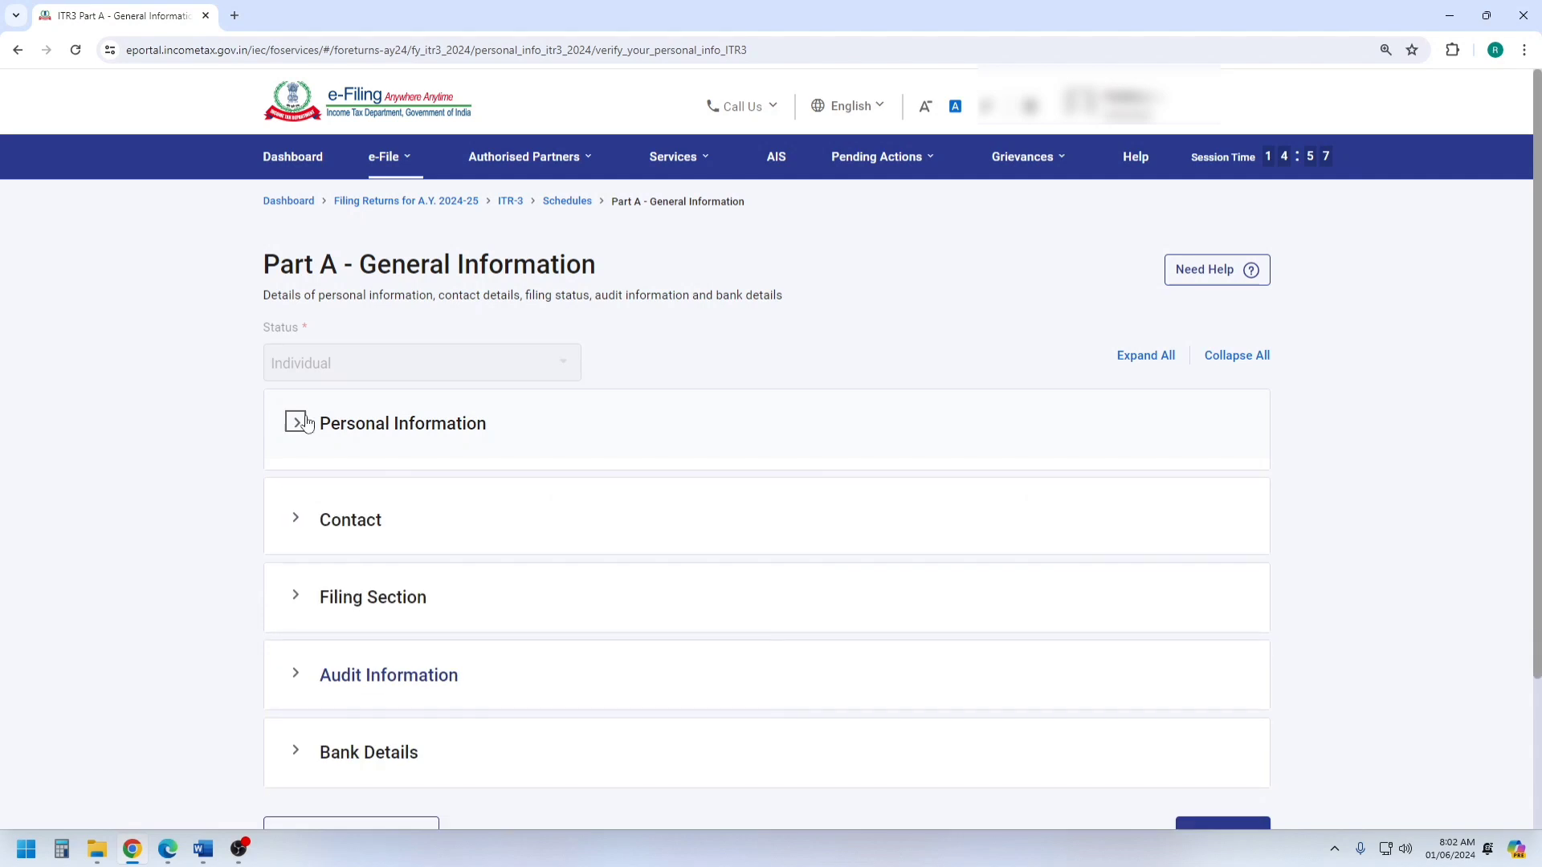
pyautogui.scroll(-2, 422, 400)
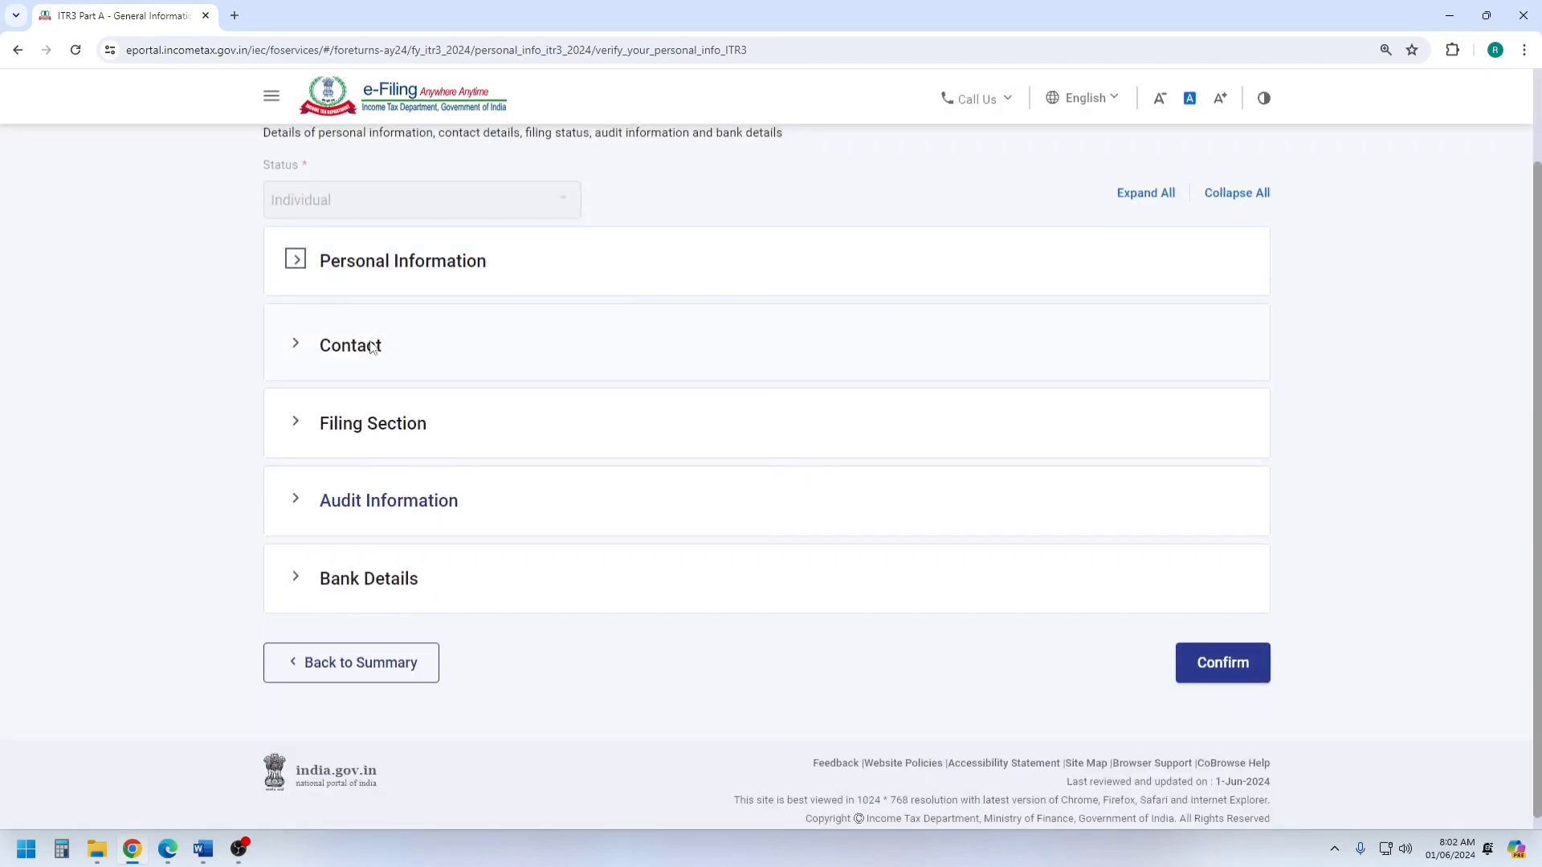
pyautogui.click(343, 436)
pyautogui.scroll(-2, 385, 398)
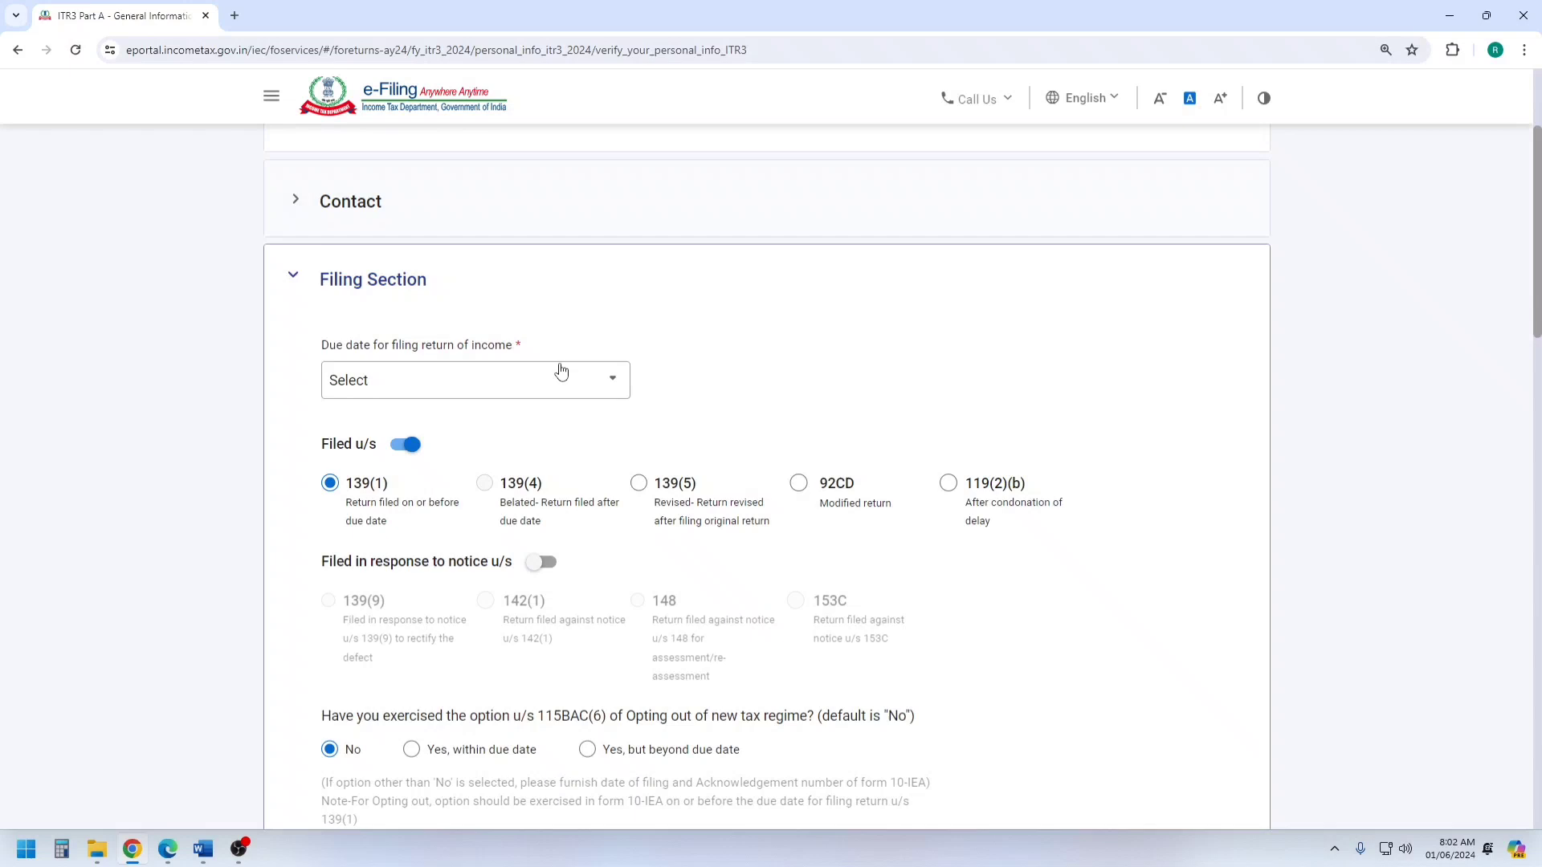
pyautogui.click(503, 359)
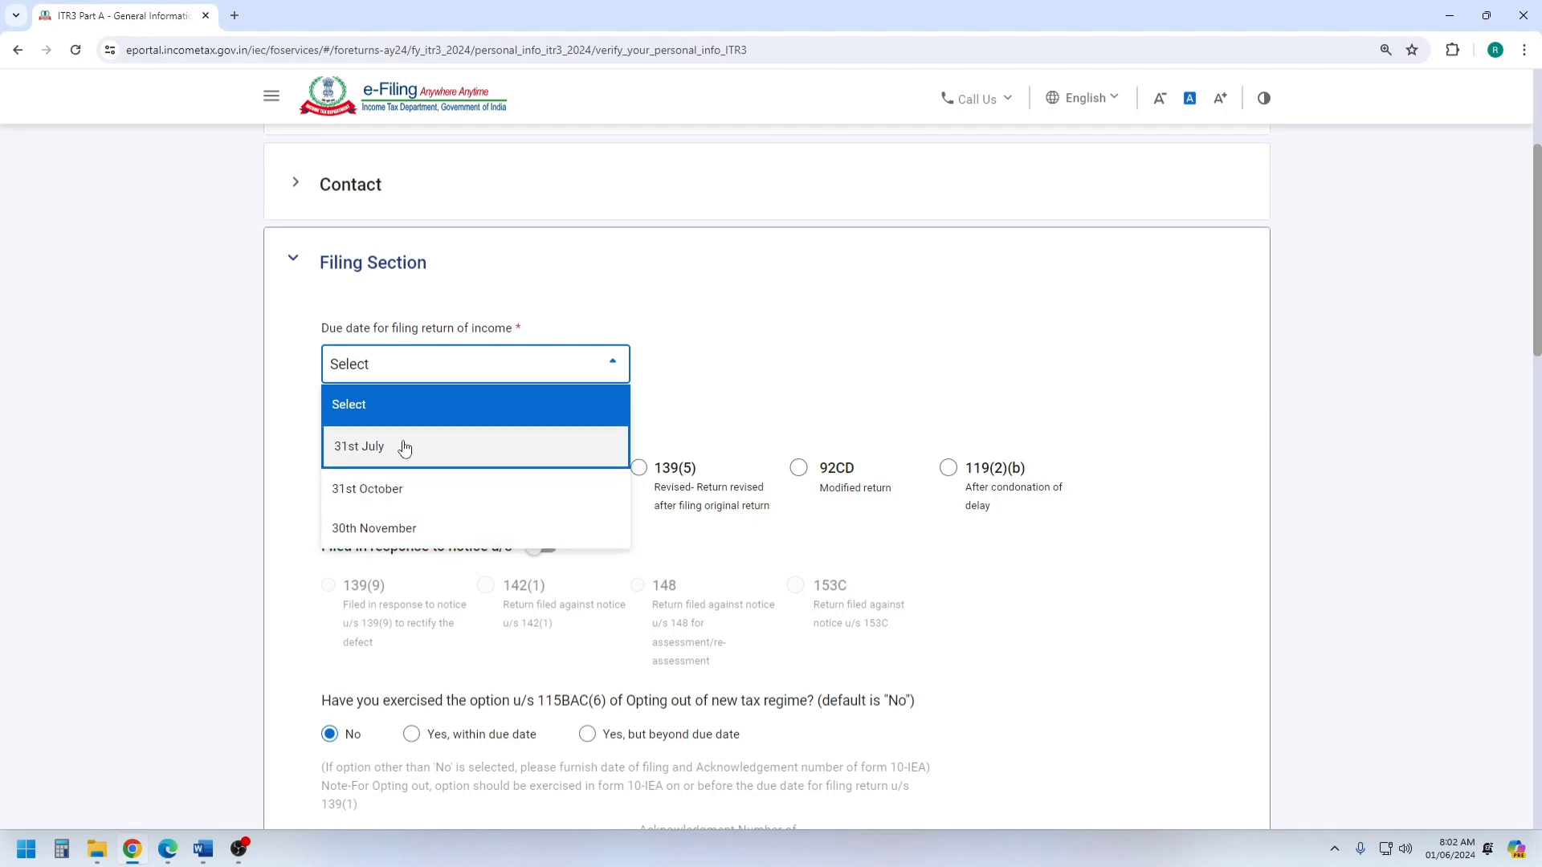
pyautogui.click(404, 448)
# Try "Yes, within due date" for opting out of the new tax regime u/s 115BAC(6), and restore the answer "No".
pyautogui.scroll(-2, 577, 365)
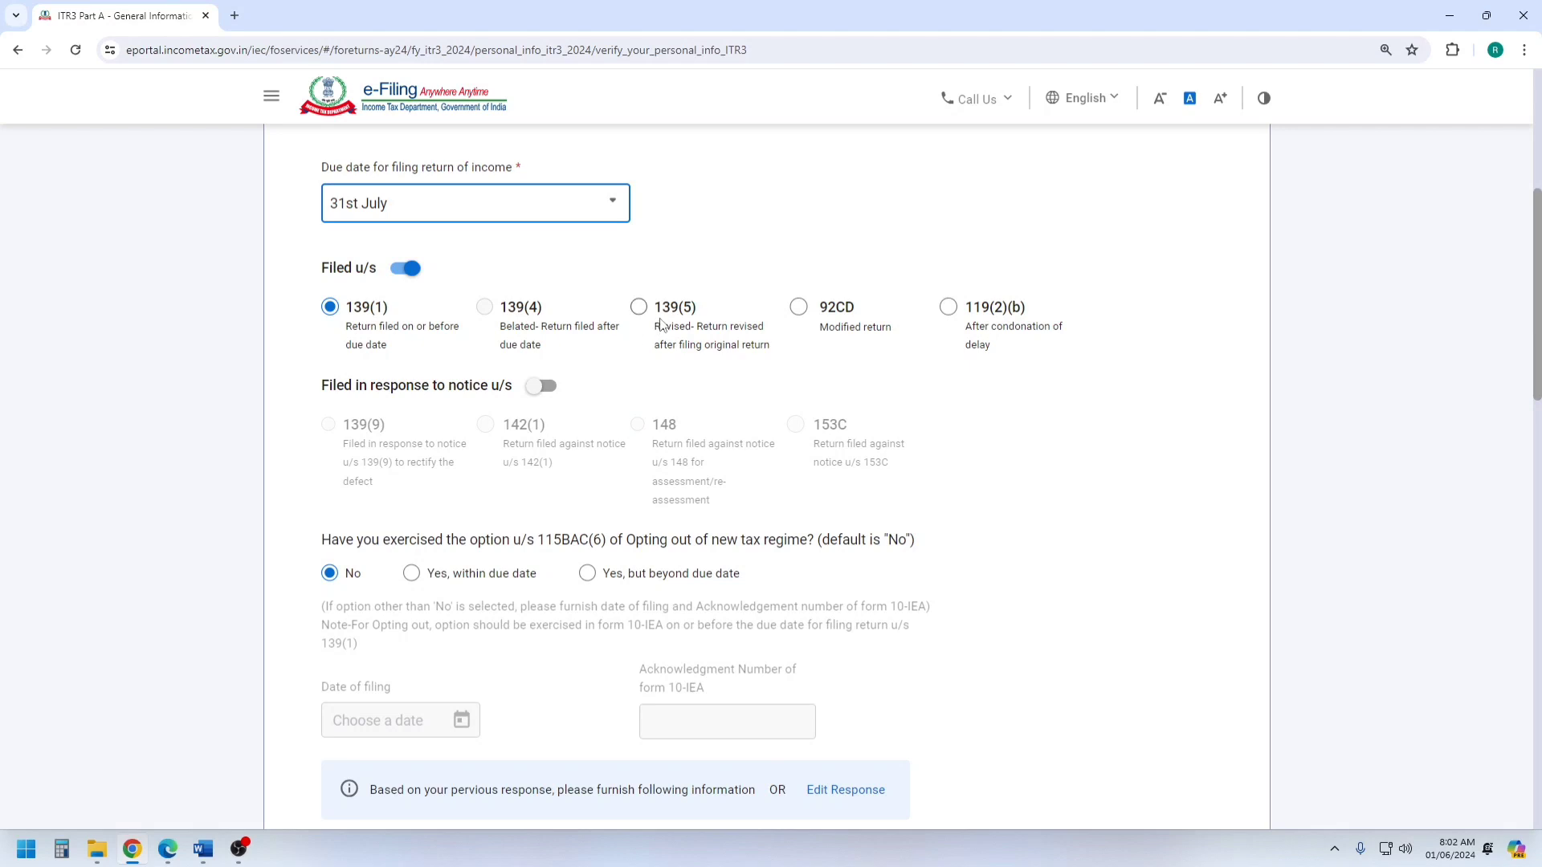
pyautogui.scroll(-3, 660, 324)
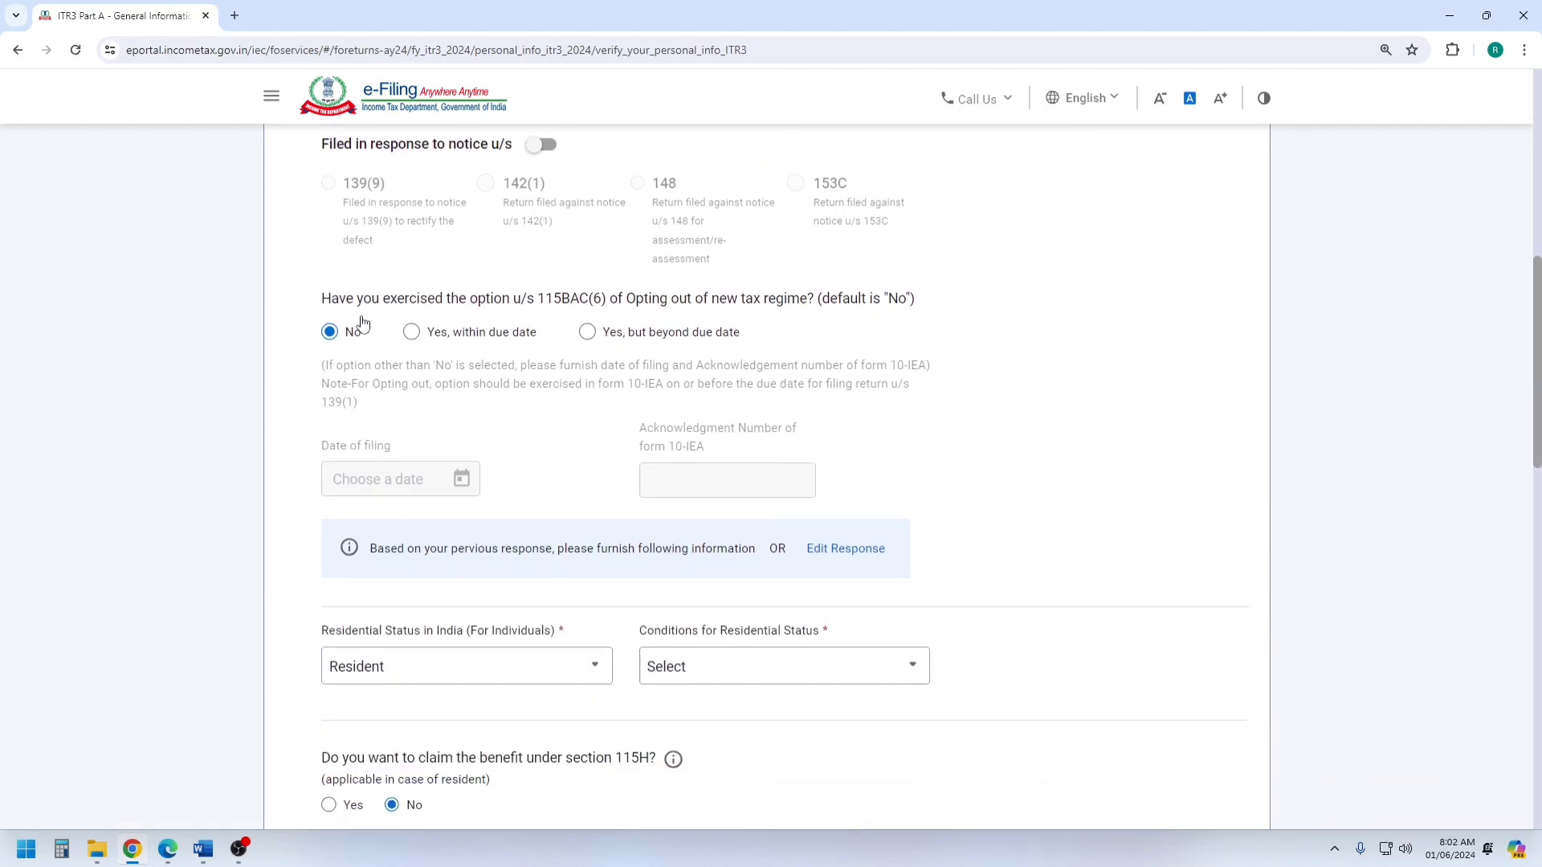
pyautogui.moveTo(318, 303); pyautogui.dragTo(854, 302)
pyautogui.click(564, 309)
pyautogui.click(1005, 291)
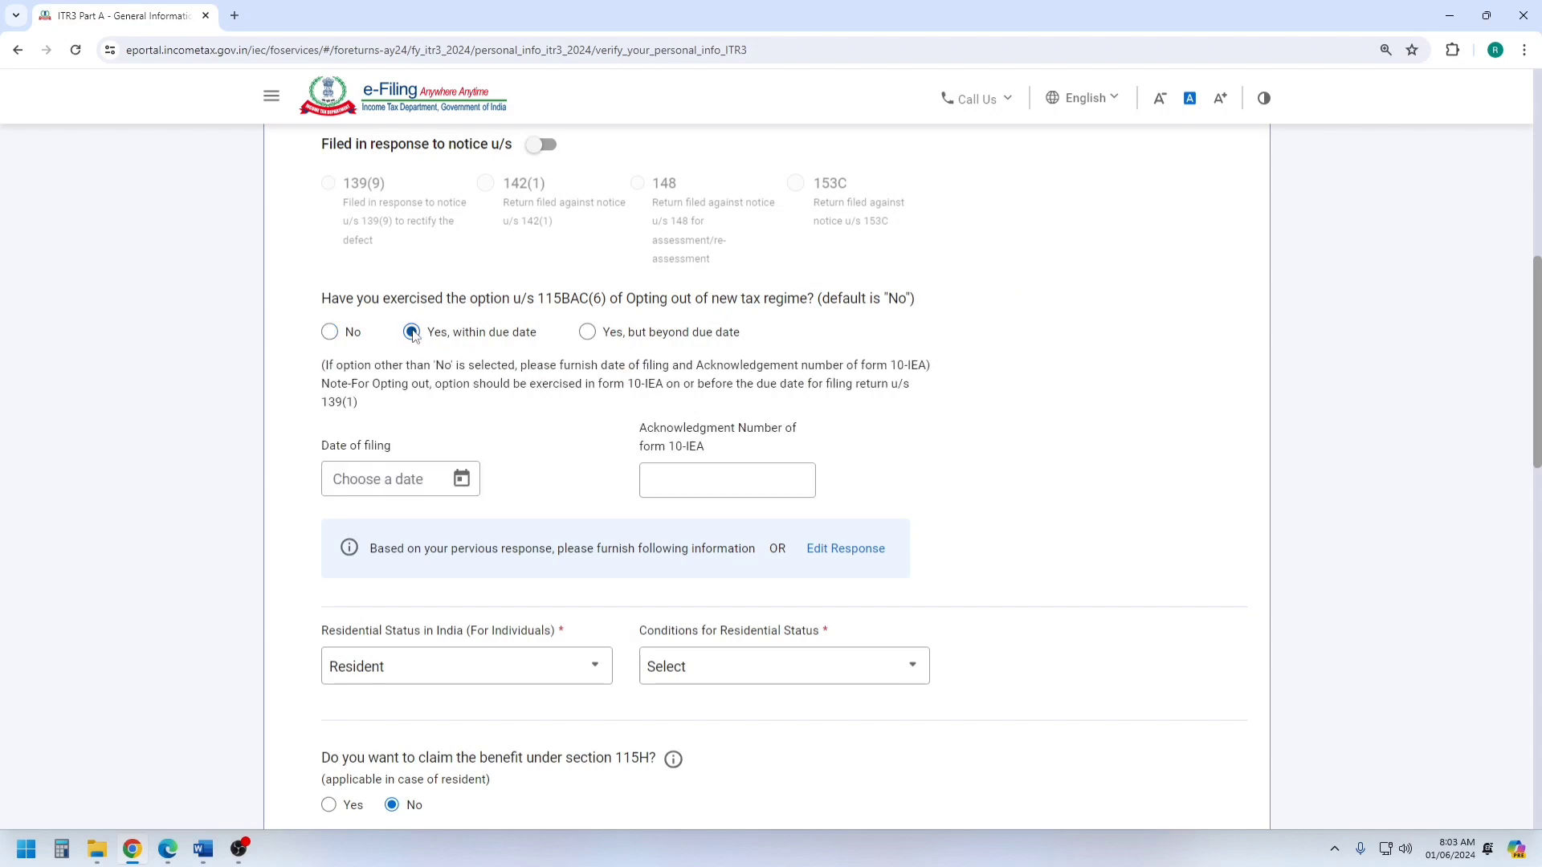
pyautogui.moveTo(672, 451); pyautogui.dragTo(721, 450)
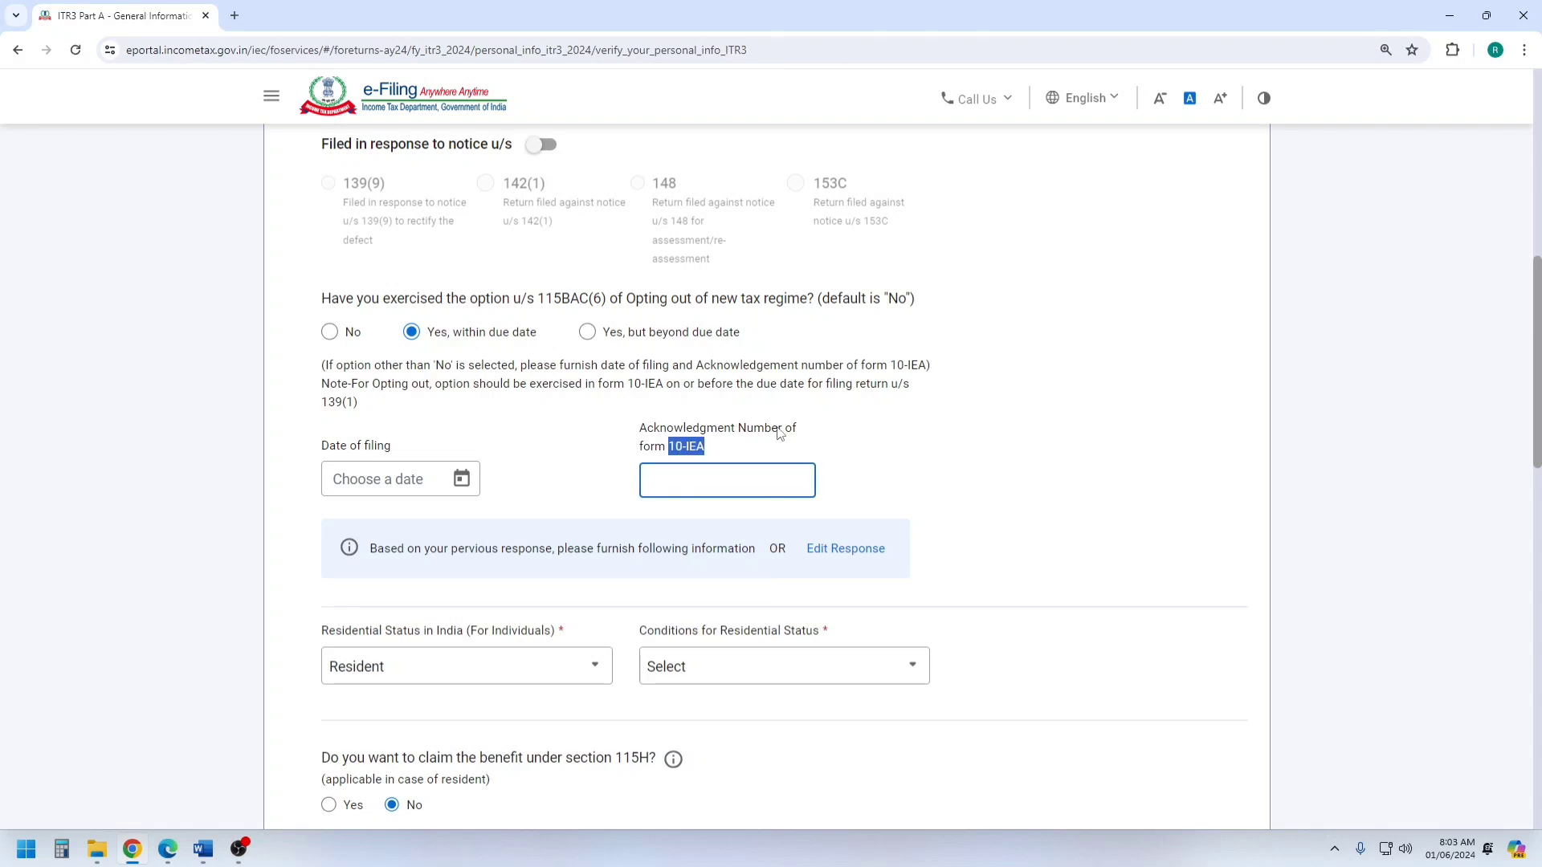
pyautogui.click(329, 336)
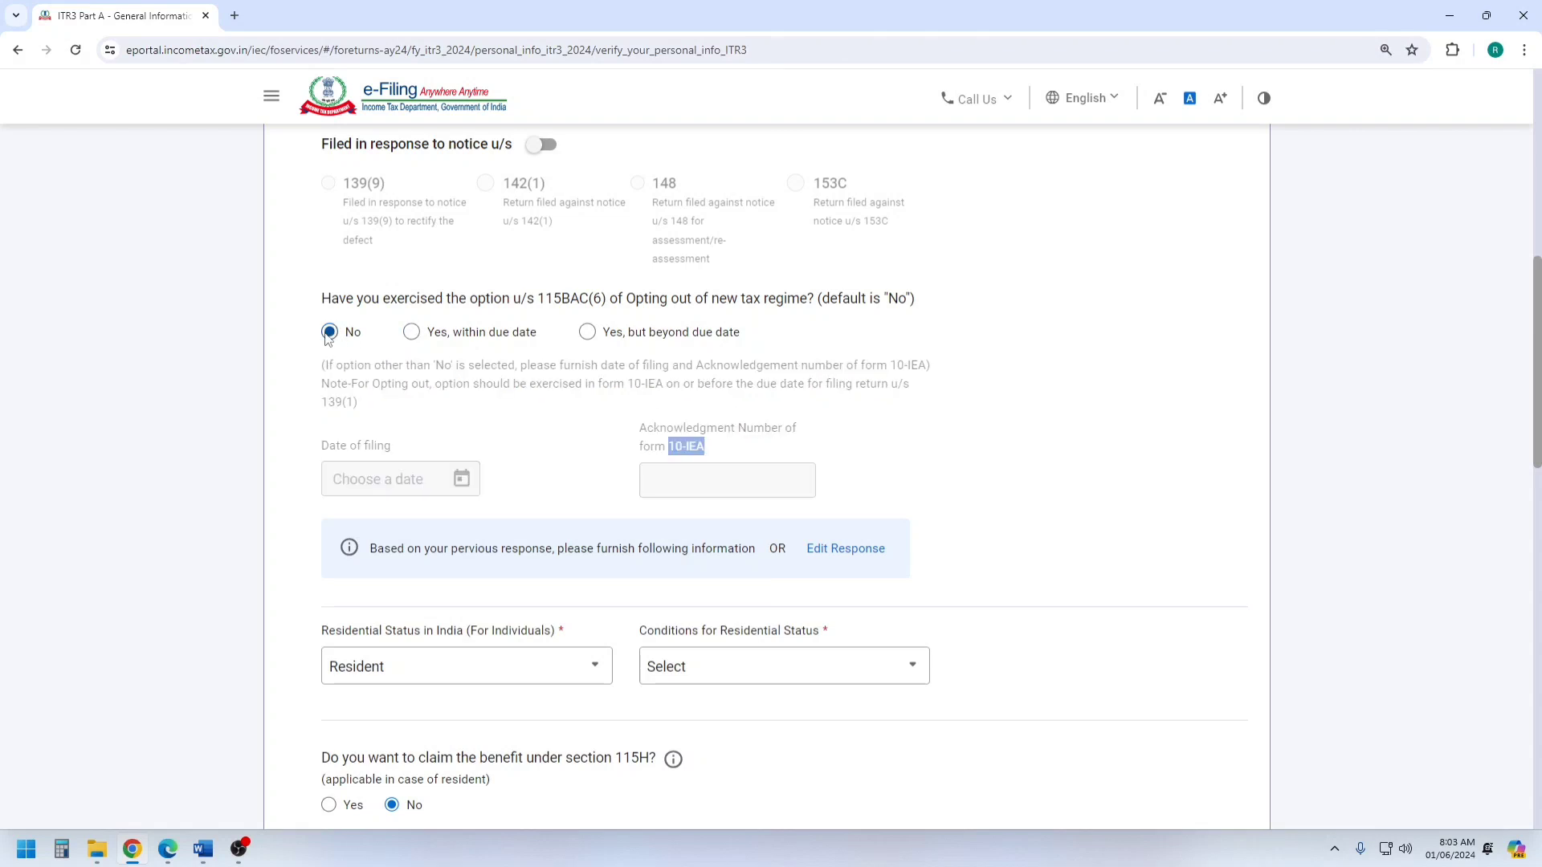
# Set the residential status to Resident with the condition of being in India for 182 days or more during the previous year.
pyautogui.scroll(-4, 602, 341)
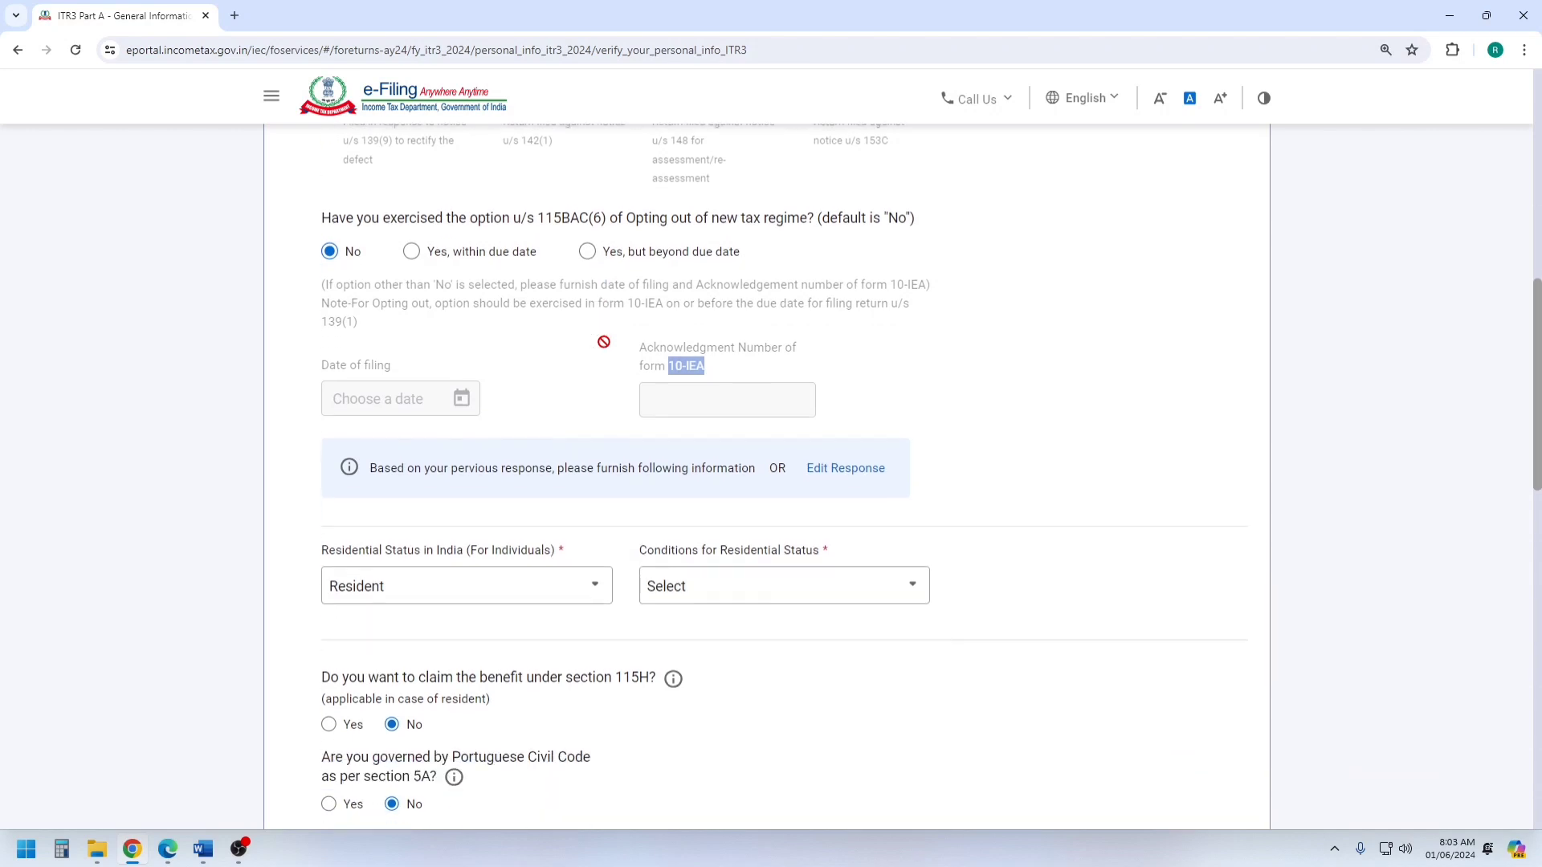
pyautogui.click(514, 347)
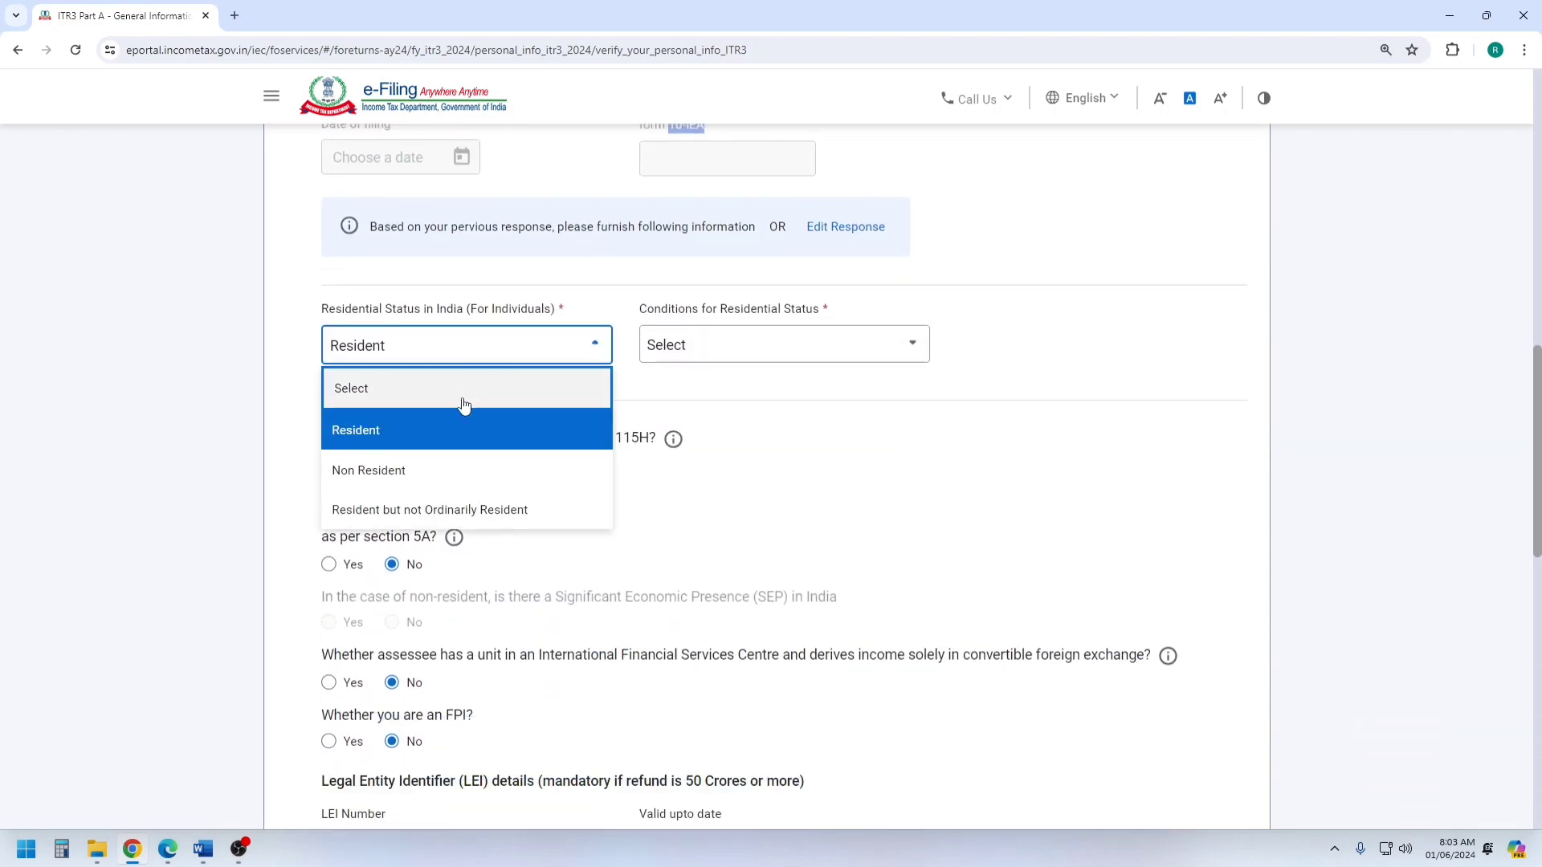
pyautogui.click(434, 434)
pyautogui.click(683, 362)
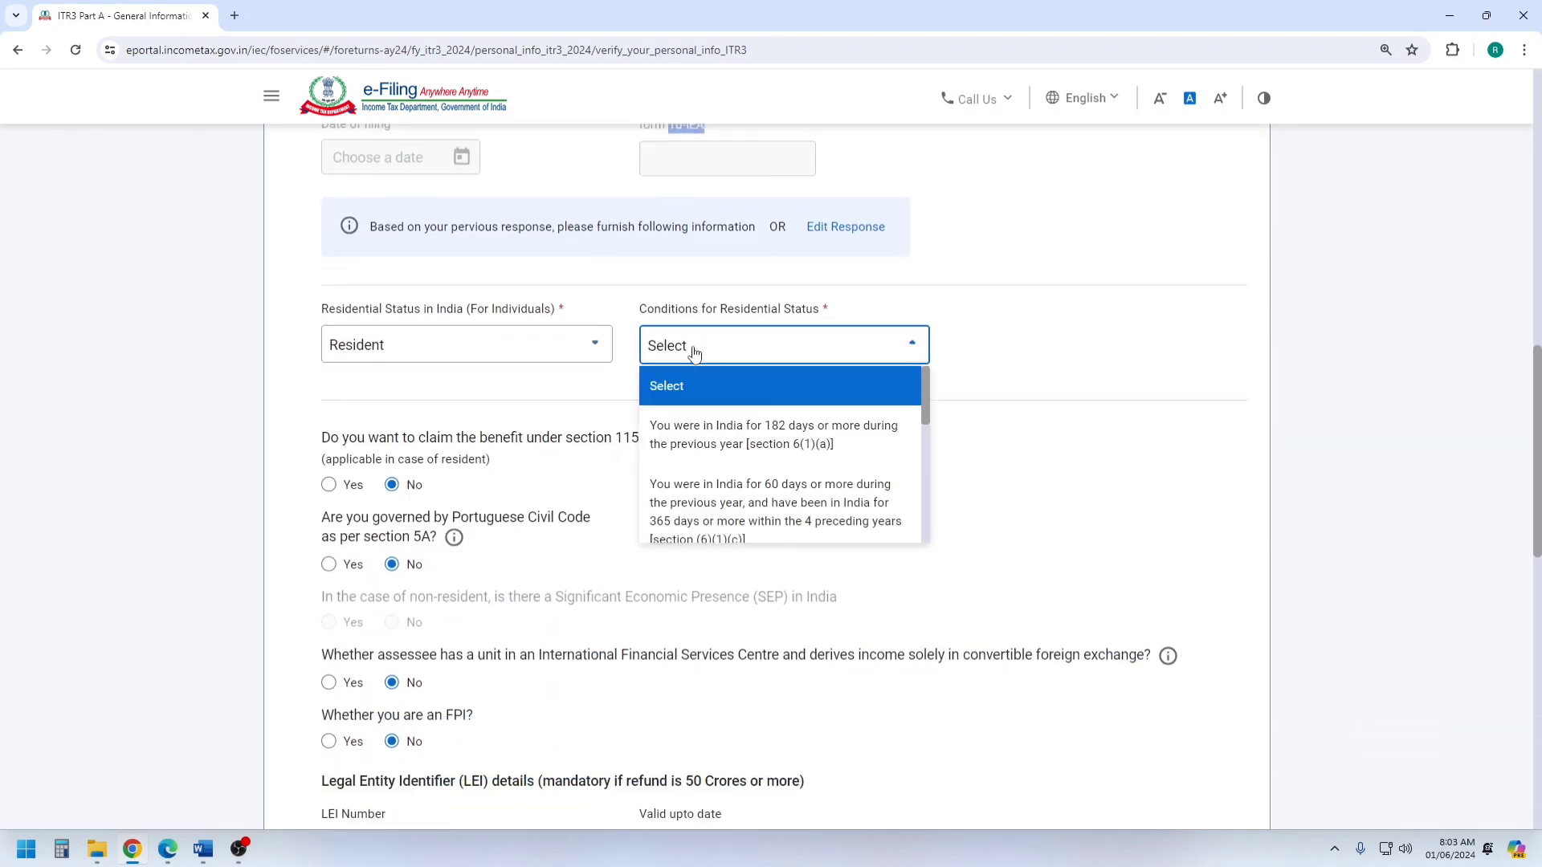
pyautogui.click(730, 425)
pyautogui.scroll(-1, 815, 345)
pyautogui.scroll(-1, 693, 333)
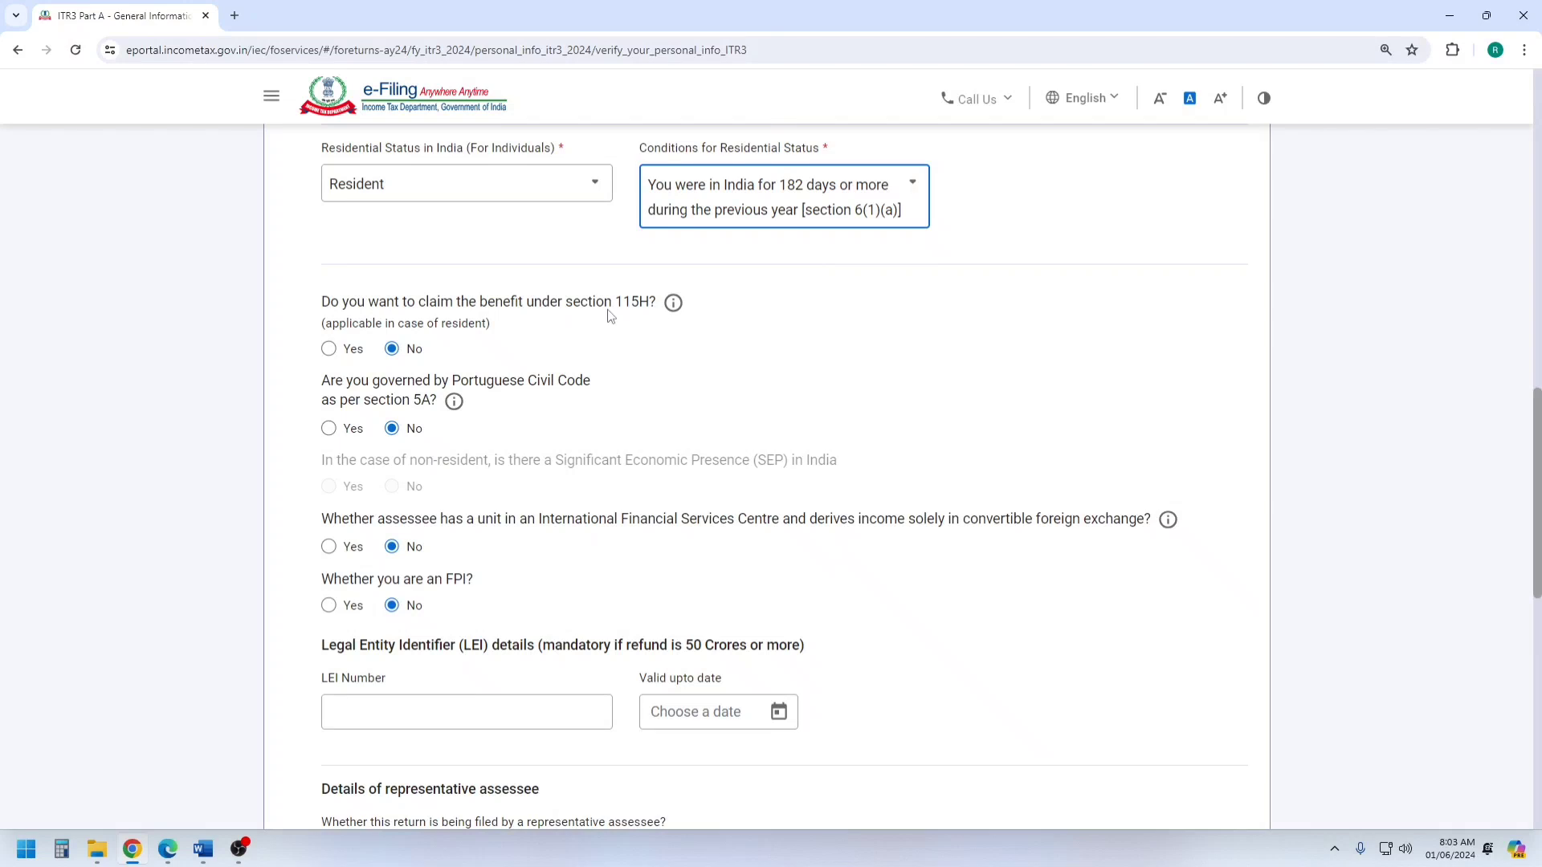
pyautogui.scroll(-1, 531, 376)
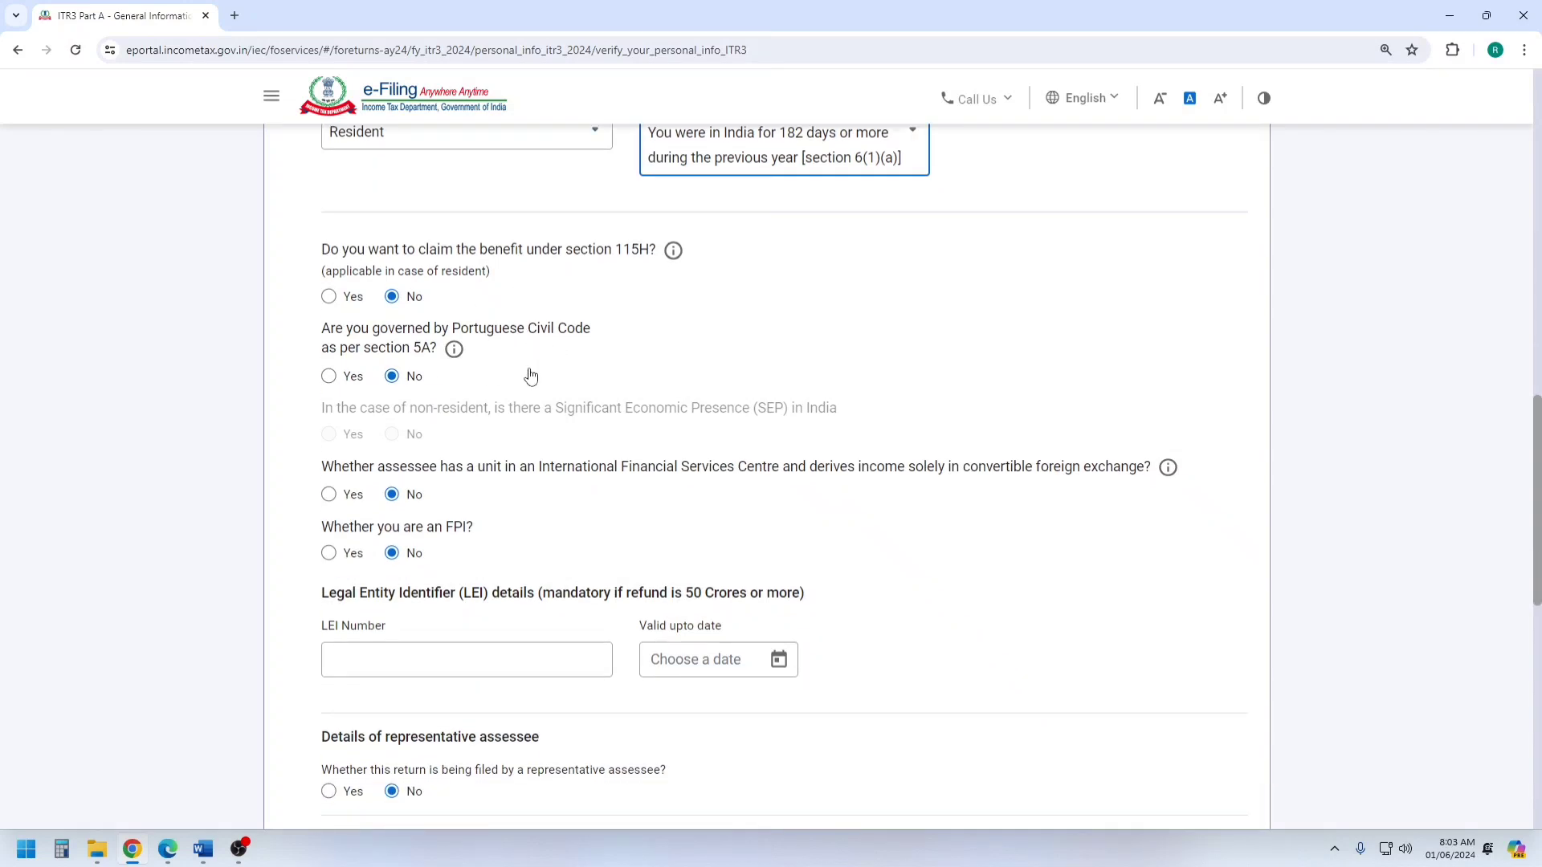
# Review the remaining Filing Section answers from section 115H through unlisted equity shares, and save the section.
pyautogui.scroll(-1, 531, 375)
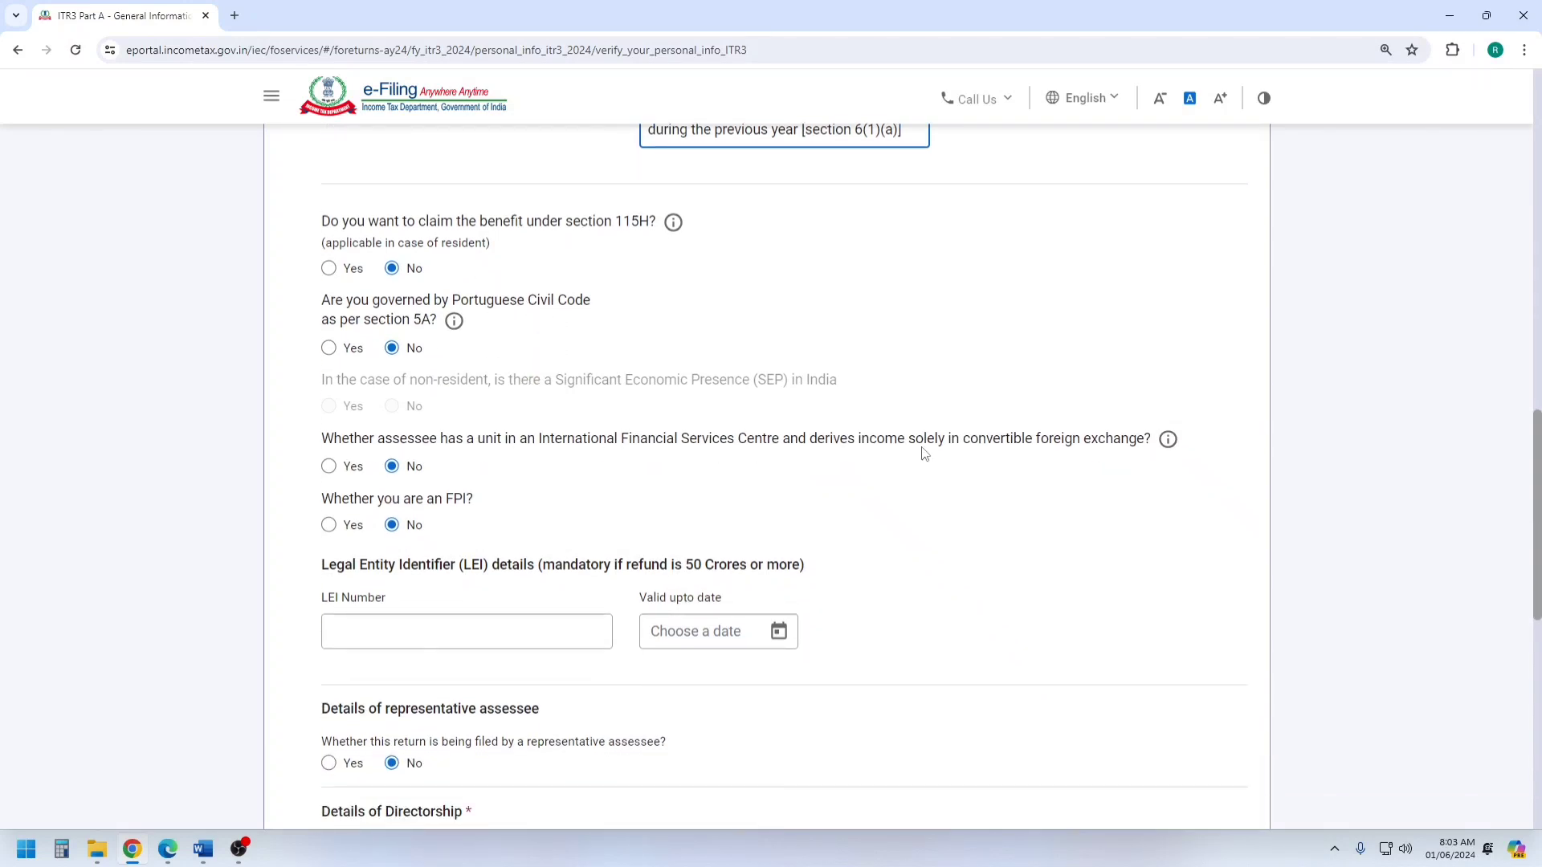
pyautogui.scroll(-2, 448, 482)
pyautogui.scroll(-2, 471, 340)
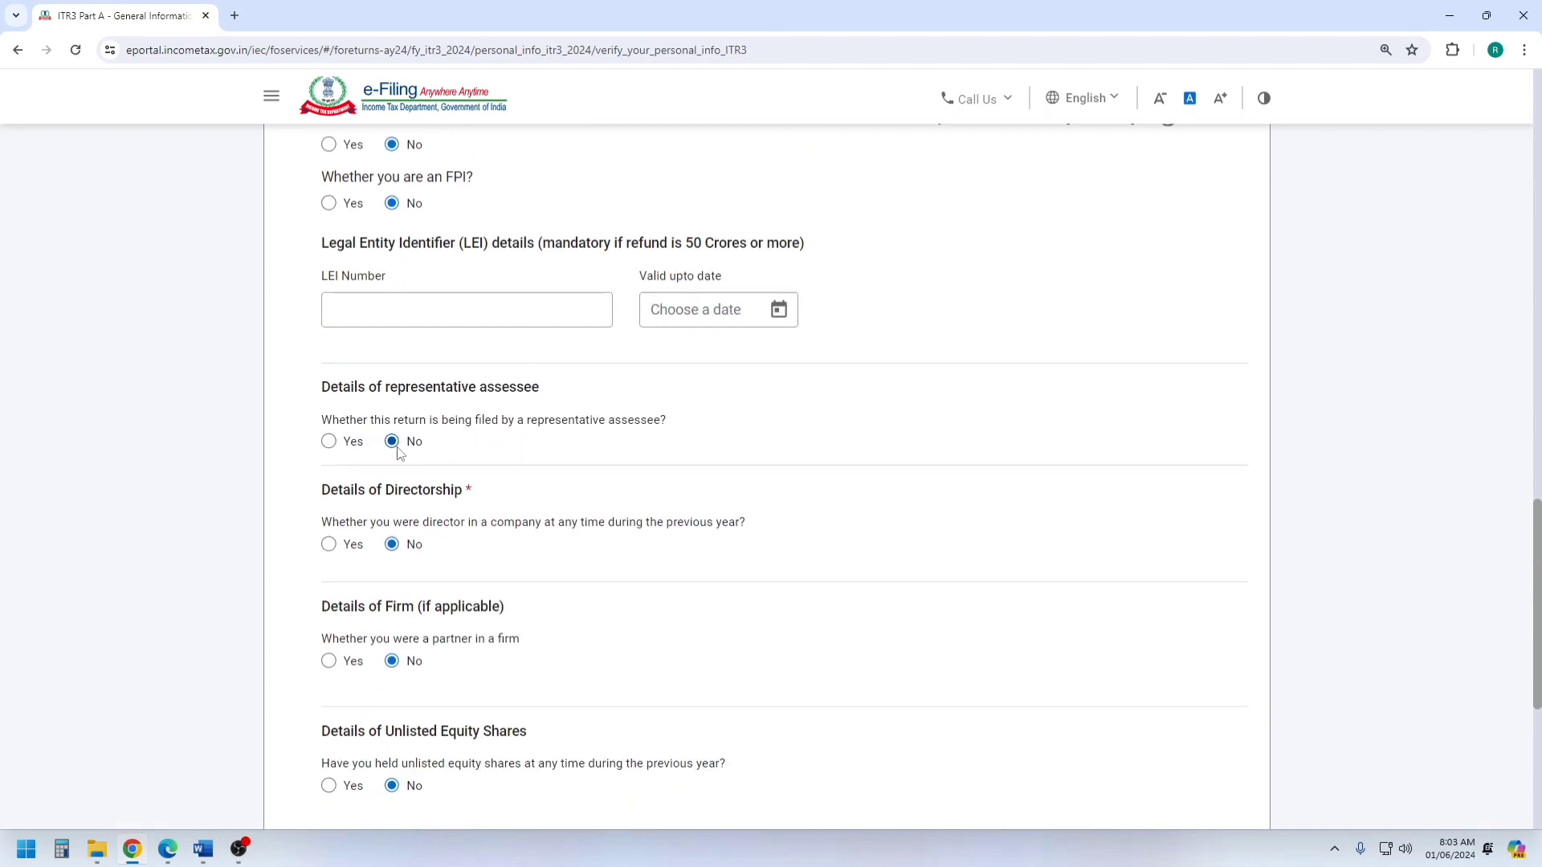
pyautogui.scroll(-2, 399, 454)
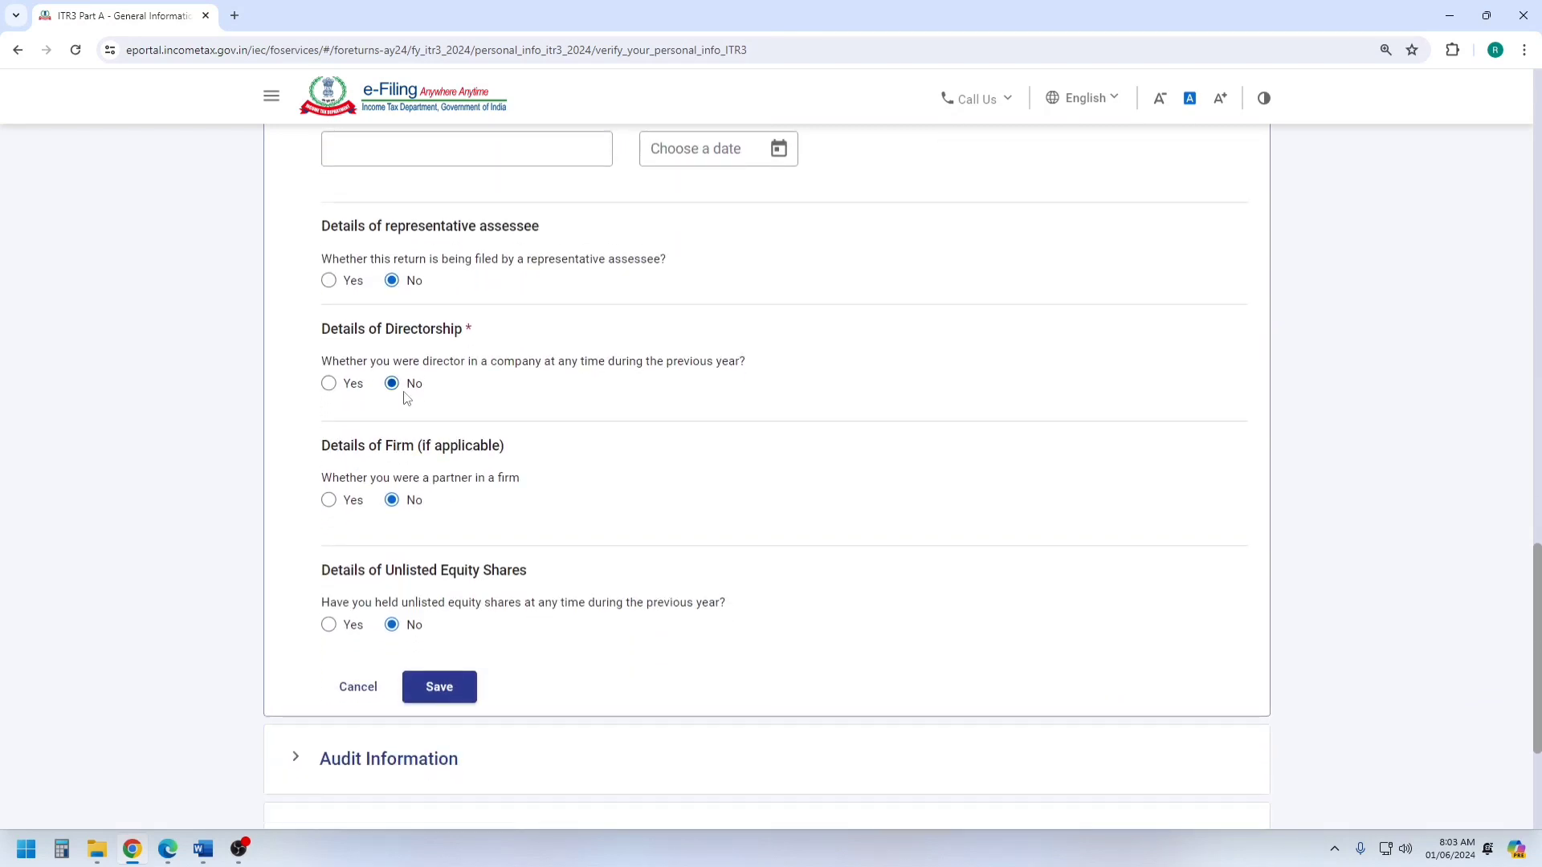
pyautogui.scroll(-1, 418, 506)
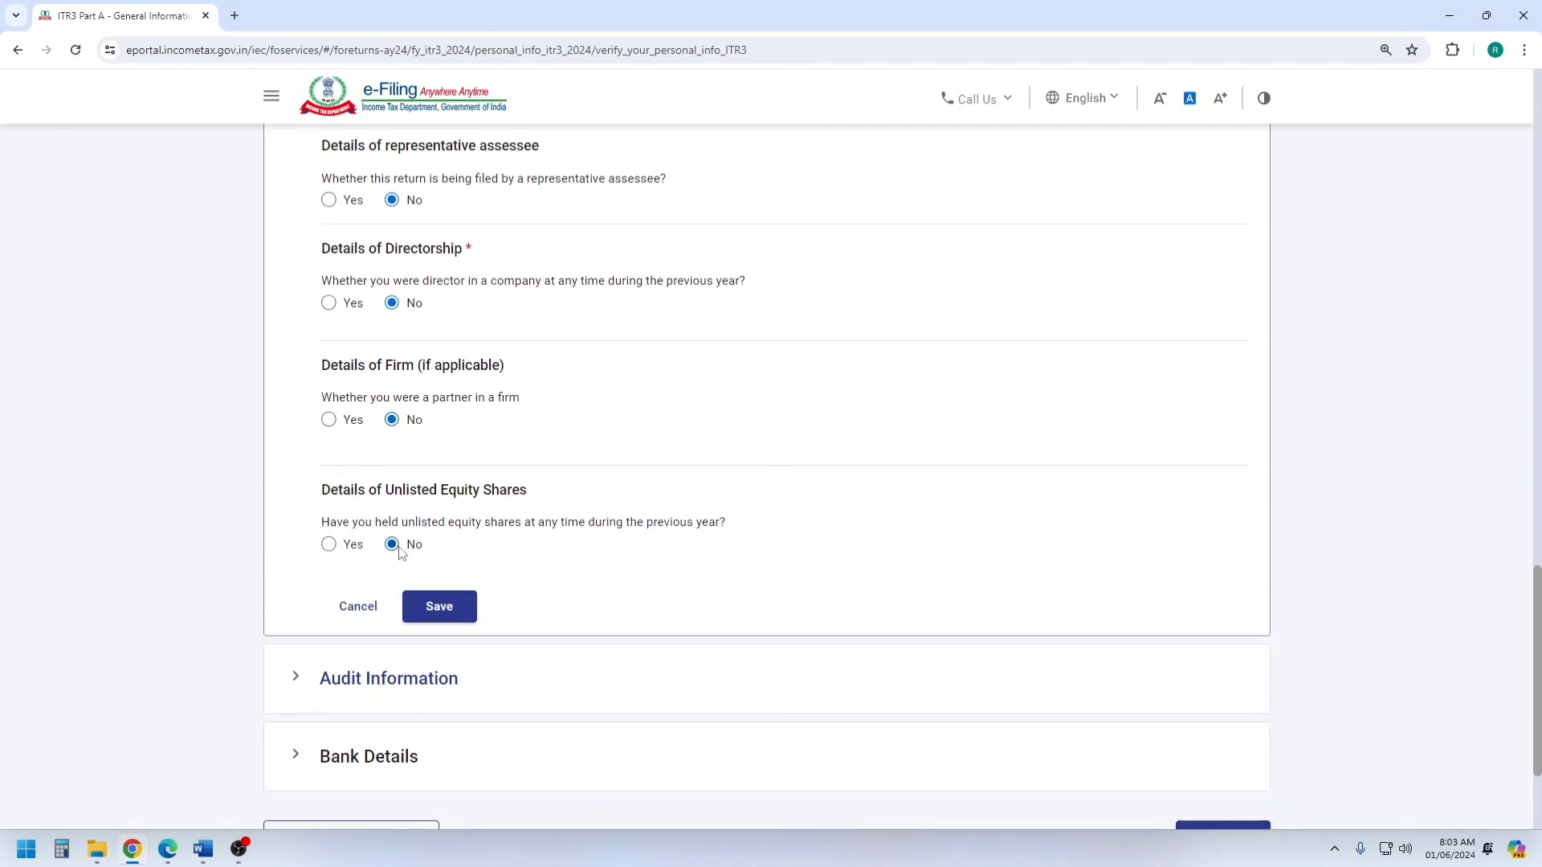
pyautogui.click(440, 612)
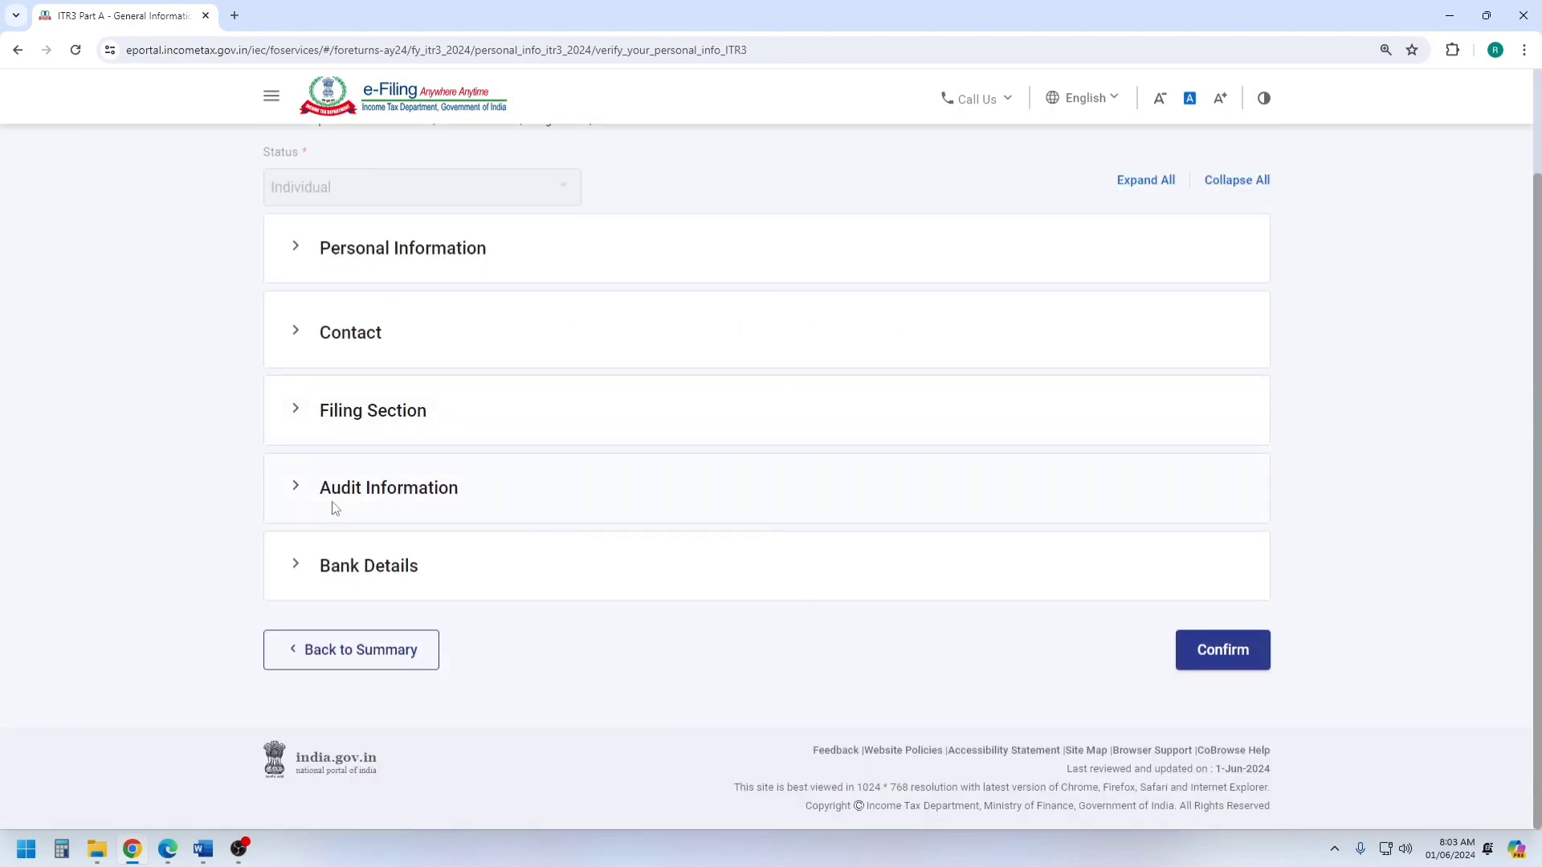
# Open Audit Information and show the help note for maintaining accounts under section 44AA.
pyautogui.click(343, 491)
pyautogui.scroll(-3, 610, 440)
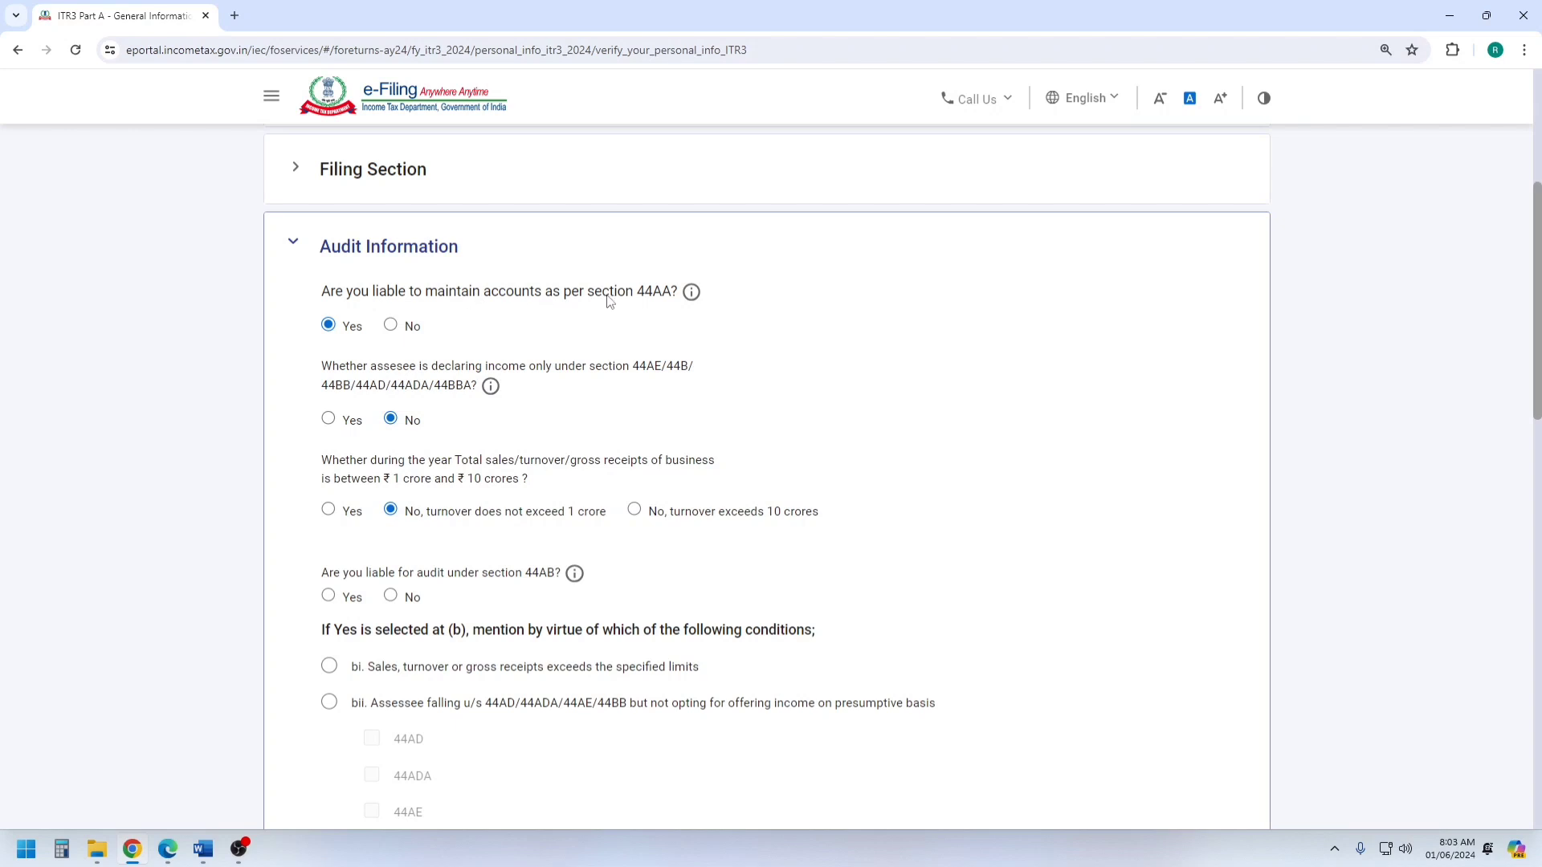
pyautogui.click(690, 294)
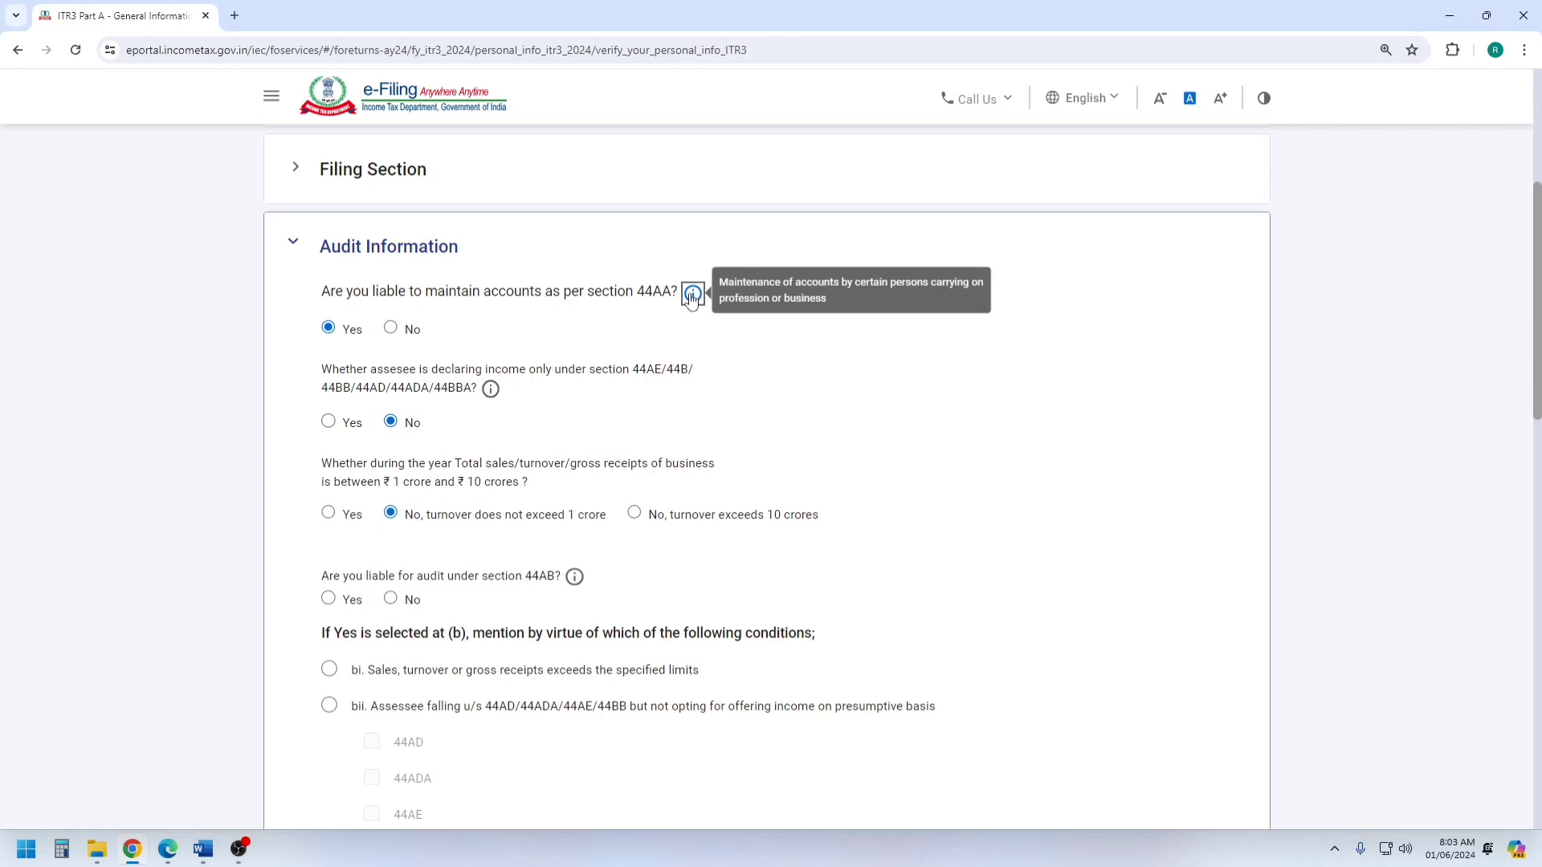
# Switch to the CA-SHARMA Word document to check the job work income and financial statements, and return to the ITR-3 form in Chrome.
pyautogui.moveTo(204, 849)
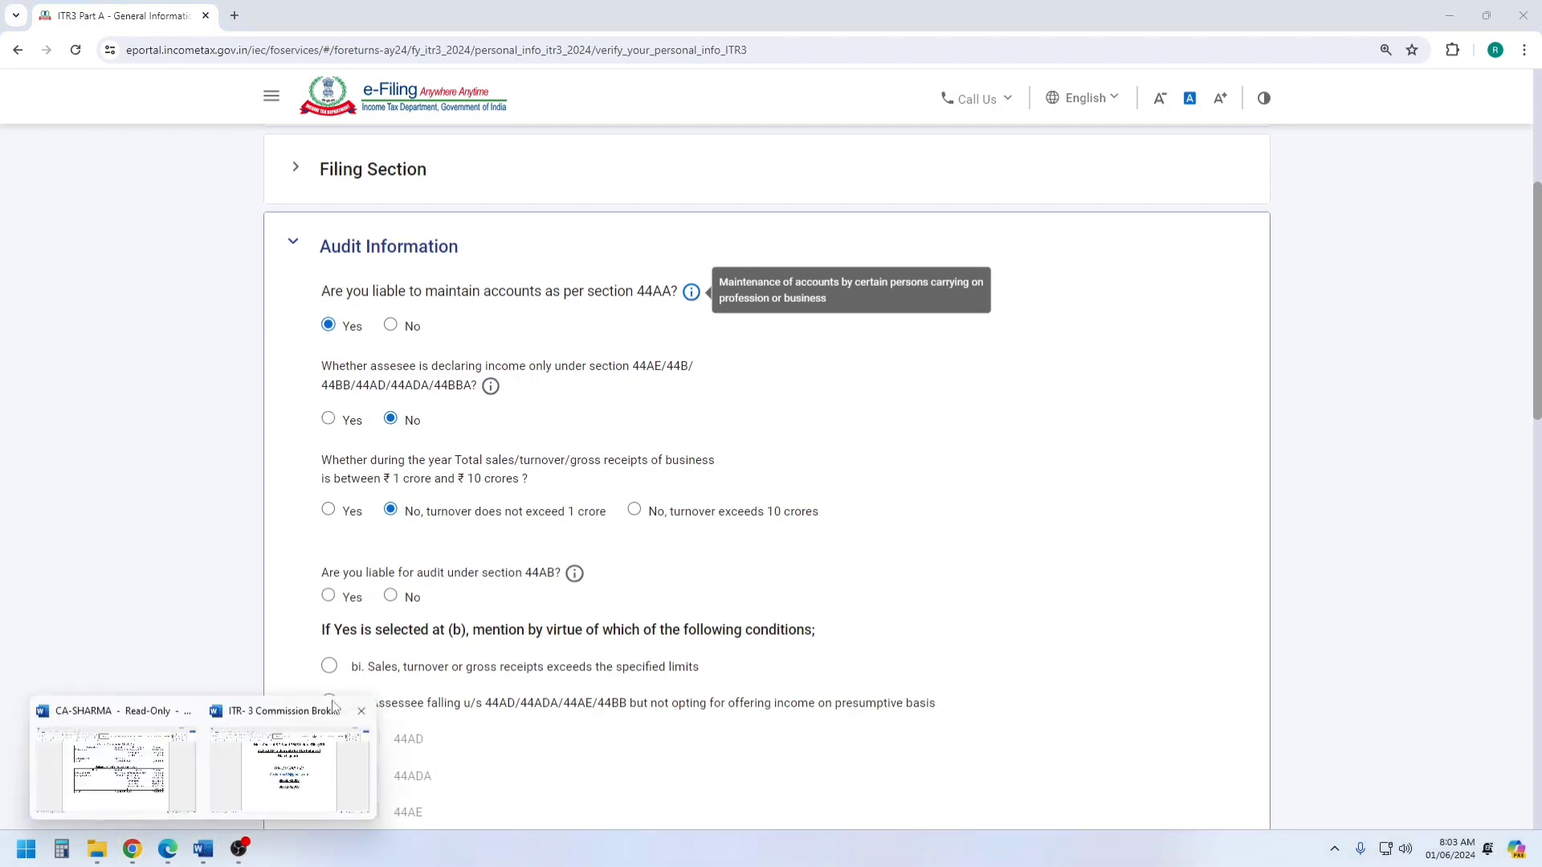
pyautogui.click(194, 771)
pyautogui.scroll(6, 785, 487)
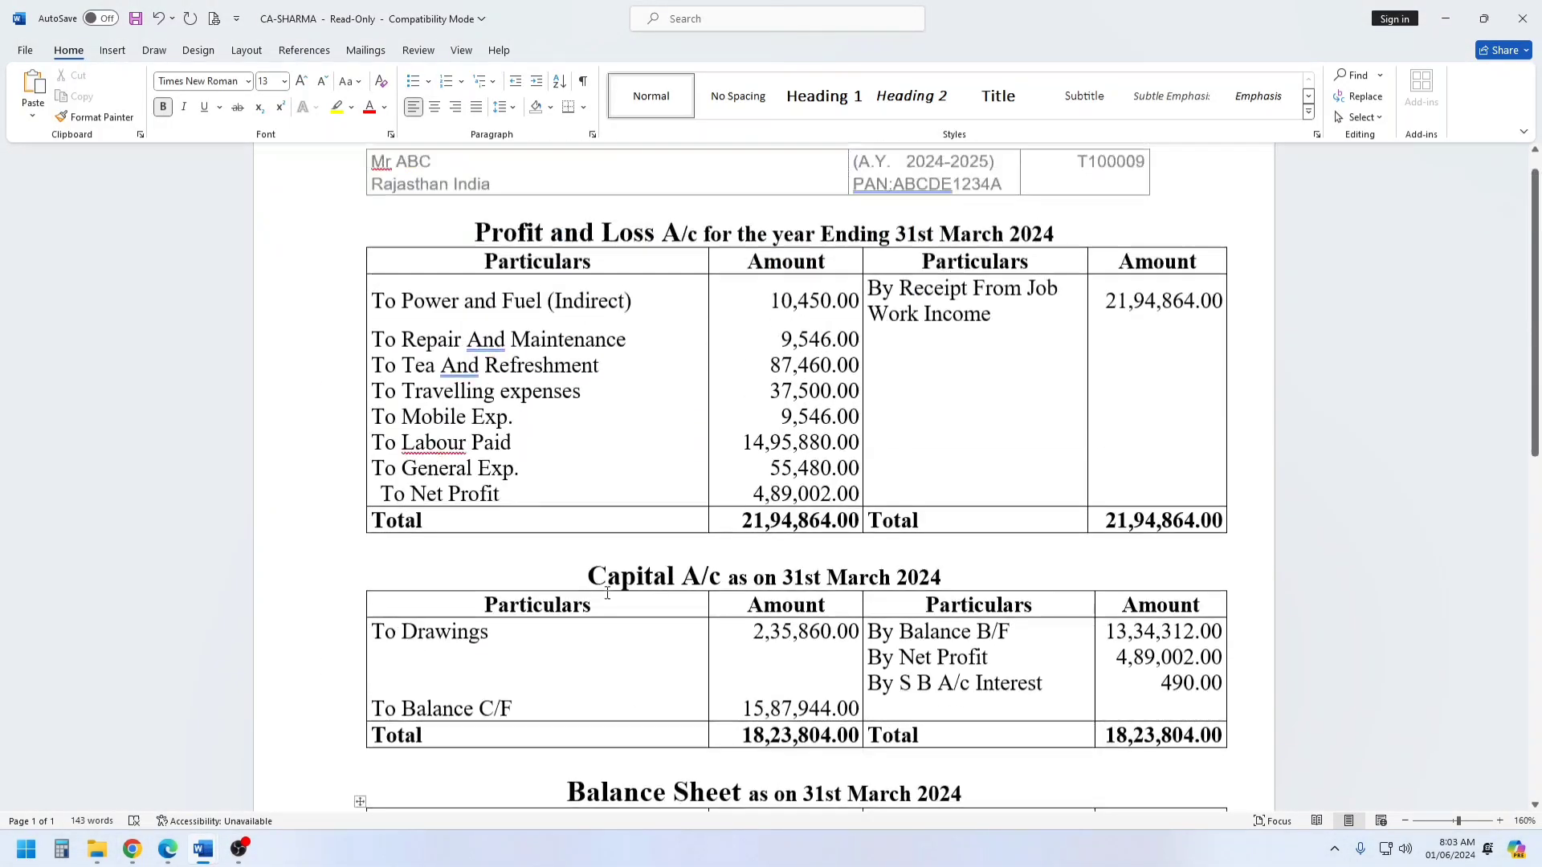
pyautogui.moveTo(873, 366); pyautogui.dragTo(991, 393)
pyautogui.scroll(-4, 623, 540)
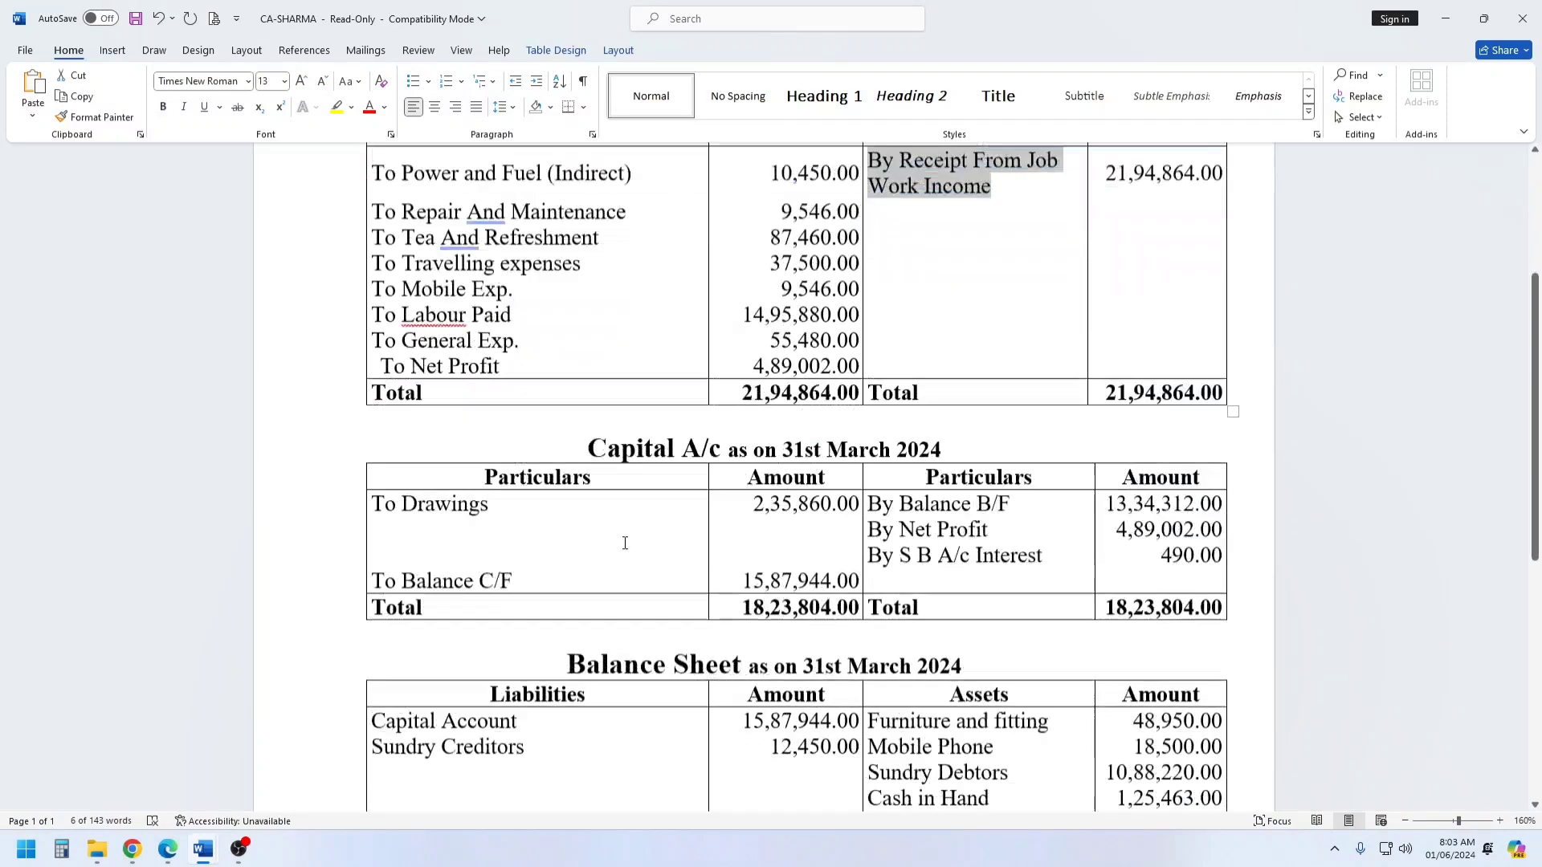
pyautogui.click(132, 848)
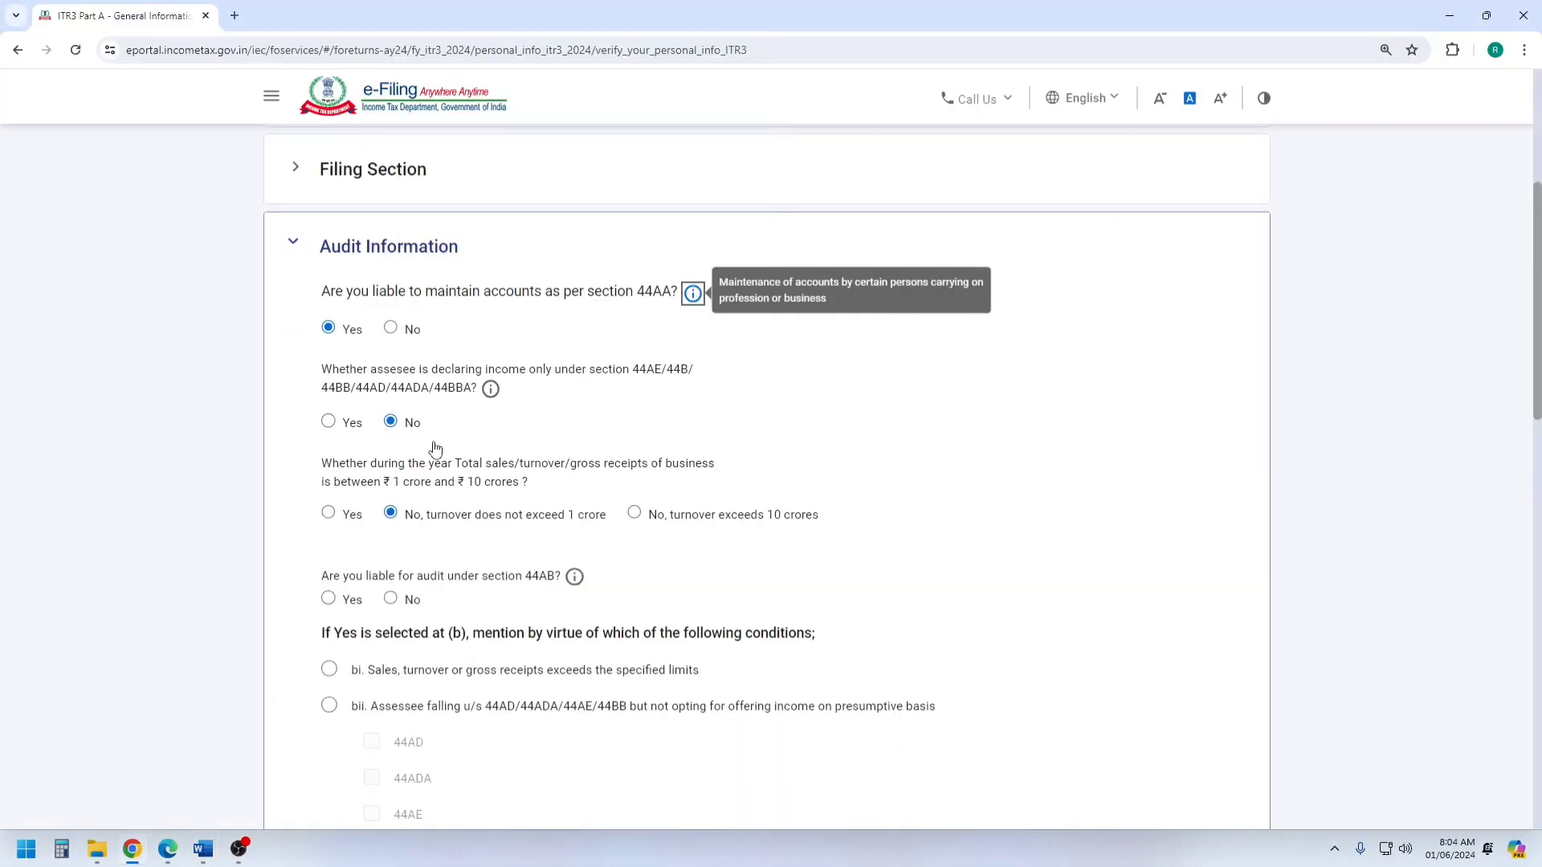
# Try "No" for liability to maintain accounts under section 44AA, restore "Yes", and read the ₹ 1 crore to ₹ 10 crores turnover question.
pyautogui.click(391, 328)
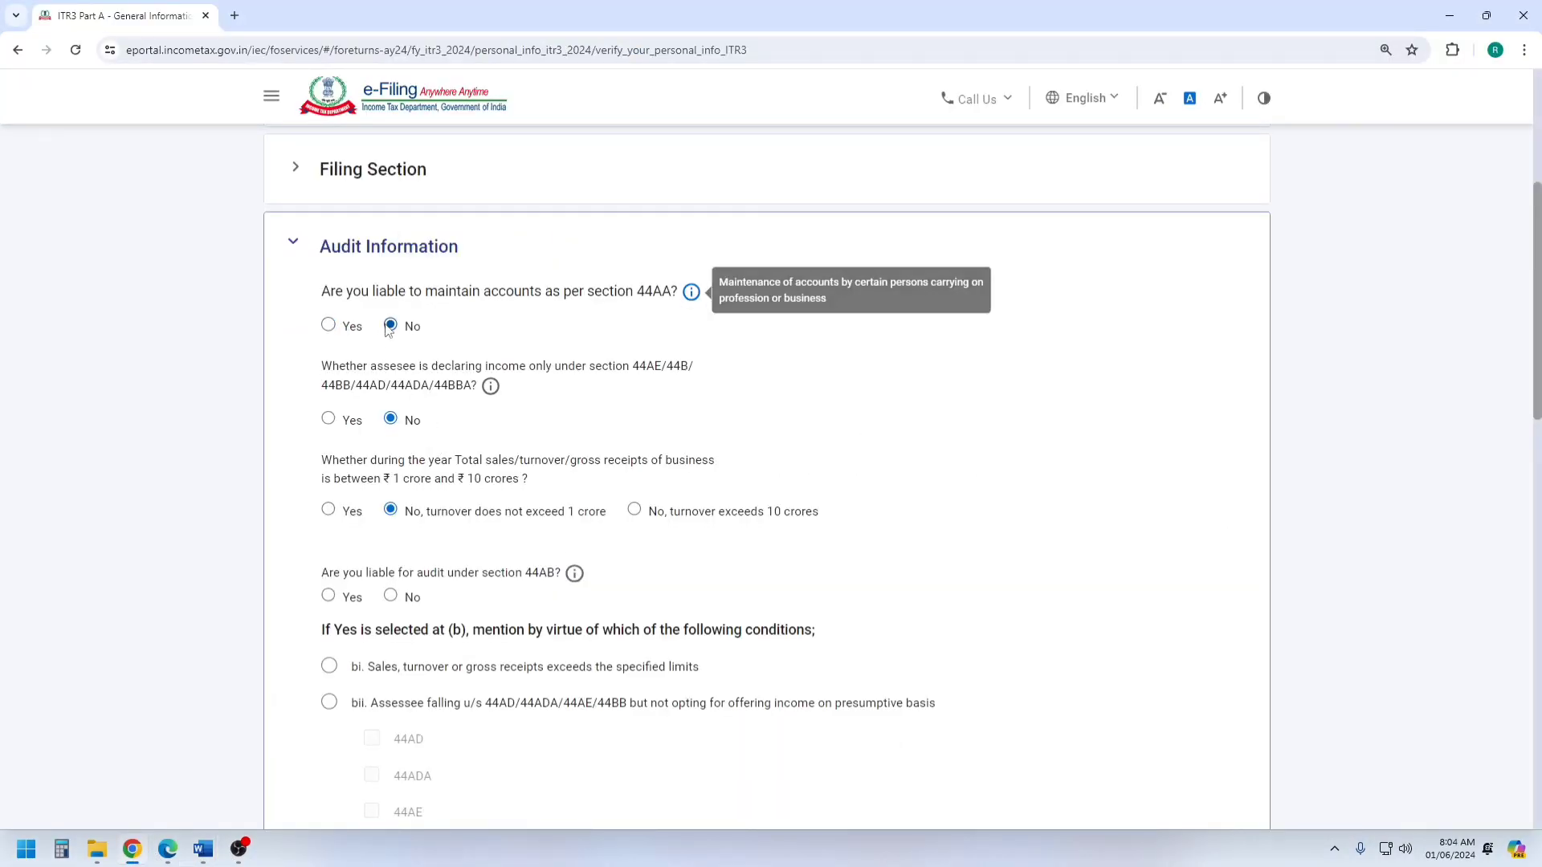
pyautogui.click(328, 327)
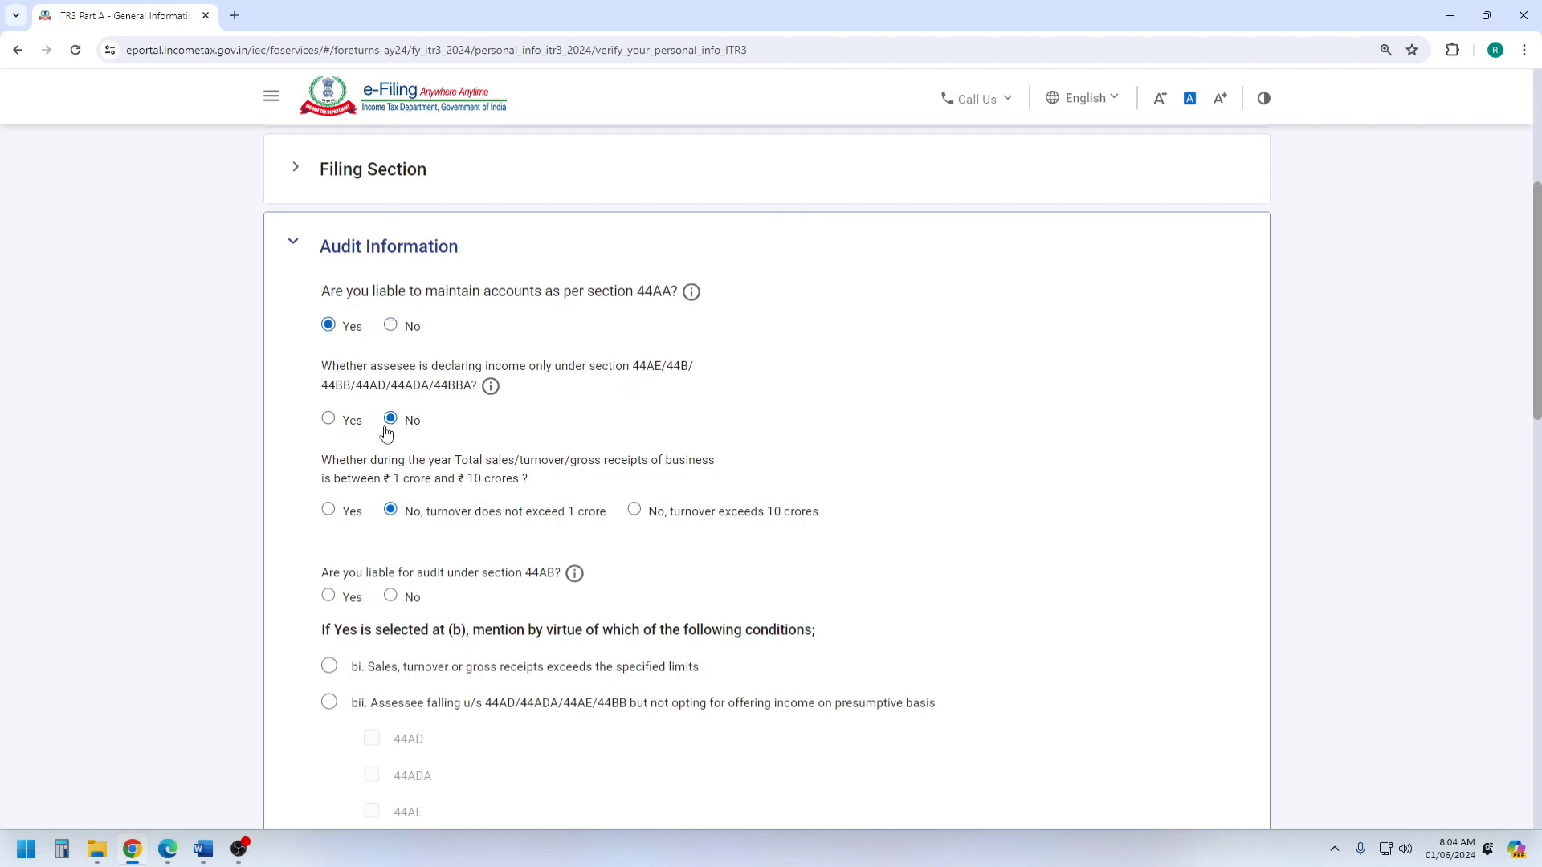
pyautogui.scroll(-2, 395, 426)
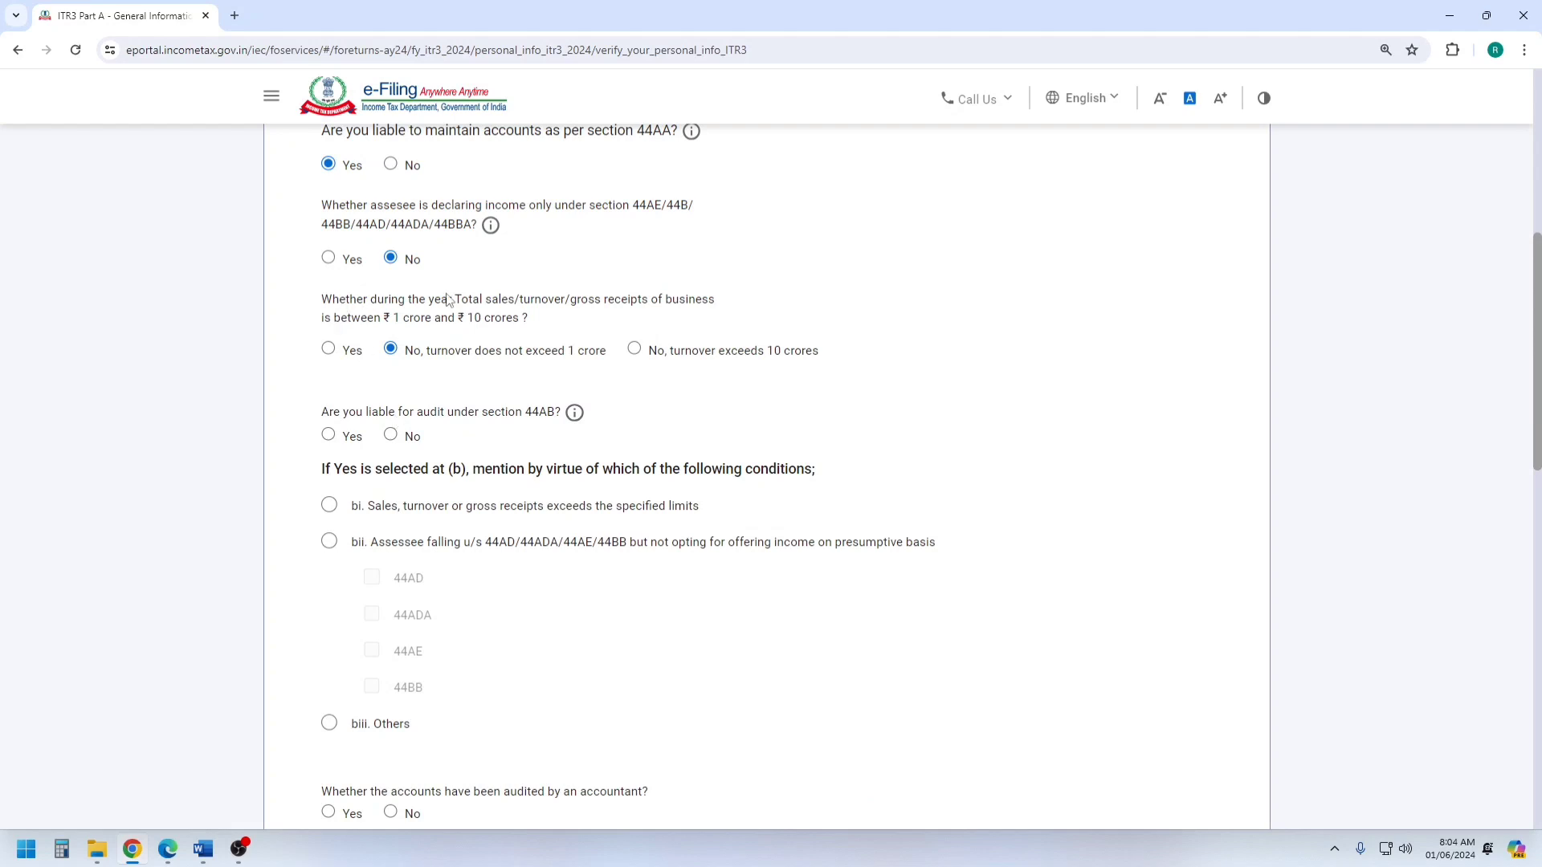
pyautogui.moveTo(381, 319); pyautogui.dragTo(513, 321)
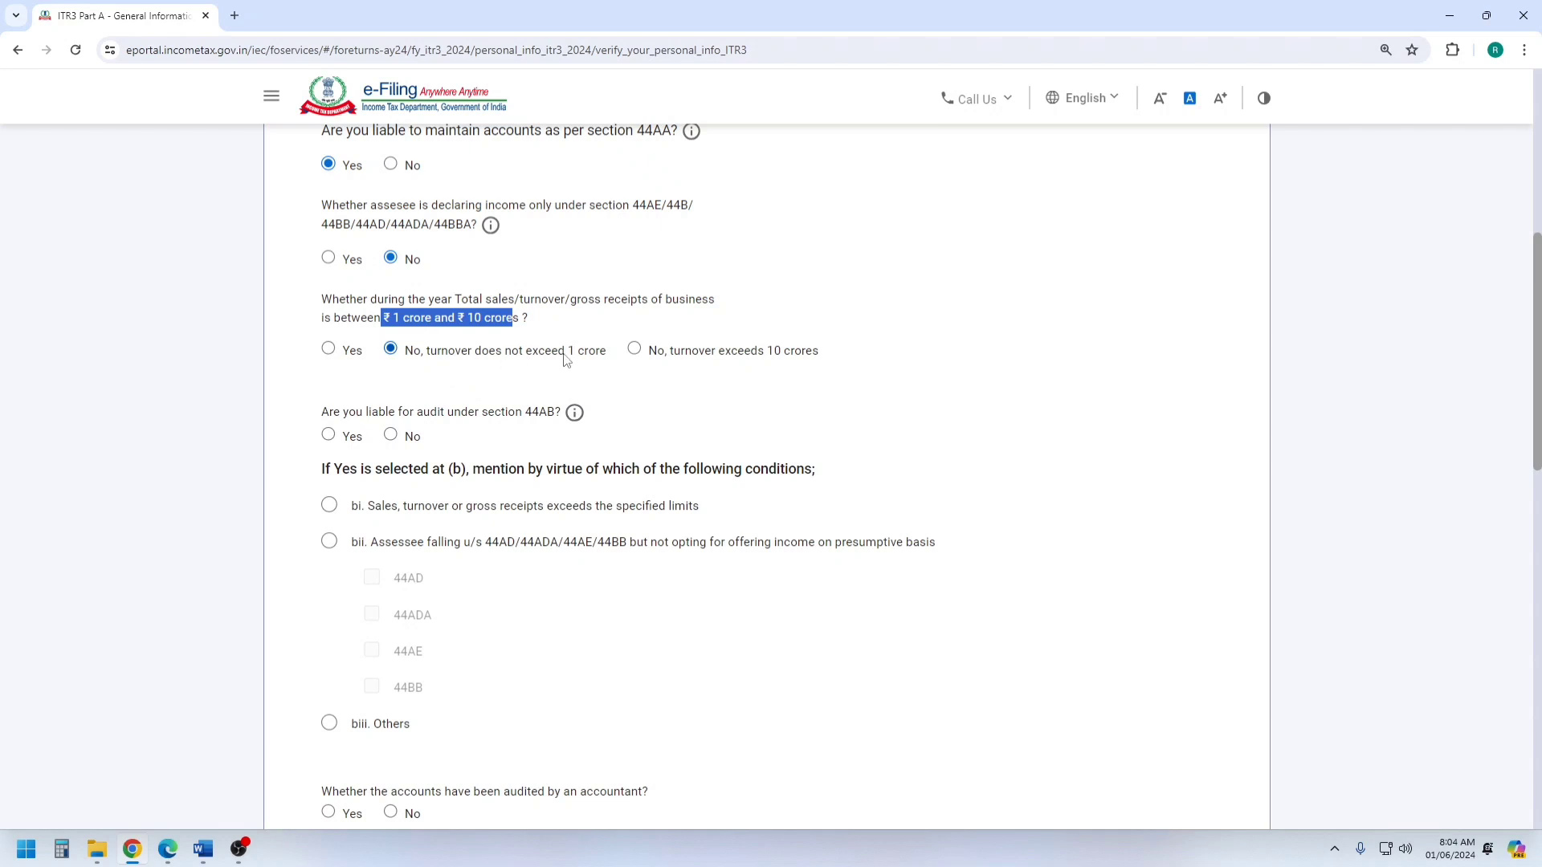
# Answer "No" to audit liability under section 44AB and to furnishing any other audit report, and save Audit Information.
pyautogui.scroll(-1, 591, 361)
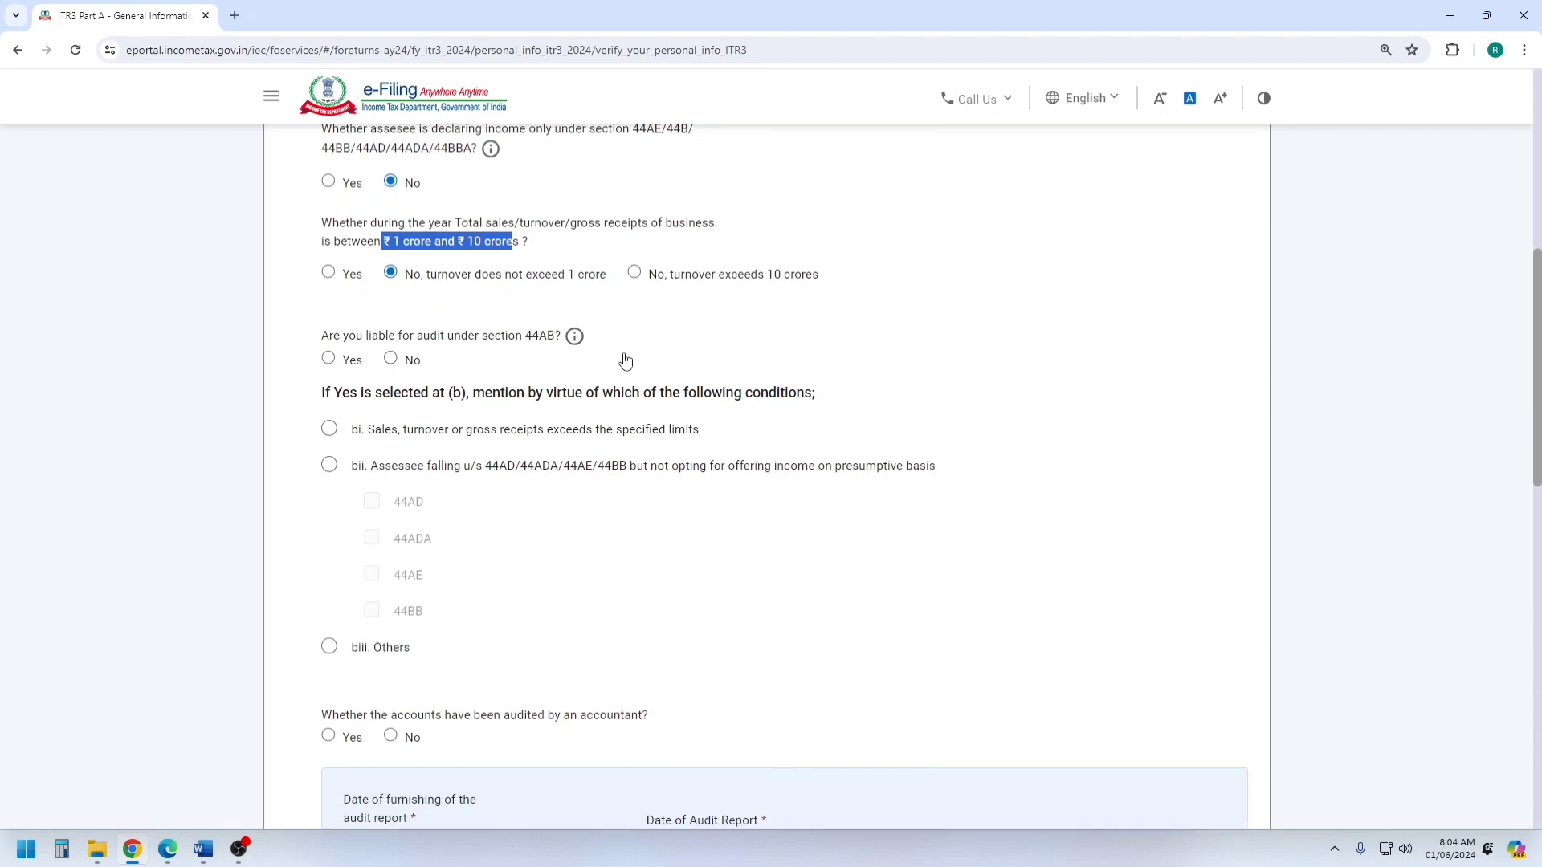
pyautogui.click(391, 355)
pyautogui.scroll(-2, 522, 341)
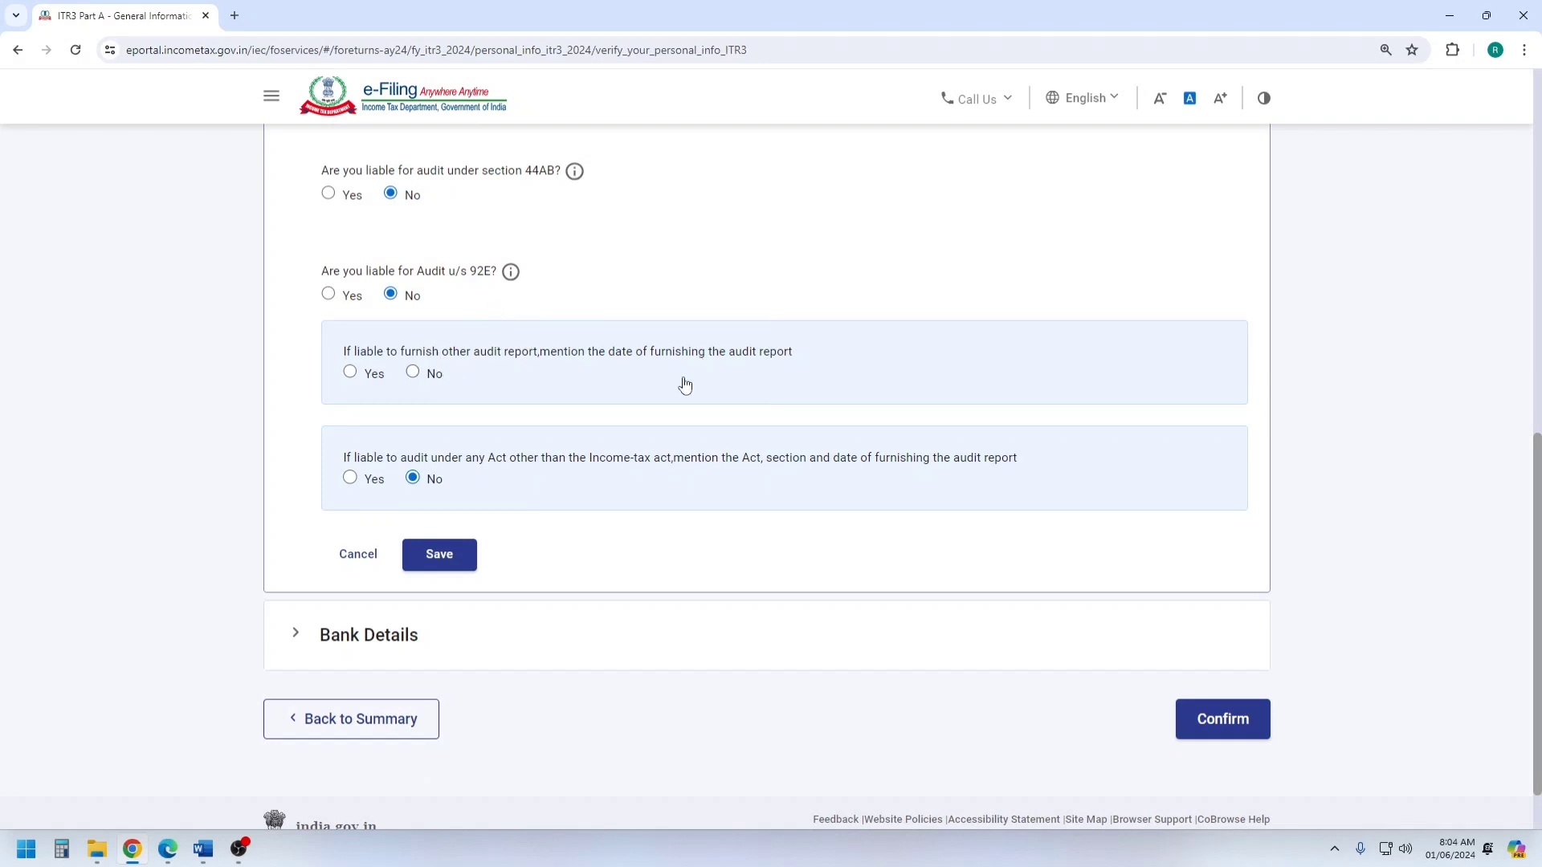
pyautogui.click(441, 561)
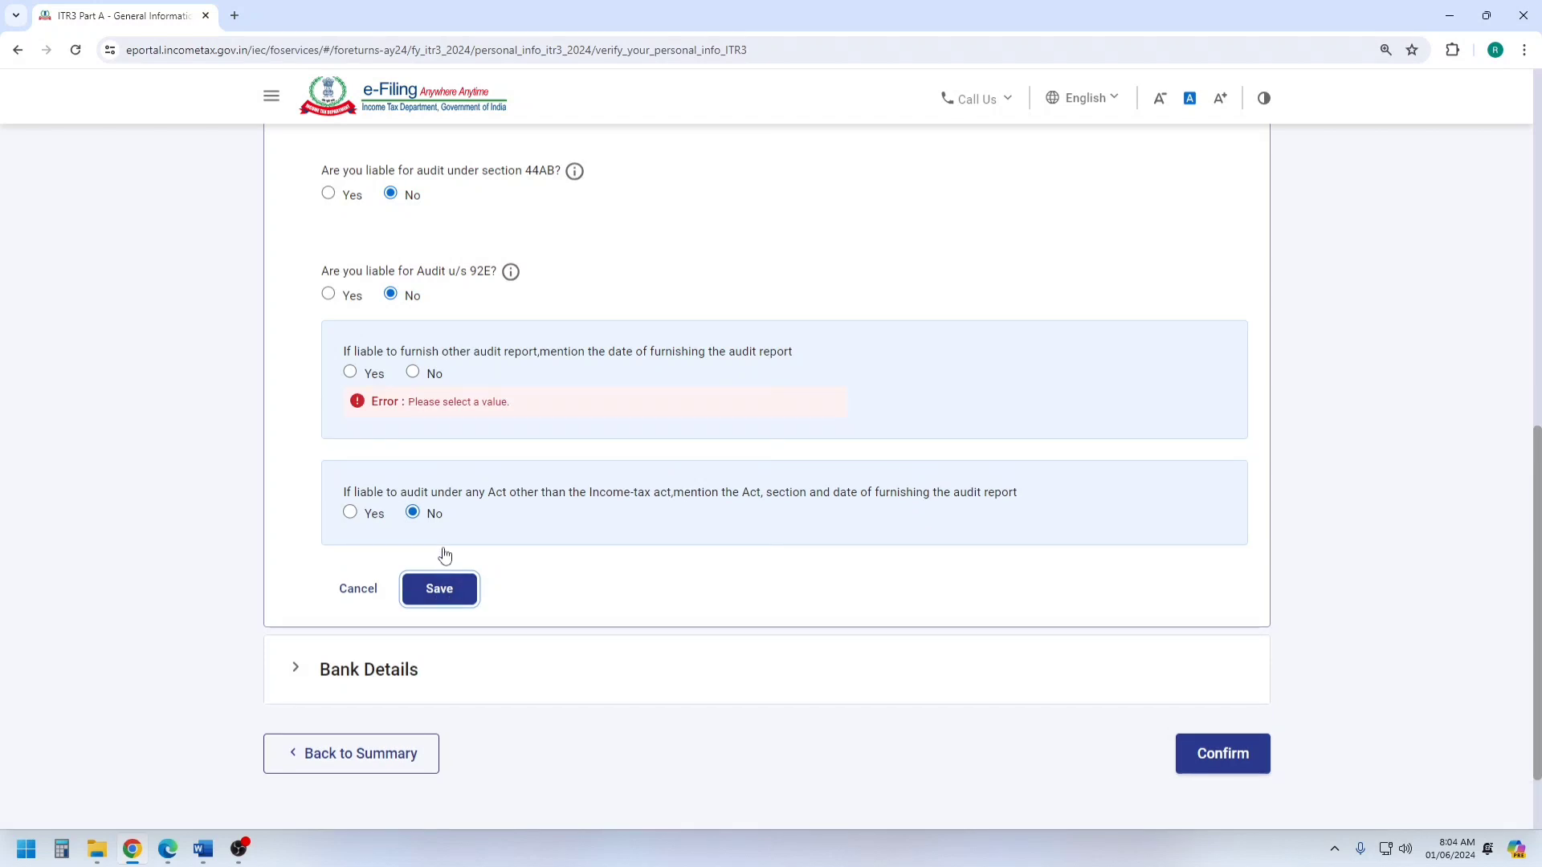
pyautogui.click(413, 372)
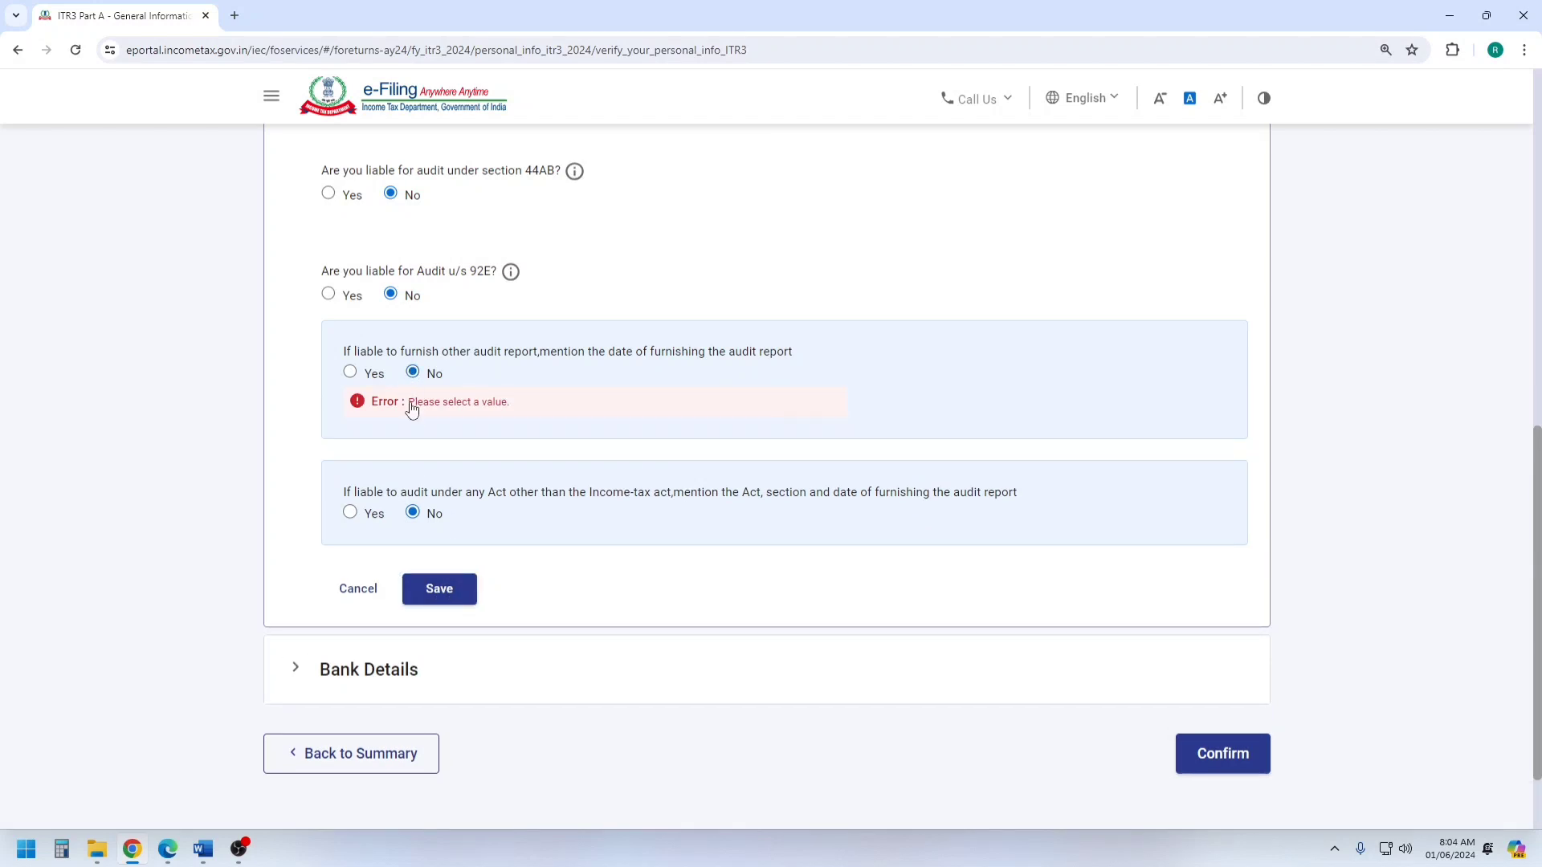
pyautogui.click(437, 595)
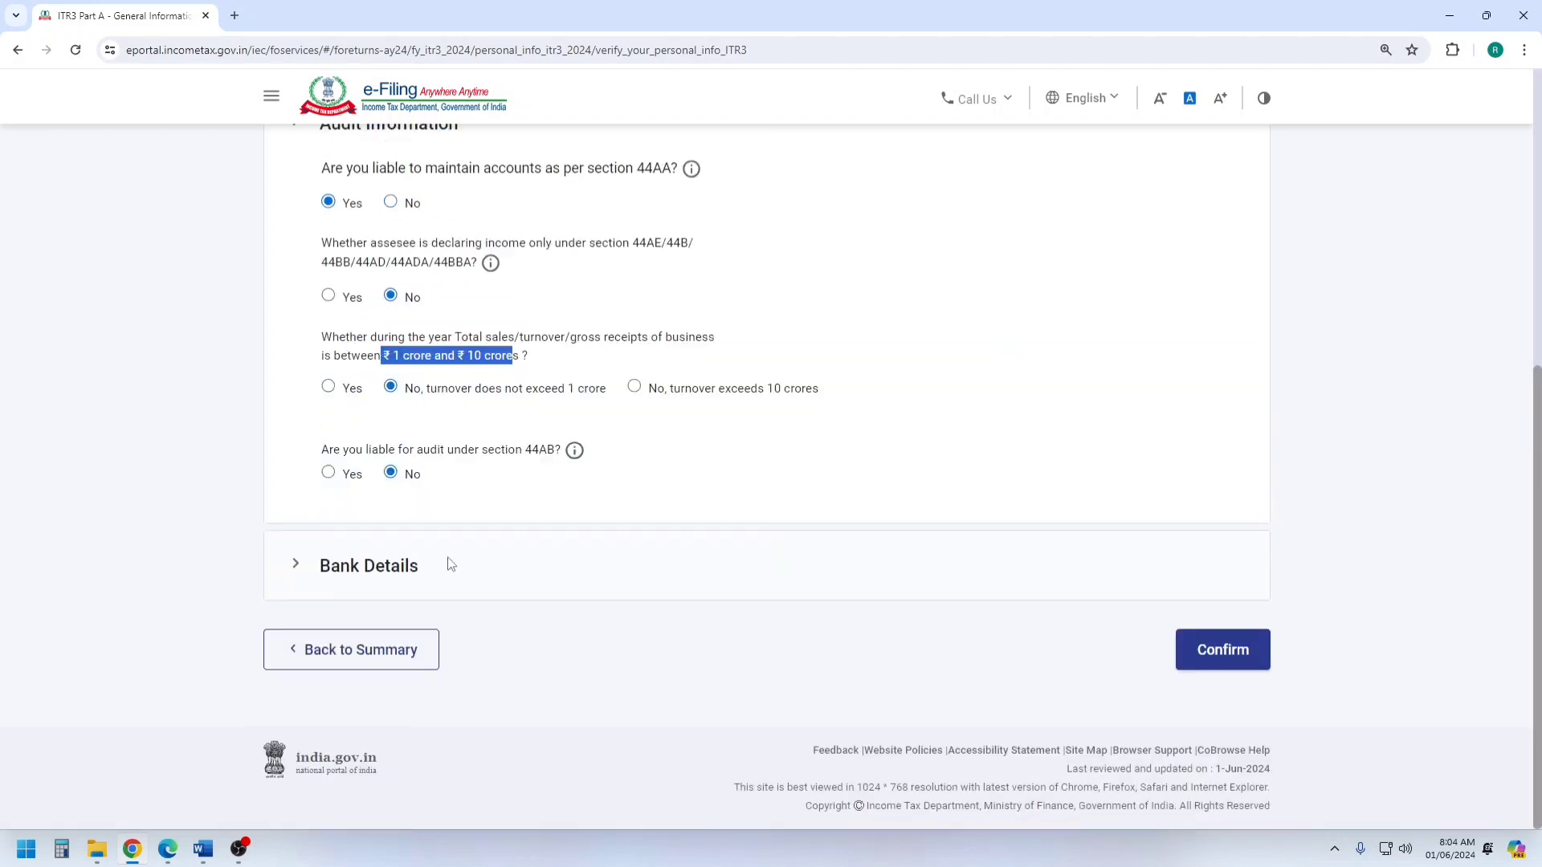
# Check the Bank Details and confirm Part A - General, and open the Nature of Business schedule.
pyautogui.click(385, 570)
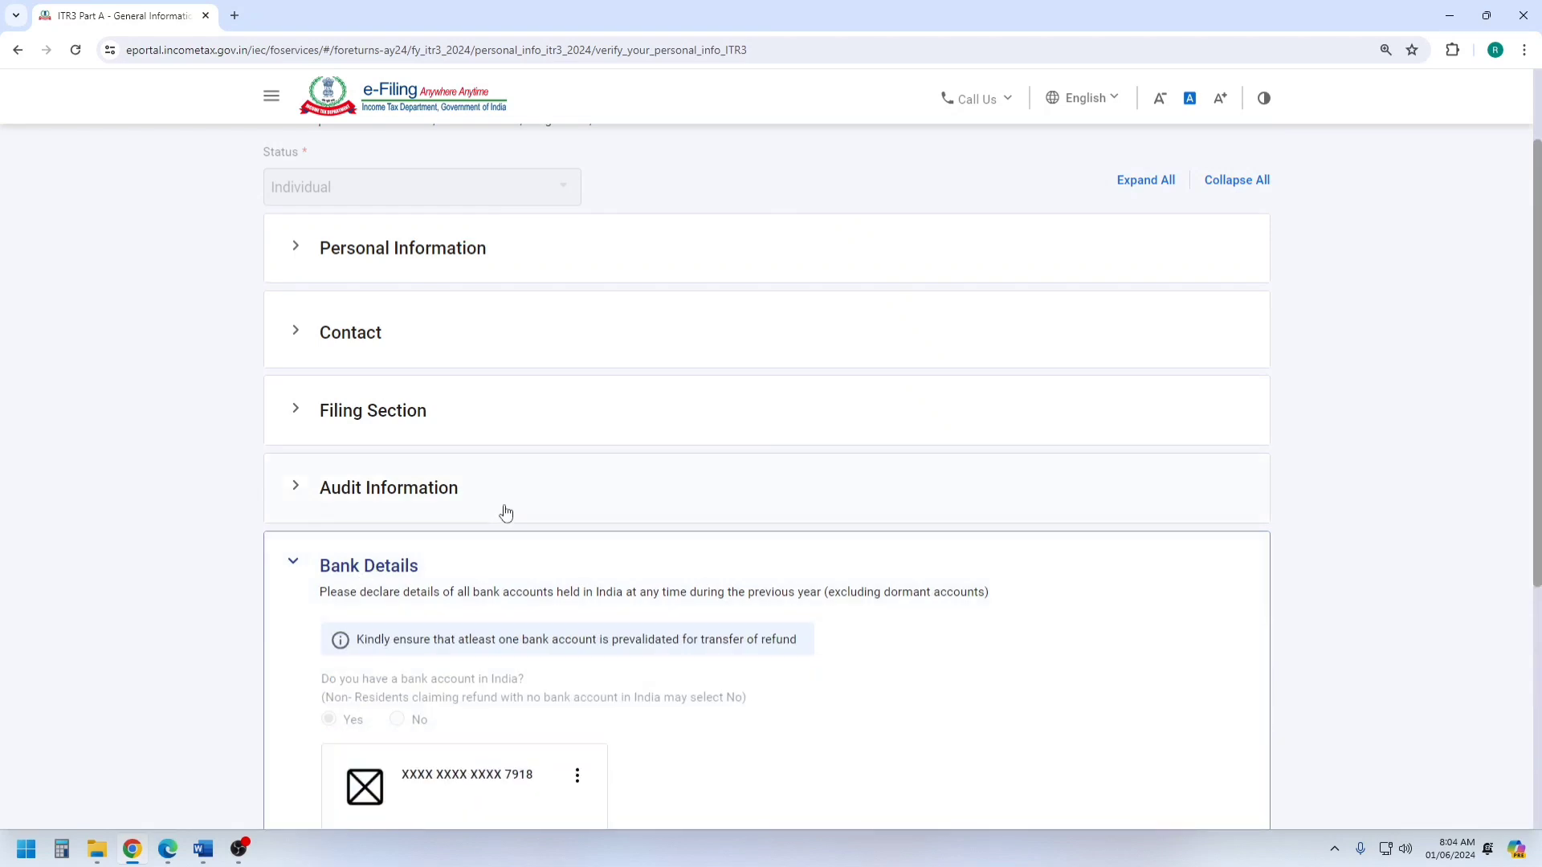
pyautogui.scroll(-3, 511, 510)
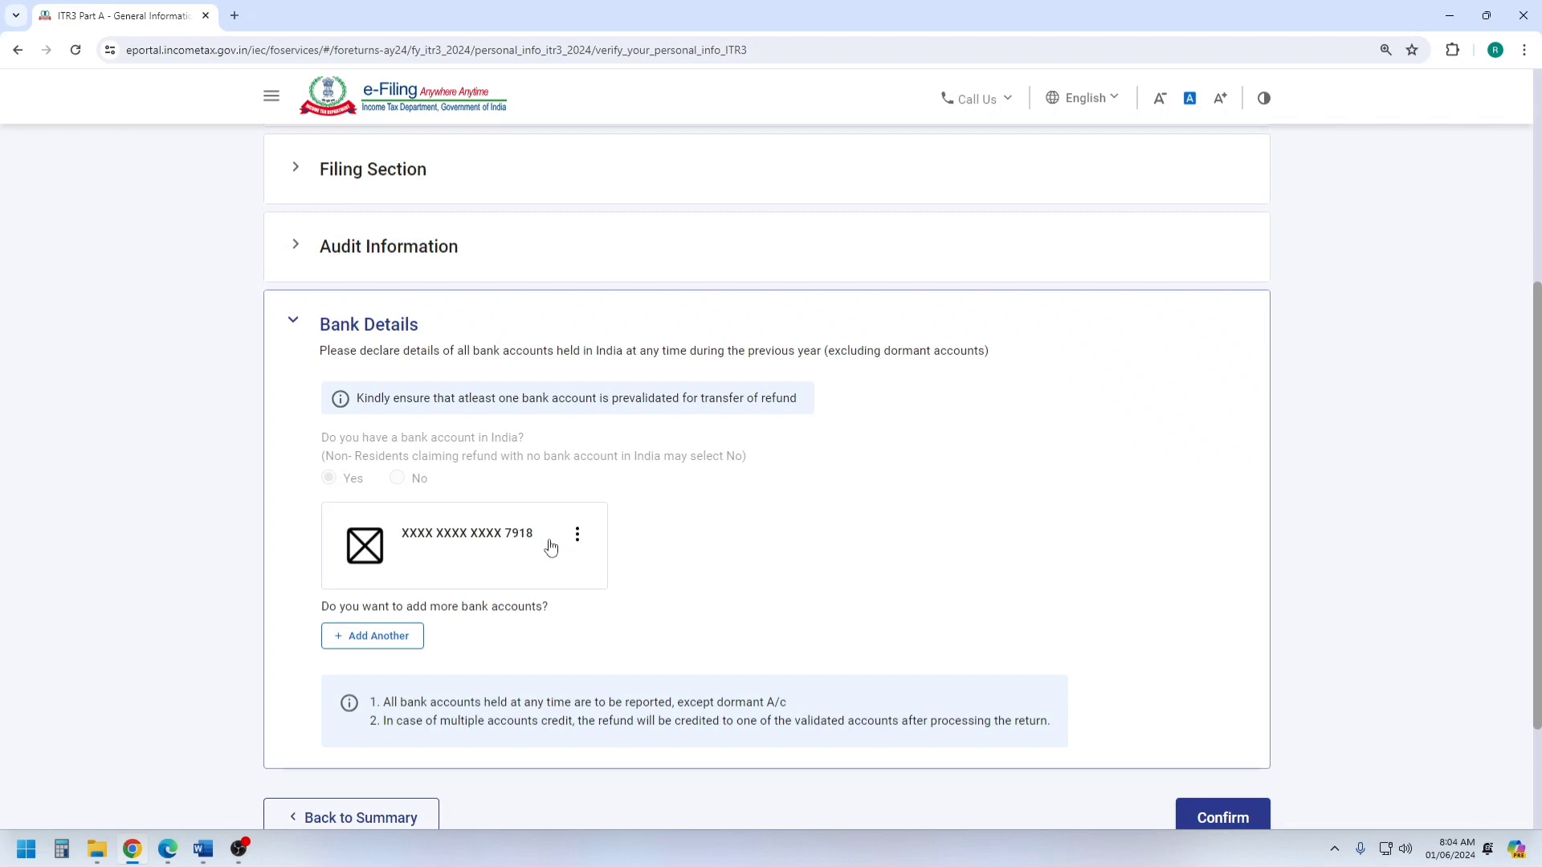
pyautogui.click(1221, 818)
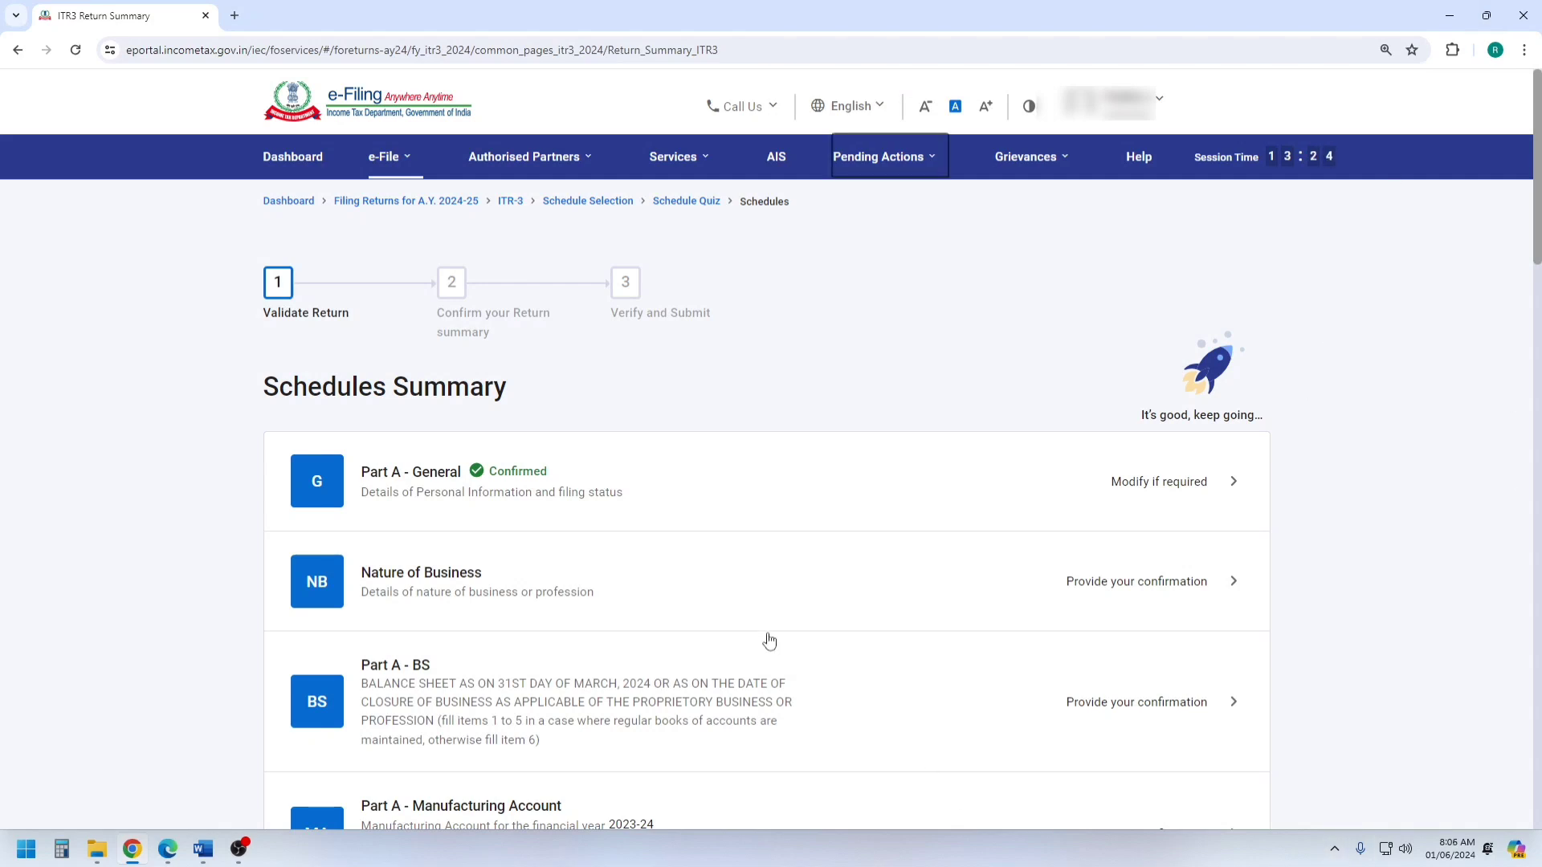
pyautogui.click(423, 578)
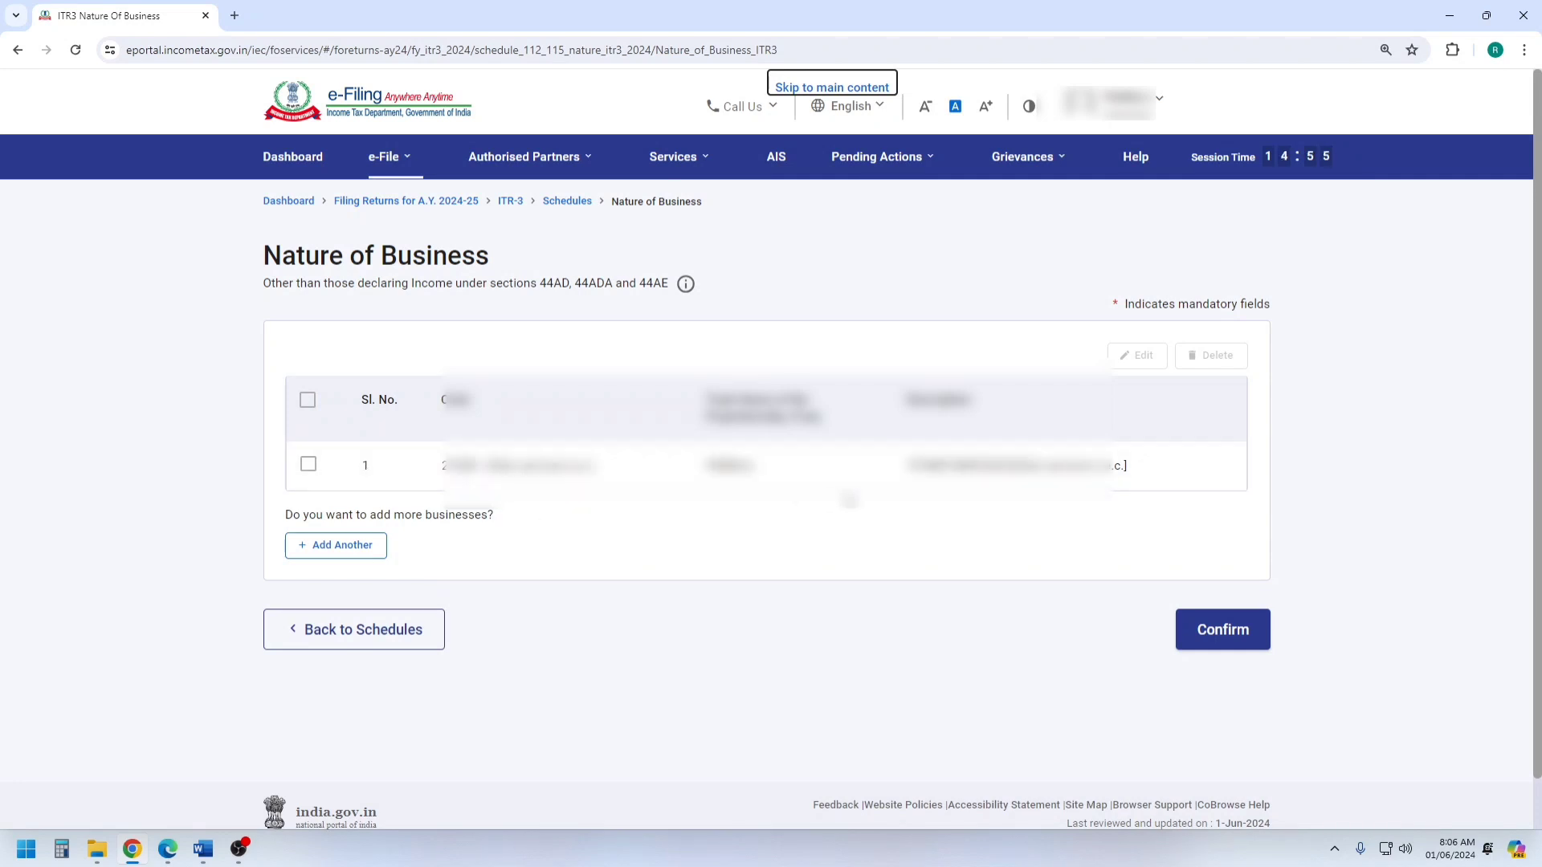
pyautogui.click(346, 546)
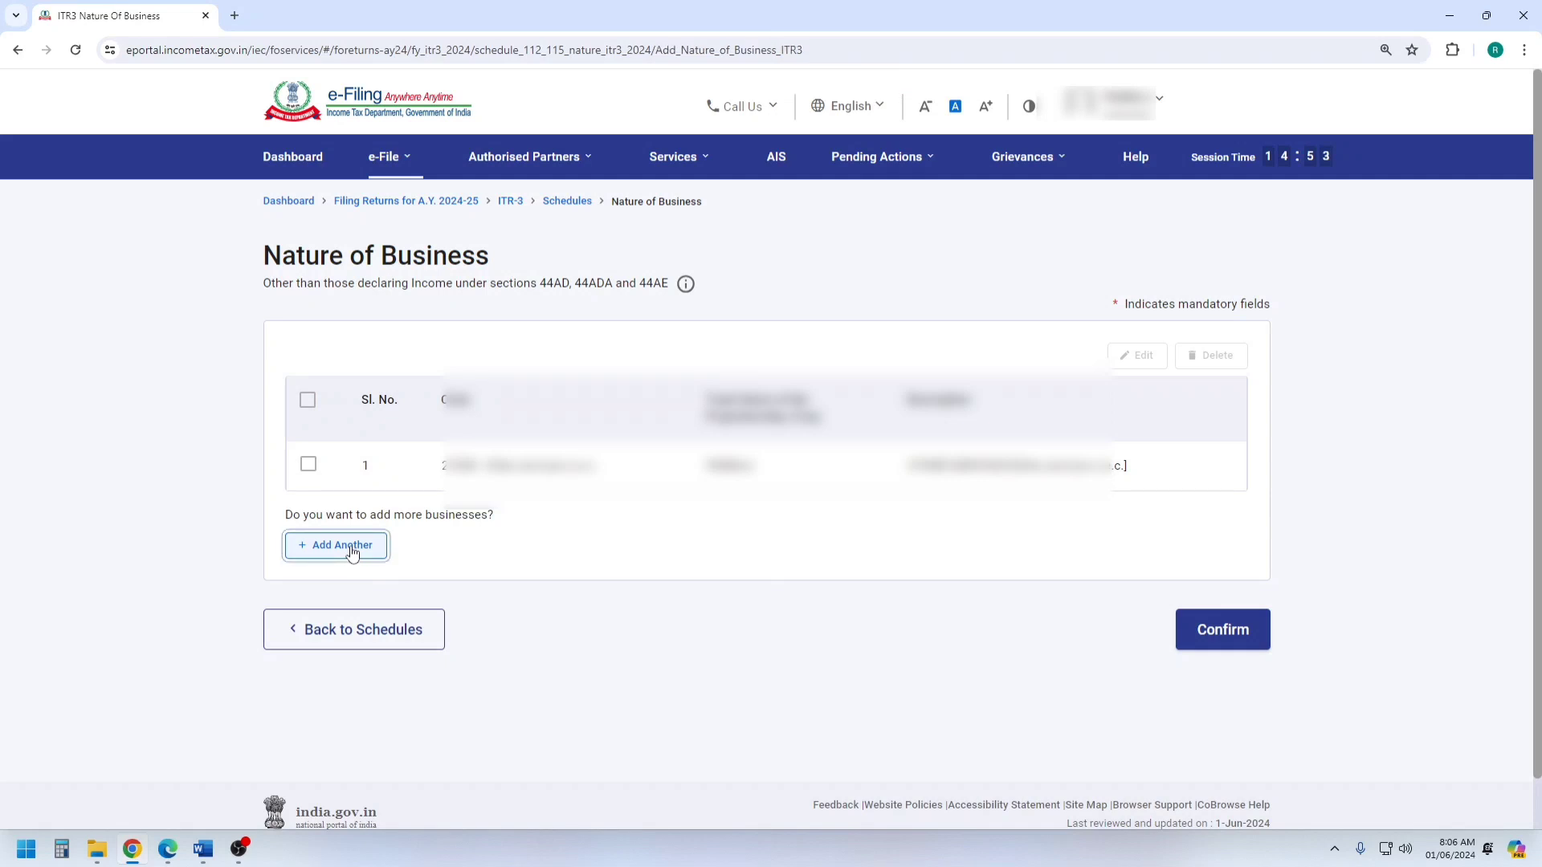
pyautogui.click(361, 390)
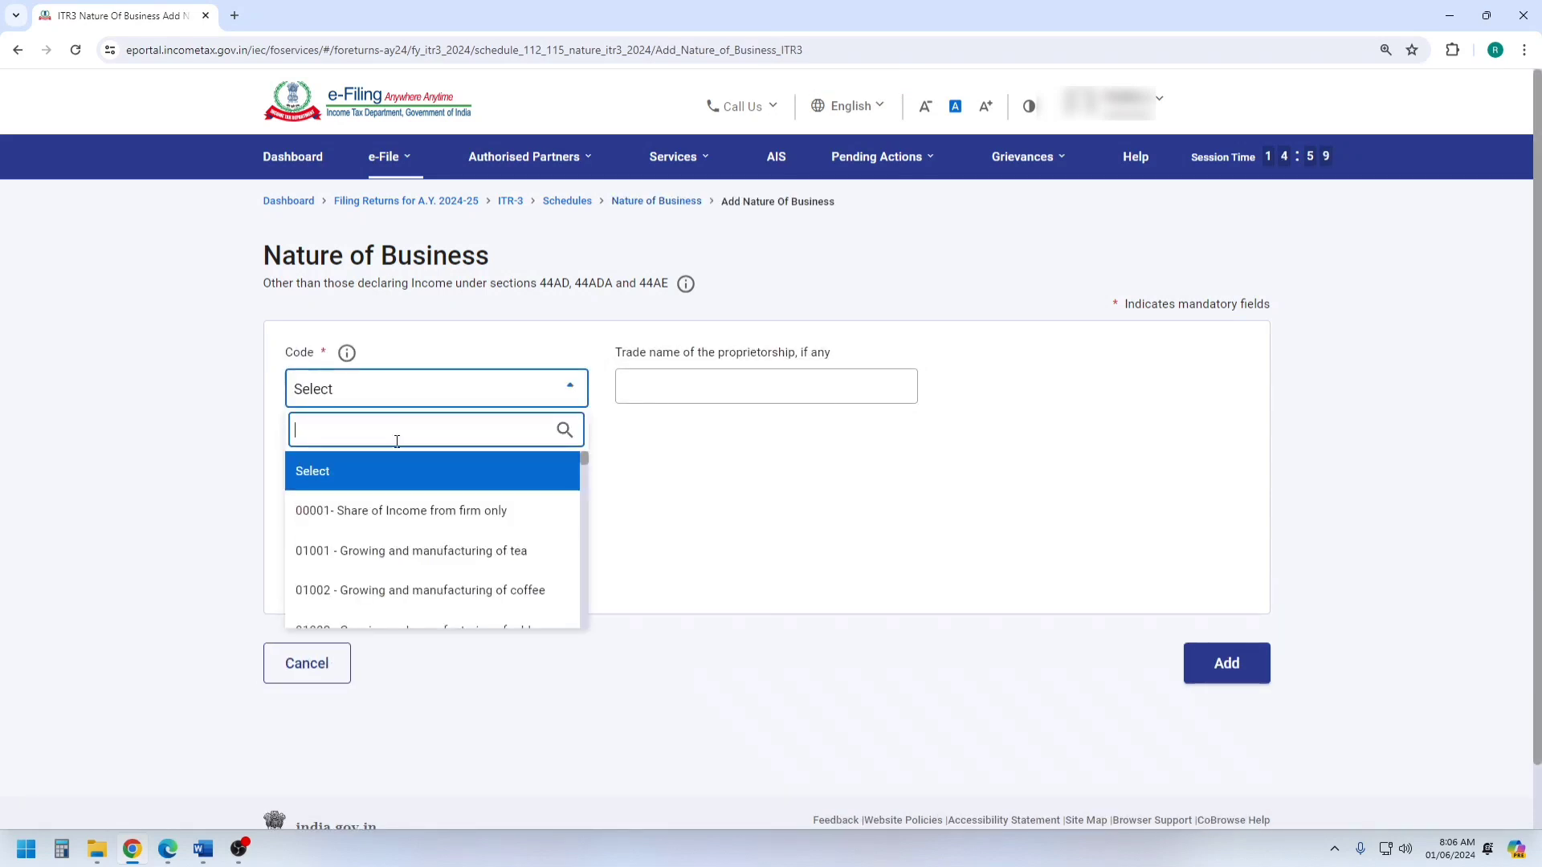
pyautogui.scroll(-10, 422, 533)
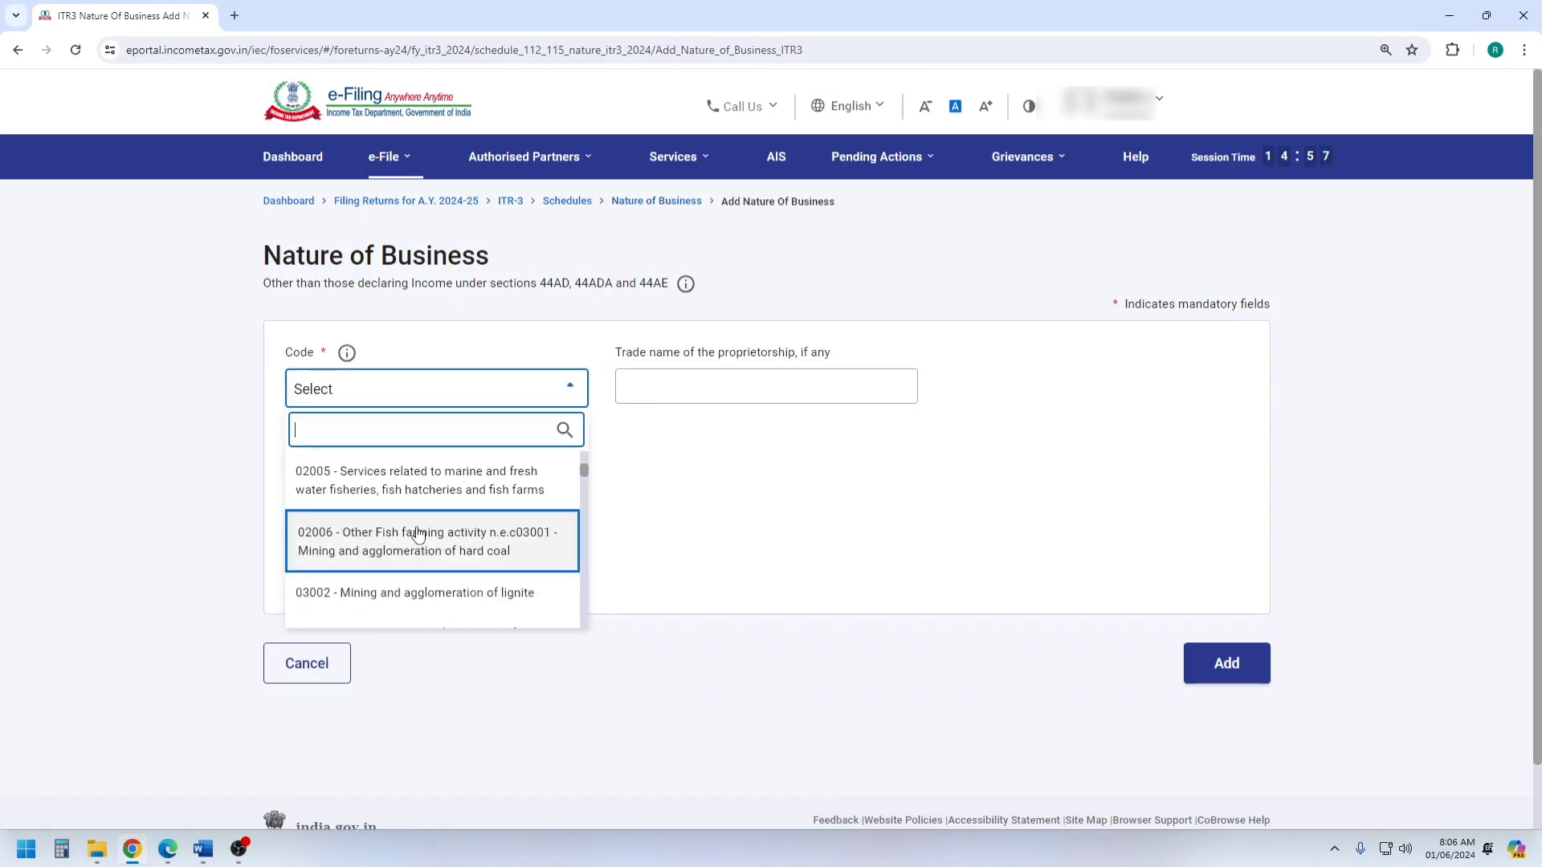
pyautogui.write('other')
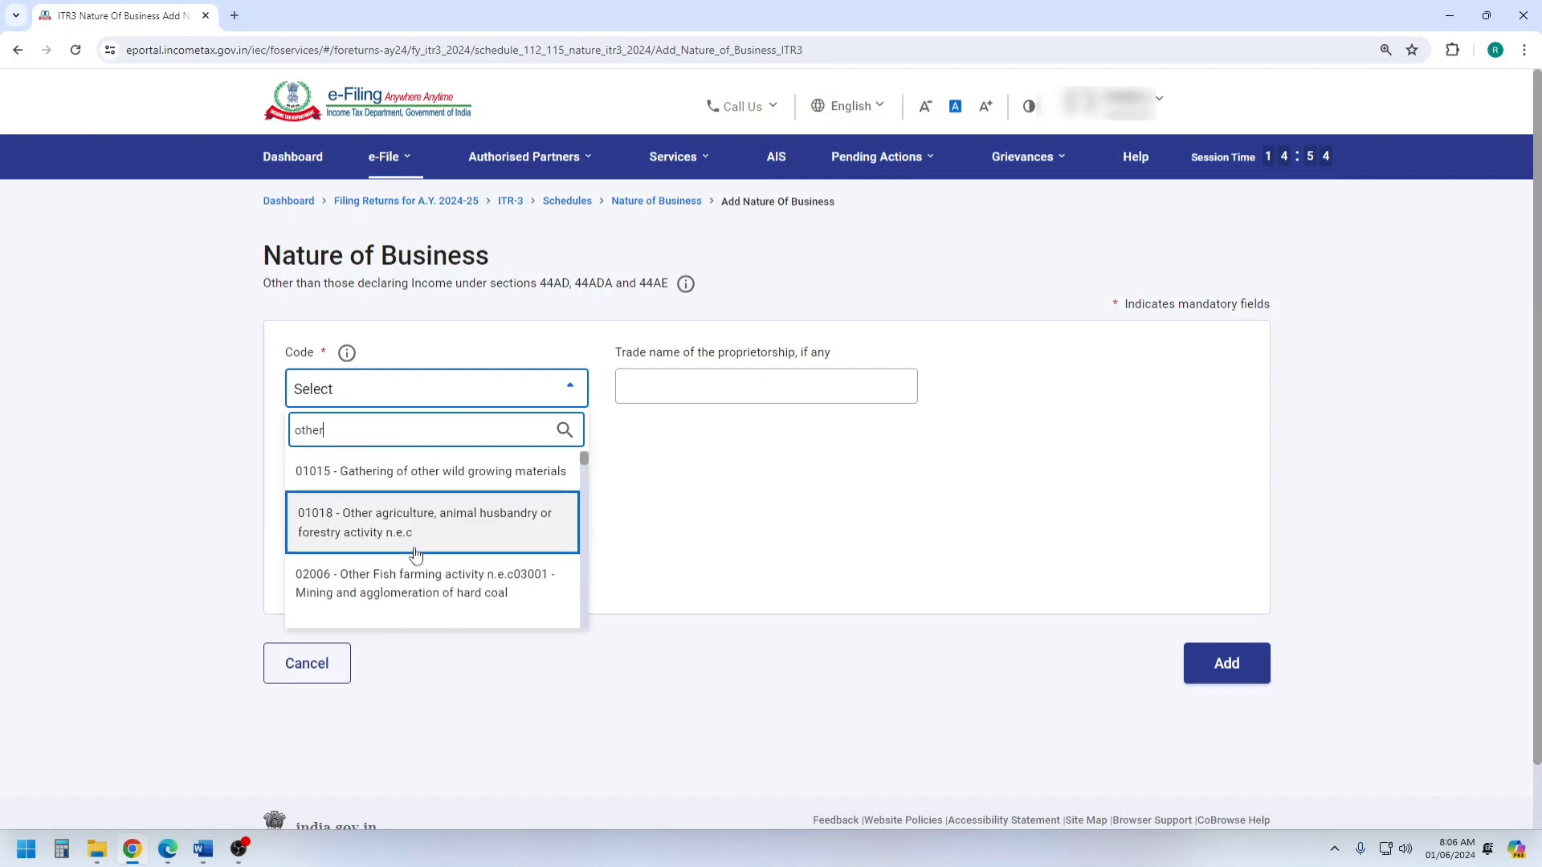
pyautogui.scroll(-15, 415, 554)
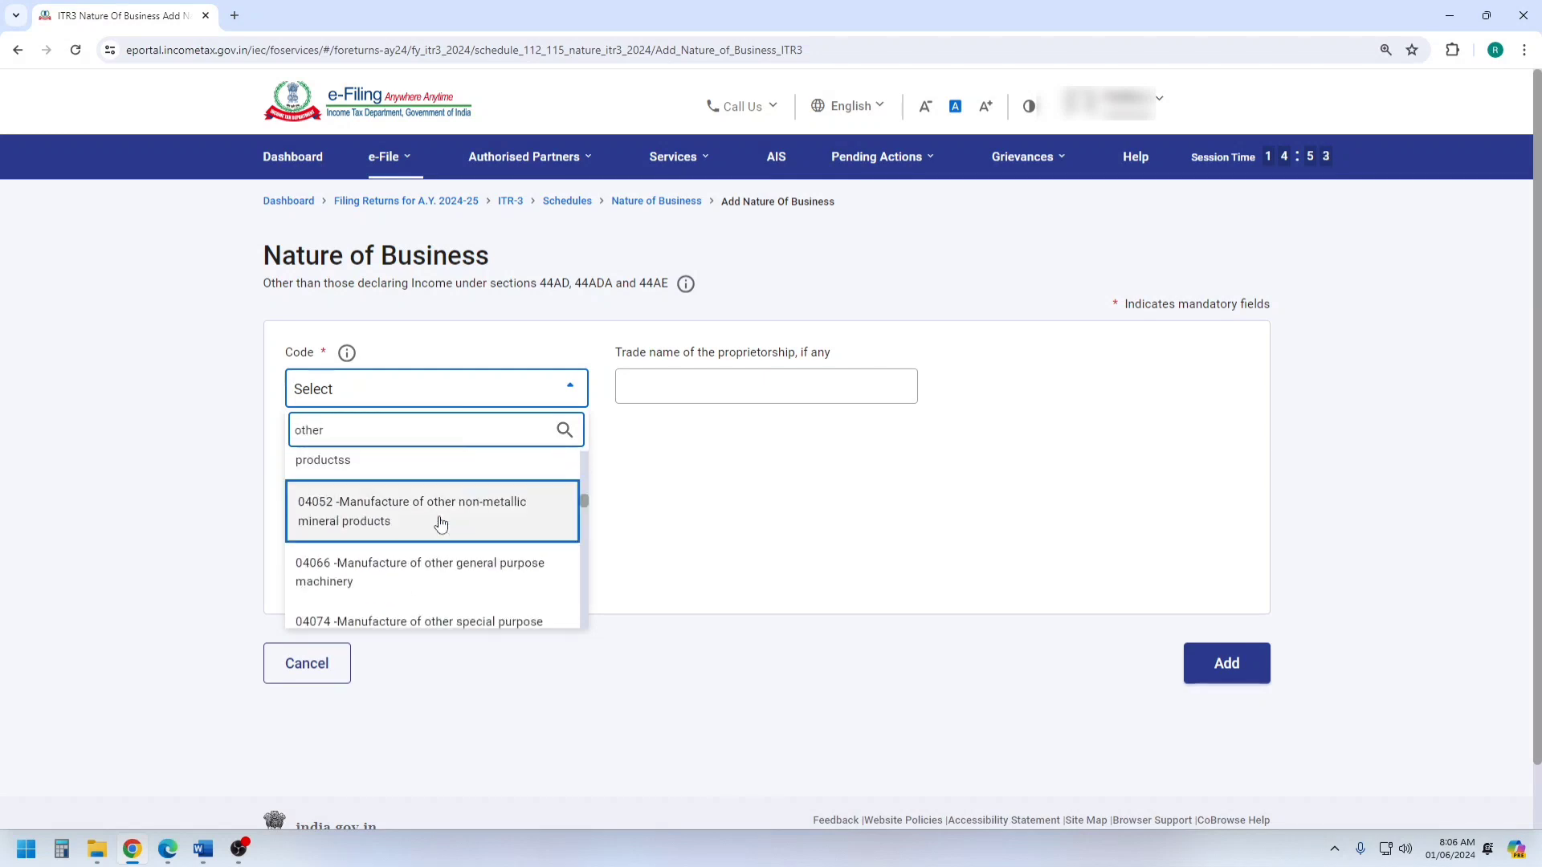
pyautogui.scroll(2, 434, 546)
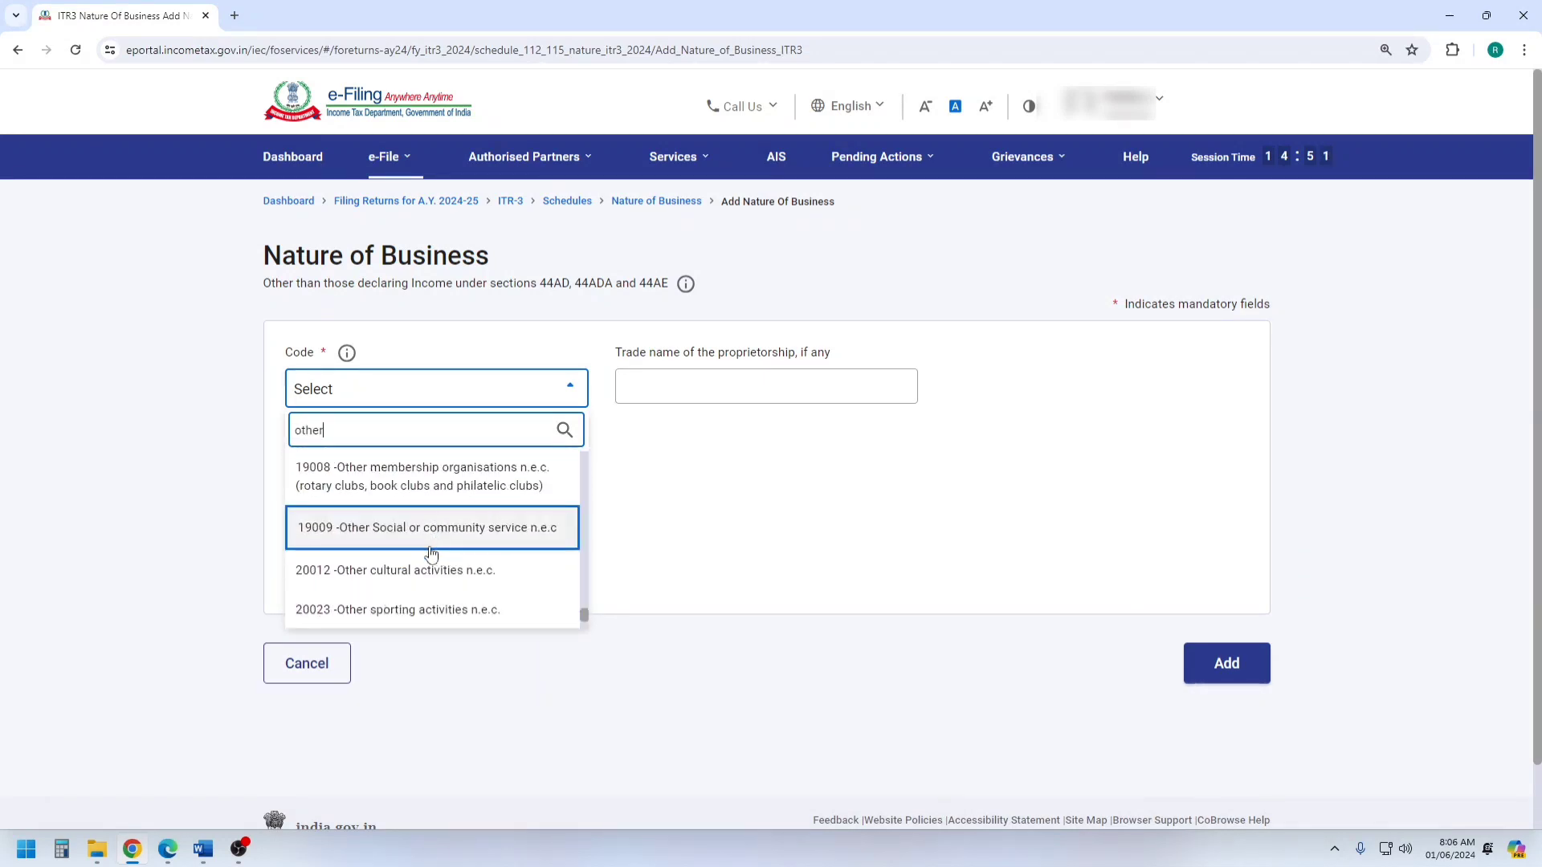
pyautogui.scroll(-2, 437, 554)
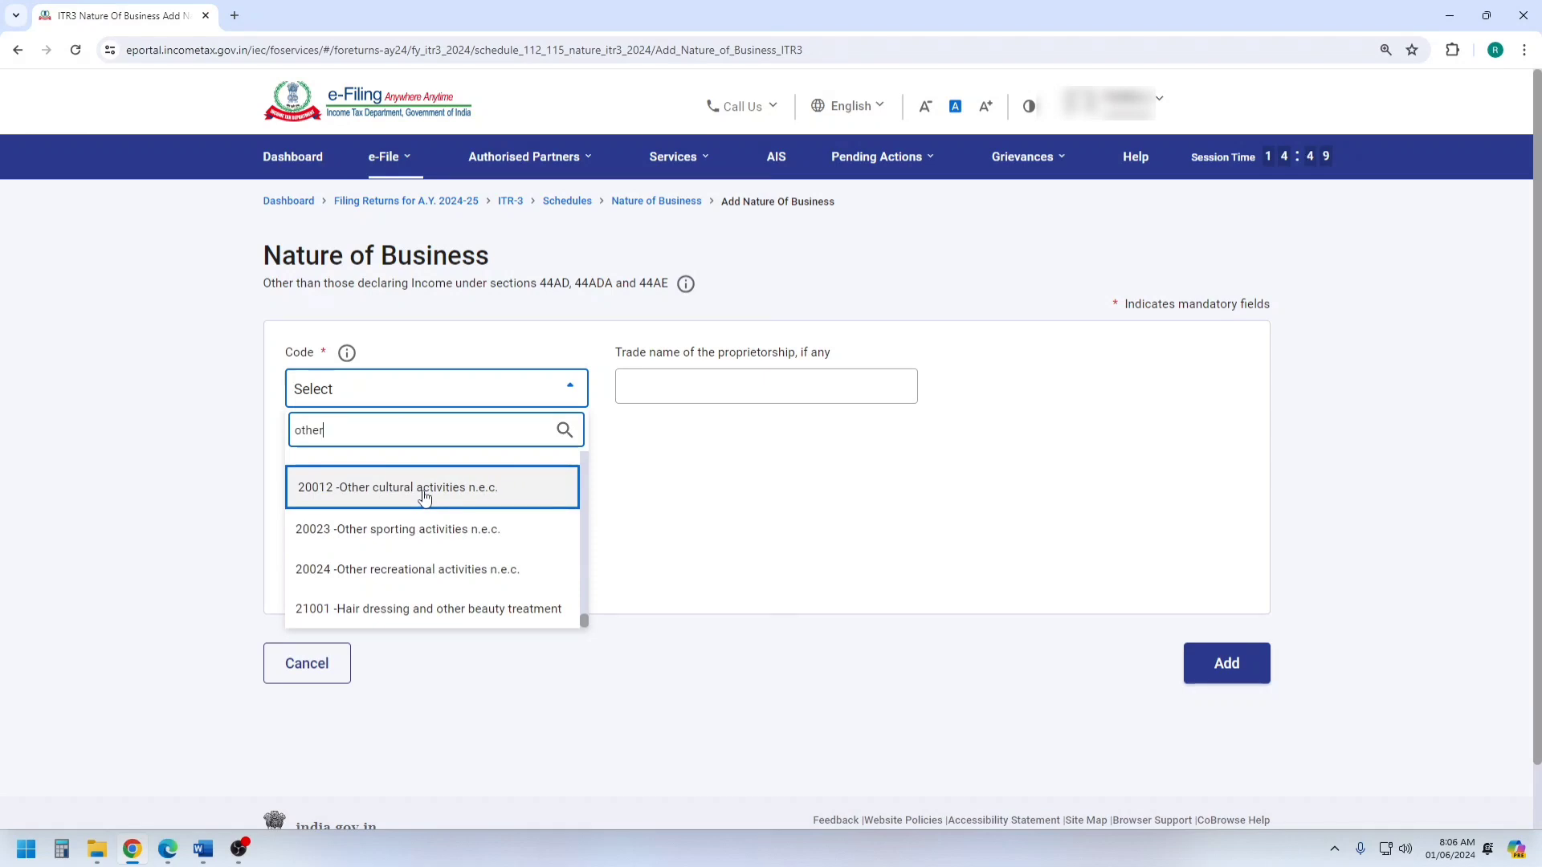
pyautogui.click(673, 534)
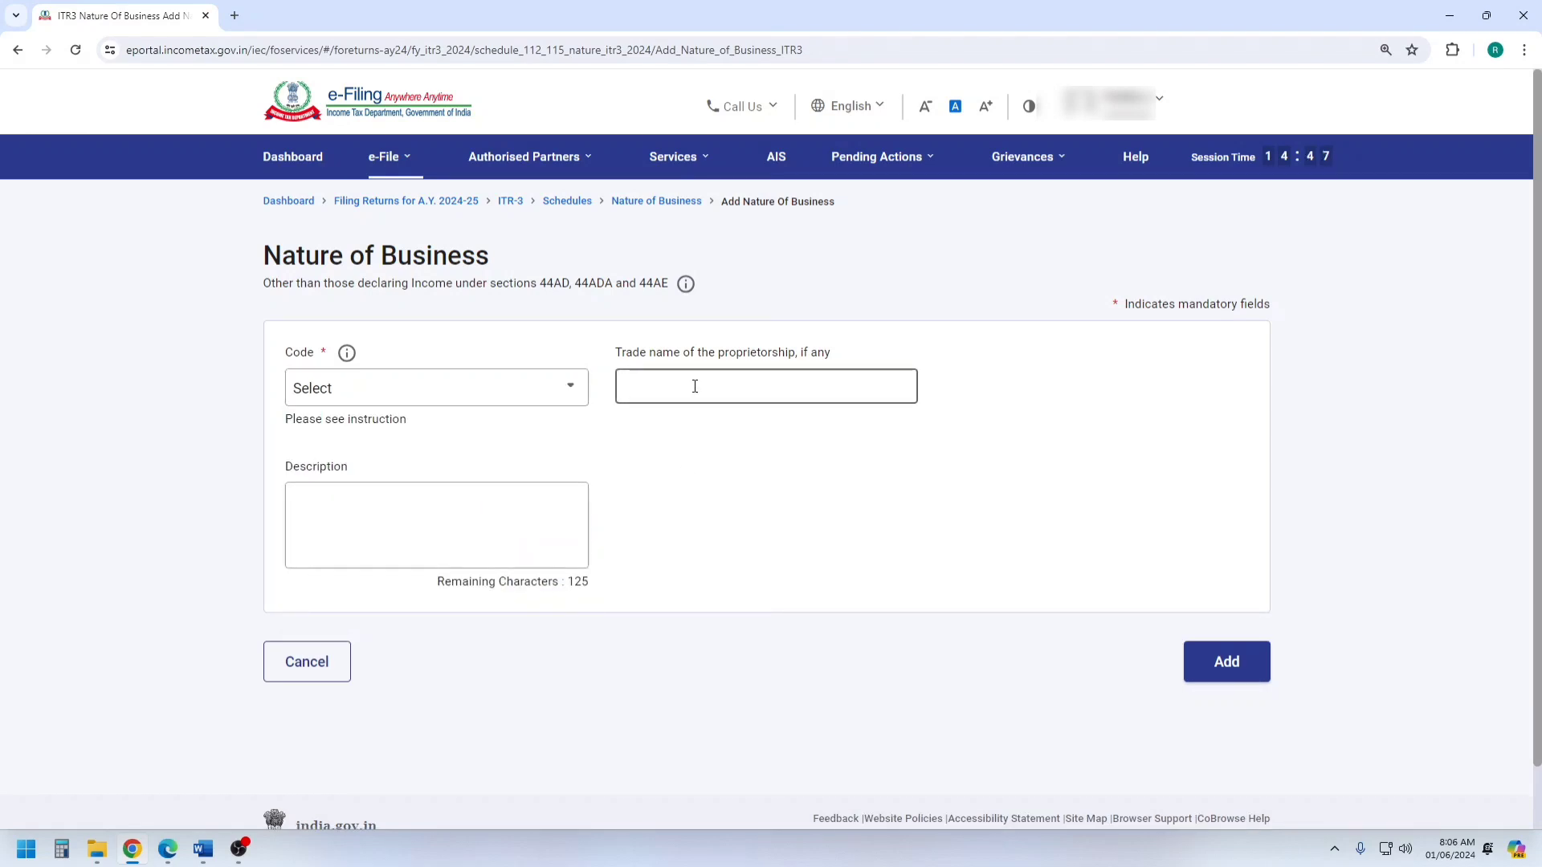
pyautogui.click(315, 671)
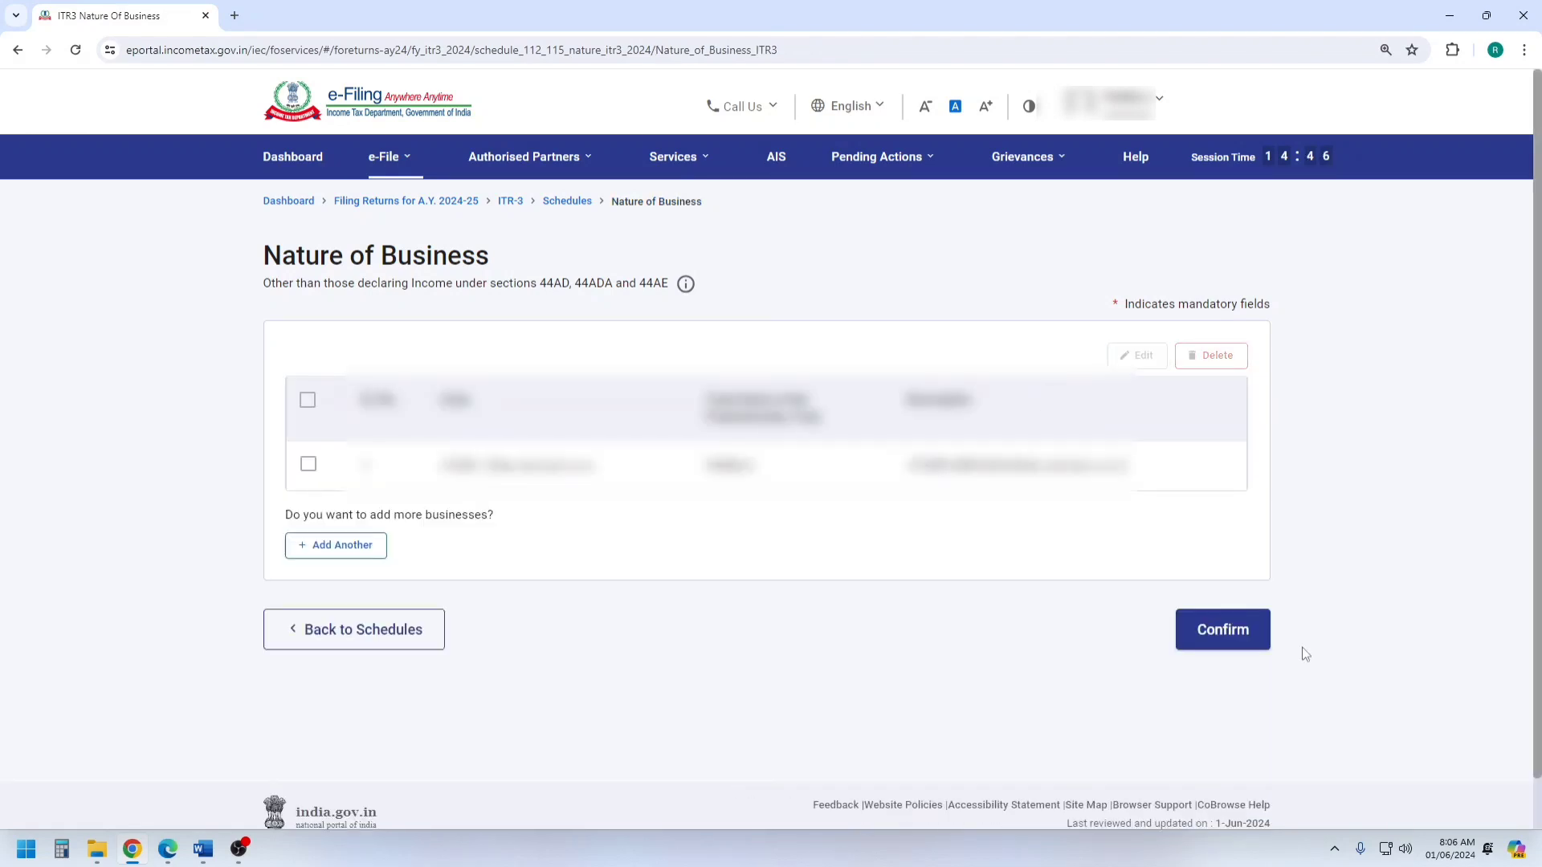
# Confirm the Nature of Business schedule and open the Part A - BS balance sheet schedule.
pyautogui.click(1237, 641)
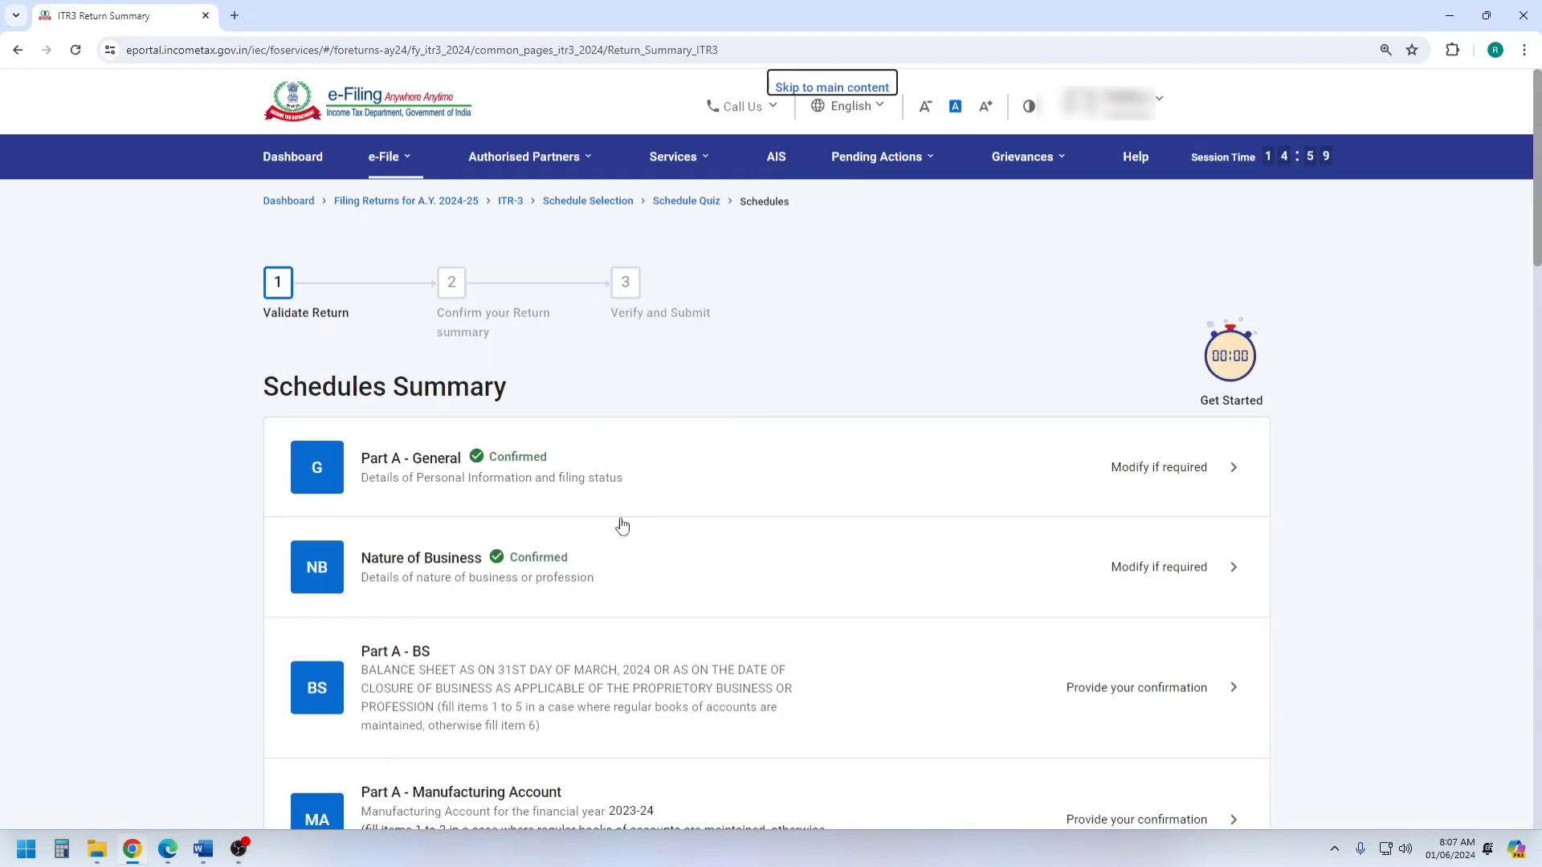
pyautogui.scroll(-4, 528, 566)
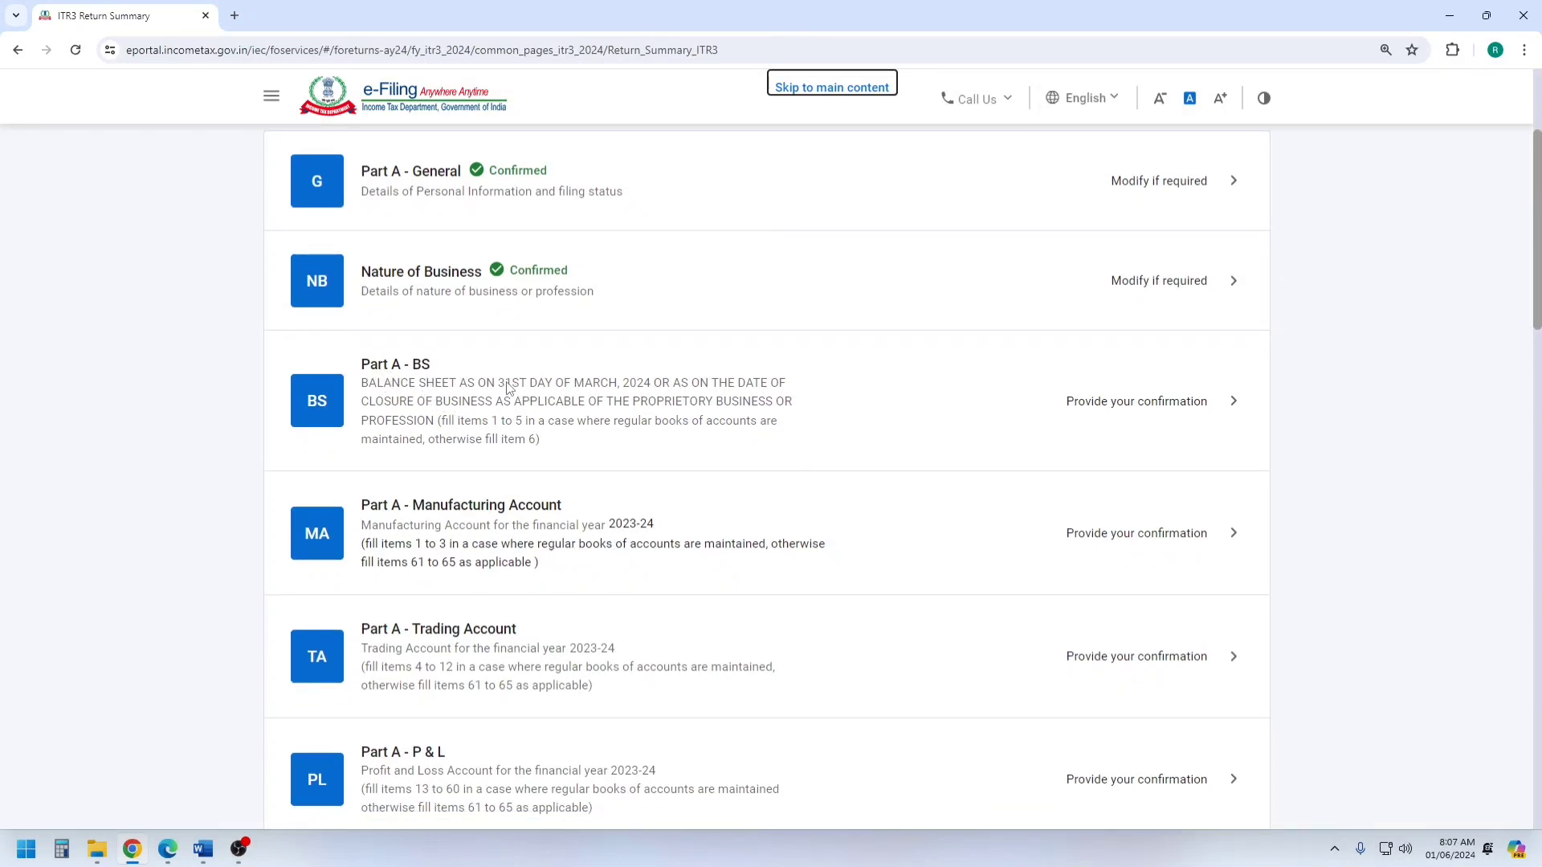
pyautogui.click(585, 418)
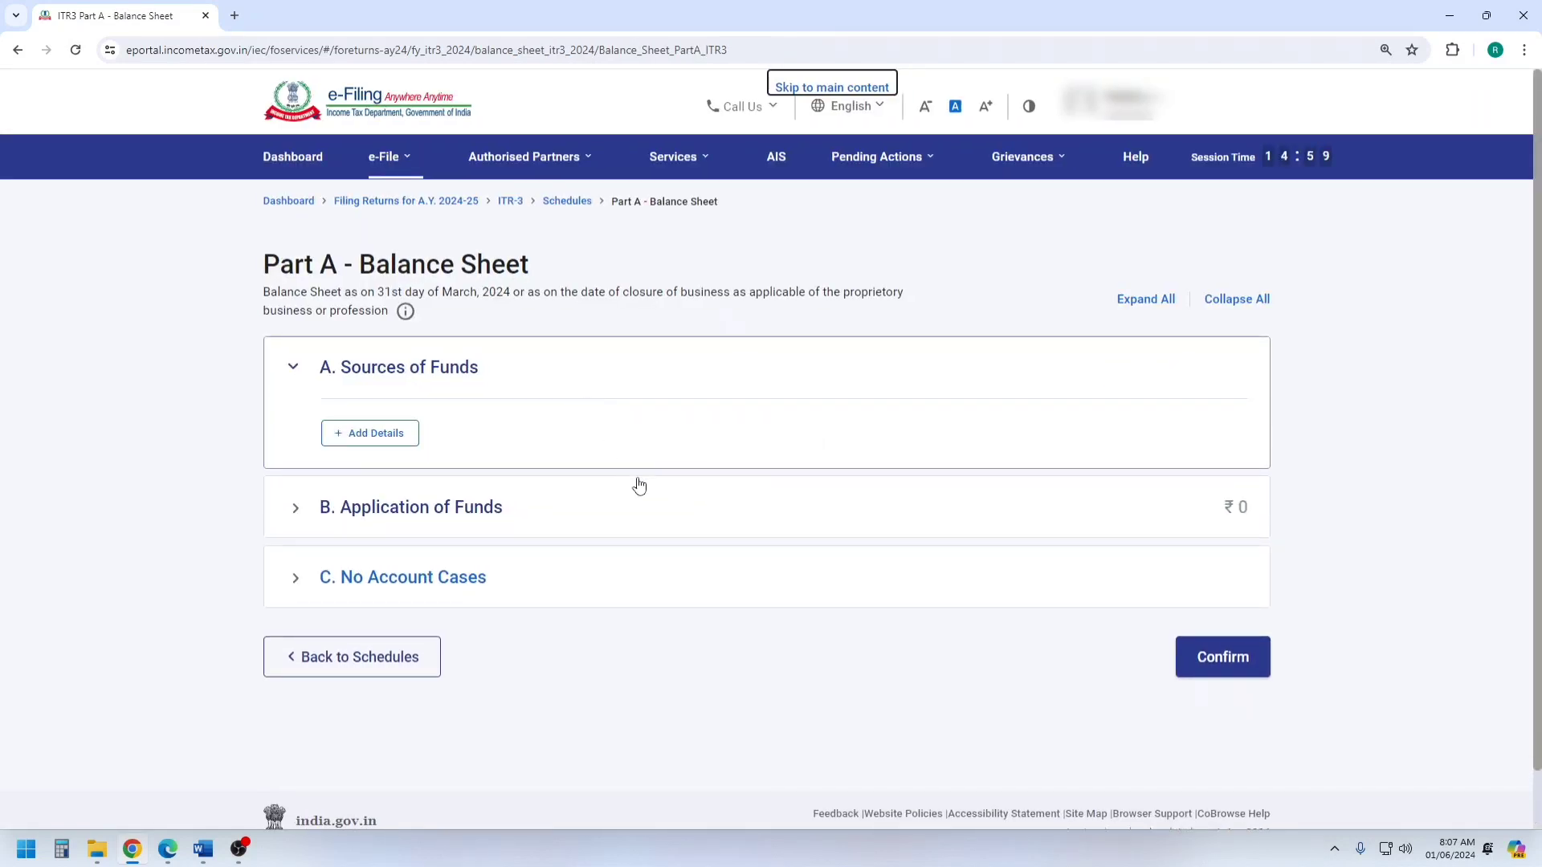
# Look through the Sources of Funds, Application of Funds and No Account Cases sections of Part A - Balance Sheet.
pyautogui.moveTo(341, 371); pyautogui.dragTo(486, 371)
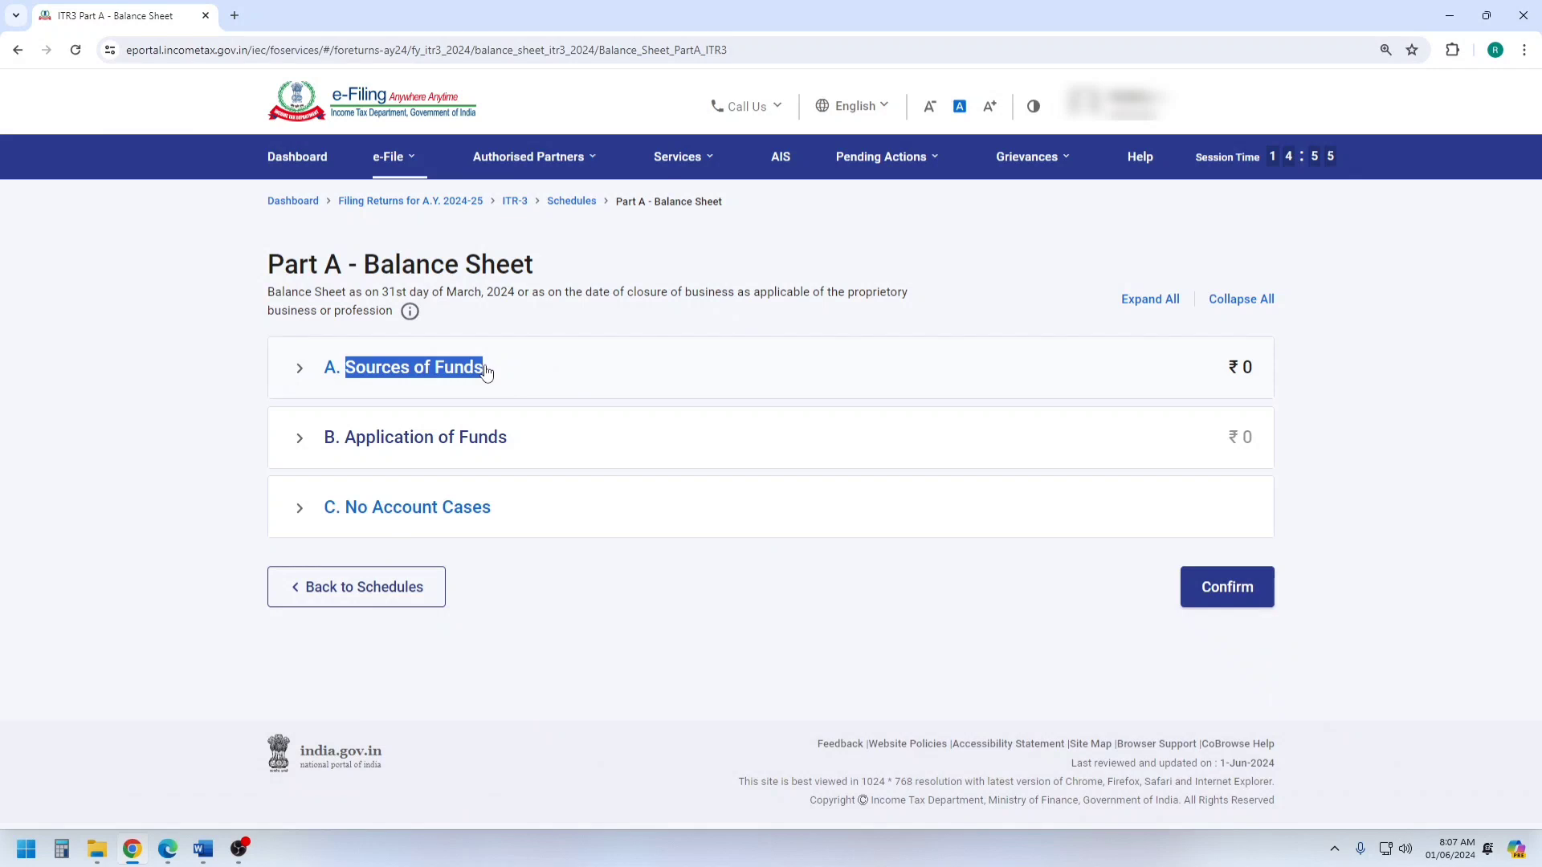
pyautogui.moveTo(346, 440); pyautogui.dragTo(537, 452)
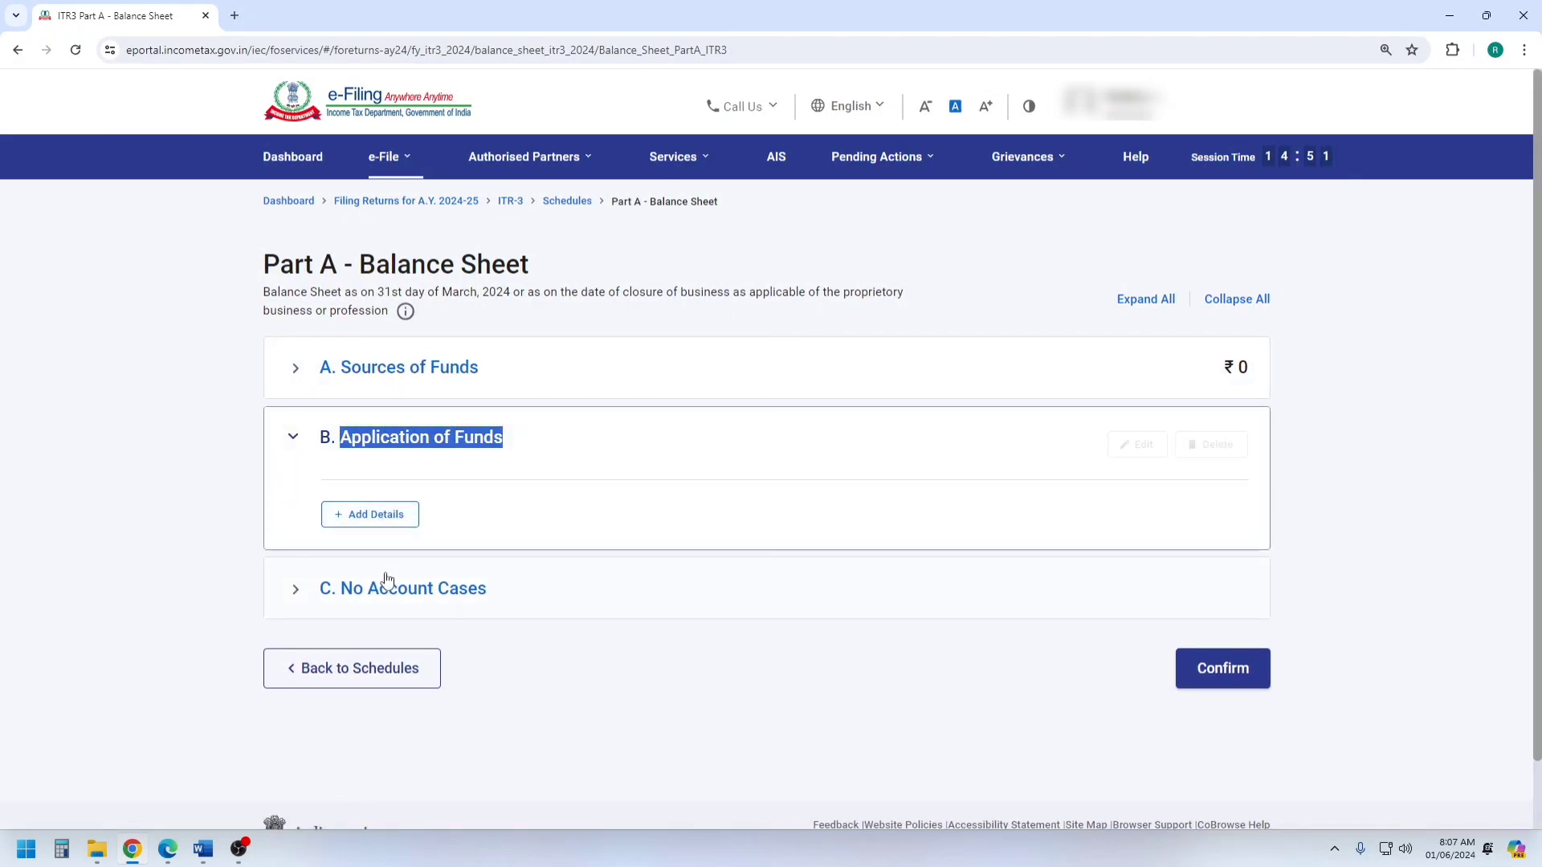
pyautogui.click(388, 592)
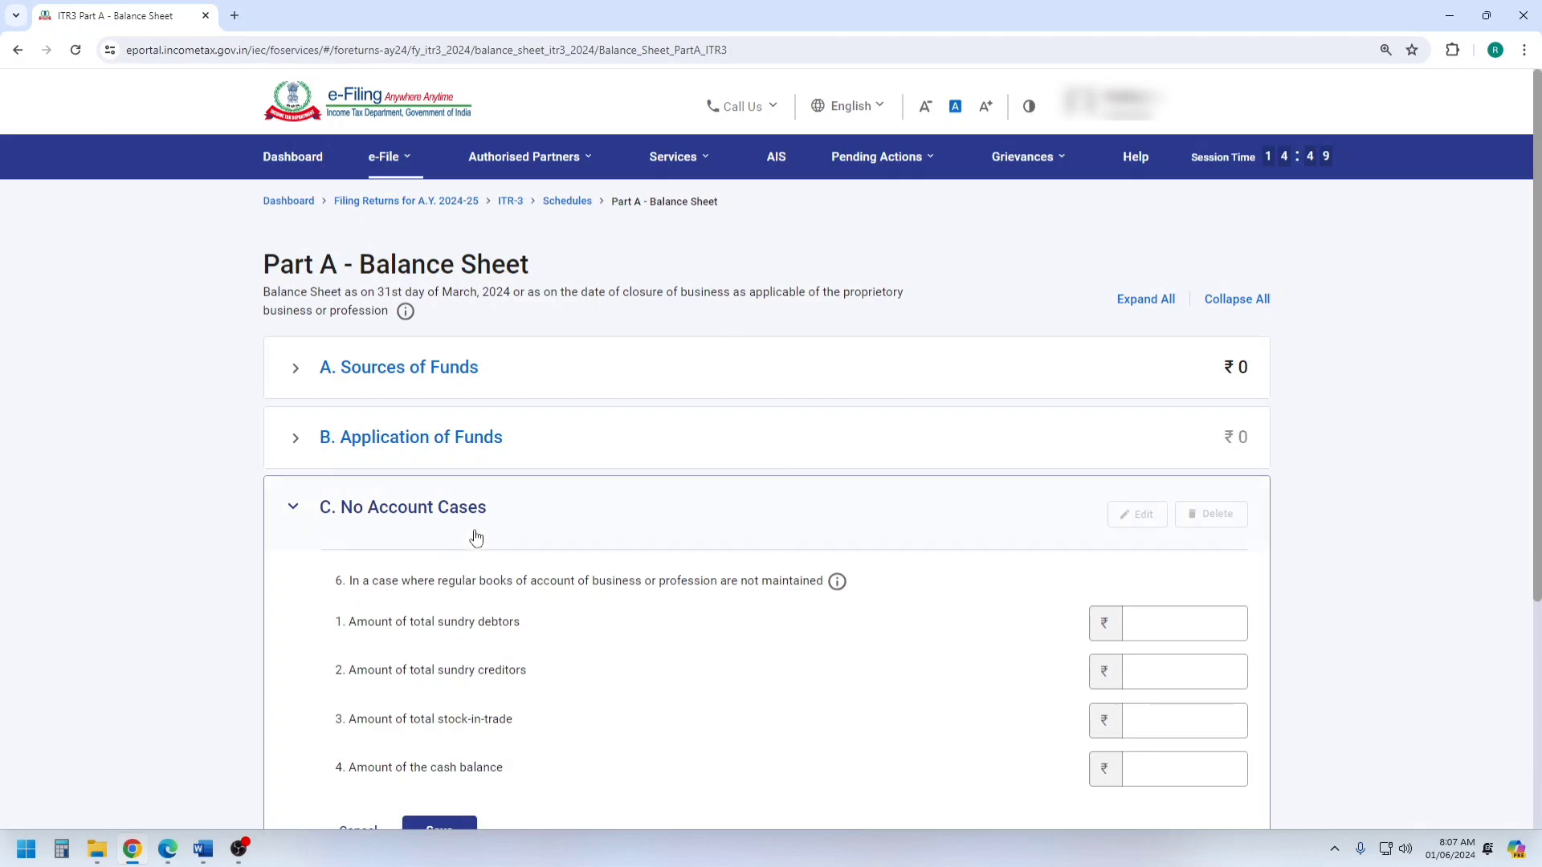
pyautogui.scroll(-3, 476, 530)
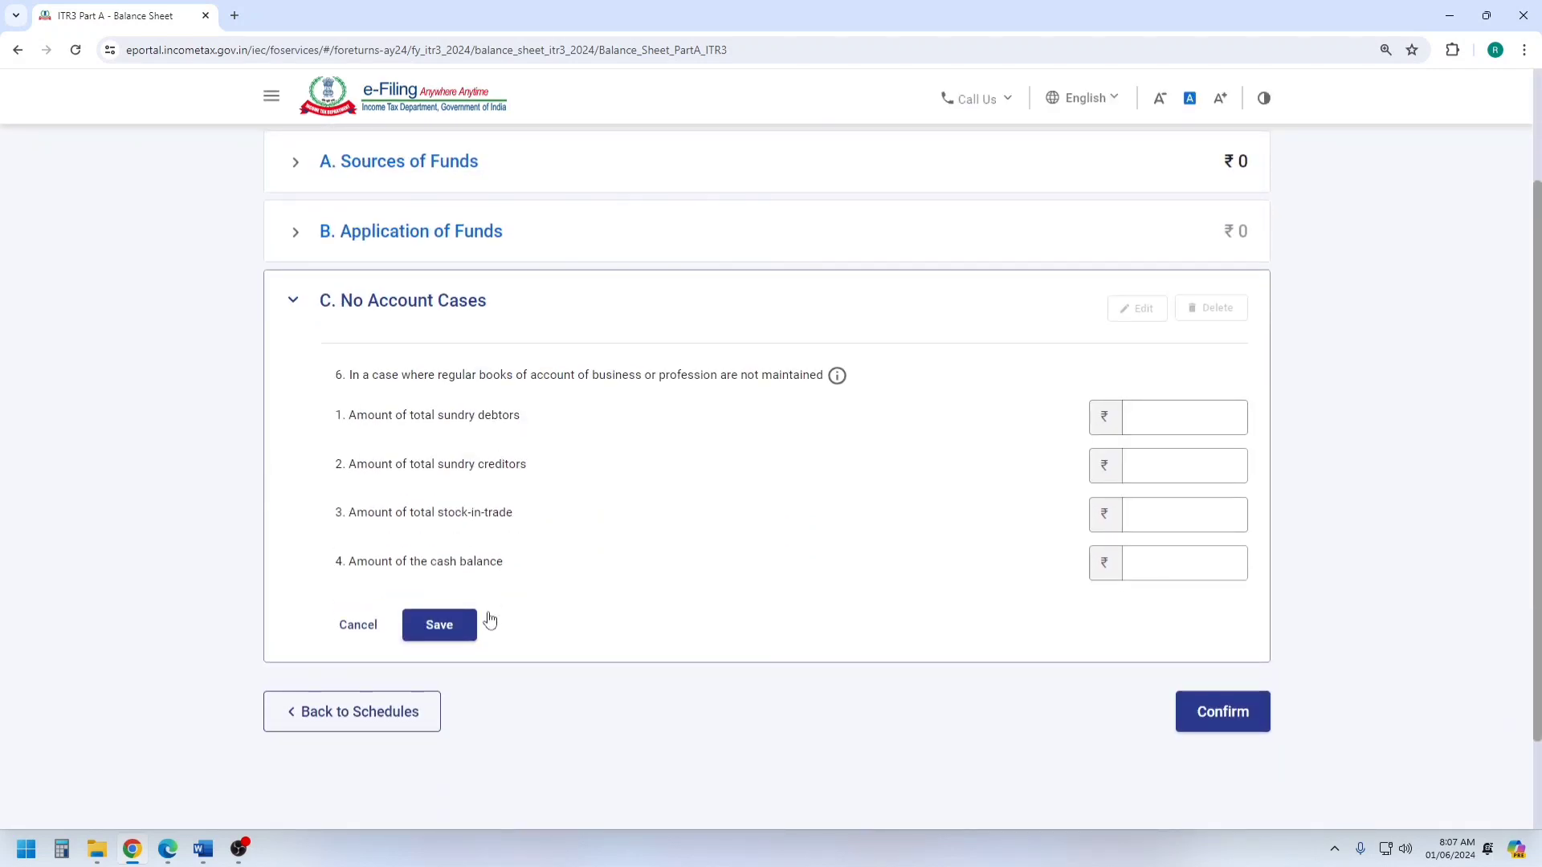
pyautogui.scroll(3, 466, 618)
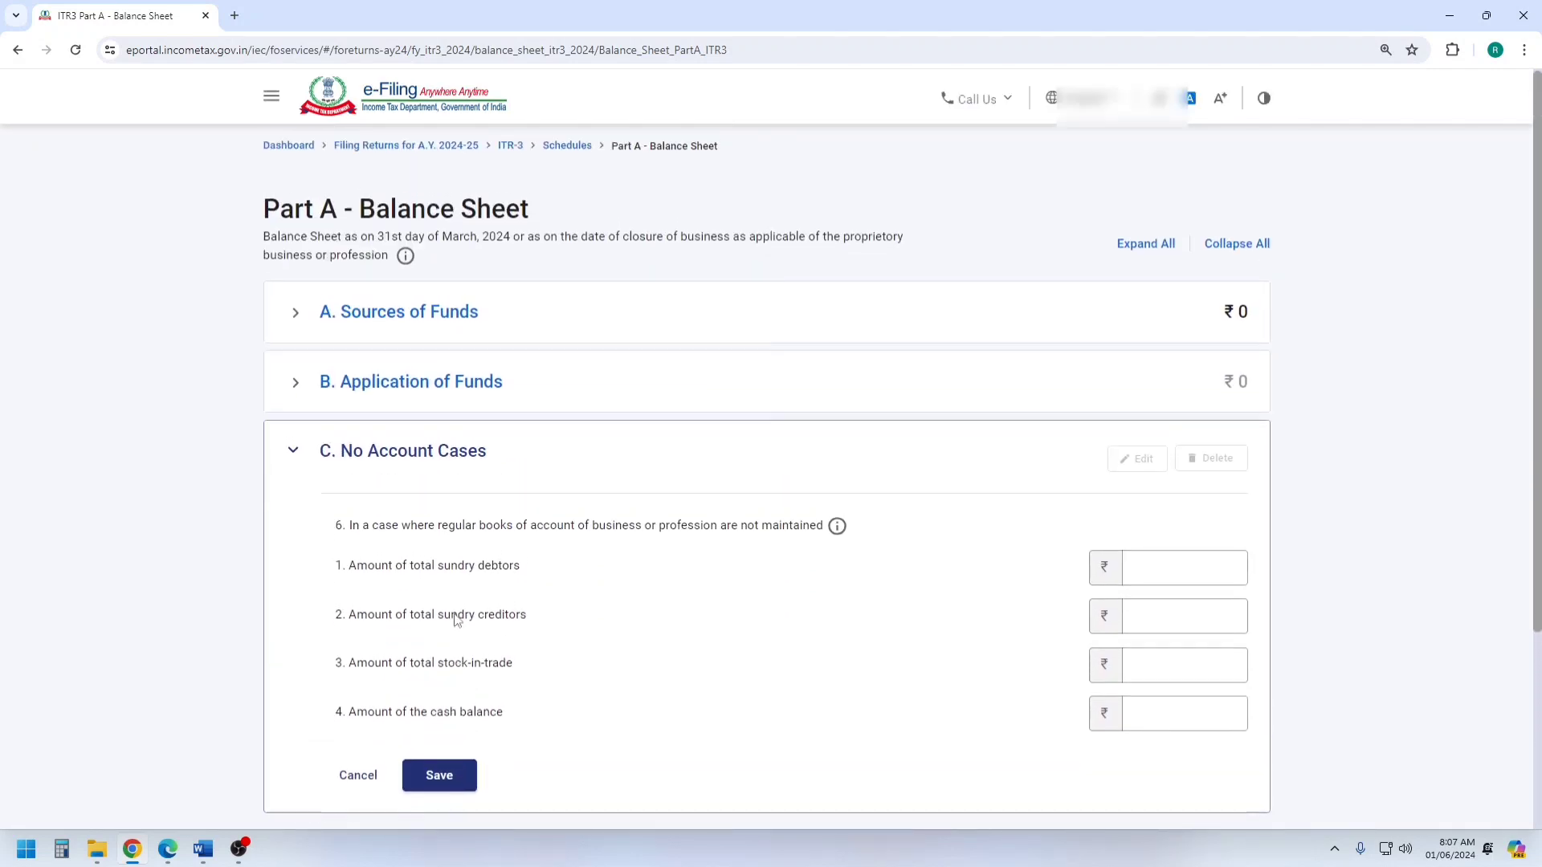
# Start adding details for Sources of Funds, beginning at the Proprietor's capital amount.
pyautogui.click(415, 372)
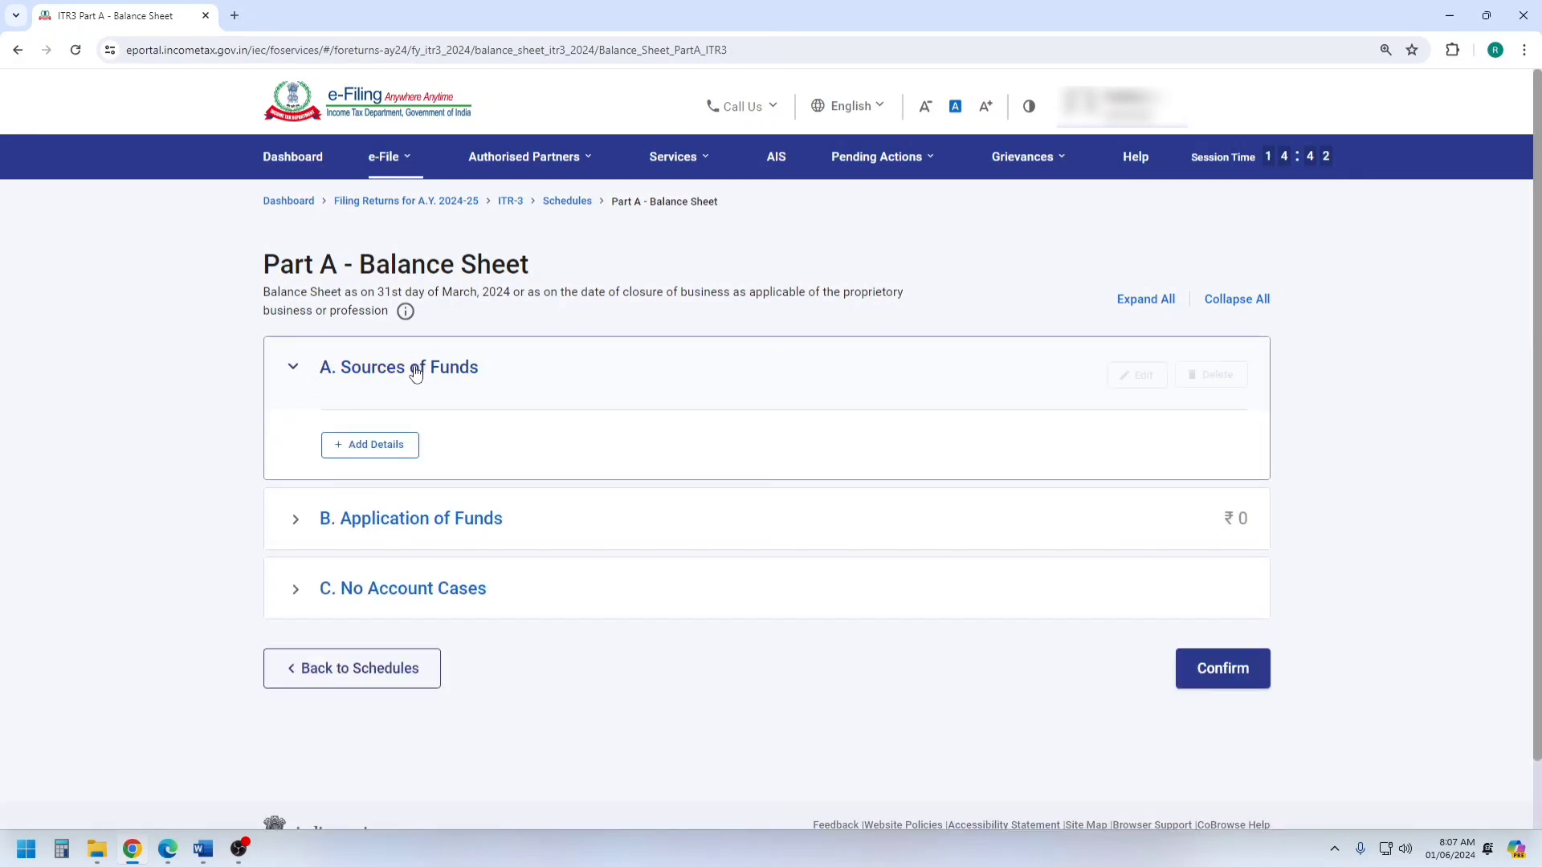
pyautogui.click(387, 447)
pyautogui.click(1147, 385)
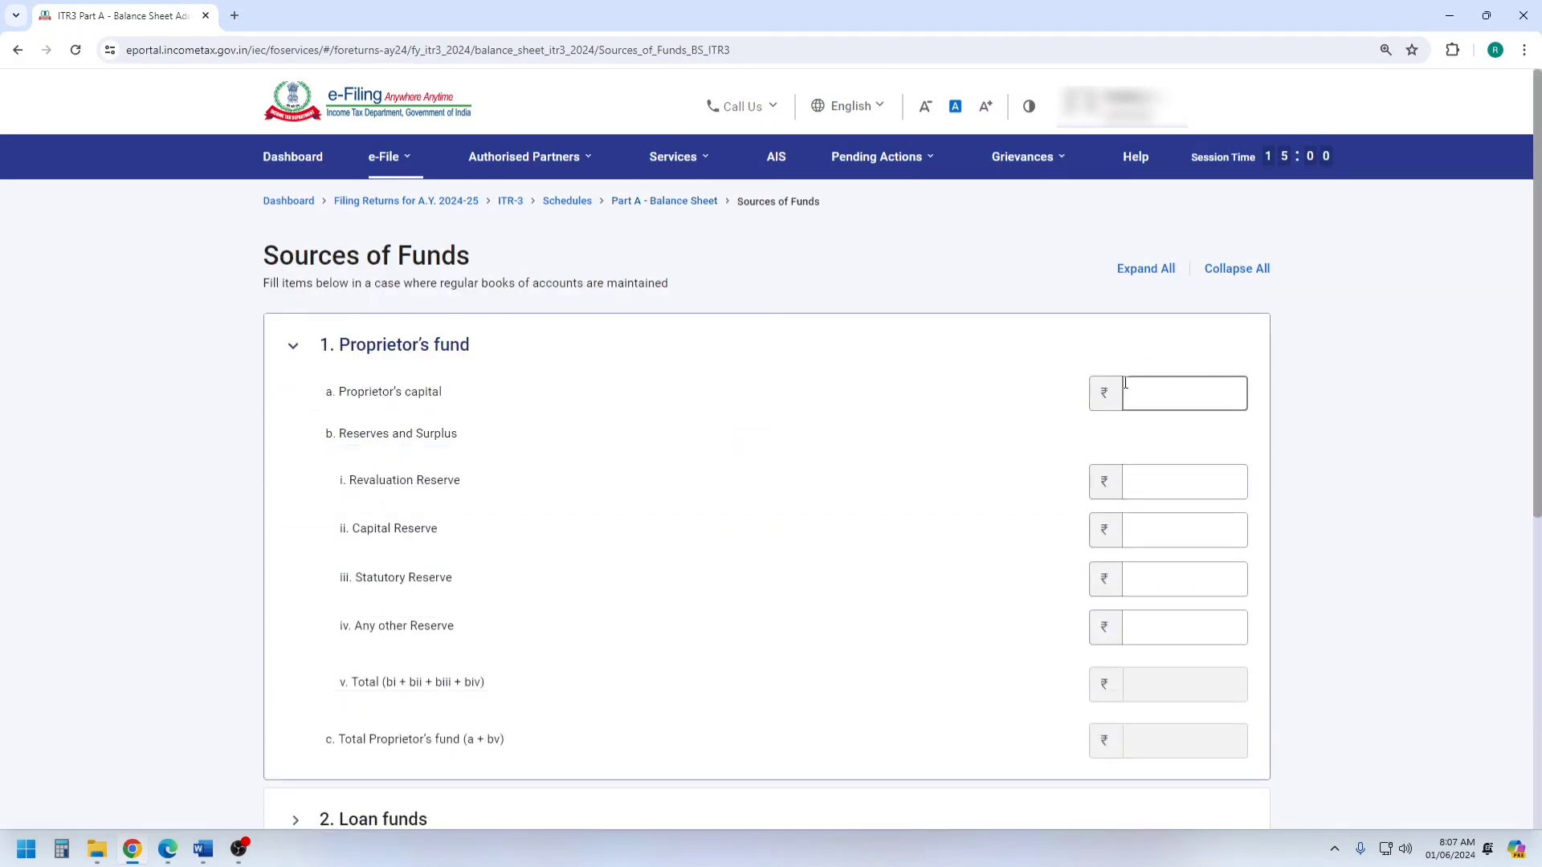
# Look up the Capital Account amount in the Word balance sheet and enter 1587944 as Proprietor's capital in the browser form.
pyautogui.moveTo(206, 849)
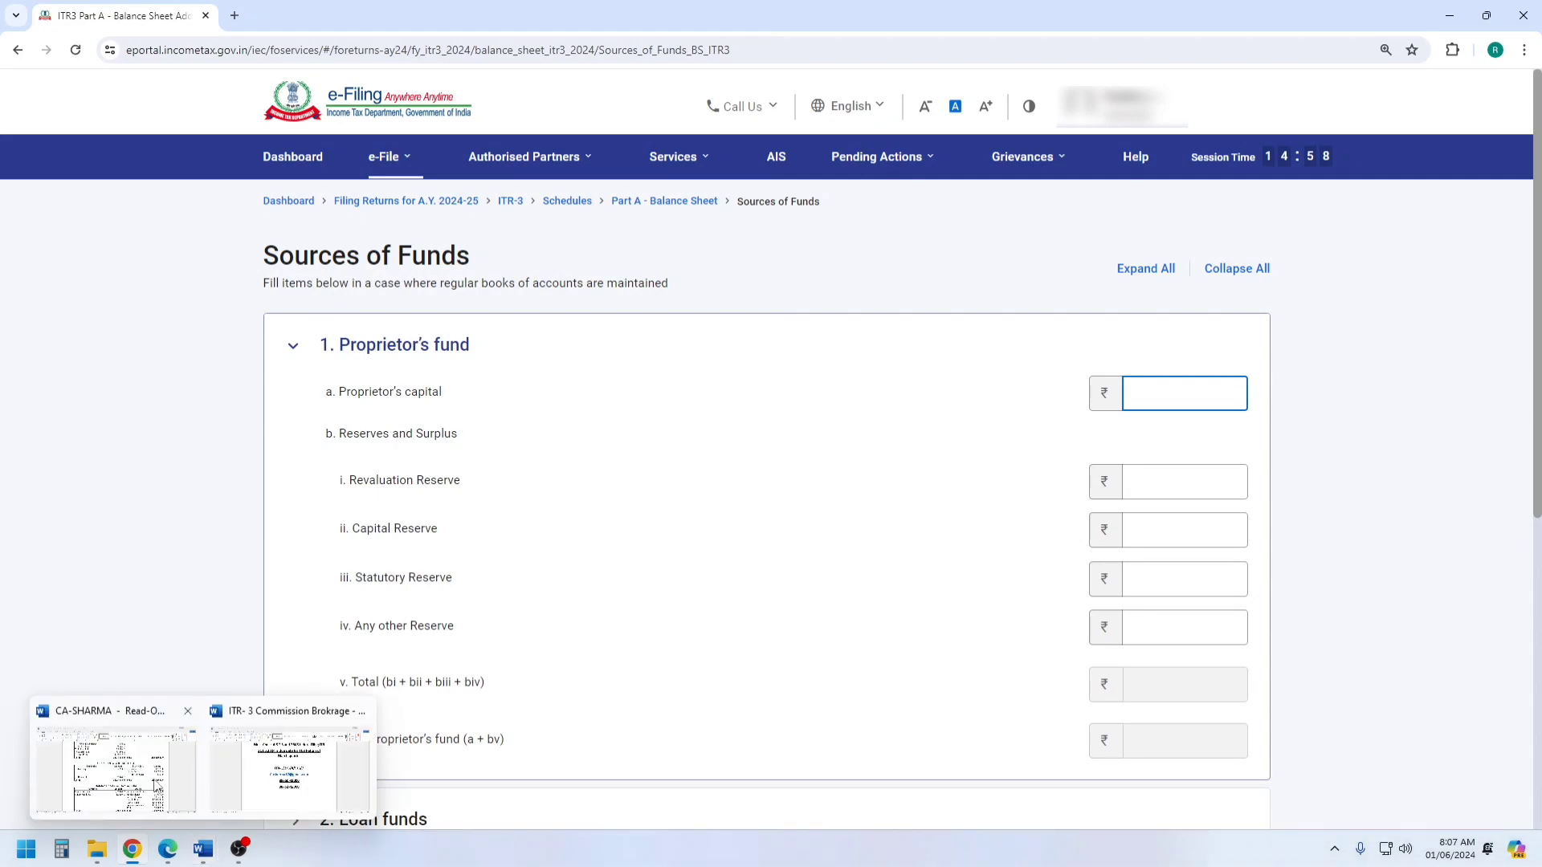
pyautogui.click(154, 781)
pyautogui.scroll(1, 735, 560)
pyautogui.scroll(-3, 734, 560)
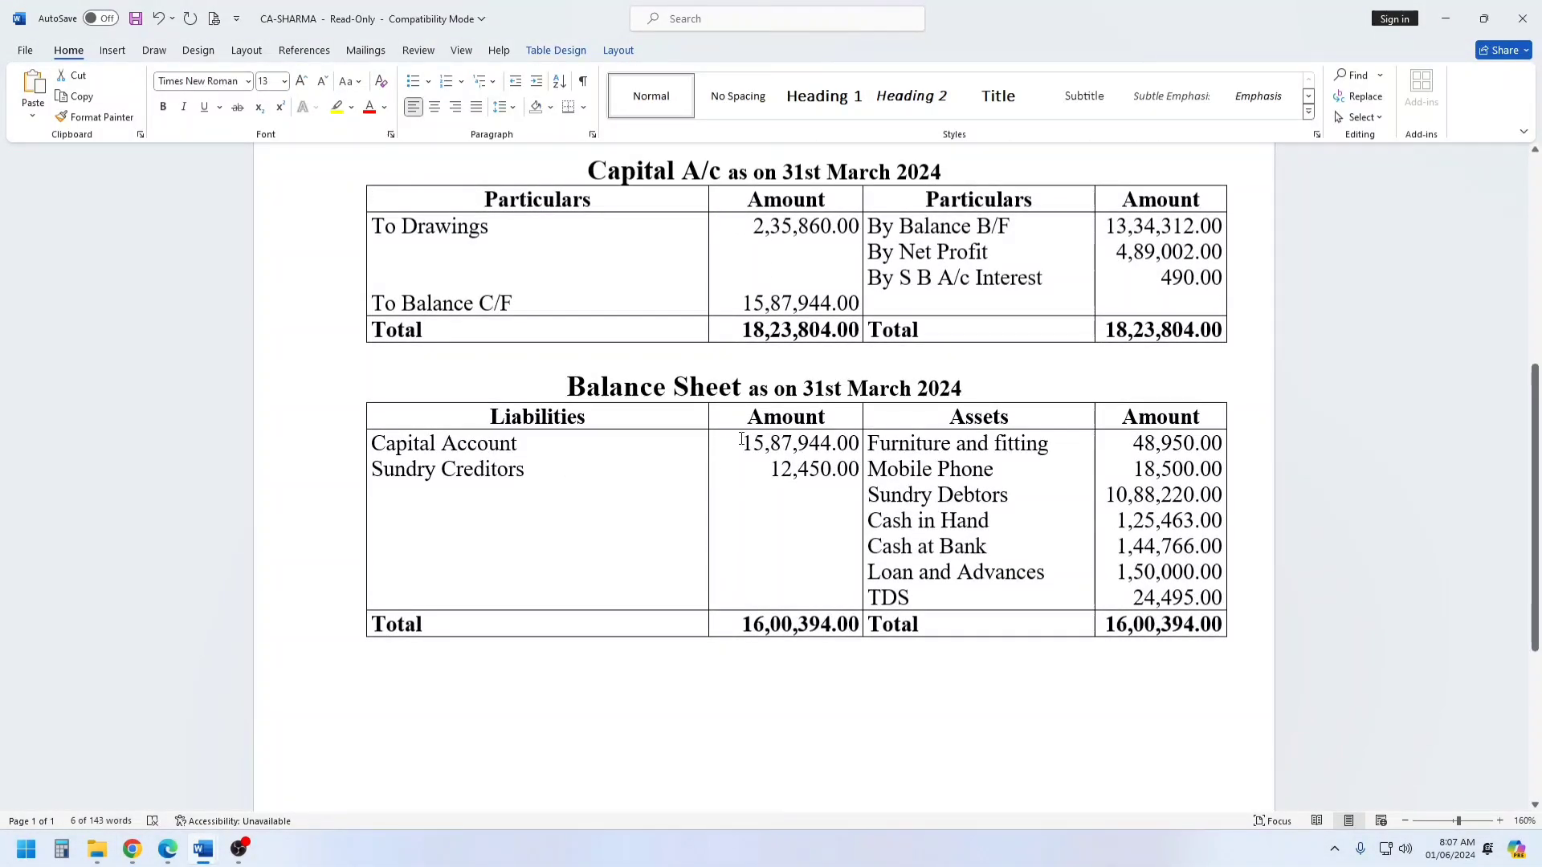
pyautogui.moveTo(740, 440); pyautogui.dragTo(1043, 446)
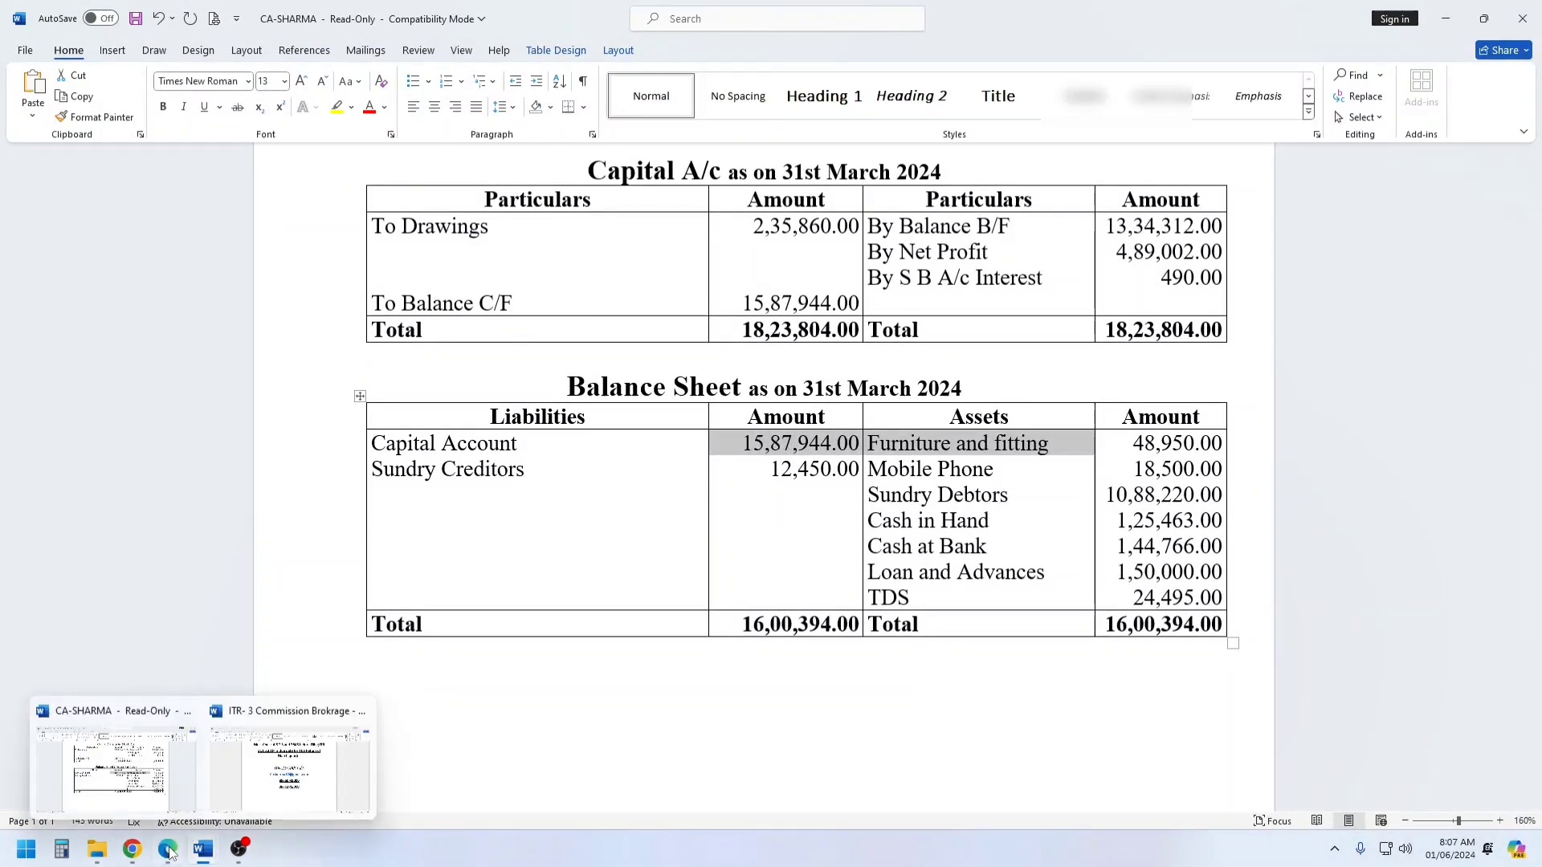
pyautogui.click(133, 849)
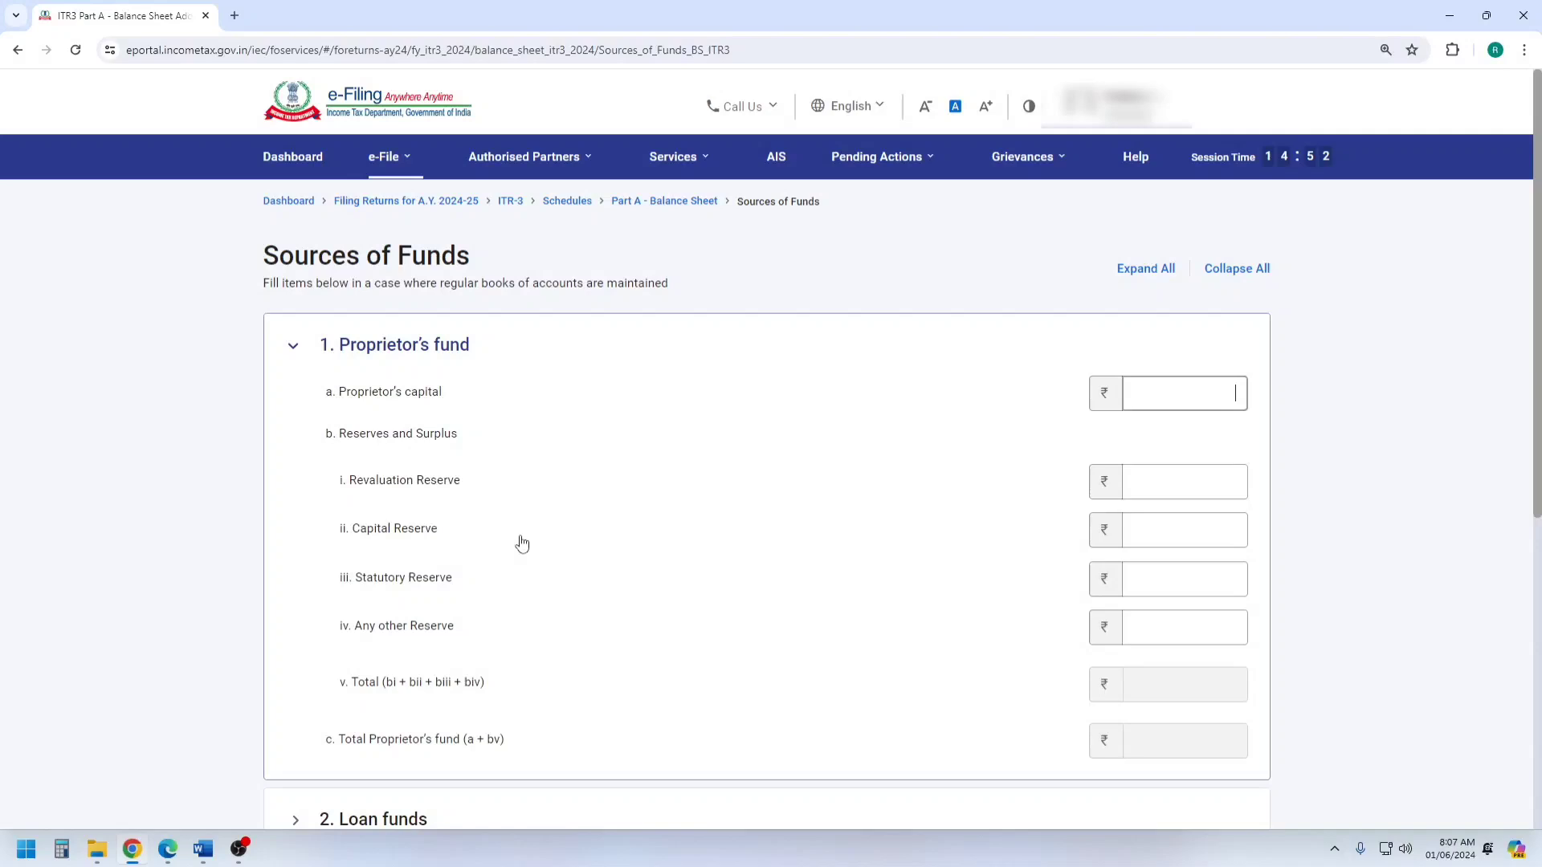
pyautogui.click(1122, 387)
pyautogui.write('1587944')
# Review the secured and unsecured loan fields under Loan funds, leave them blank, and add the Sources of Funds details.
pyautogui.scroll(-2, 848, 528)
pyautogui.scroll(-2, 787, 542)
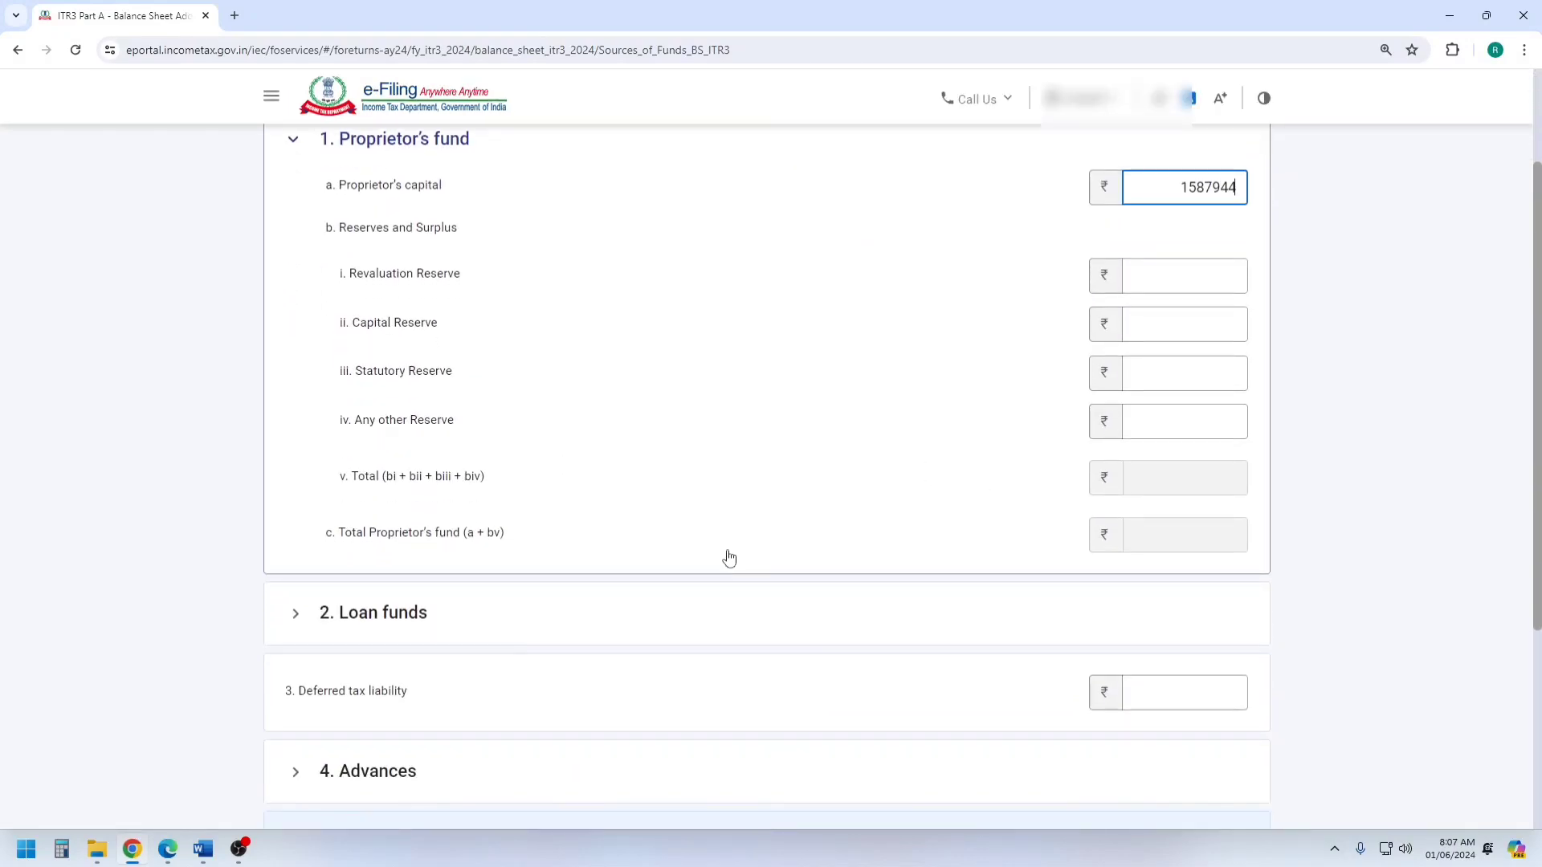
pyautogui.scroll(-1, 447, 538)
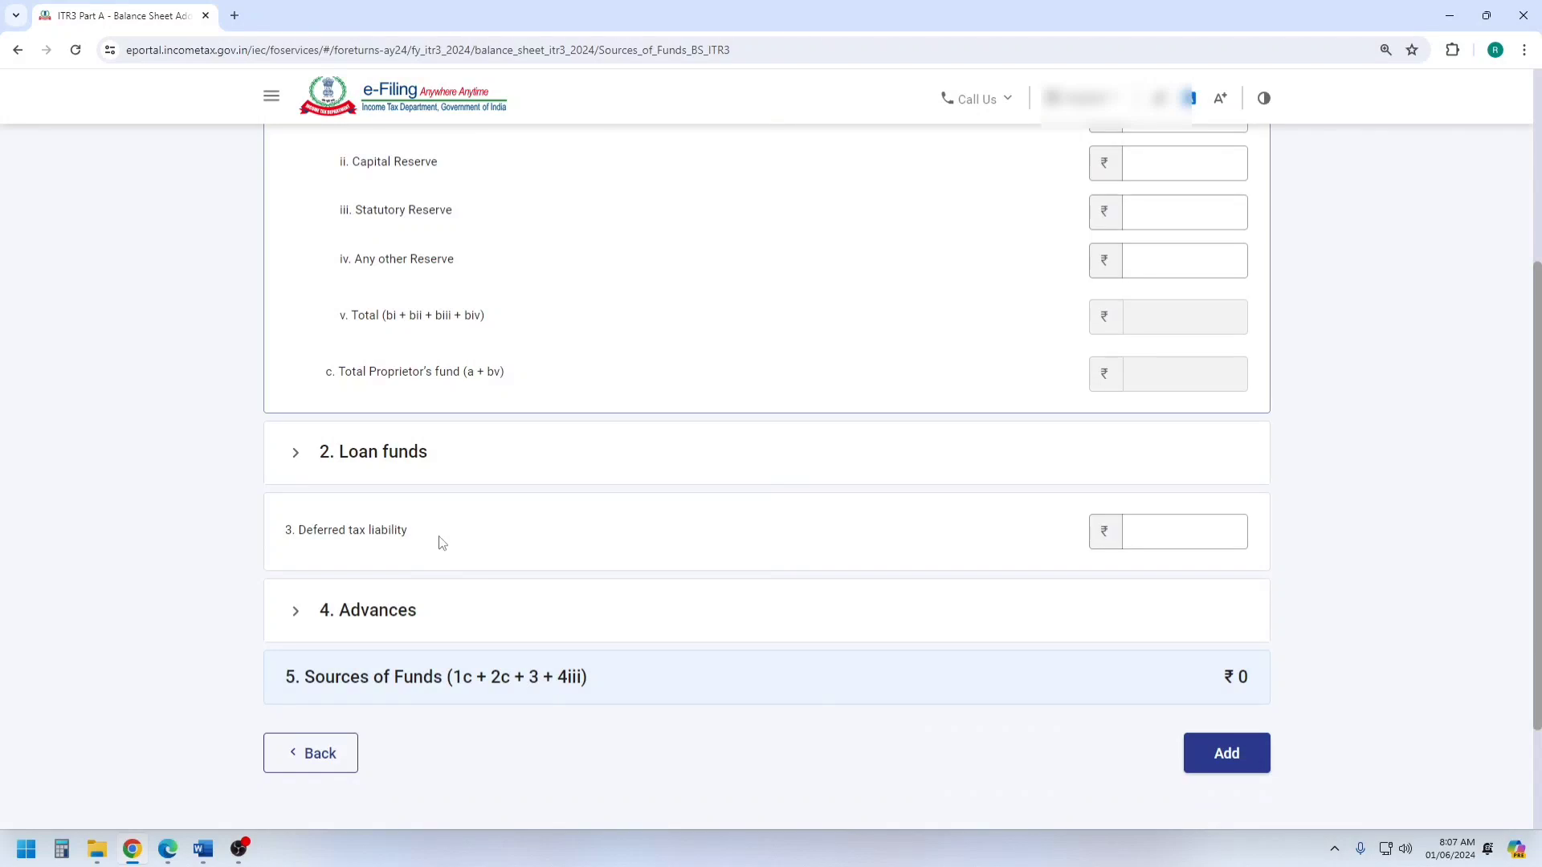
pyautogui.scroll(-1, 440, 543)
pyautogui.click(413, 388)
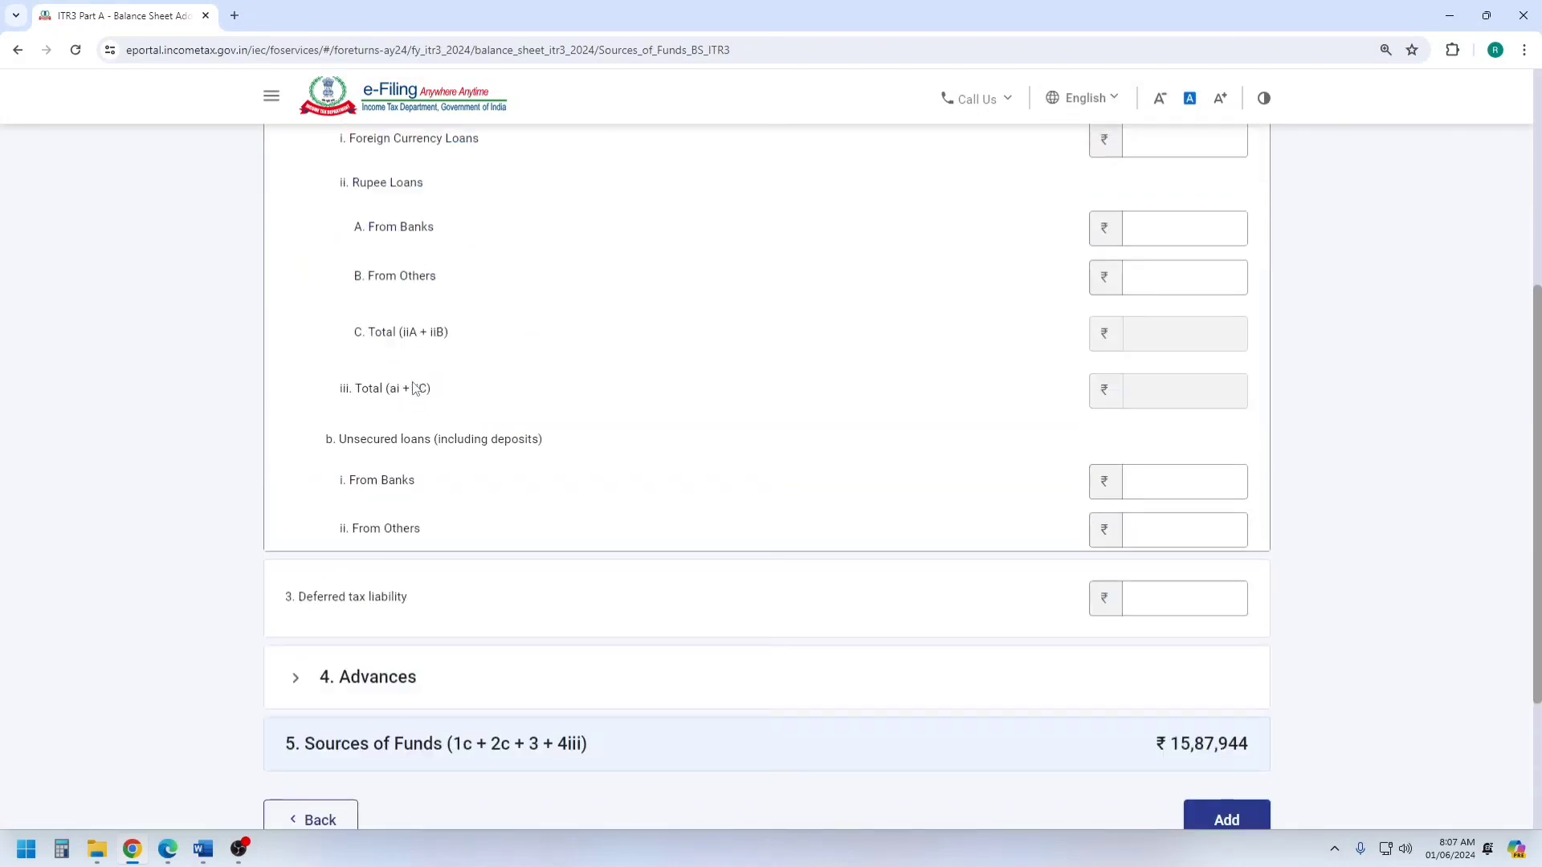
pyautogui.scroll(3, 491, 396)
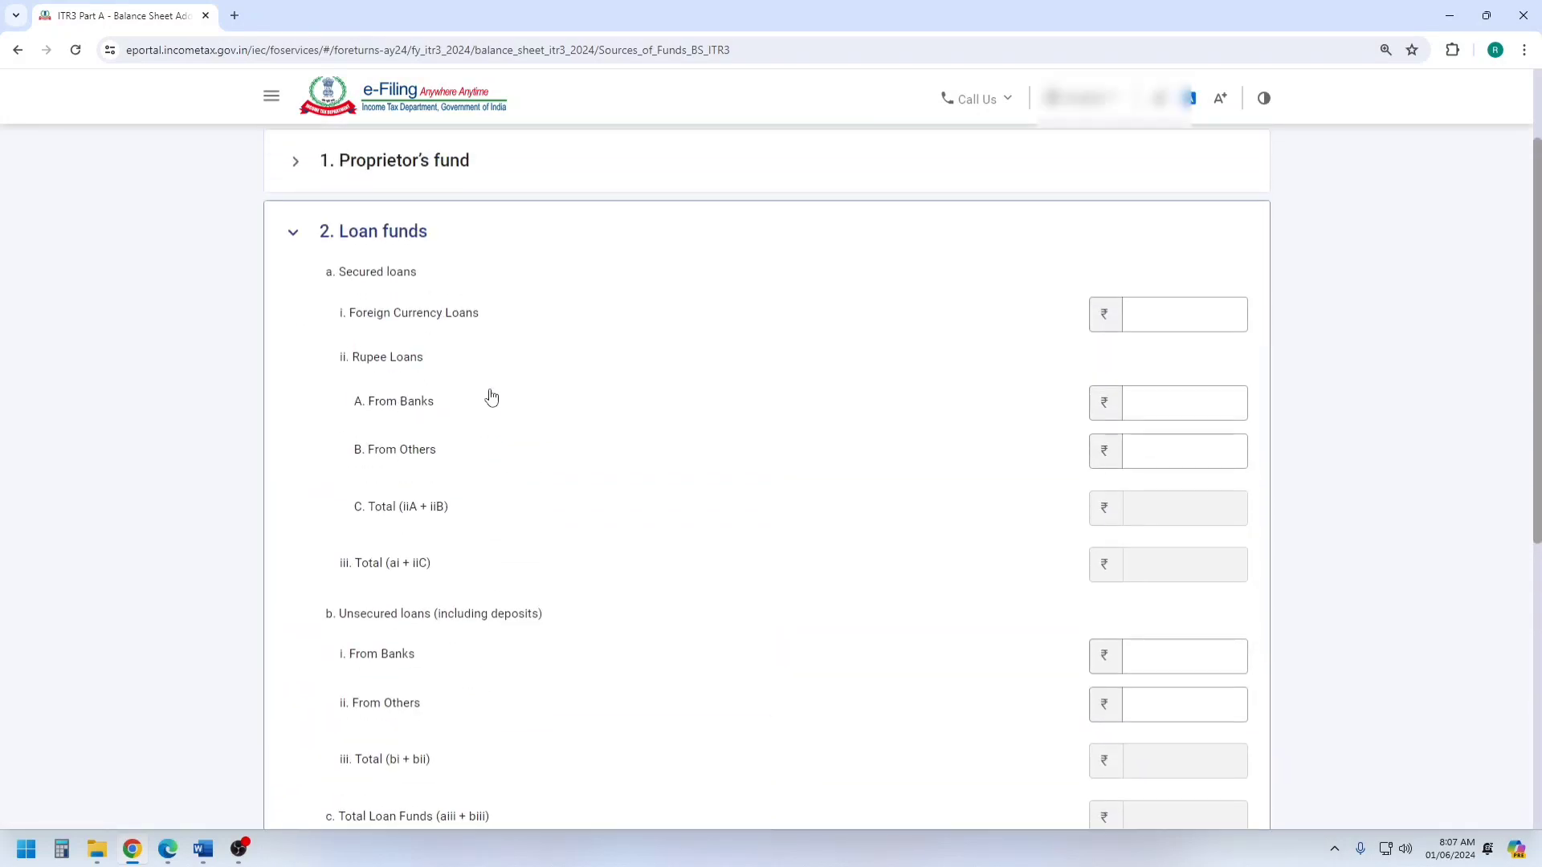
pyautogui.scroll(2, 491, 397)
pyautogui.scroll(-2, 491, 397)
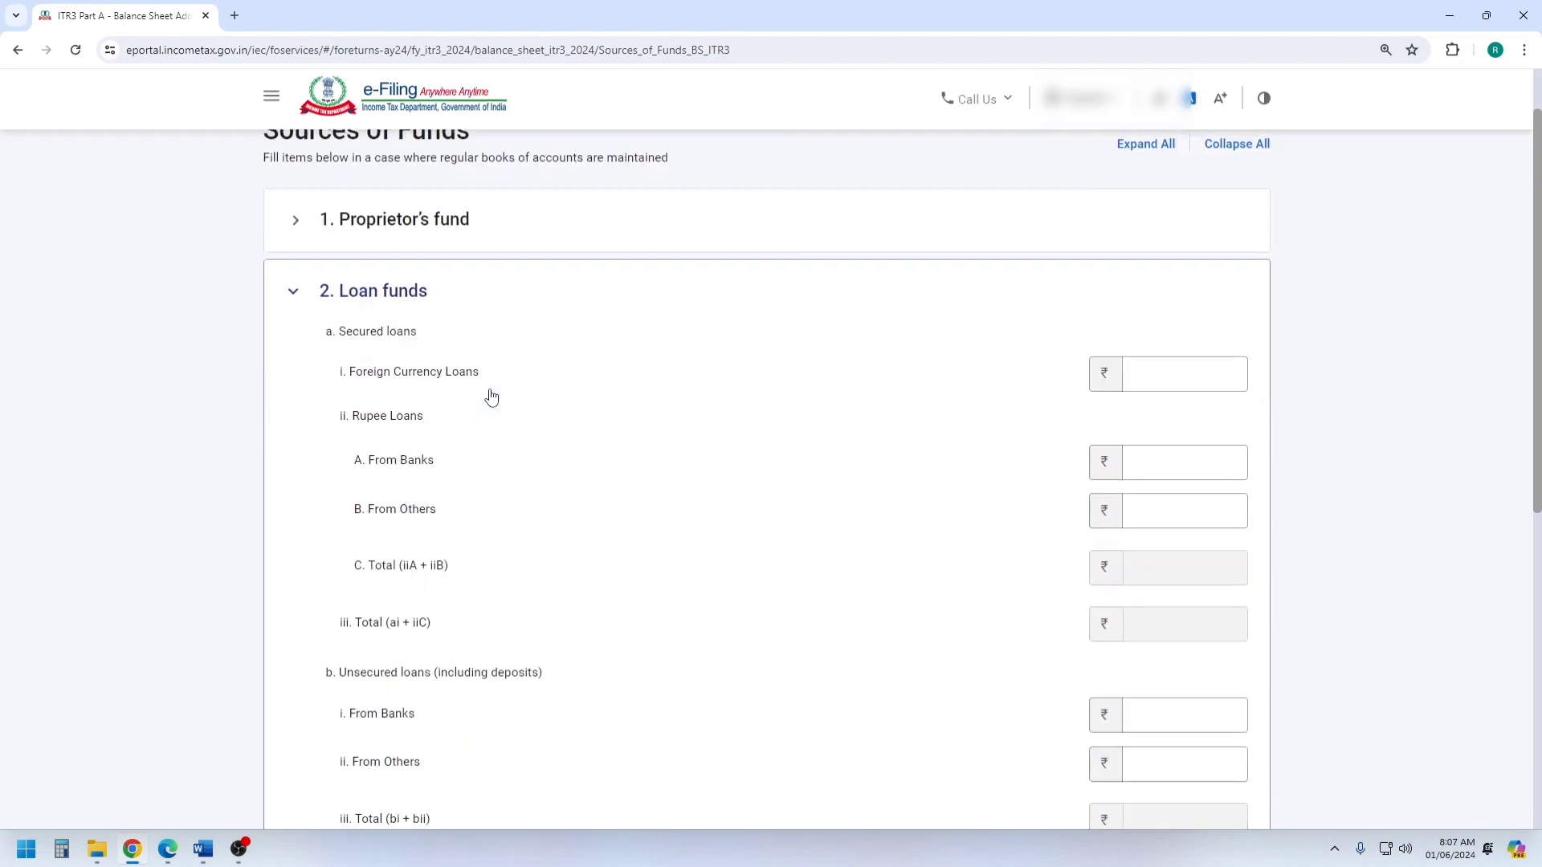
pyautogui.scroll(-1, 497, 448)
pyautogui.scroll(-1, 497, 448)
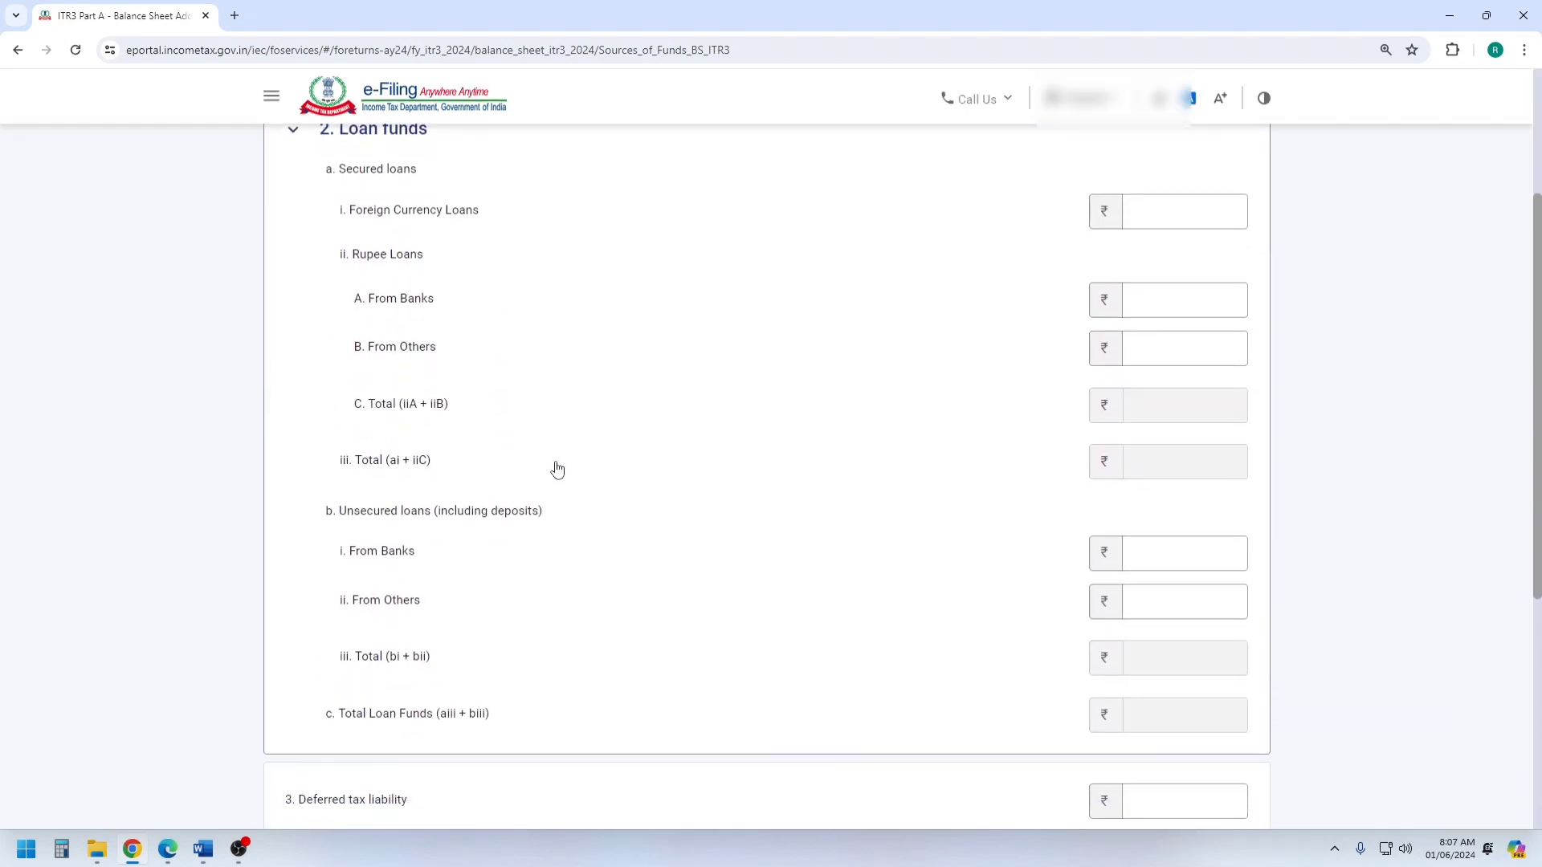
pyautogui.scroll(-3, 556, 464)
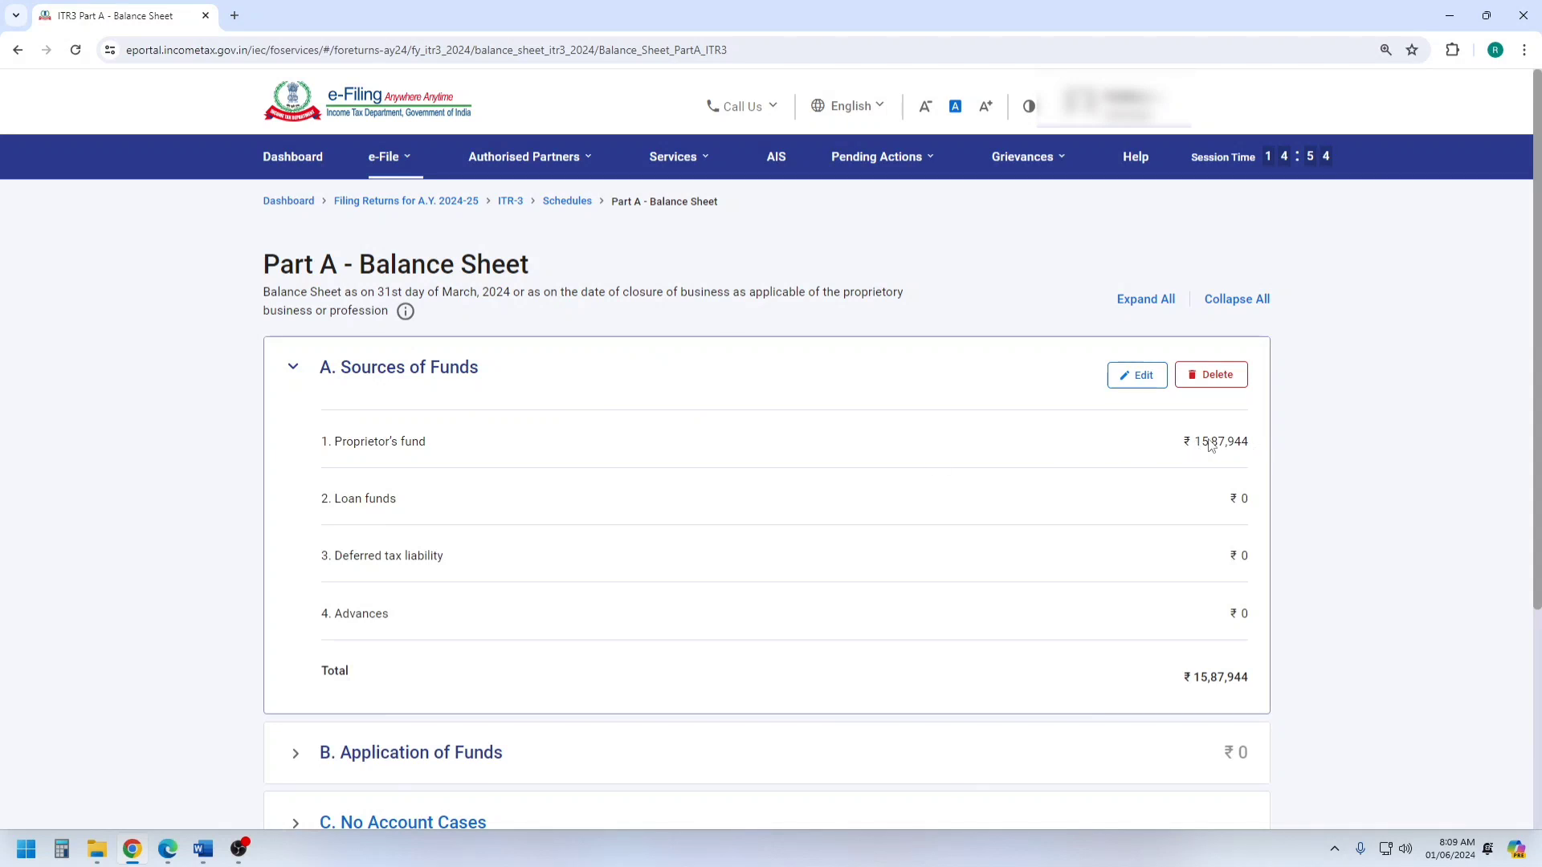
# Check the Sundry Creditors amount in the Word balance sheet and return to the filing portal in Chrome.
pyautogui.moveTo(203, 849)
pyautogui.click(109, 793)
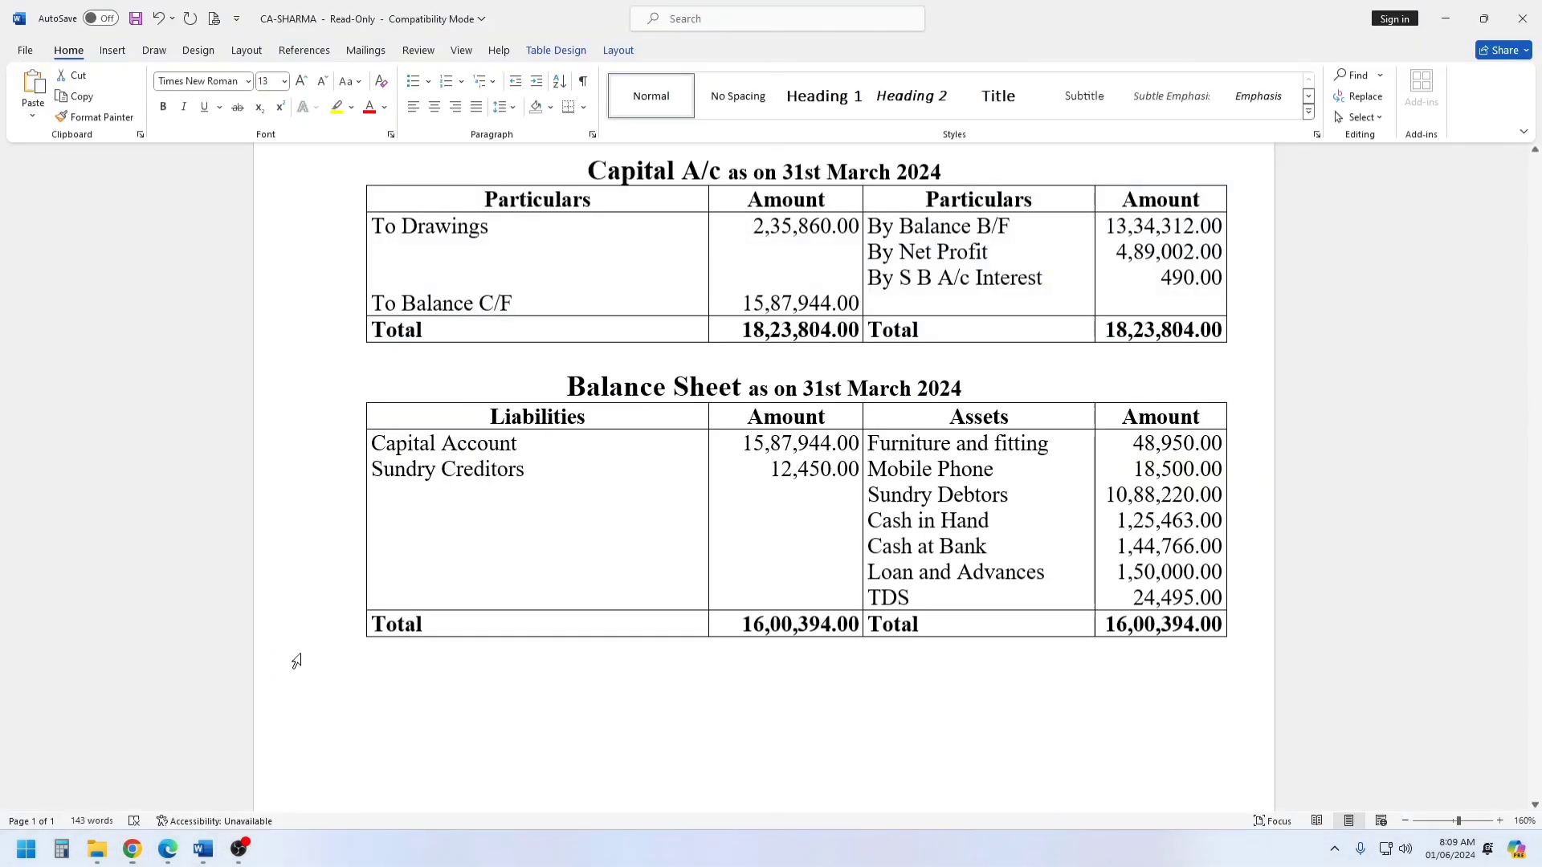
pyautogui.moveTo(767, 470); pyautogui.dragTo(858, 471)
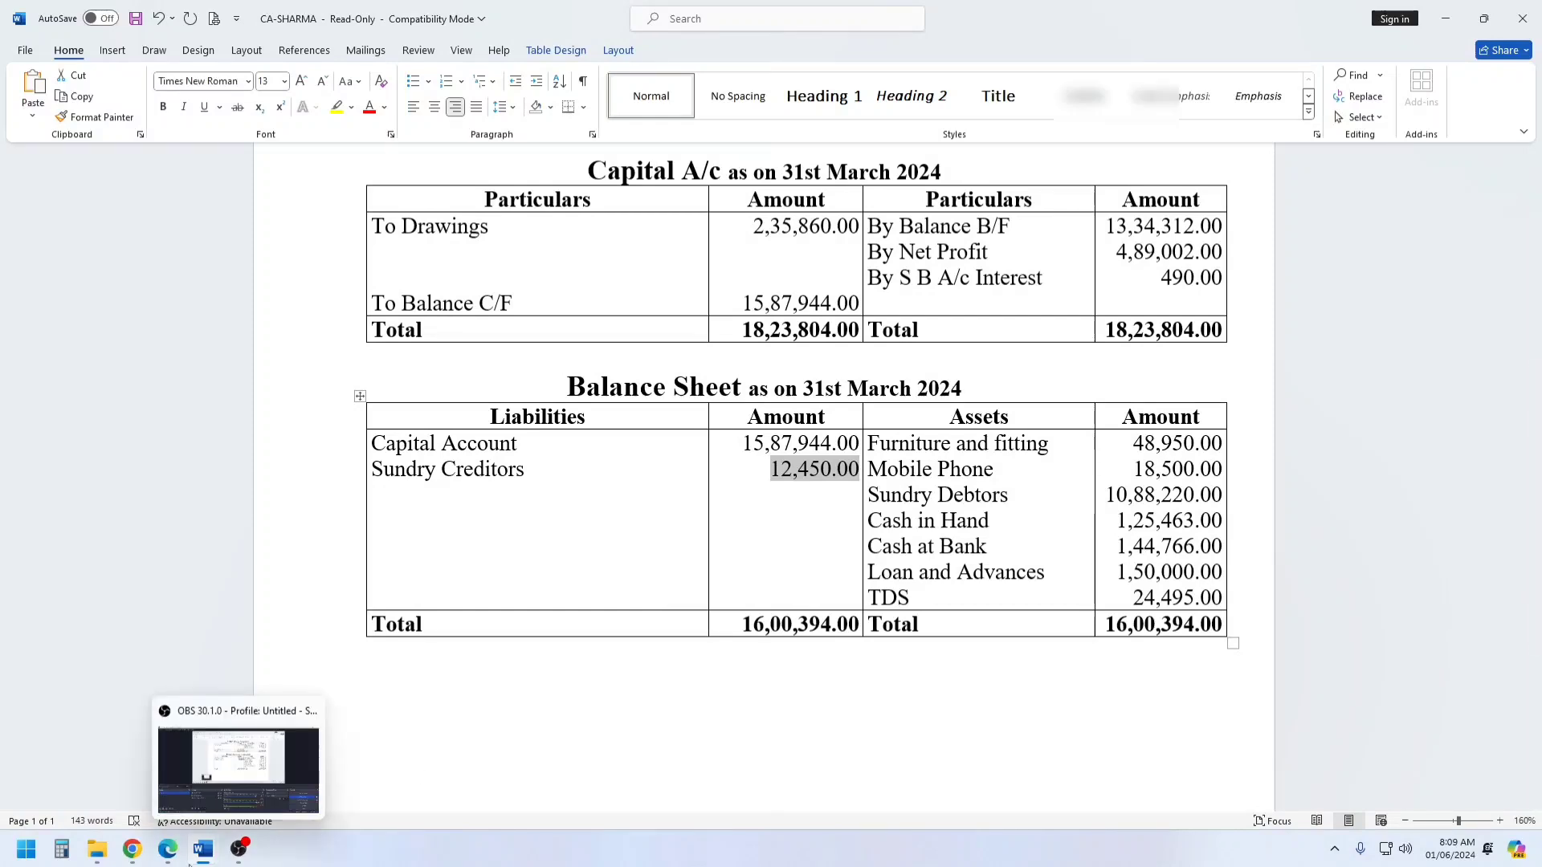
pyautogui.click(132, 848)
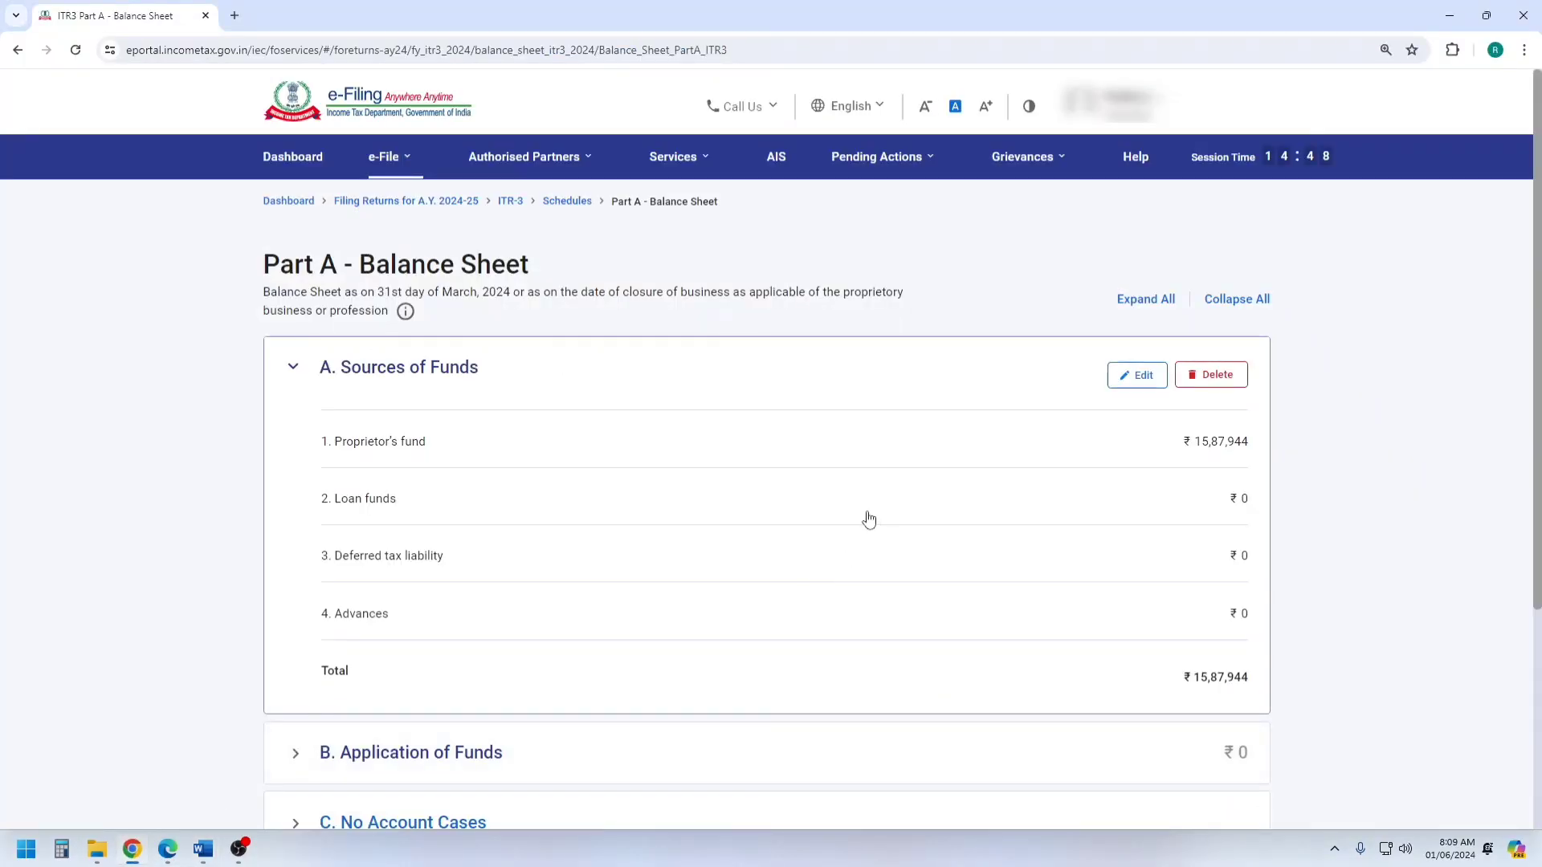
# Start adding details for Application of Funds, beginning at the Gross Block amount under Fixed assets.
pyautogui.scroll(-3, 868, 520)
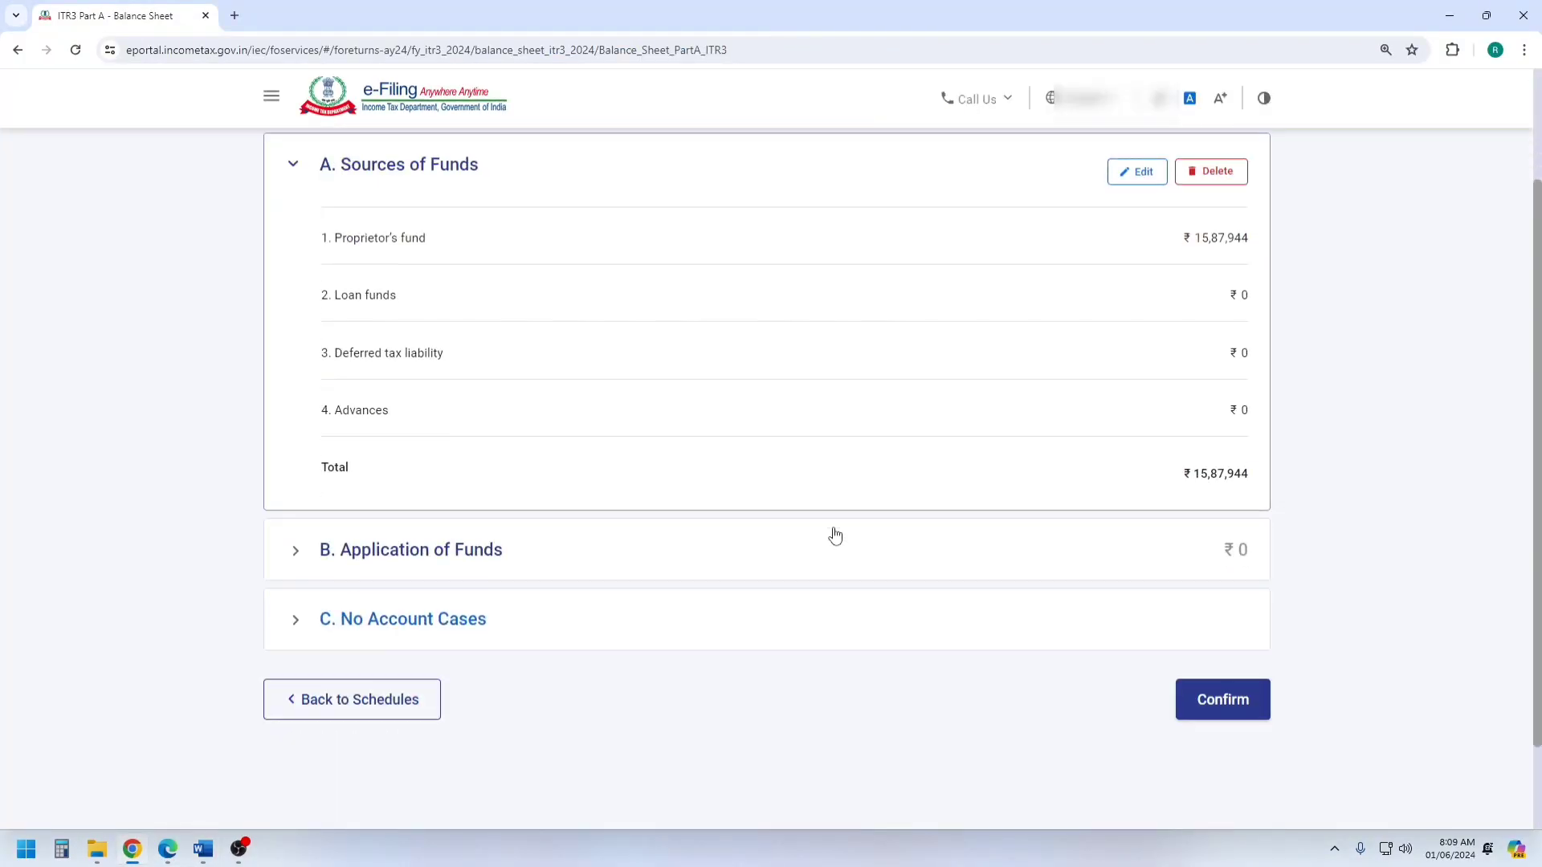
pyautogui.click(386, 558)
pyautogui.click(381, 448)
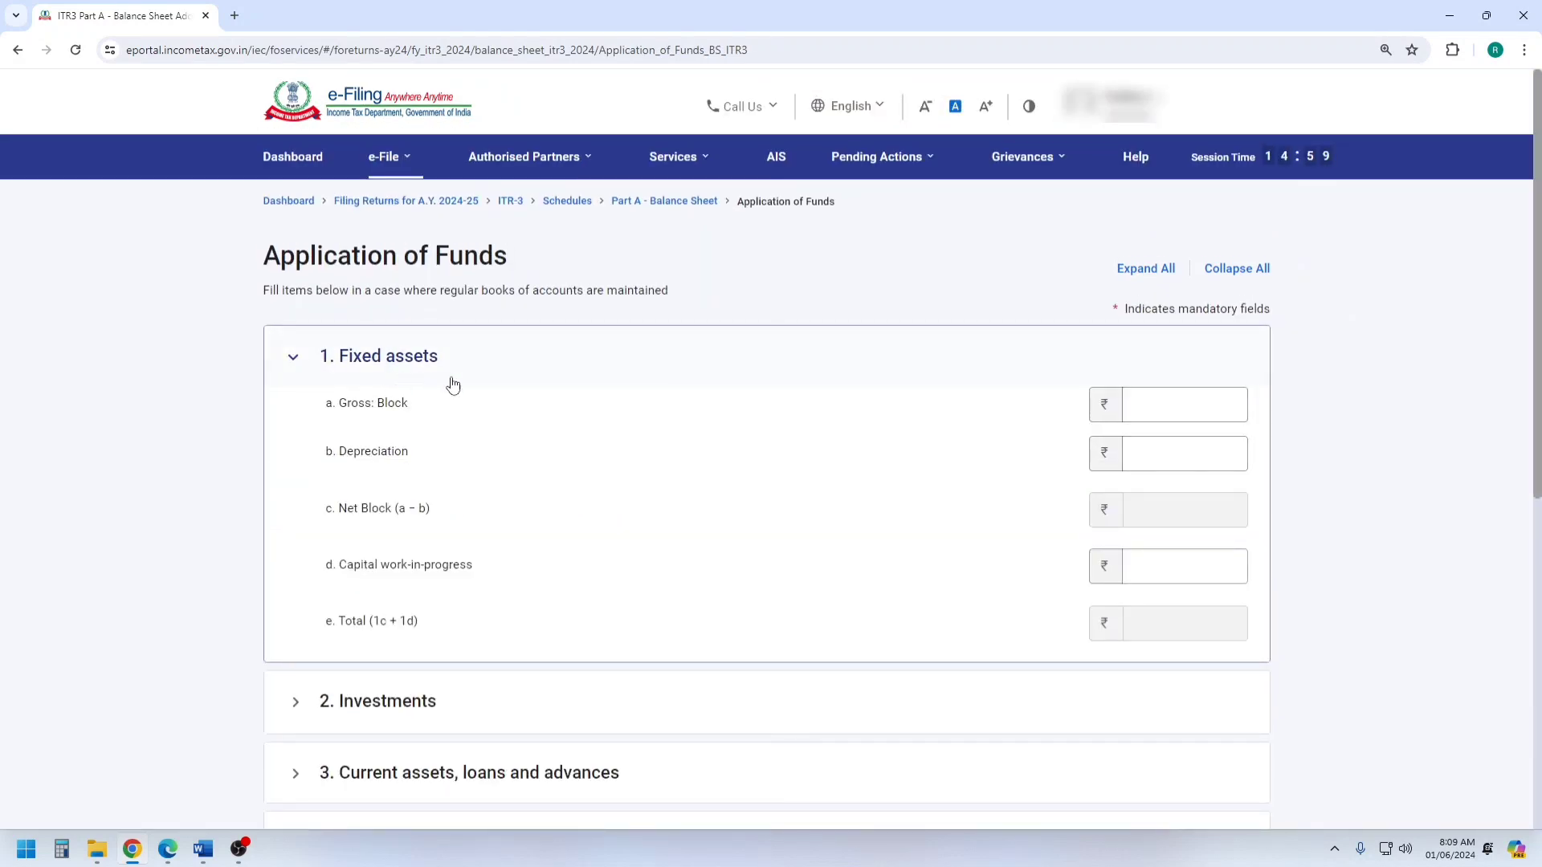
pyautogui.click(1148, 398)
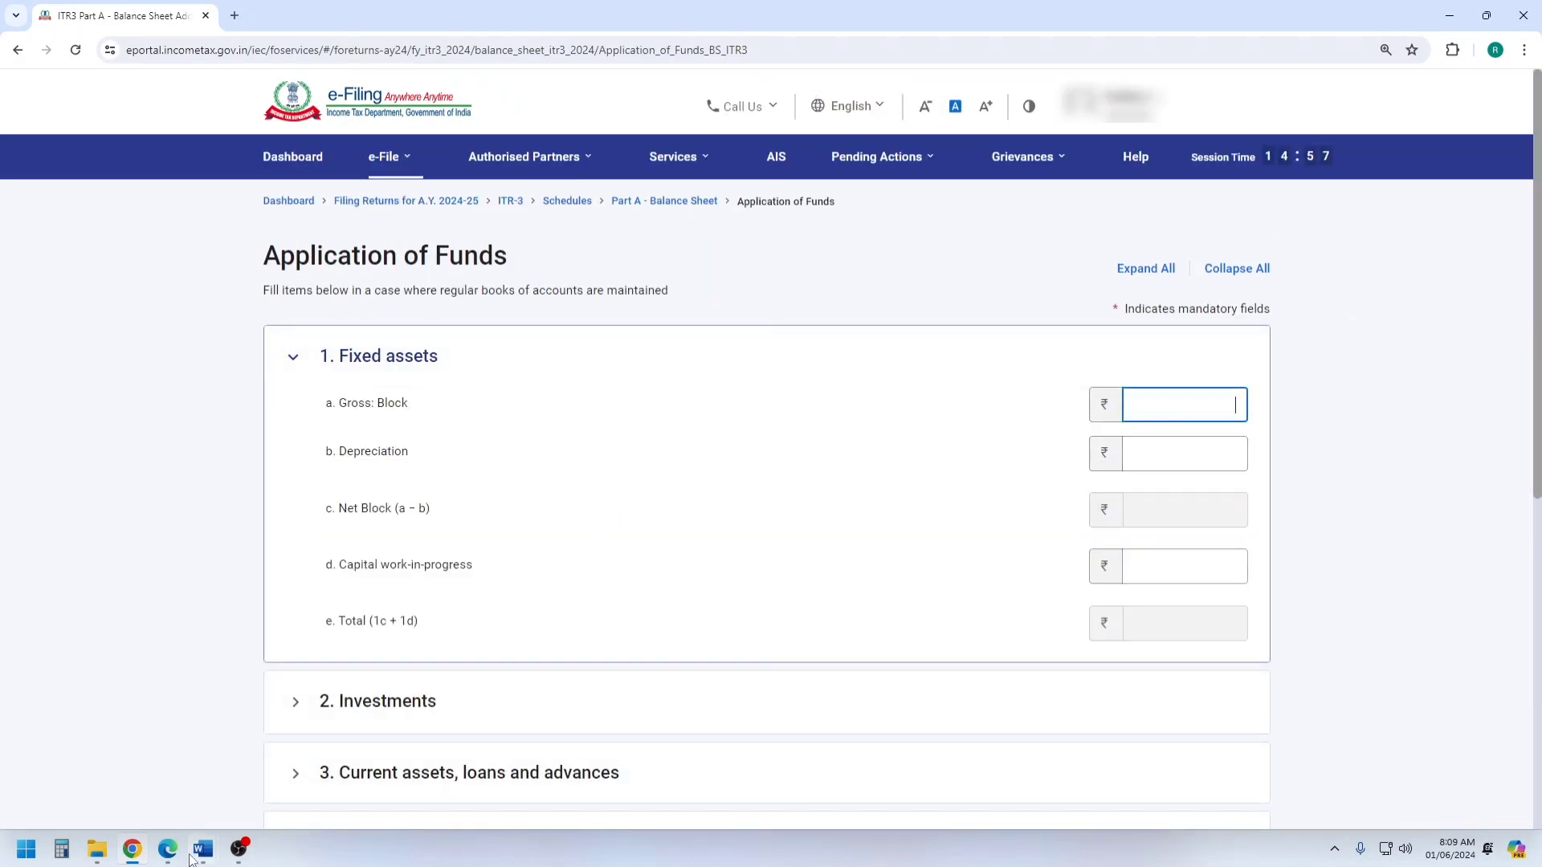
# Using the Word balance sheet and Calculator, add the furniture and mobile phone amounts, 48950 + 18500.
pyautogui.moveTo(202, 849)
pyautogui.click(159, 774)
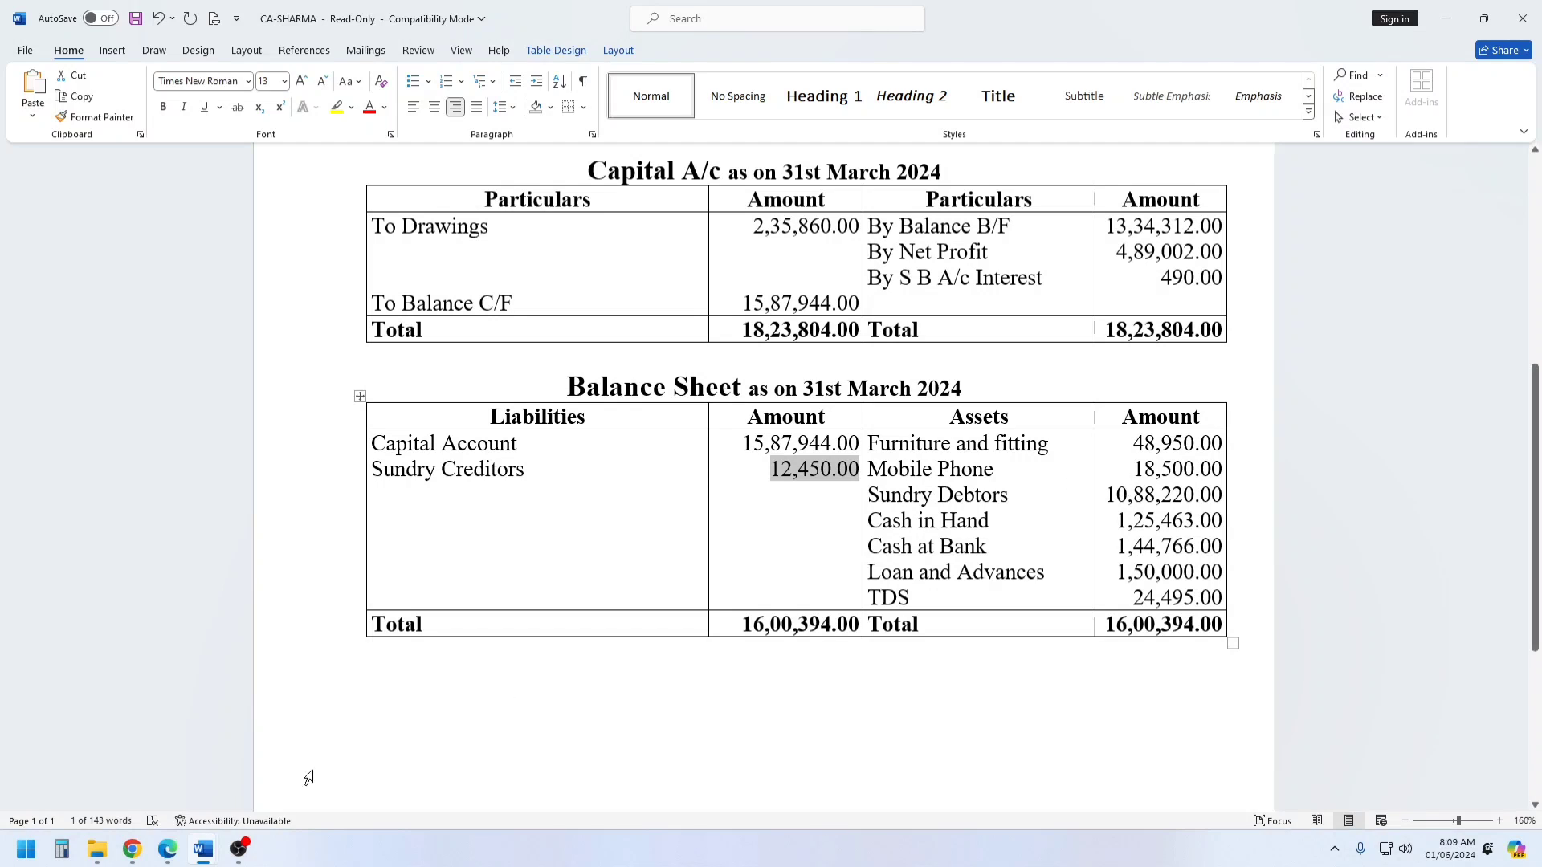
pyautogui.click(61, 849)
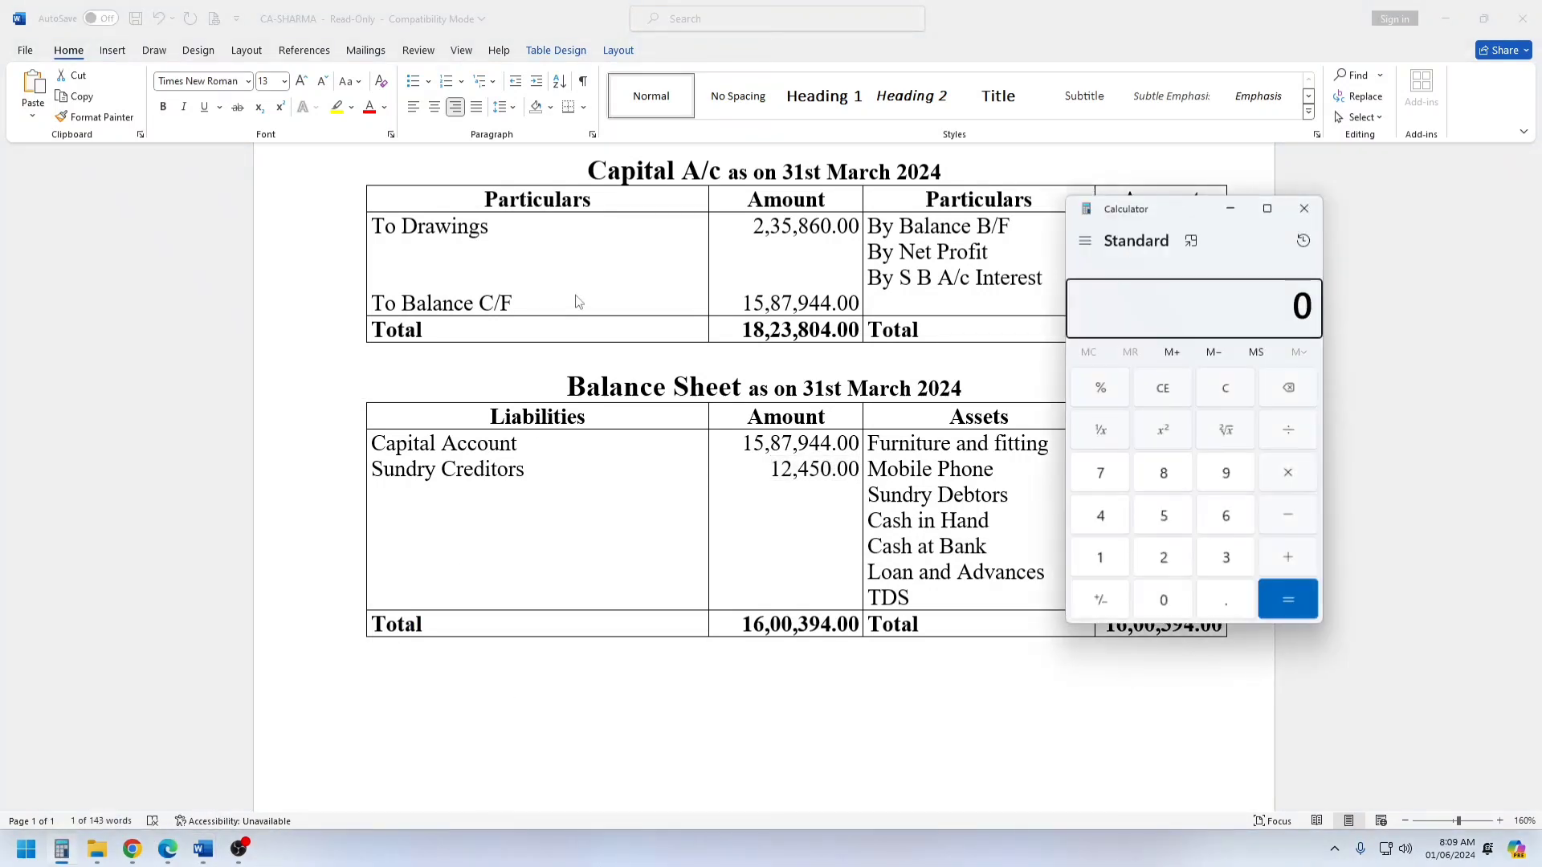
pyautogui.moveTo(1156, 199); pyautogui.dragTo(624, 268)
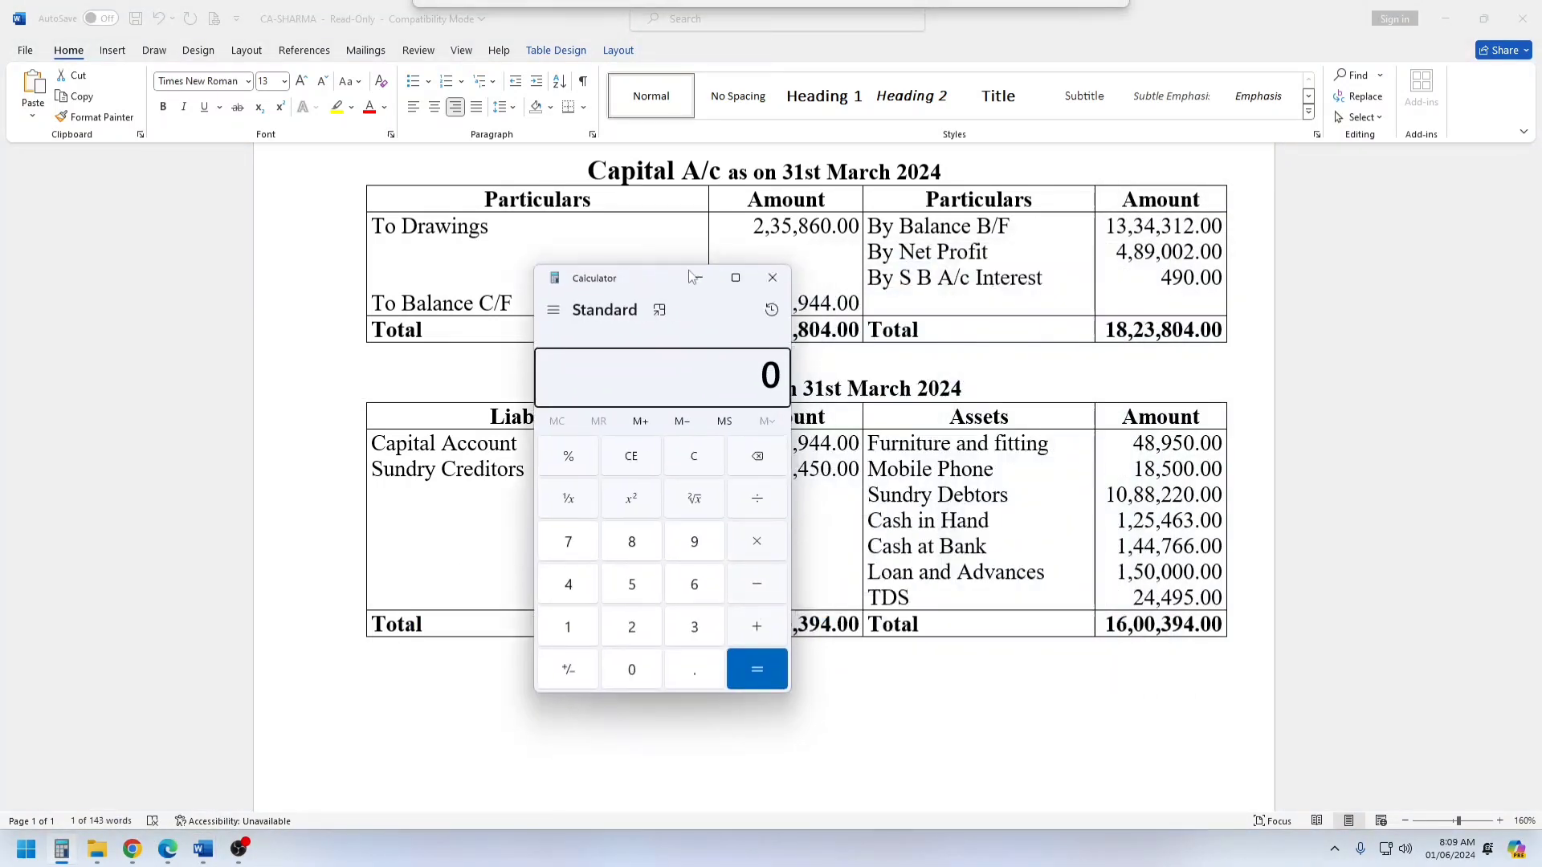
pyautogui.write('48950 + ')
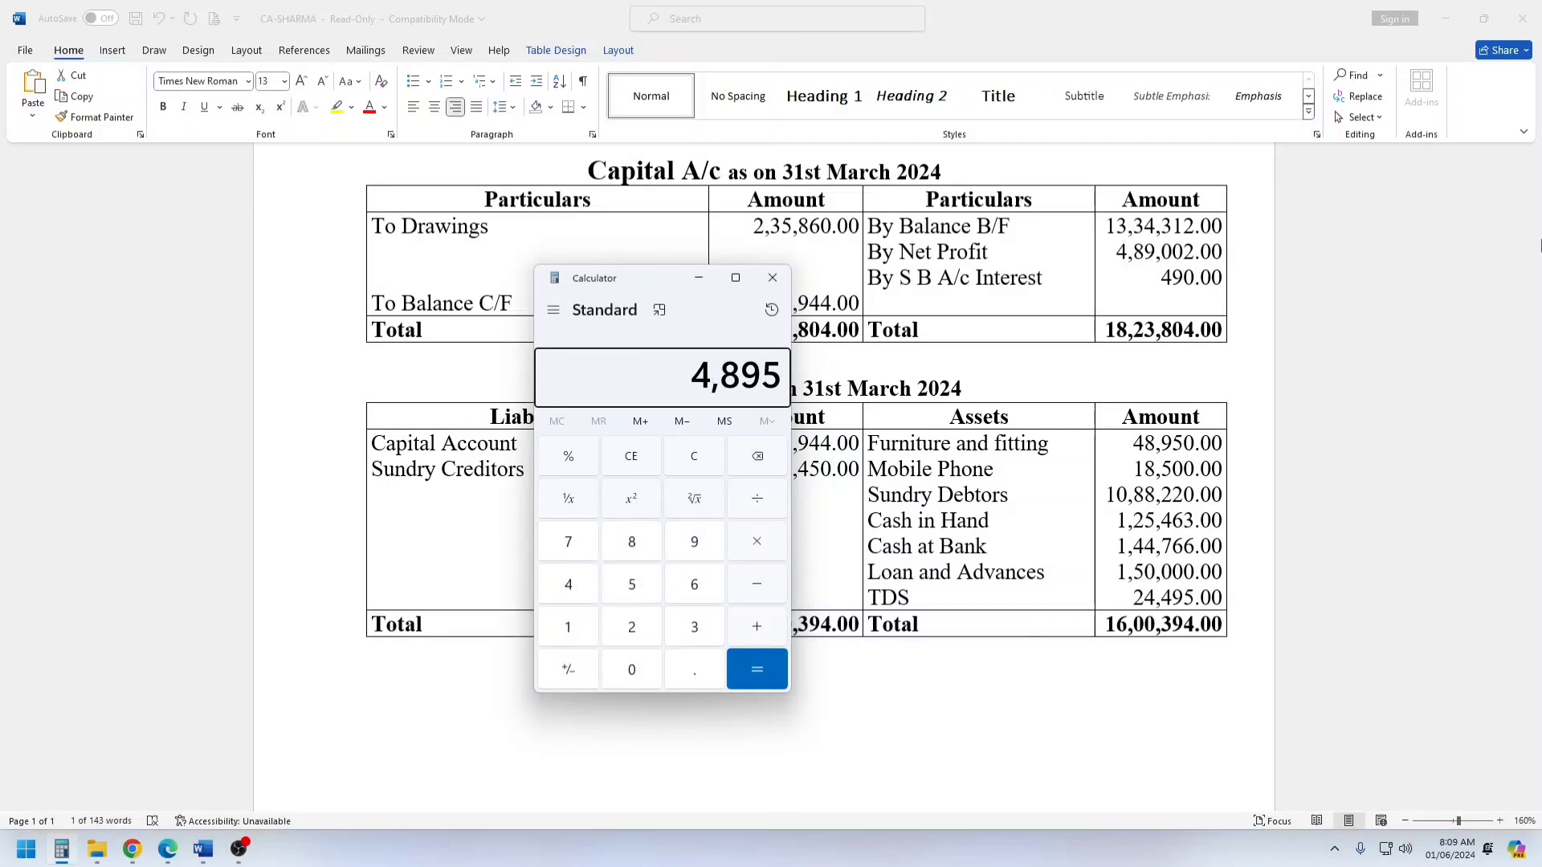
pyautogui.write('18500 =')
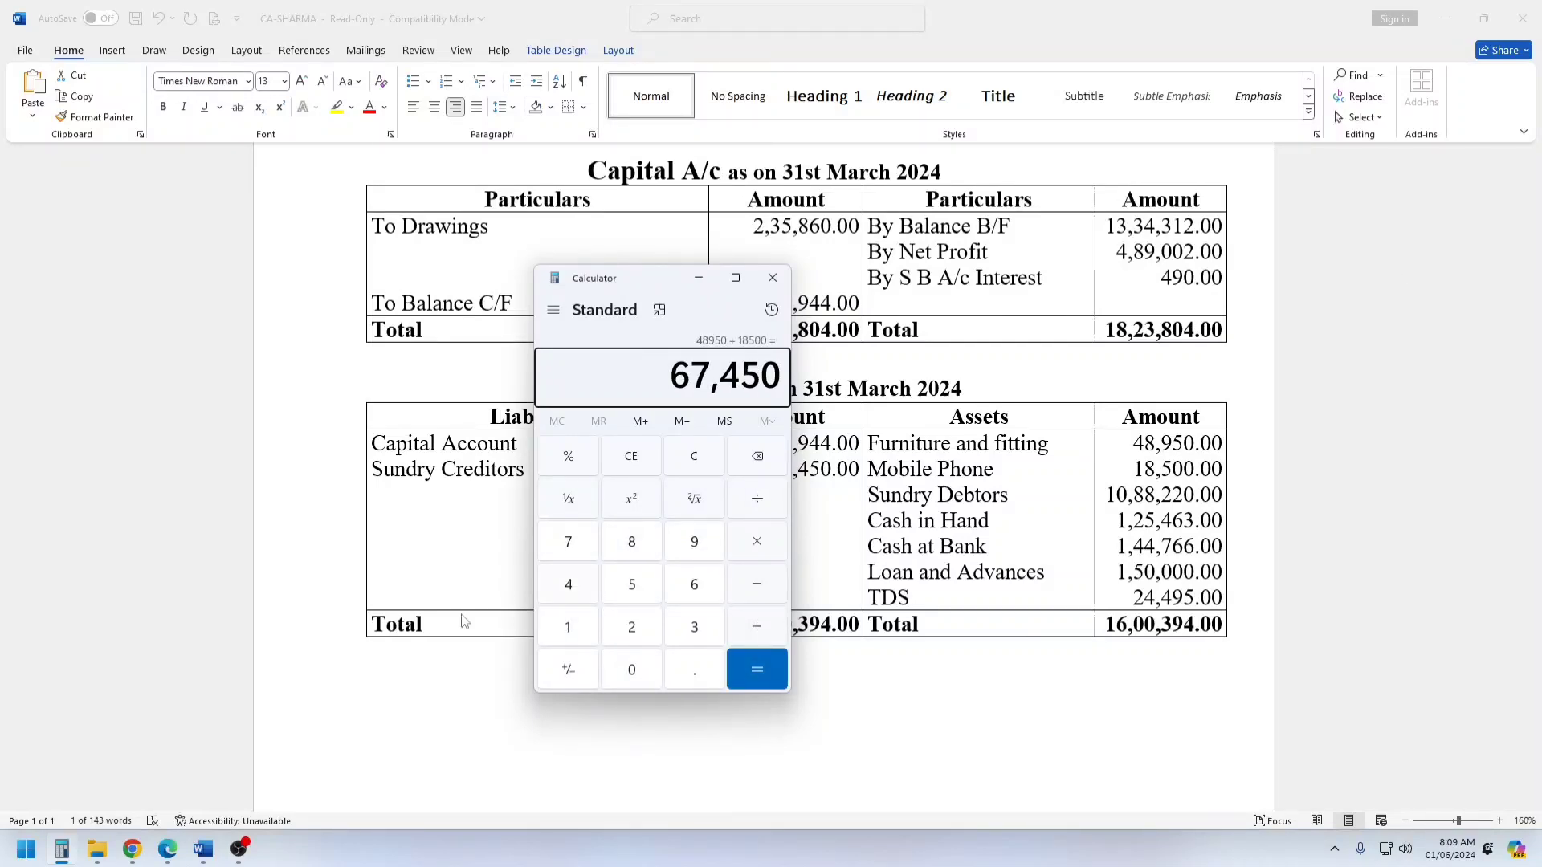
# Switch back to Chrome and enter 67,450 as the Gross Block of Fixed assets.
pyautogui.click(132, 848)
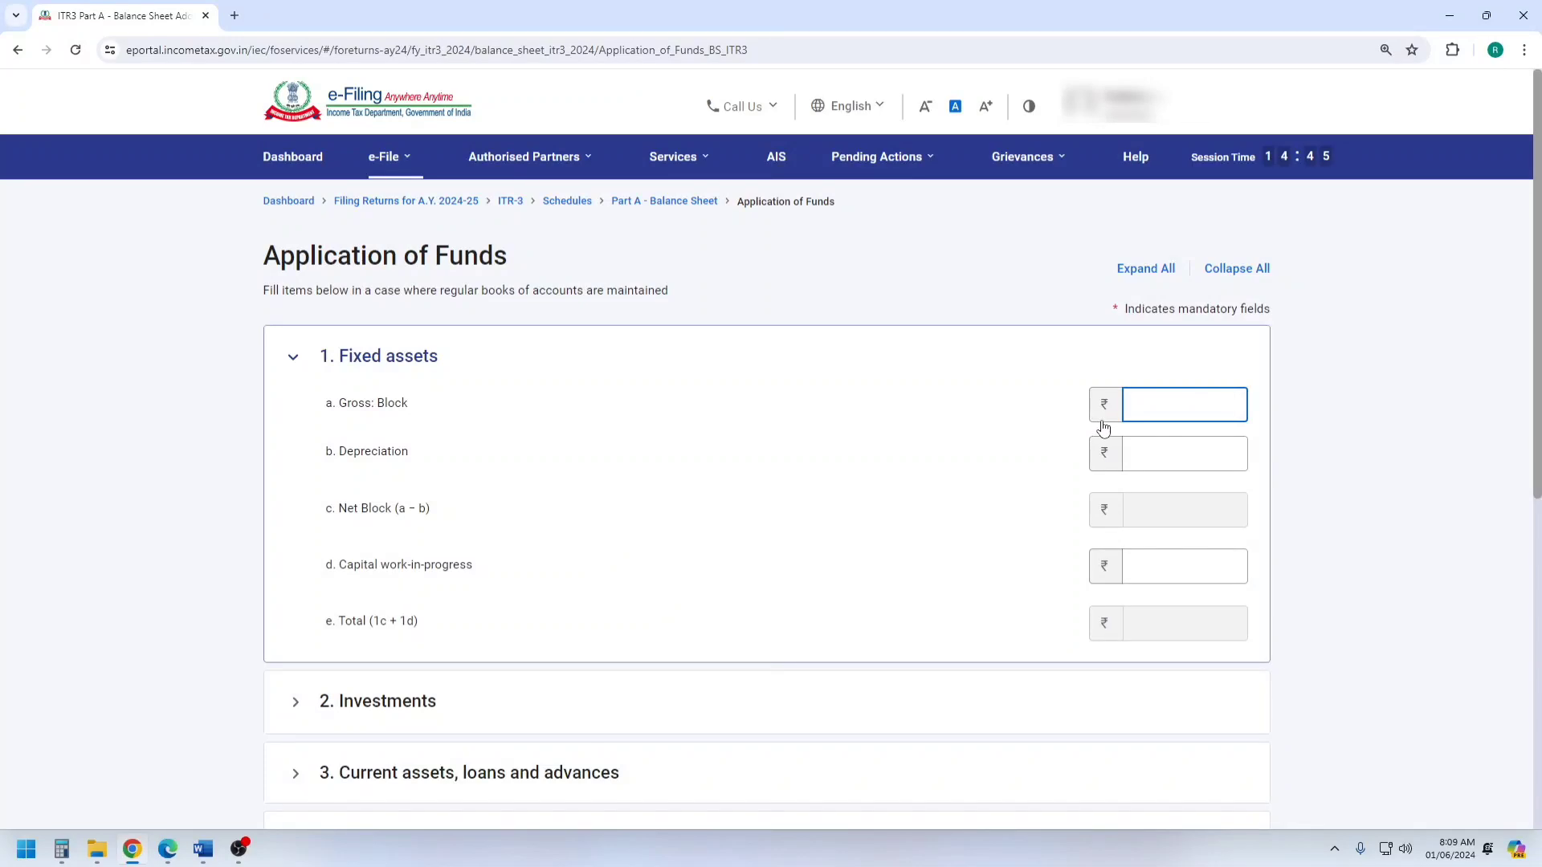
pyautogui.click(992, 460)
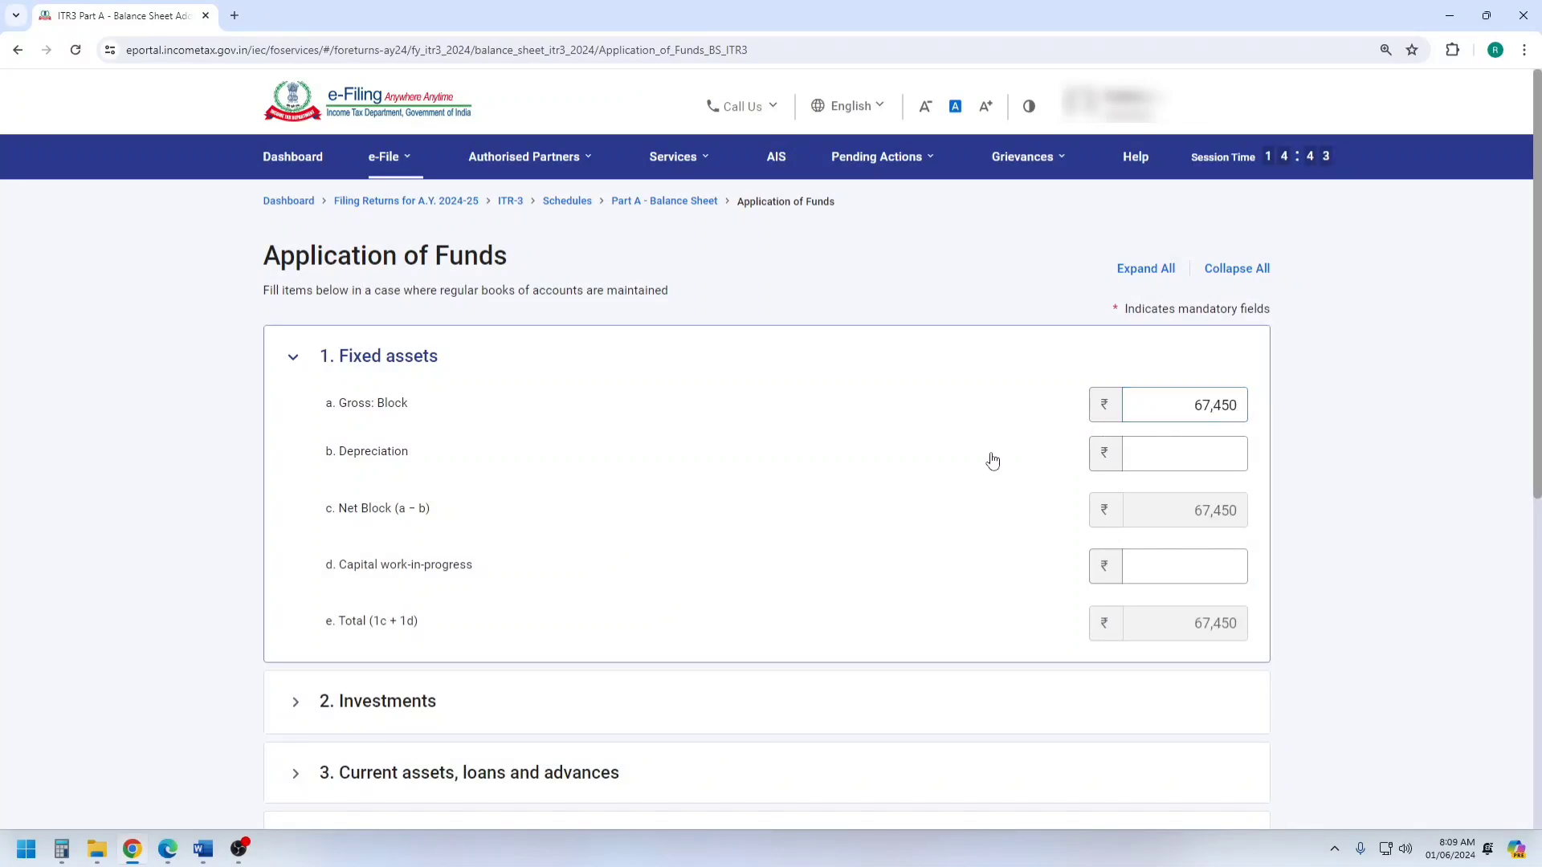
pyautogui.click(1183, 444)
# Expand Current assets, loans and advances in Application of Funds and review its inventory, debtor and cash fields.
pyautogui.scroll(-4, 1060, 506)
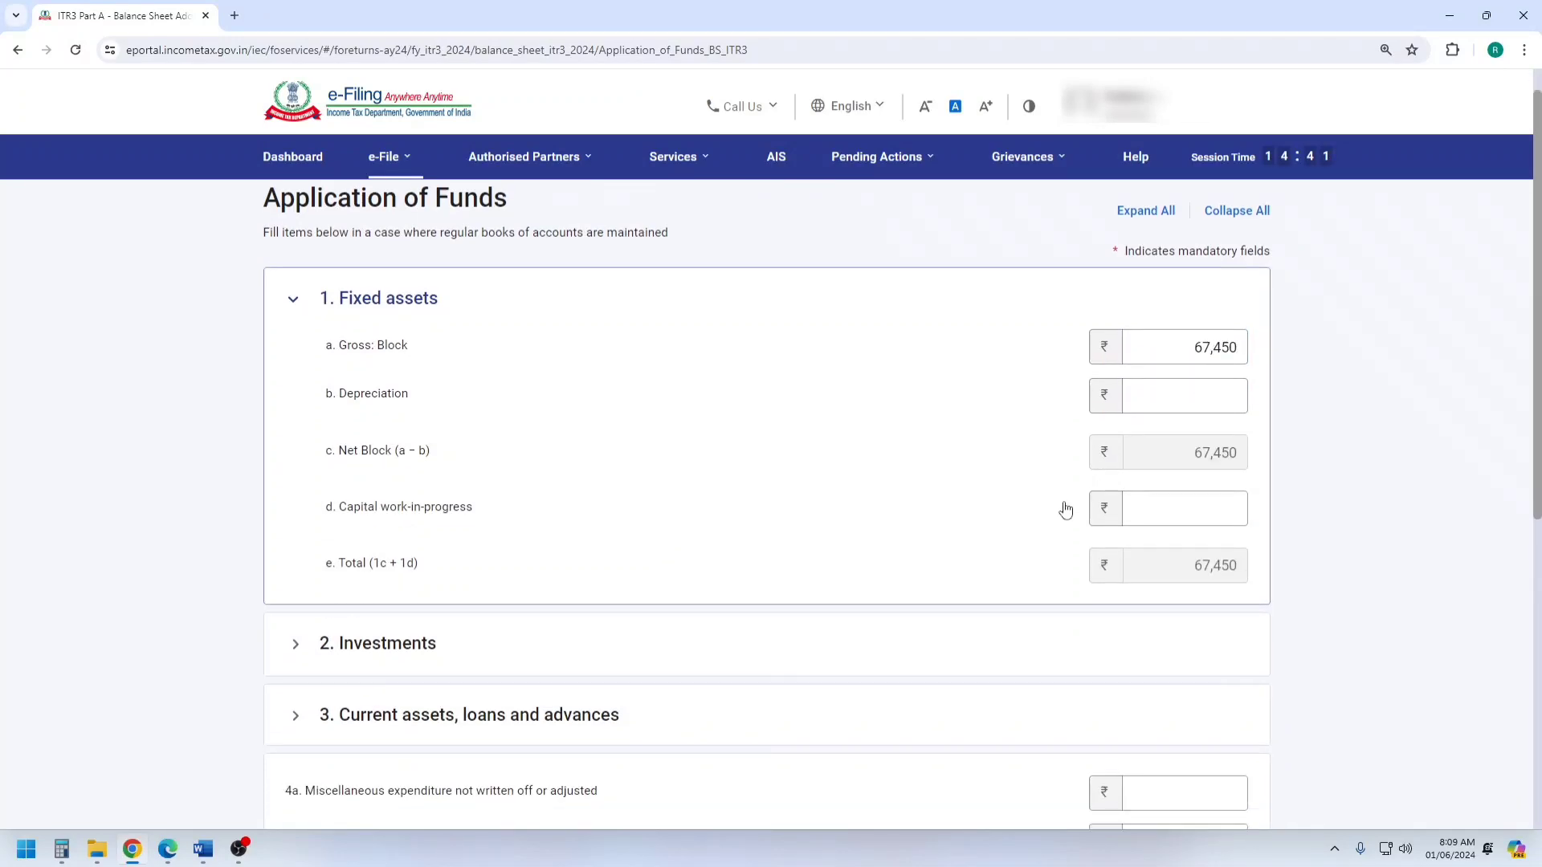
pyautogui.scroll(-2, 622, 527)
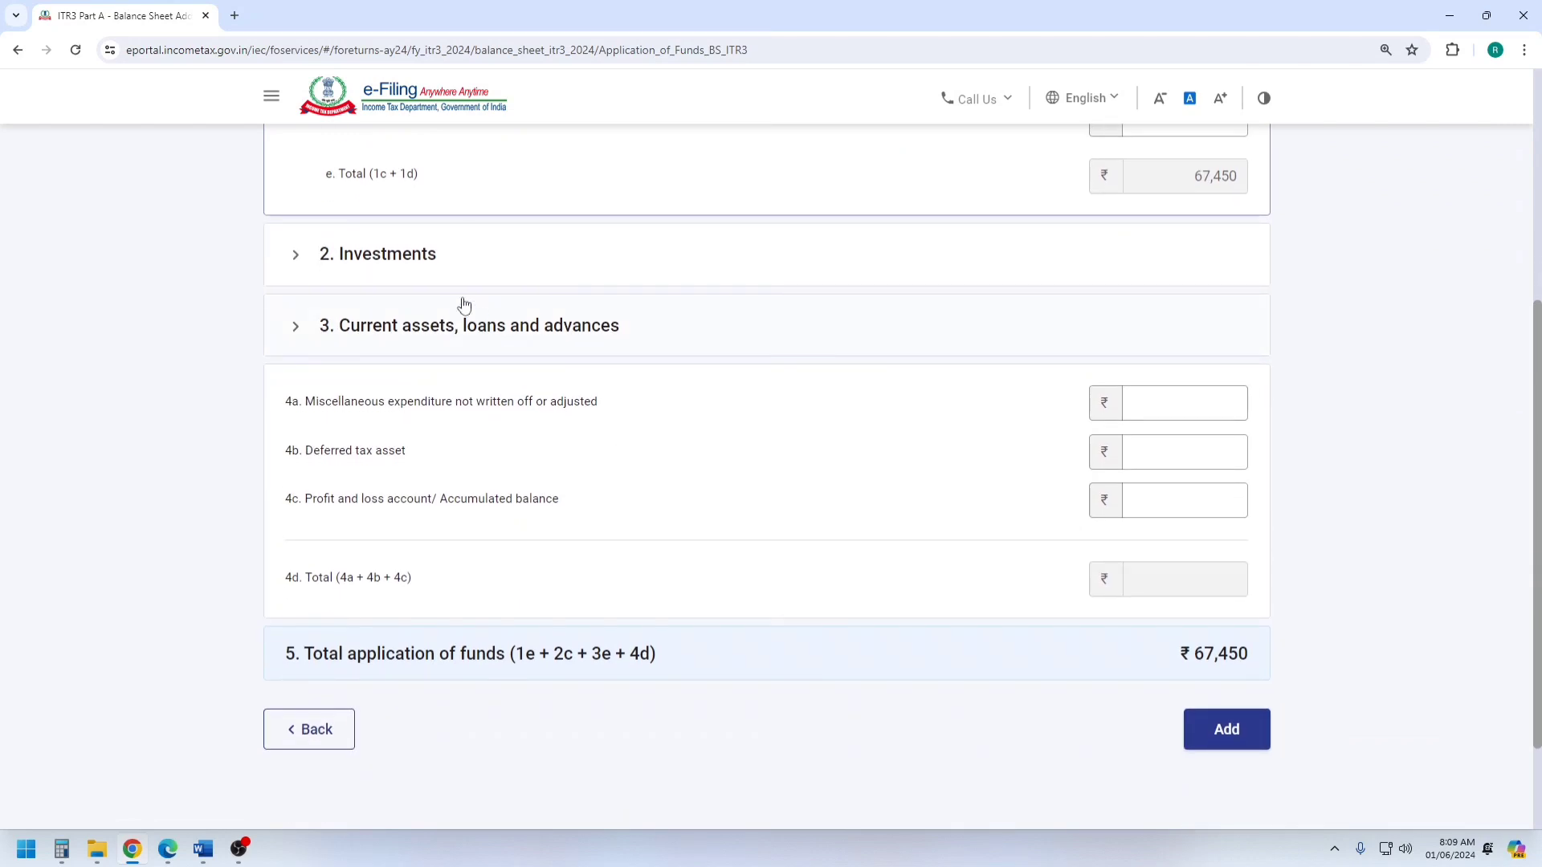
pyautogui.click(431, 327)
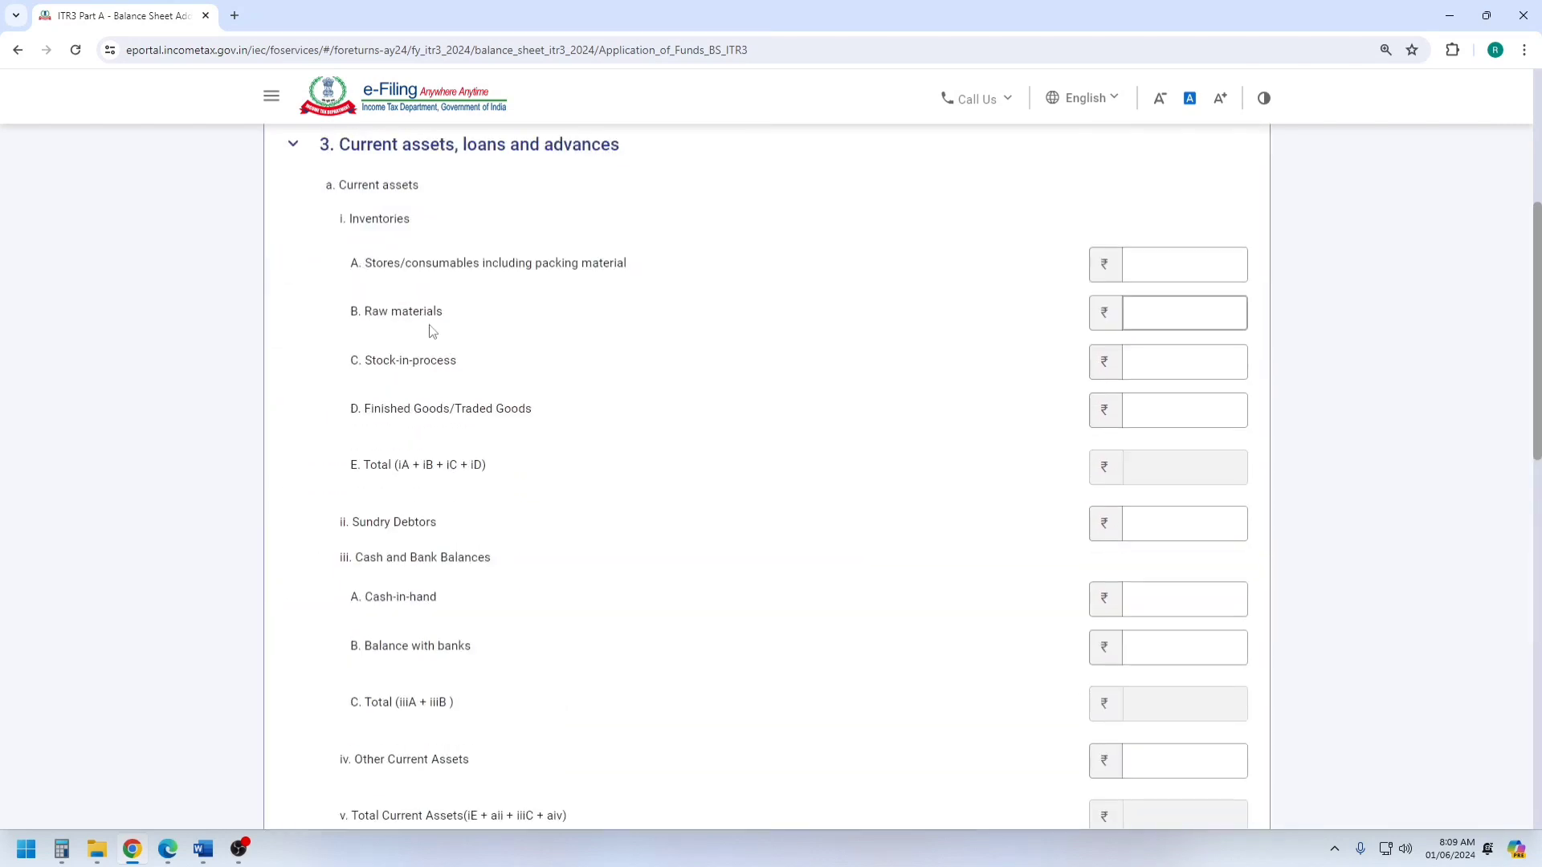
pyautogui.scroll(-1, 425, 330)
pyautogui.scroll(2, 417, 305)
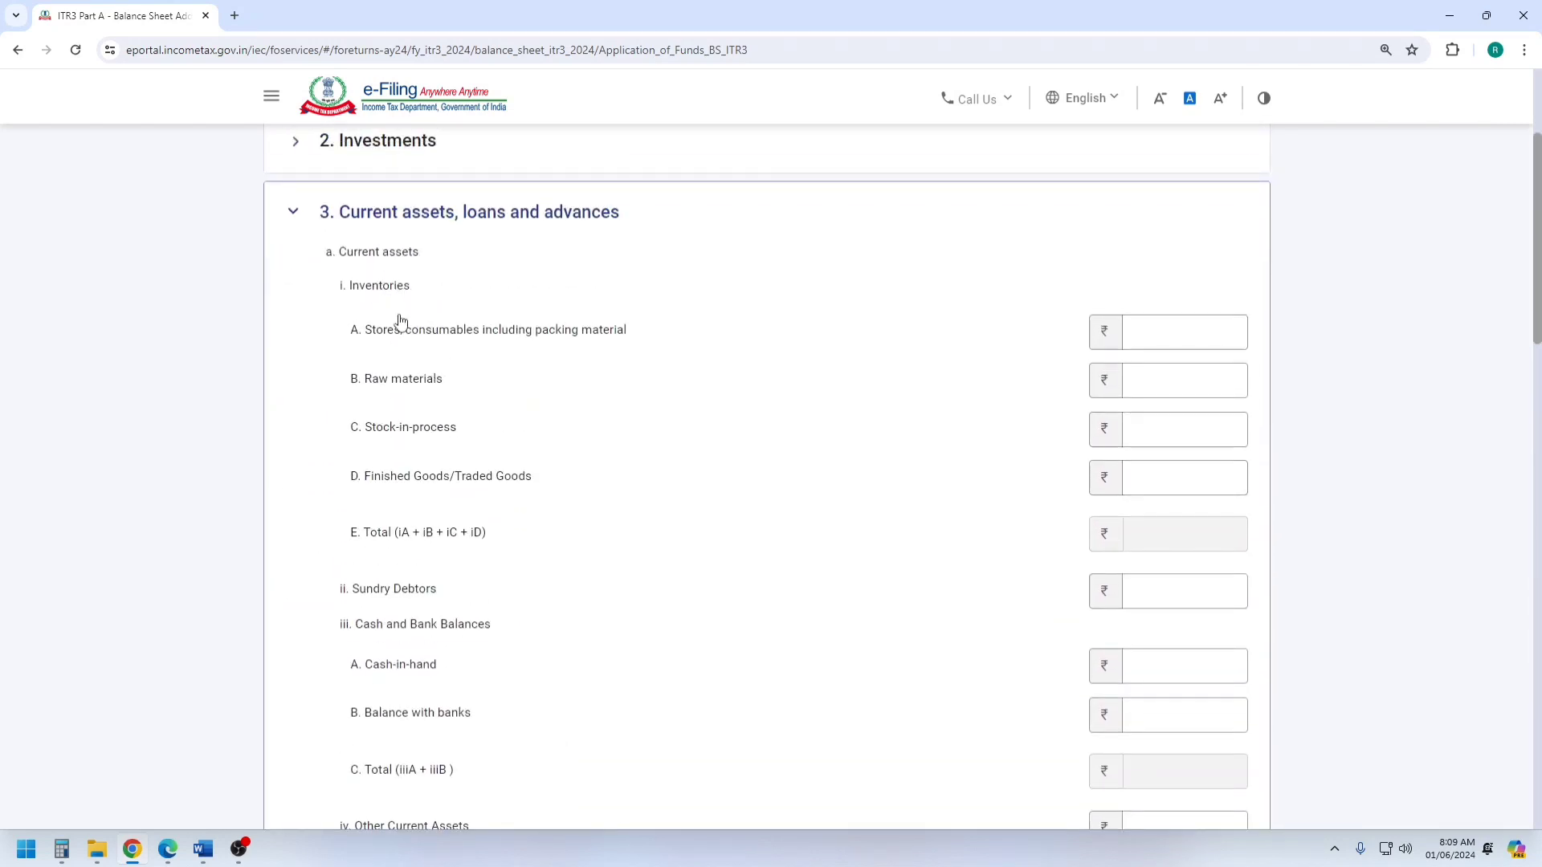
# Using the Word balance sheet, enter Sundry Debtors 10,88,220, Cash-in-hand 1,25,463 and Balance with banks 1,44,766 under Current assets in the Chrome form.
pyautogui.scroll(-3, 402, 321)
pyautogui.click(1171, 348)
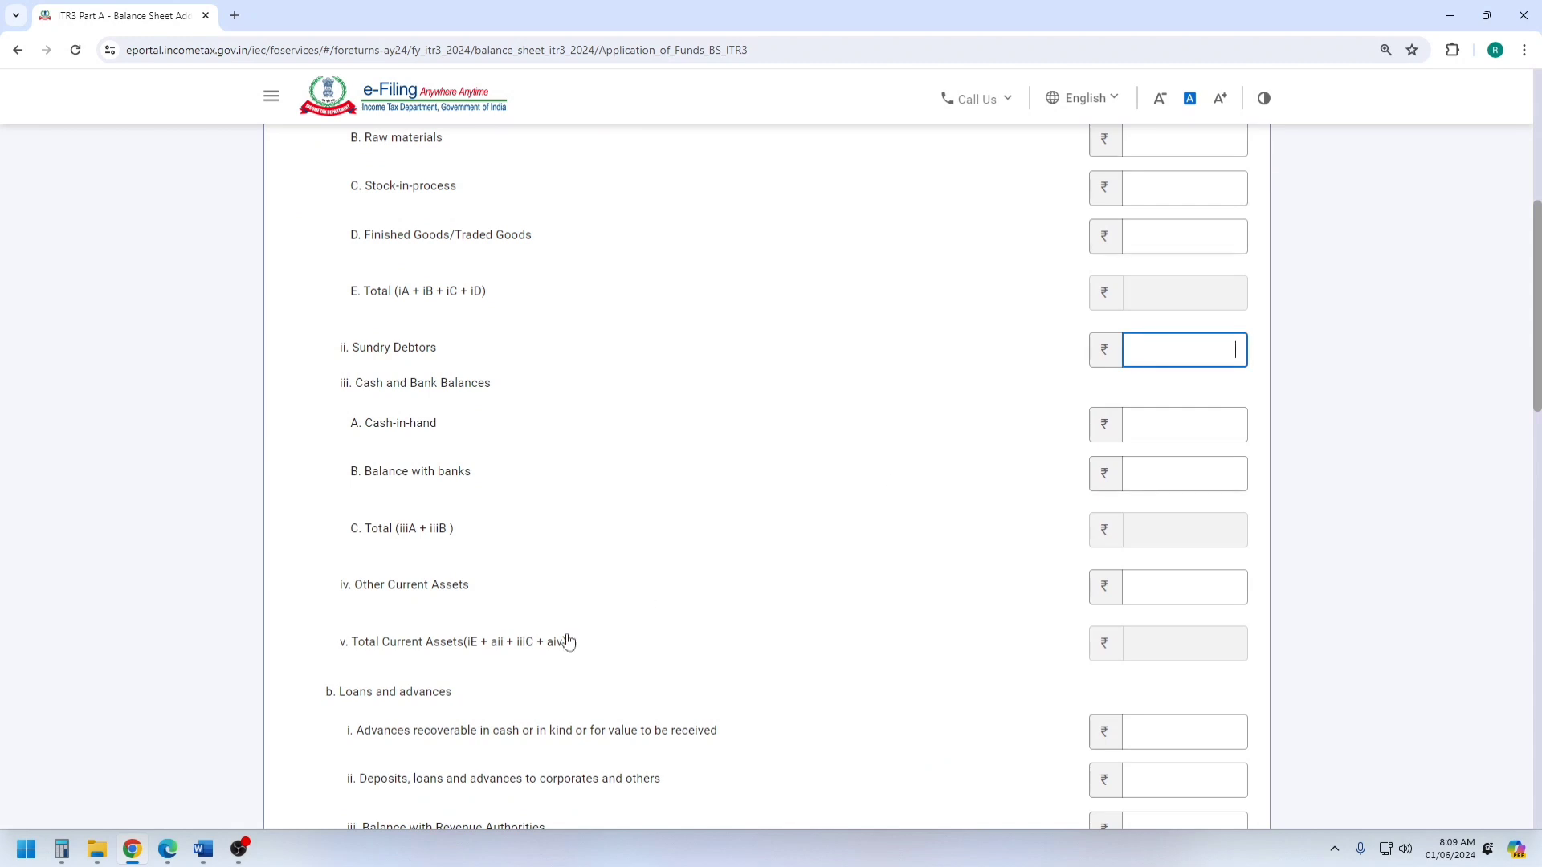
pyautogui.moveTo(203, 849)
pyautogui.click(152, 762)
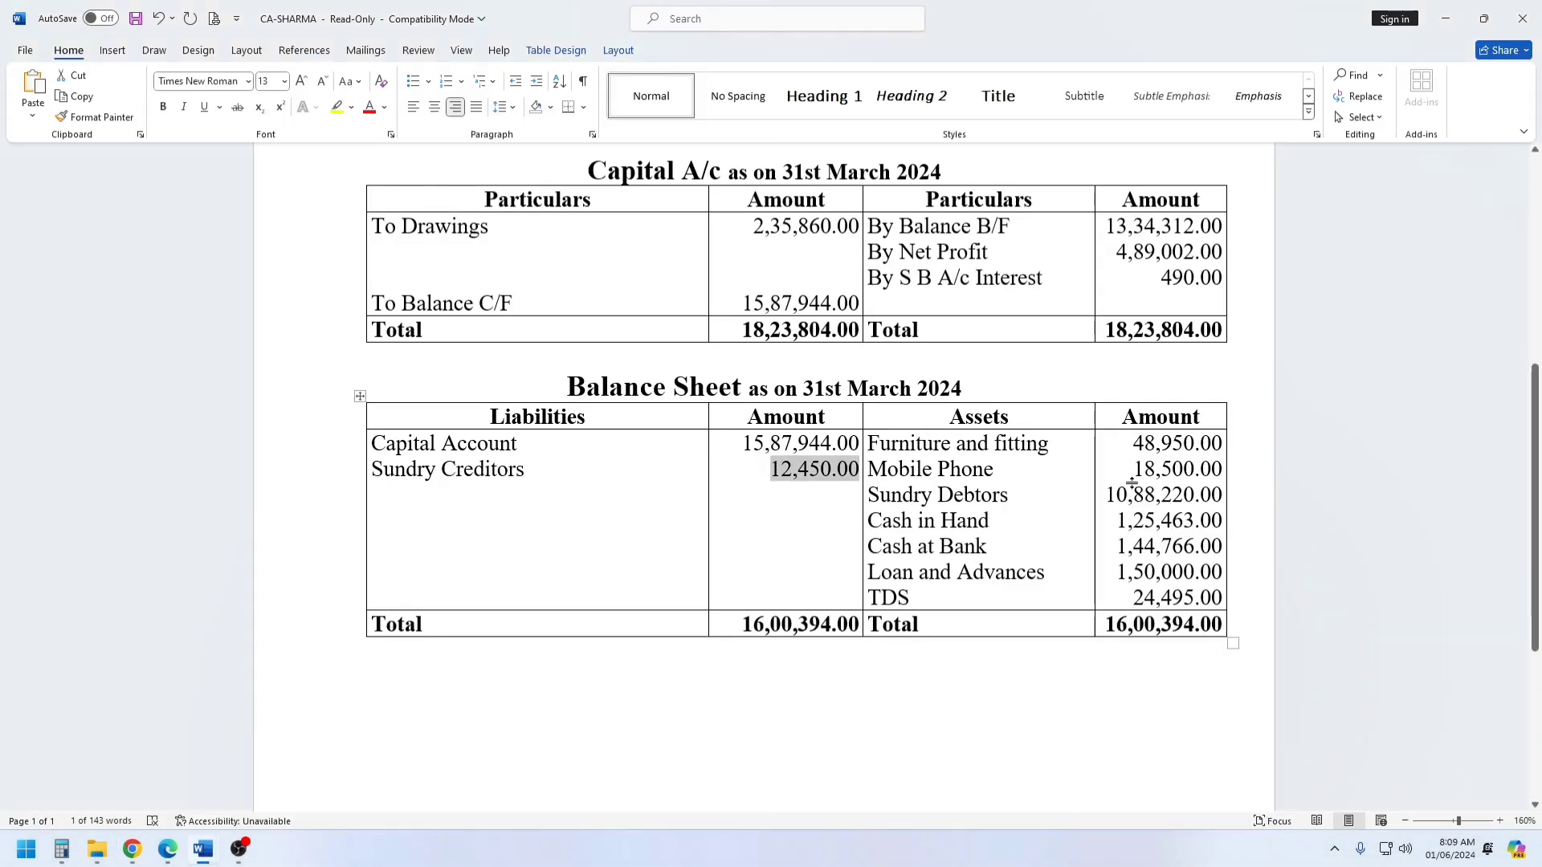
pyautogui.moveTo(946, 494); pyautogui.dragTo(976, 594)
pyautogui.click(700, 558)
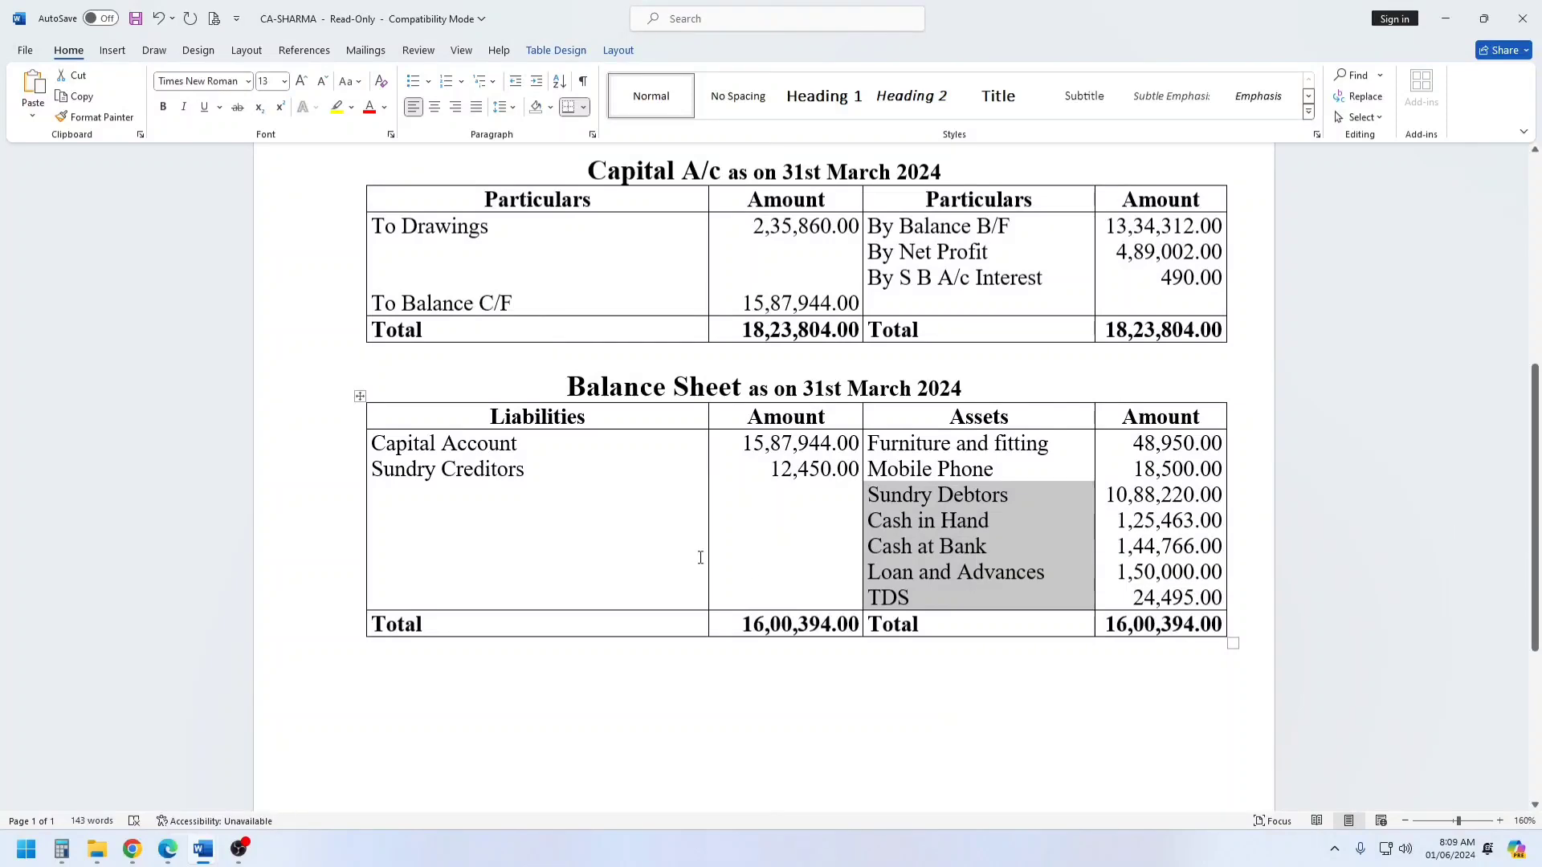
pyautogui.hotkey('alt', 'Tab')
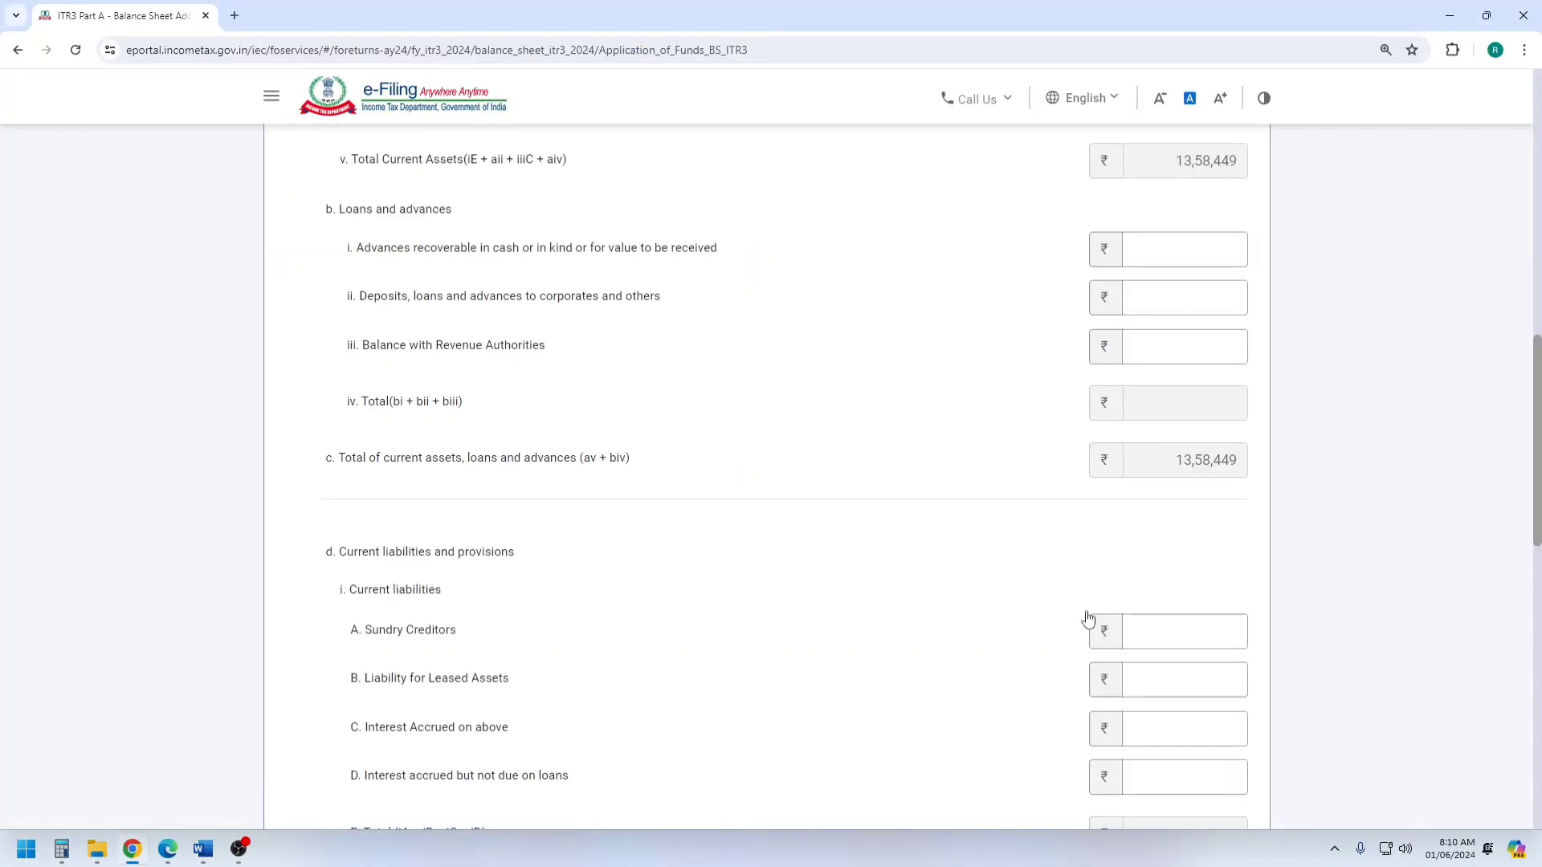
pyautogui.scroll(3, 890, 589)
pyautogui.scroll(2, 891, 590)
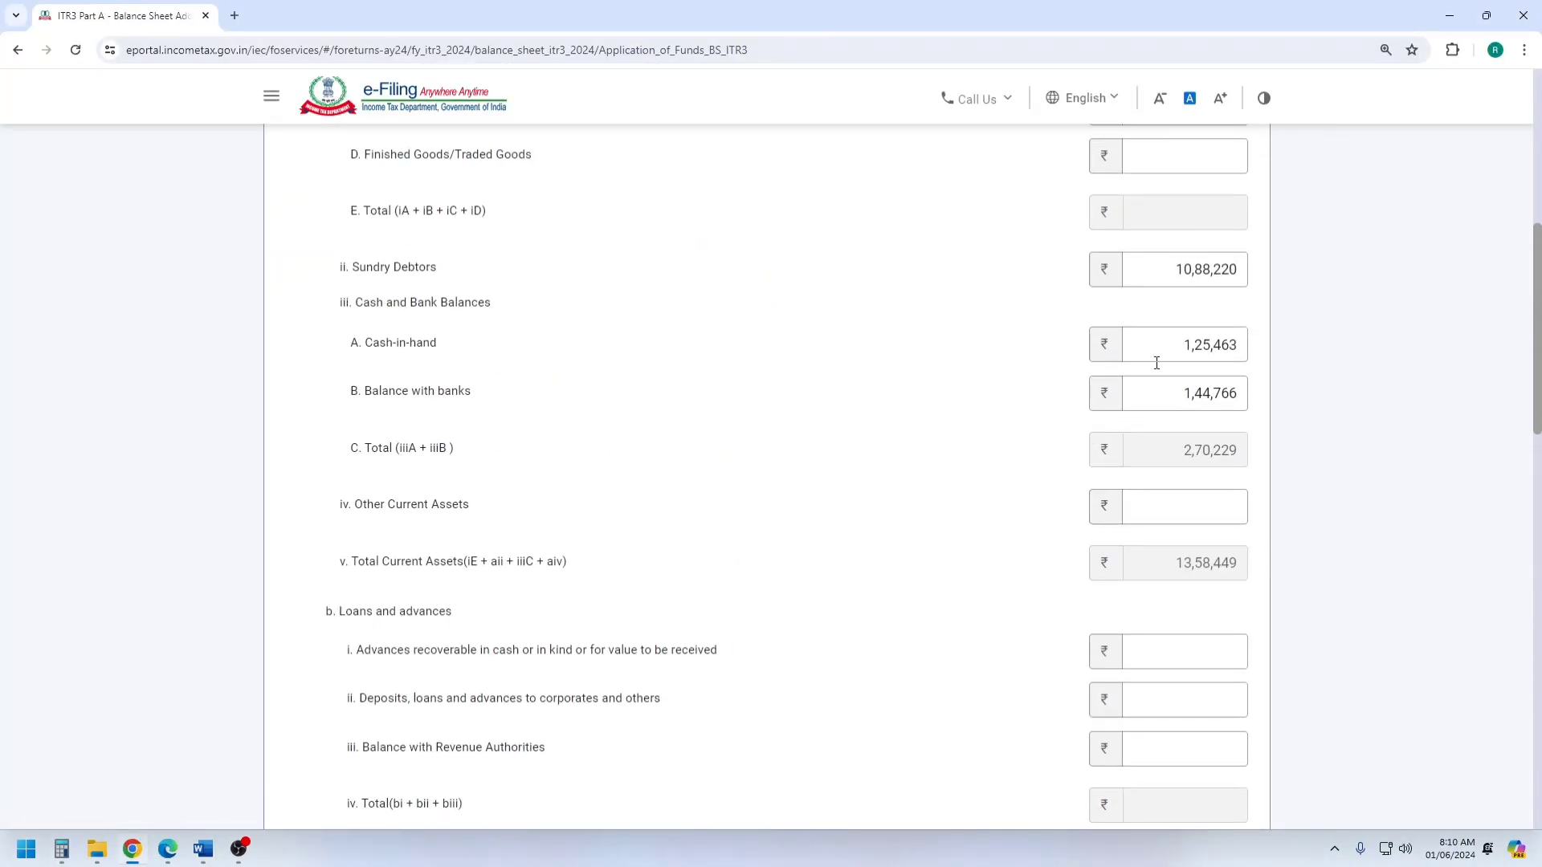
# Enter 12,450 as Sundry Creditors under Current liabilities and provisions.
pyautogui.scroll(-5, 1081, 447)
pyautogui.scroll(-1, 482, 578)
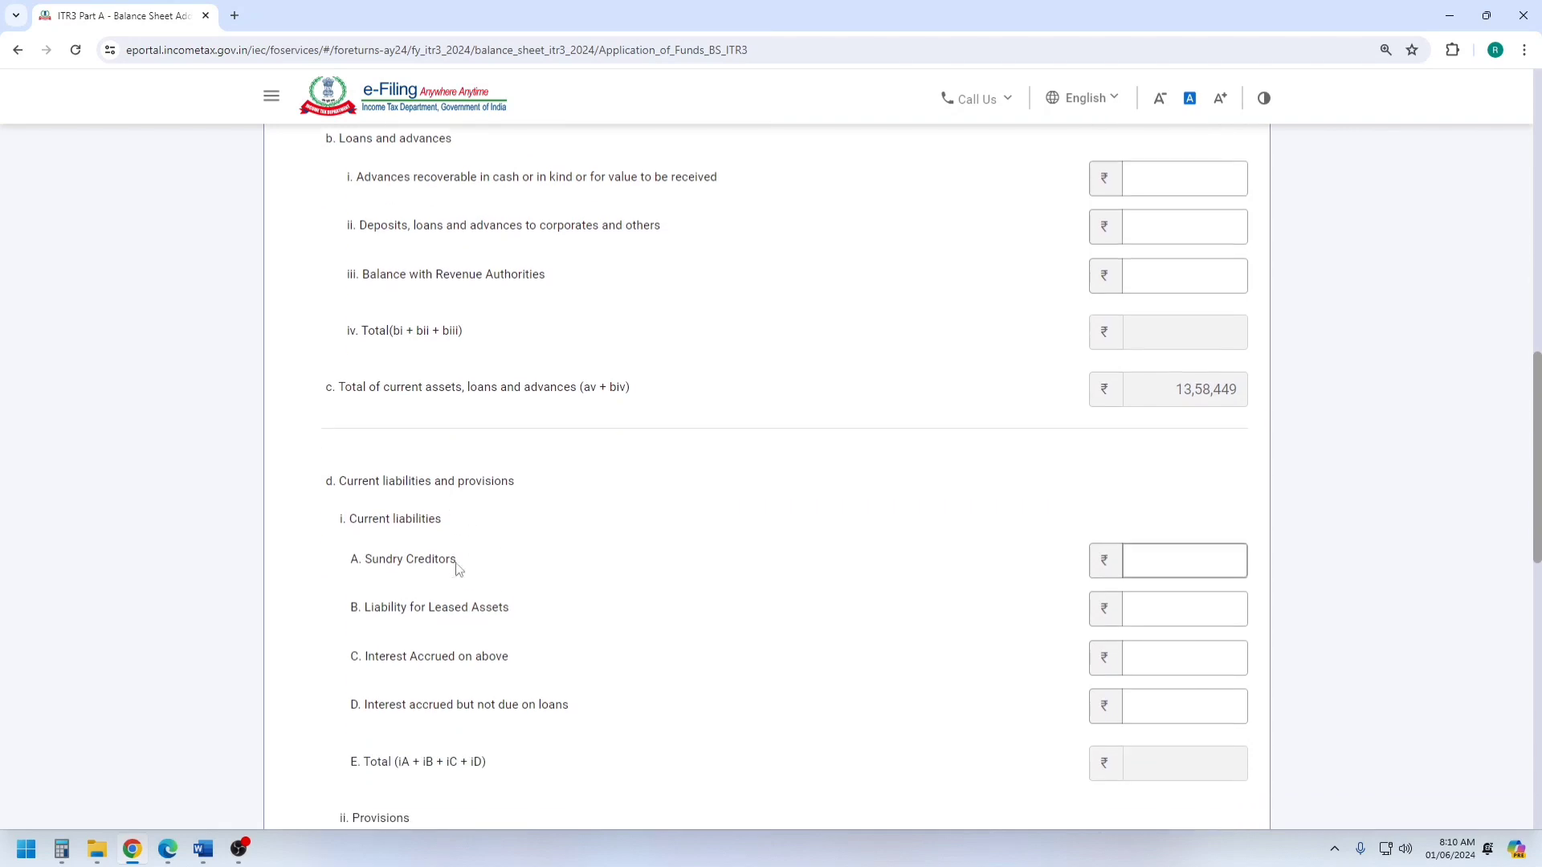
pyautogui.click(411, 549)
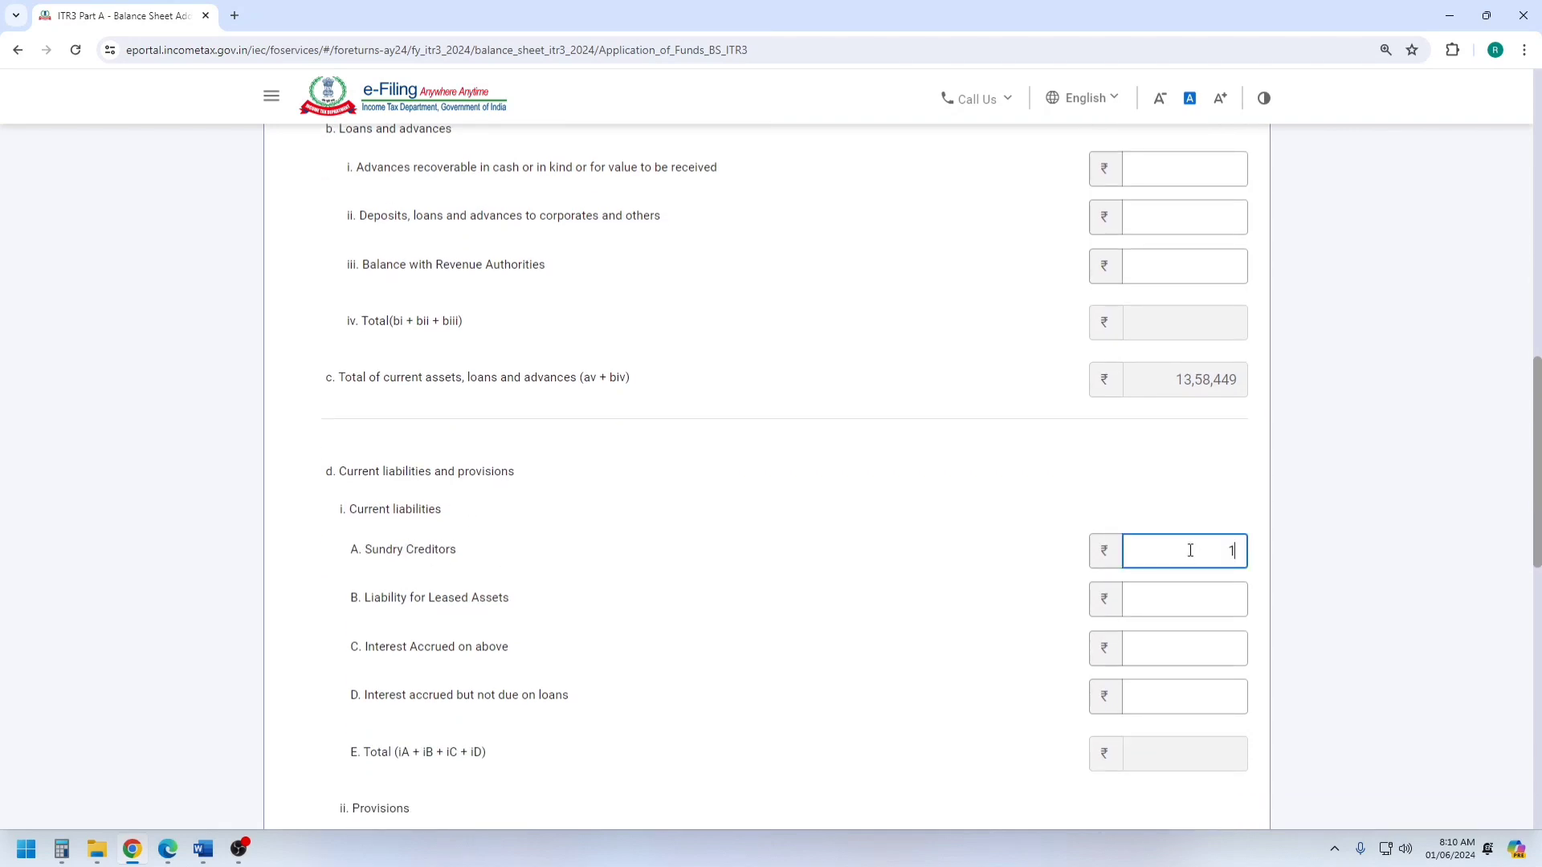
pyautogui.click(992, 514)
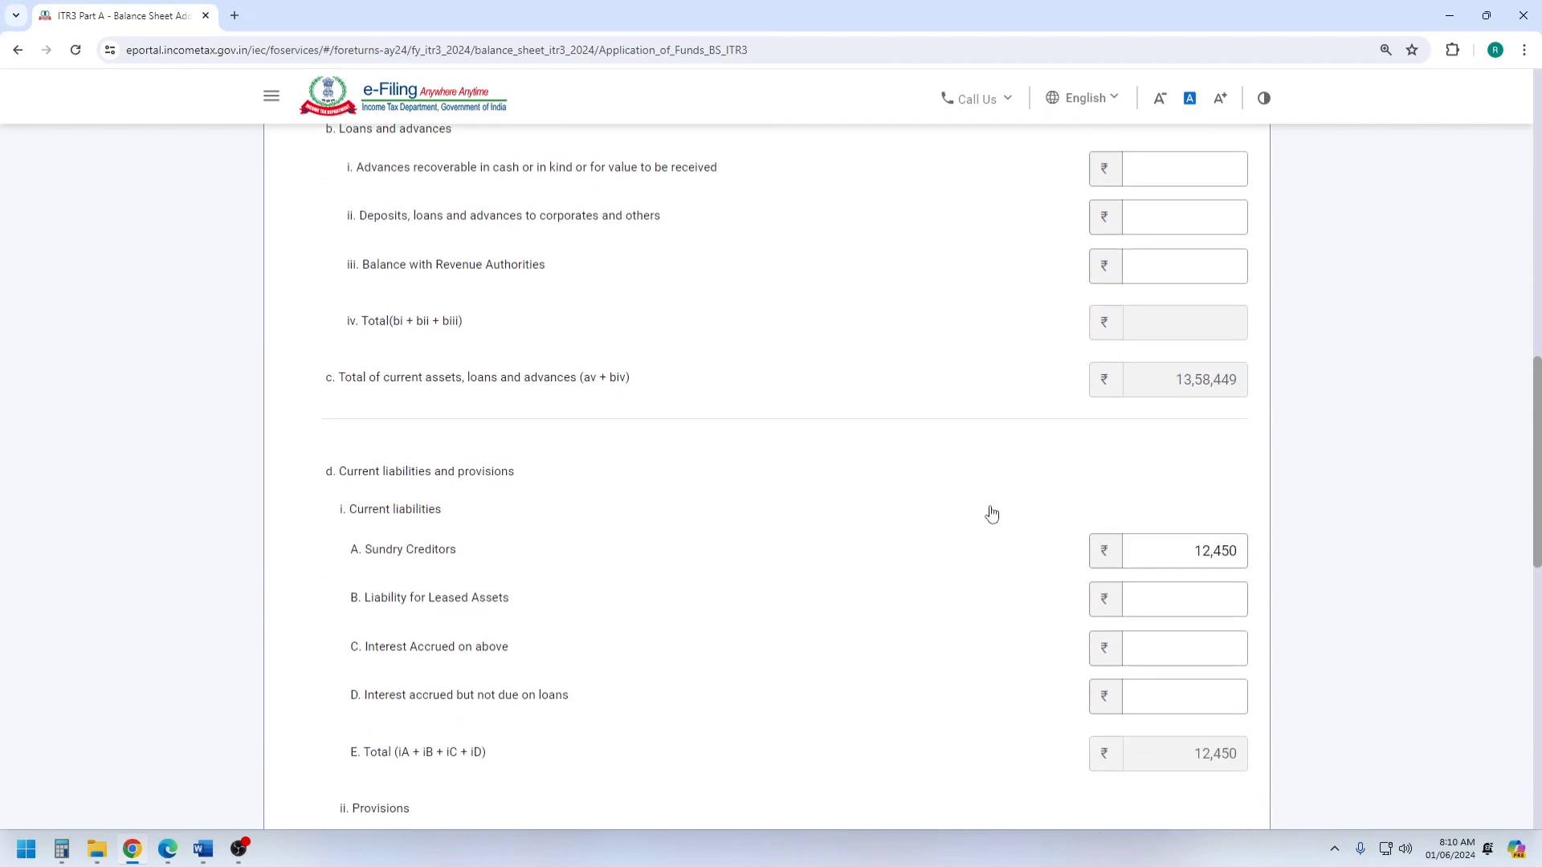
# After checking the Word balance sheet, enter loans and advances of 1,50,000 and a Deferred tax asset of 24,495, and add the Application of Funds.
pyautogui.scroll(-1, 993, 513)
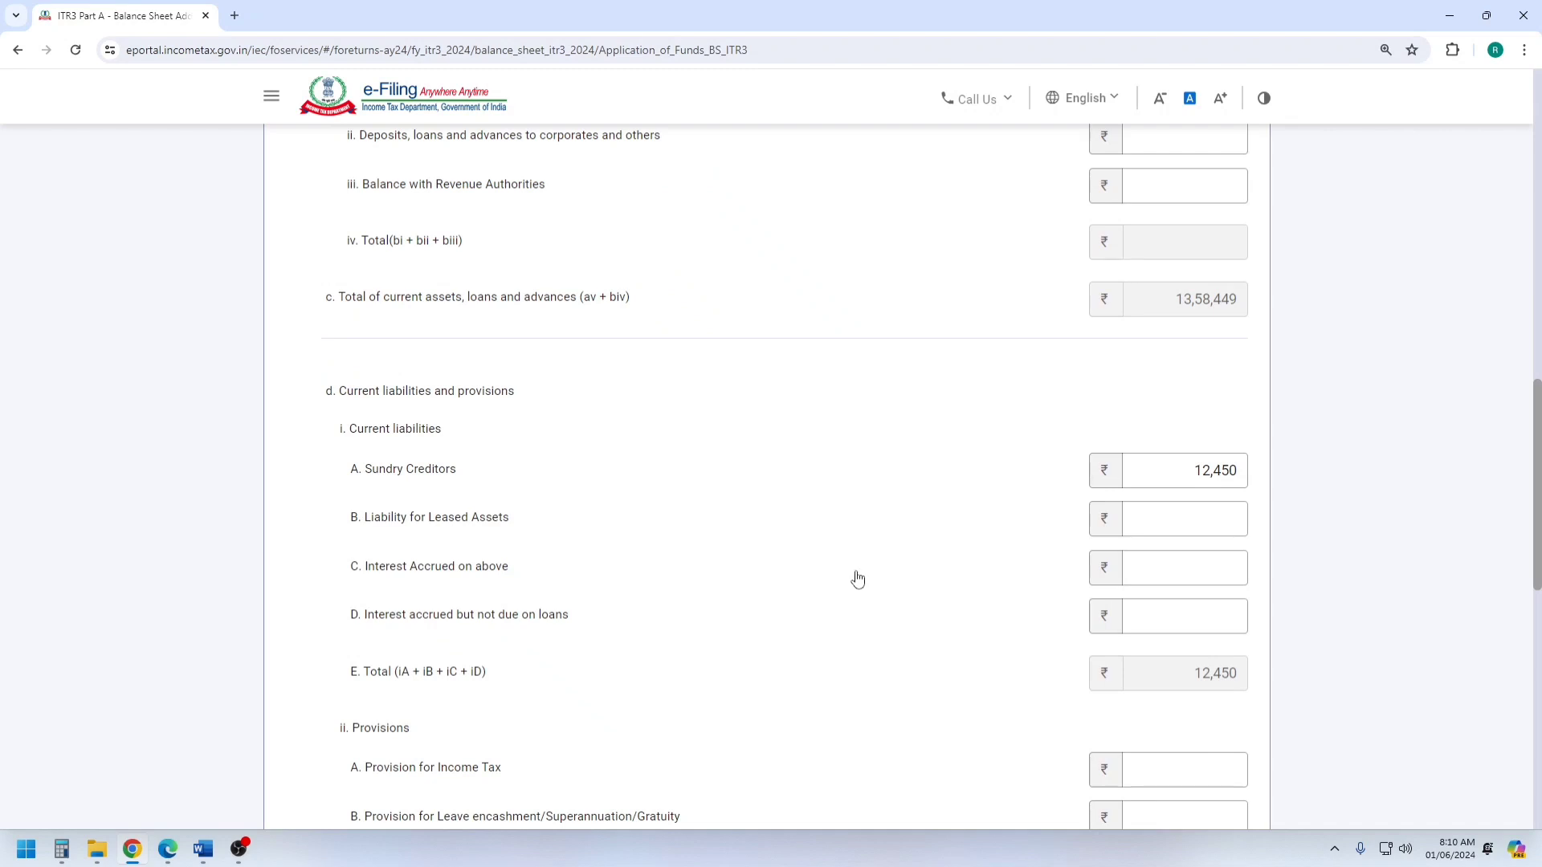
pyautogui.click(203, 849)
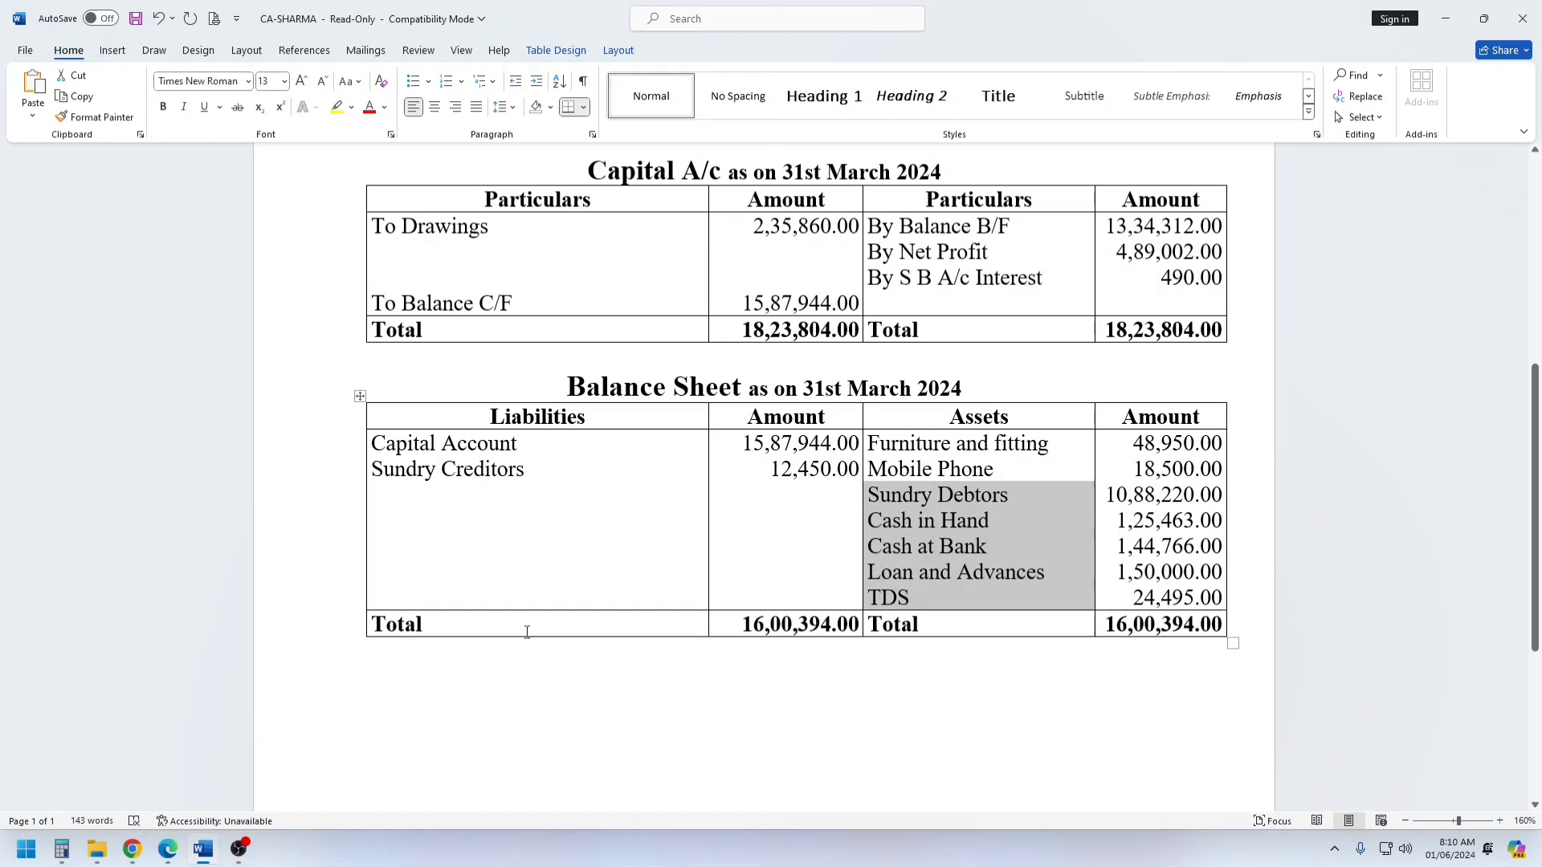
pyautogui.click(131, 853)
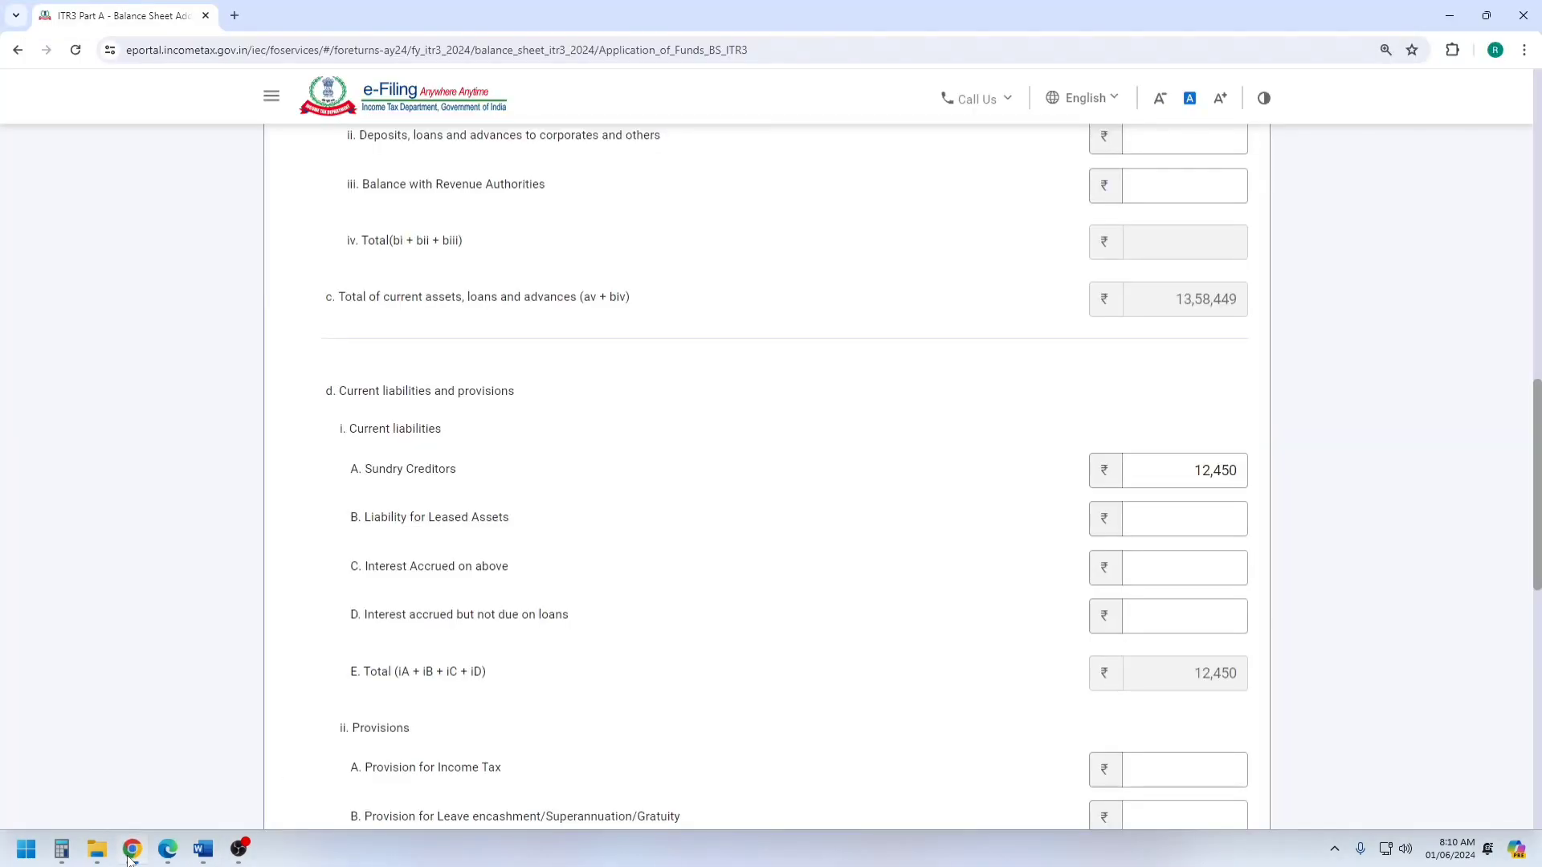
pyautogui.scroll(-10, 879, 577)
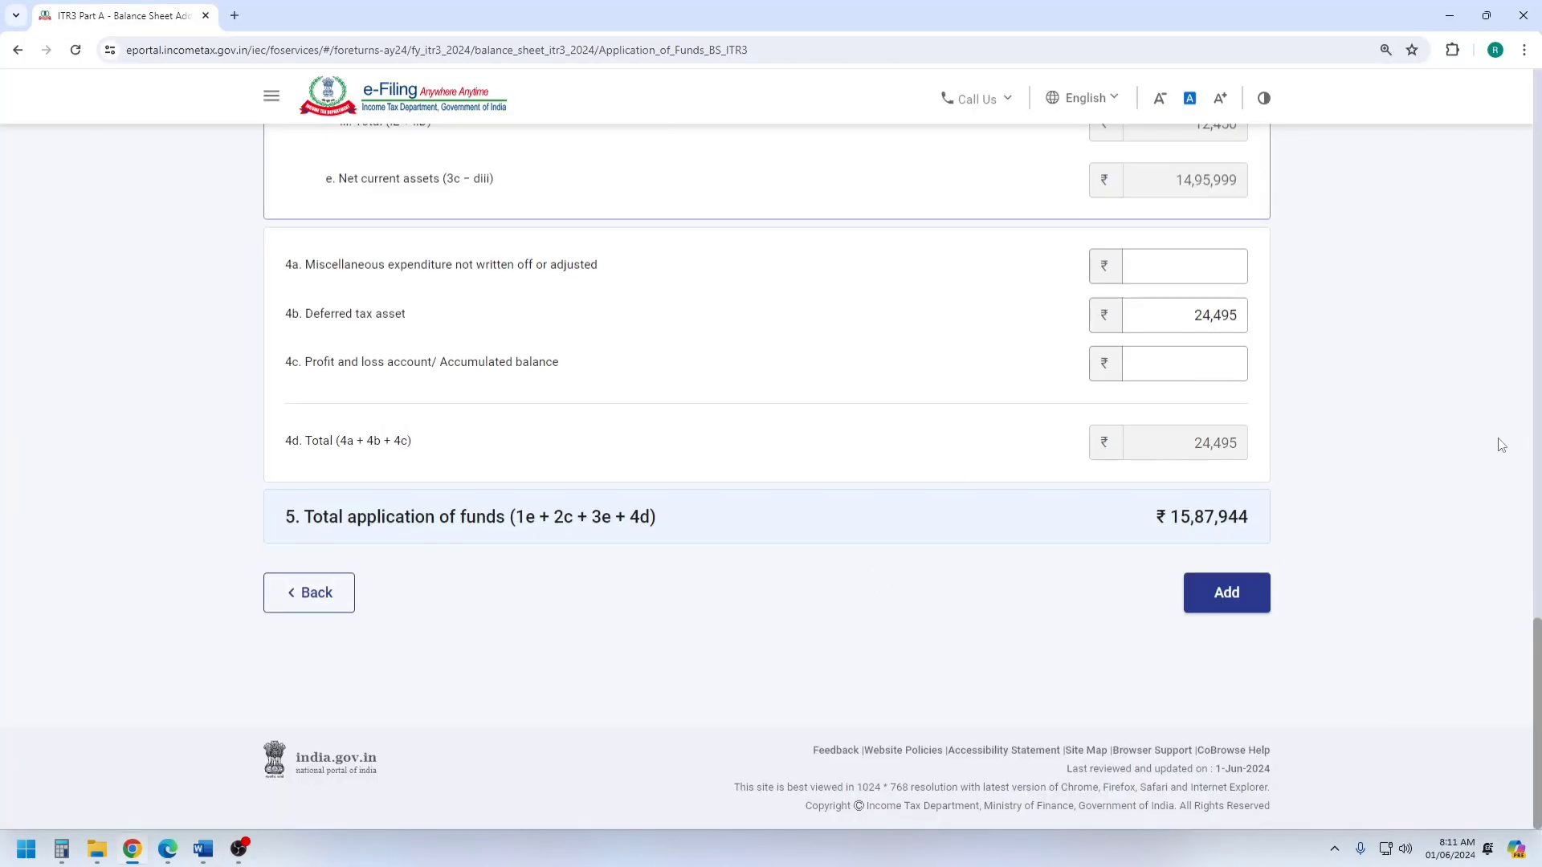
pyautogui.click(1224, 593)
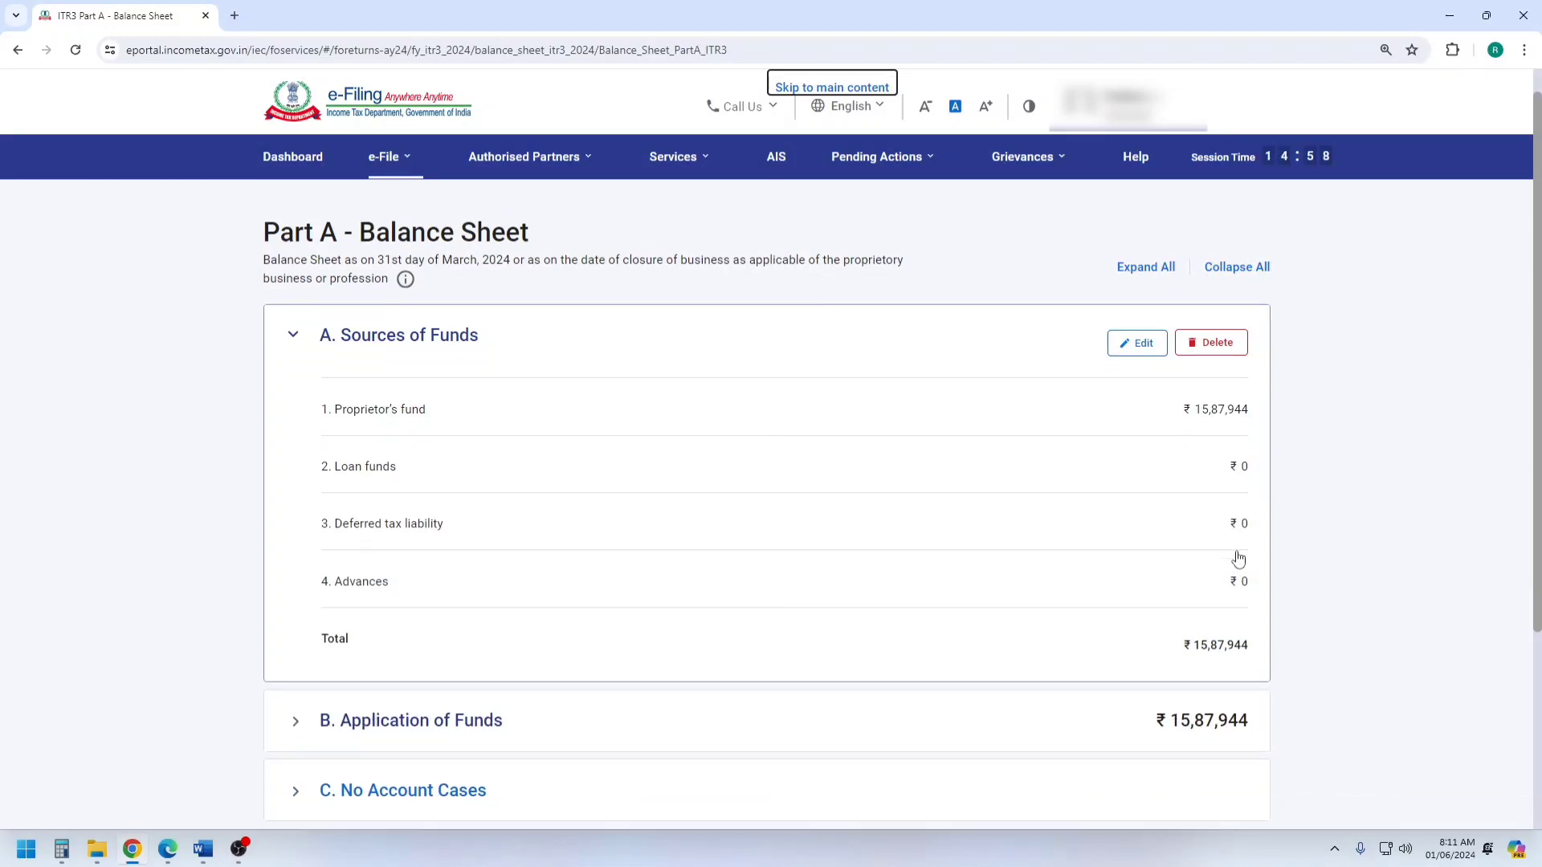
# Compare the Sources of Funds and Application of Funds totals and confirm Part A - Balance Sheet, accepting the Sec 44AA notice.
pyautogui.scroll(-3, 688, 358)
pyautogui.scroll(3, 688, 358)
pyautogui.click(294, 371)
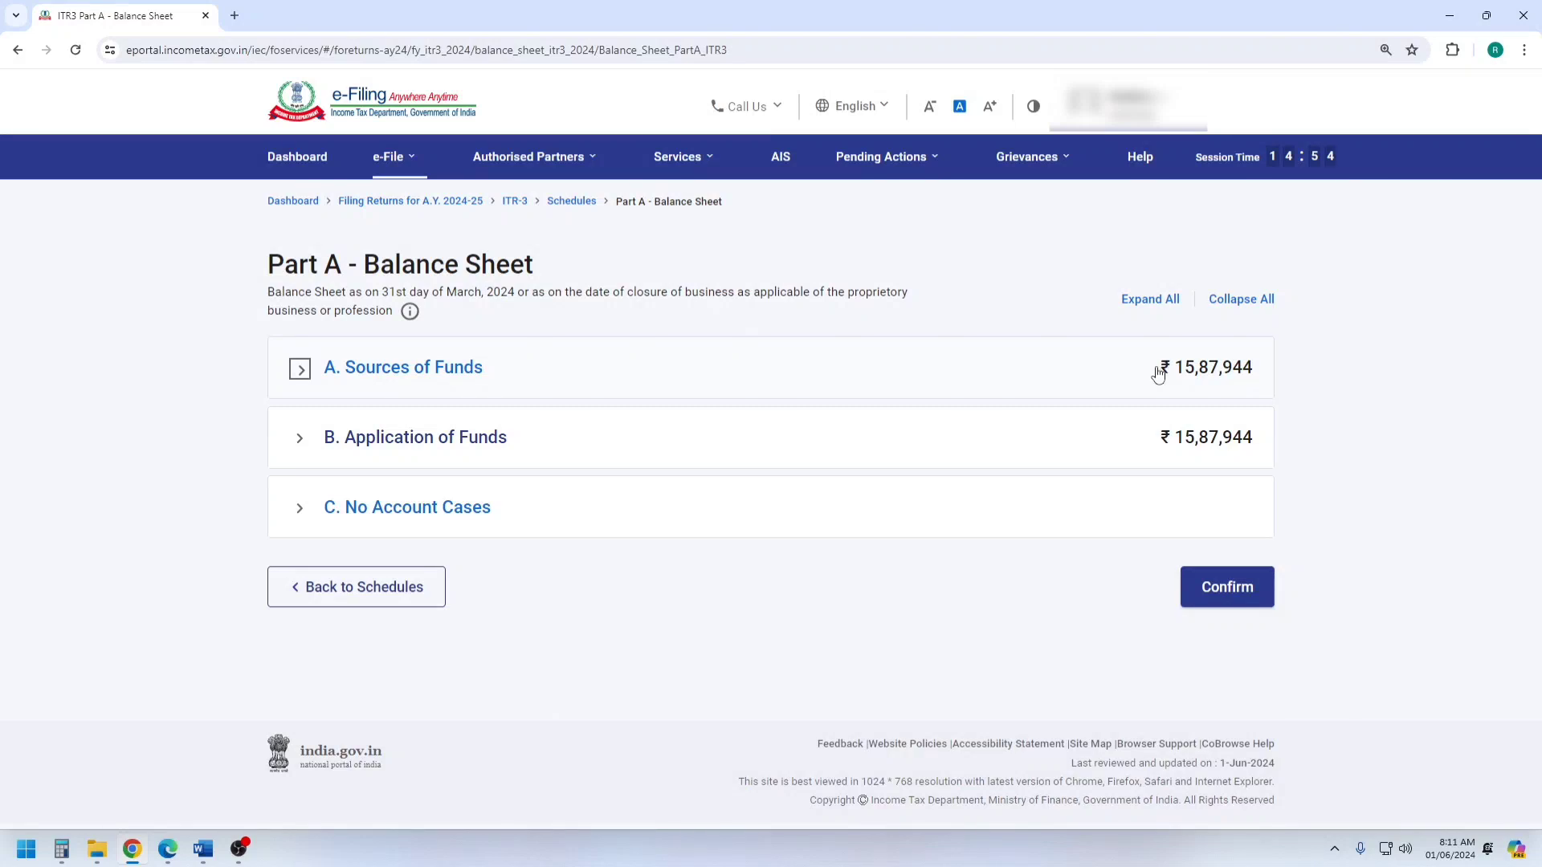
pyautogui.moveTo(1157, 375); pyautogui.dragTo(1273, 364)
pyautogui.click(1274, 365)
pyautogui.scroll(-4, 1124, 465)
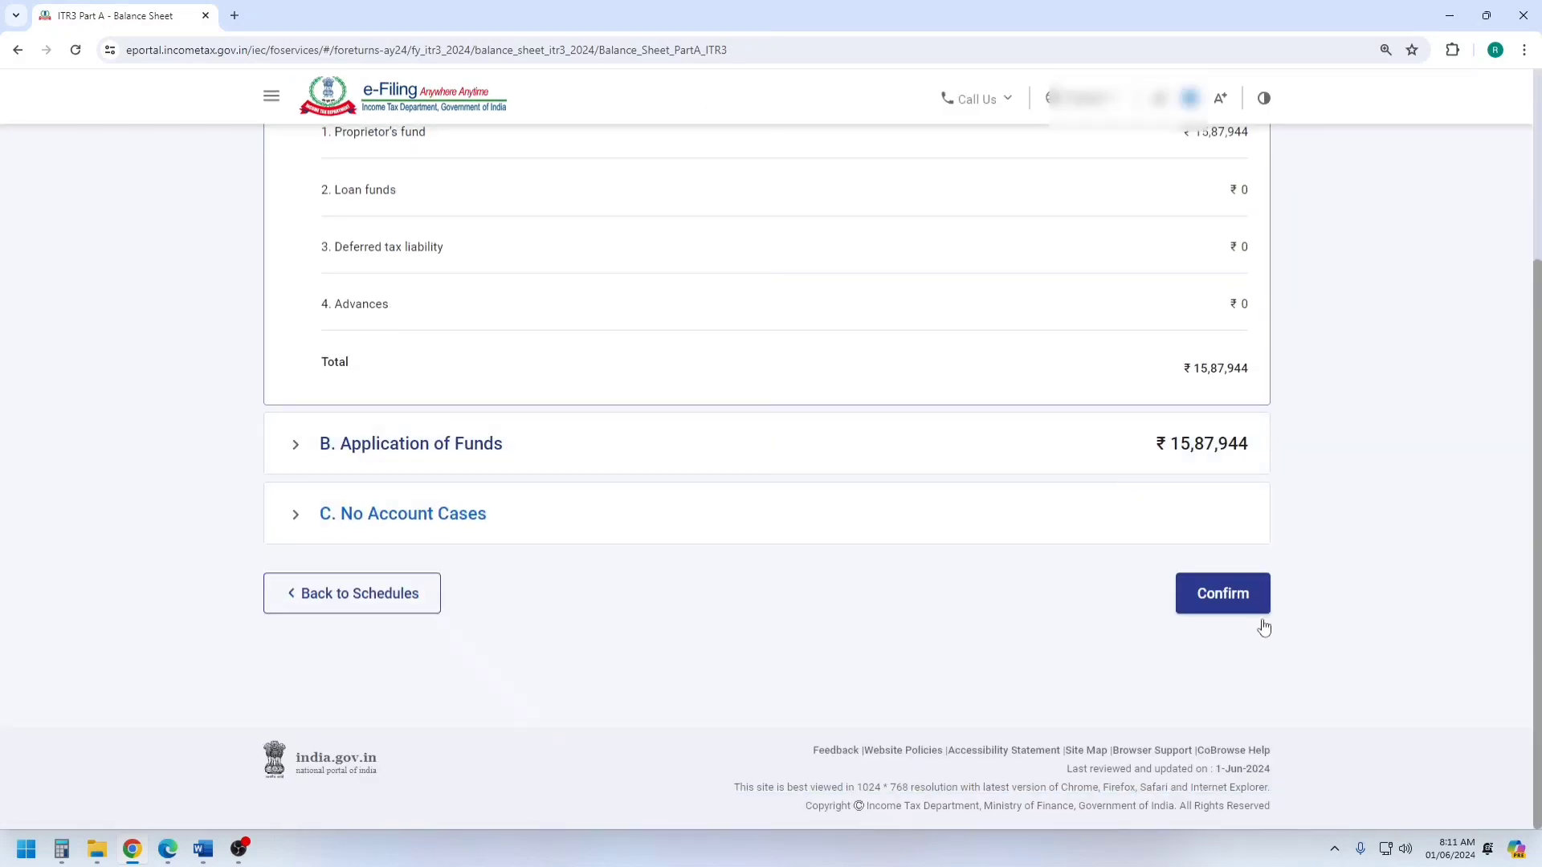
pyautogui.click(1239, 613)
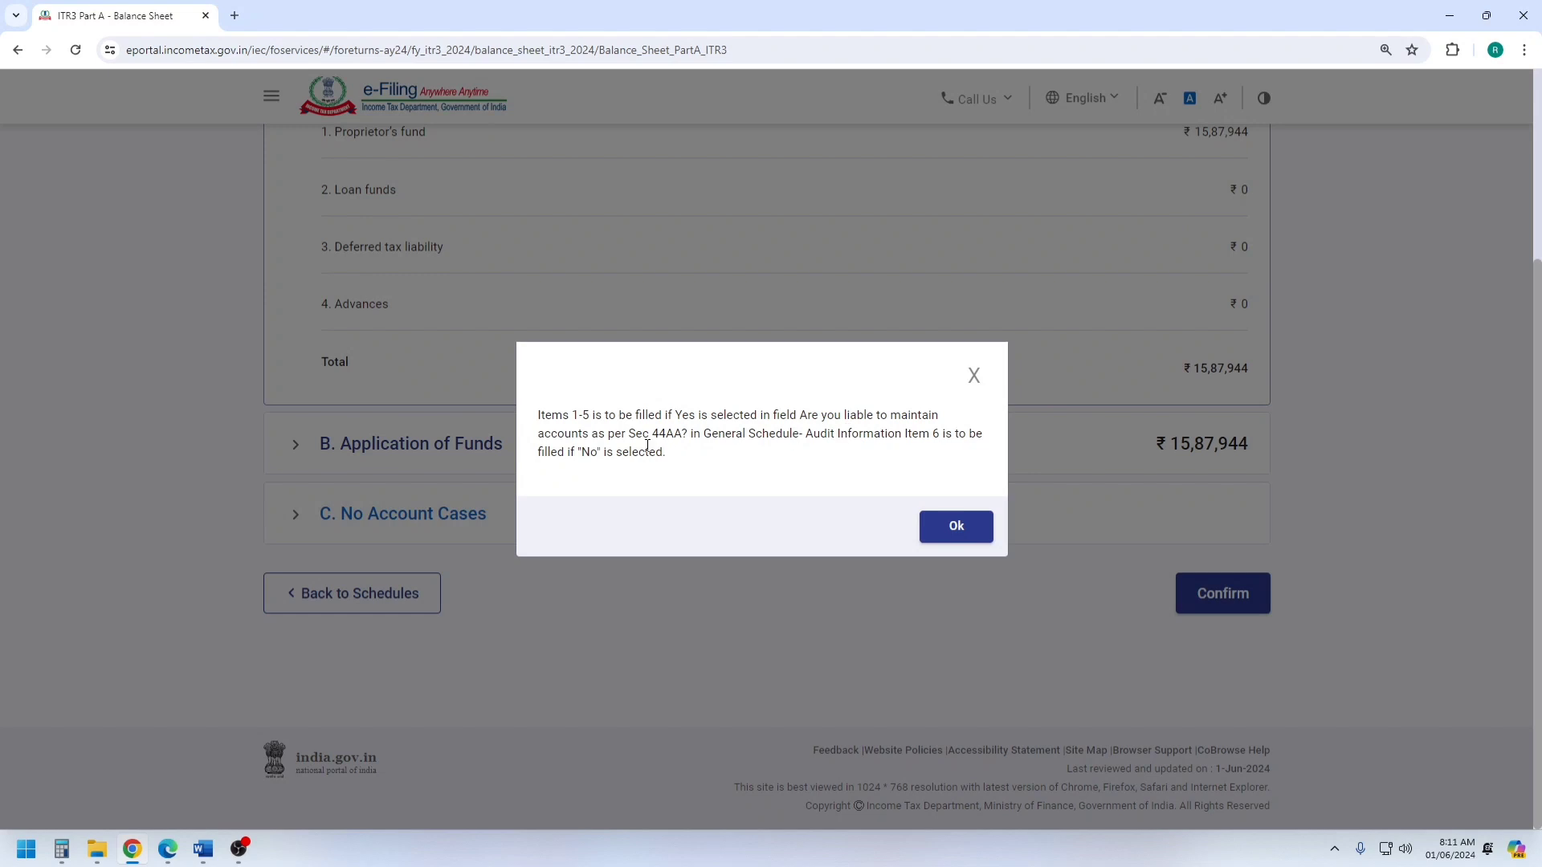
pyautogui.click(955, 530)
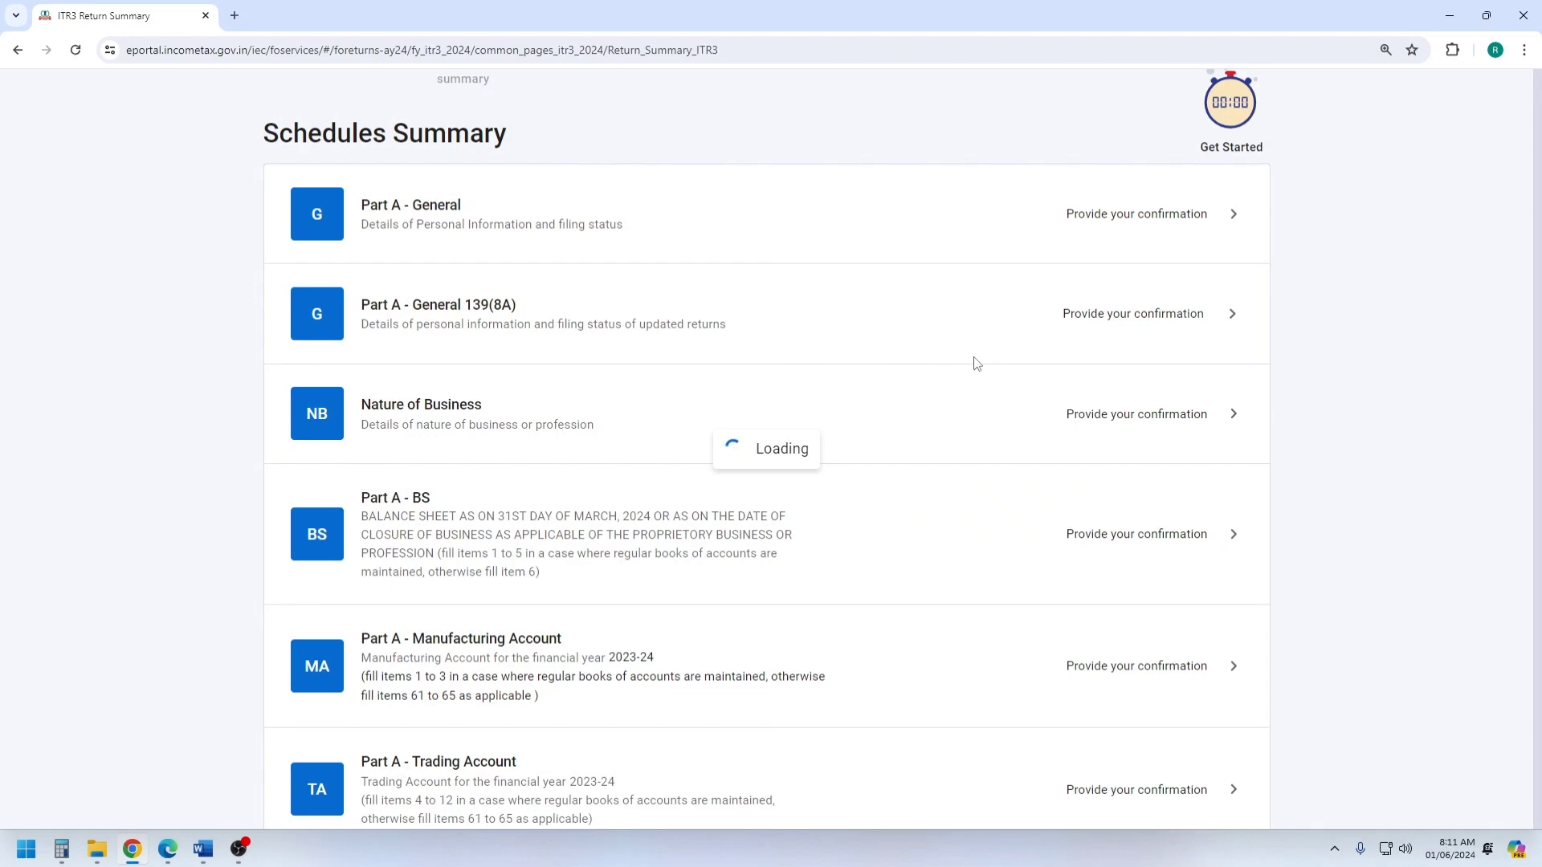
# Open Part A - Manufacturing Account from the schedules summary and confirm it without entering any amounts.
pyautogui.scroll(-5, 784, 523)
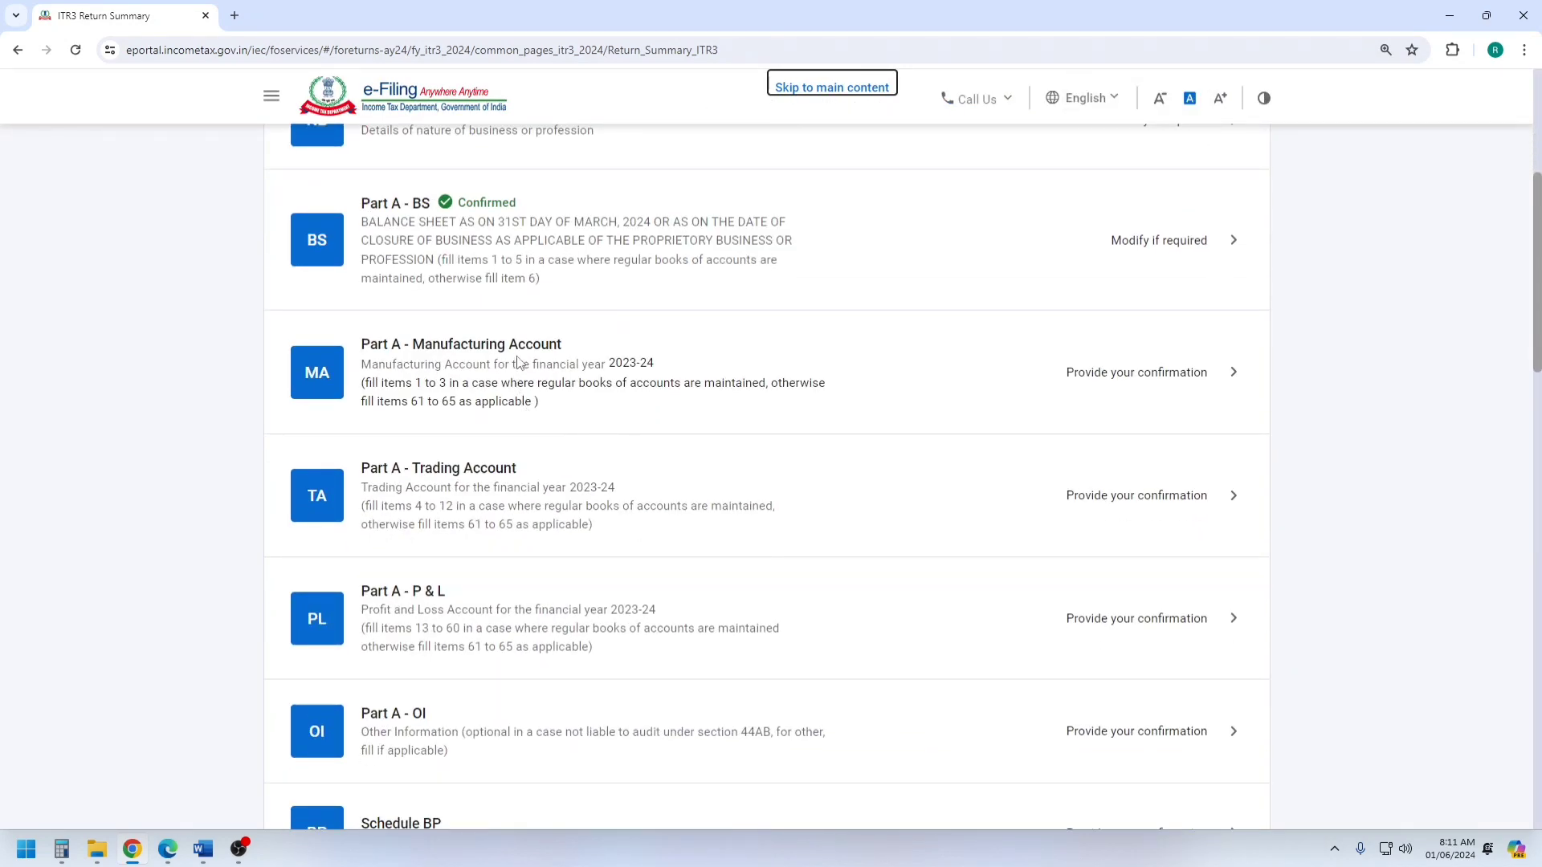
pyautogui.click(530, 354)
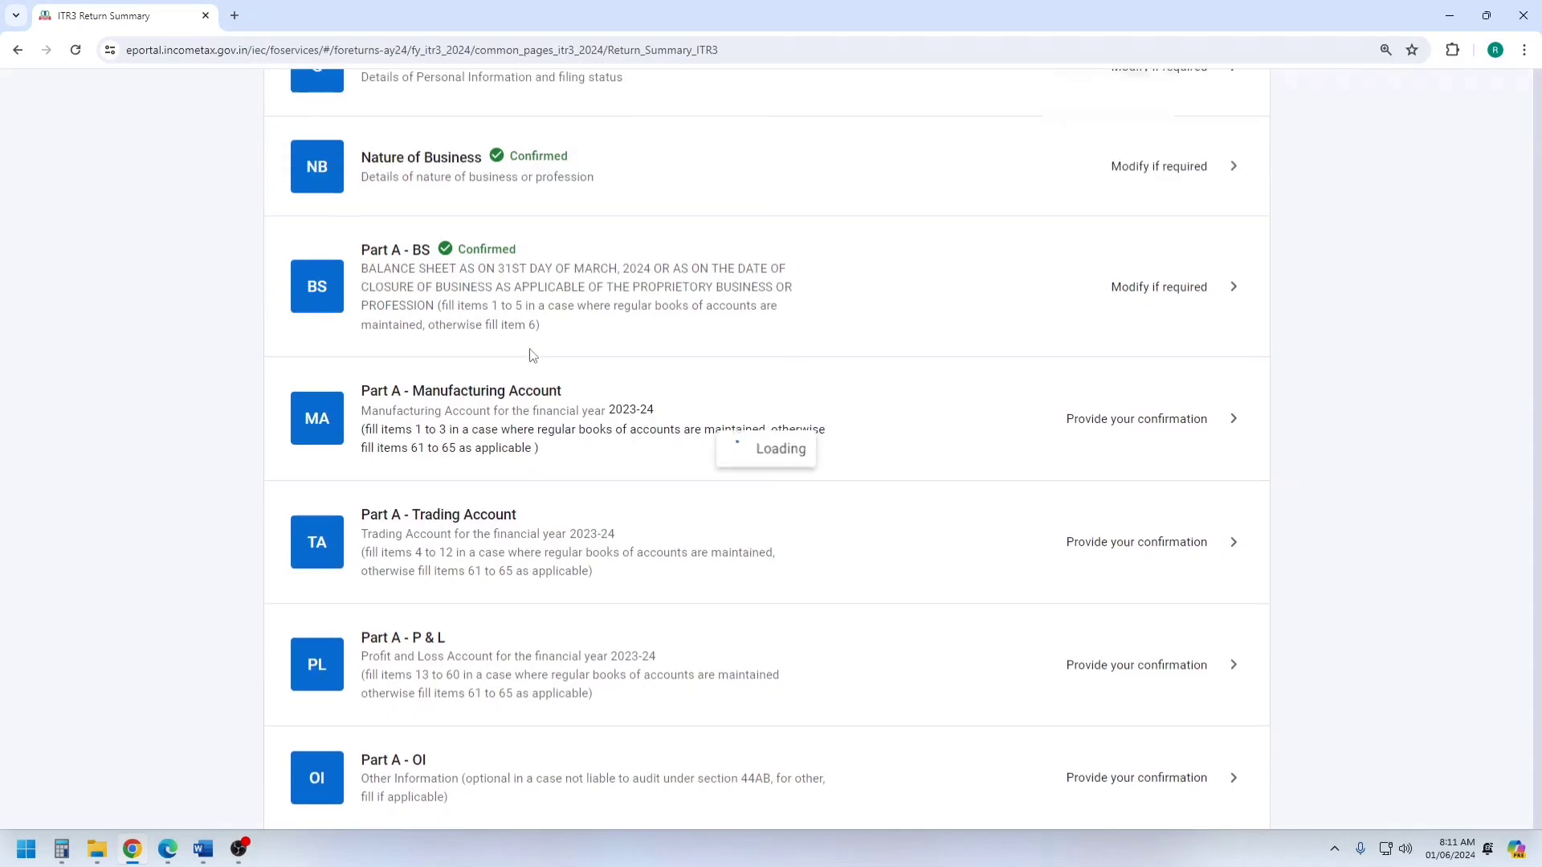
pyautogui.scroll(-7, 1072, 601)
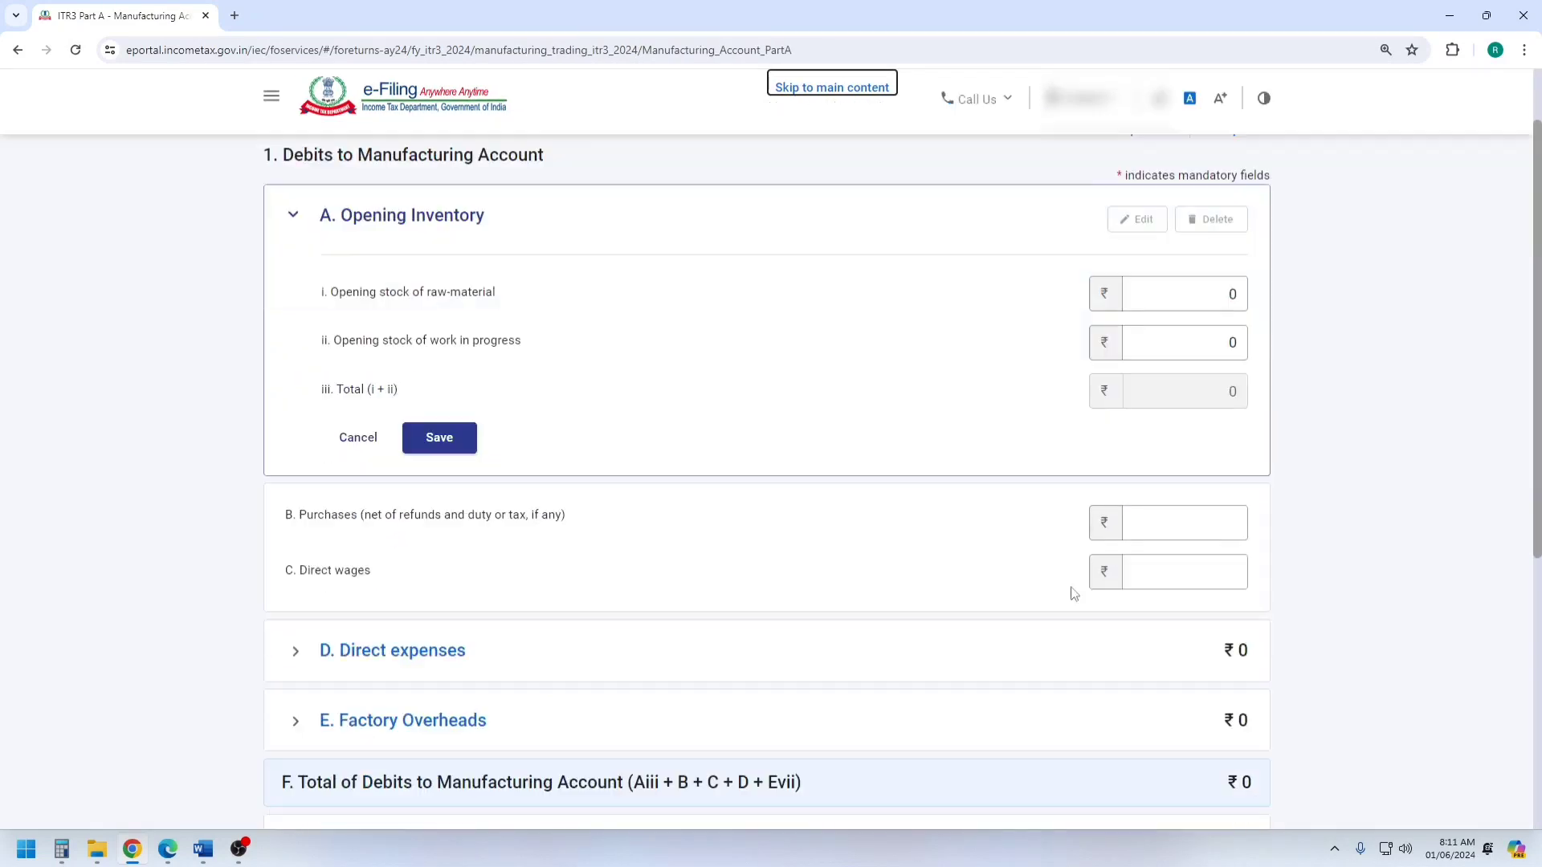
pyautogui.click(1200, 599)
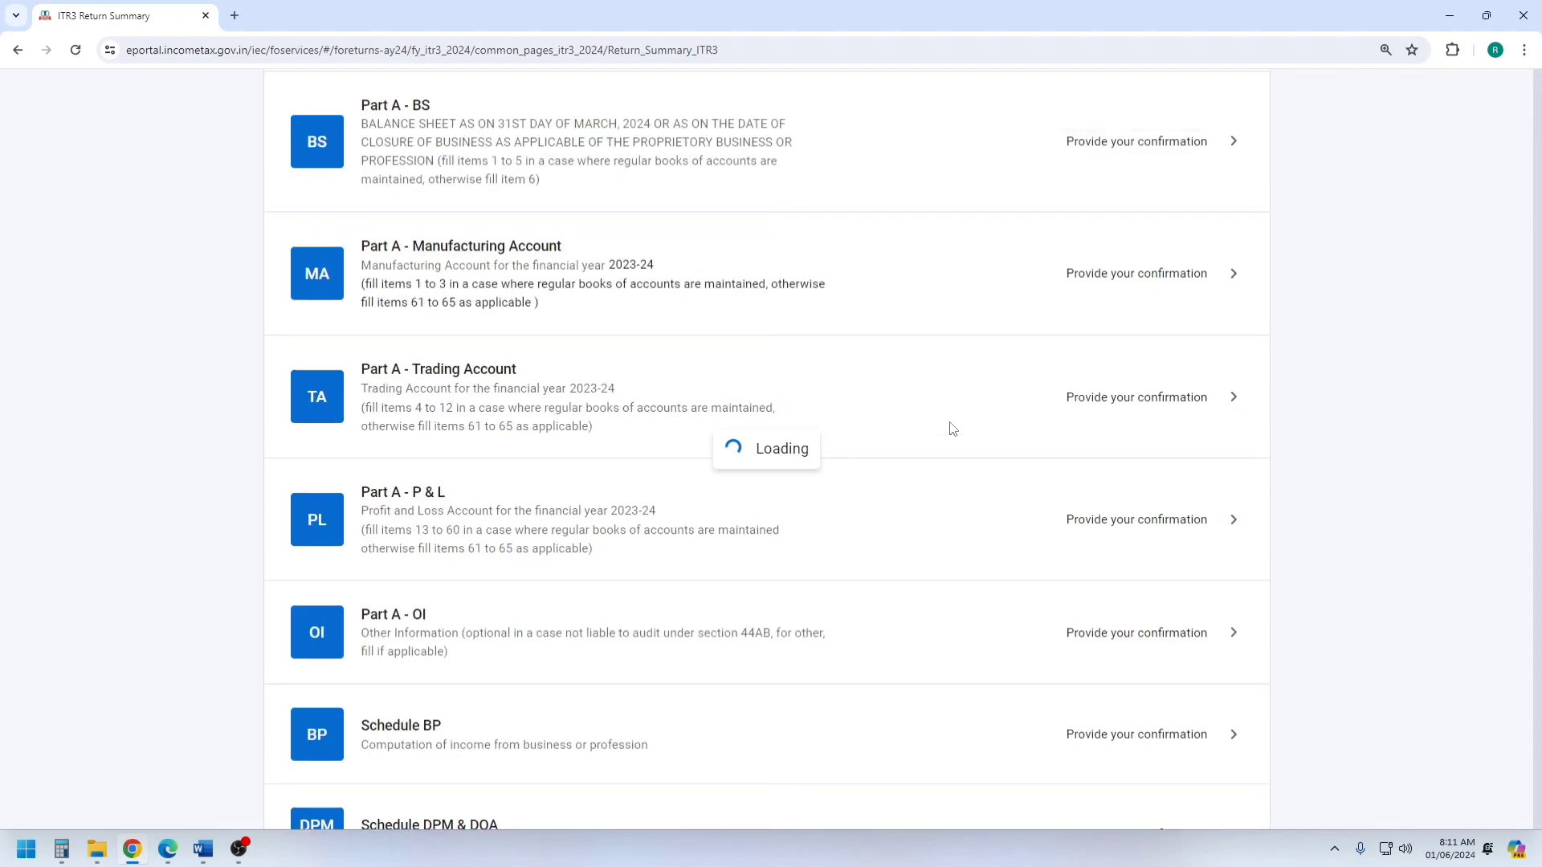
# Open Part A - Trading Account and confirm it without entering any amounts.
pyautogui.scroll(-5, 826, 447)
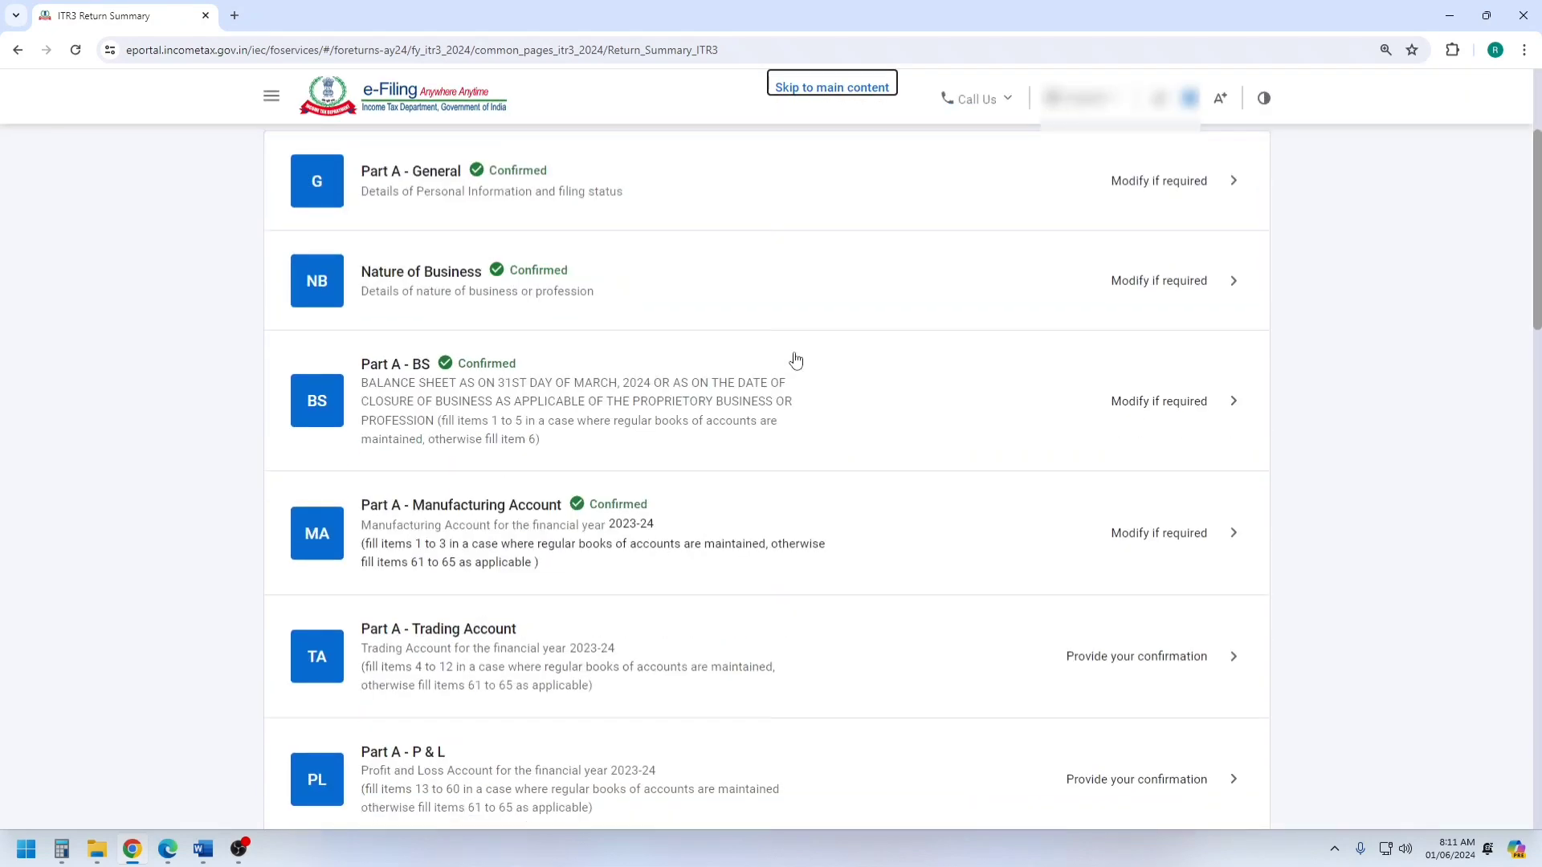
pyautogui.click(482, 493)
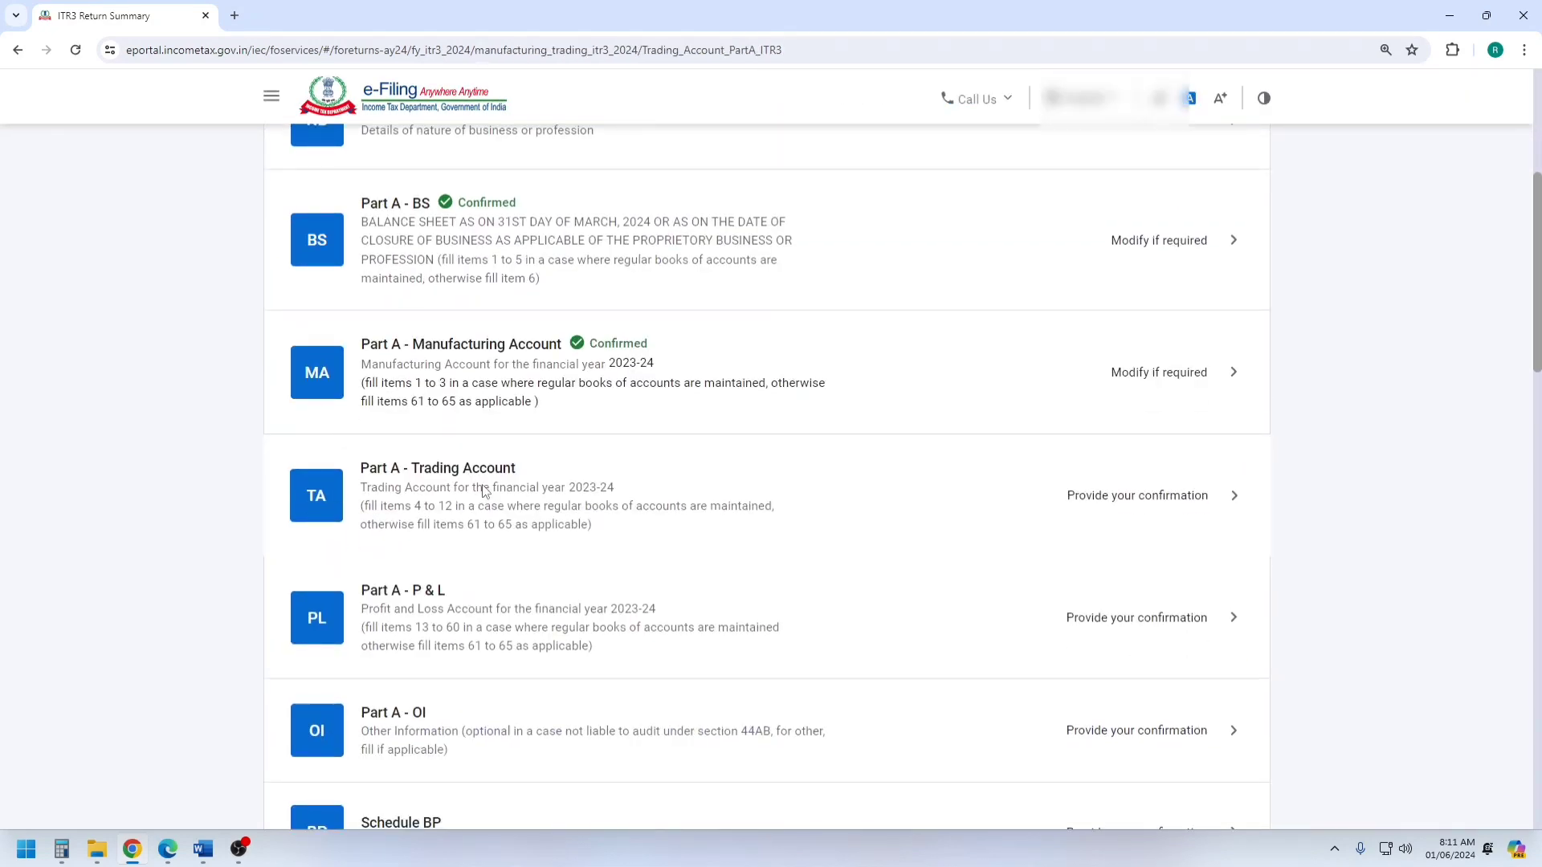
pyautogui.scroll(-8, 733, 479)
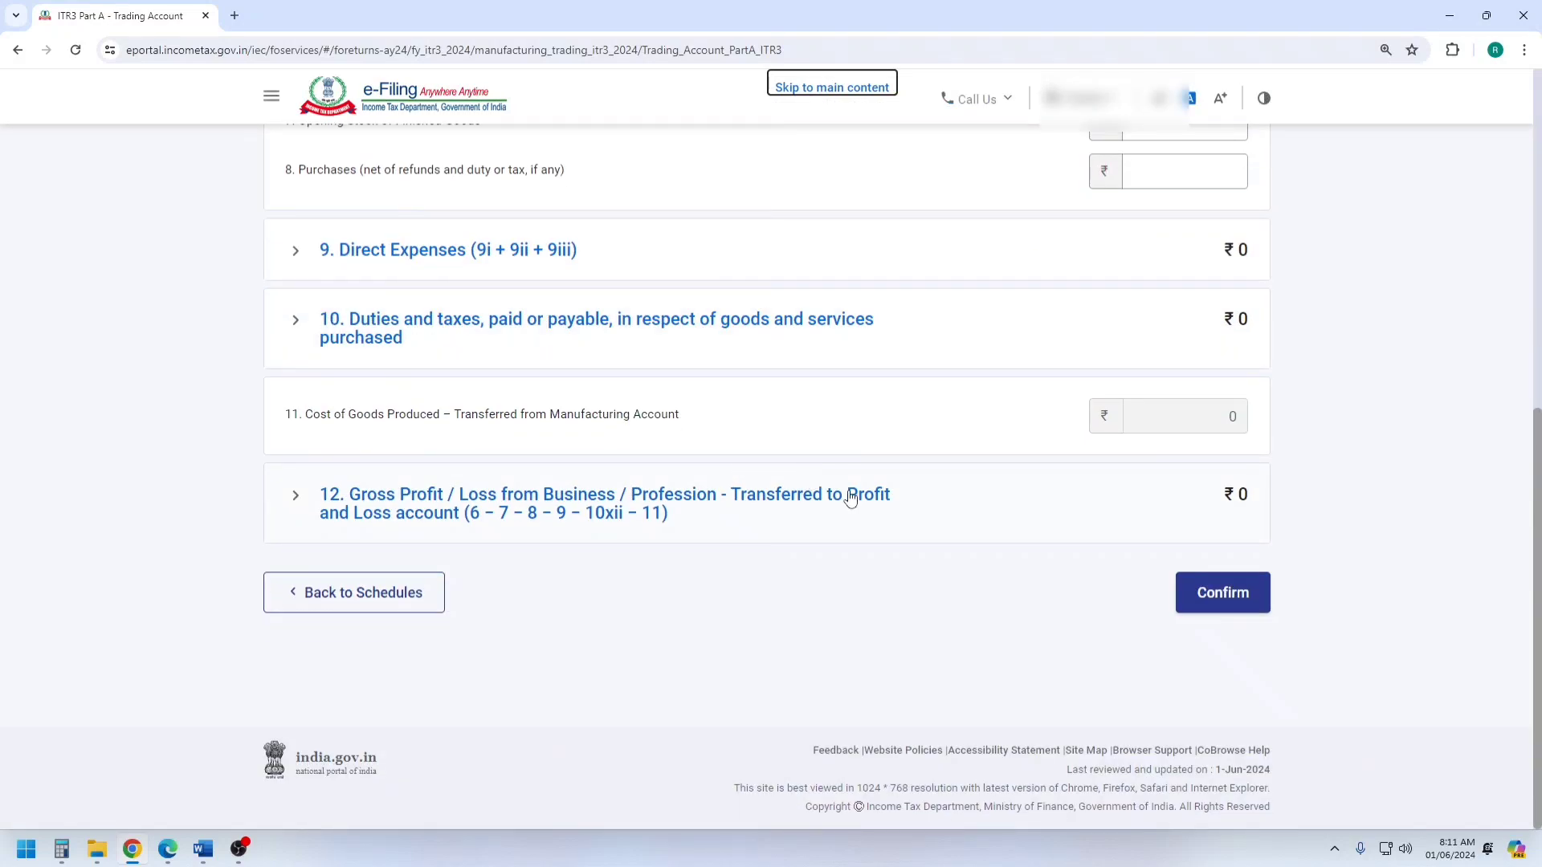
pyautogui.click(1236, 596)
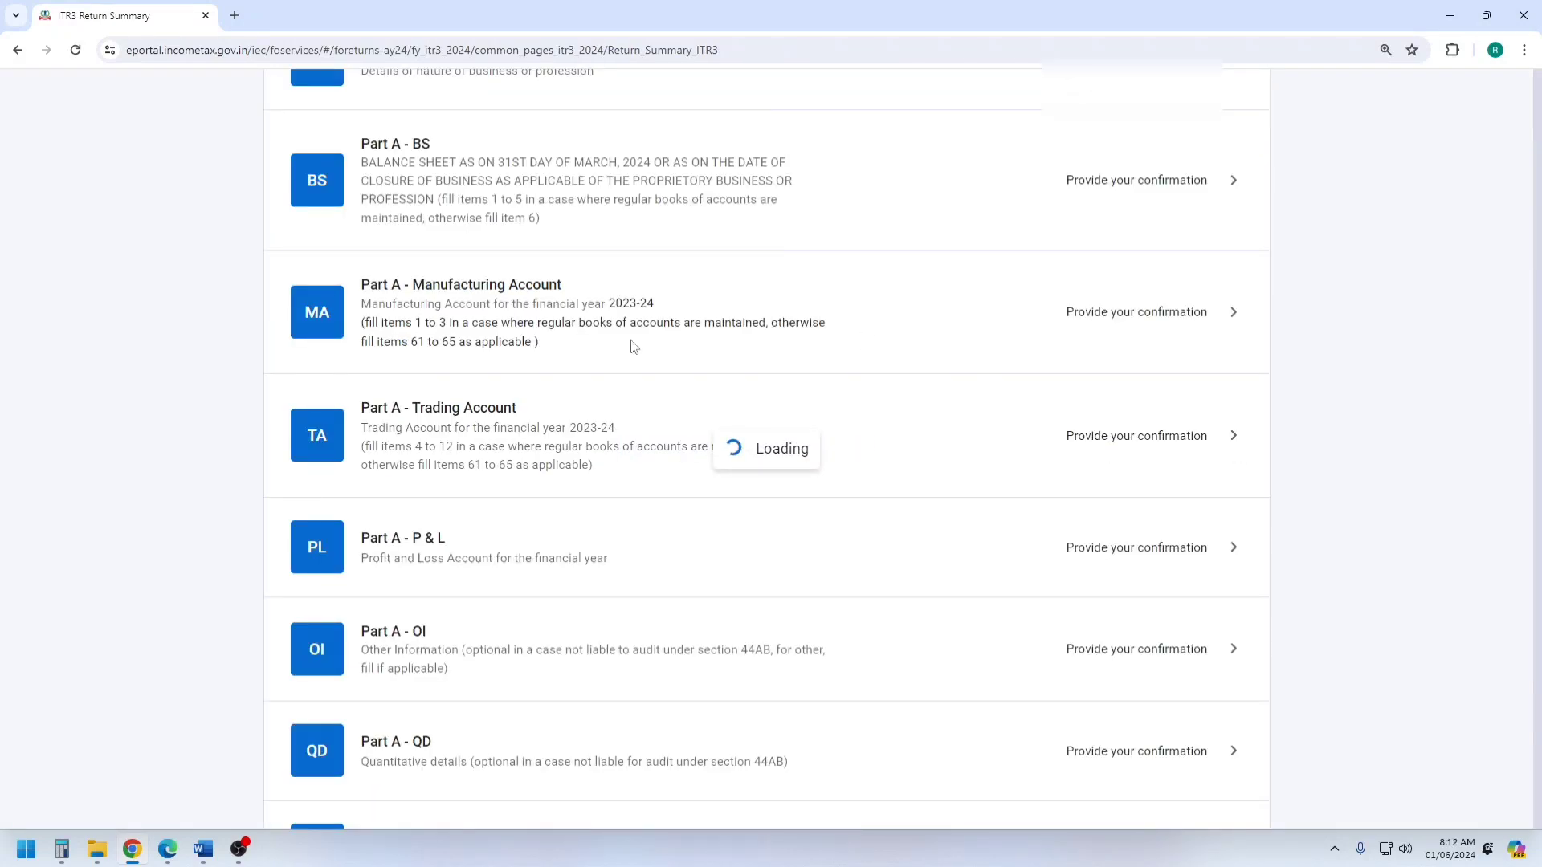
# Open Part A - P & L and start adding details for Credits to Profit and Loss Account.
pyautogui.scroll(-7, 592, 458)
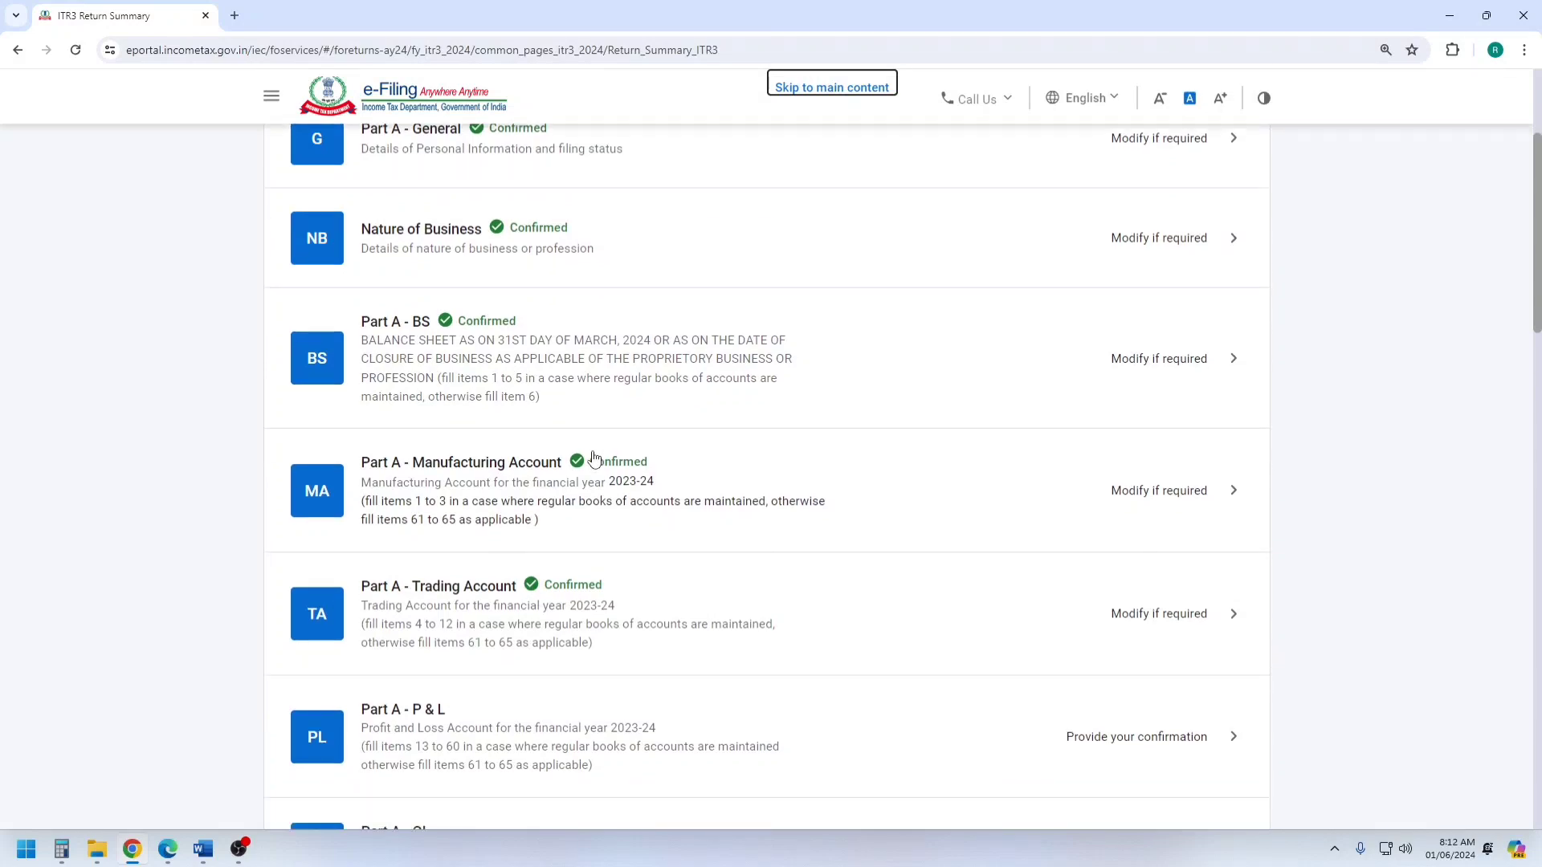
pyautogui.scroll(-1, 595, 458)
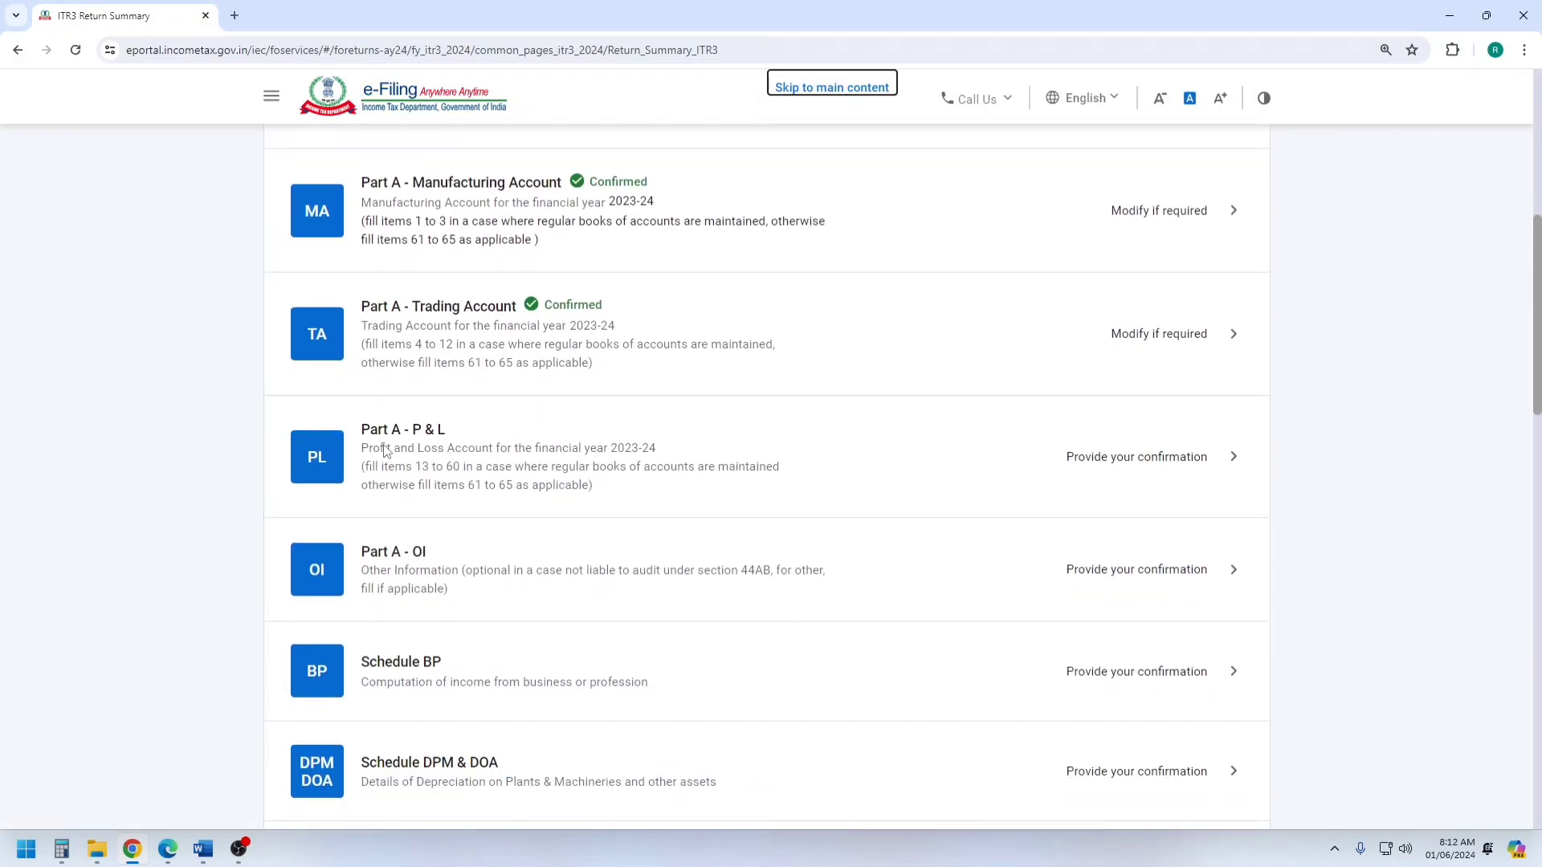
pyautogui.click(476, 458)
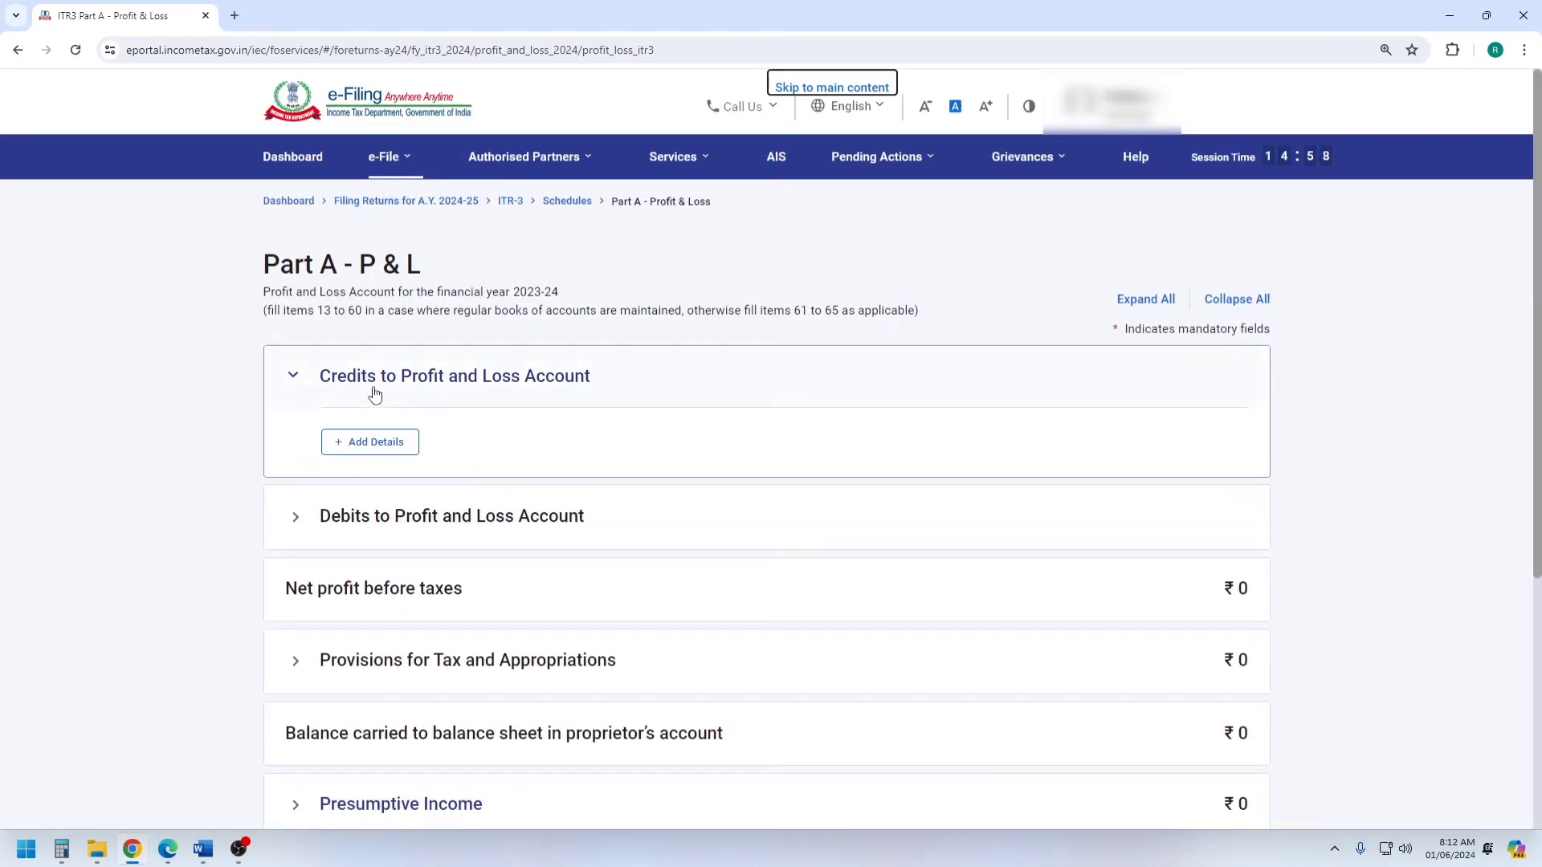
pyautogui.click(357, 443)
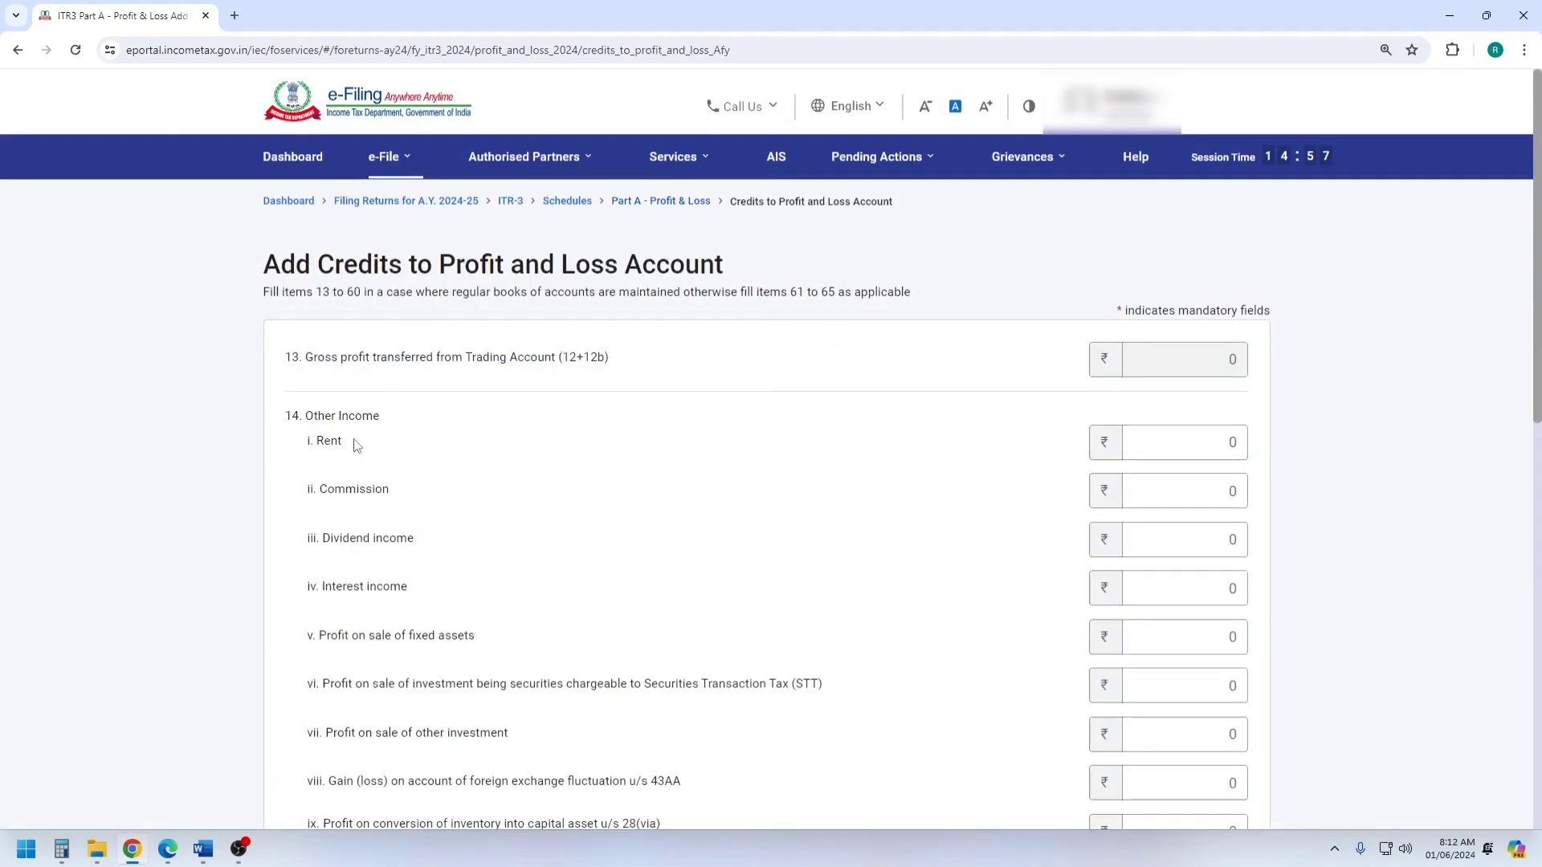
# Switch to the Word profit and loss account and copy the income description "Receipt From Job Work Income".
pyautogui.click(204, 849)
pyautogui.scroll(5, 847, 537)
pyautogui.scroll(1, 847, 536)
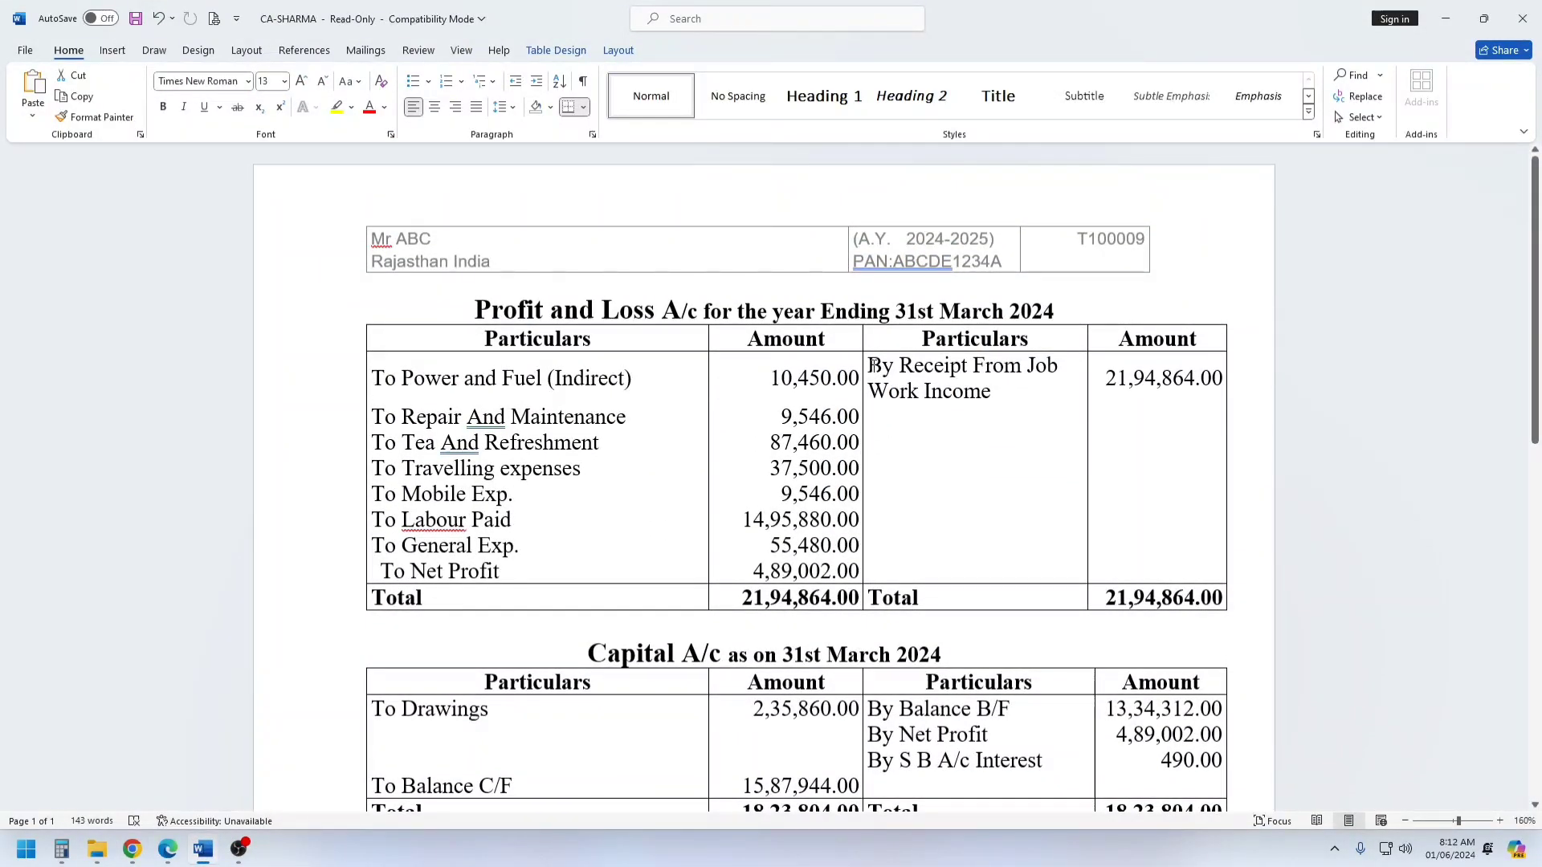
pyautogui.moveTo(872, 365); pyautogui.dragTo(1011, 385)
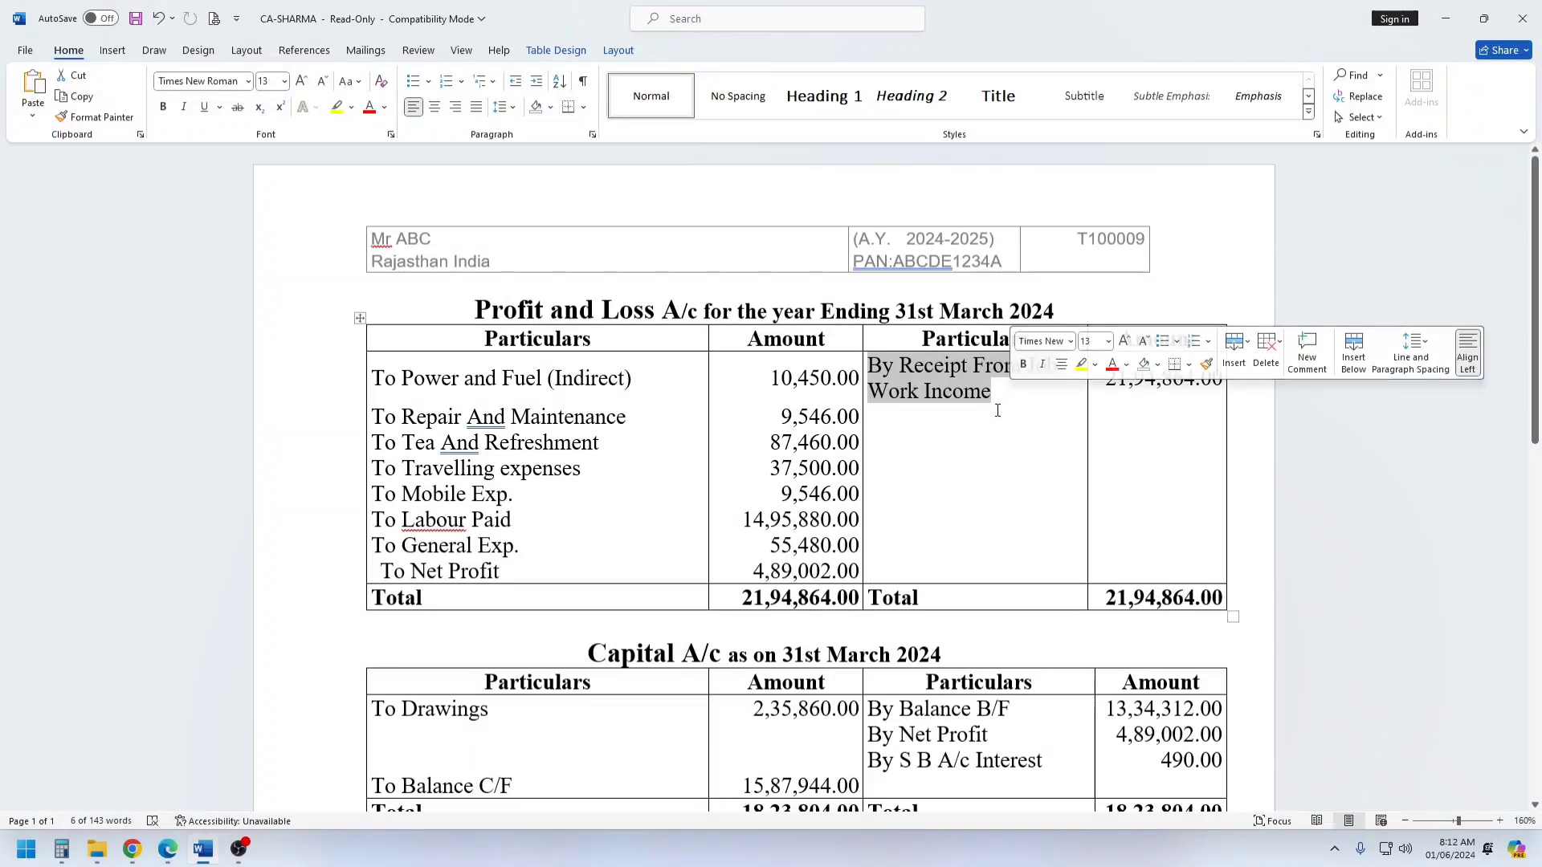
pyautogui.moveTo(898, 366); pyautogui.dragTo(992, 393)
pyautogui.hotkey('ctrl', 'c')
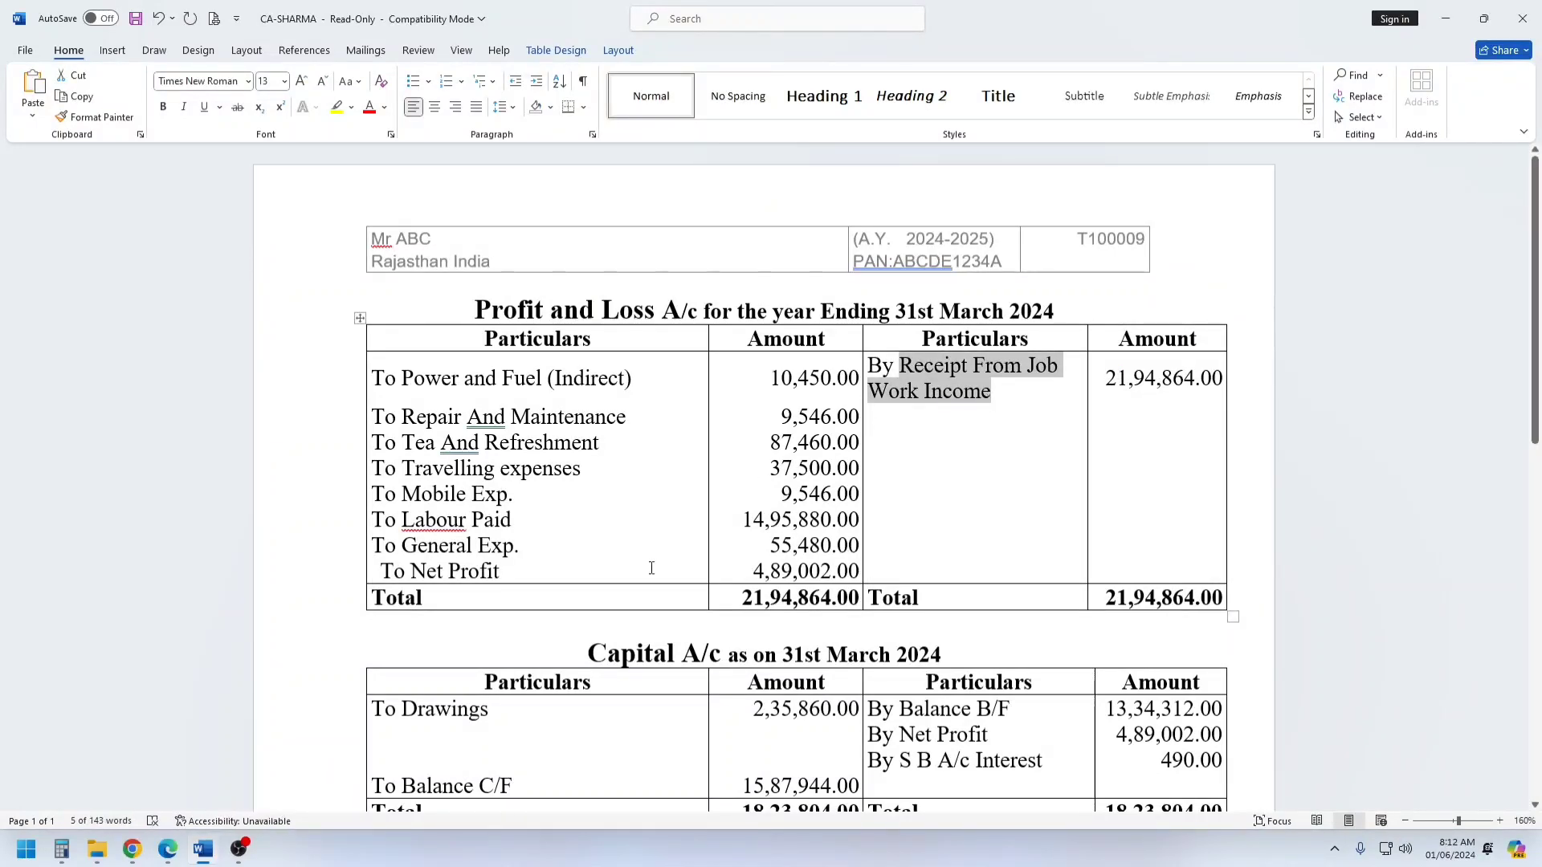
# Back in Chrome, paste "Receipt From Job Work Income" as the nature of income in row b of Any other income.
pyautogui.click(132, 849)
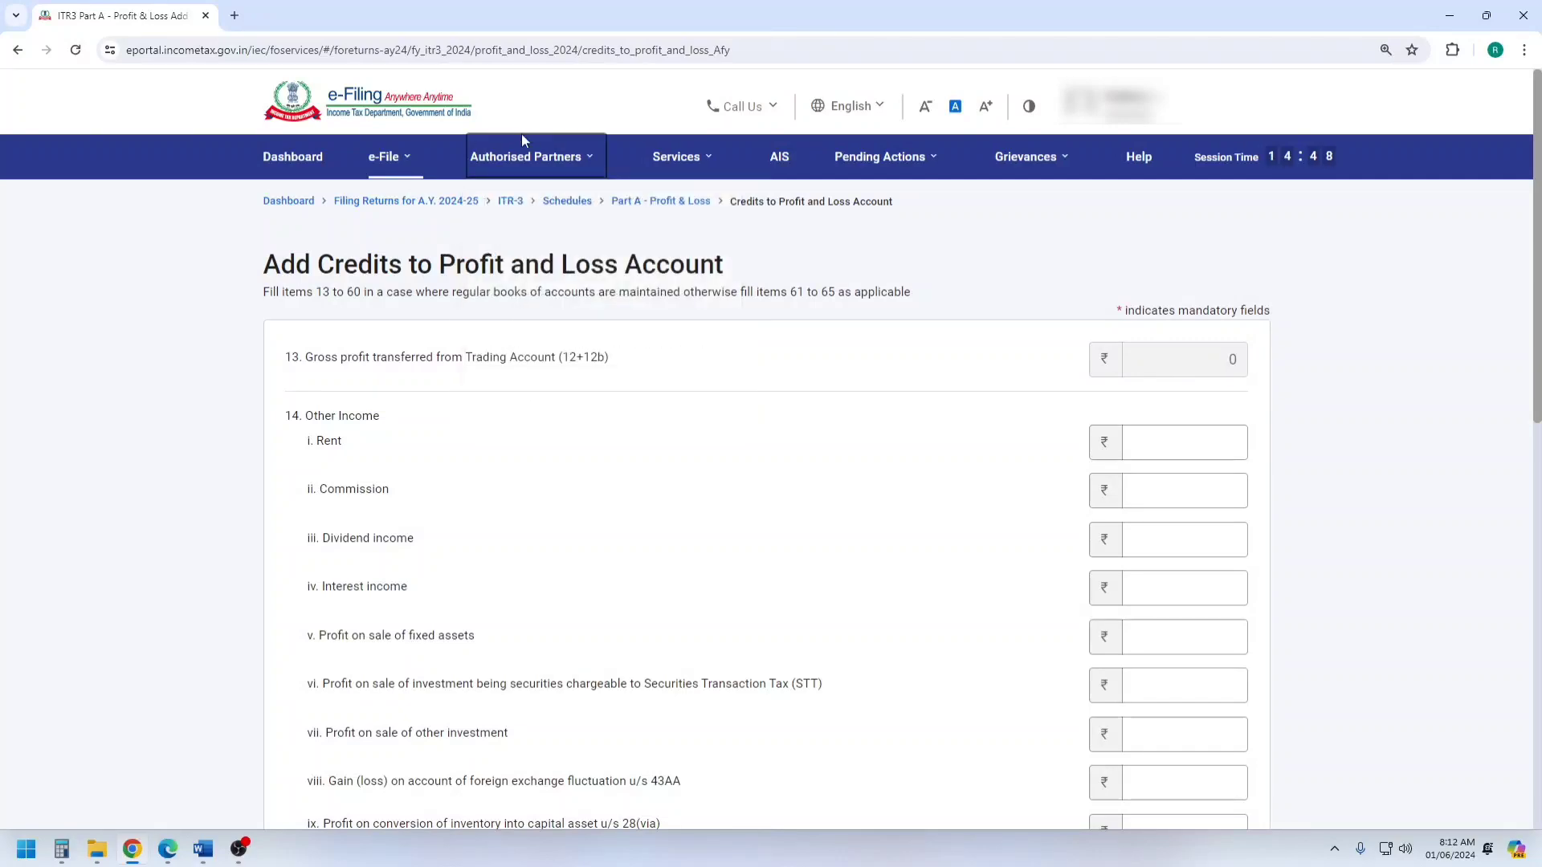
pyautogui.scroll(-5, 427, 430)
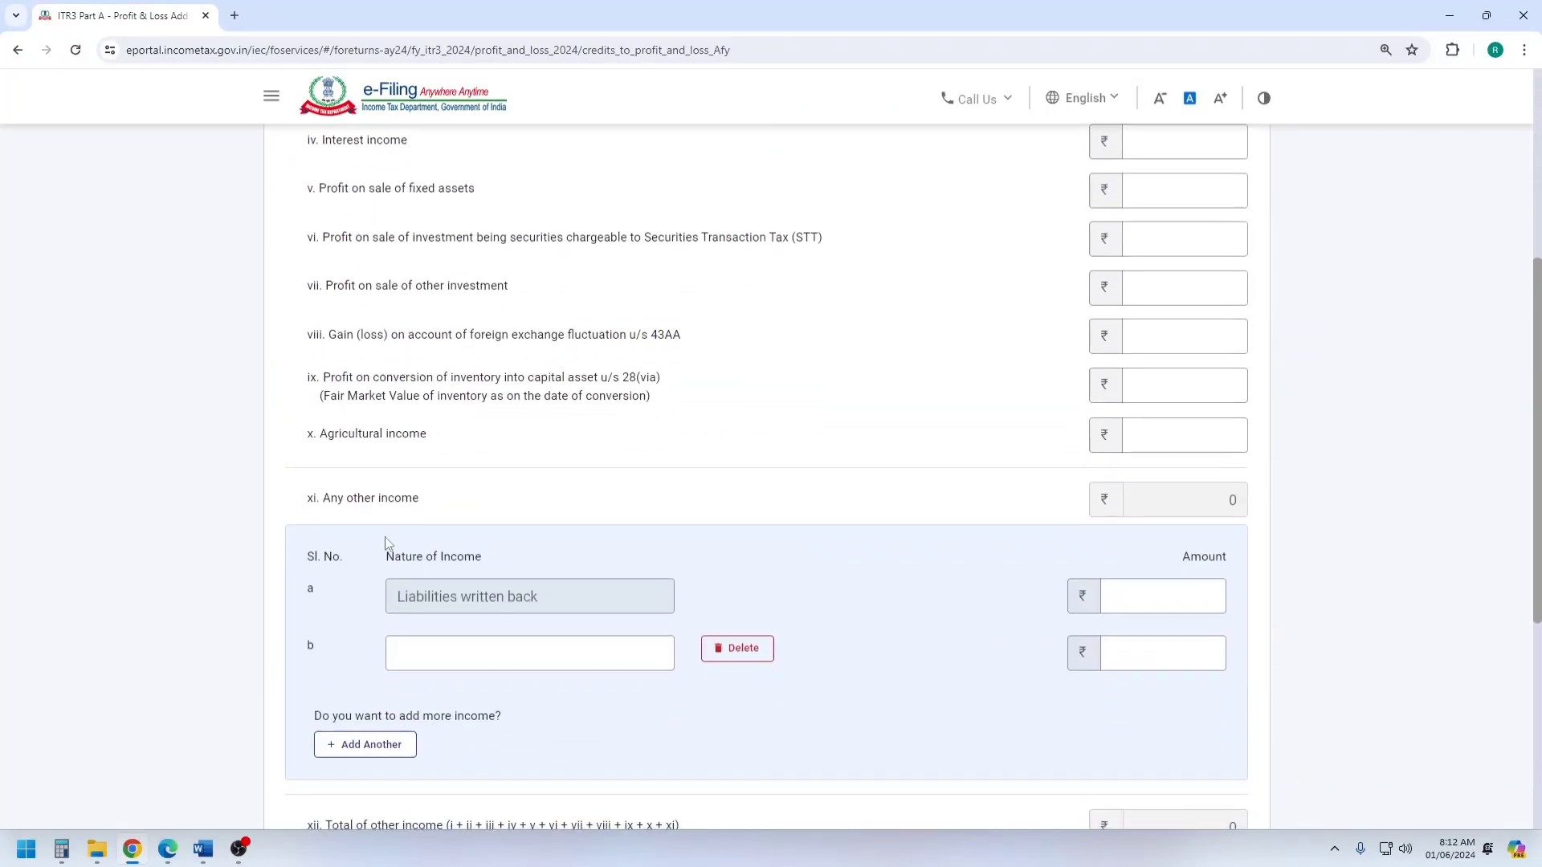
pyautogui.click(445, 649)
pyautogui.hotkey('ctrl', 'v')
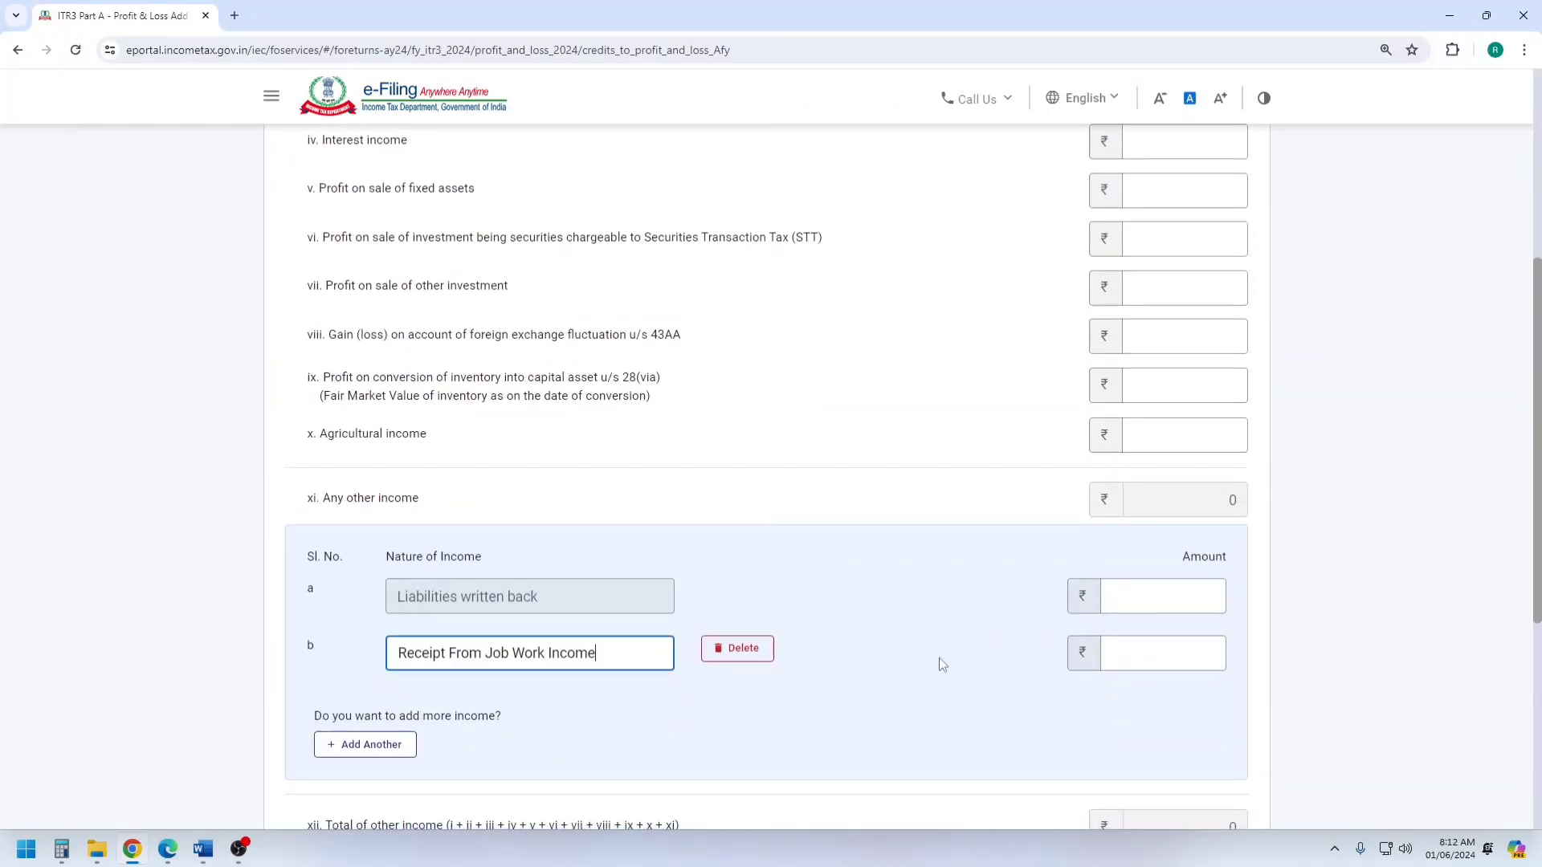
# Enter 2194864, the amount from the Word account, for Receipt From Job Work Income and add the credits to the profit and loss account.
pyautogui.click(1164, 657)
pyautogui.click(210, 859)
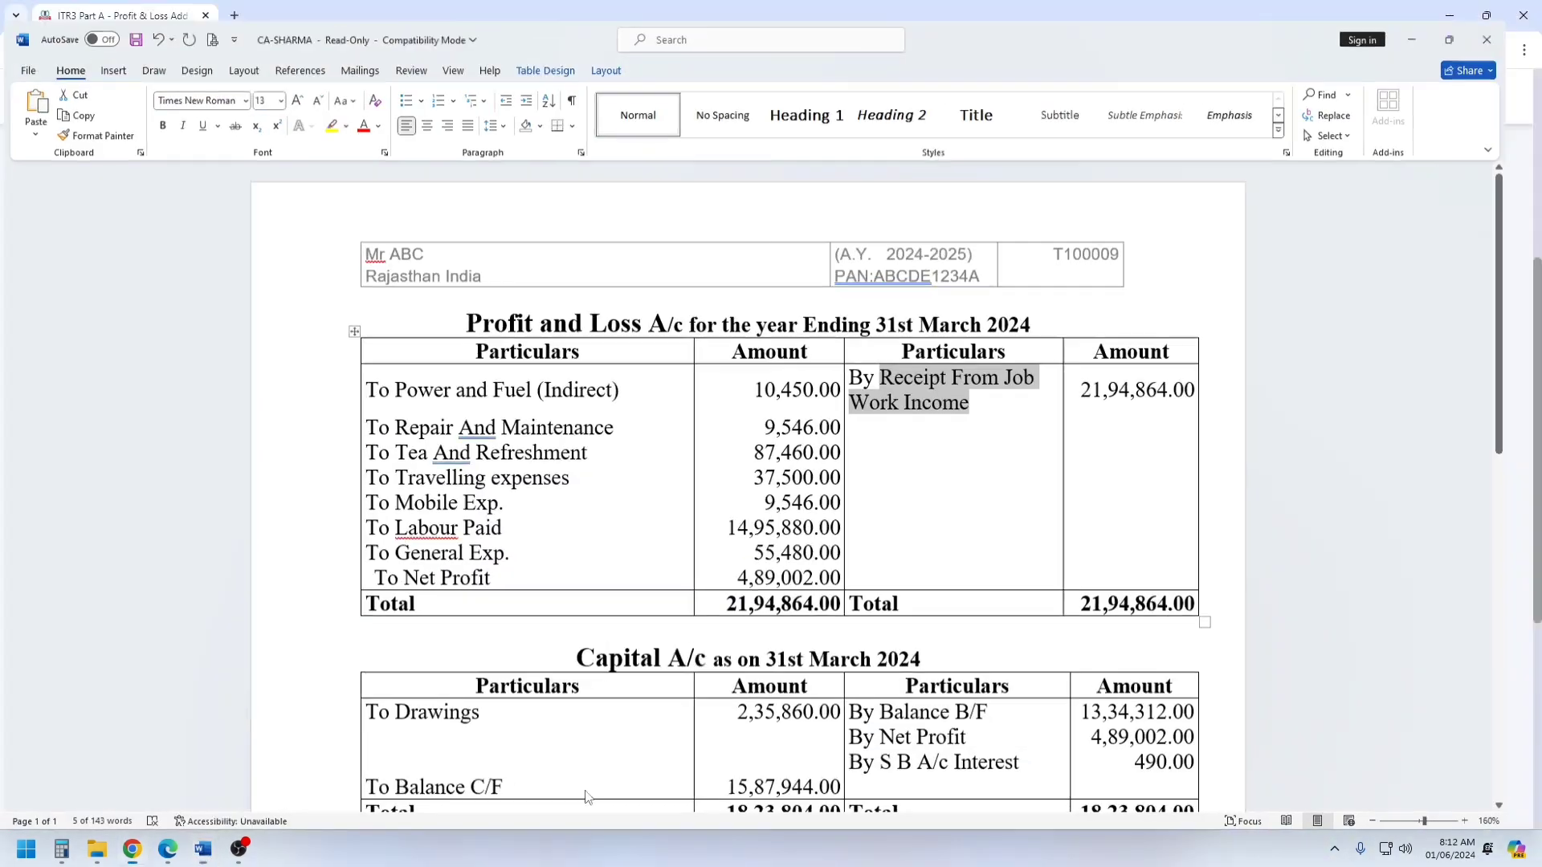
pyautogui.click(205, 852)
pyautogui.write('21')
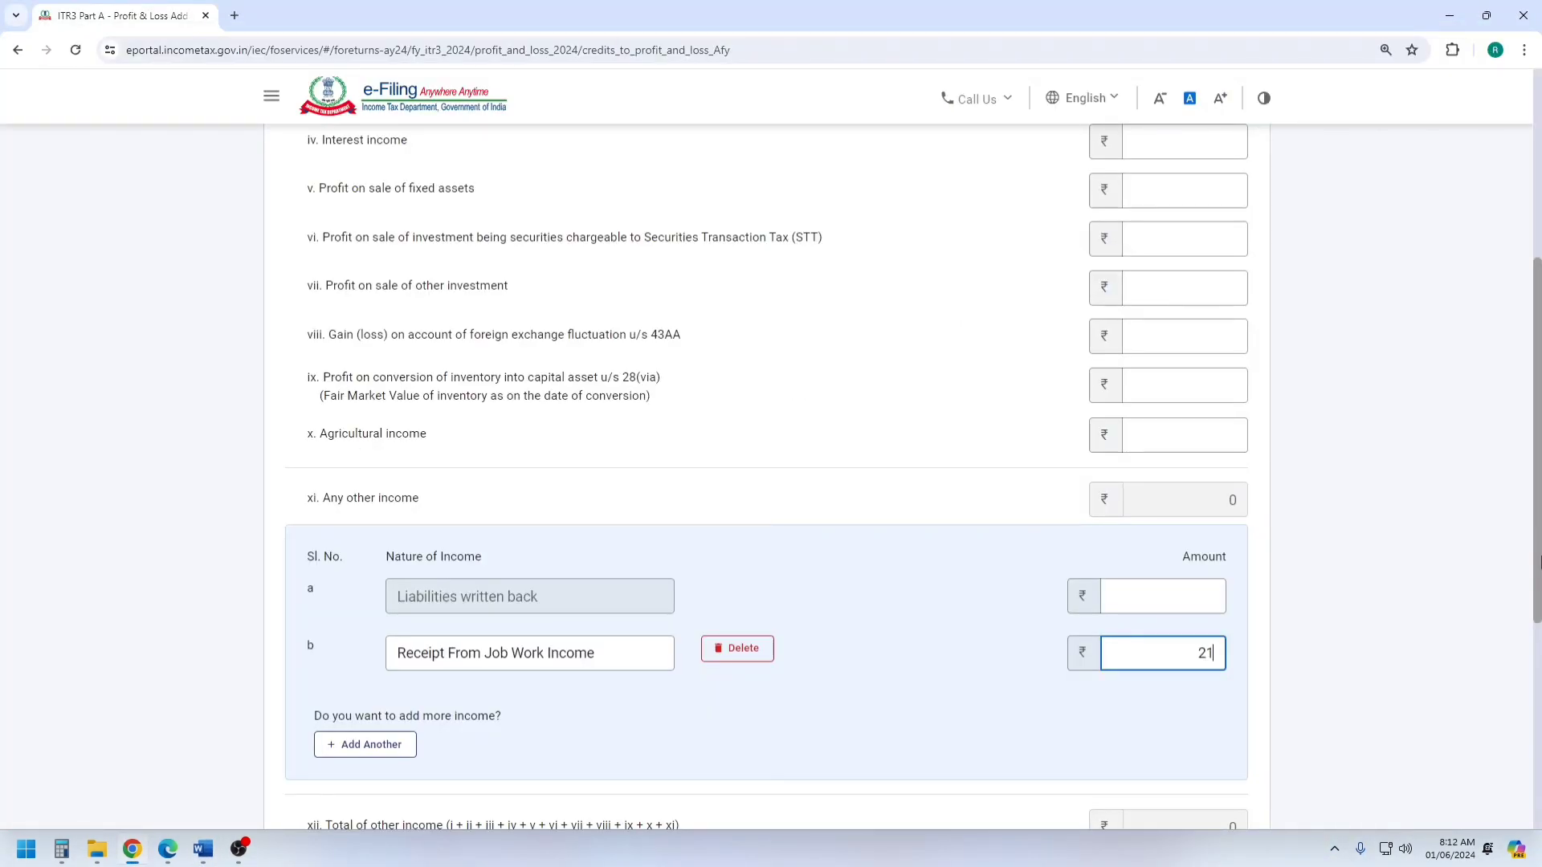
pyautogui.write('94864')
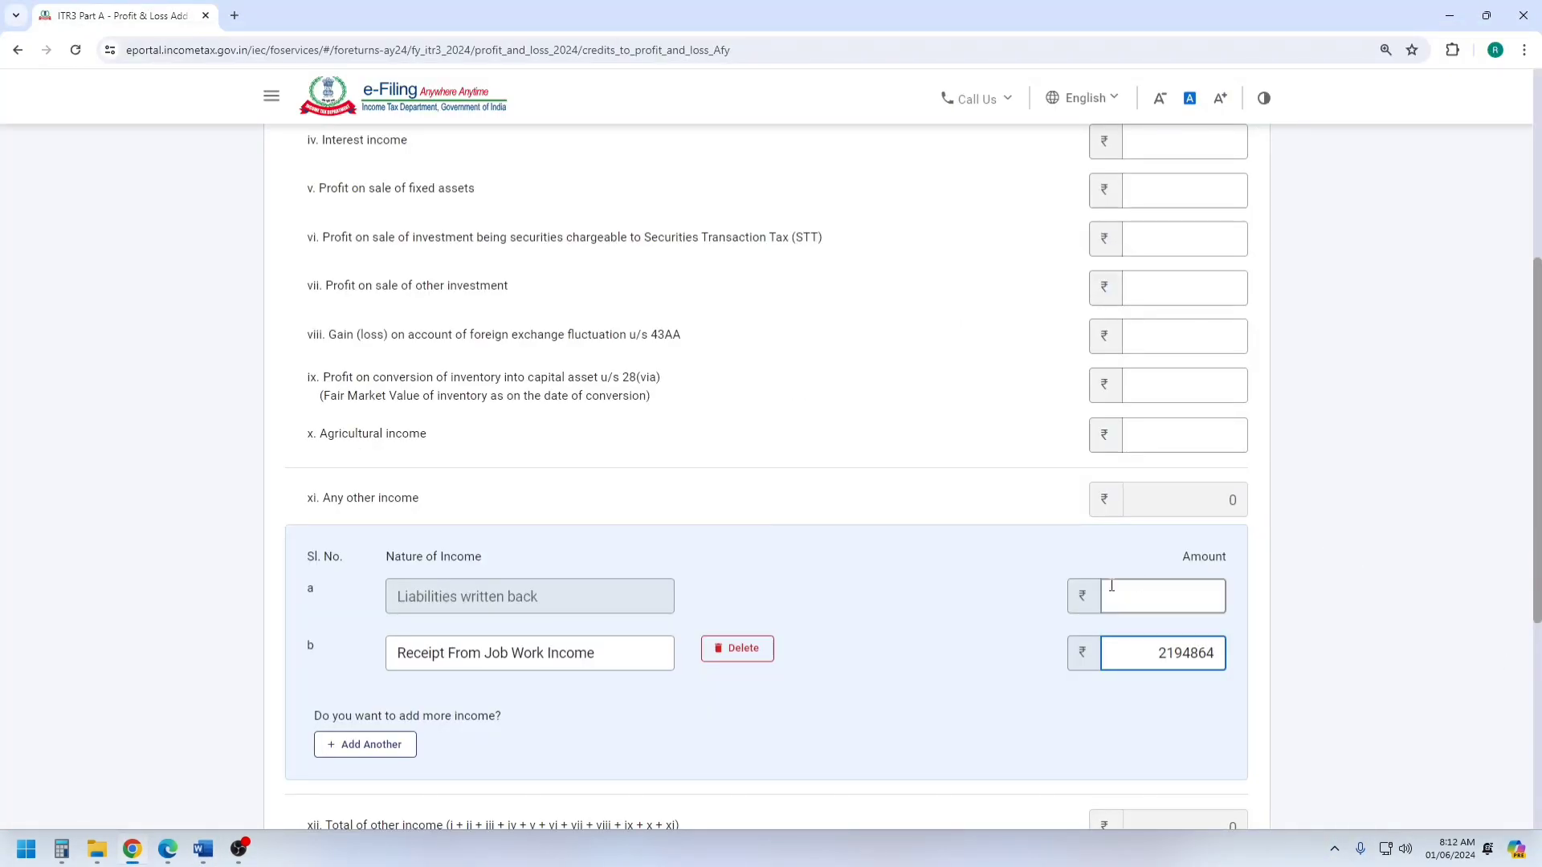
pyautogui.click(1010, 581)
pyautogui.scroll(-4, 988, 554)
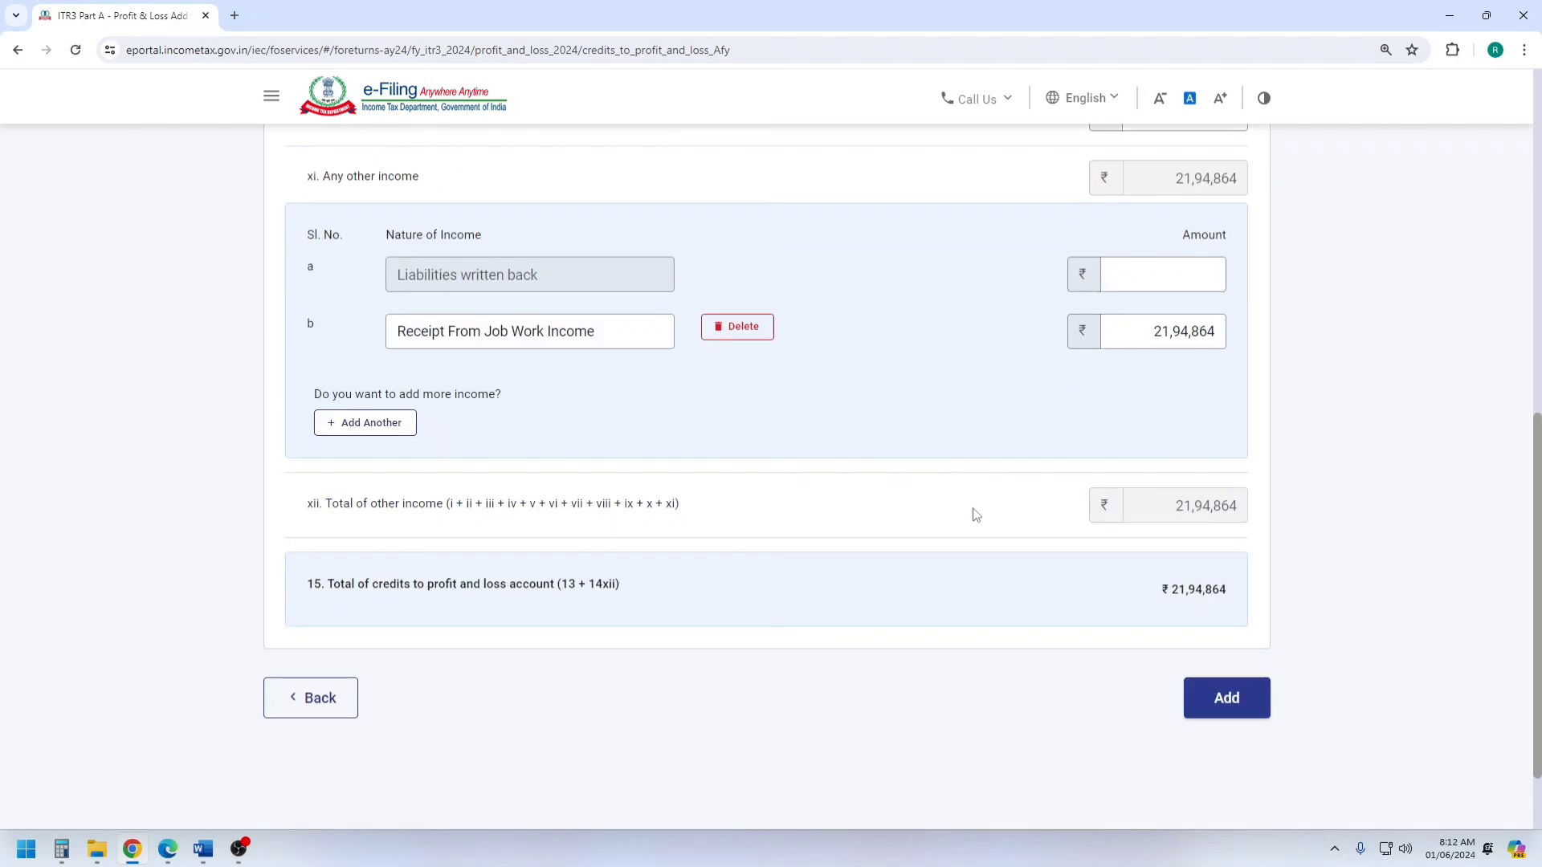
pyautogui.click(1244, 705)
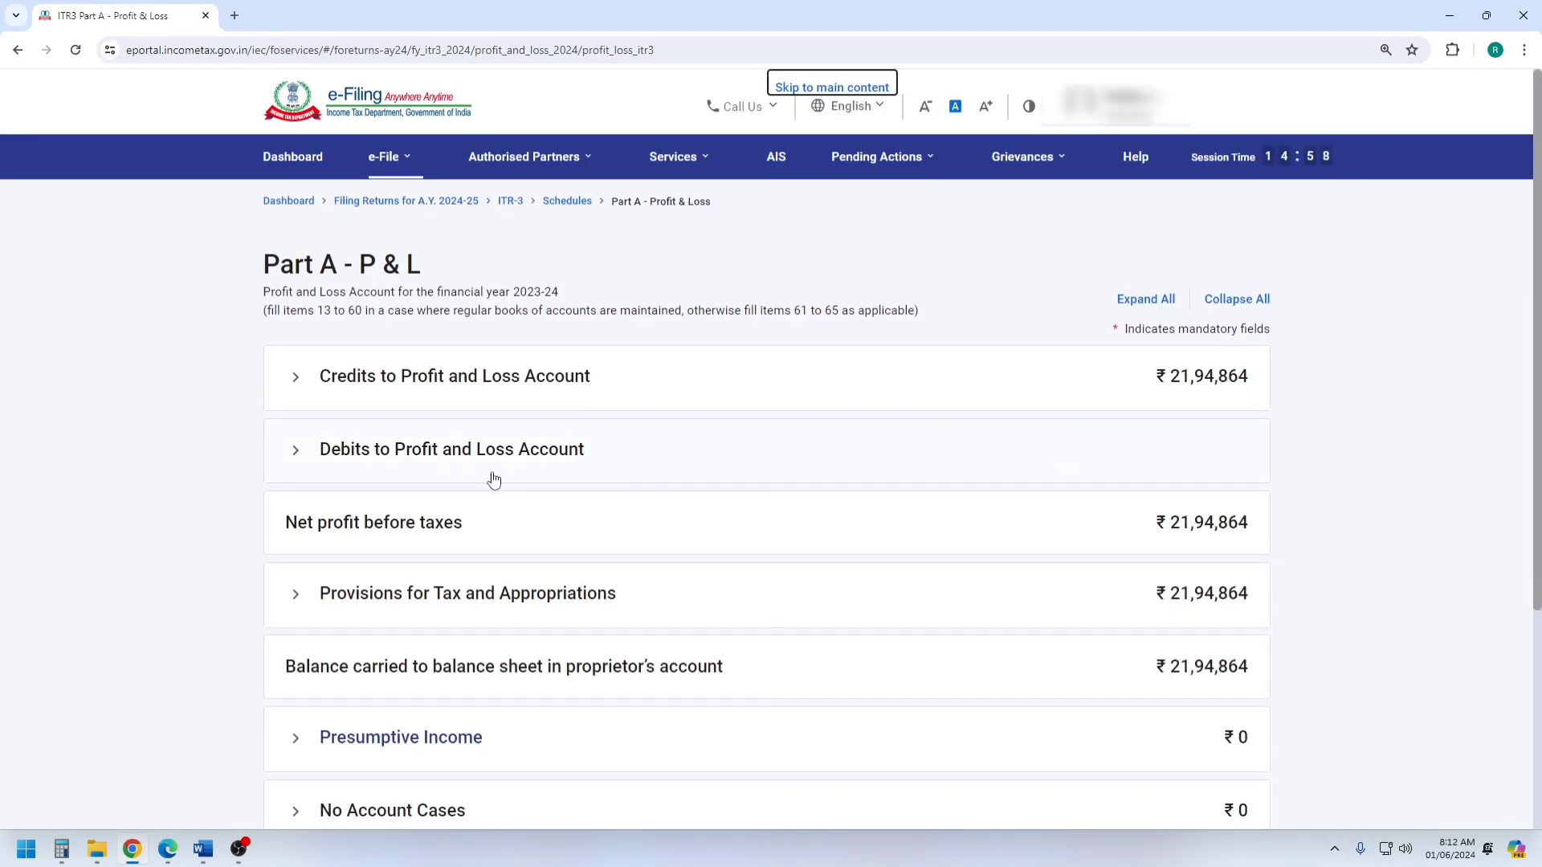
# Start adding details for Debits to Profit and Loss Account, then switch to Word and review the expense heads from Power and Fuel to General Exp.
pyautogui.click(425, 458)
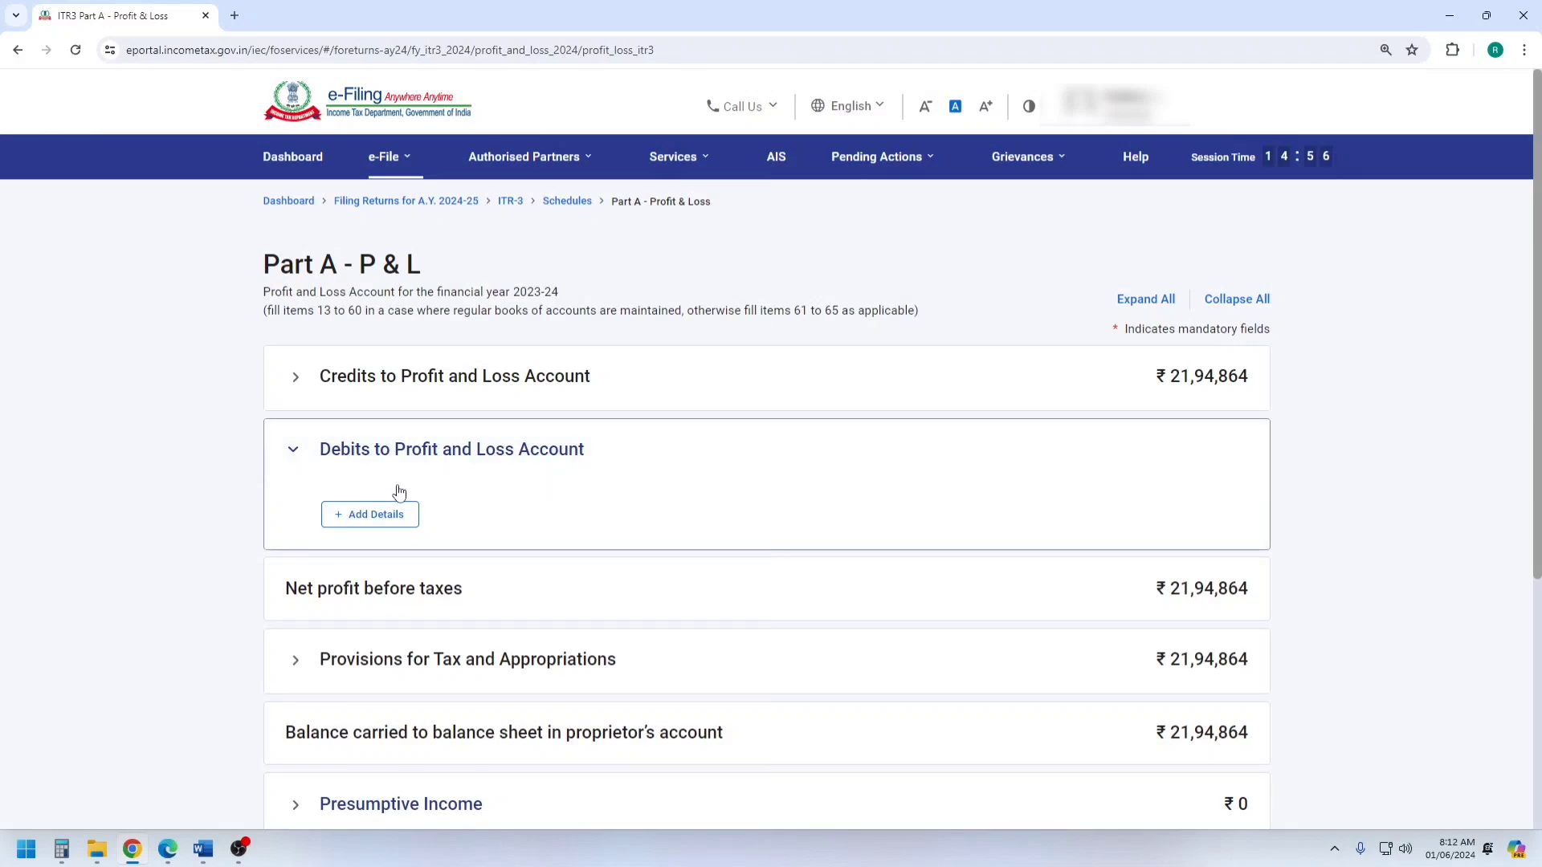
pyautogui.click(372, 514)
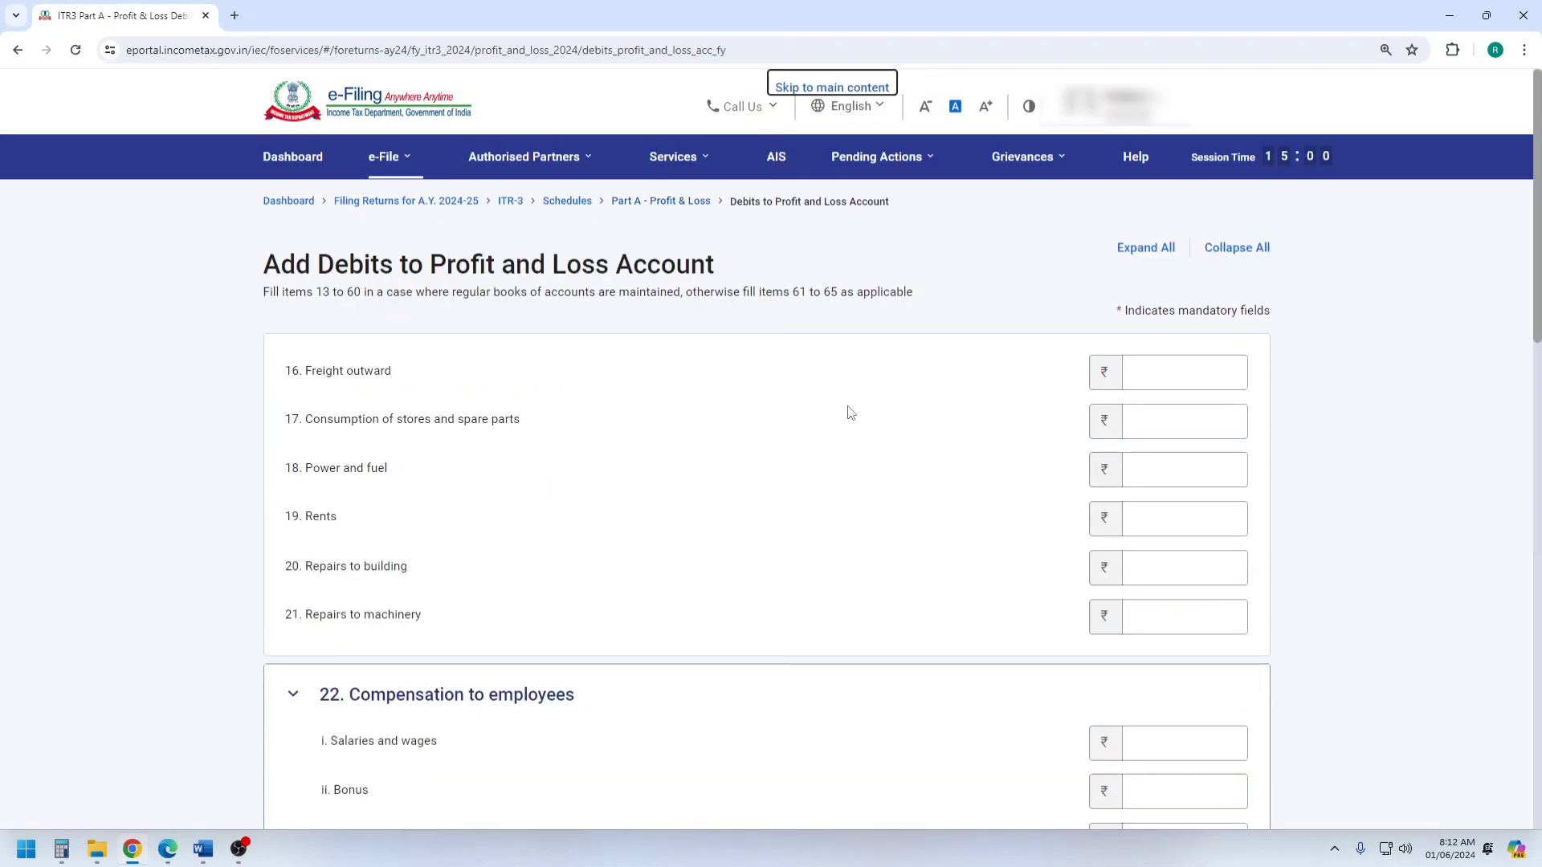
pyautogui.click(202, 849)
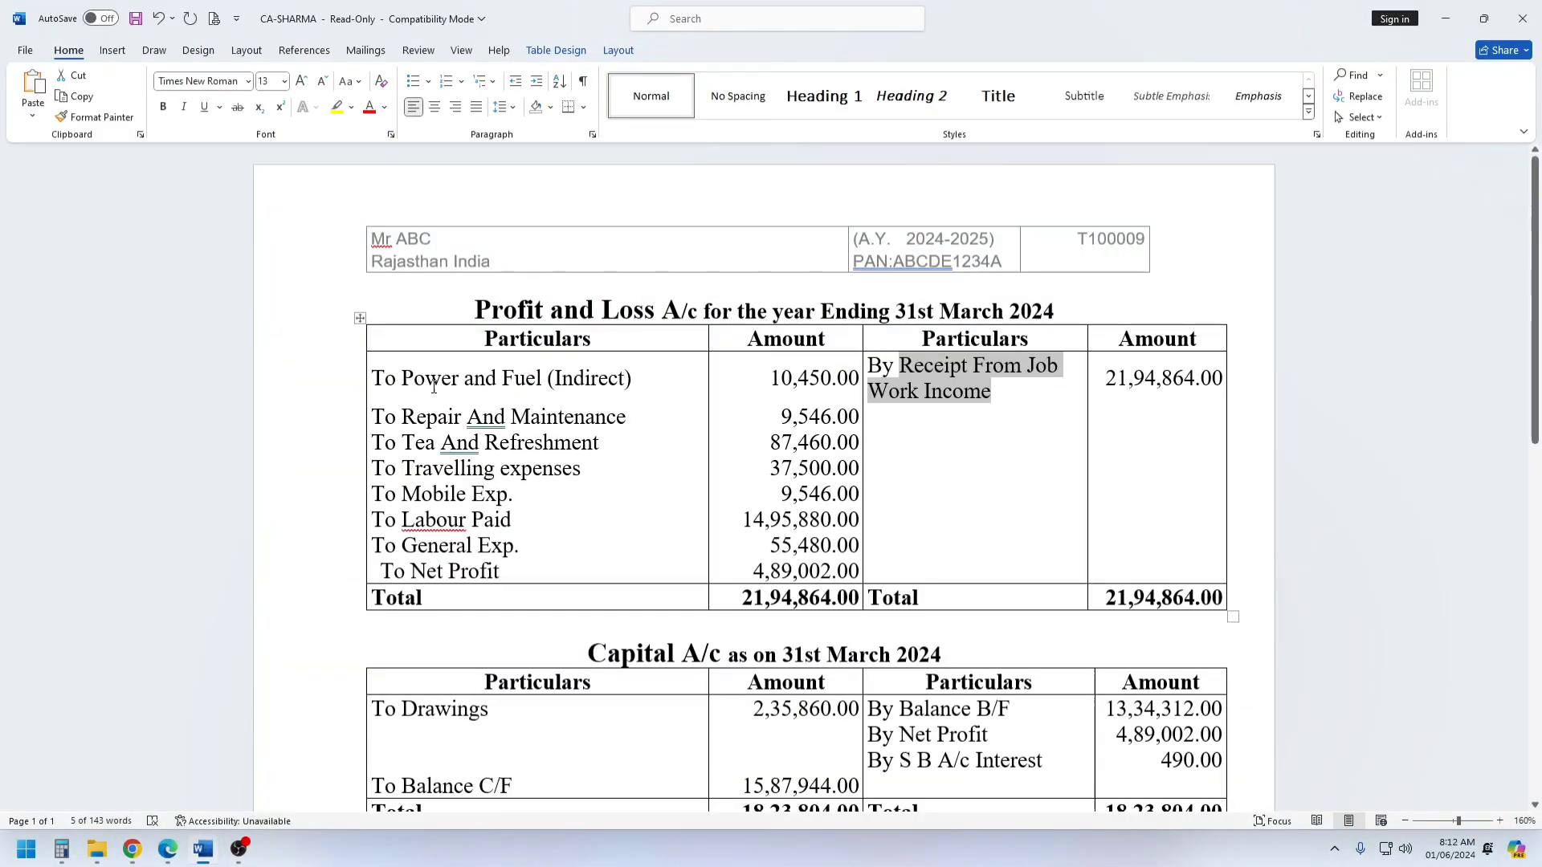
pyautogui.moveTo(403, 378); pyautogui.dragTo(377, 546)
# Back in Chrome, continue to page 2 of the debits form and expand item 46, Other expenses.
pyautogui.click(132, 848)
pyautogui.scroll(-3, 661, 454)
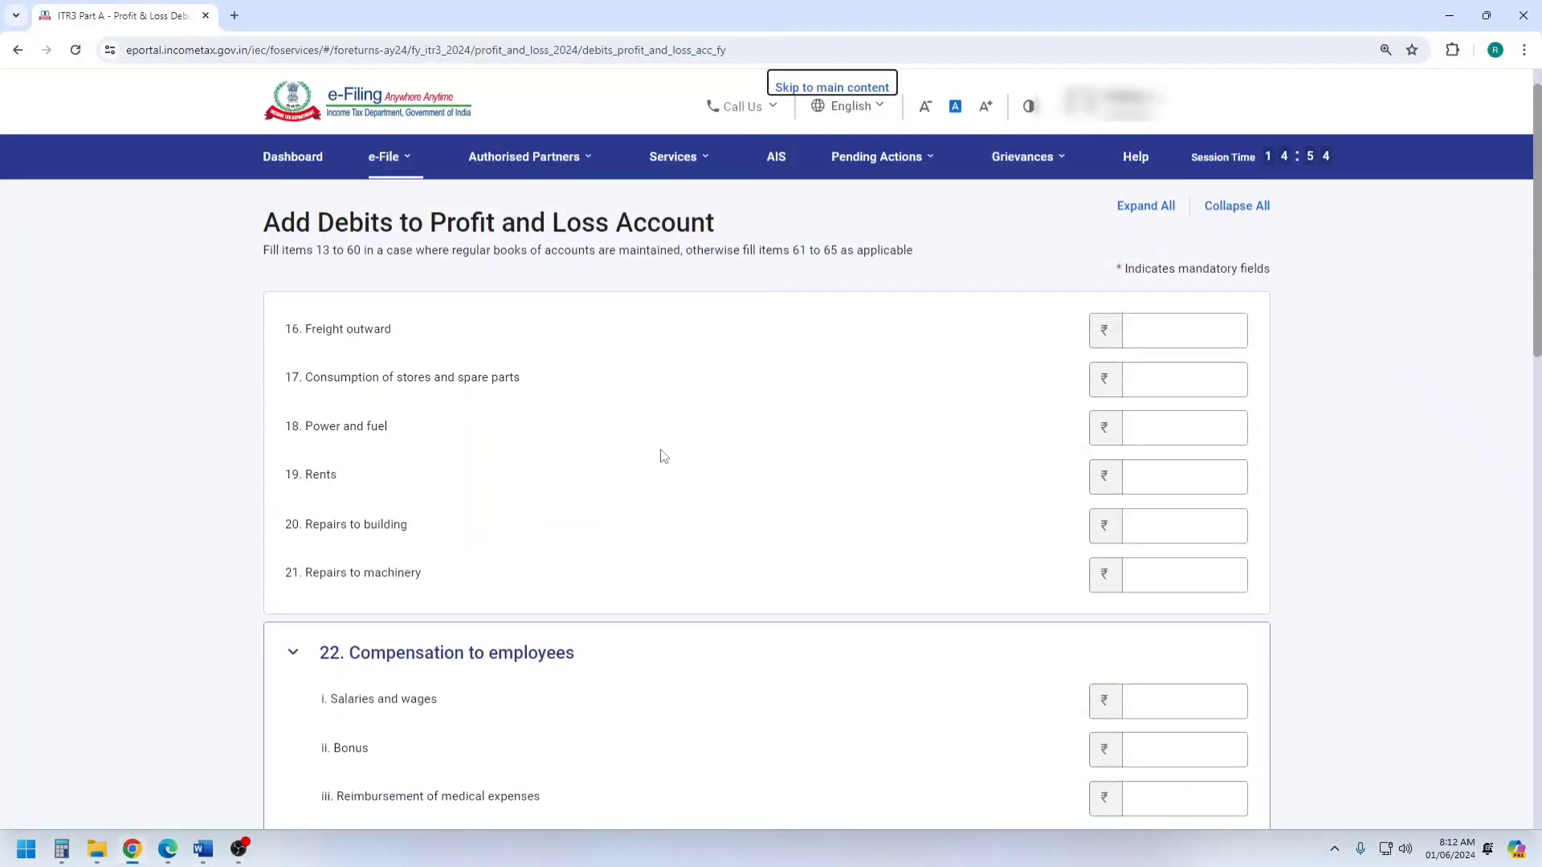
pyautogui.scroll(-15, 659, 450)
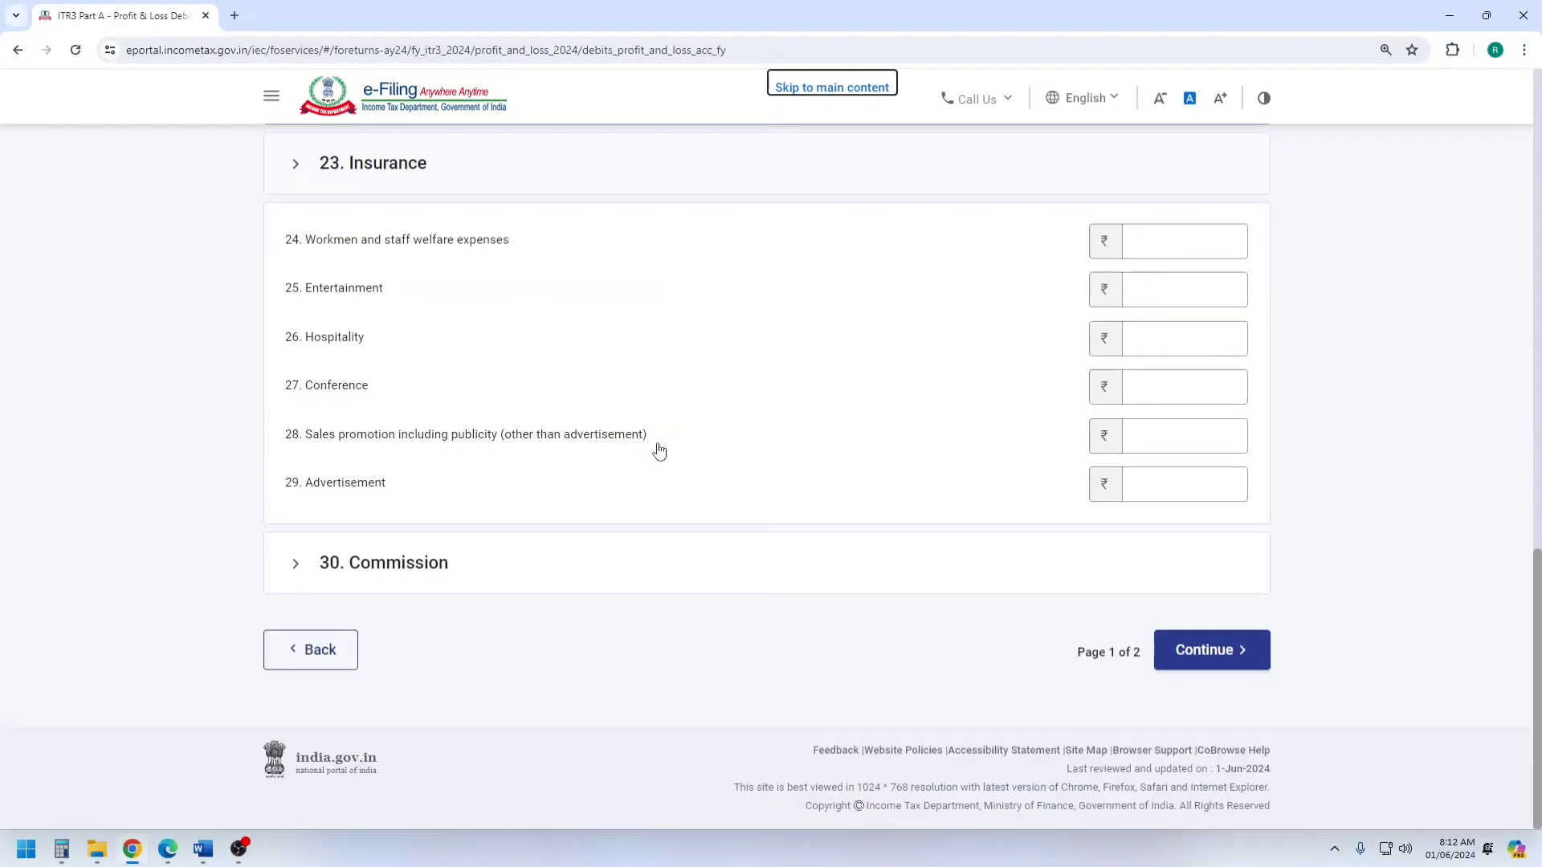
pyautogui.click(1204, 652)
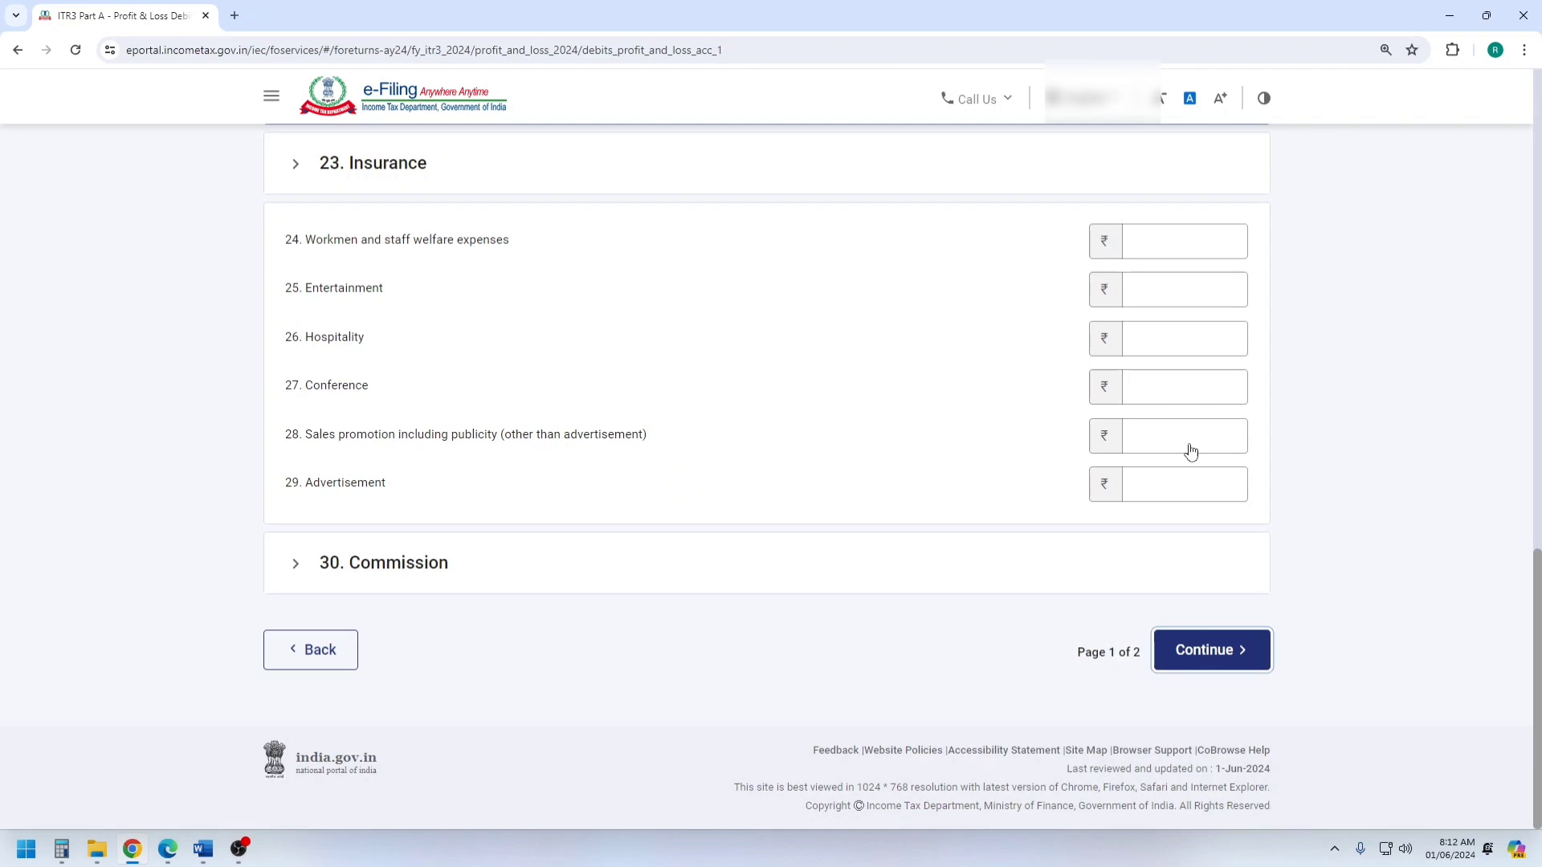
pyautogui.click(745, 348)
pyautogui.scroll(-10, 738, 350)
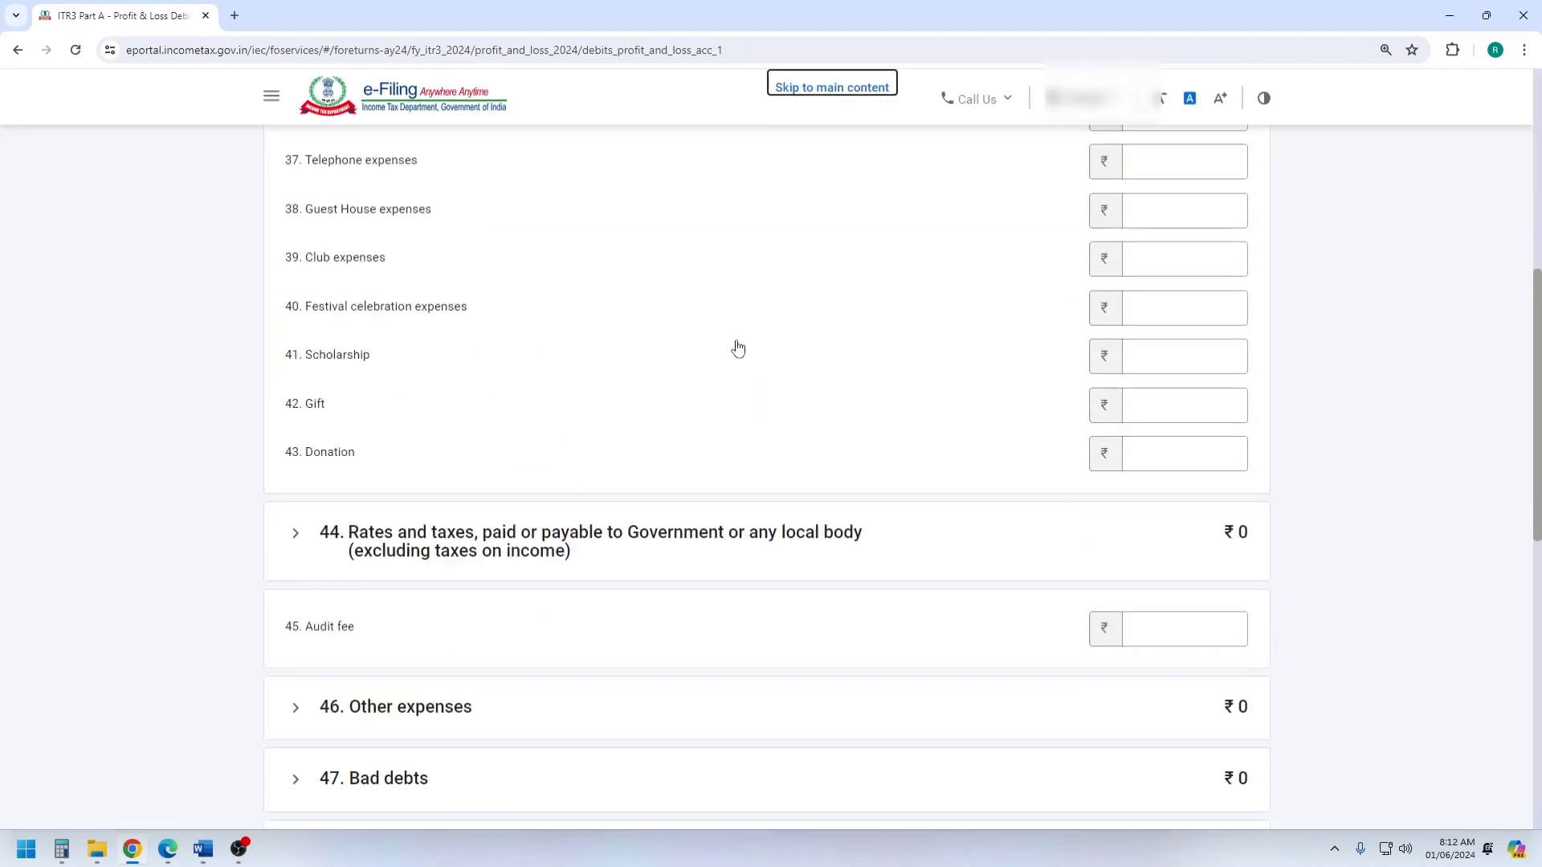
pyautogui.scroll(-2, 450, 386)
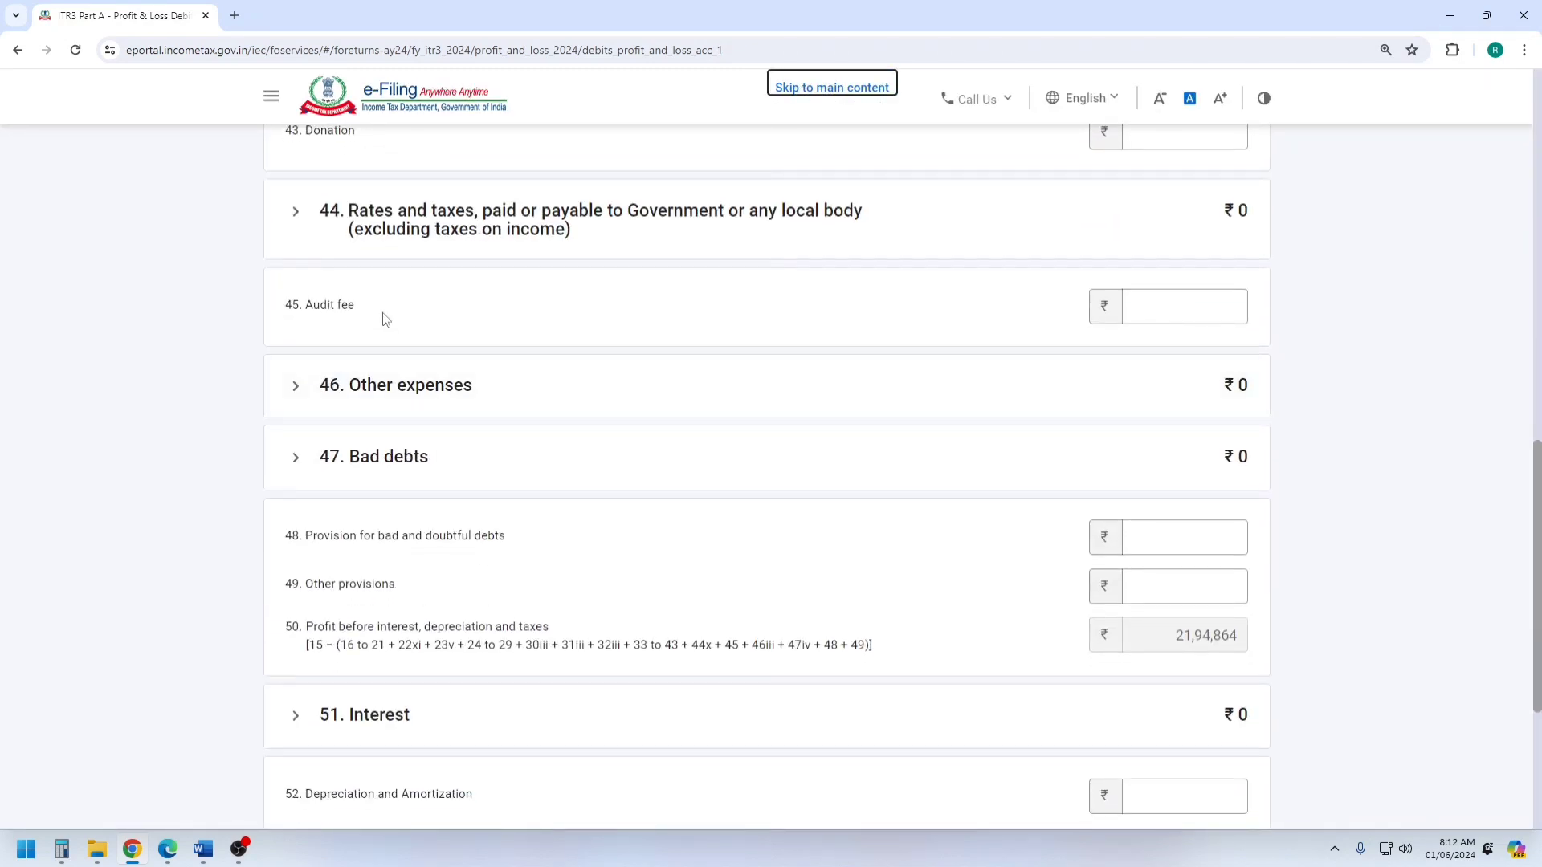
pyautogui.click(386, 388)
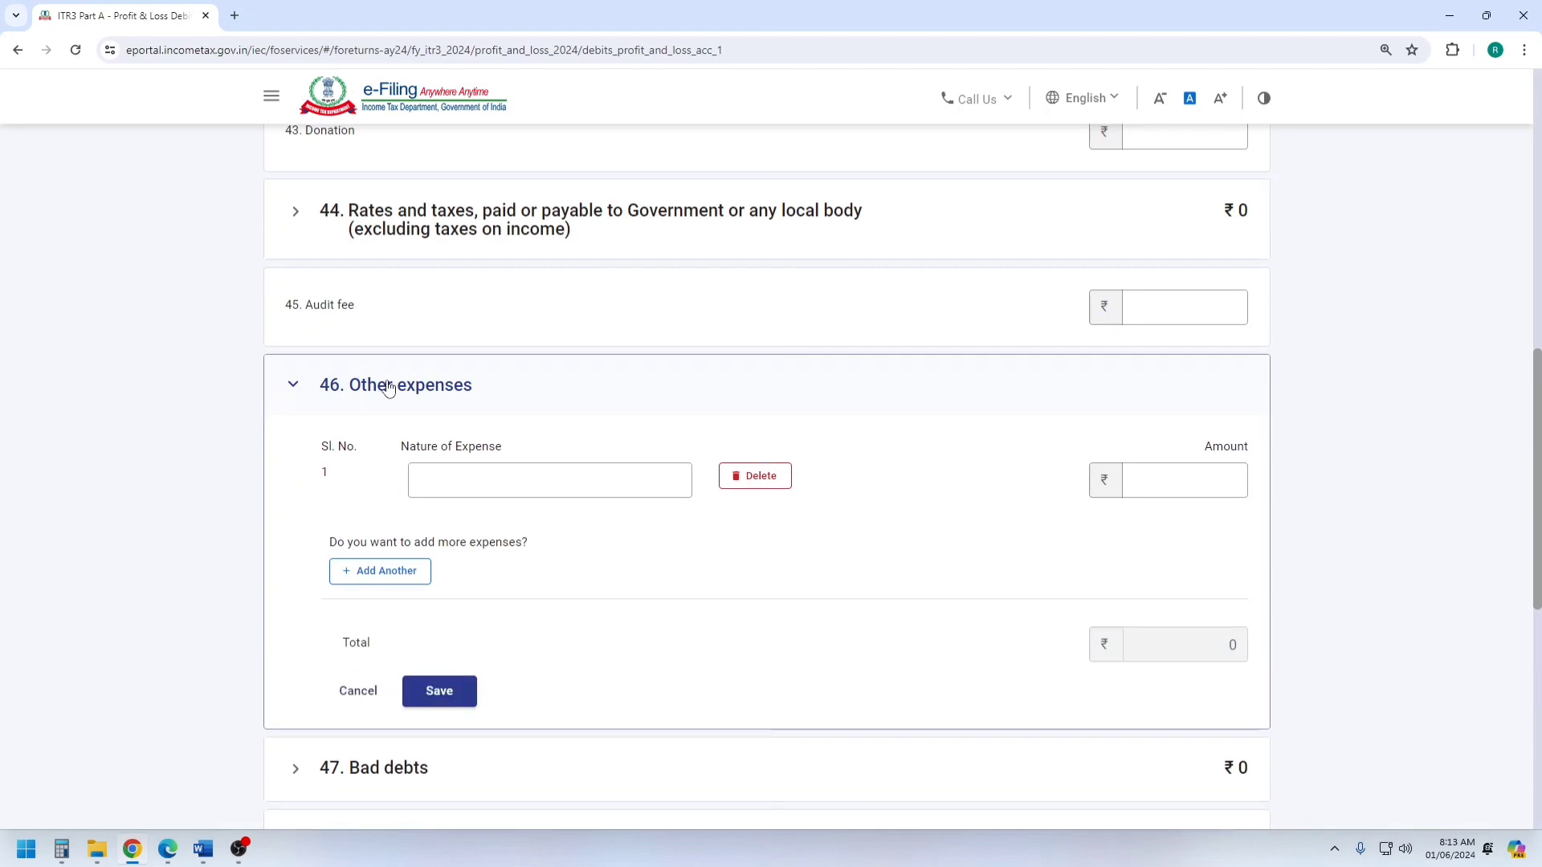
# Enter "labour paid" with the Word account's amount of 1495880 as the first Other expenses entry, then reopen that section.
pyautogui.click(501, 484)
pyautogui.write('labour paid')
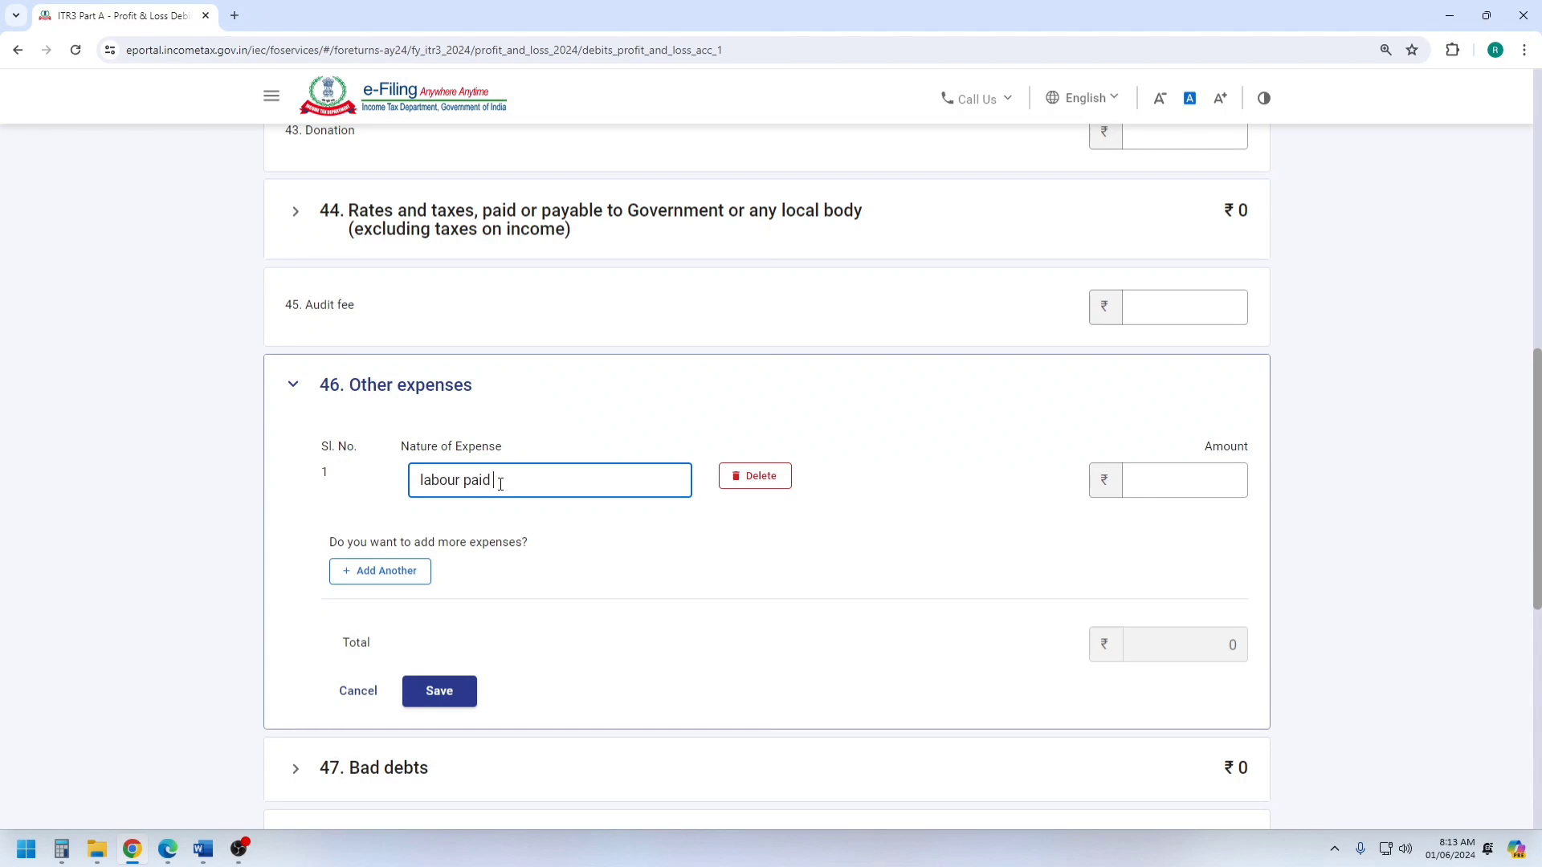
pyautogui.click(197, 853)
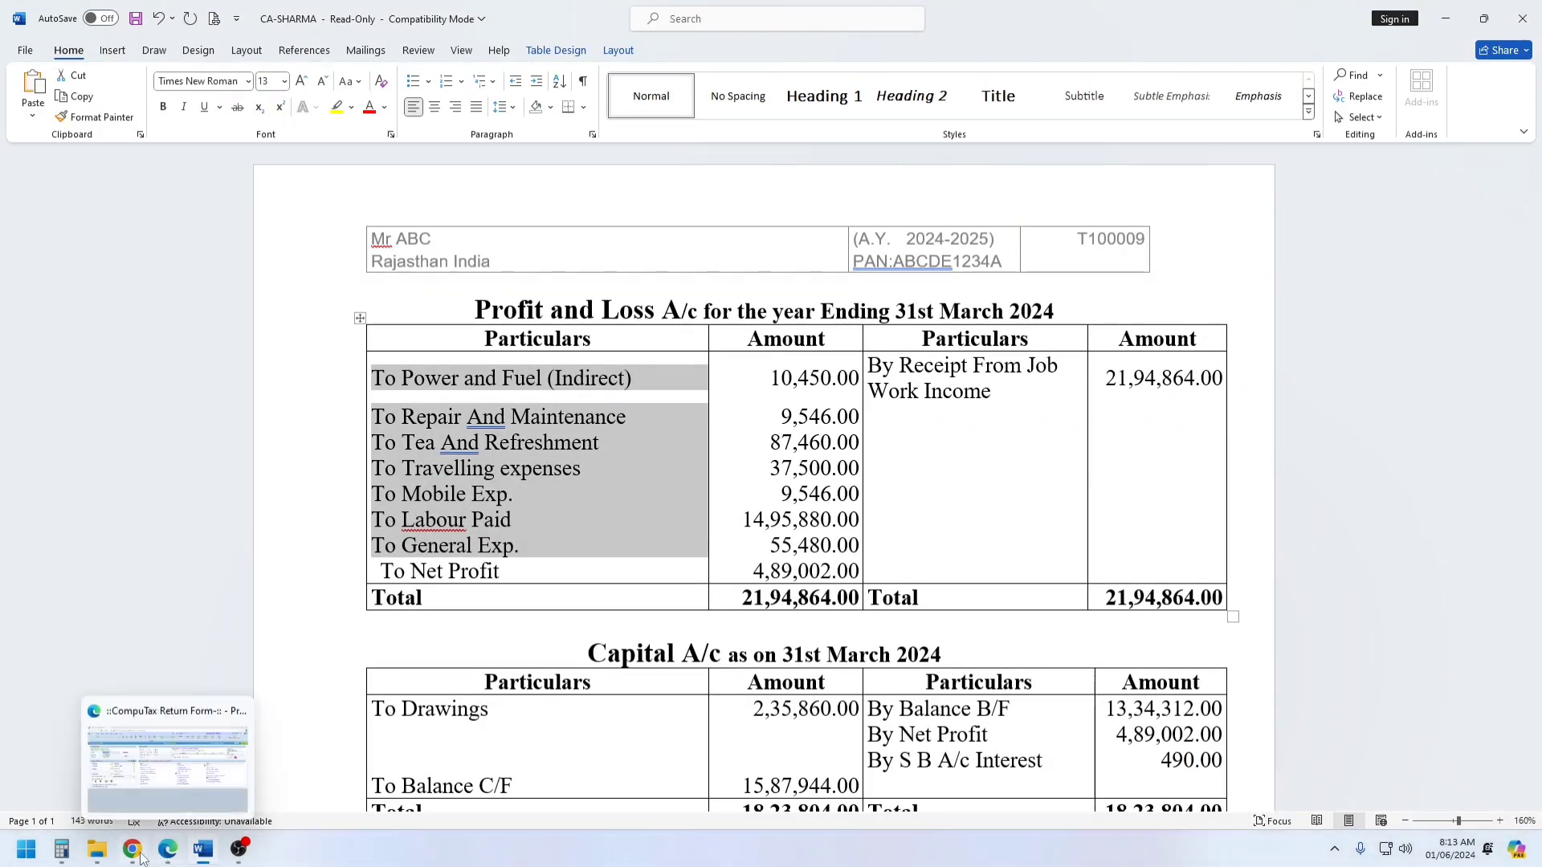
pyautogui.click(167, 849)
pyautogui.click(135, 849)
pyautogui.click(1139, 473)
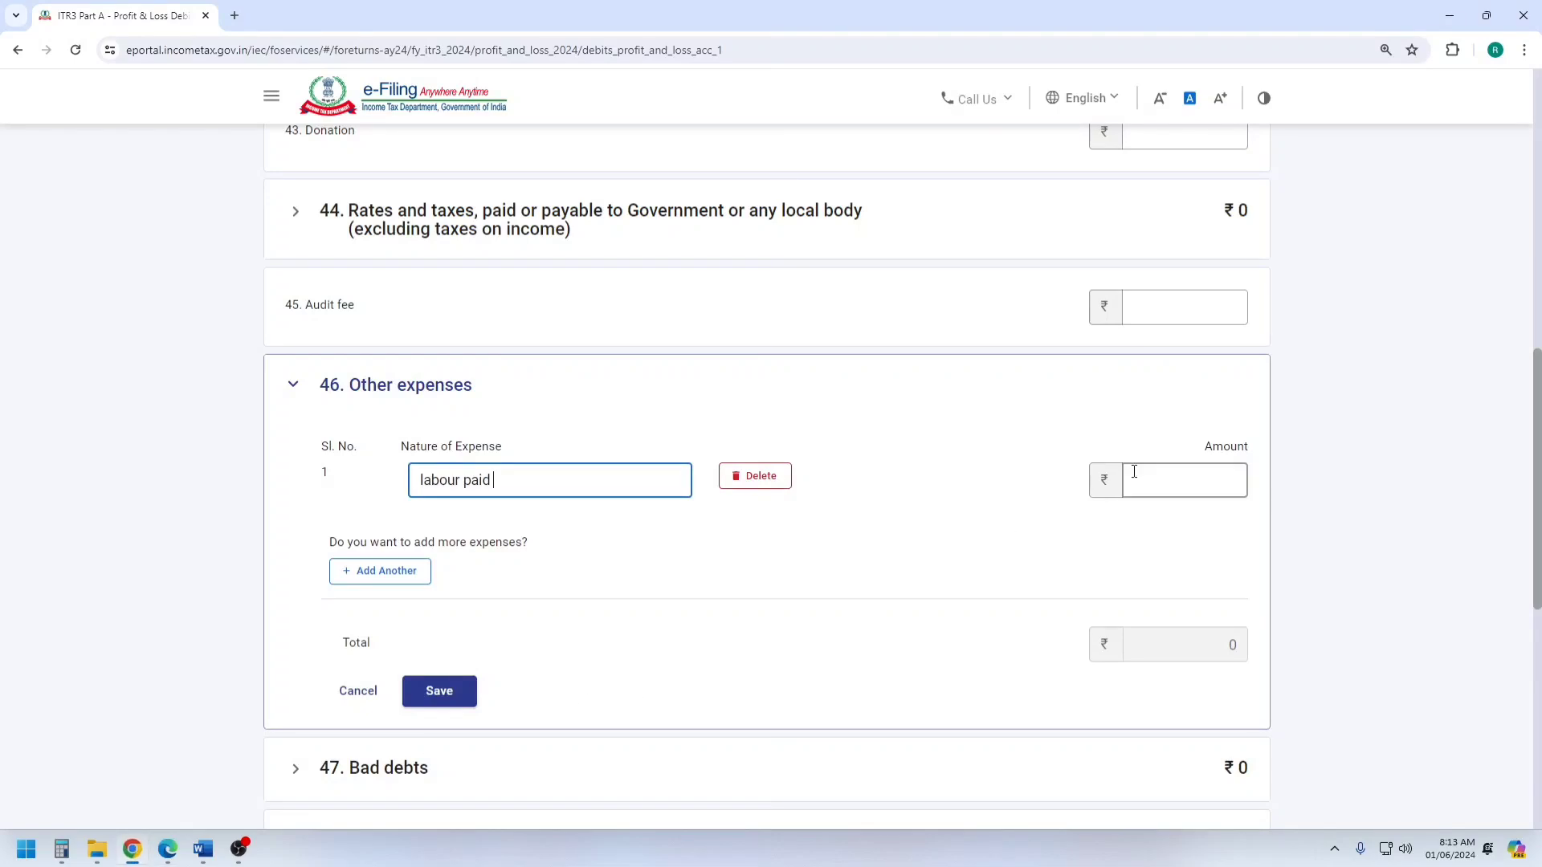
pyautogui.write('1495880')
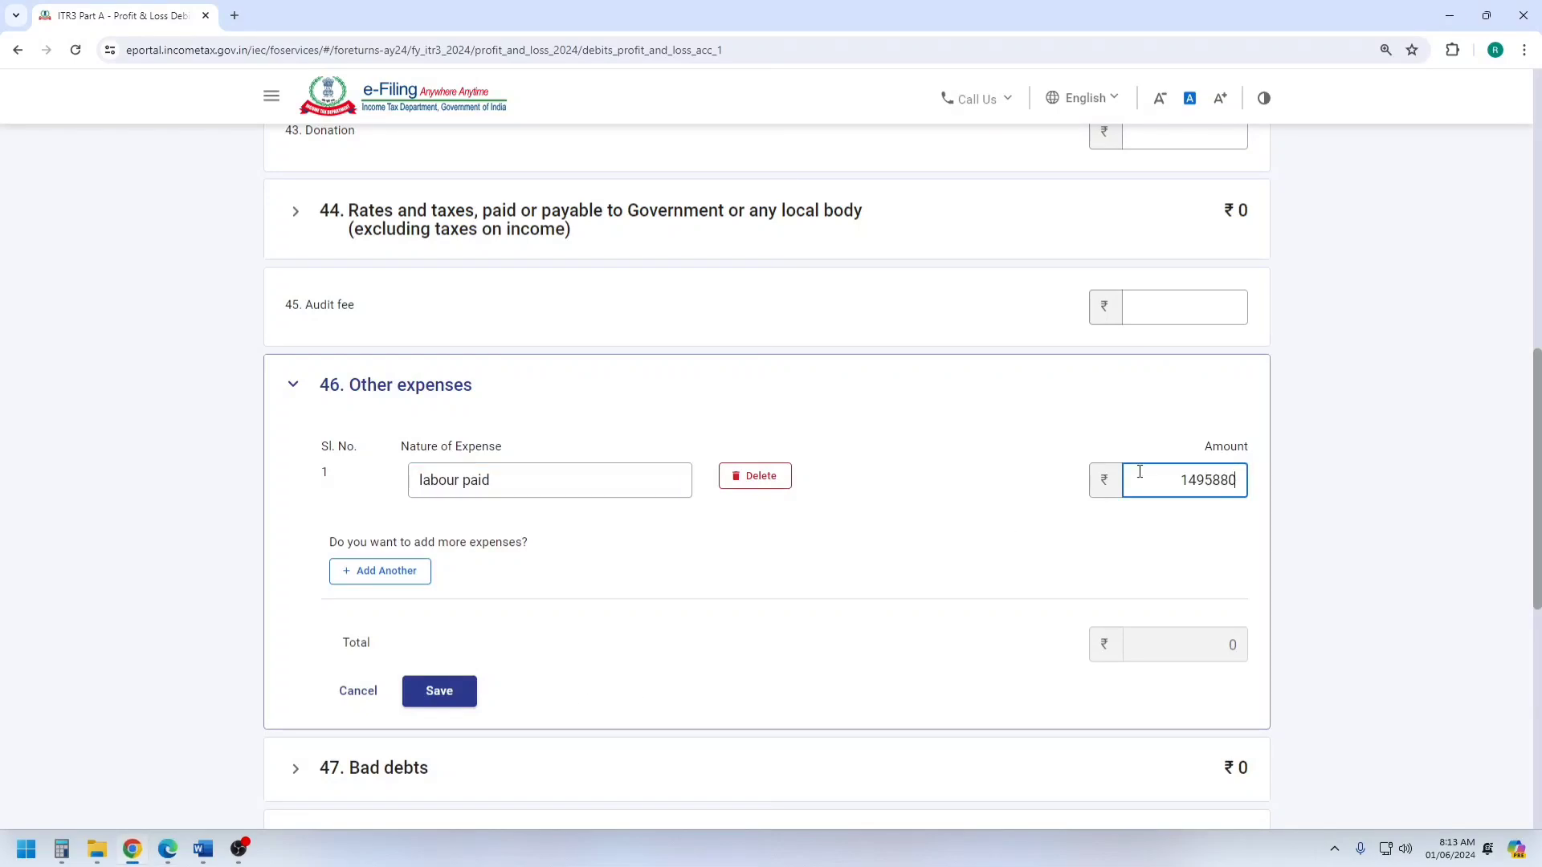
pyautogui.click(956, 412)
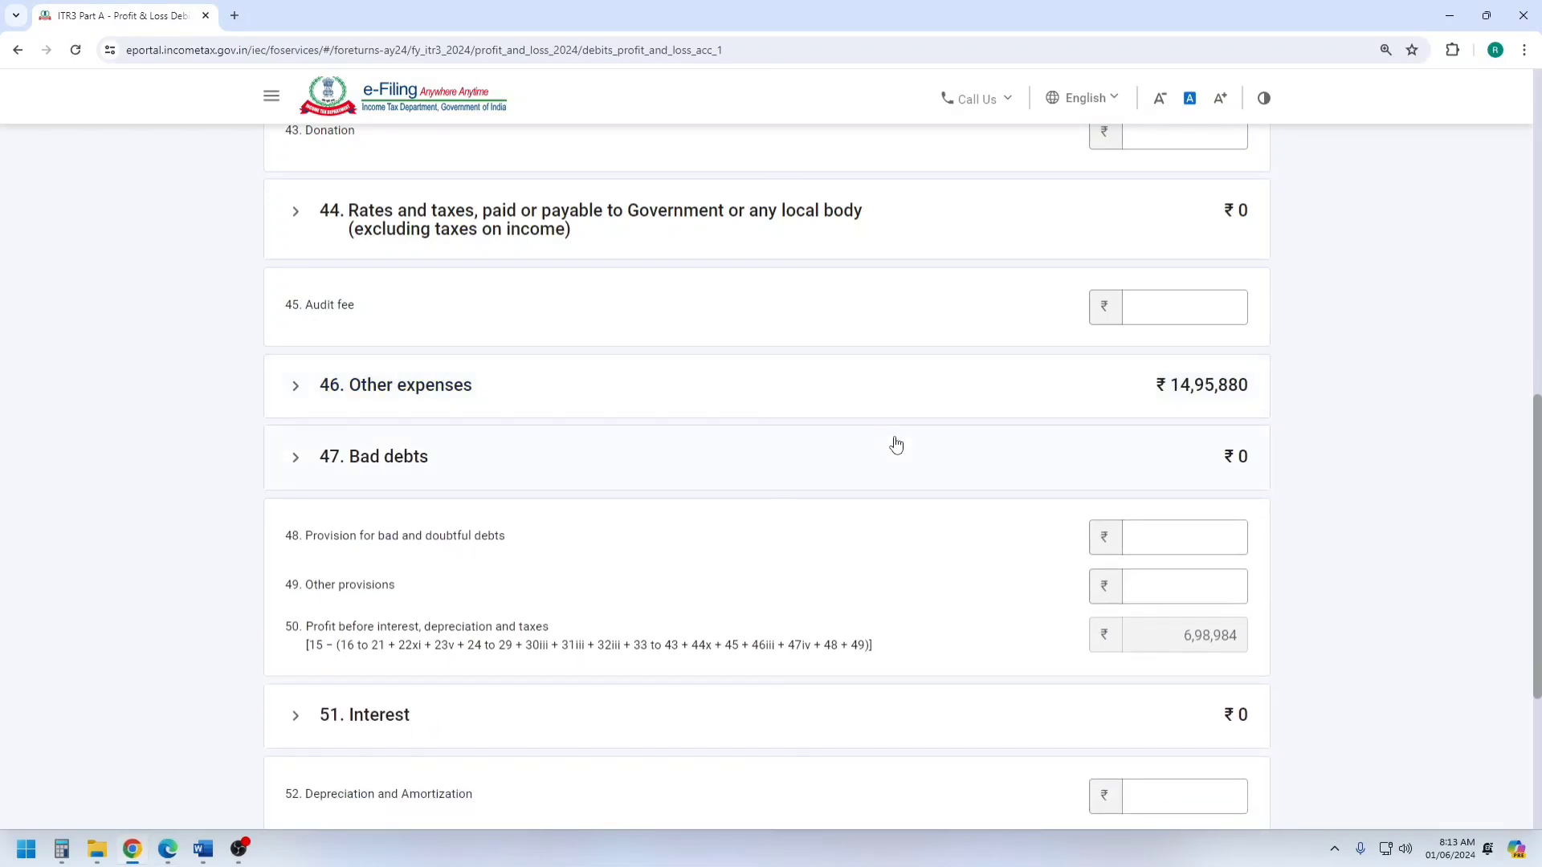
pyautogui.click(414, 386)
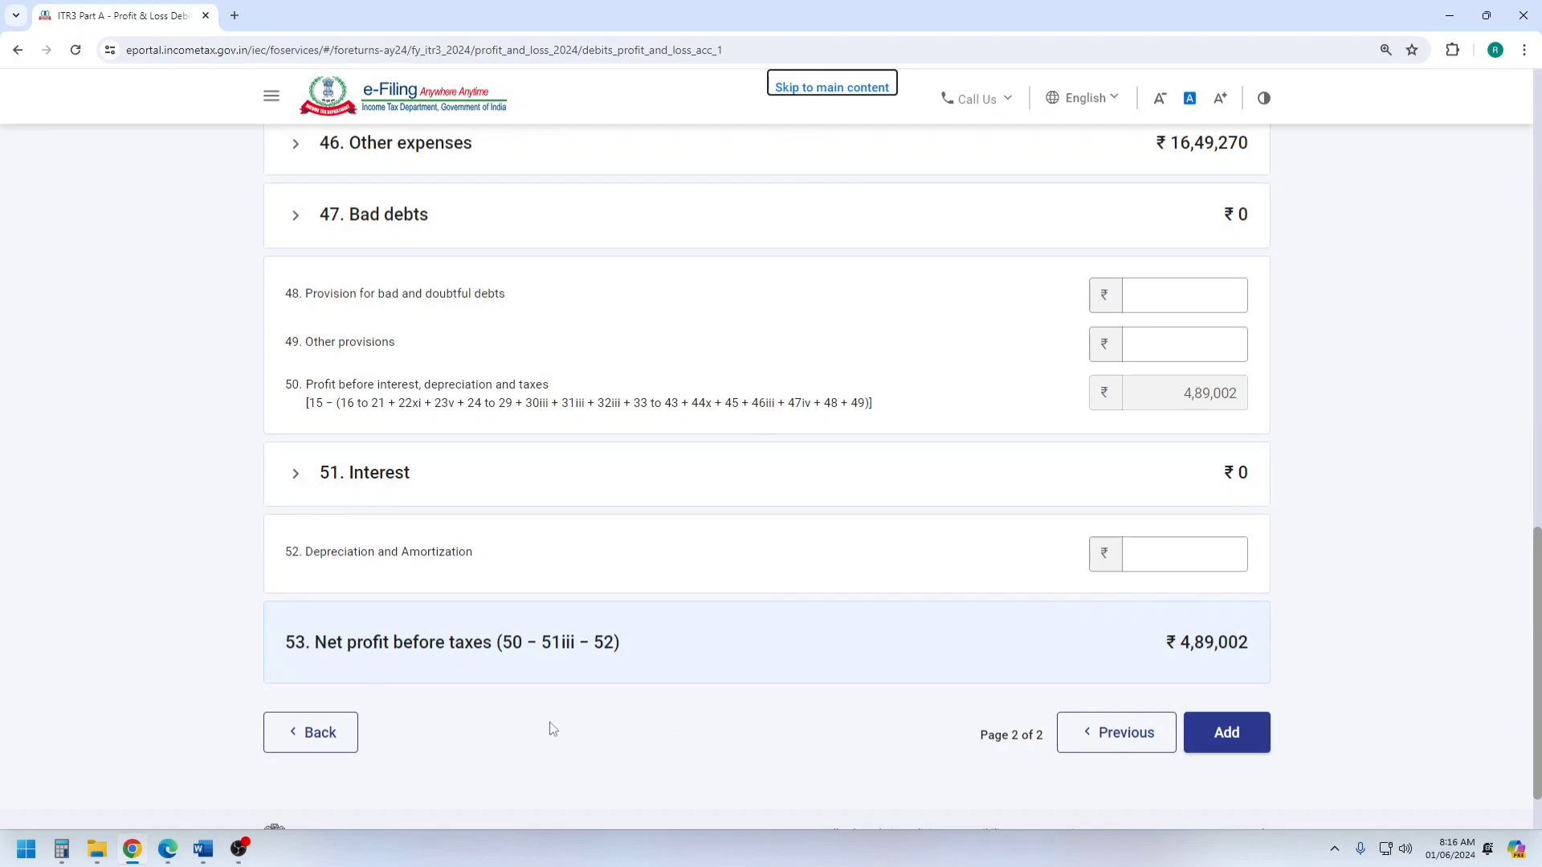
# Compare the net profit in the Word profit and loss account with item 53, Net profit before taxes, on the Chrome form.
pyautogui.moveTo(201, 857)
pyautogui.click(545, 571)
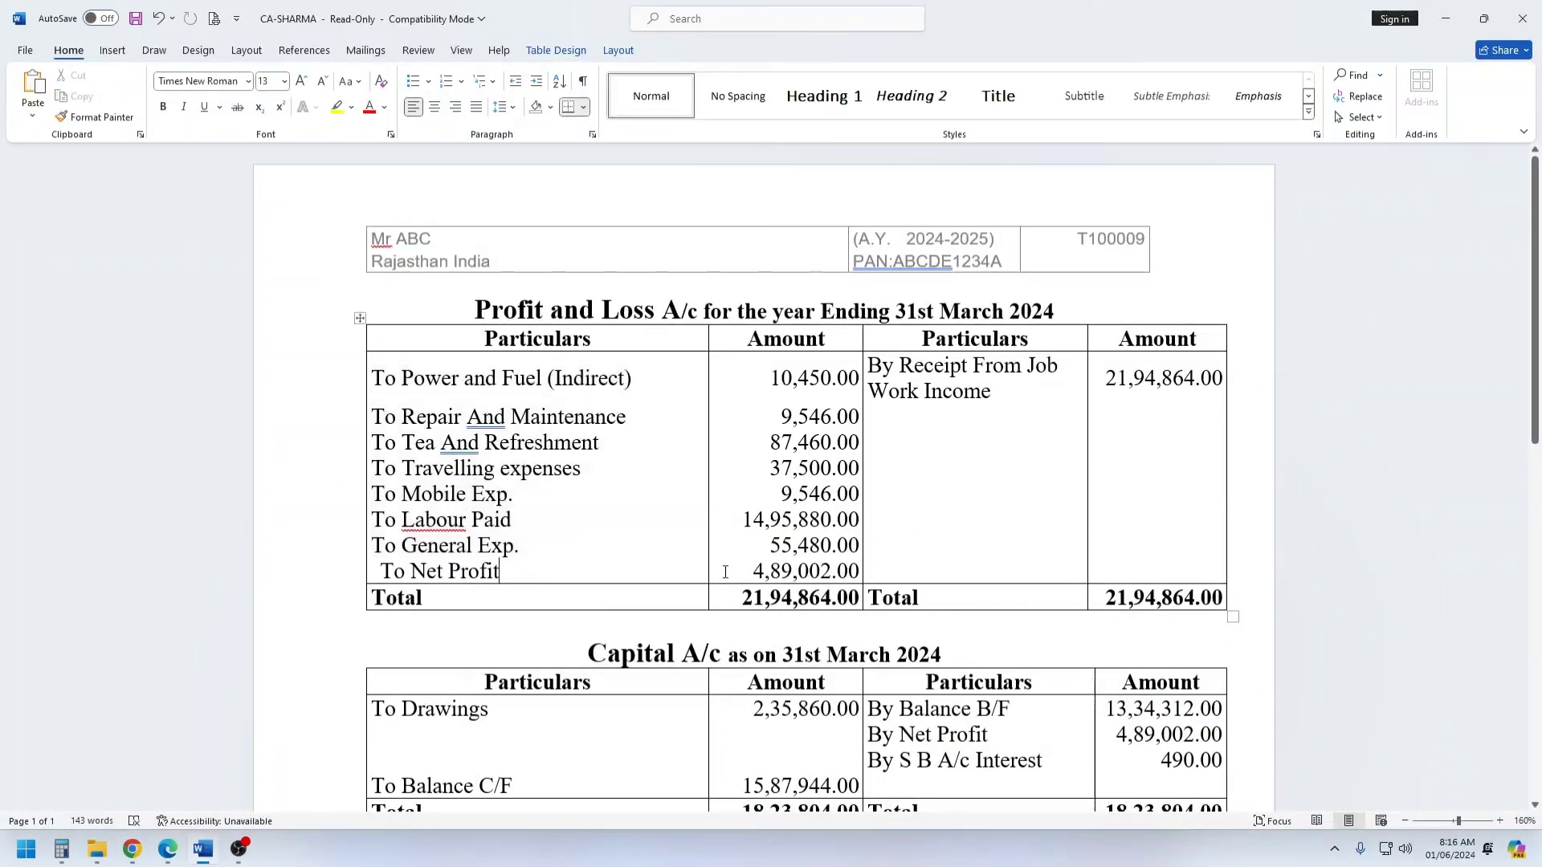
pyautogui.moveTo(747, 575); pyautogui.dragTo(857, 572)
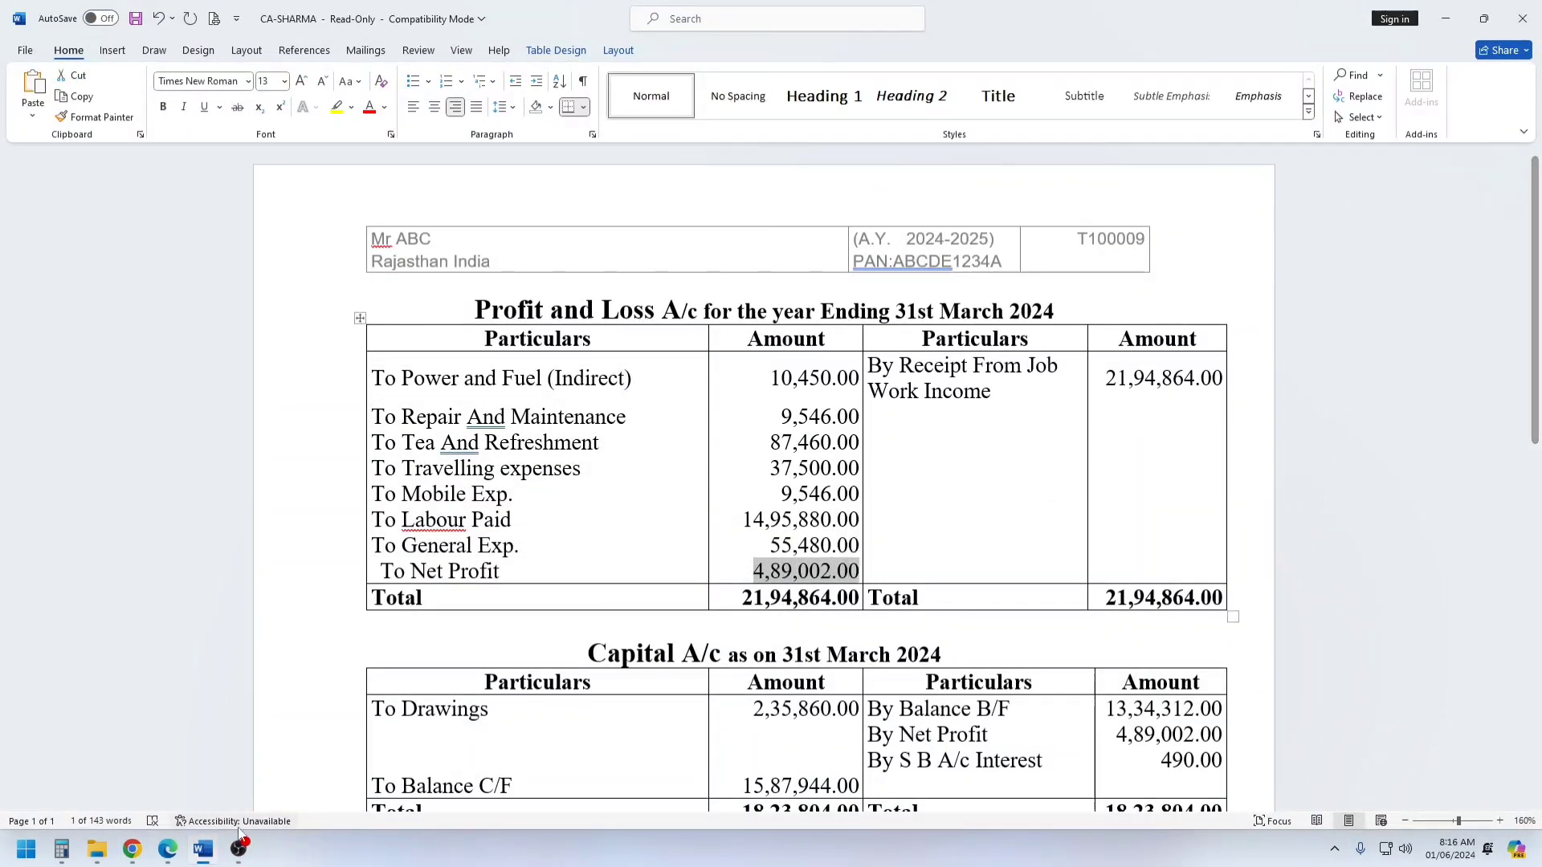
pyautogui.click(138, 850)
pyautogui.scroll(-1, 929, 561)
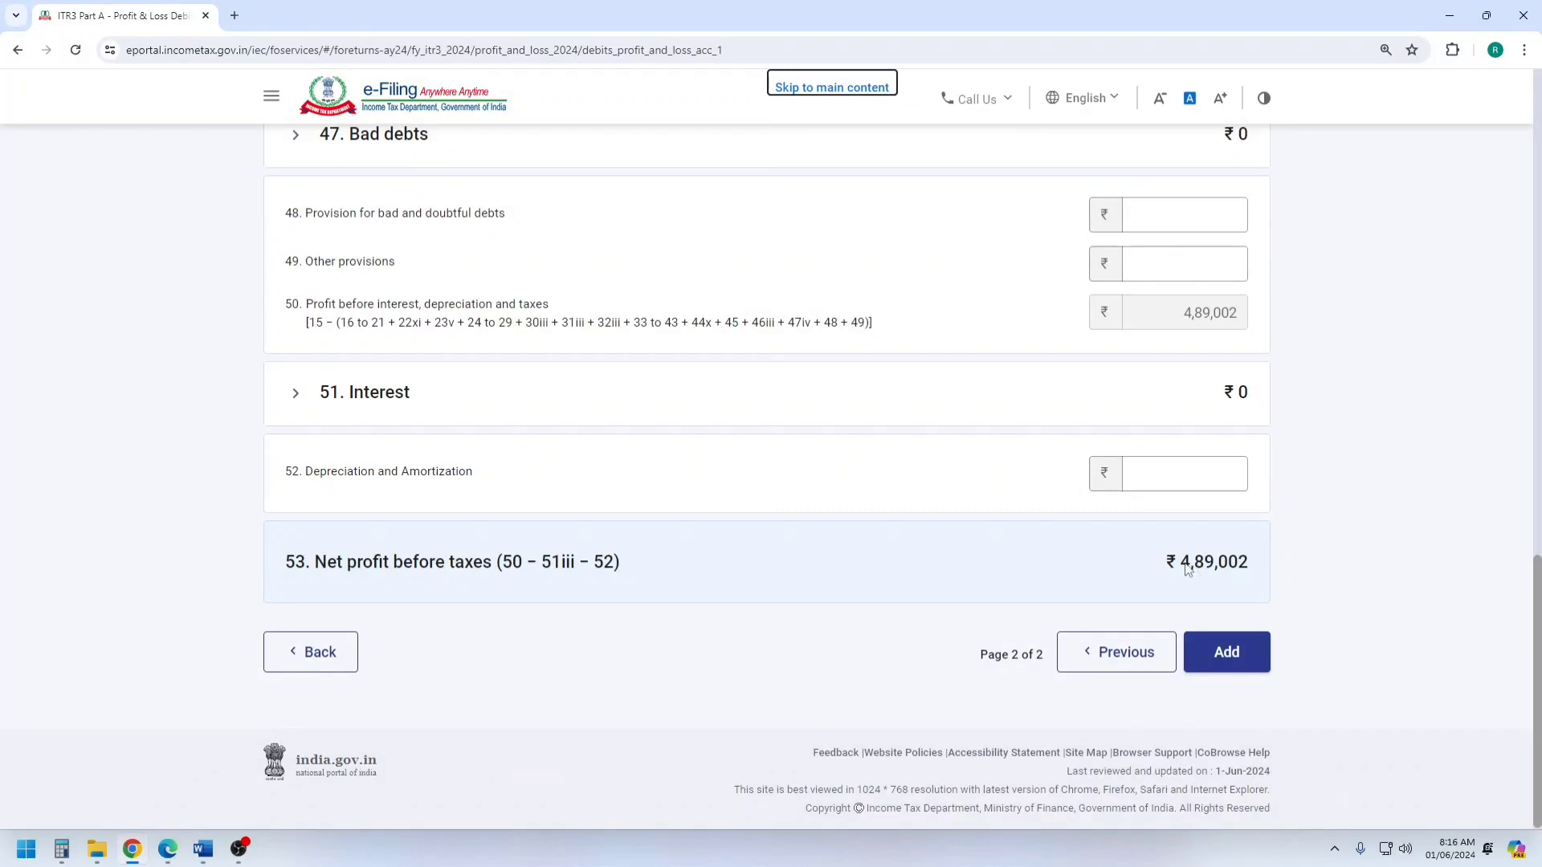
pyautogui.moveTo(1177, 564); pyautogui.dragTo(1255, 566)
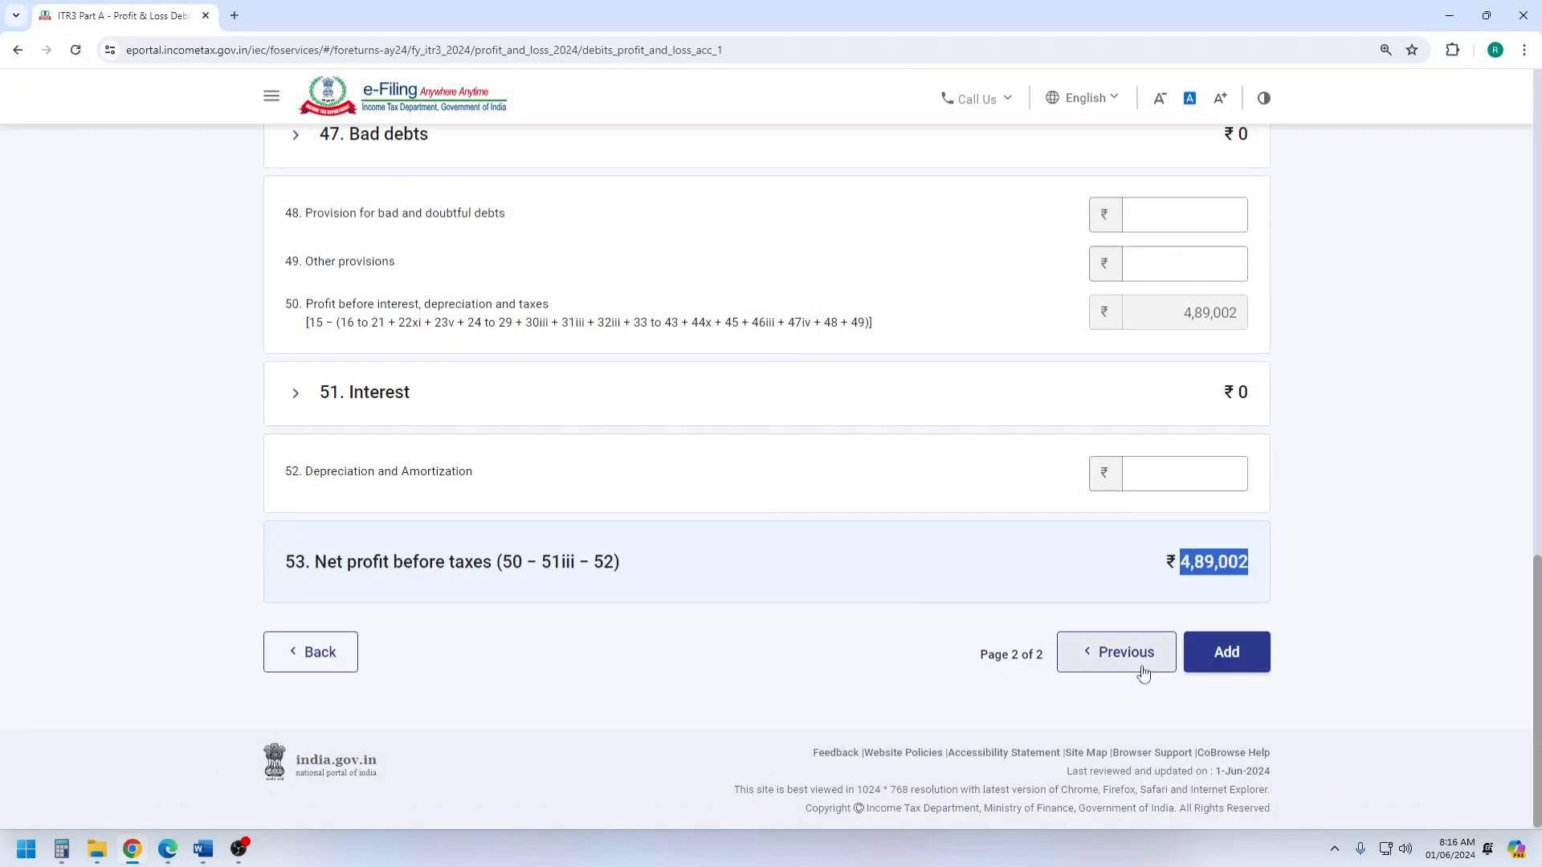
# Add the debits to the profit and loss account and confirm Part A - P & L.
pyautogui.click(1247, 650)
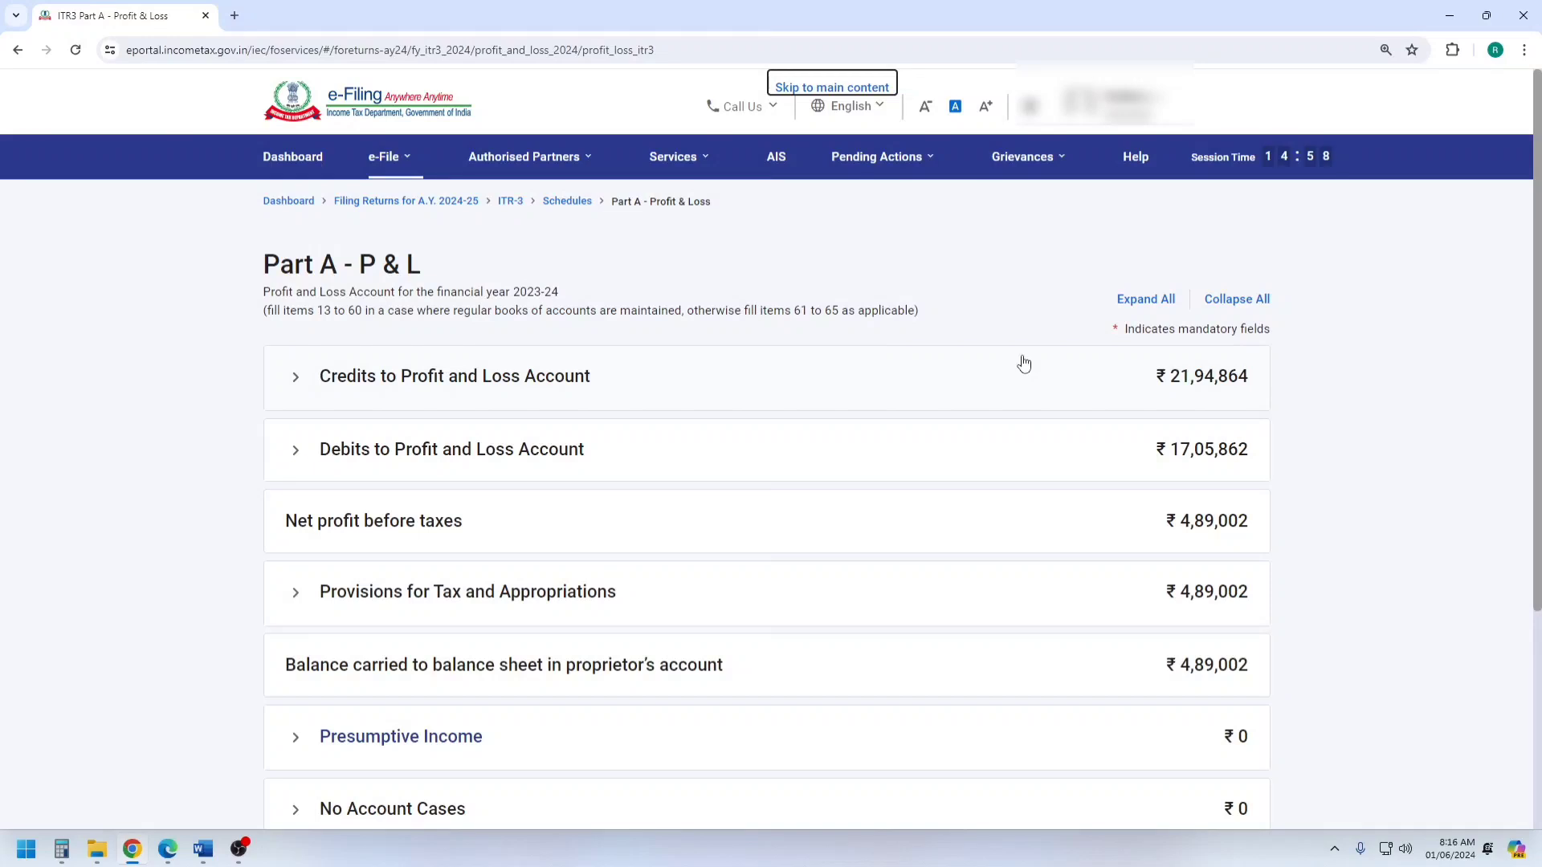
pyautogui.scroll(-4, 1024, 363)
pyautogui.scroll(2, 1140, 389)
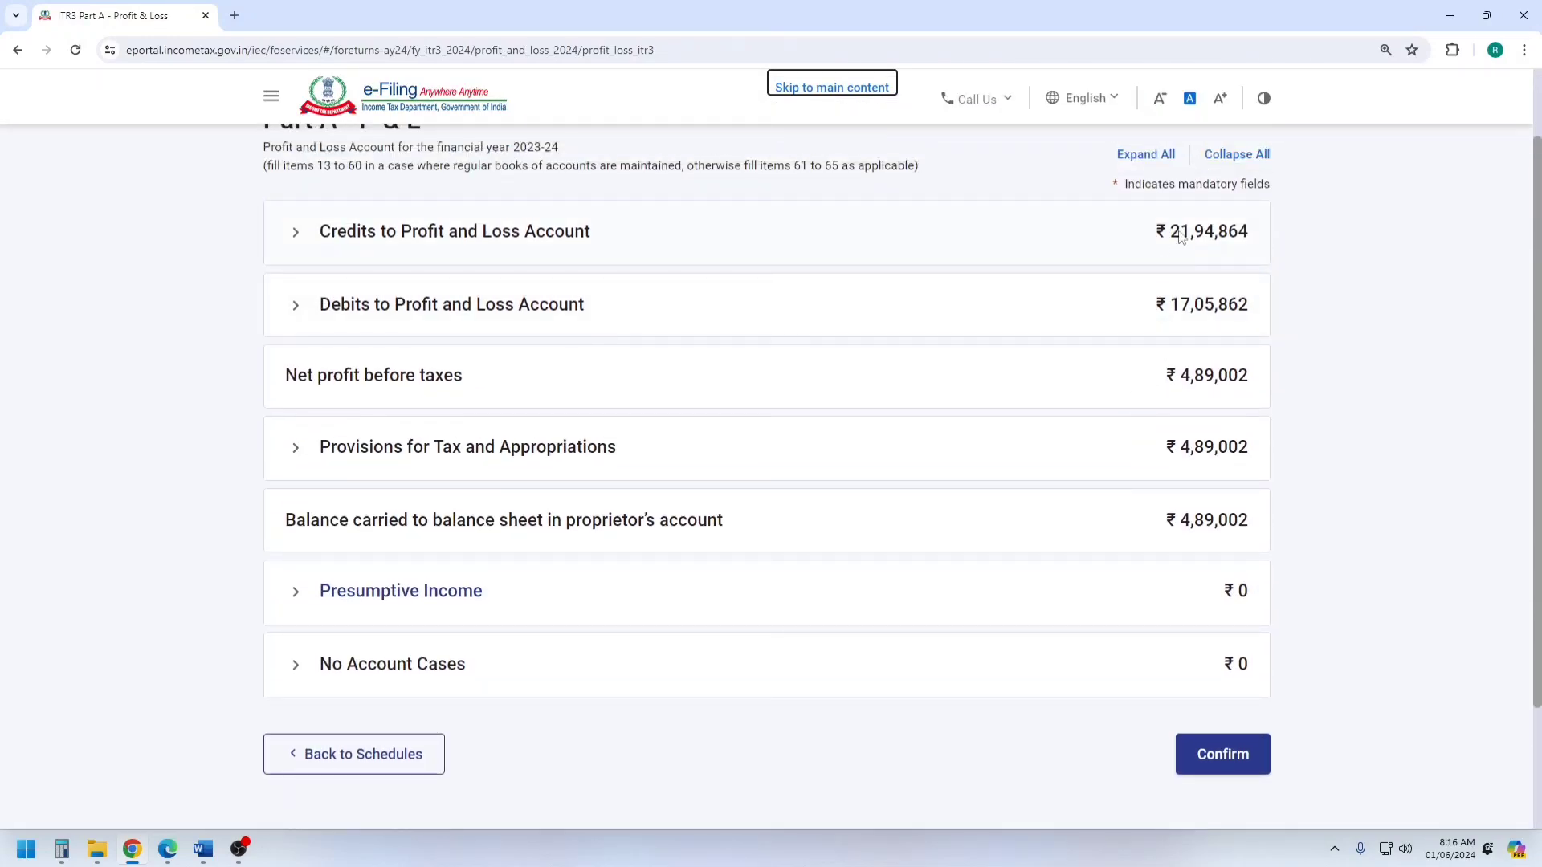
pyautogui.click(1214, 752)
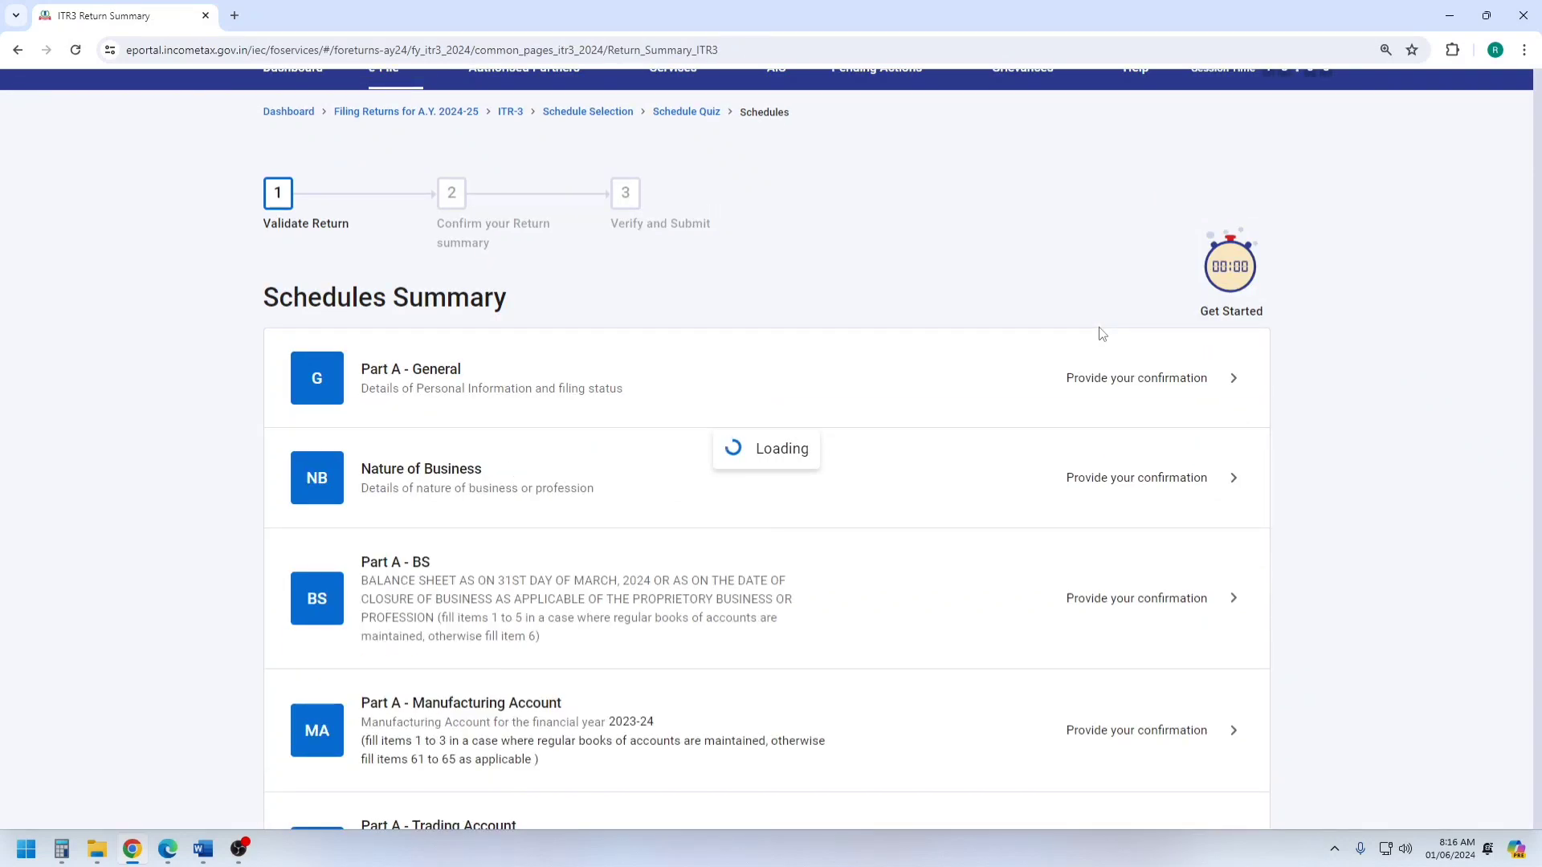
# Open Schedule BP, review the income chargeable from business or profession, and confirm the schedule.
pyautogui.scroll(-3, 826, 474)
pyautogui.scroll(-6, 825, 474)
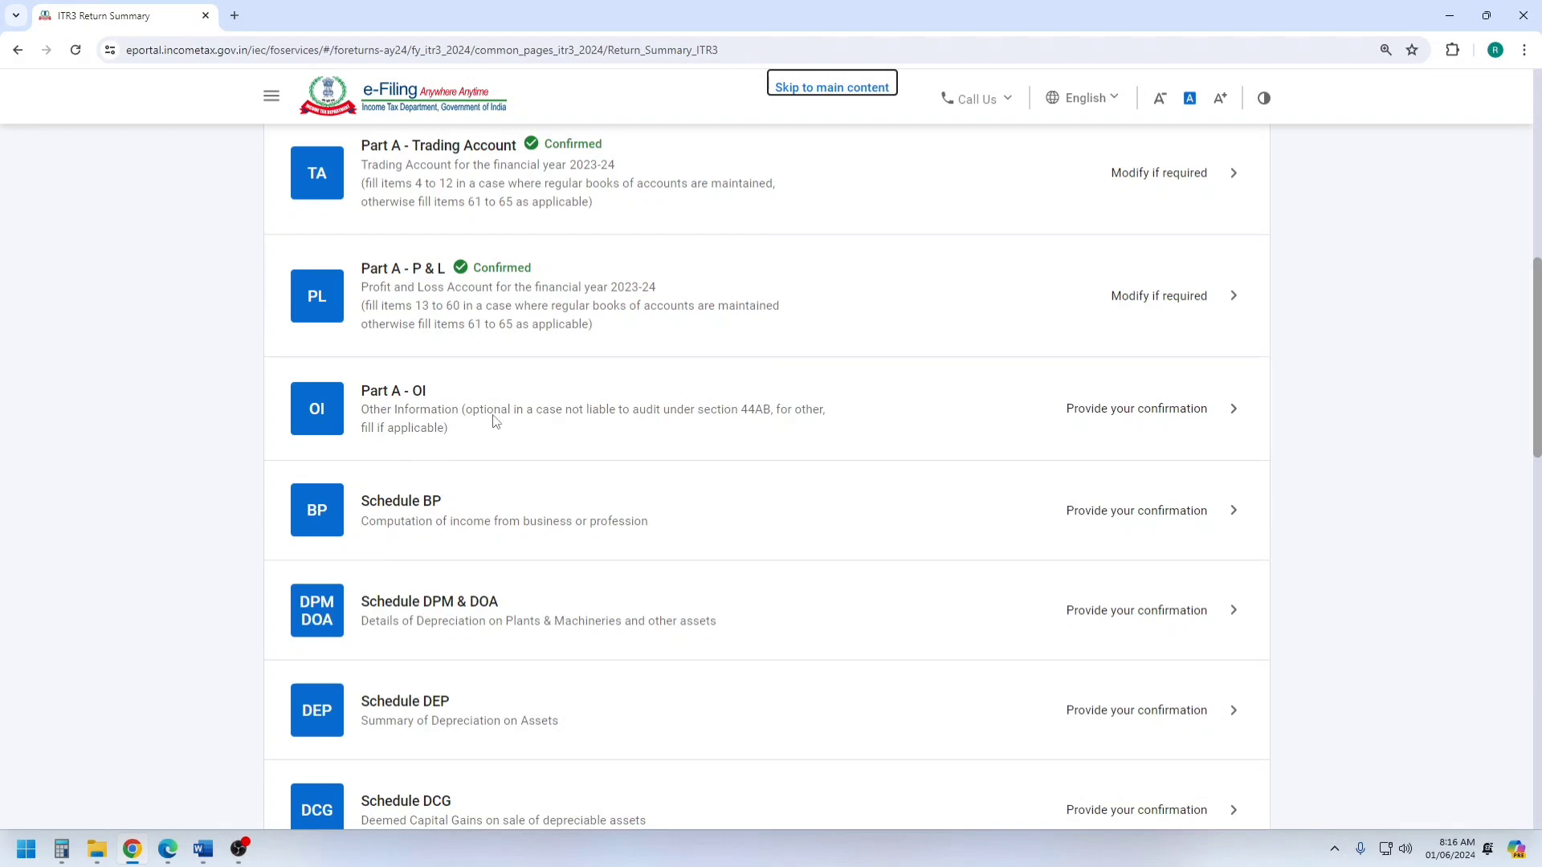
pyautogui.scroll(-2, 496, 423)
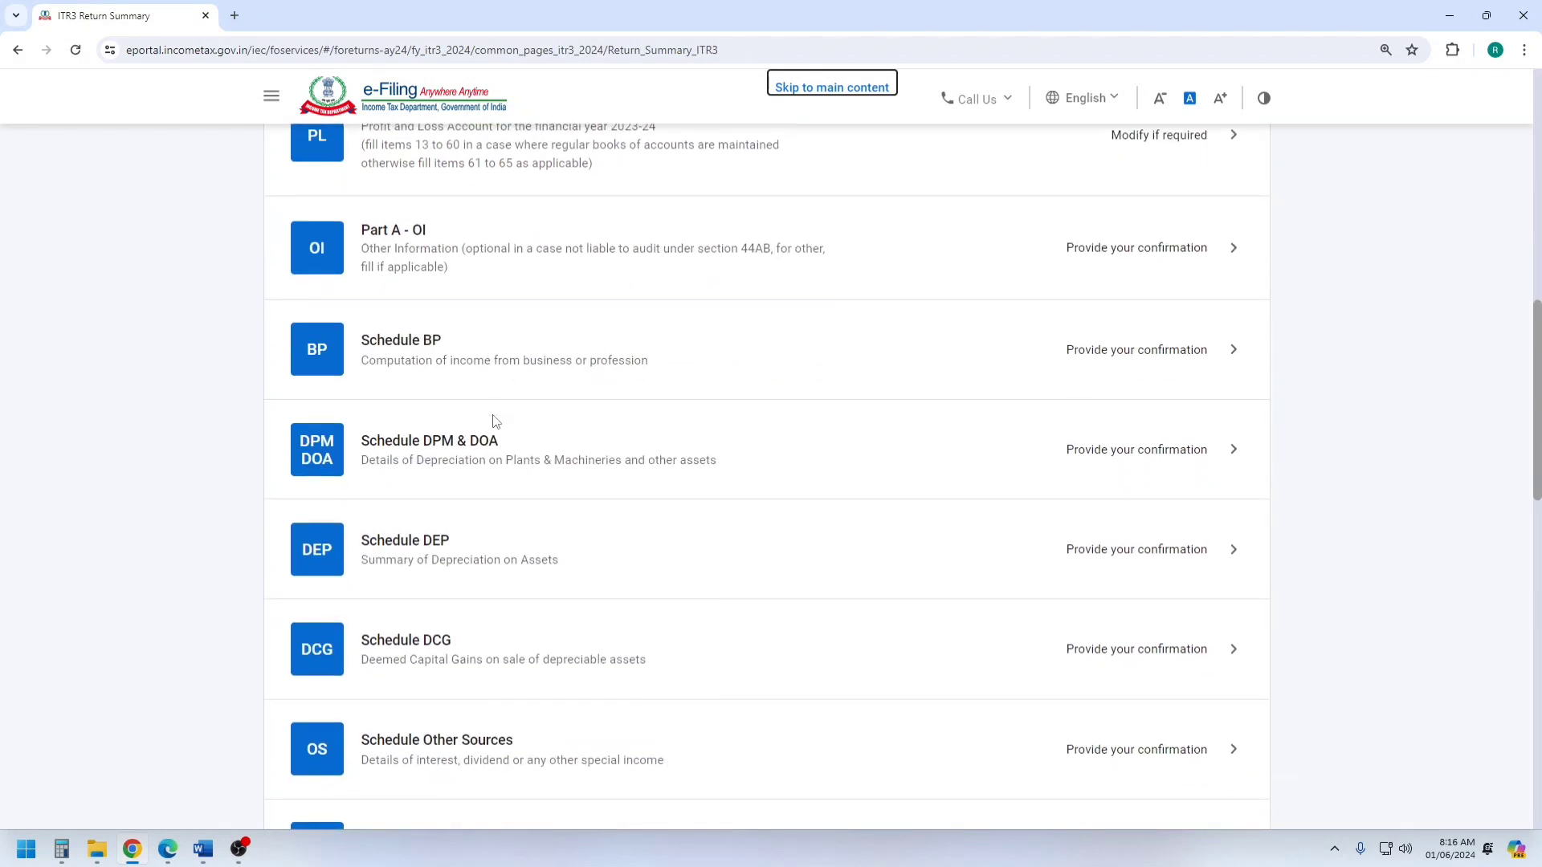
pyautogui.click(462, 368)
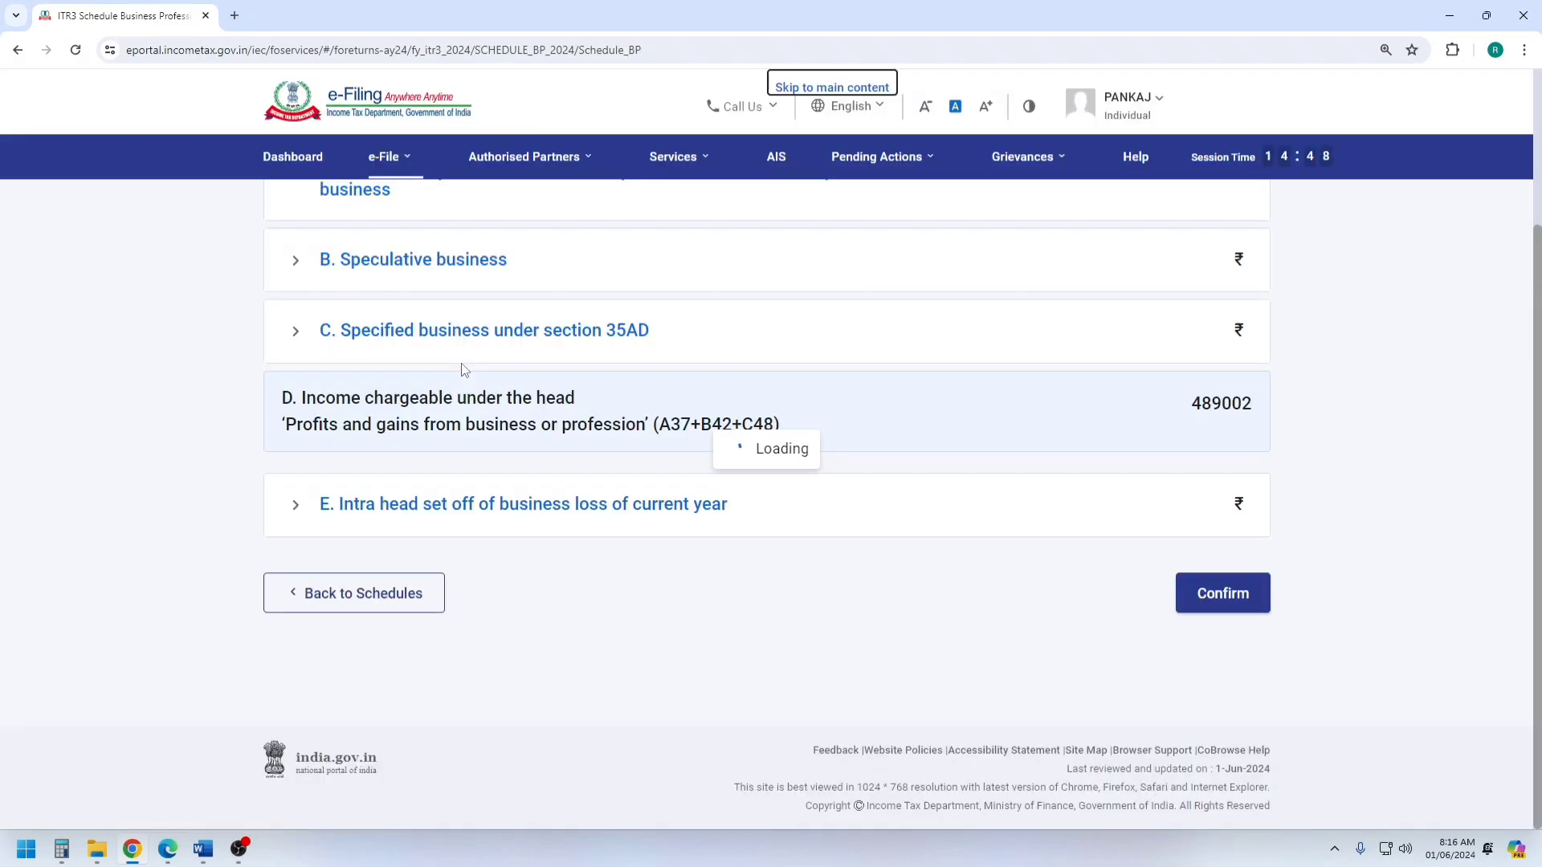
pyautogui.scroll(-3, 963, 505)
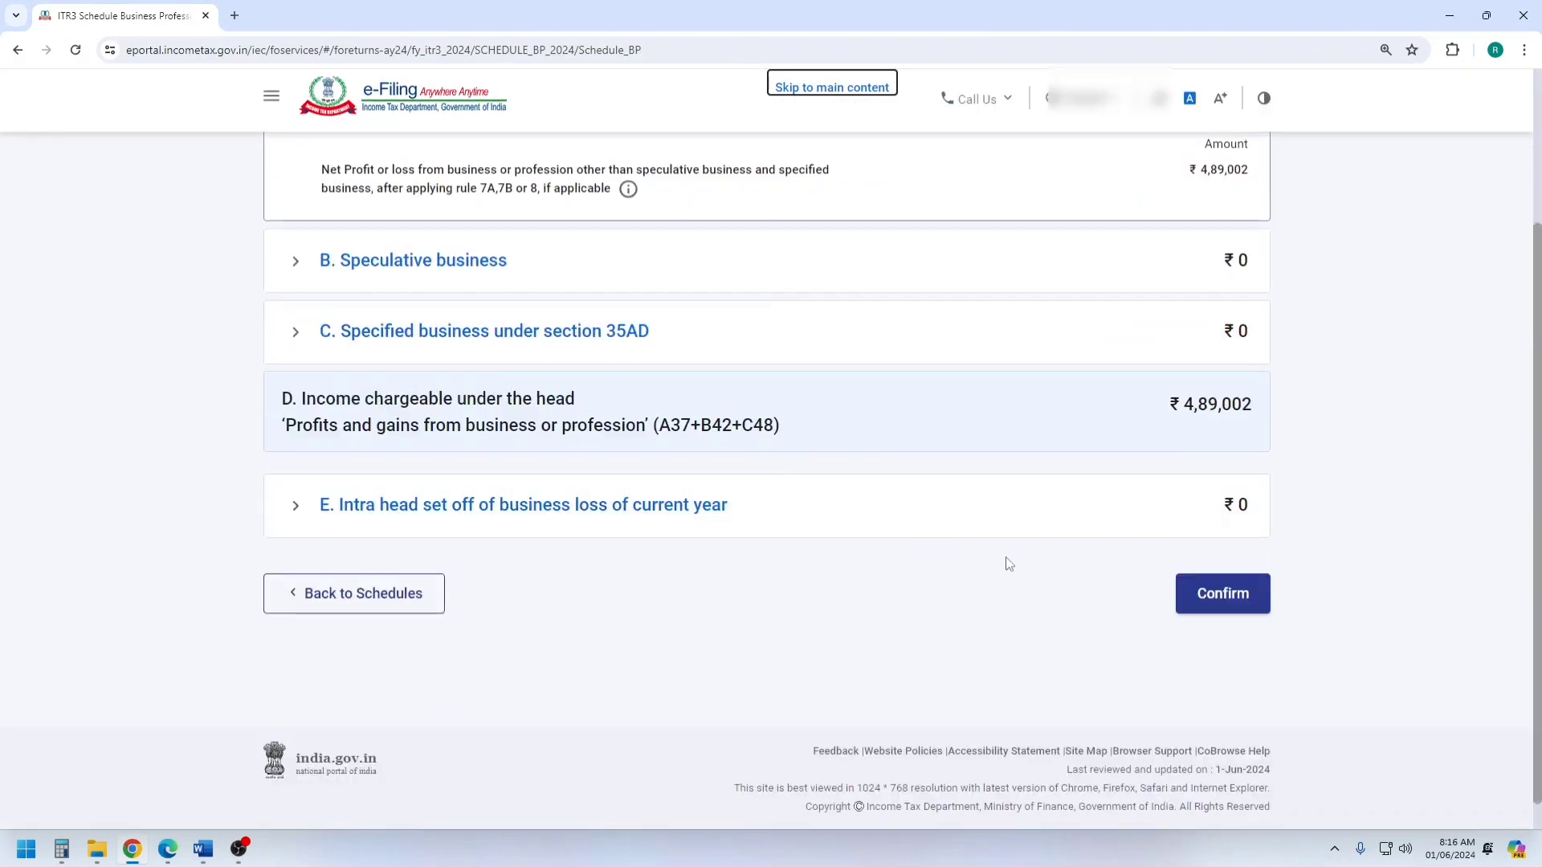
pyautogui.click(1223, 599)
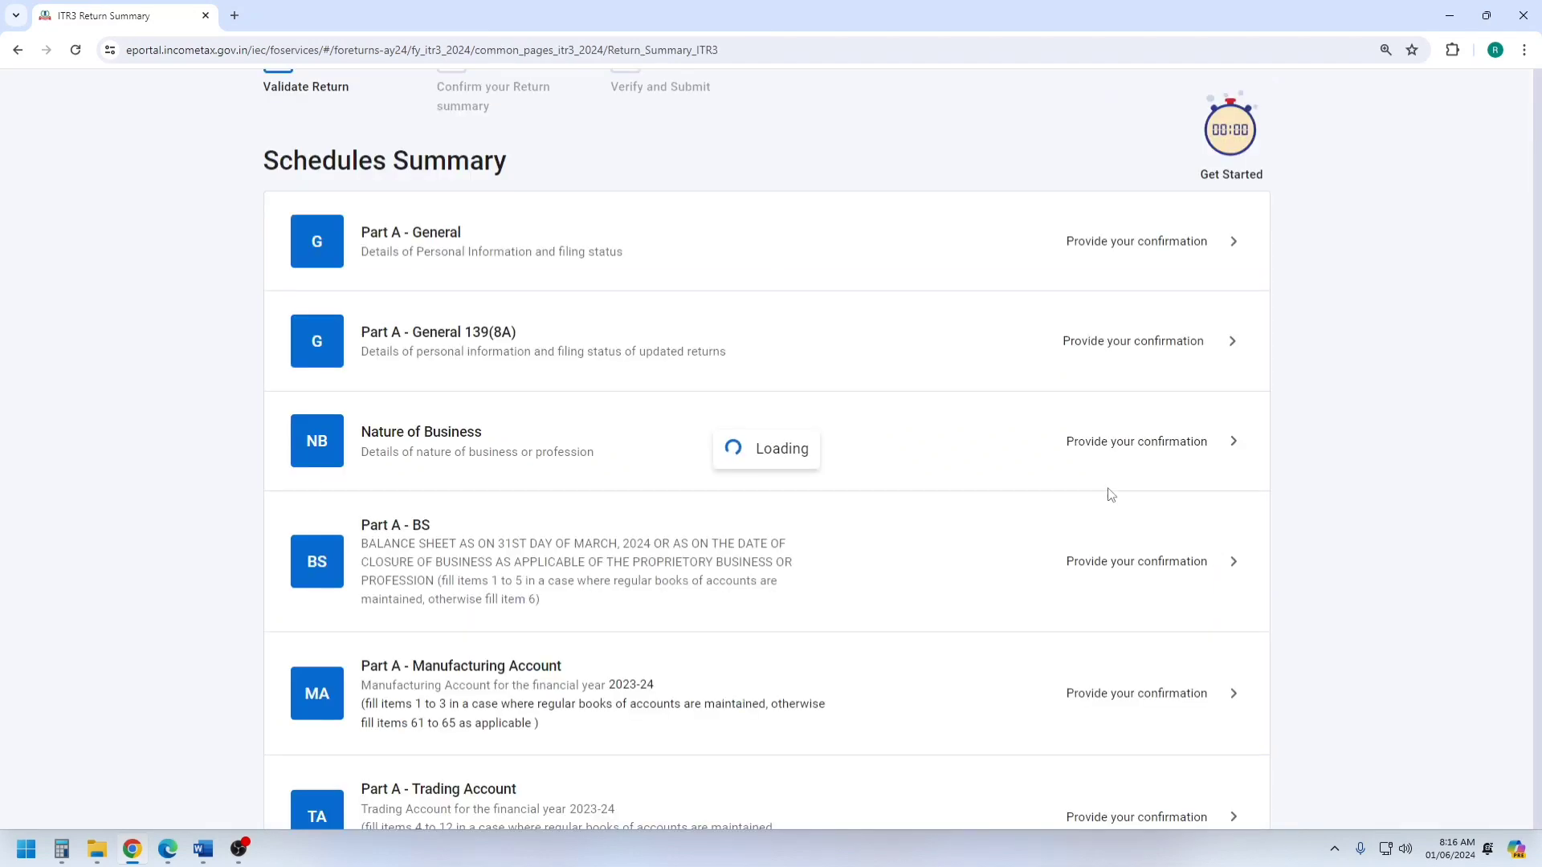
# Open Schedule VIA for deductions claimed under Chapter VI-A from the Schedules Summary.
pyautogui.scroll(-6, 827, 449)
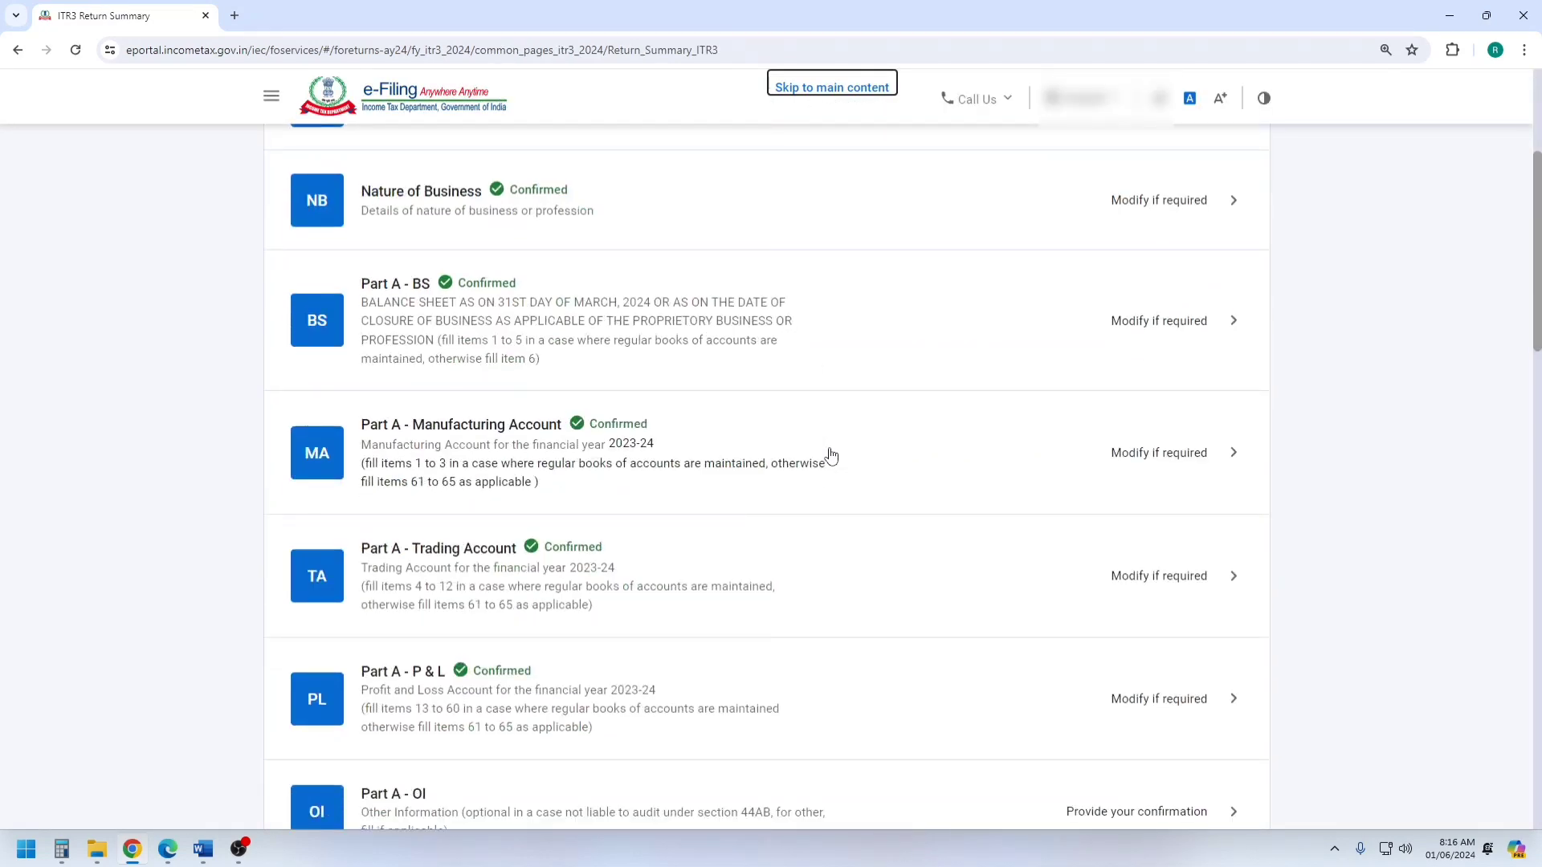
pyautogui.scroll(-9, 831, 456)
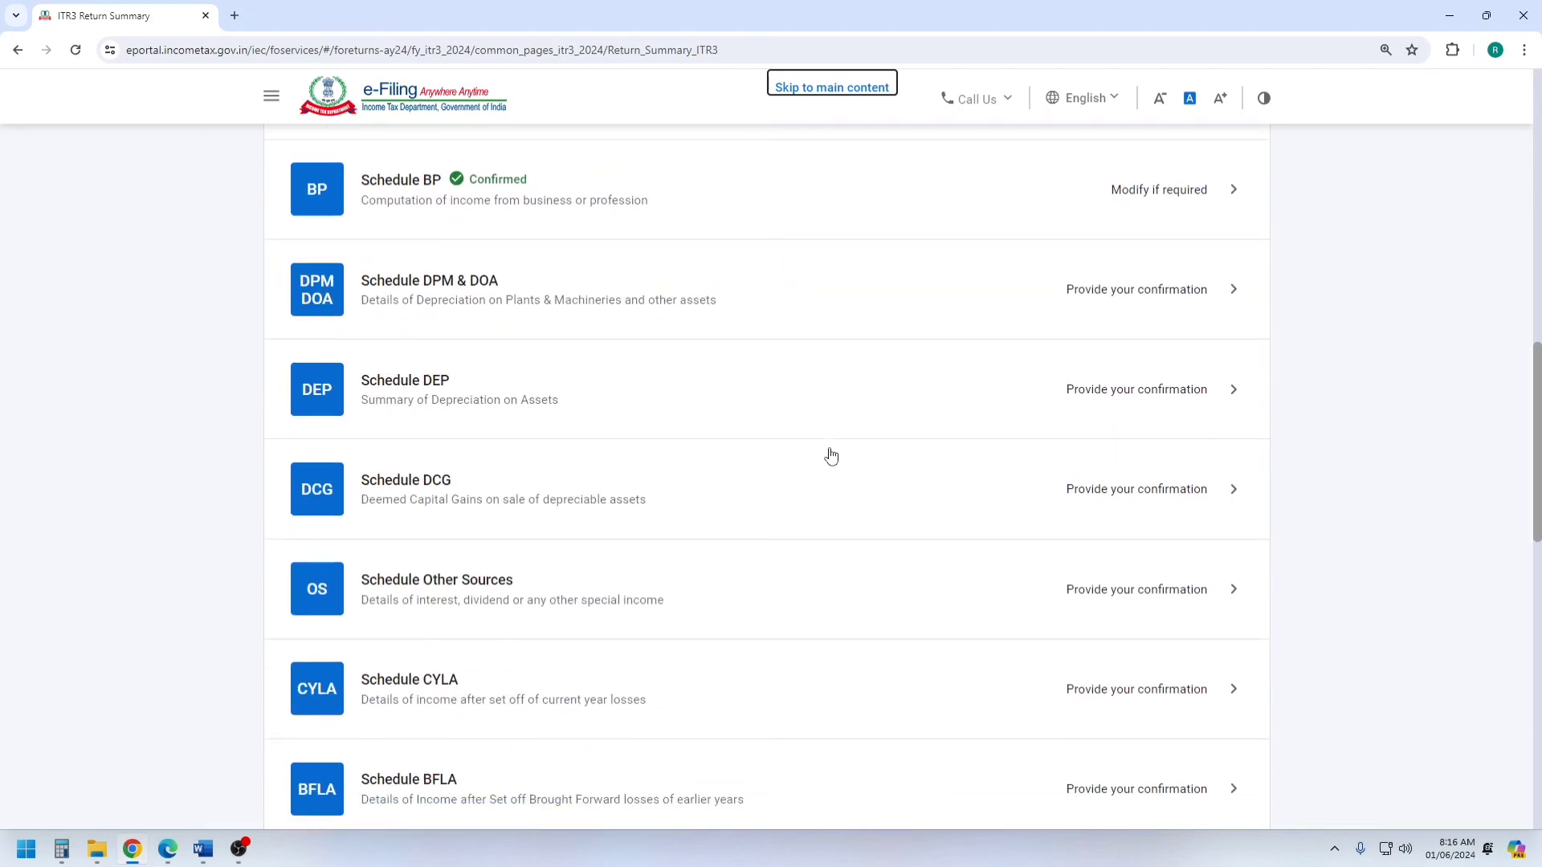
pyautogui.scroll(-4, 831, 456)
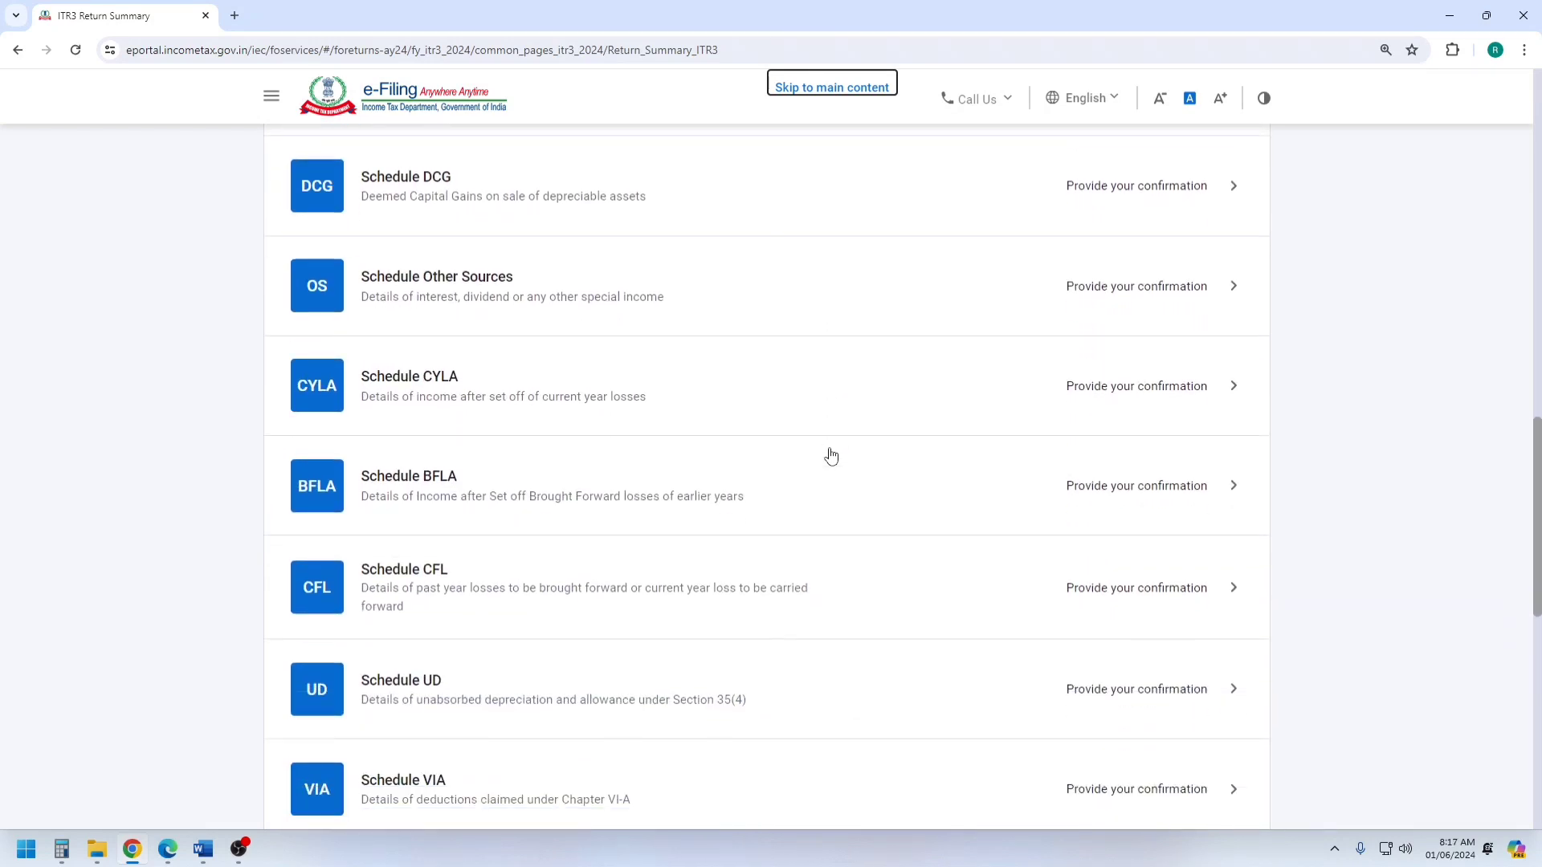
pyautogui.scroll(-3, 831, 456)
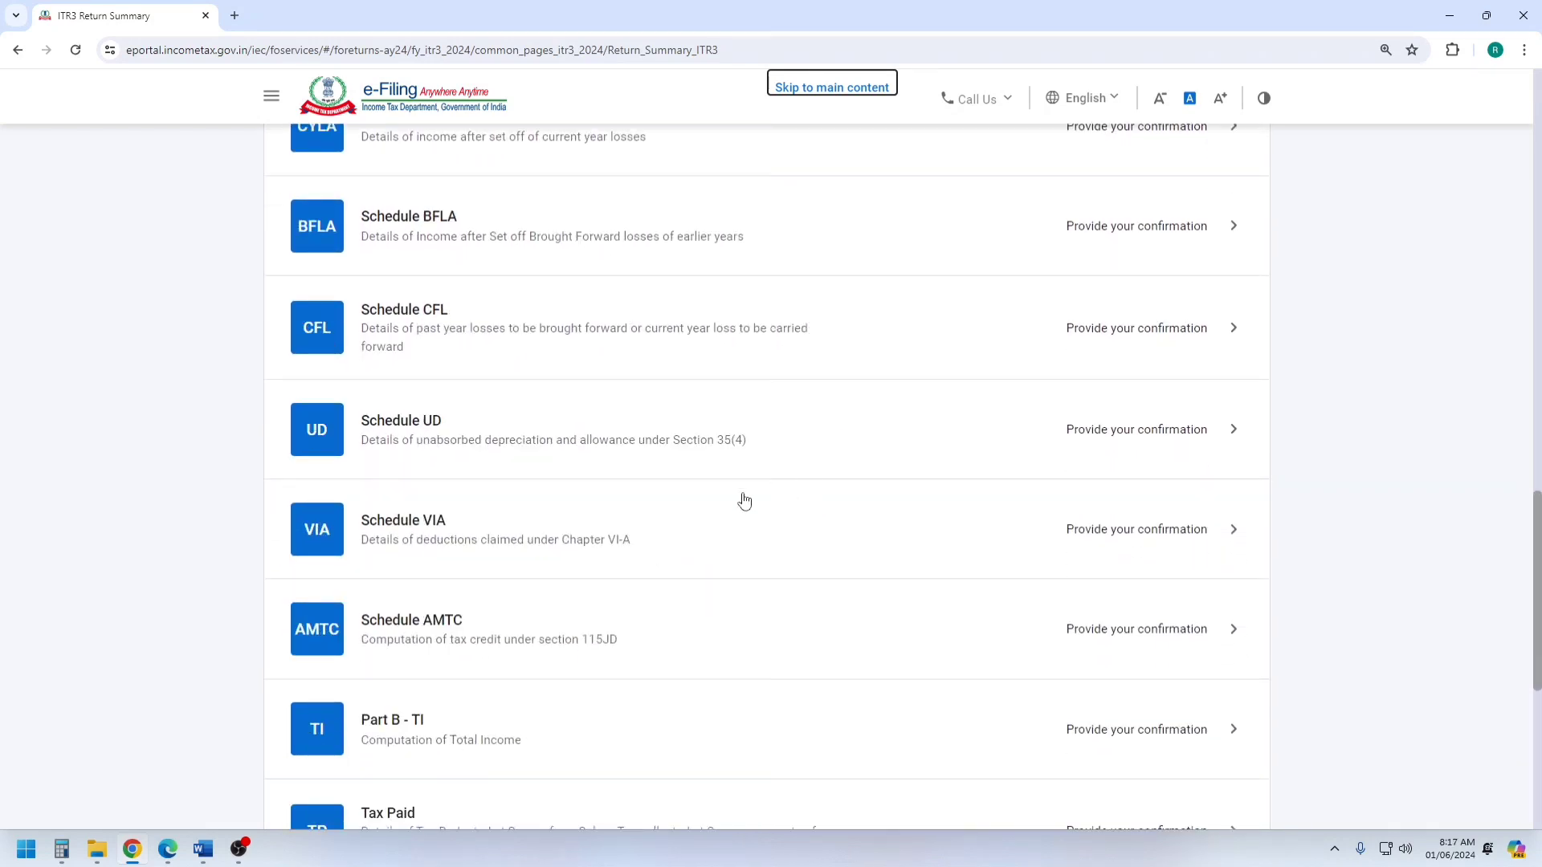
pyautogui.click(439, 530)
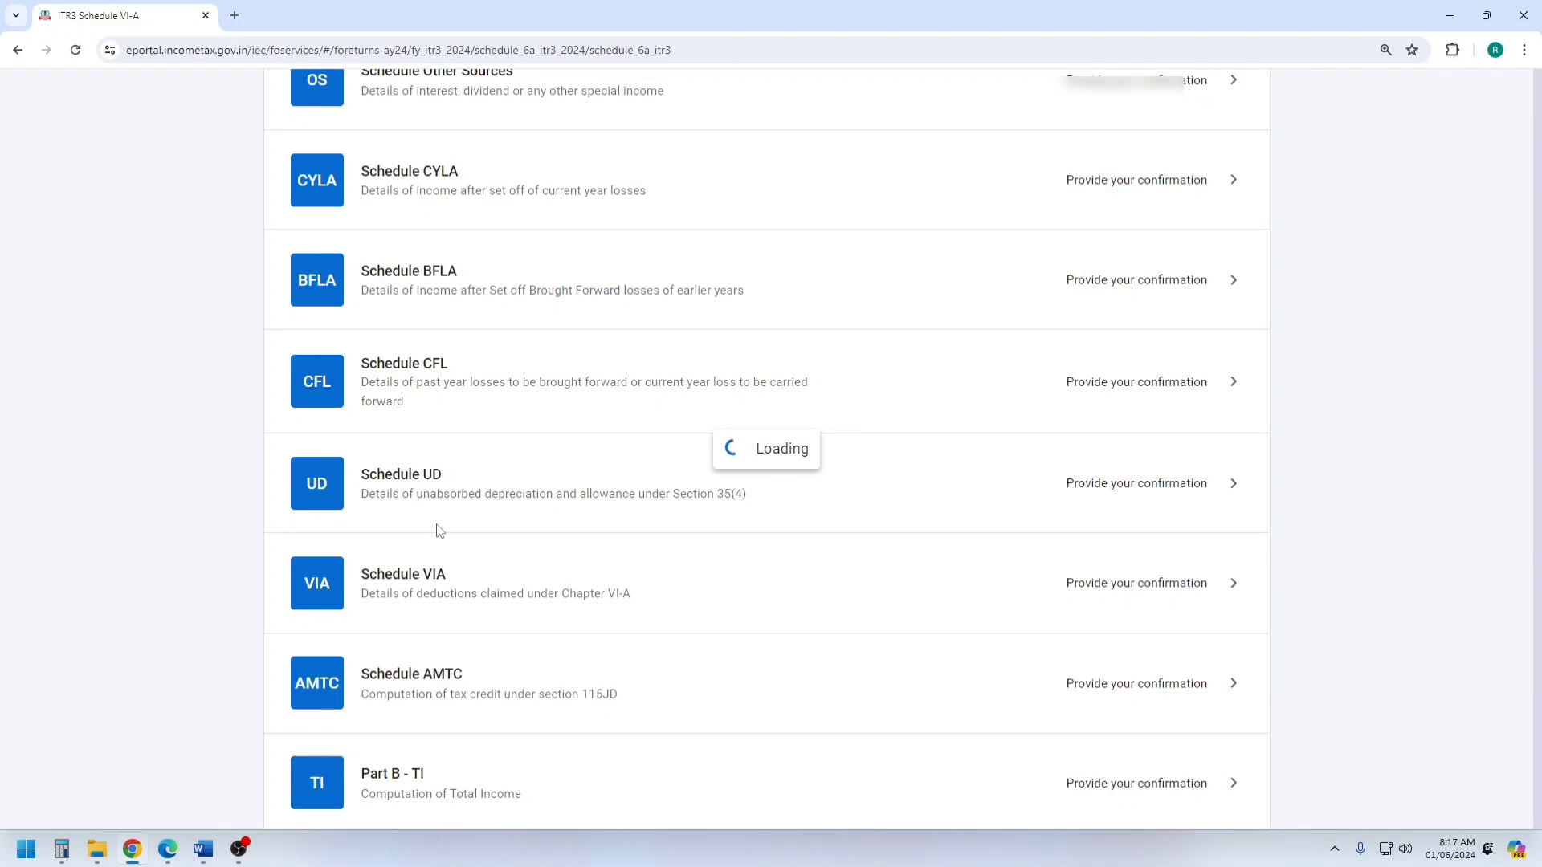
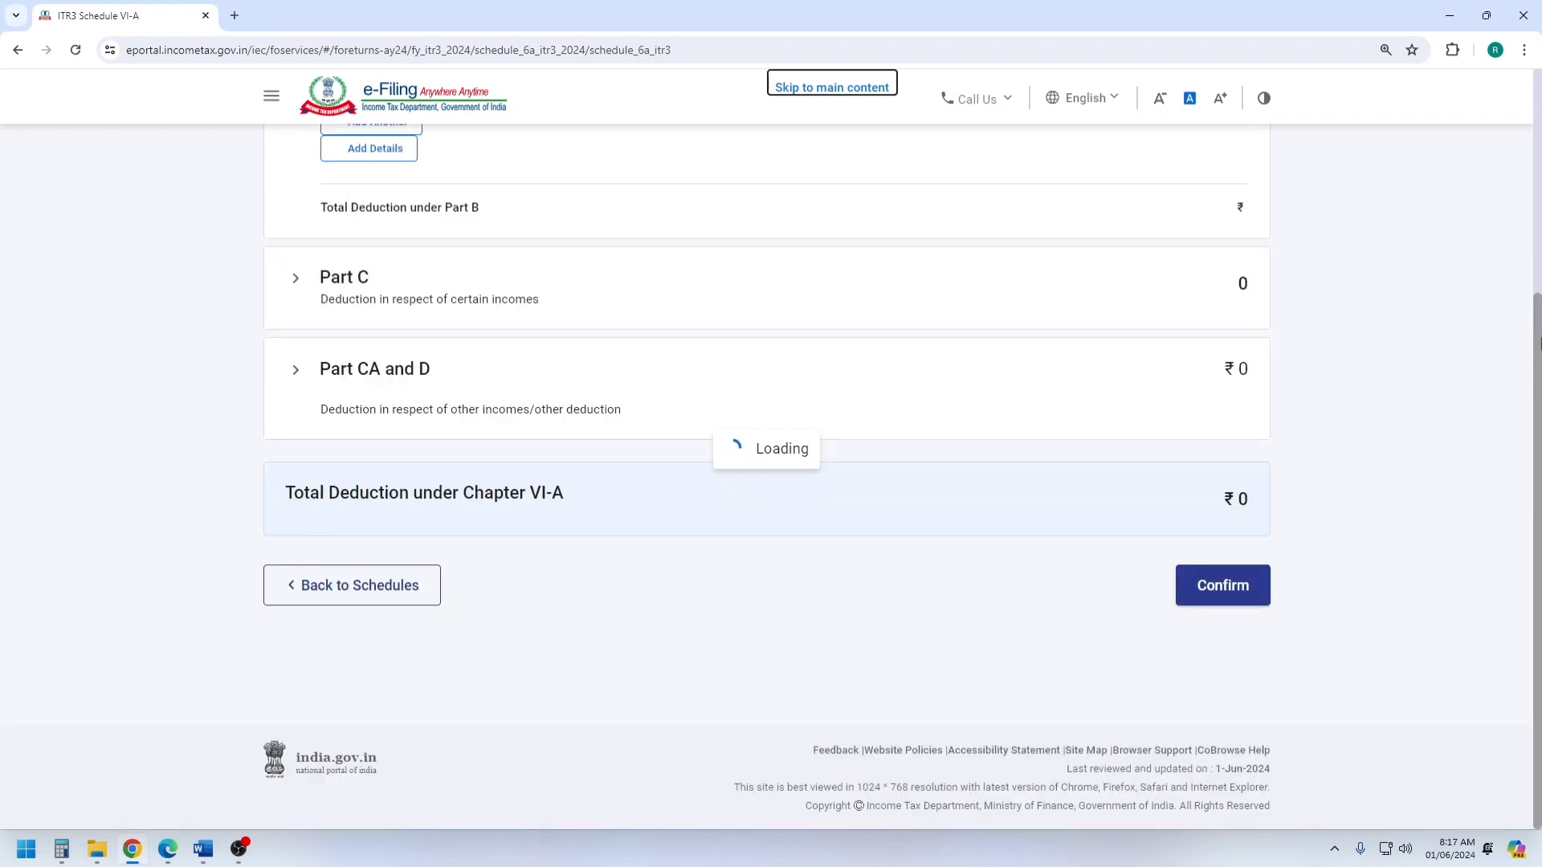
# Review and confirm Schedule VIA, and open Part B - TI to review the computation of total income.
pyautogui.scroll(4, 1459, 326)
pyautogui.scroll(-4, 853, 421)
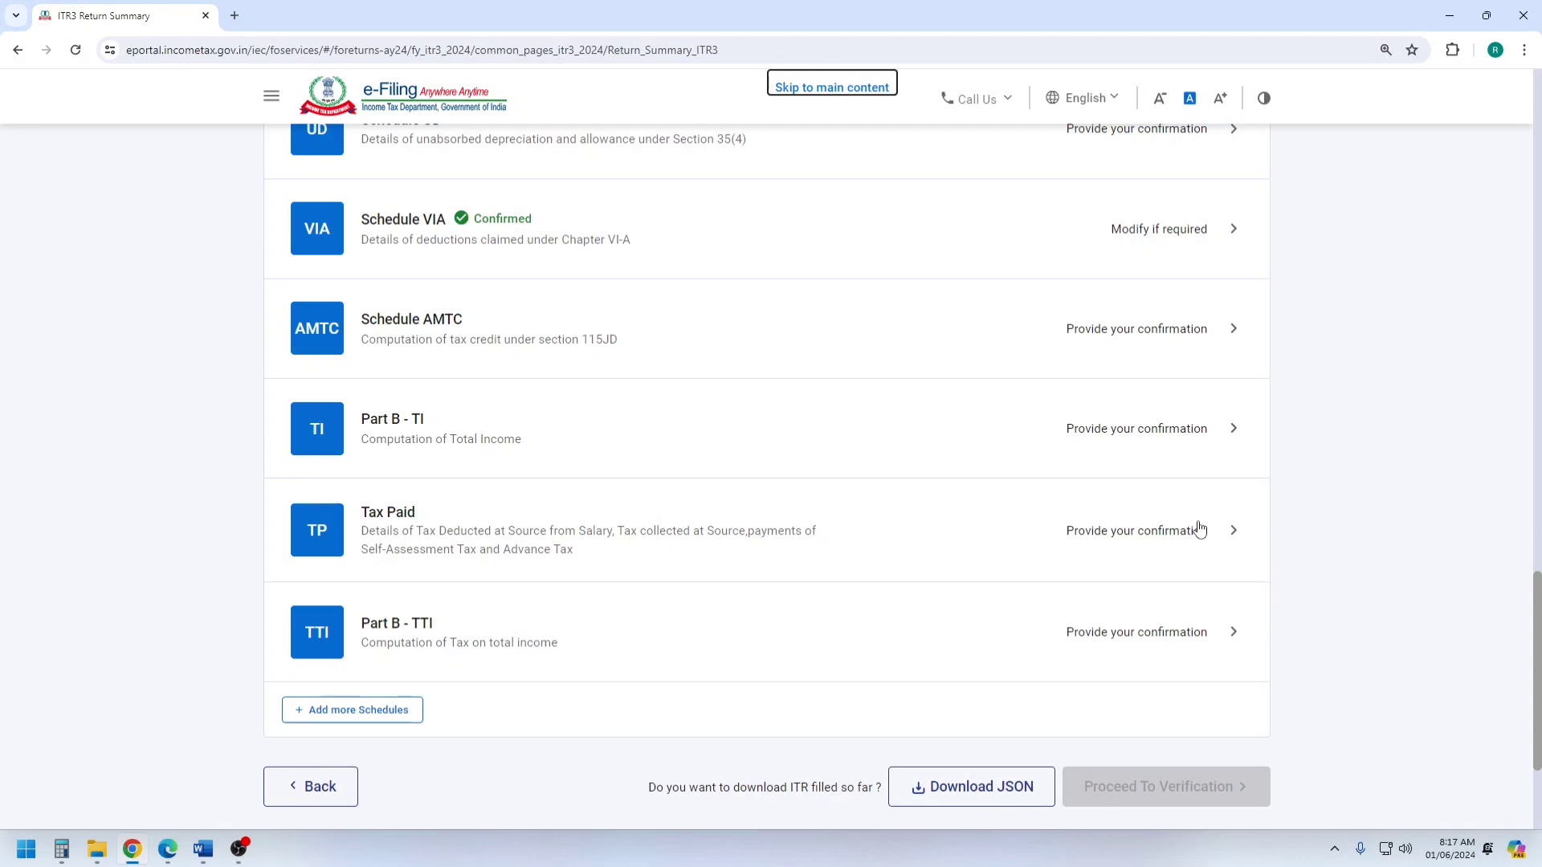
pyautogui.click(455, 442)
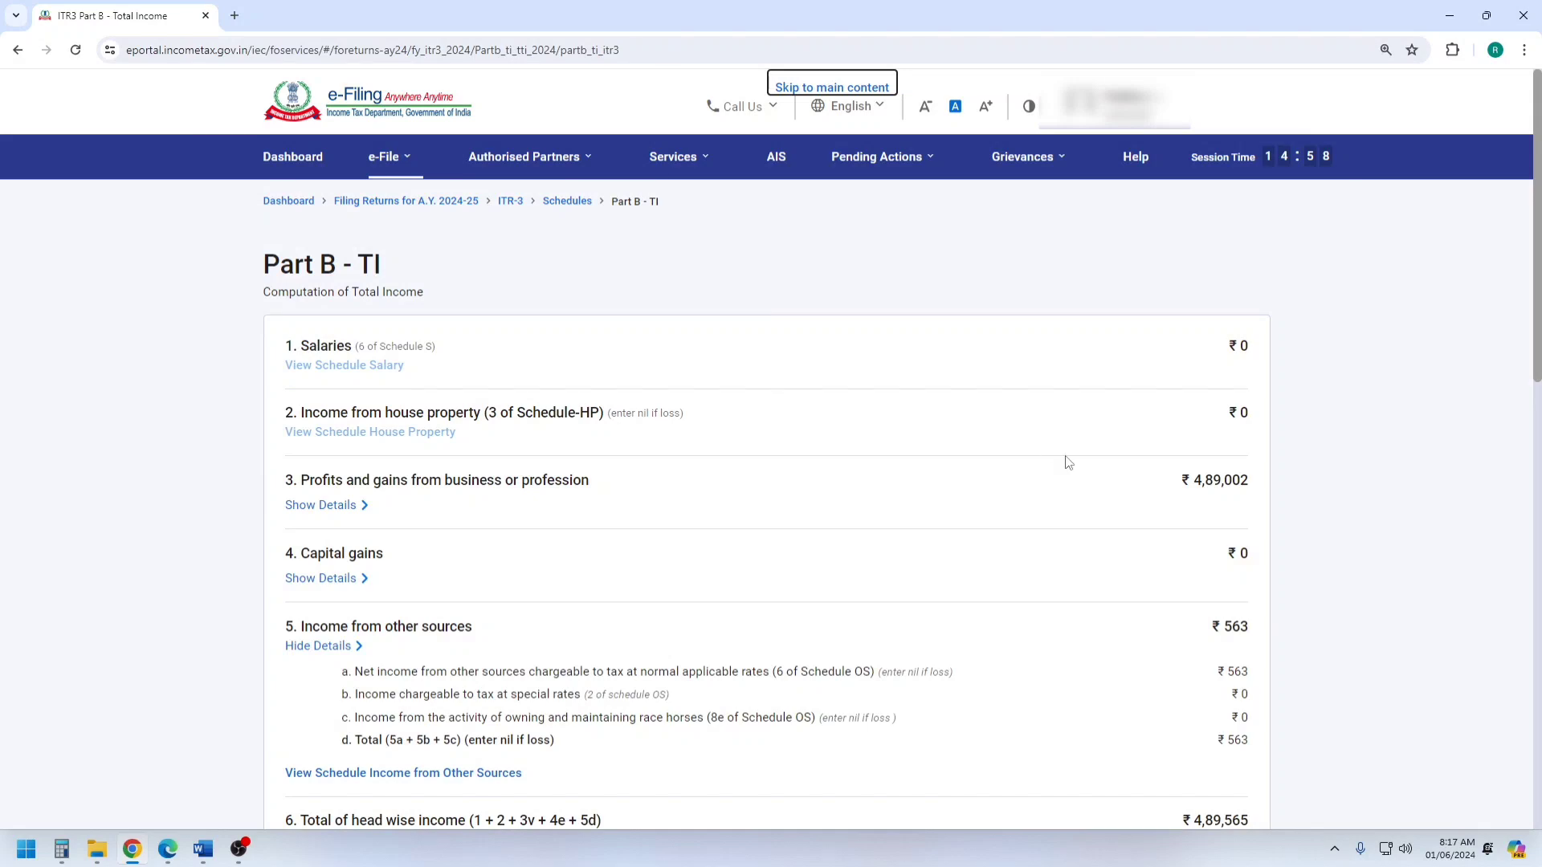
pyautogui.scroll(-12, 1068, 462)
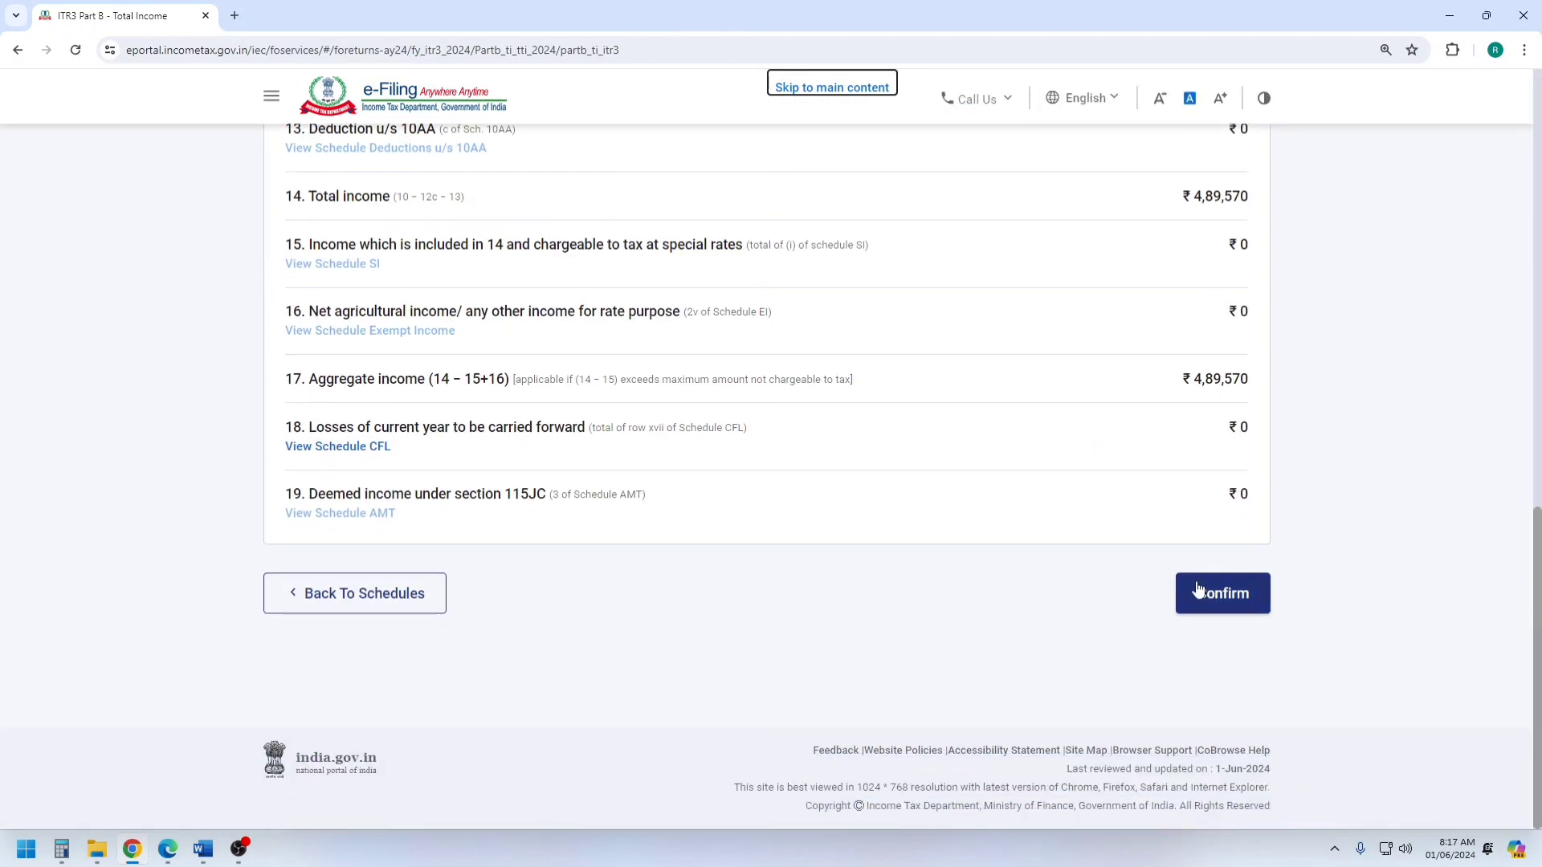
# Switch to the Word accounts and check the S B A/c Interest entry in the Capital A/c.
pyautogui.click(216, 856)
pyautogui.scroll(-3, 906, 529)
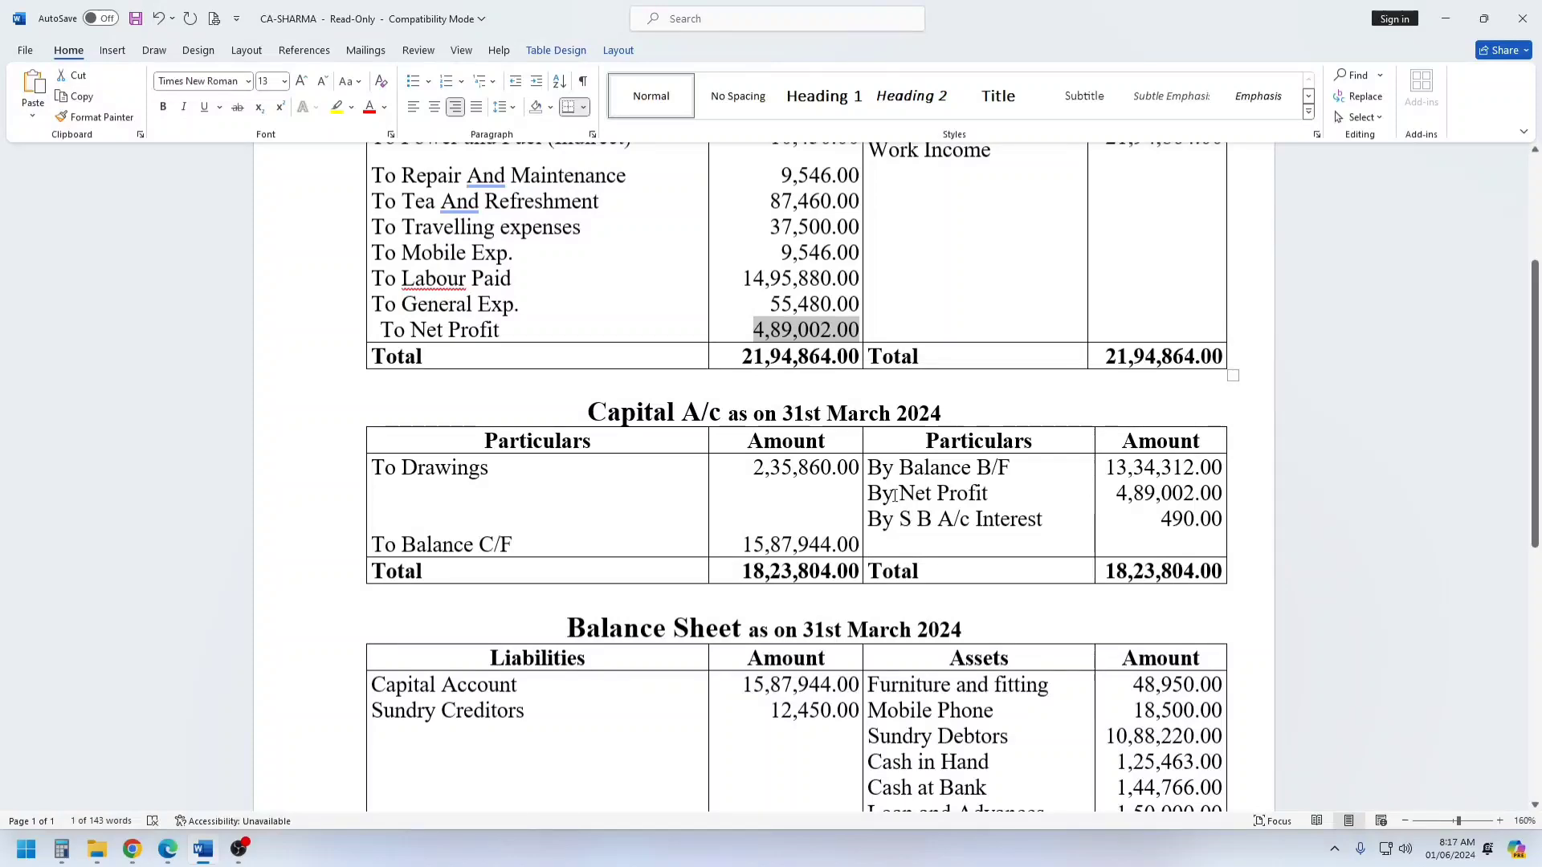
pyautogui.moveTo(873, 520); pyautogui.dragTo(1183, 525)
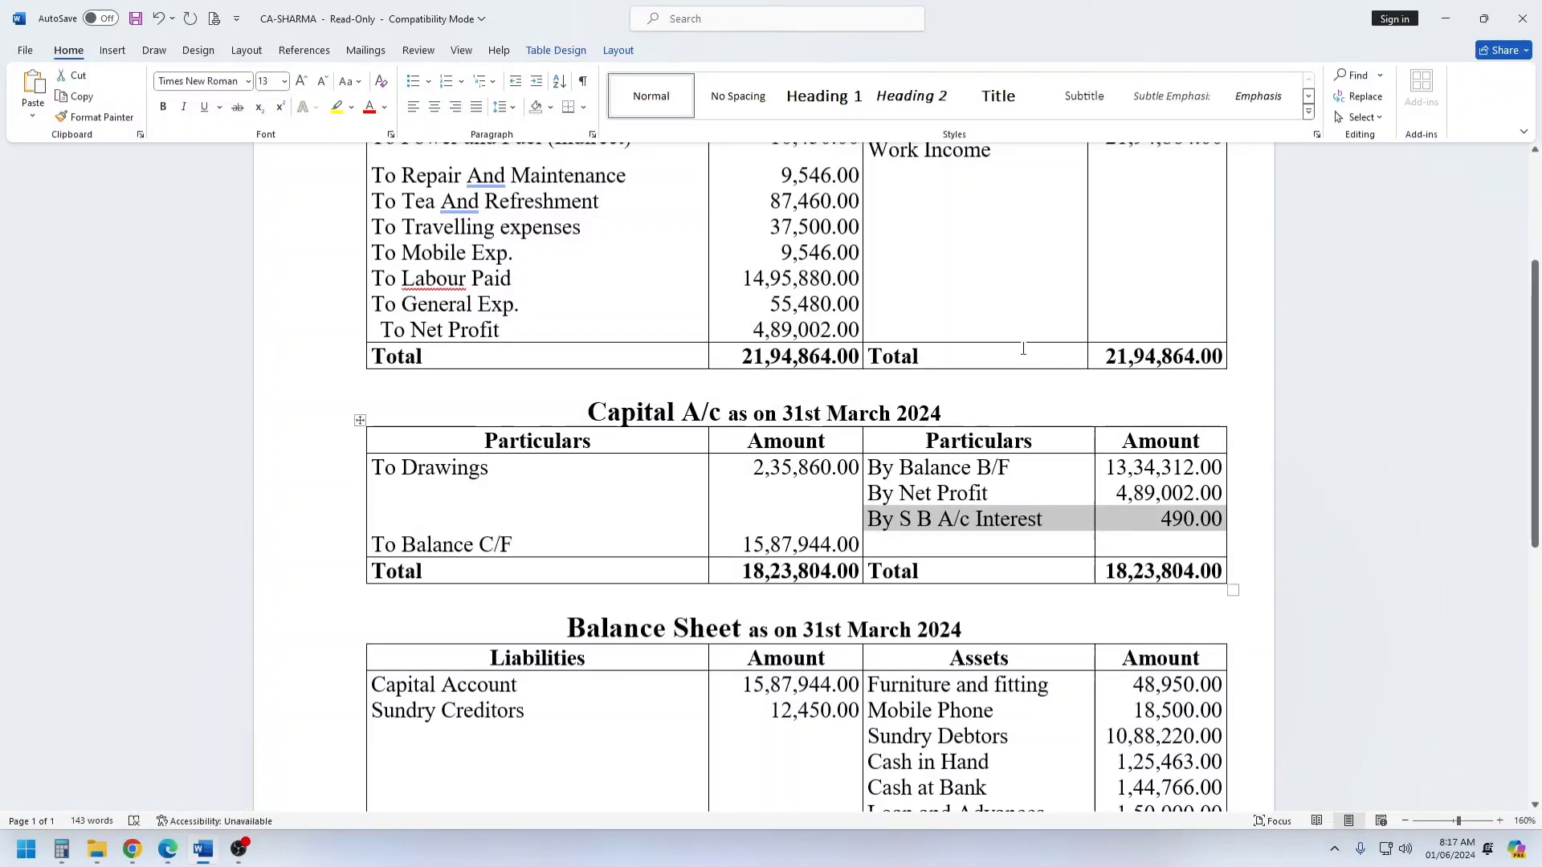
# Return to the Chrome form, confirm Part B - TI and open the schedule for income from other sources.
pyautogui.click(133, 850)
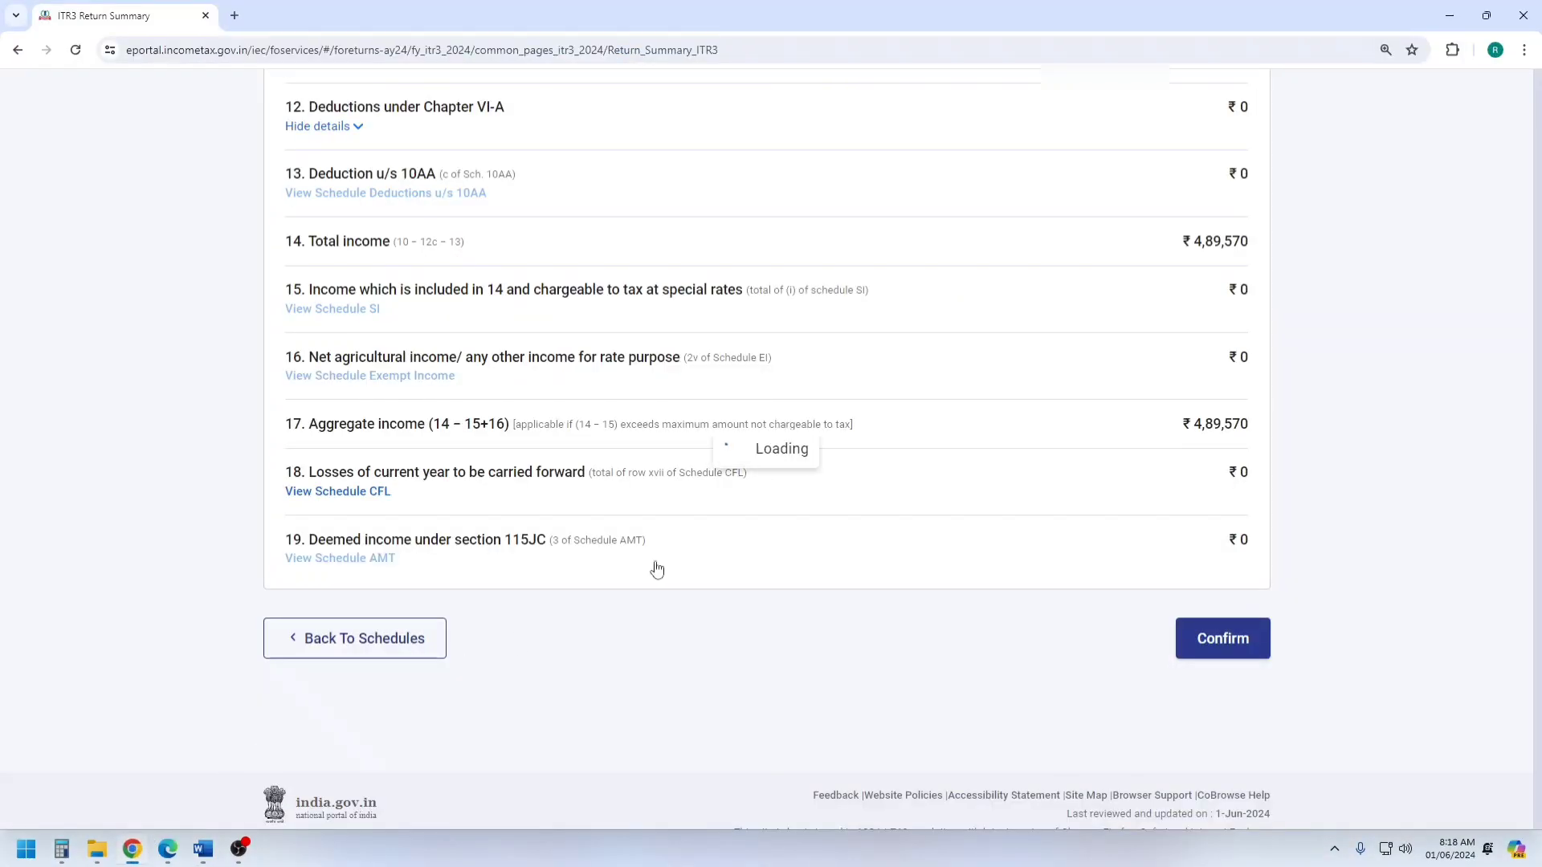
pyautogui.scroll(-6, 846, 395)
pyautogui.scroll(-5, 849, 398)
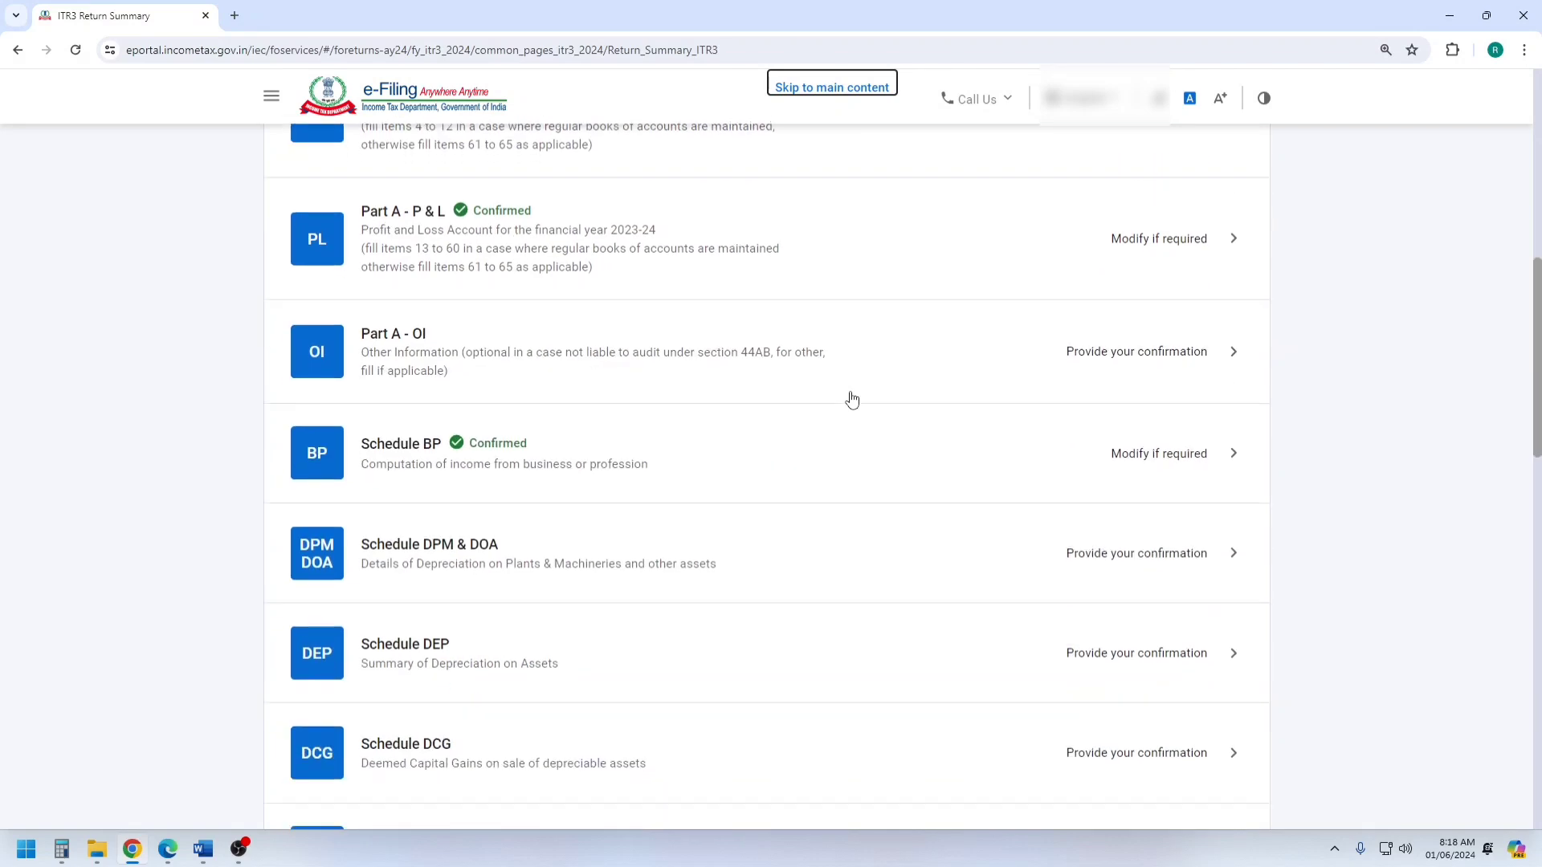
pyautogui.click(441, 667)
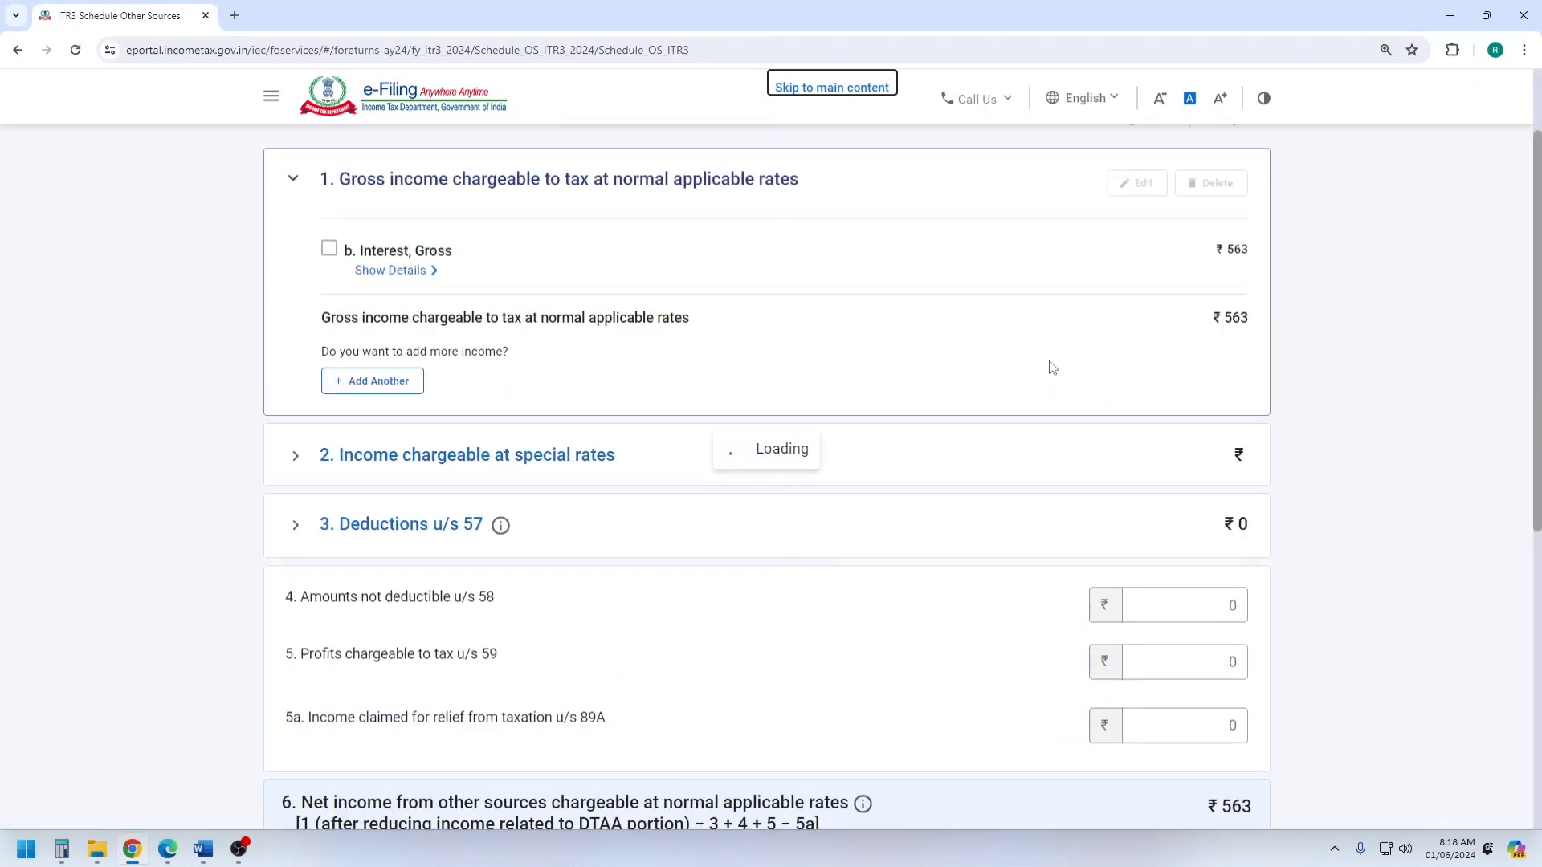
# Review the gross interest breakdown in Schedule Other Sources and confirm the schedule.
pyautogui.scroll(2, 758, 369)
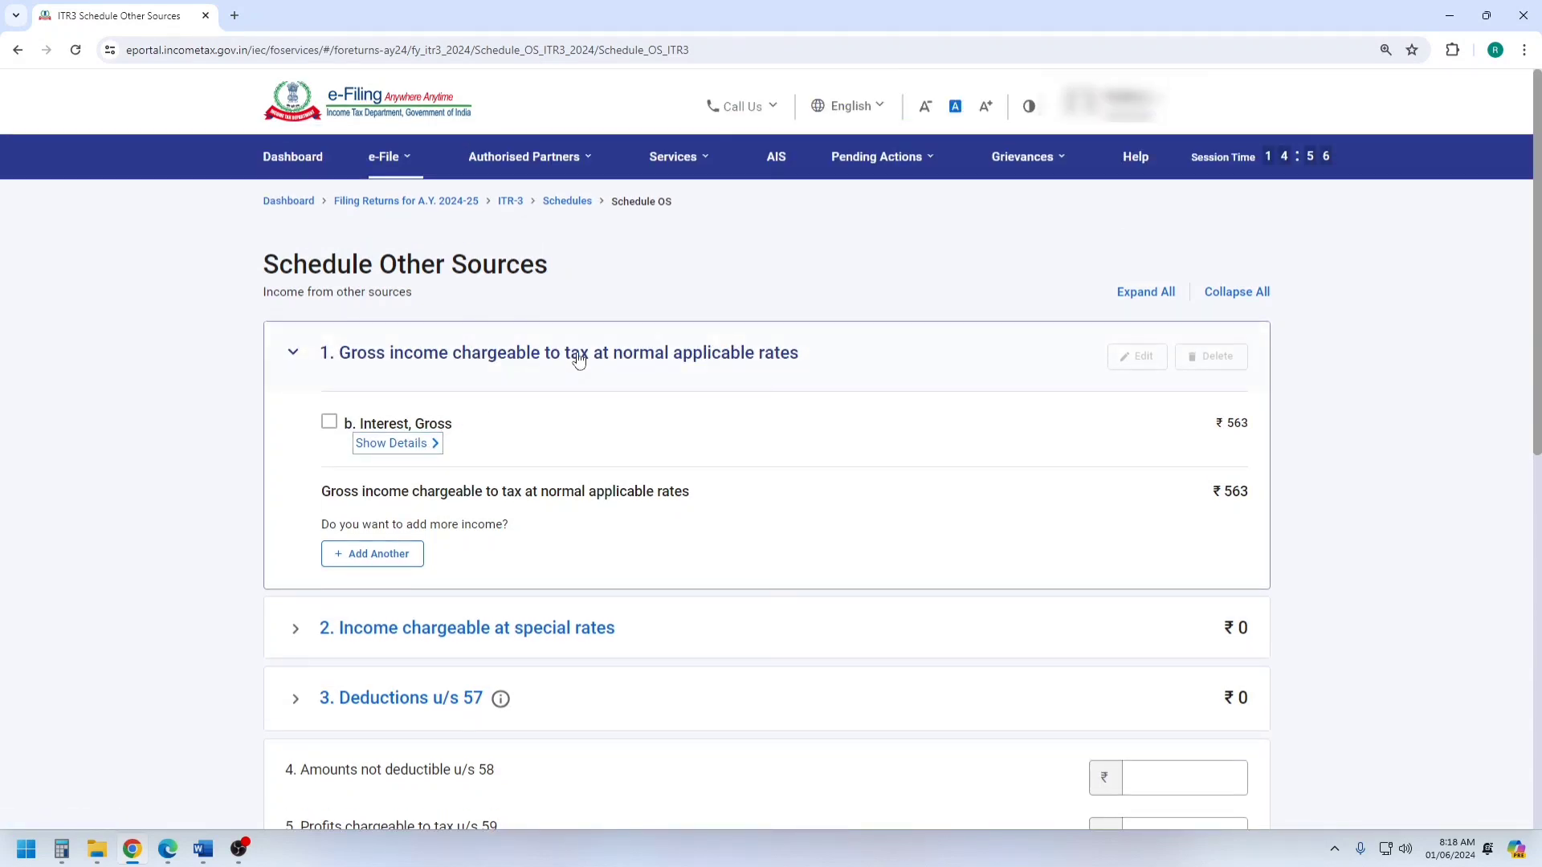
pyautogui.click(426, 443)
pyautogui.scroll(-2, 663, 388)
pyautogui.scroll(-1, 663, 389)
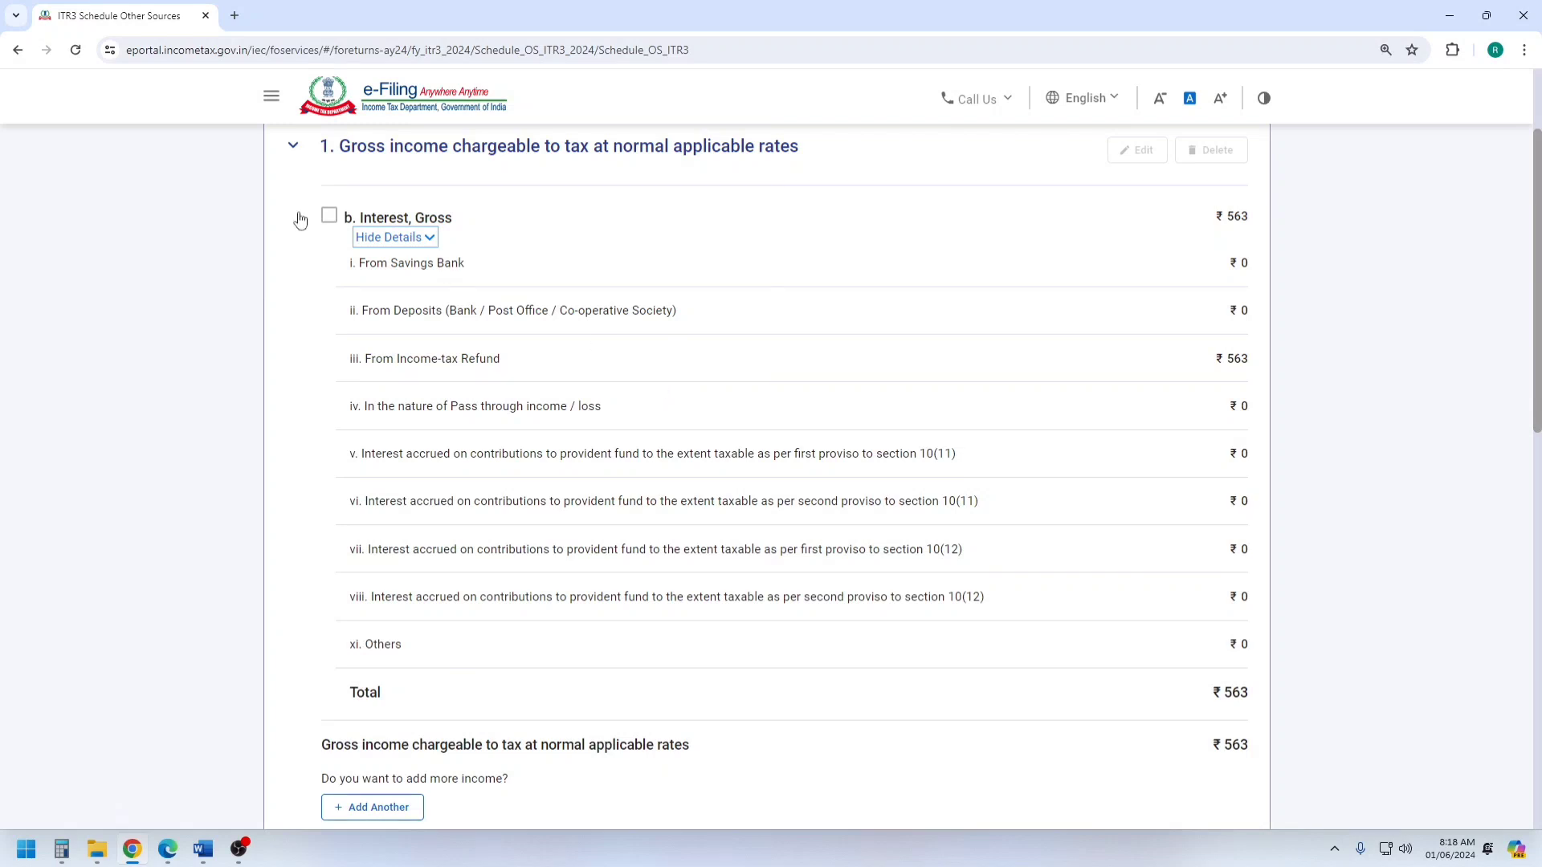
pyautogui.click(418, 239)
pyautogui.scroll(-6, 916, 420)
pyautogui.click(1214, 638)
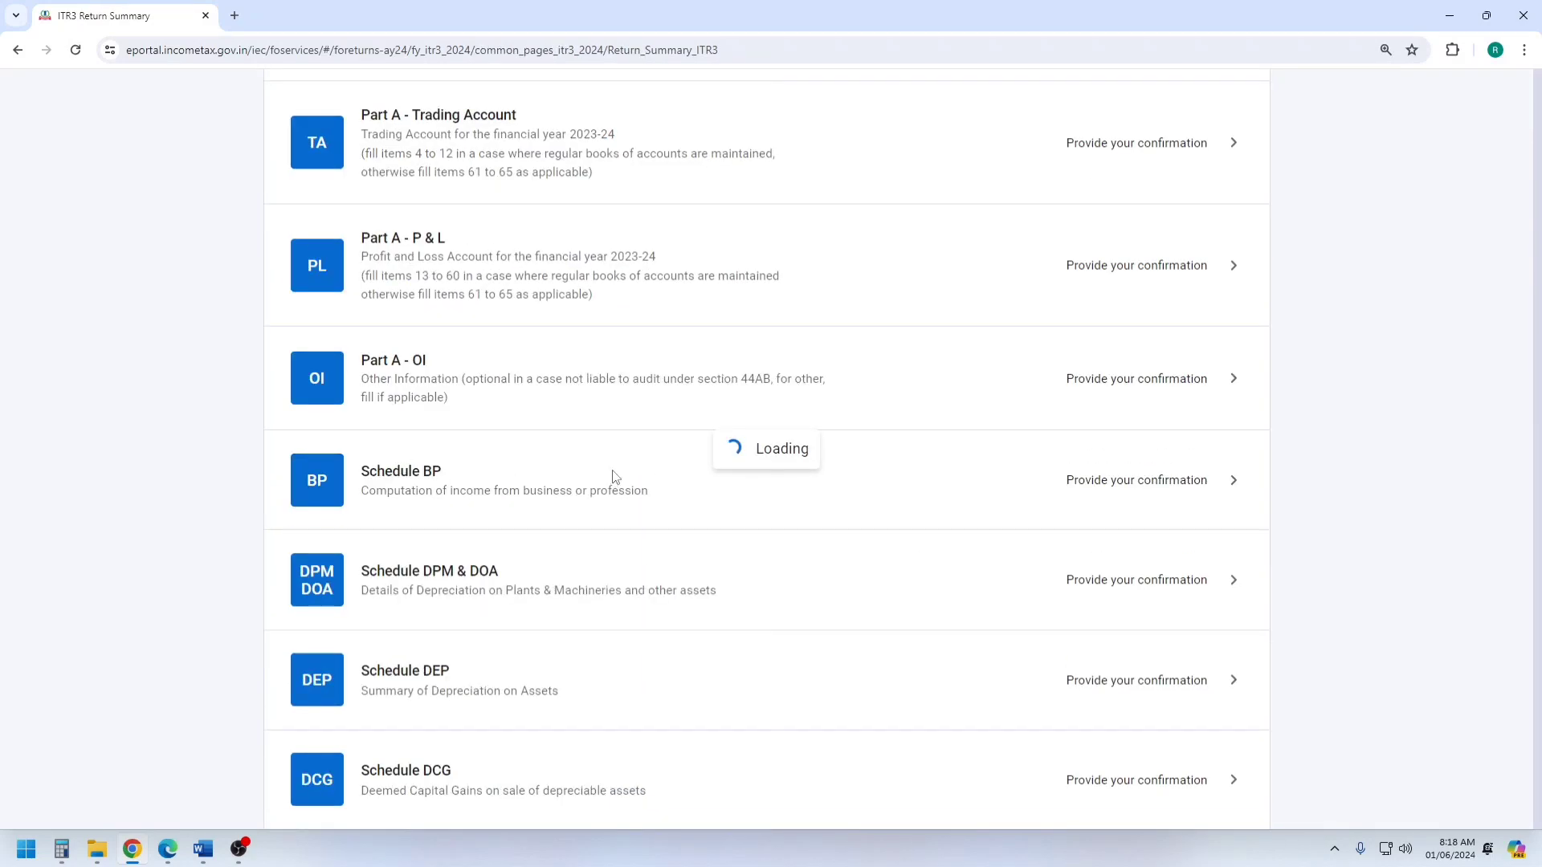
# Open the Tax Paid schedule and look through its TDS and tax payment sections.
pyautogui.scroll(-8, 614, 478)
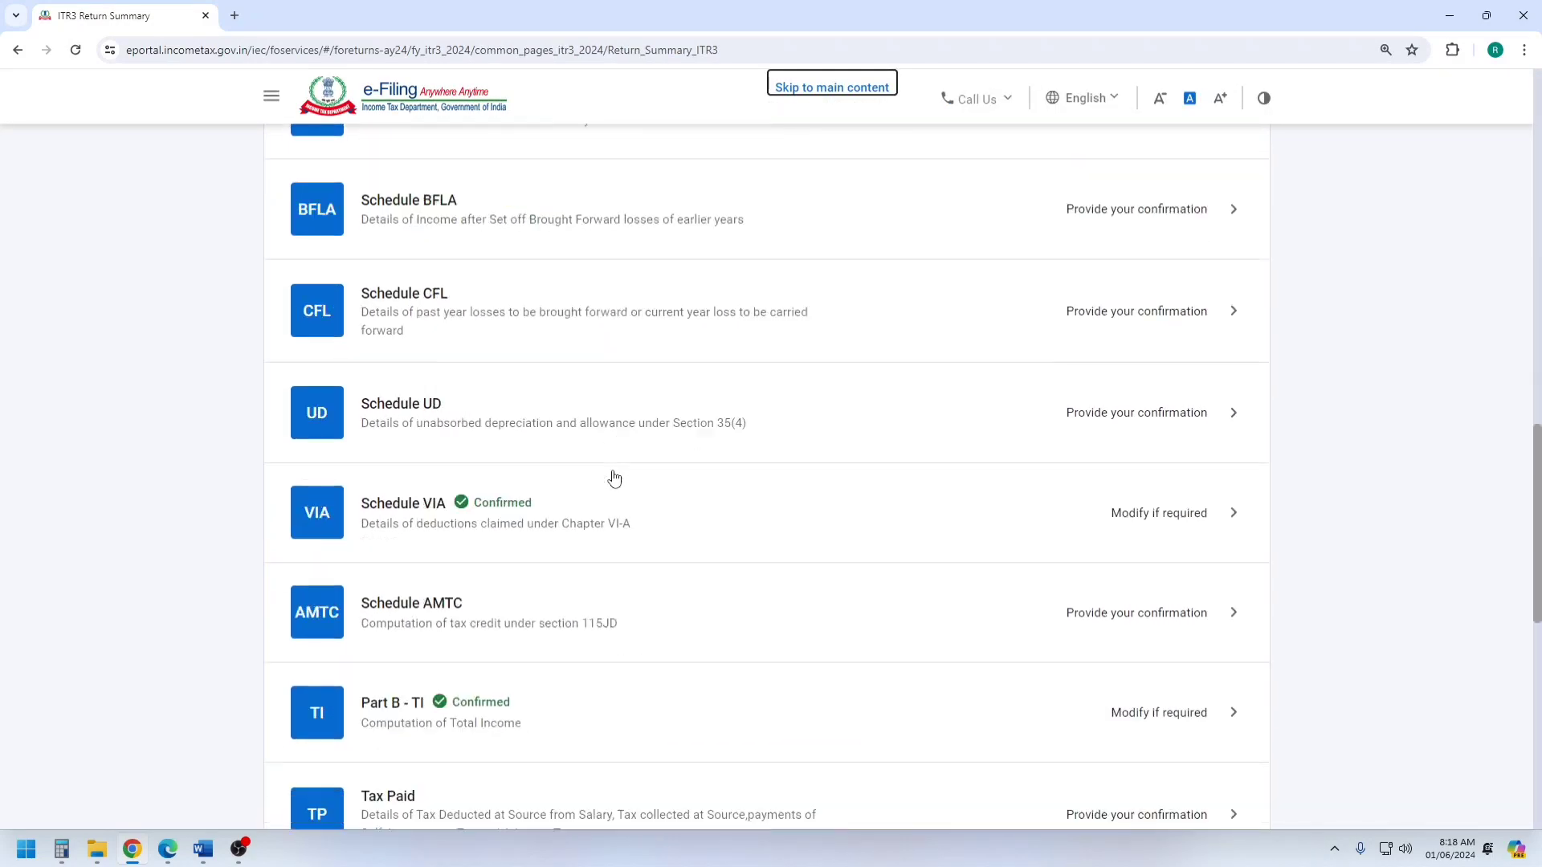
pyautogui.click(426, 534)
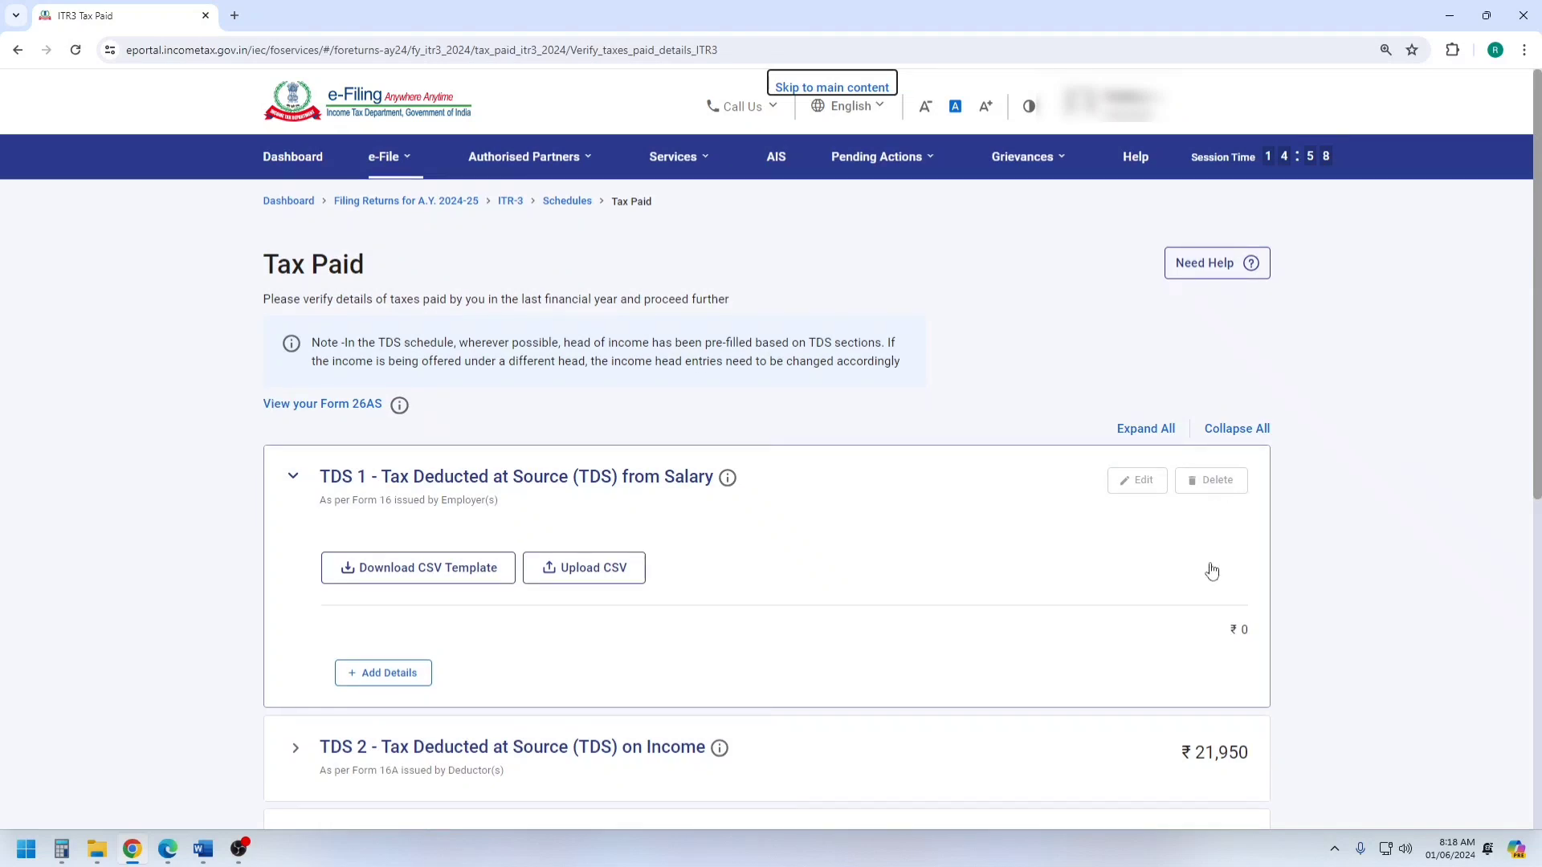
pyautogui.scroll(-3, 1206, 566)
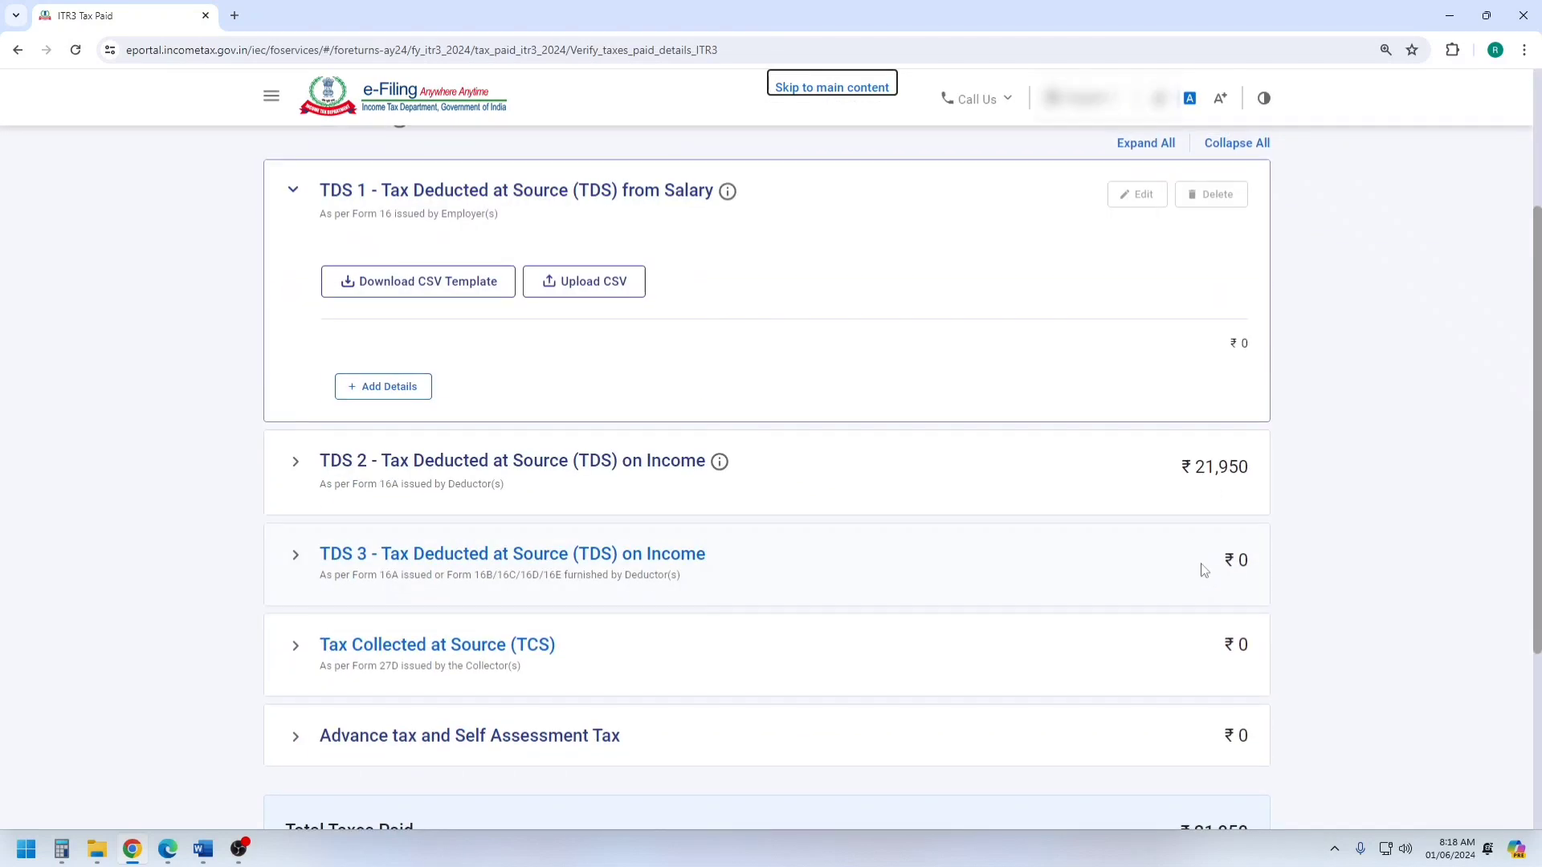
# Check the TDS amount in the Word balance sheet and return to the Tax Paid schedule in Chrome.
pyautogui.click(203, 851)
pyautogui.scroll(-3, 1093, 510)
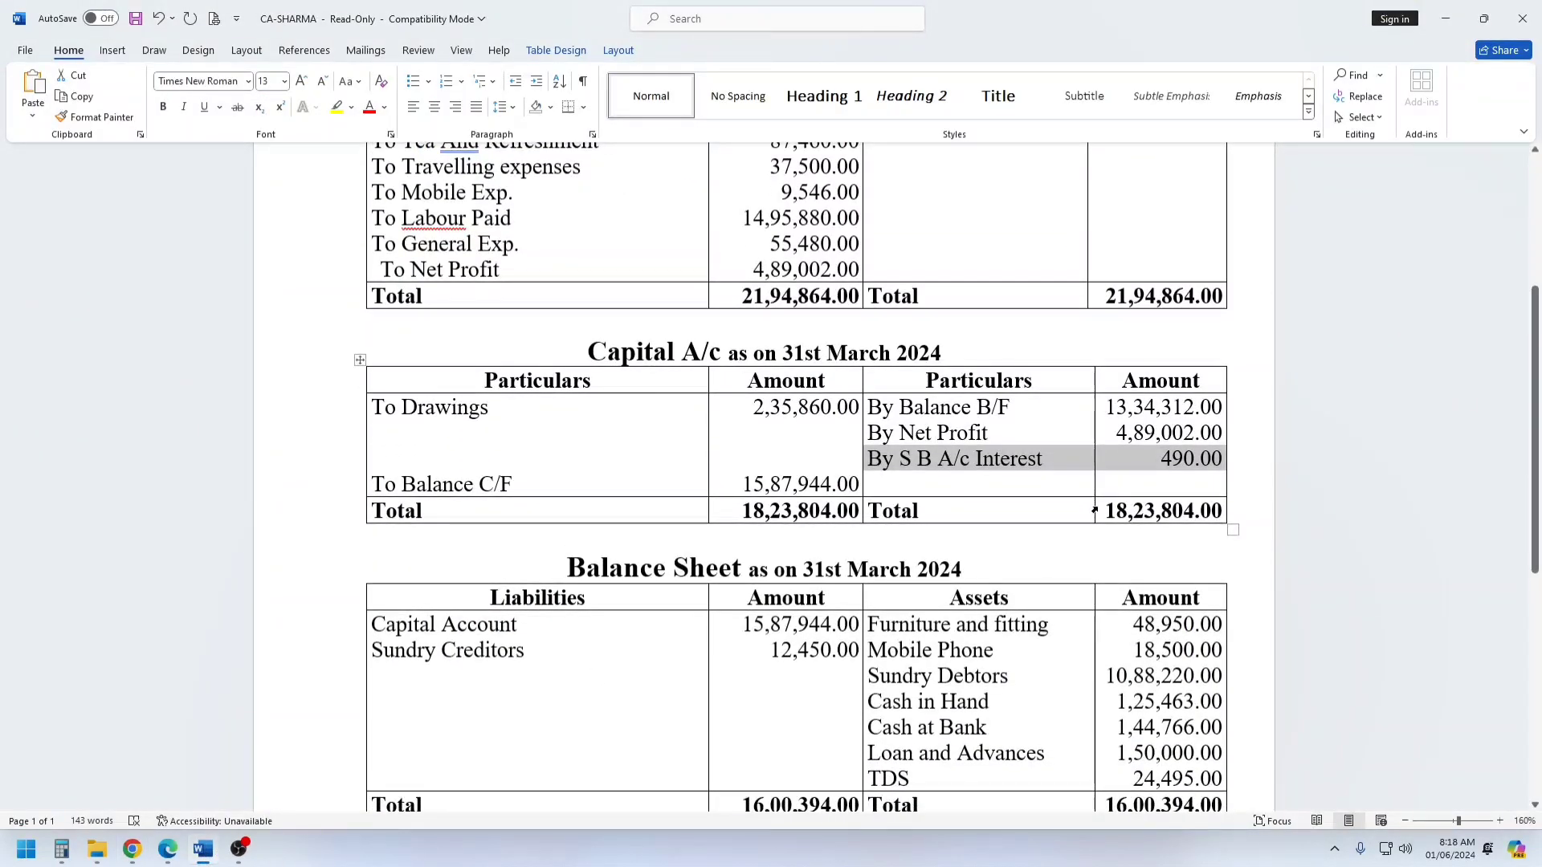
pyautogui.scroll(-3, 1131, 515)
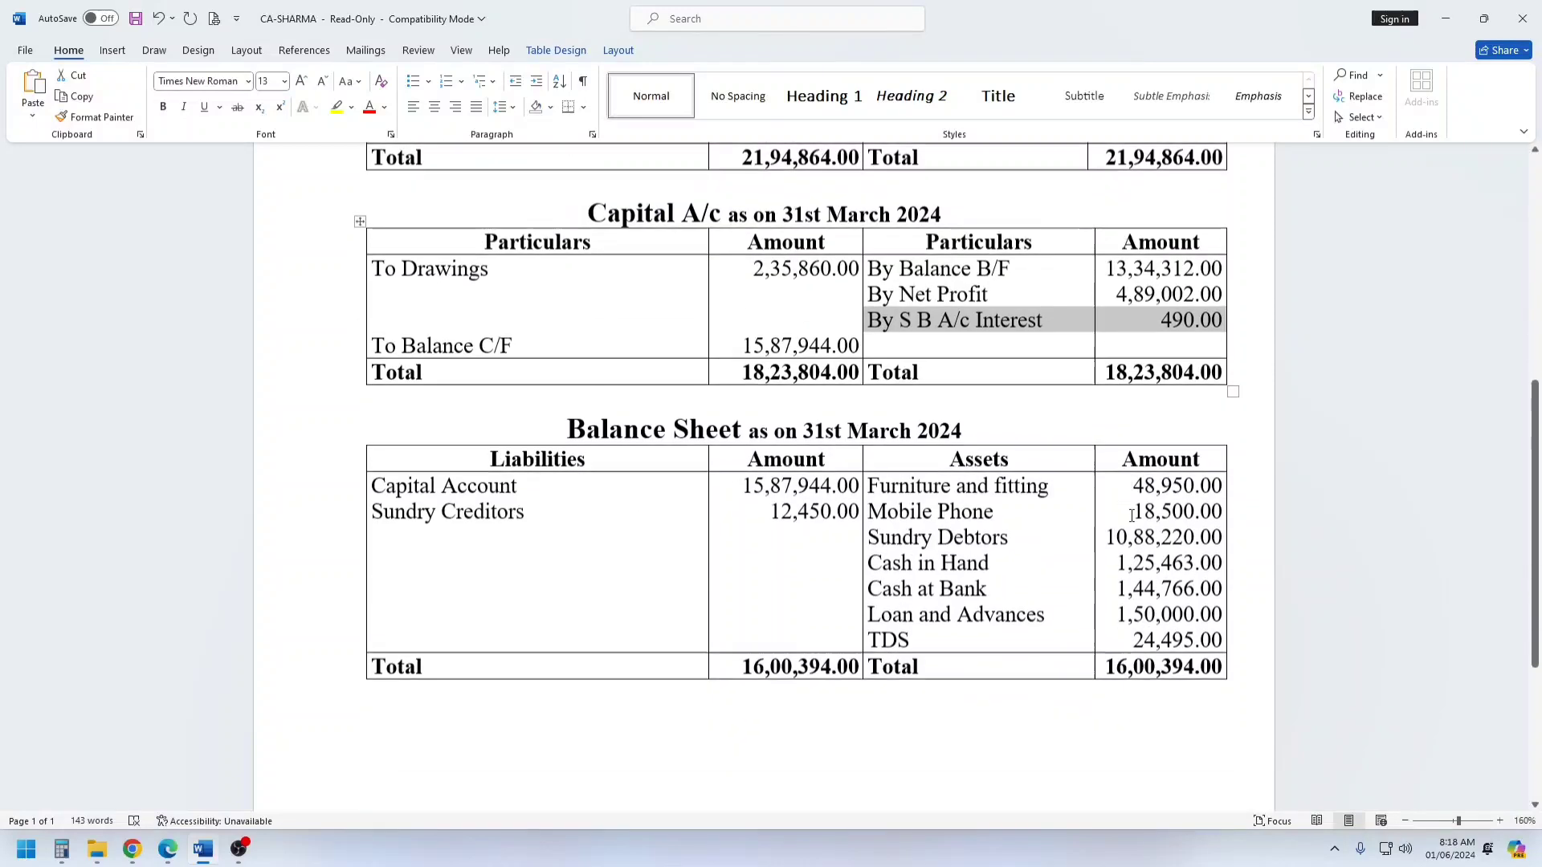
pyautogui.moveTo(1132, 537); pyautogui.dragTo(1222, 539)
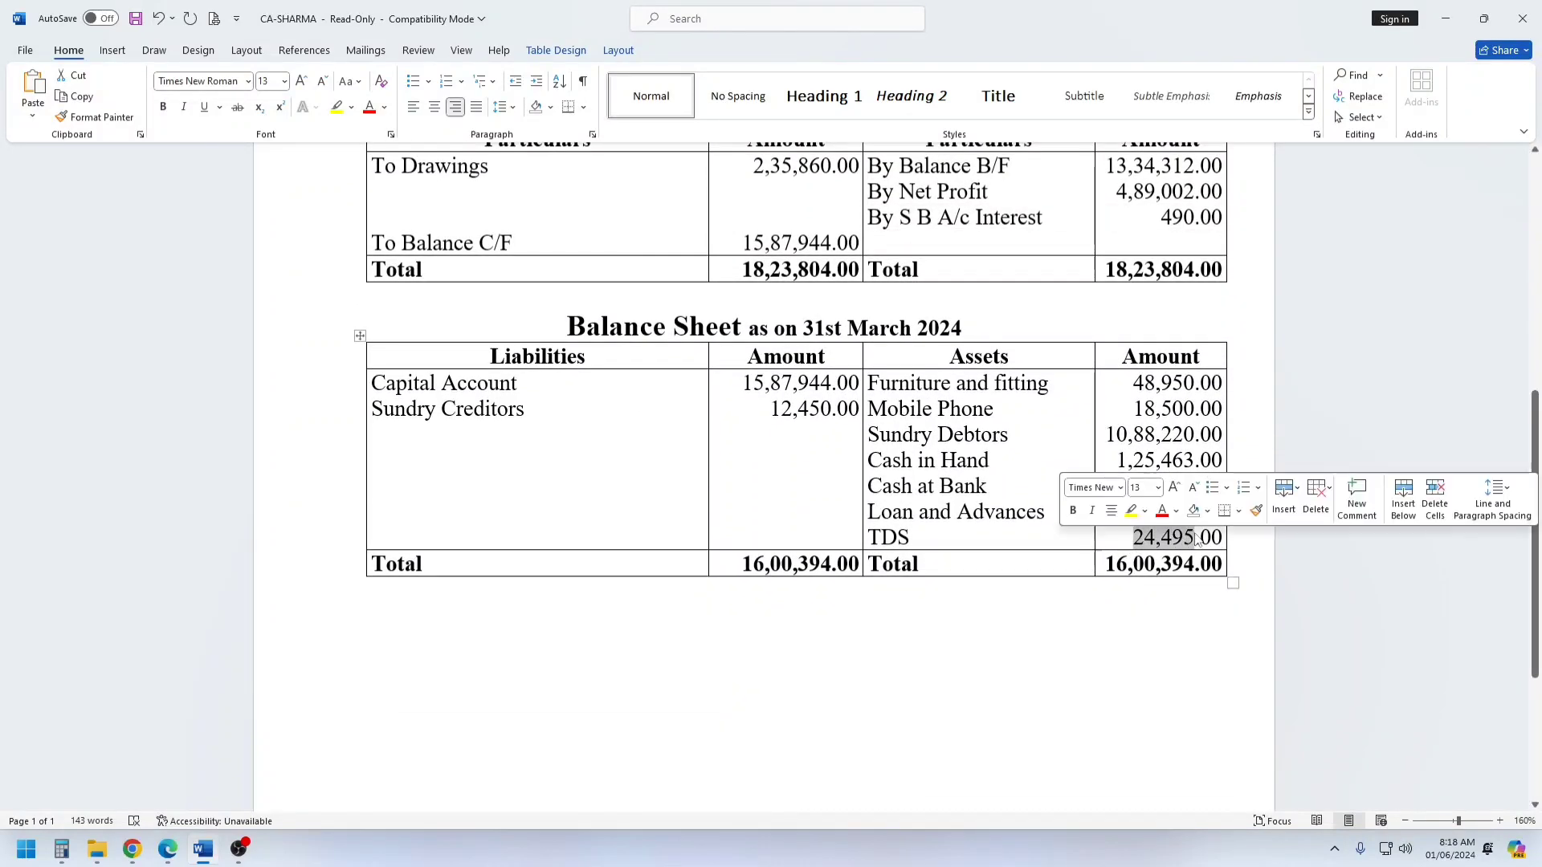
pyautogui.click(737, 613)
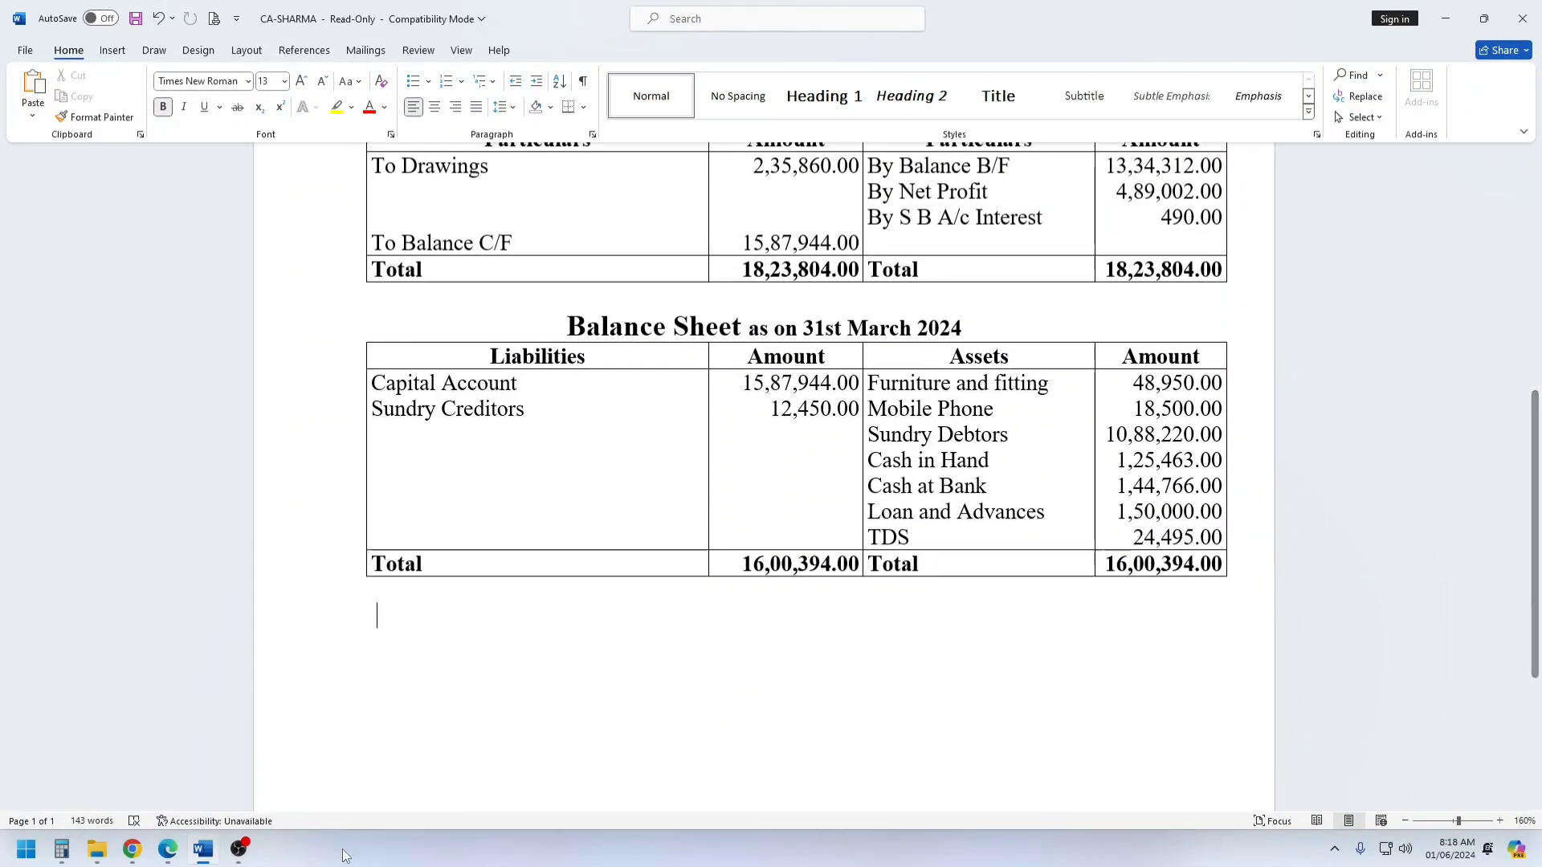
pyautogui.click(133, 849)
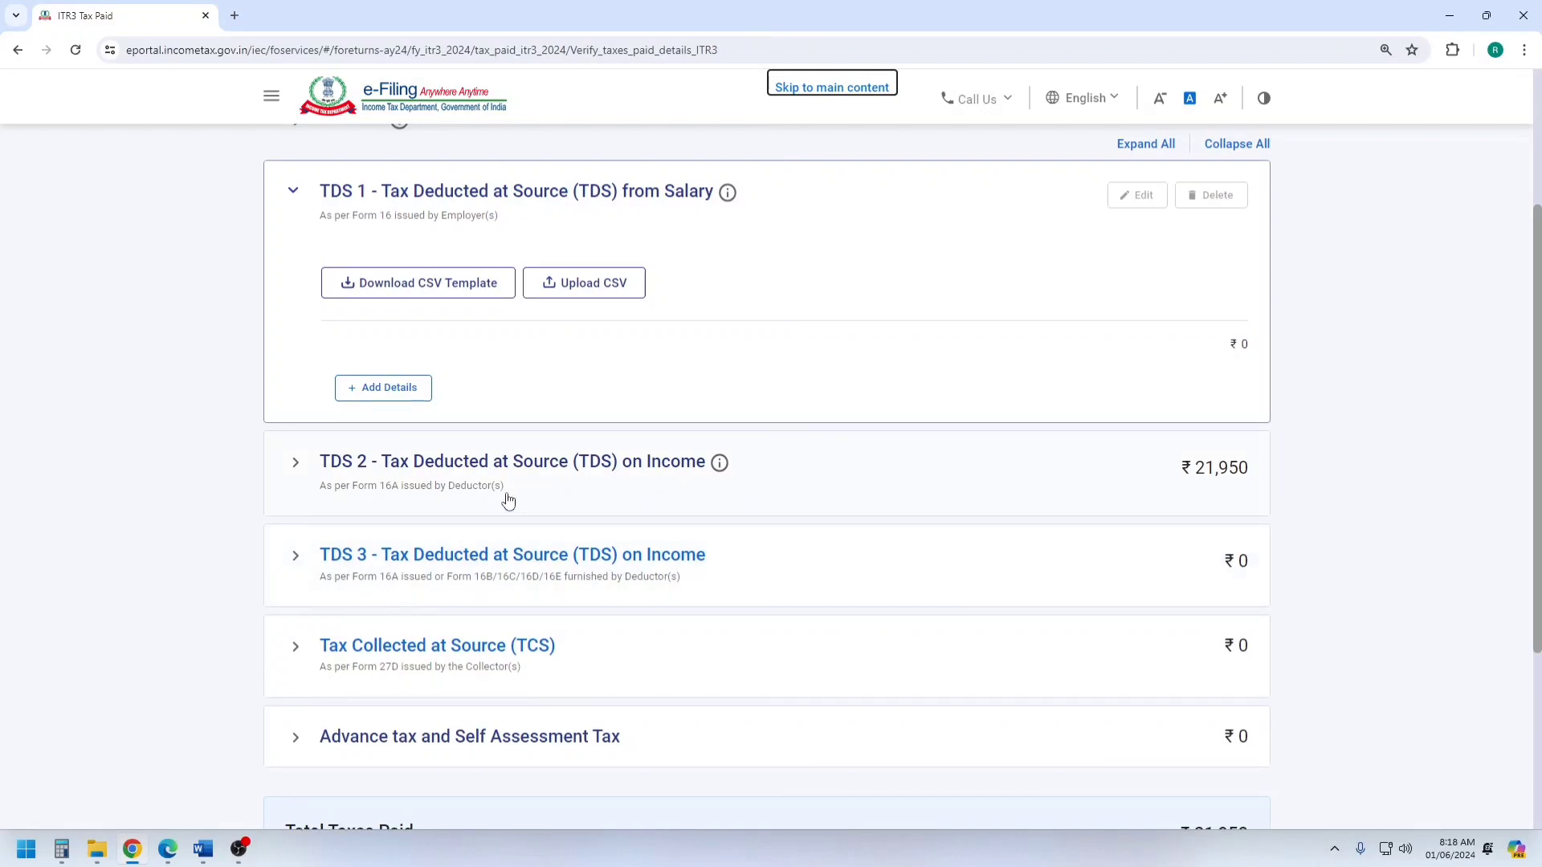
# Expand TDS 2 on Income and examine the listed deductors and the TDS claimed in own hands for each.
pyautogui.scroll(4, 506, 499)
pyautogui.scroll(-5, 516, 482)
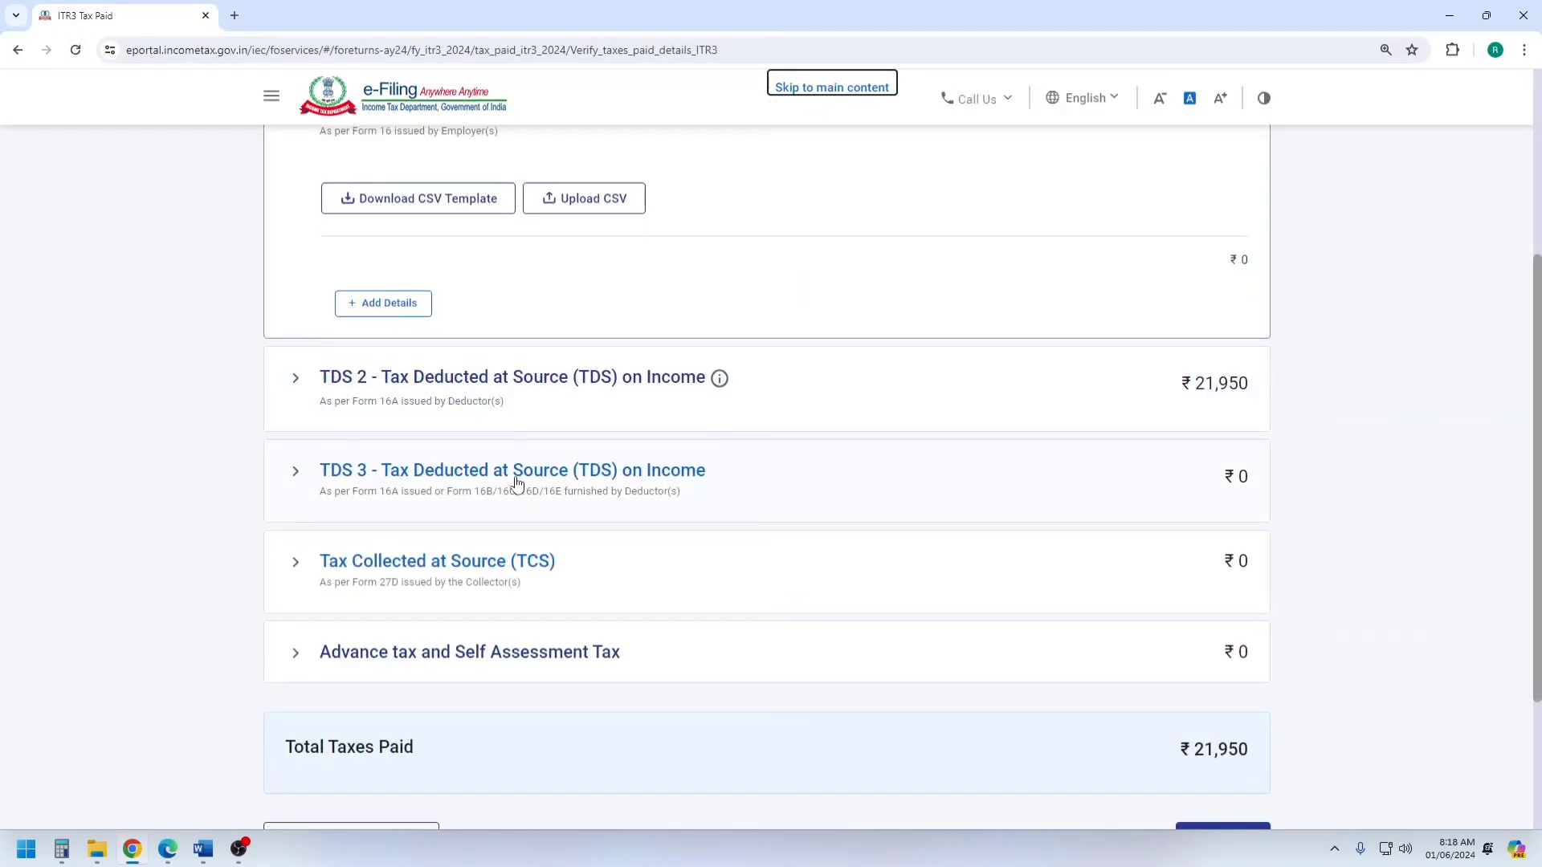
pyautogui.click(426, 400)
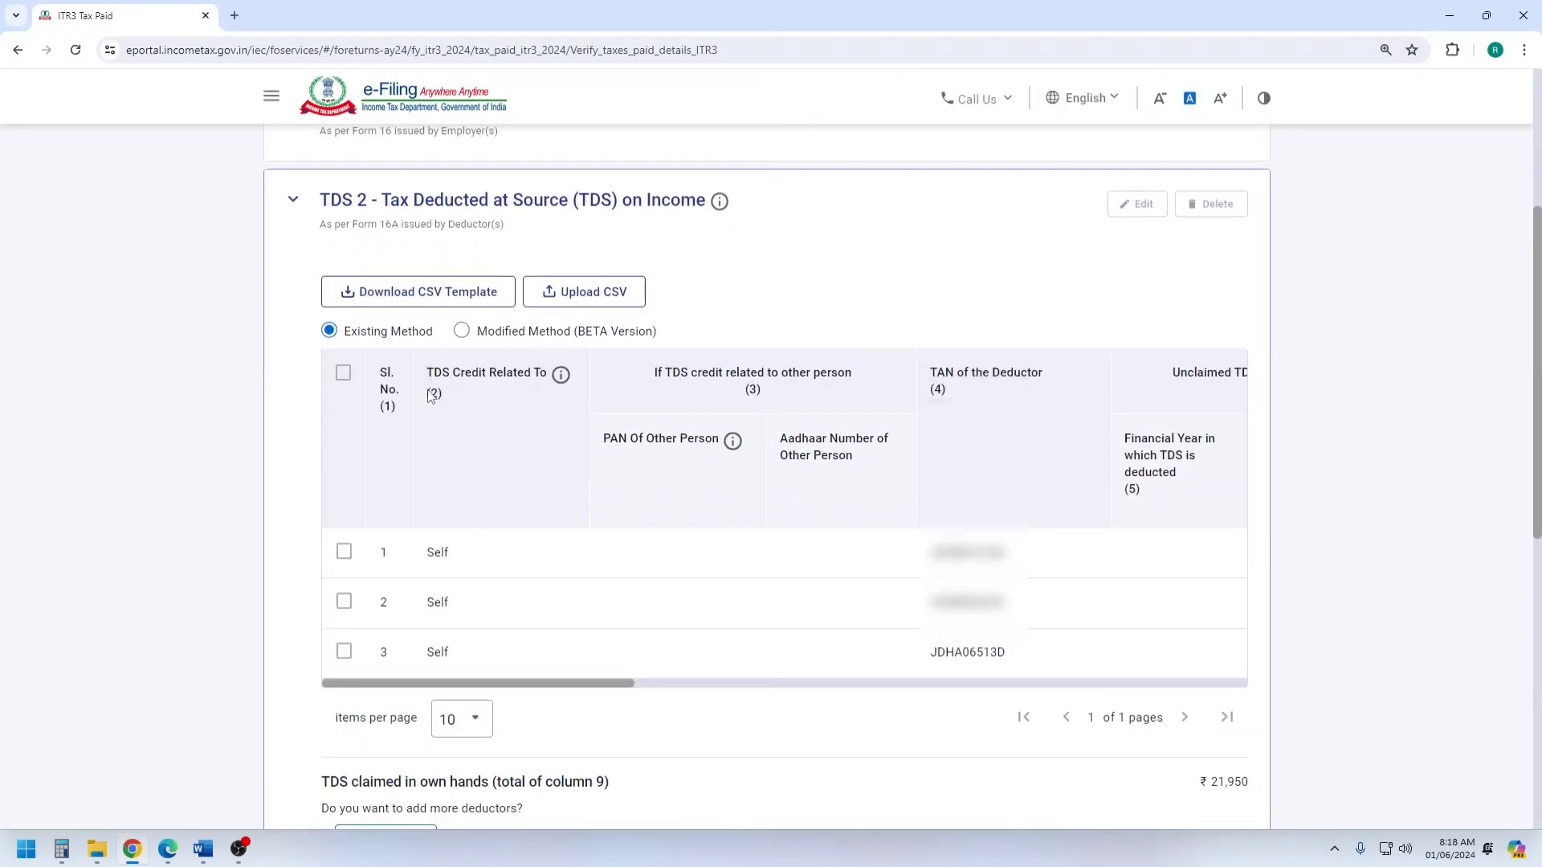
pyautogui.scroll(-1, 543, 418)
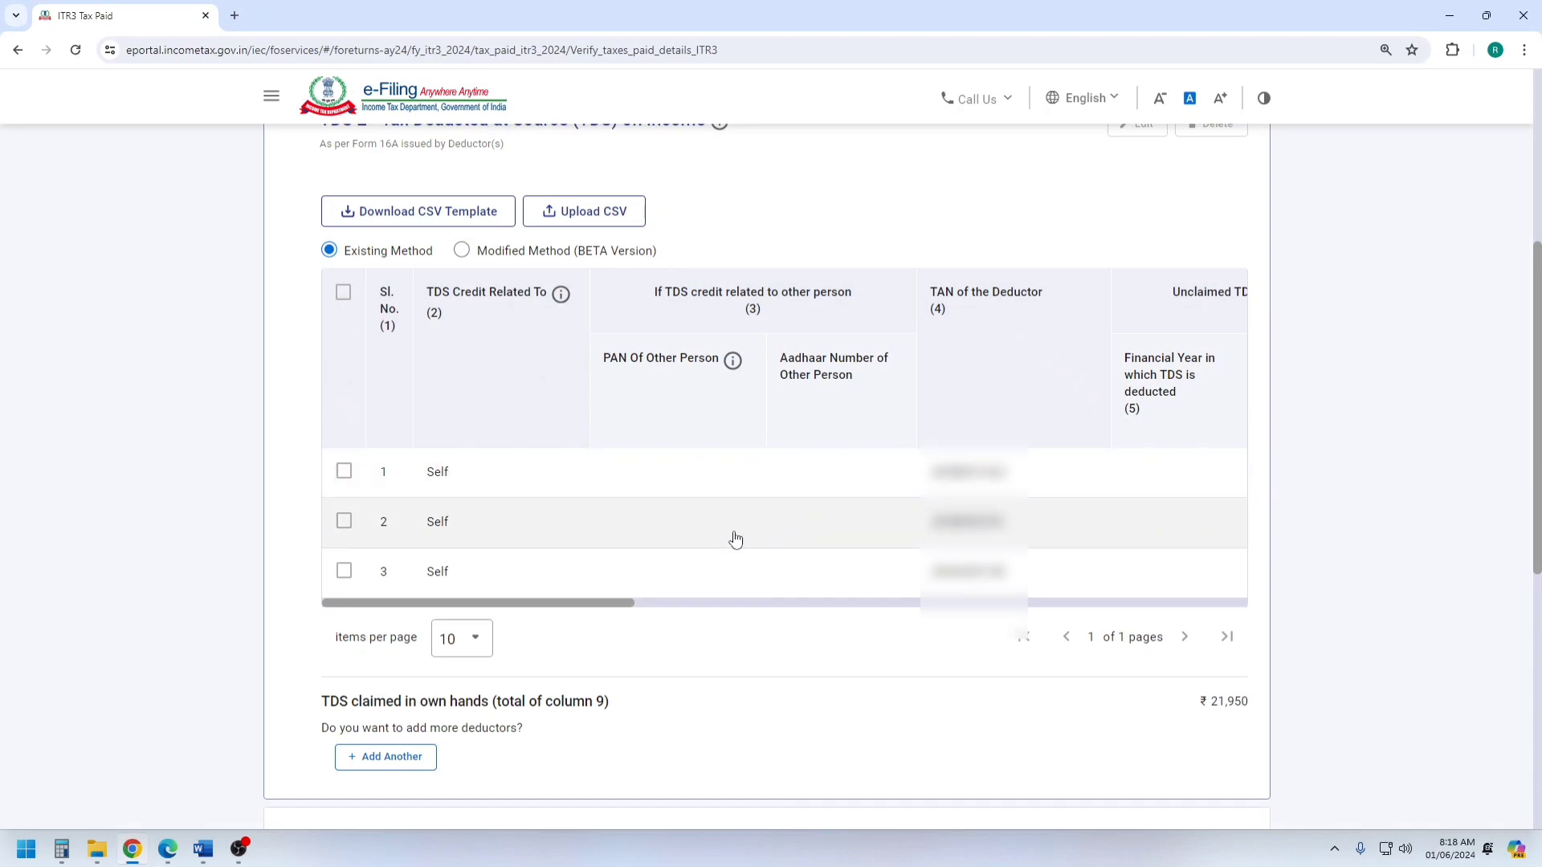
pyautogui.click(344, 473)
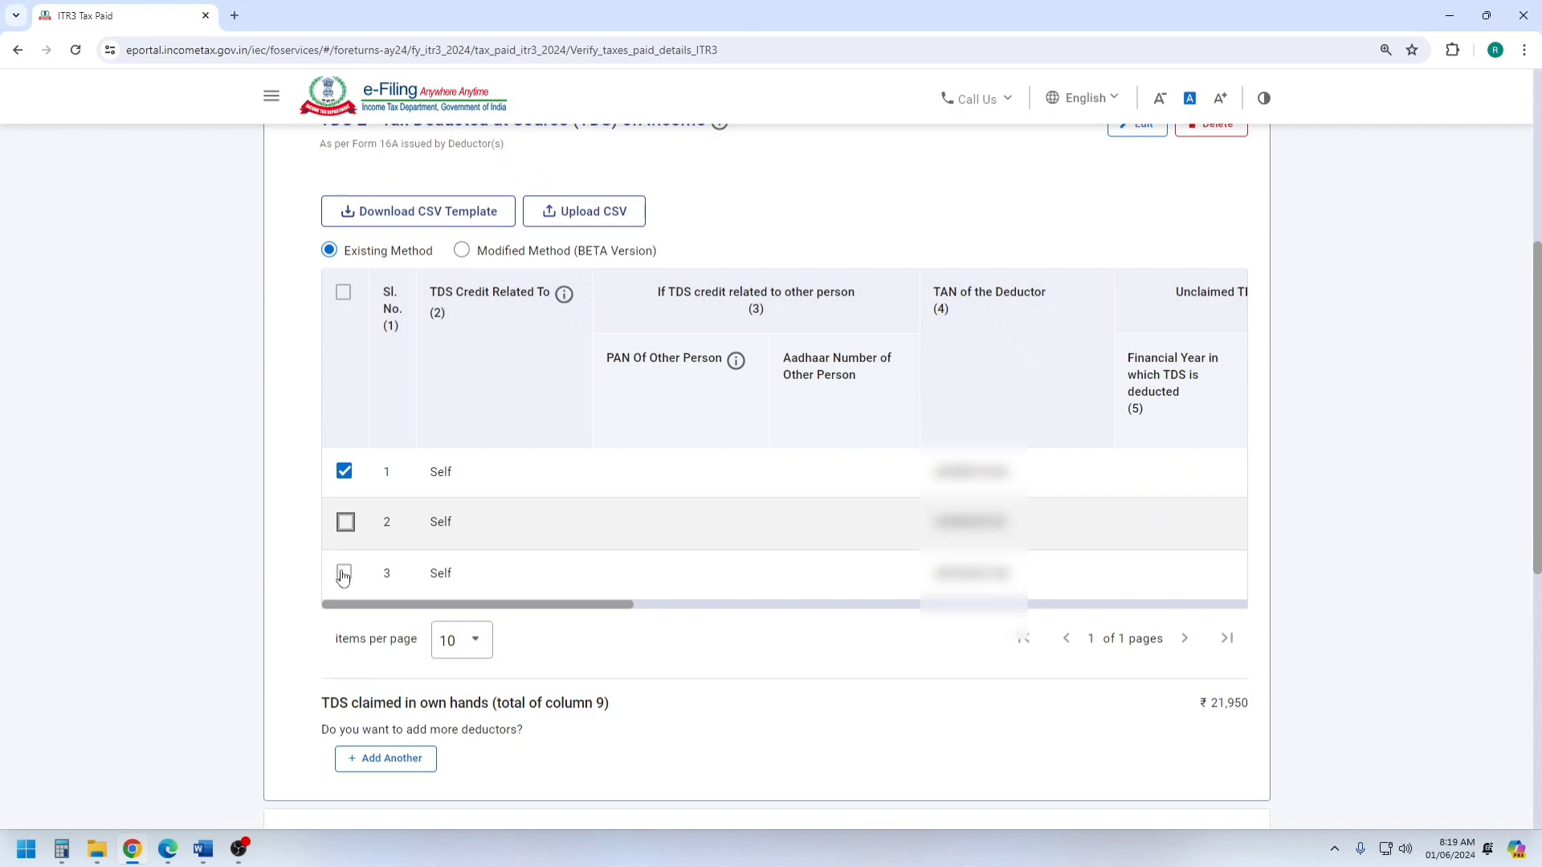
pyautogui.click(343, 575)
pyautogui.moveTo(606, 604); pyautogui.dragTo(1008, 623)
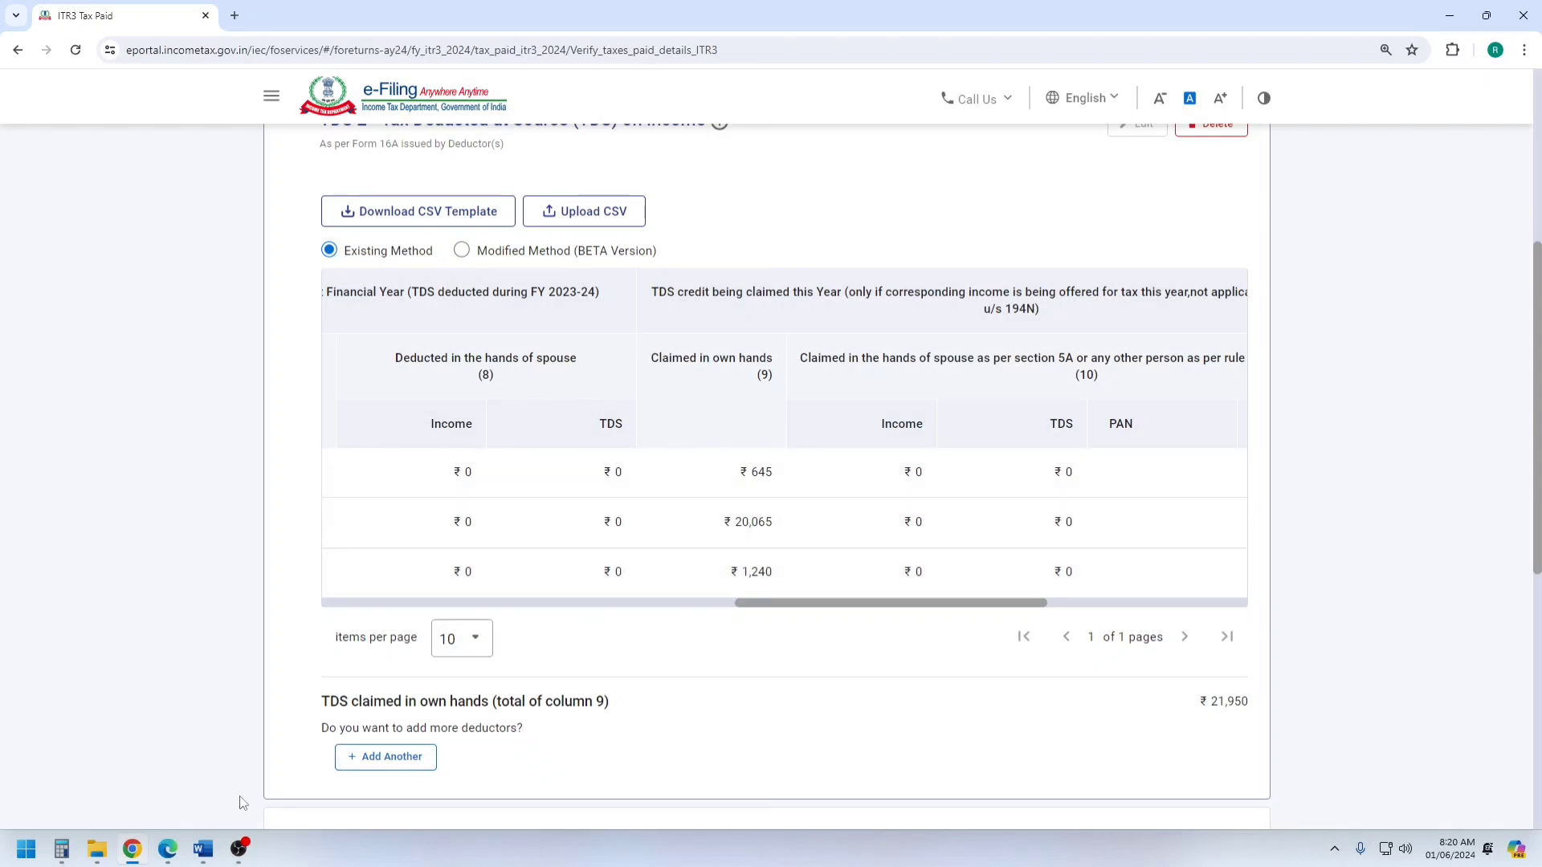
# Switch to Form 26AS in Edge, examine the first deductor's tax deducted in Part-I and copy that deductor's TAN.
pyautogui.click(167, 851)
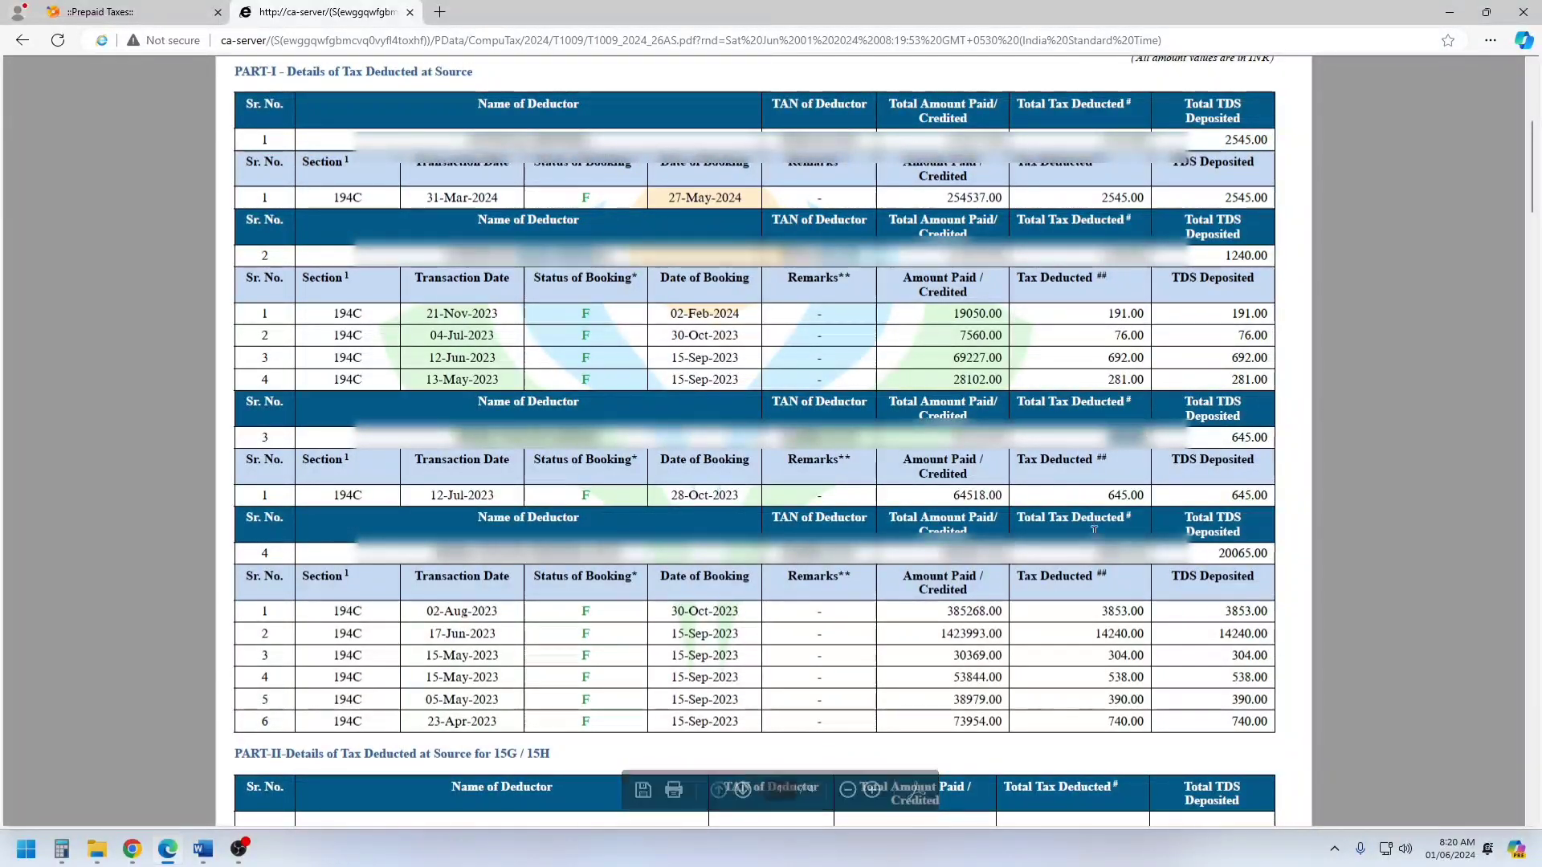
pyautogui.moveTo(1100, 198); pyautogui.dragTo(1140, 200)
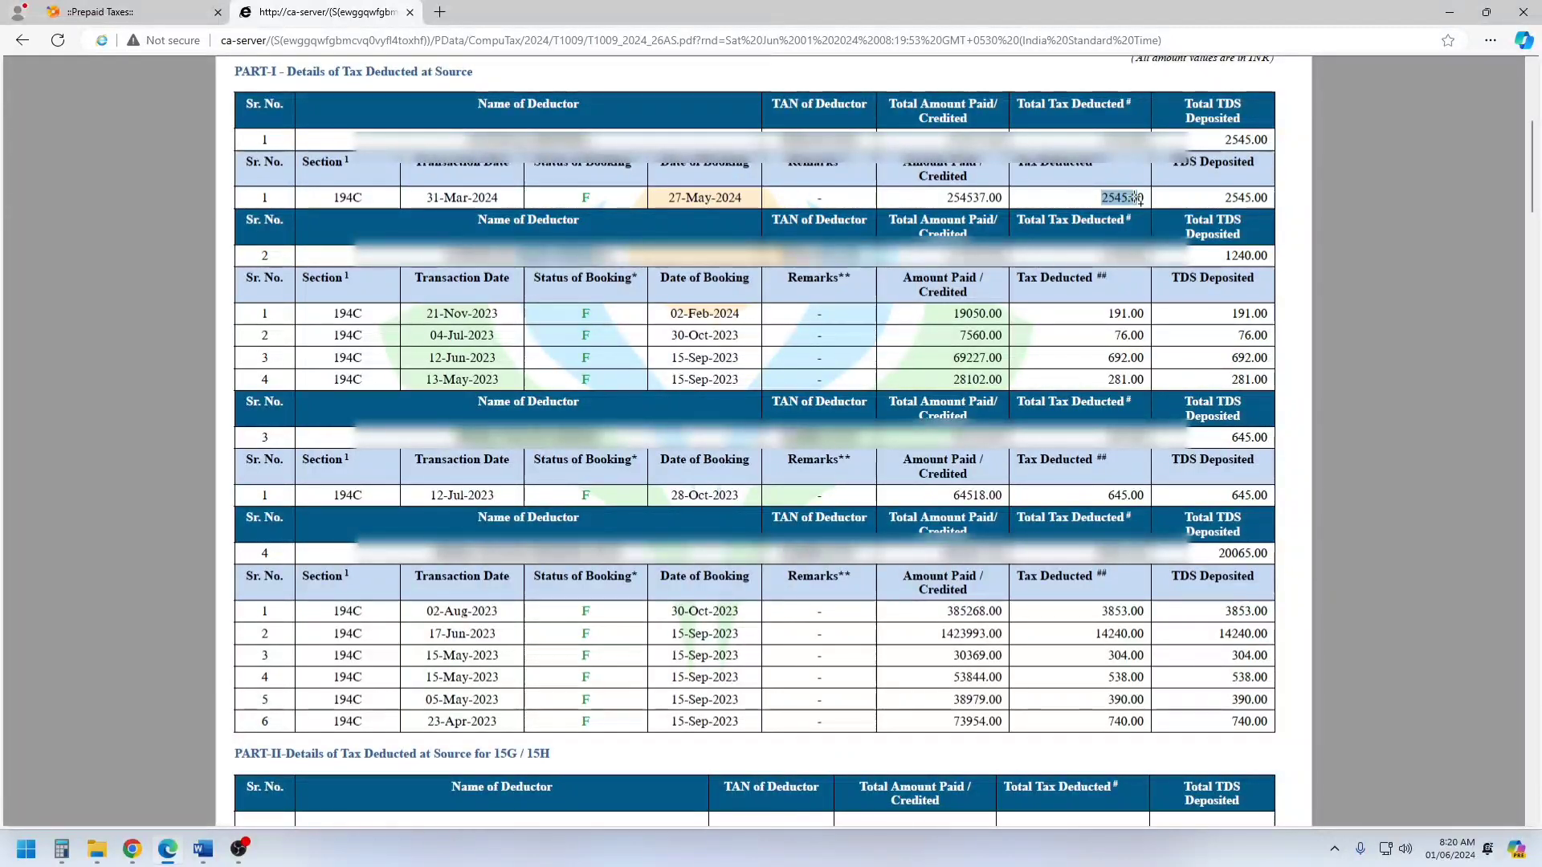
pyautogui.doubleClick(828, 142)
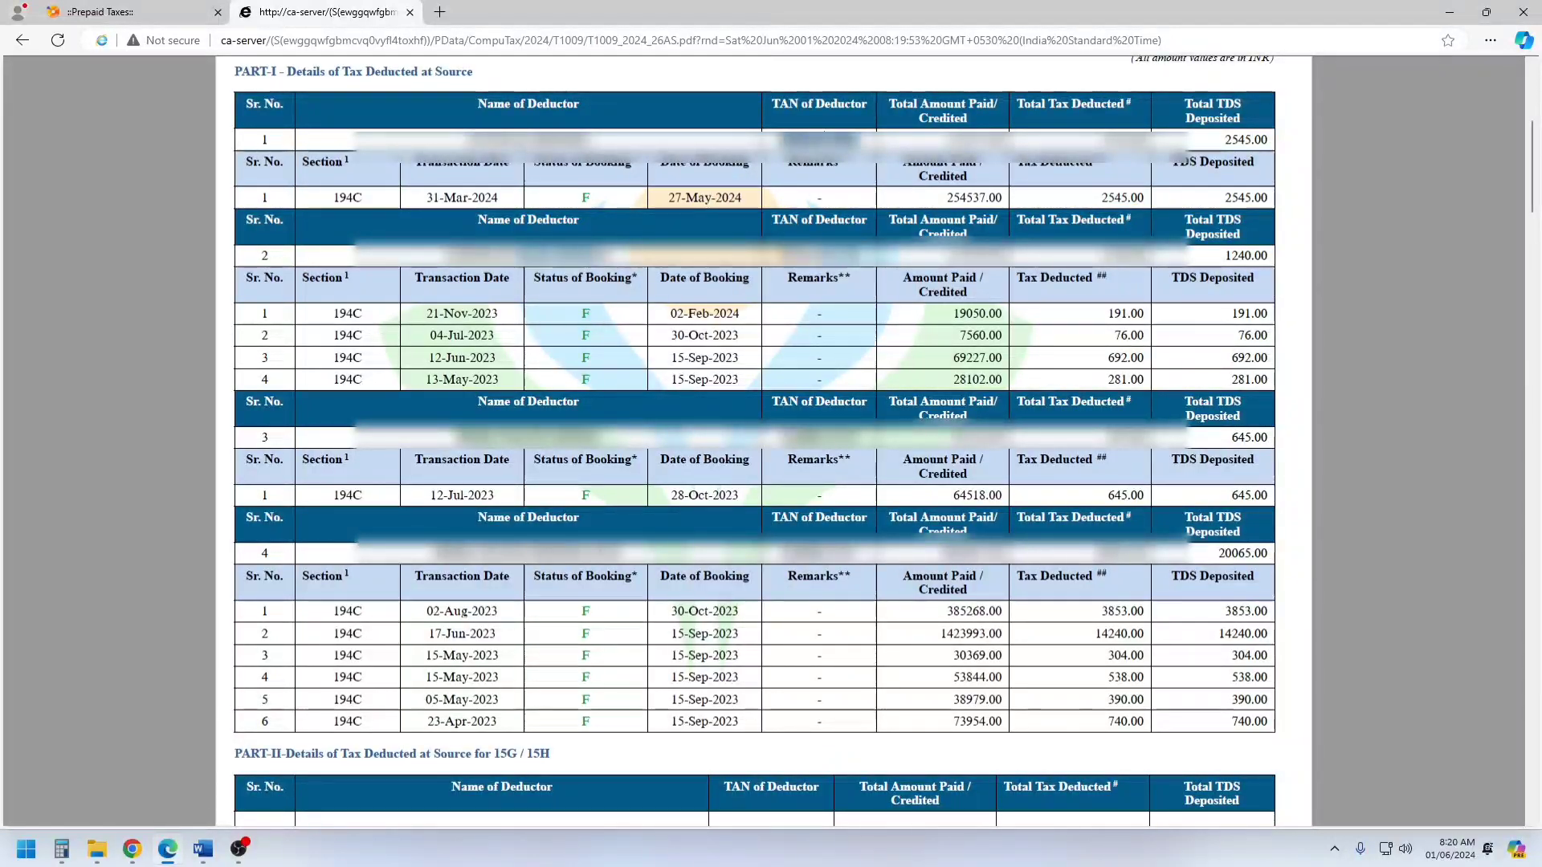
# Return to the Chrome form, add another current-year TDS 2 entry and paste the deductor's TAN.
pyautogui.click(132, 848)
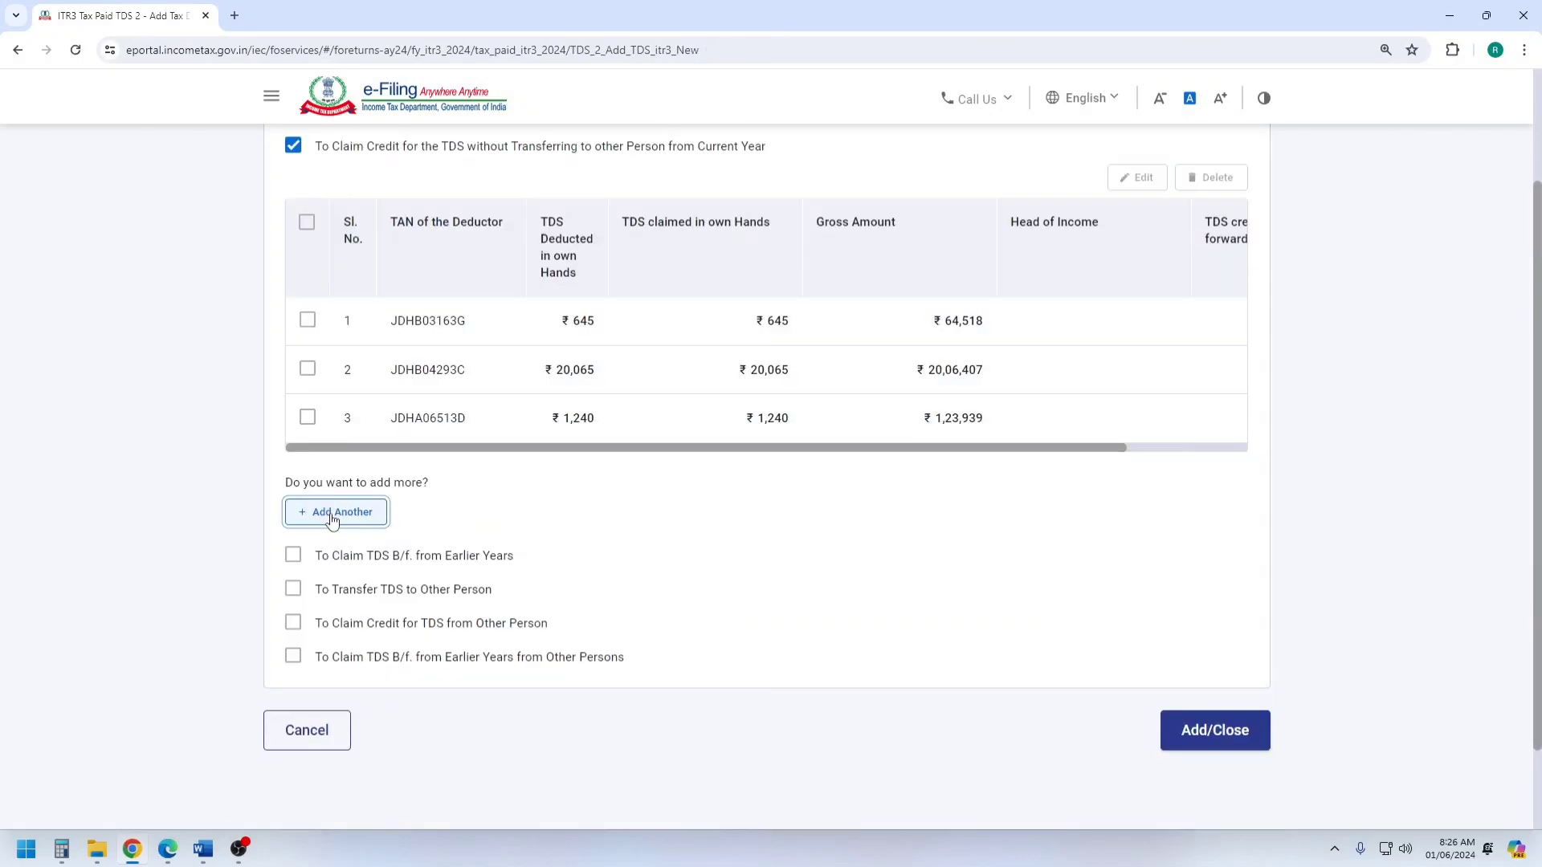
pyautogui.click(333, 513)
pyautogui.scroll(1, 332, 513)
pyautogui.click(437, 308)
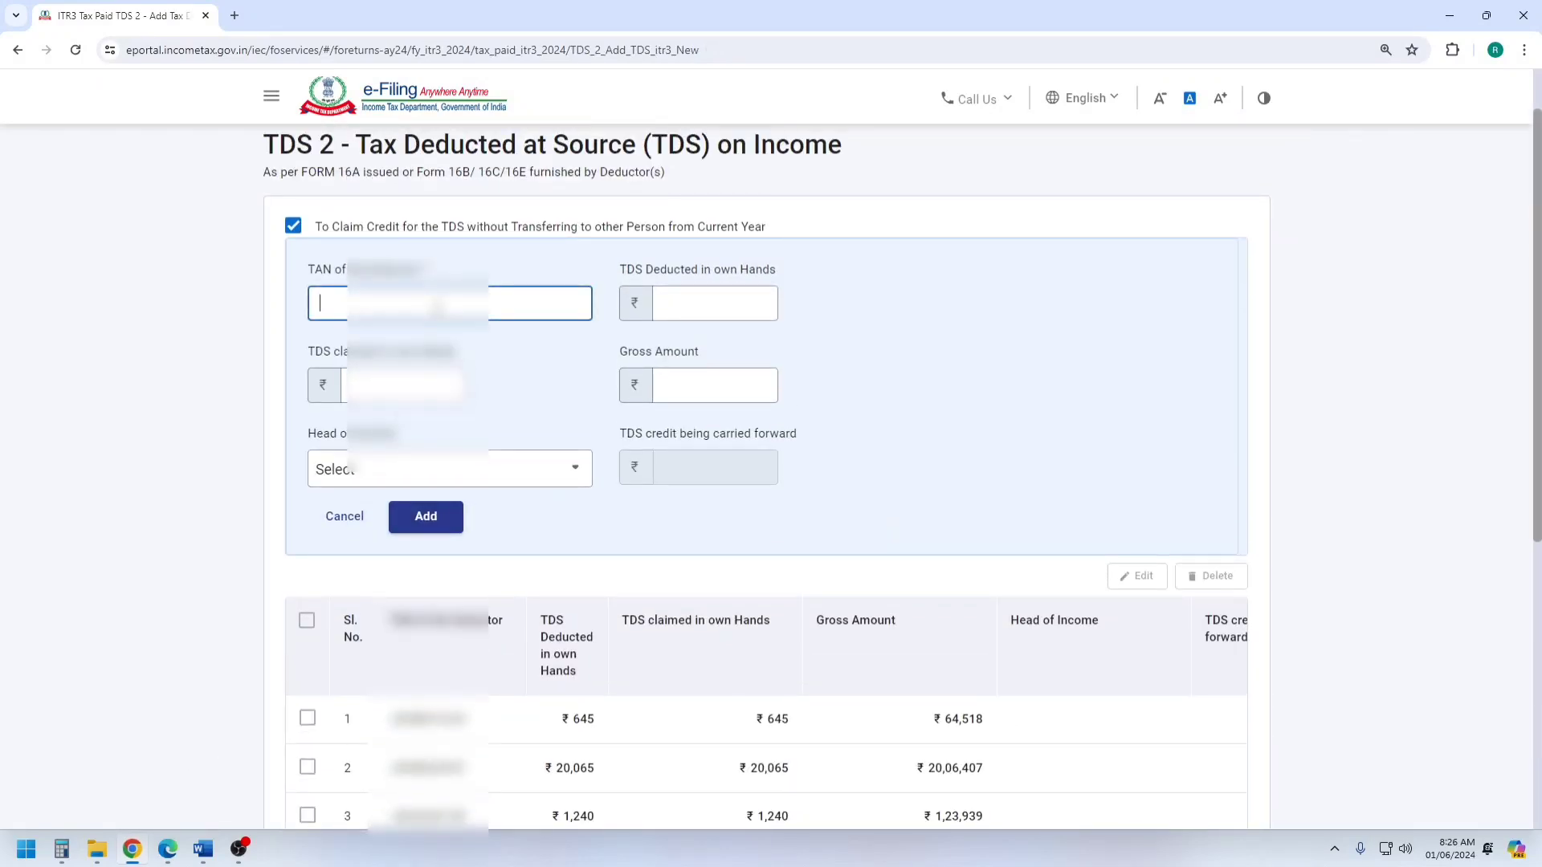
pyautogui.hotkey('ctrl', 'v')
# Recheck the first deductor's TDS amount in Form 26AS for the new TDS 2 entry.
pyautogui.click(732, 301)
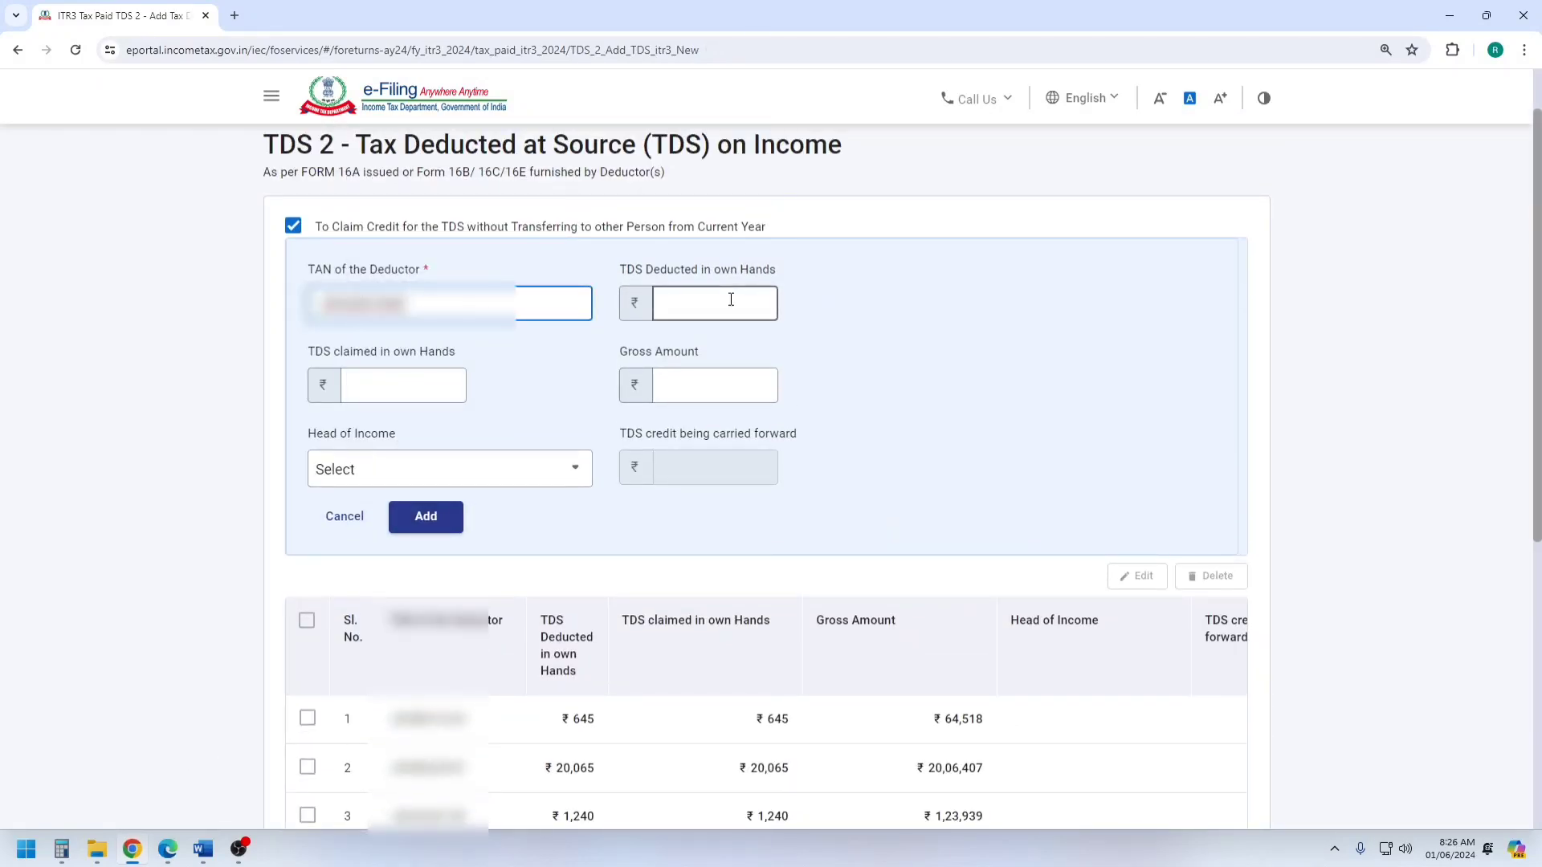
pyautogui.click(409, 392)
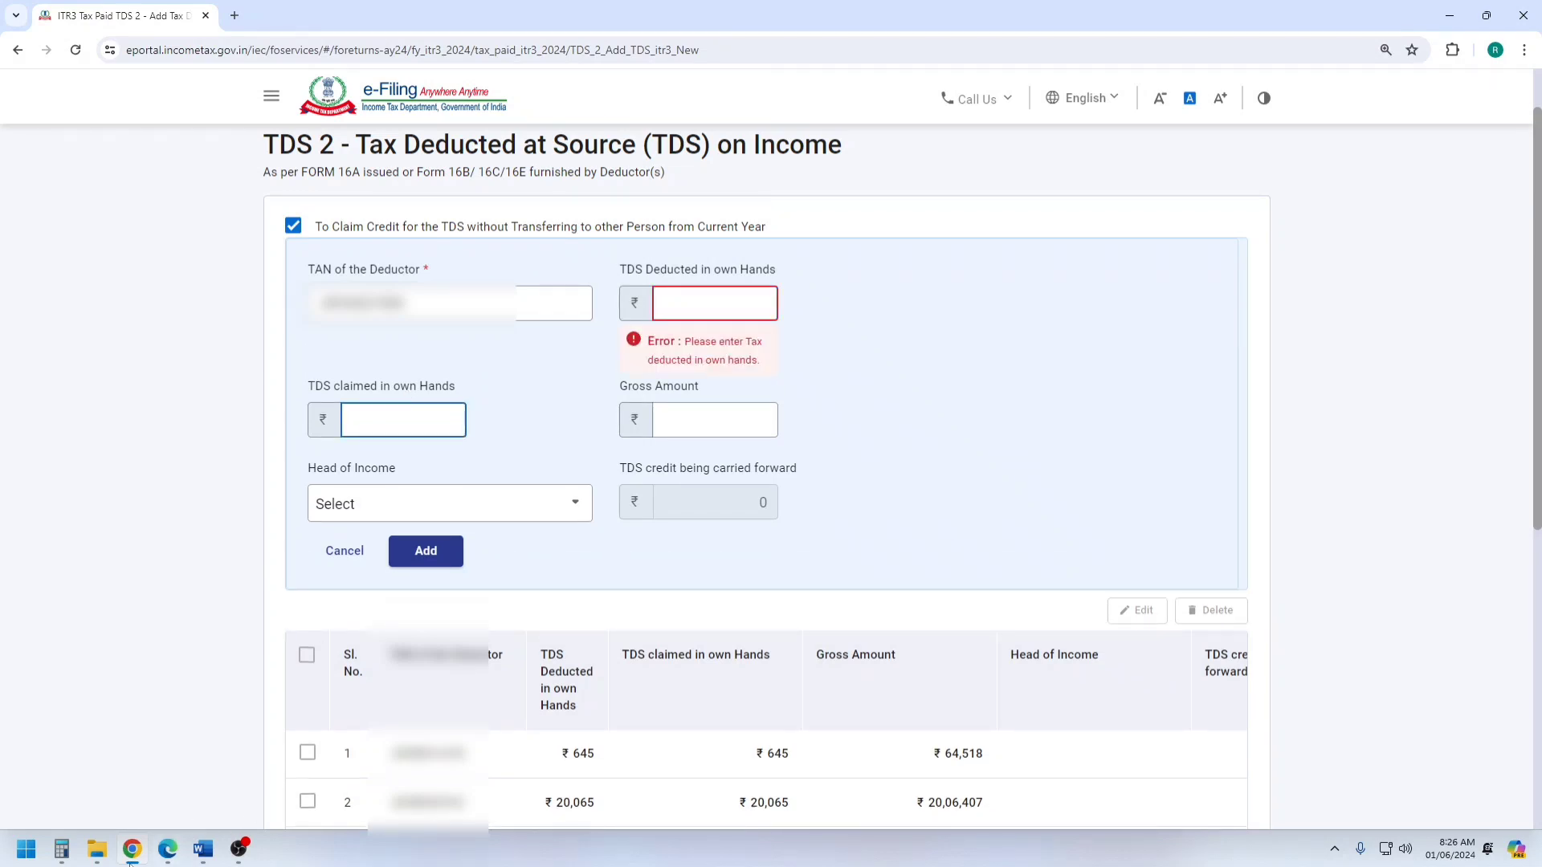
pyautogui.click(167, 851)
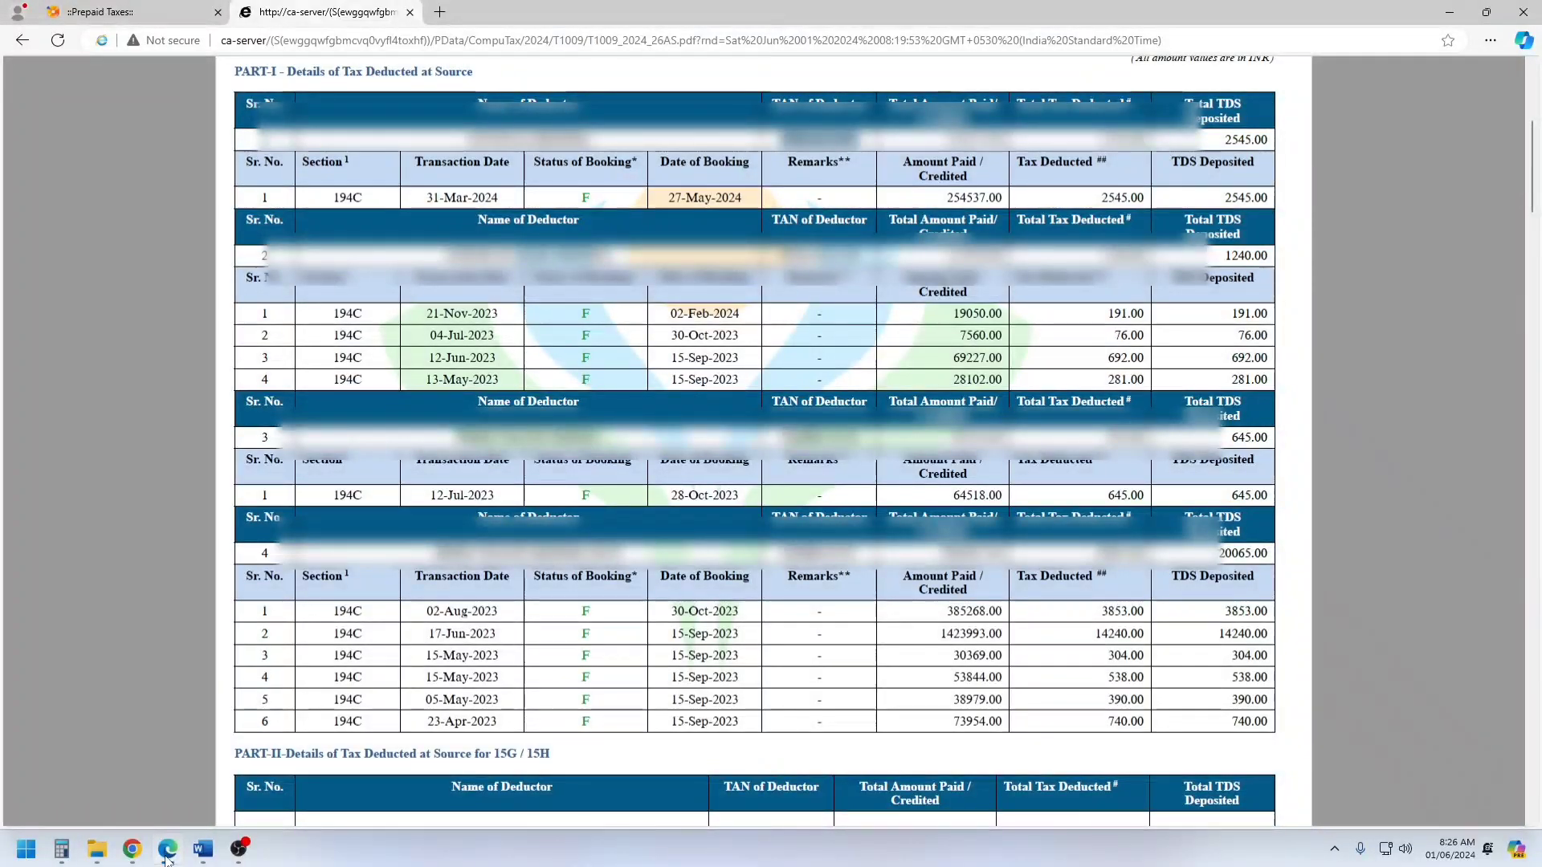
pyautogui.click(167, 856)
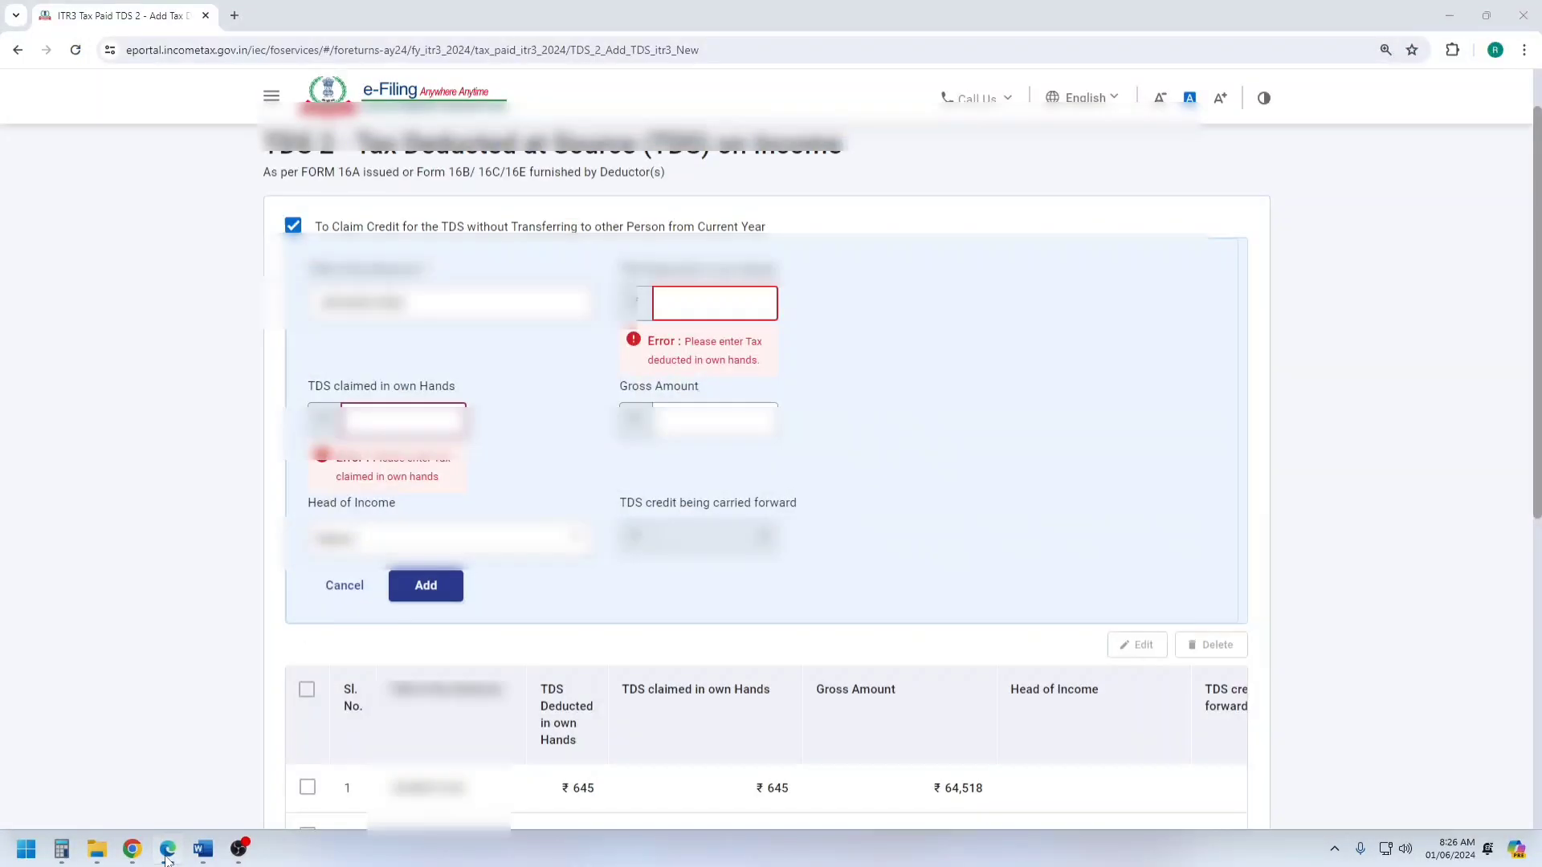
# Enter 2,545 as both the TDS deducted and the TDS claimed in own hands for the new deductor.
pyautogui.click(735, 305)
pyautogui.write('2,545')
pyautogui.press('Tab')
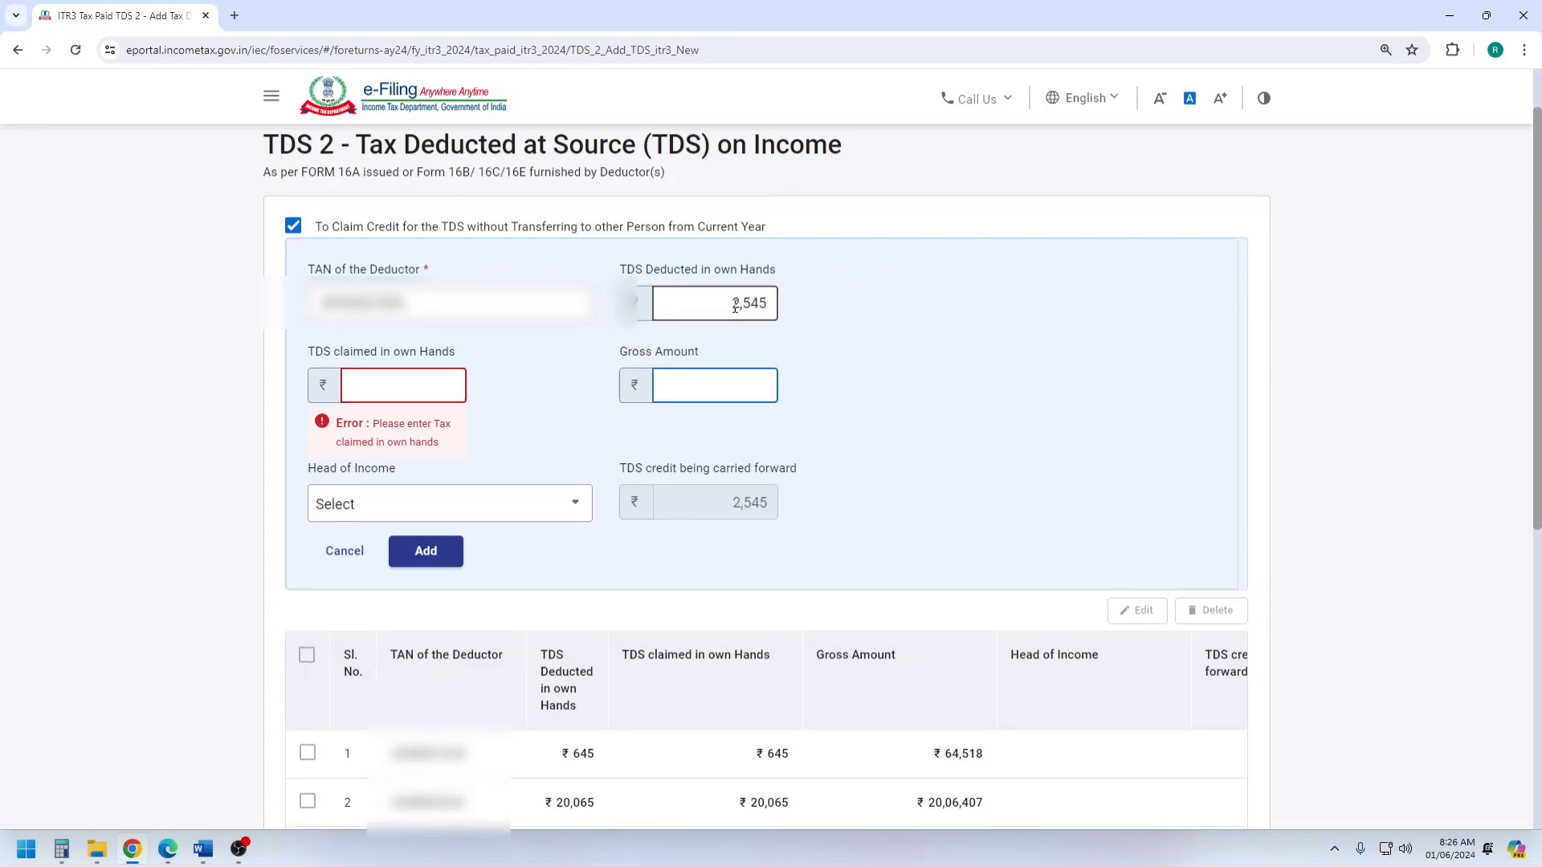
pyautogui.click(412, 393)
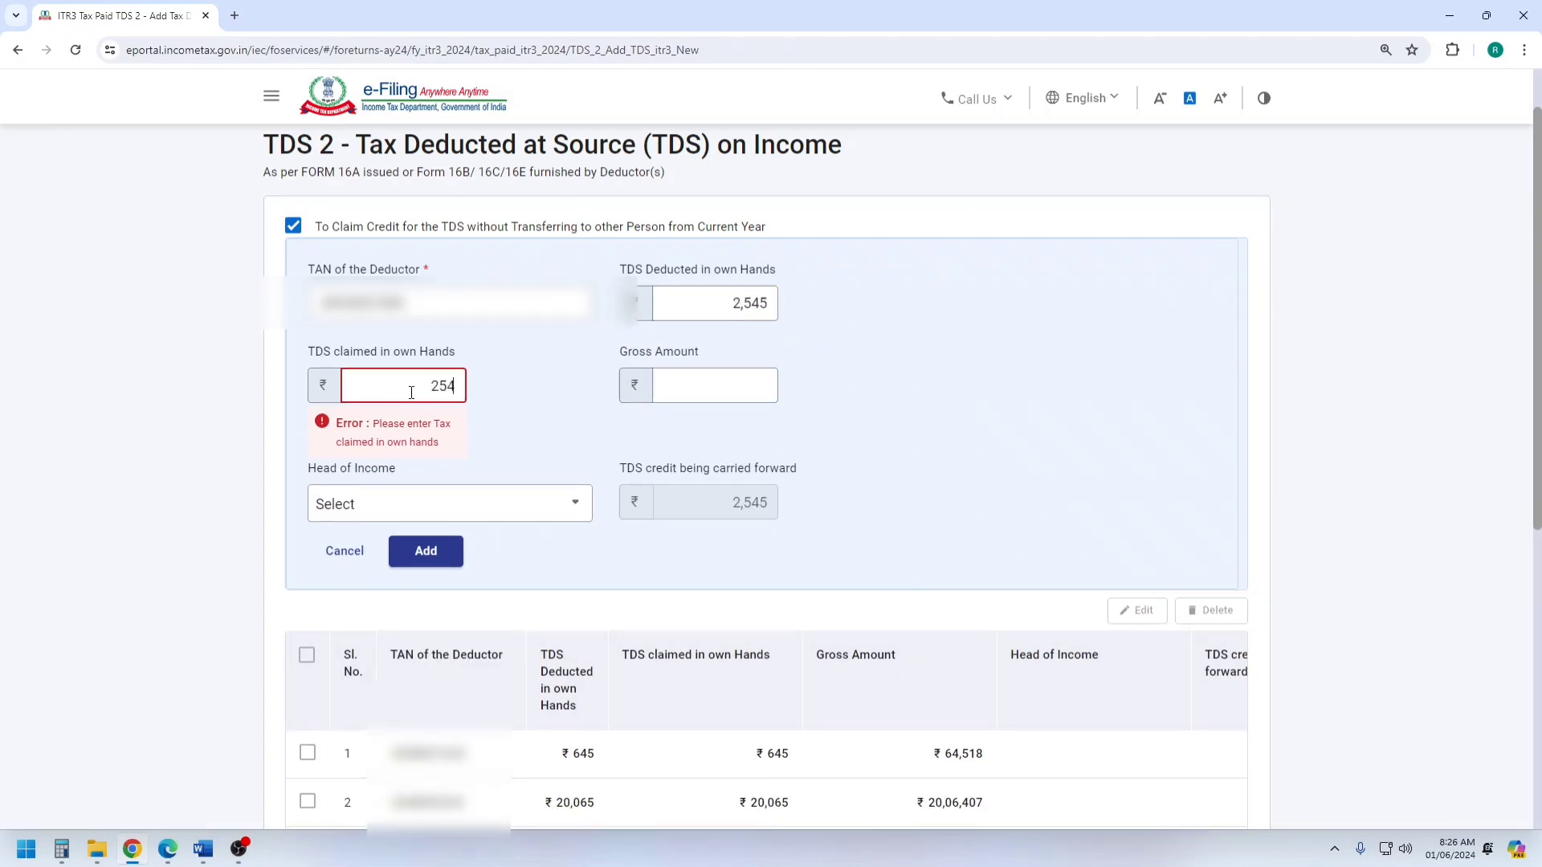
# Check the deductor's gross amount in Form 26AS in Edge and enter 2,54,537 as the Gross Amount in the Chrome form.
pyautogui.click(705, 375)
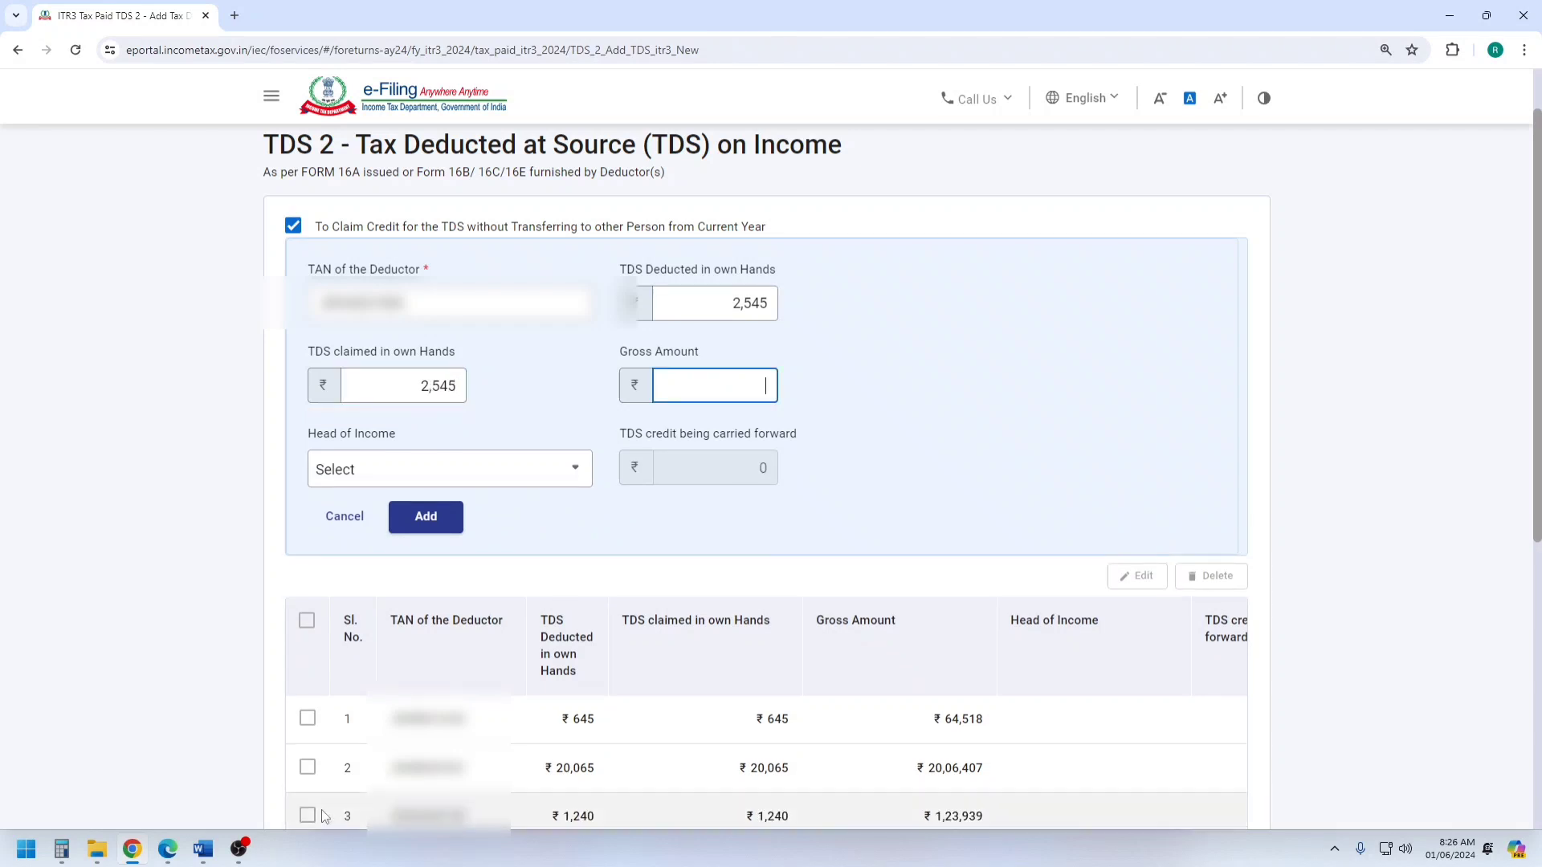
pyautogui.click(167, 856)
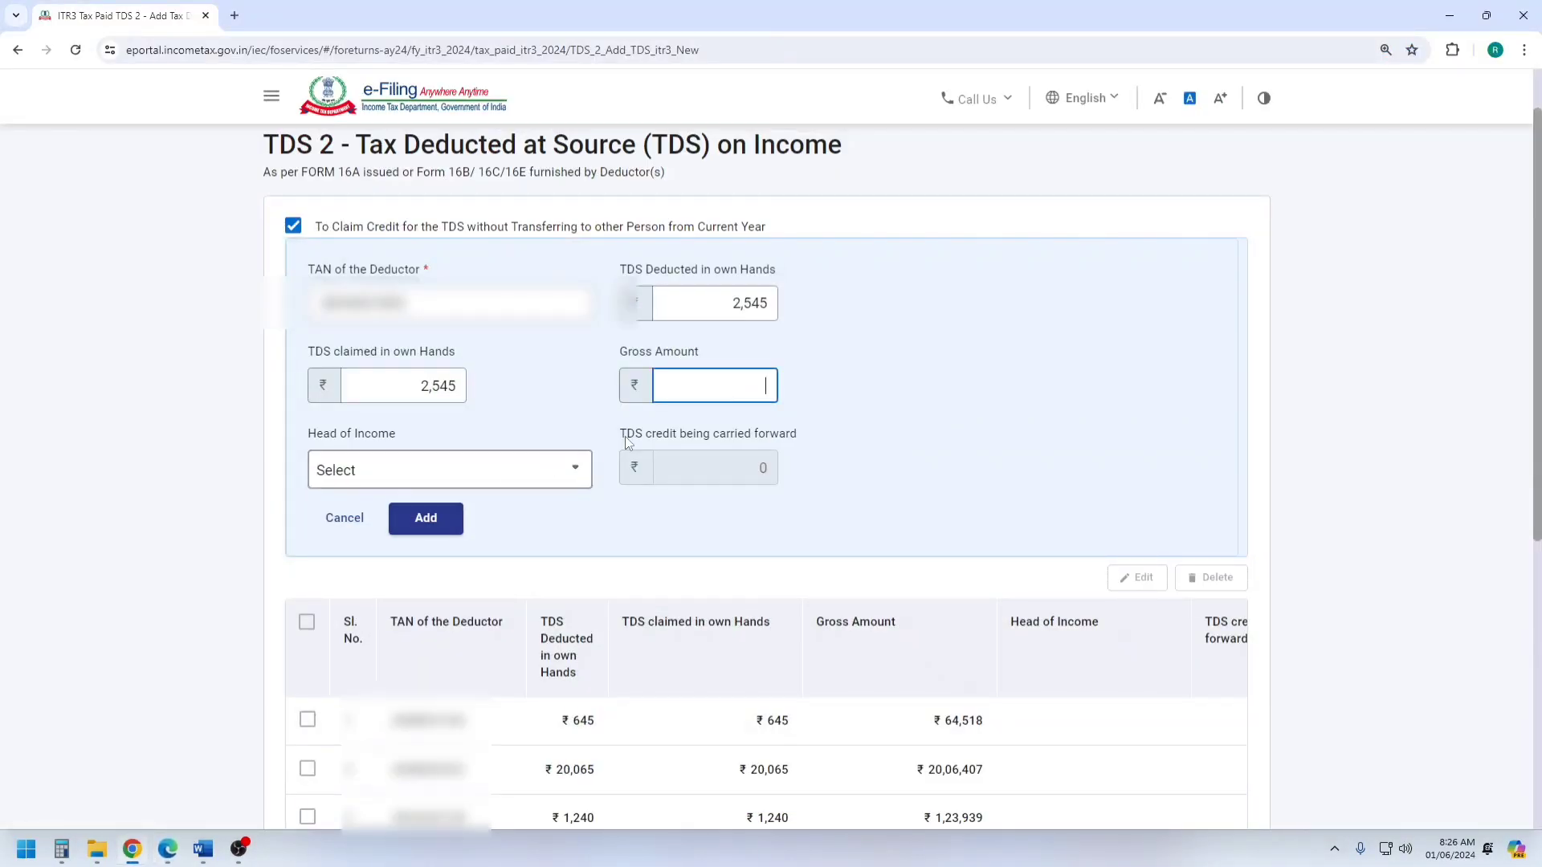
pyautogui.write('4537')
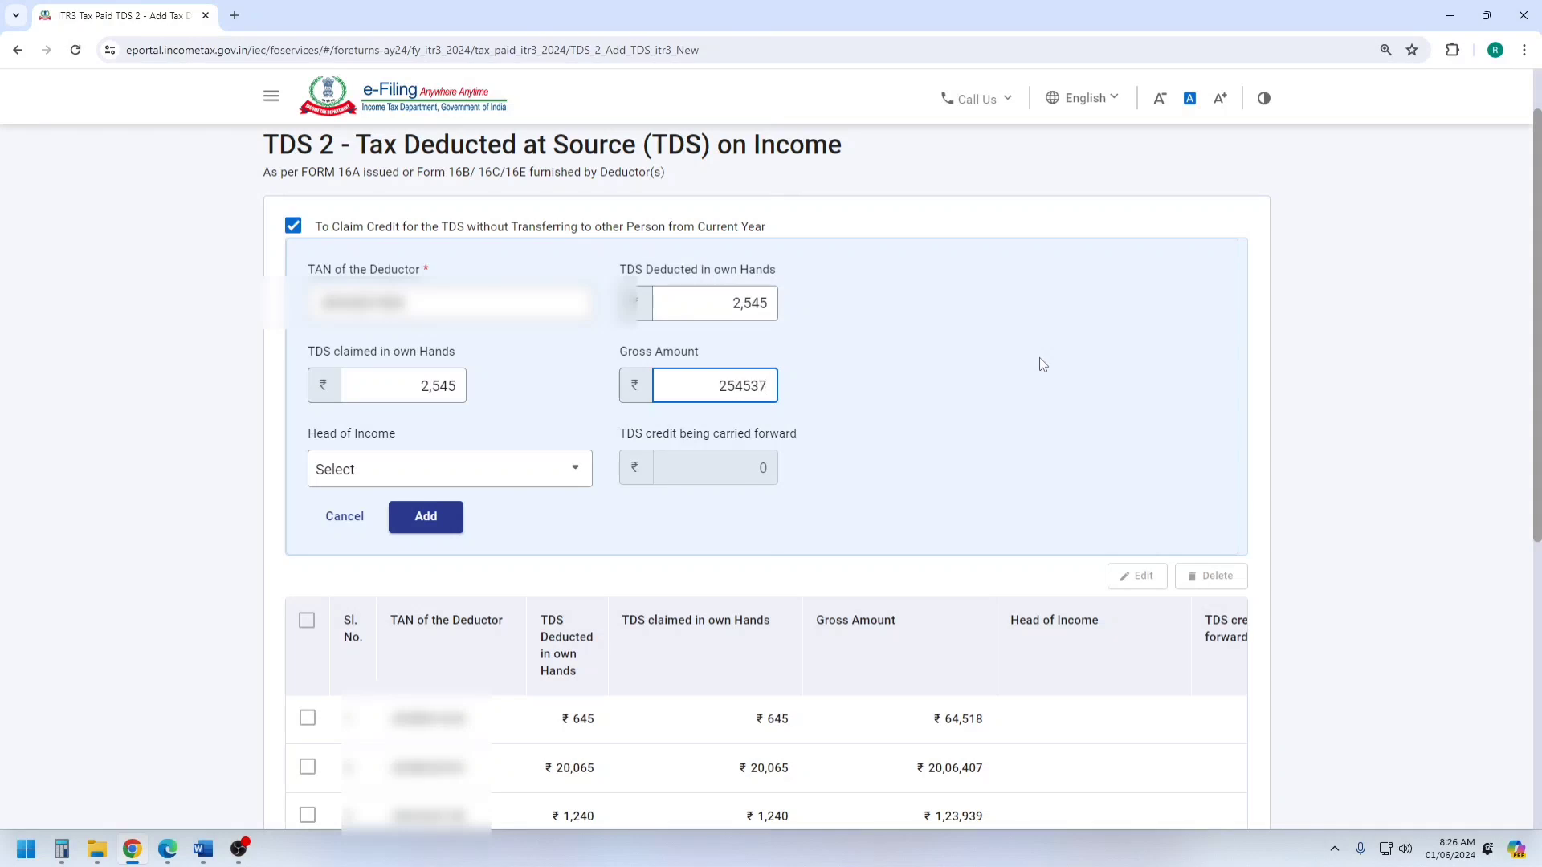
# Set the head of income to Income from Business and Profession, add the deductor entry and save the TDS 2 details.
pyautogui.click(522, 480)
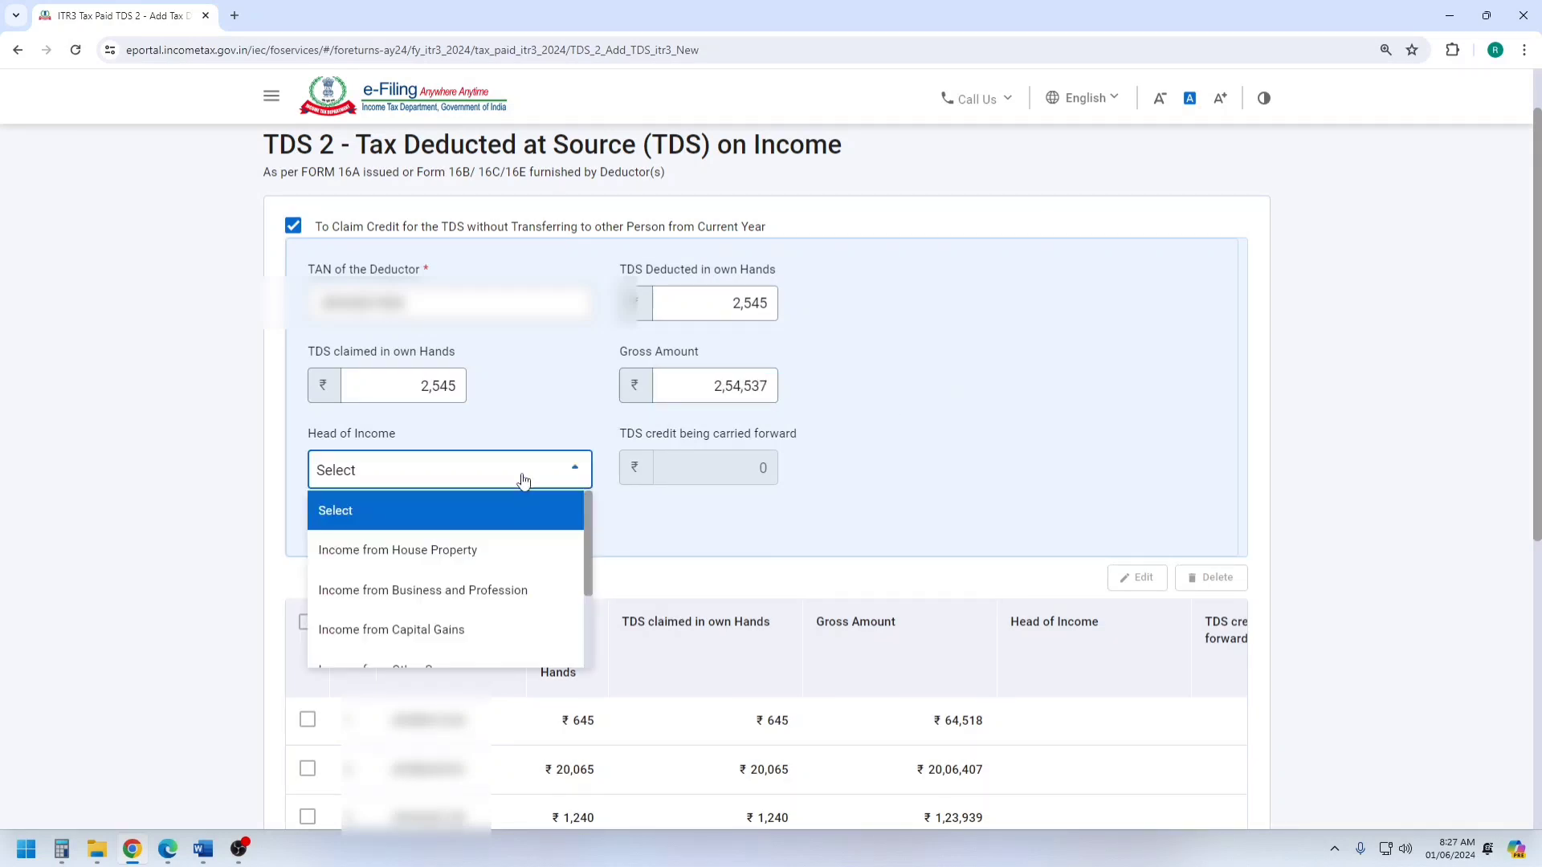
pyautogui.click(486, 598)
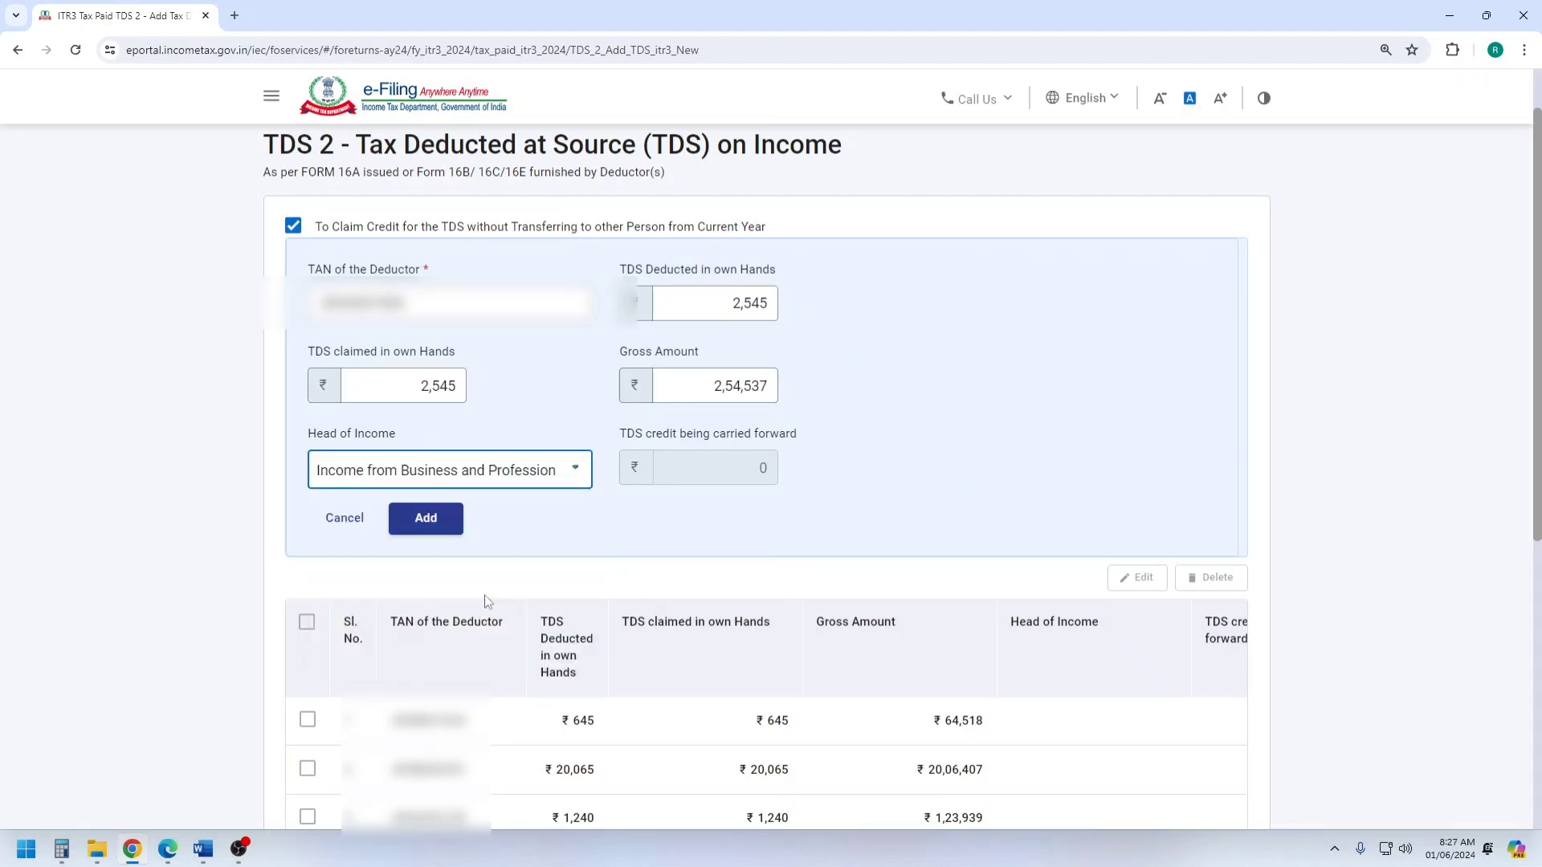
pyautogui.click(426, 517)
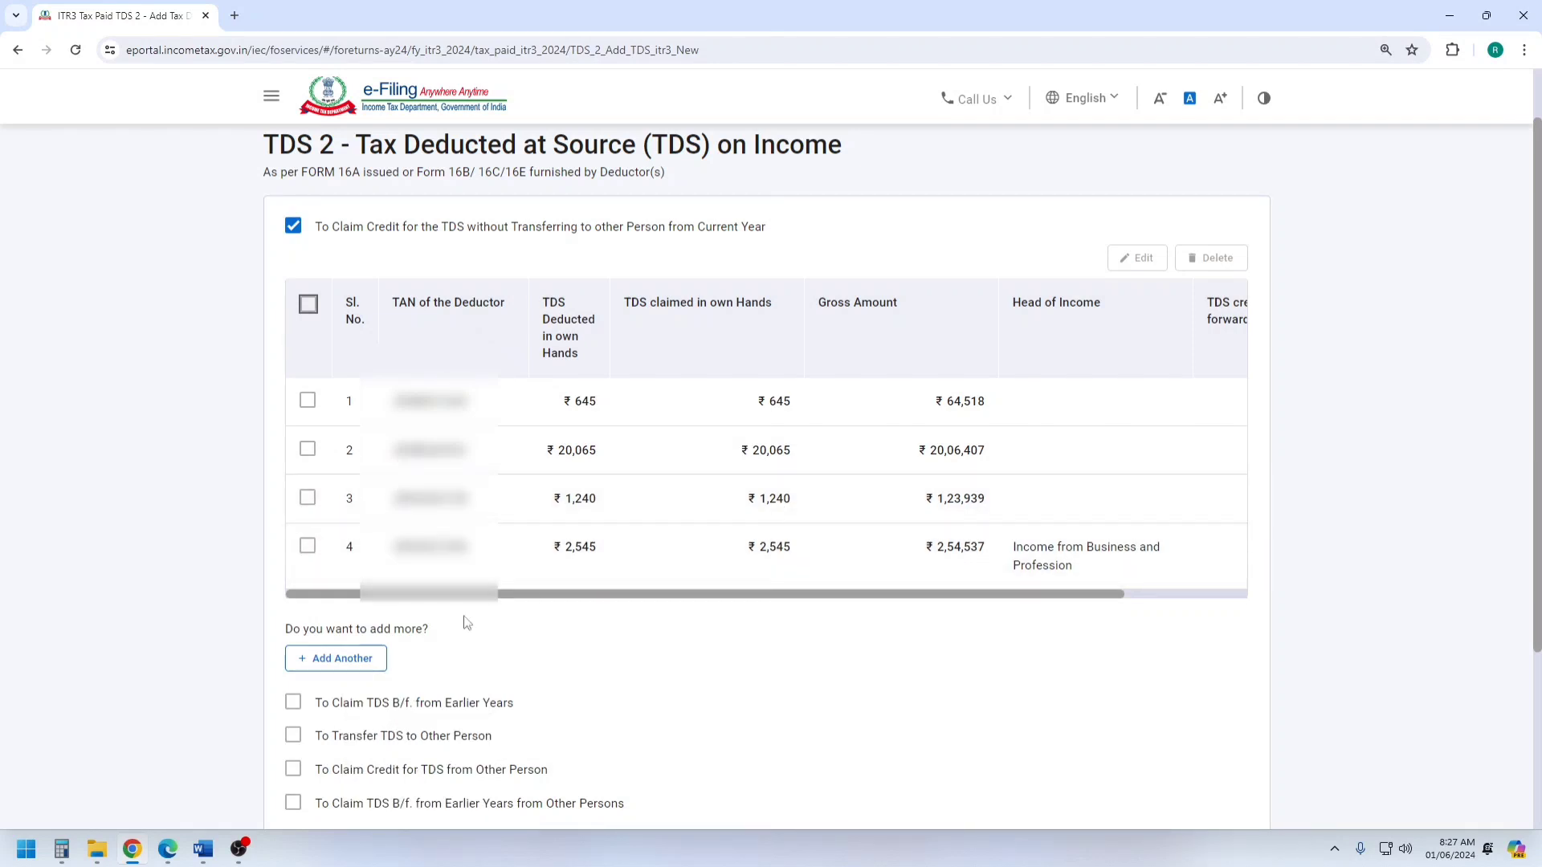
pyautogui.scroll(-3, 1120, 377)
pyautogui.click(1227, 624)
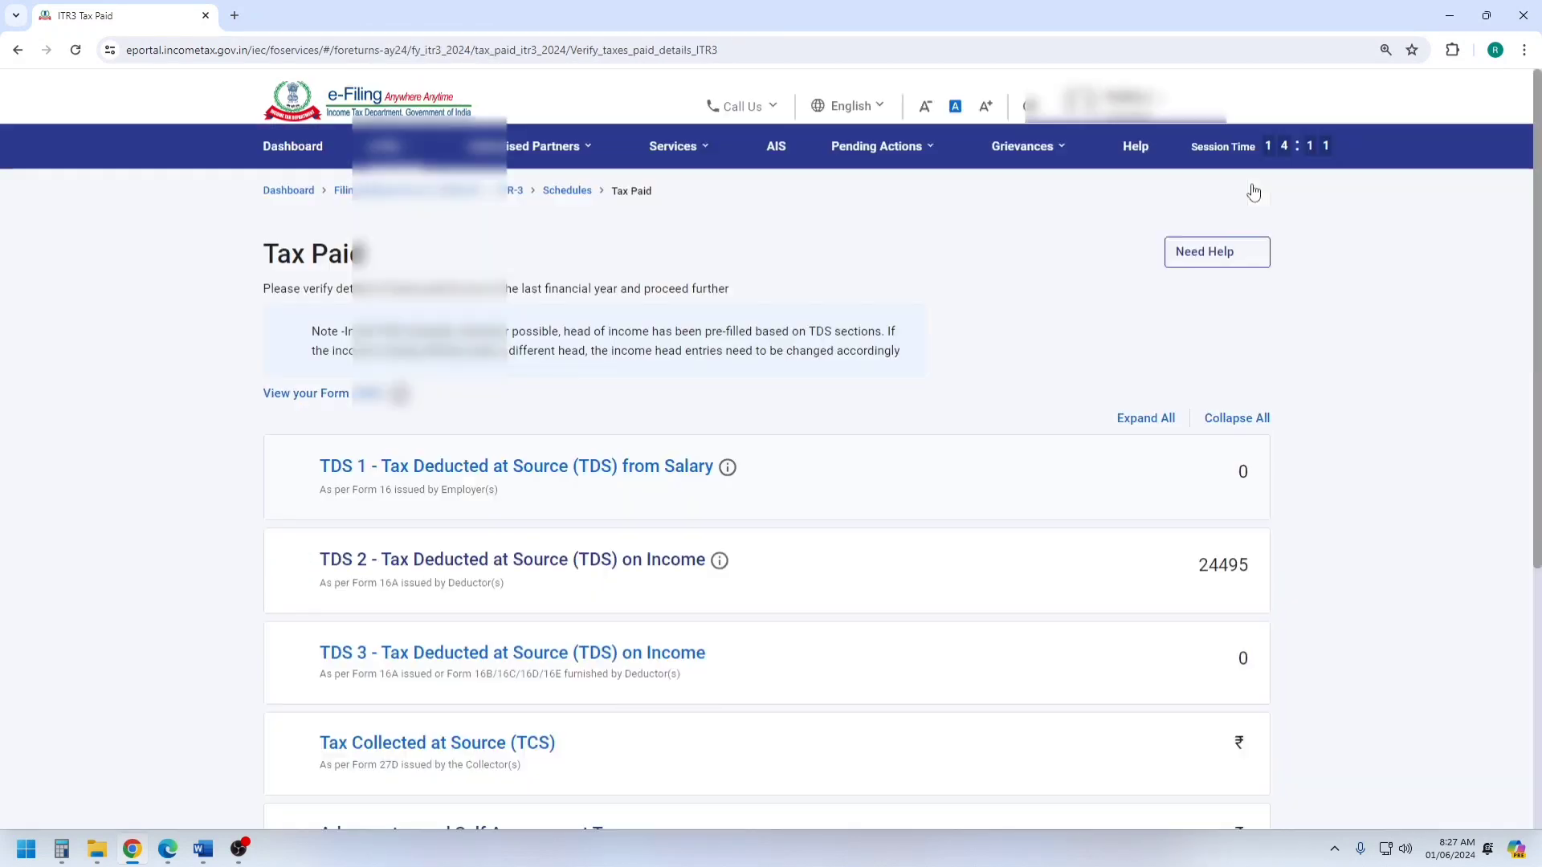
# Switch to the Word balance sheet and compare its TDS asset amount with the TDS 2 total in the Tax Paid schedule.
pyautogui.scroll(-3, 1071, 473)
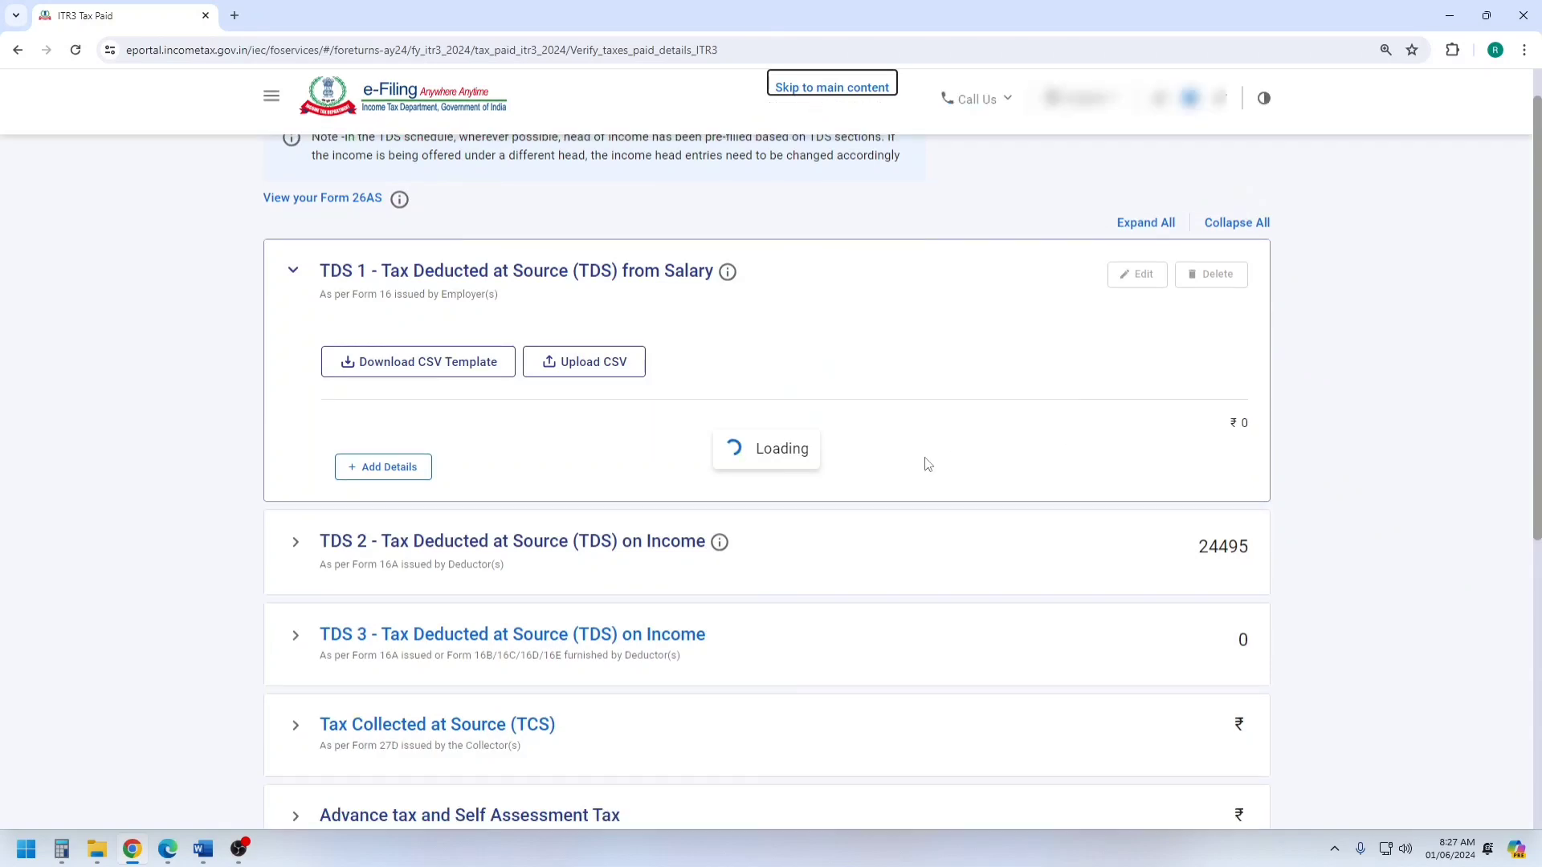
pyautogui.click(202, 854)
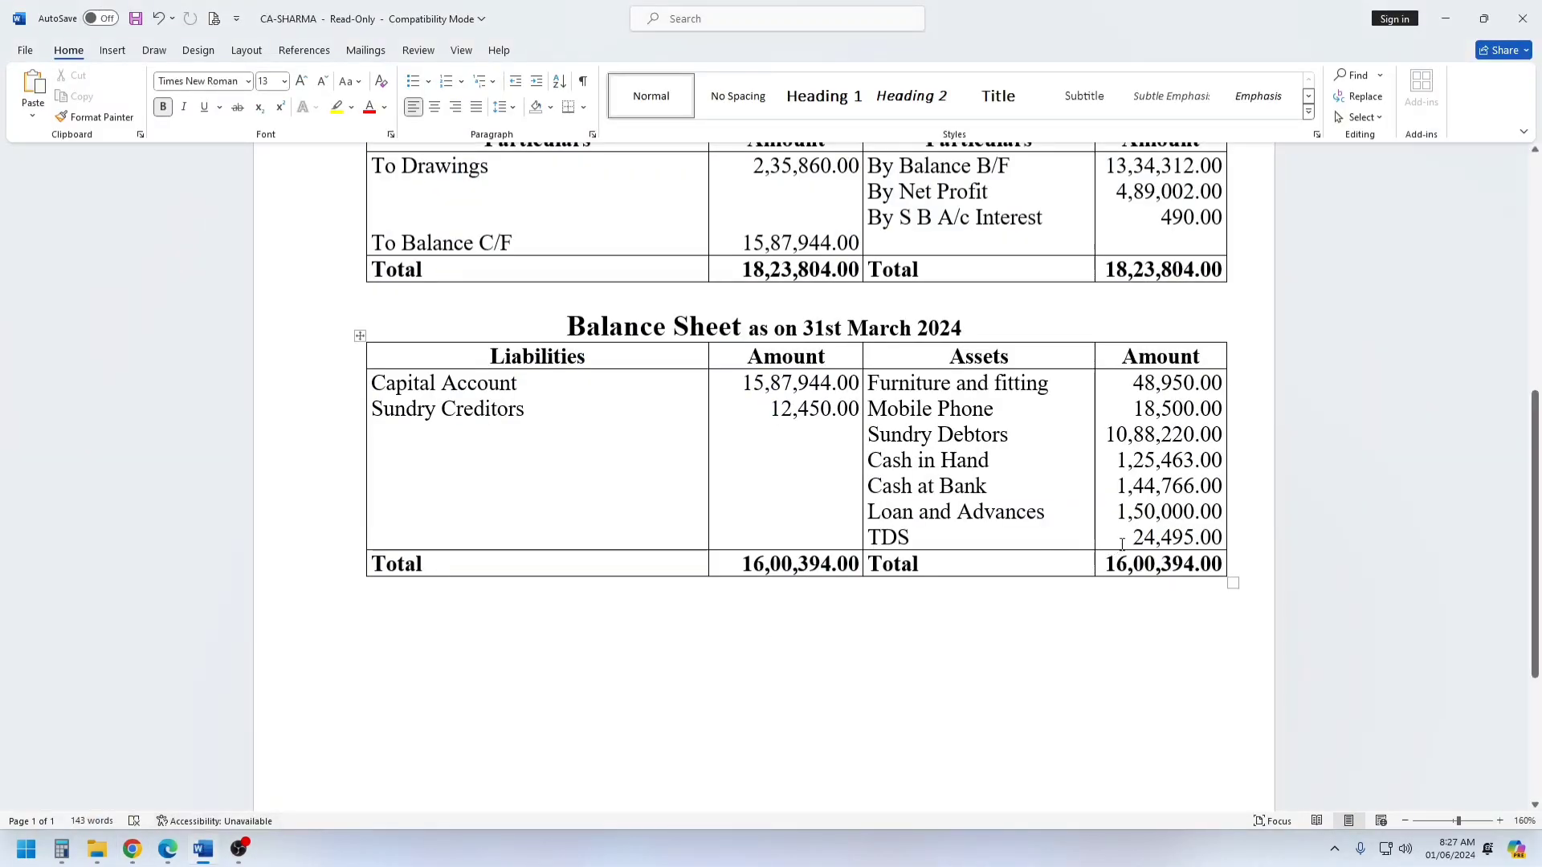
pyautogui.moveTo(1124, 537); pyautogui.dragTo(1218, 538)
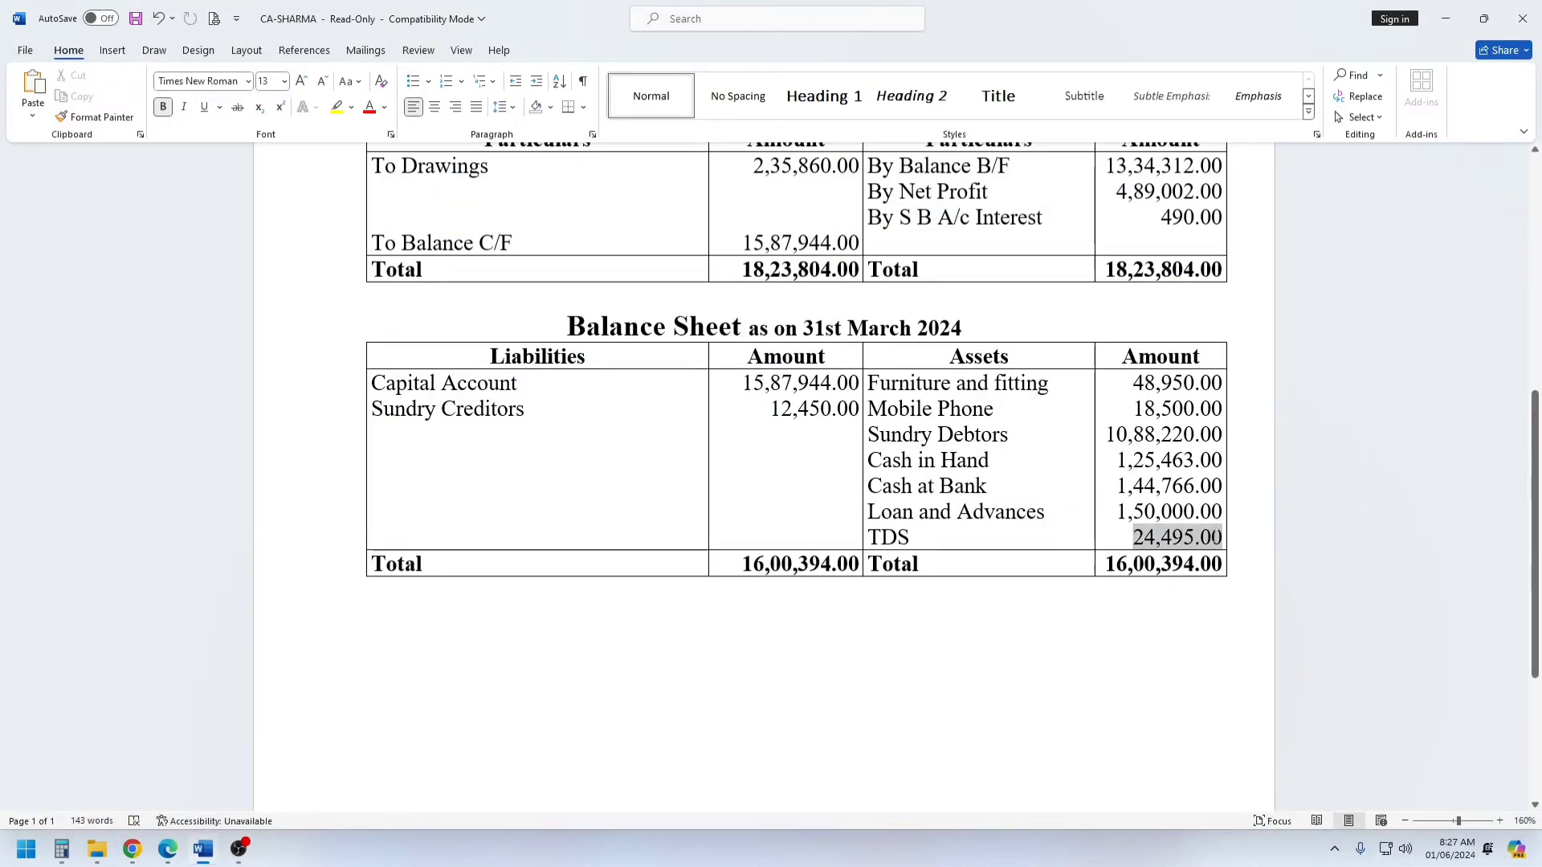
pyautogui.click(1006, 596)
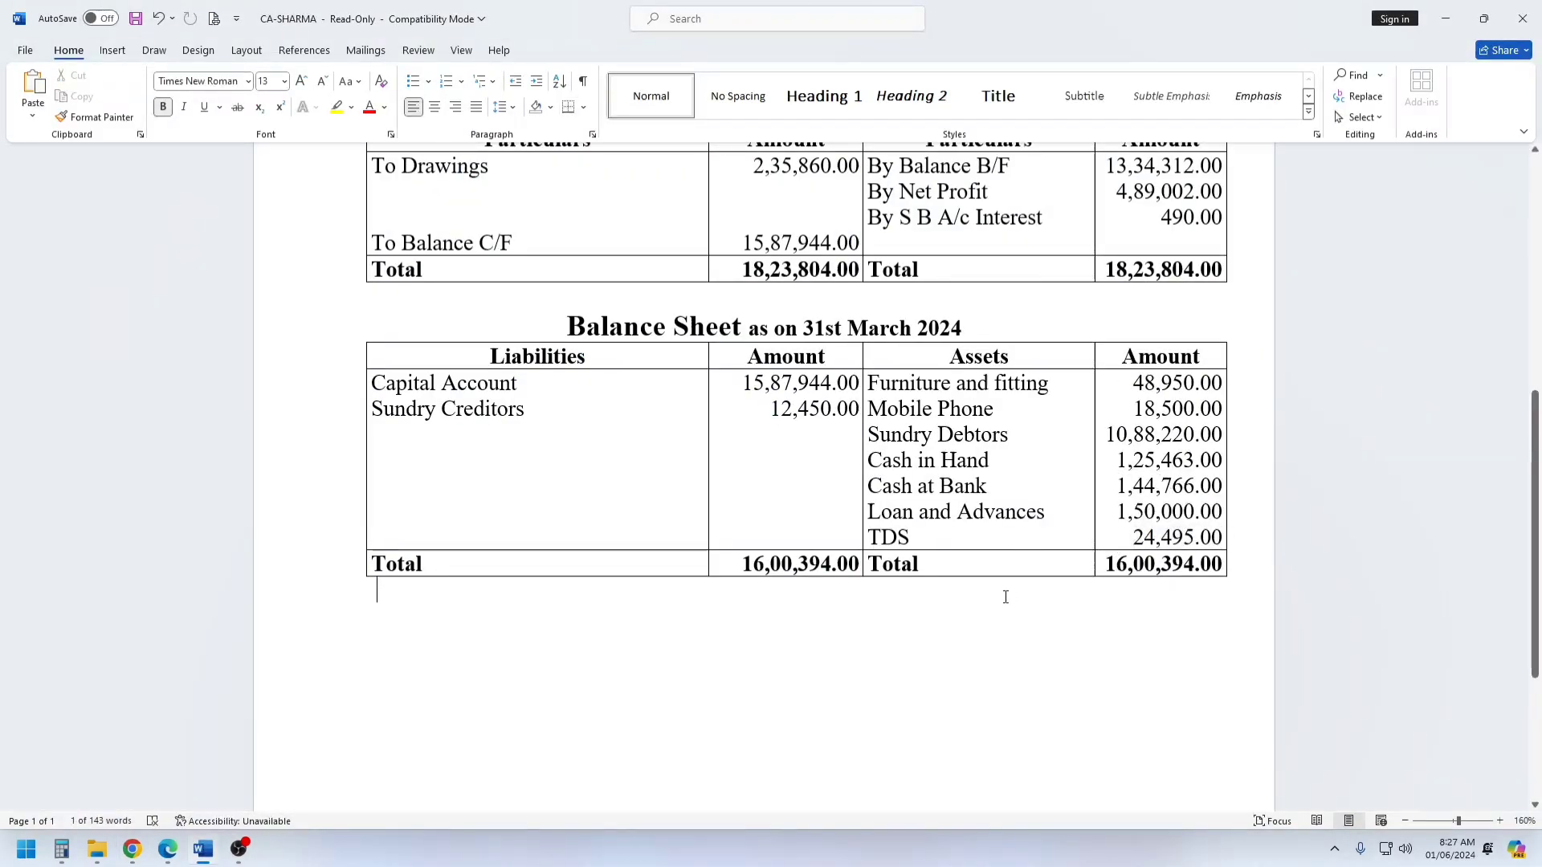
# Return to the e-Filing portal in Chrome, check the total taxes paid and confirm the Tax Paid schedule.
pyautogui.click(131, 849)
pyautogui.scroll(-3, 1141, 482)
pyautogui.scroll(-4, 1141, 483)
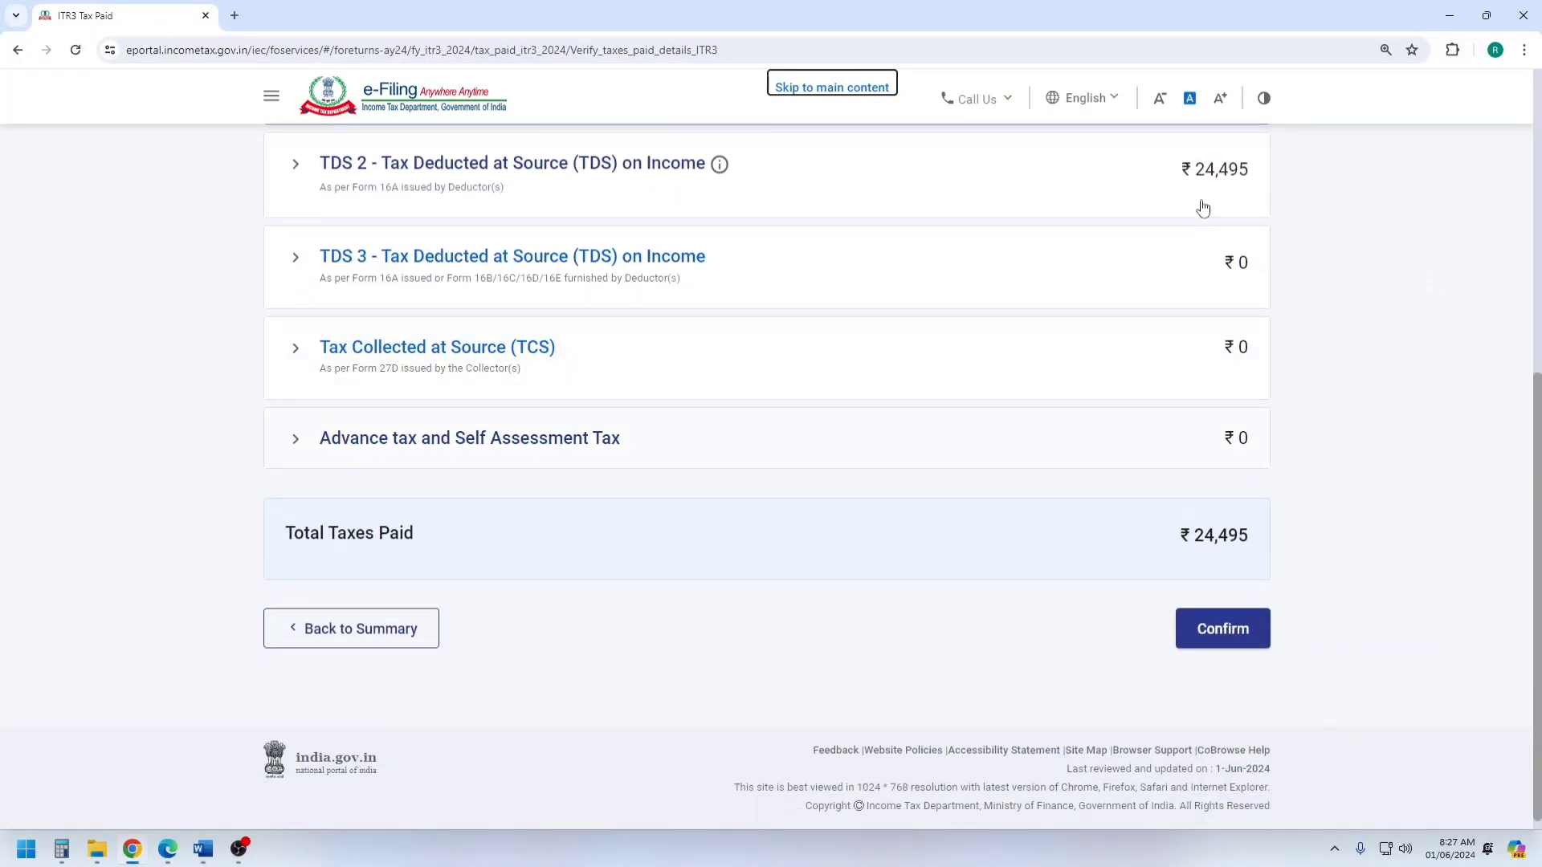
pyautogui.click(1202, 208)
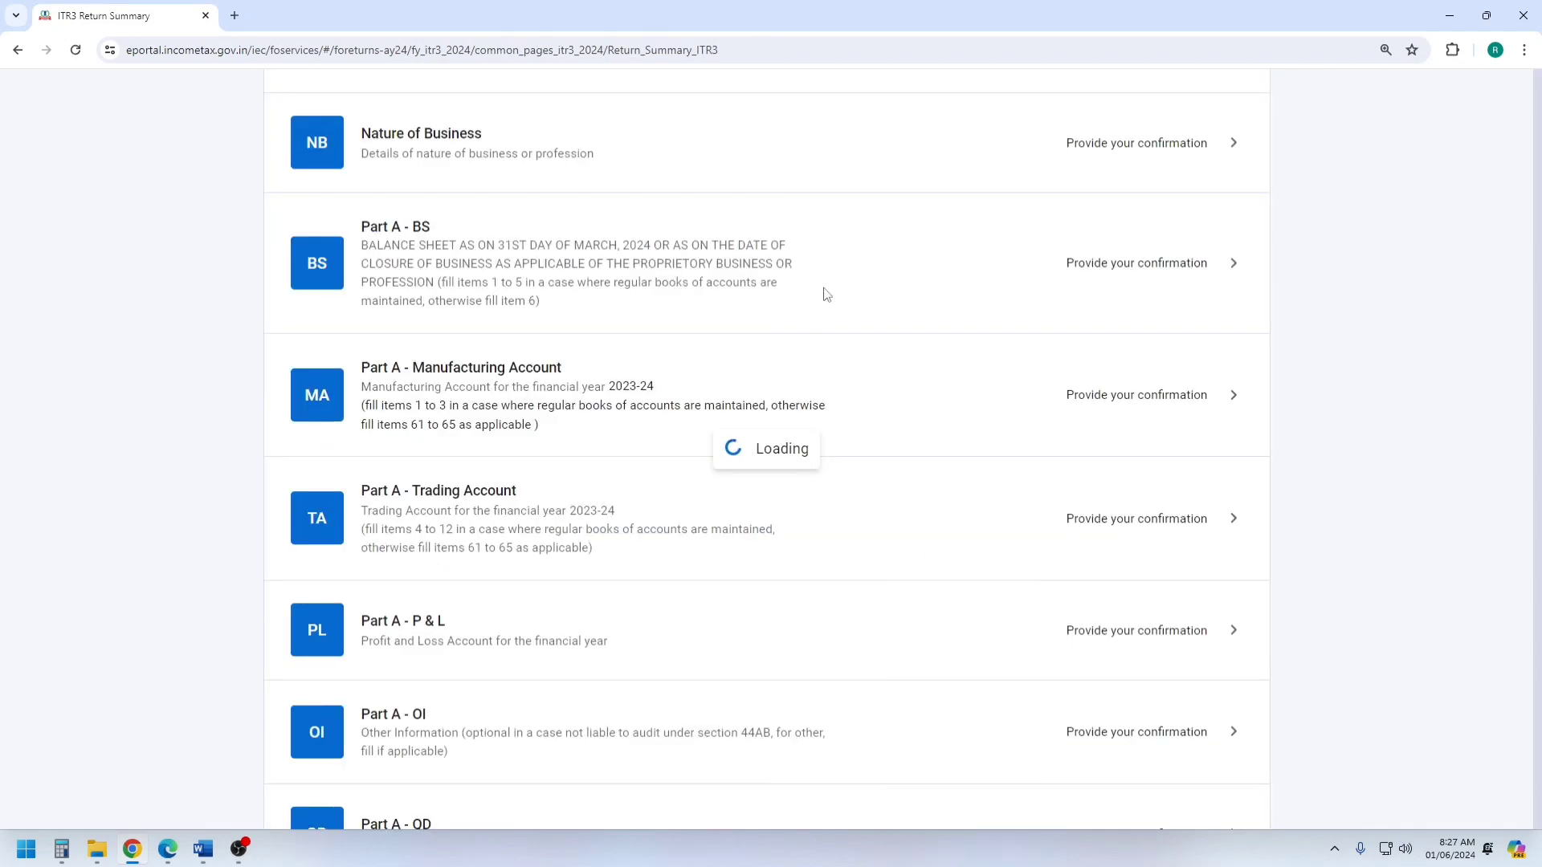
# Open Part B - TTI, review the taxes paid and refund, and proceed to preview the return.
pyautogui.scroll(-10, 803, 353)
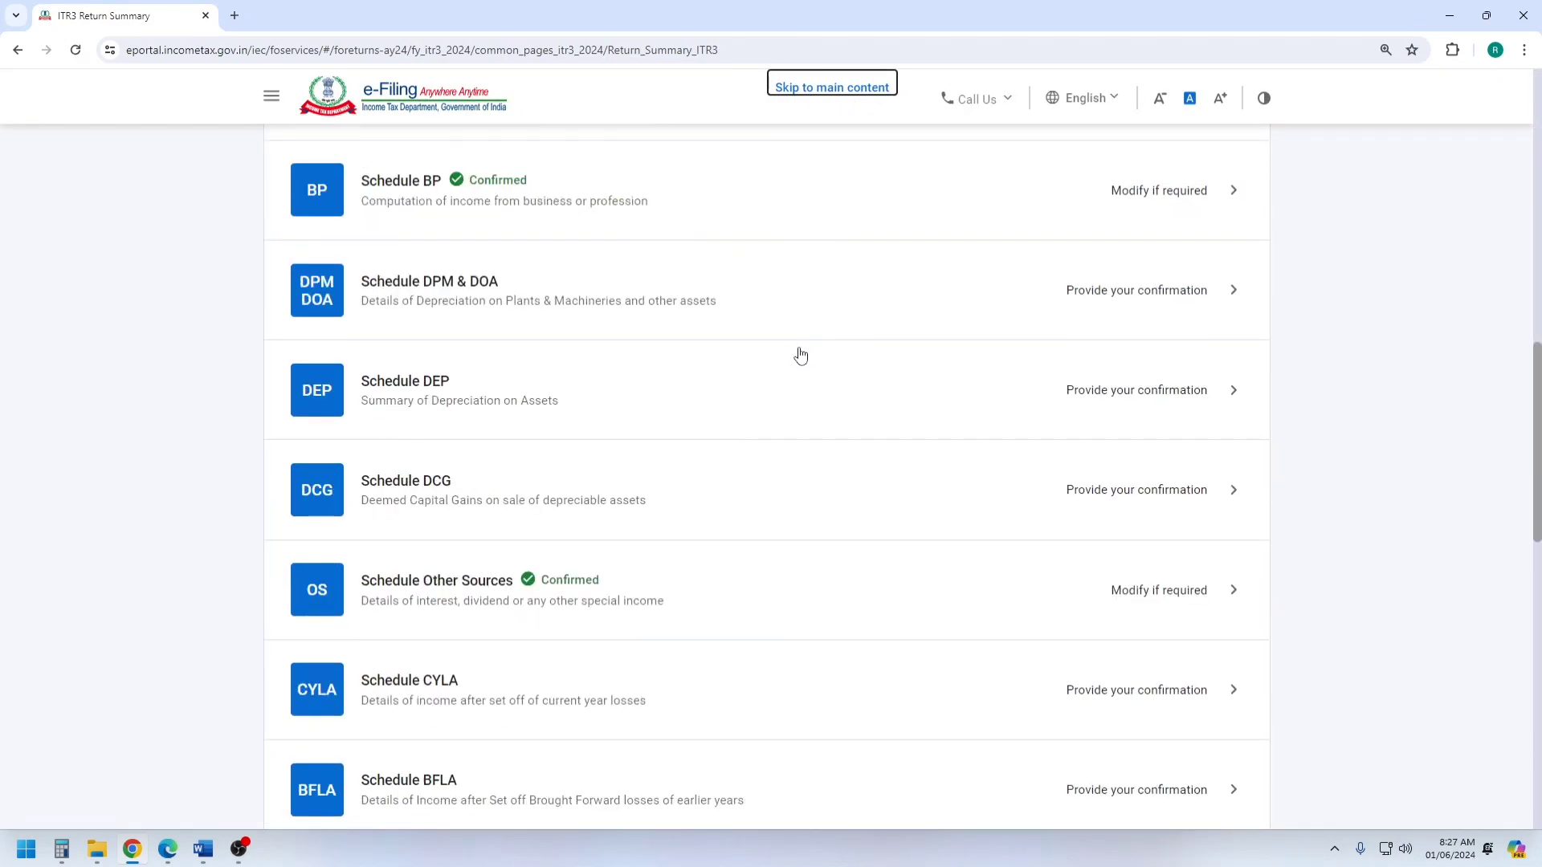
pyautogui.scroll(-12, 801, 355)
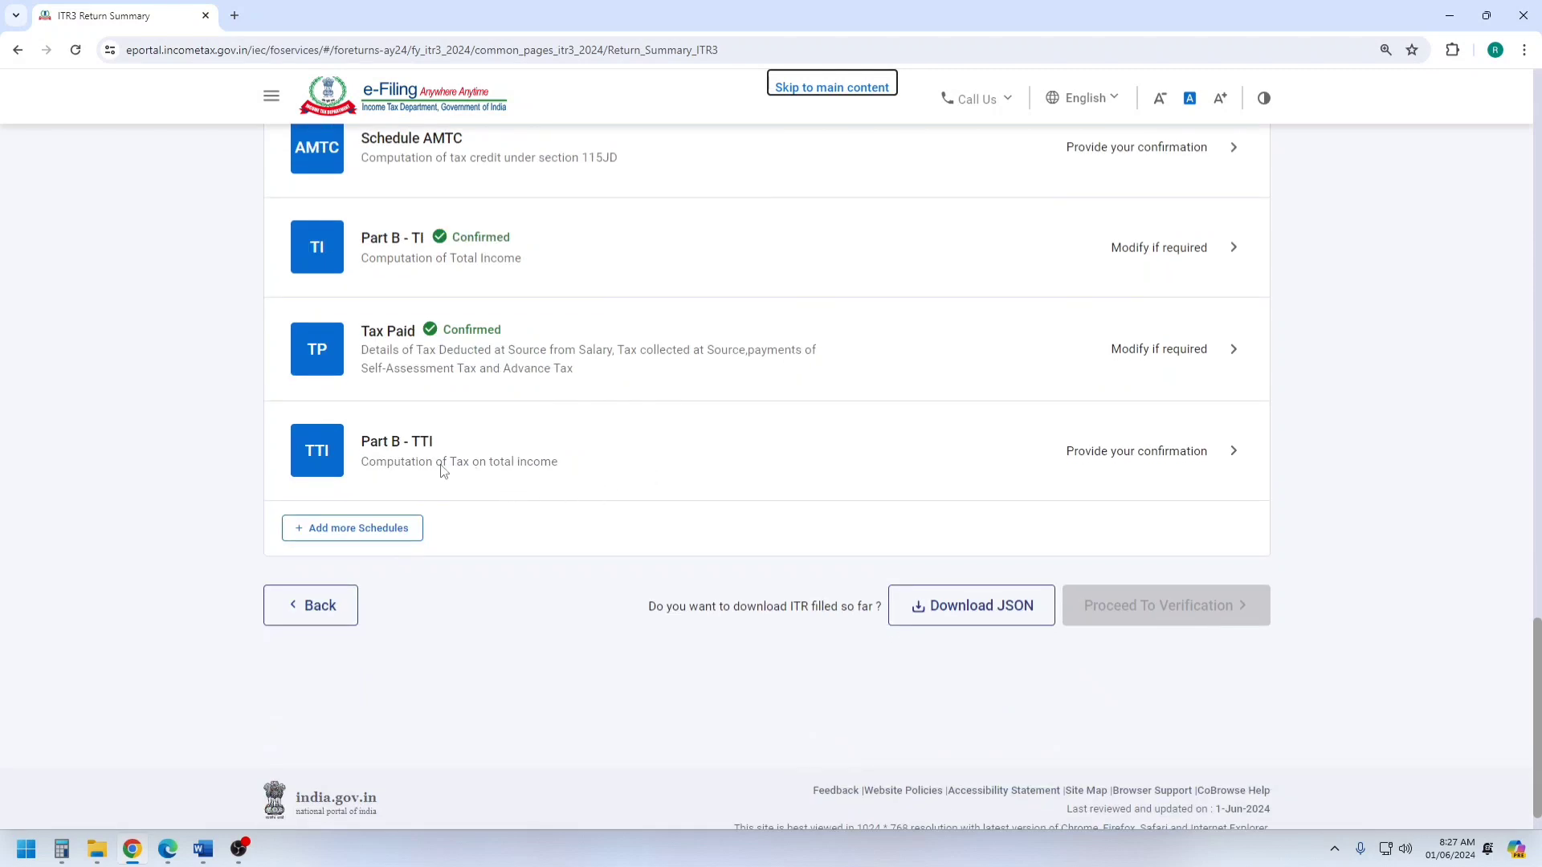
pyautogui.click(441, 465)
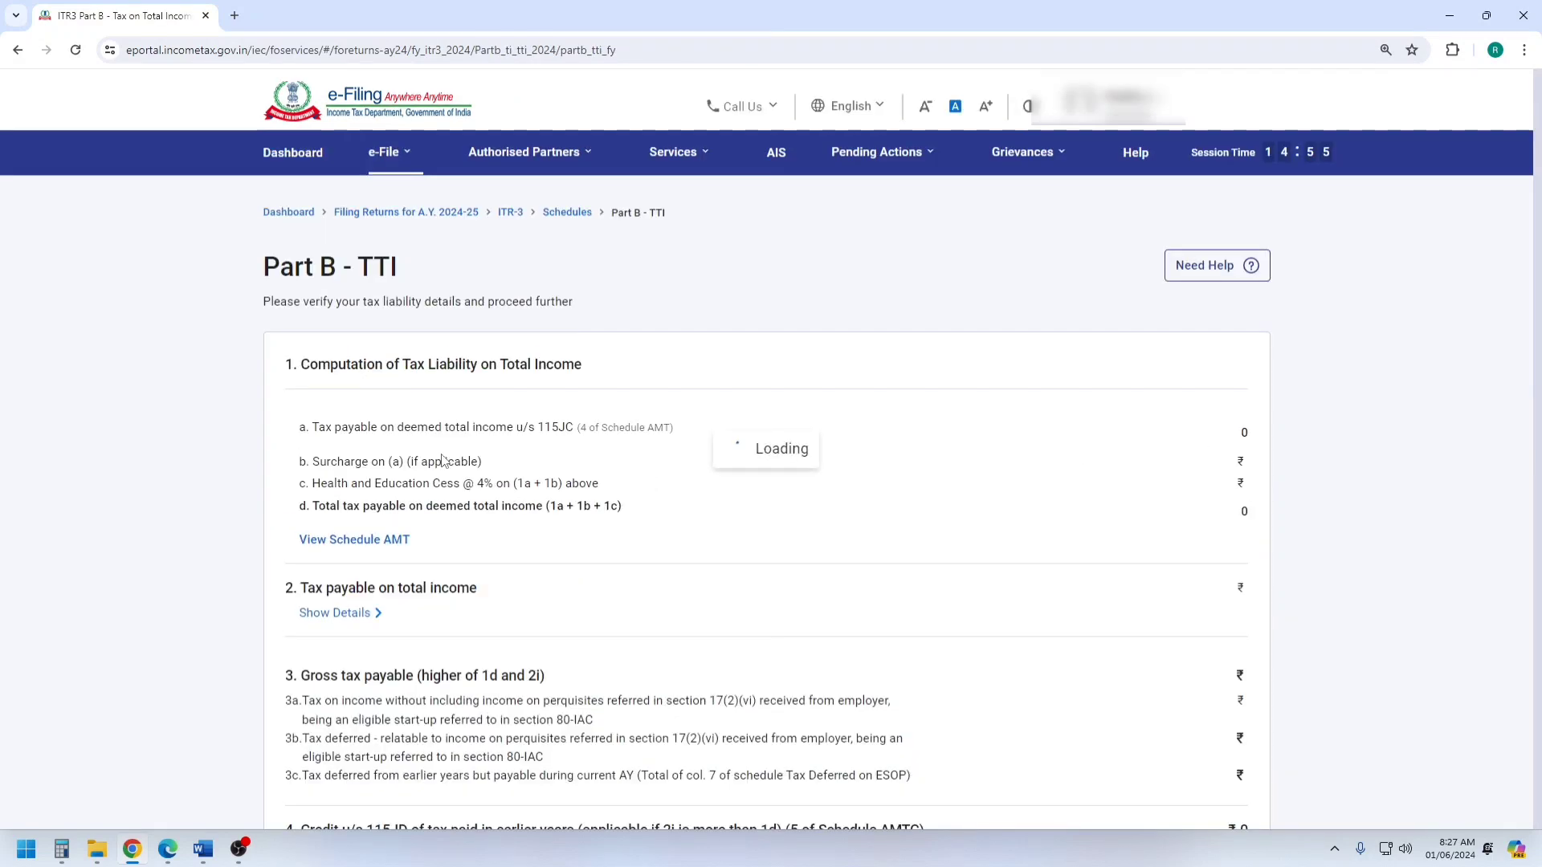
pyautogui.scroll(-15, 1062, 538)
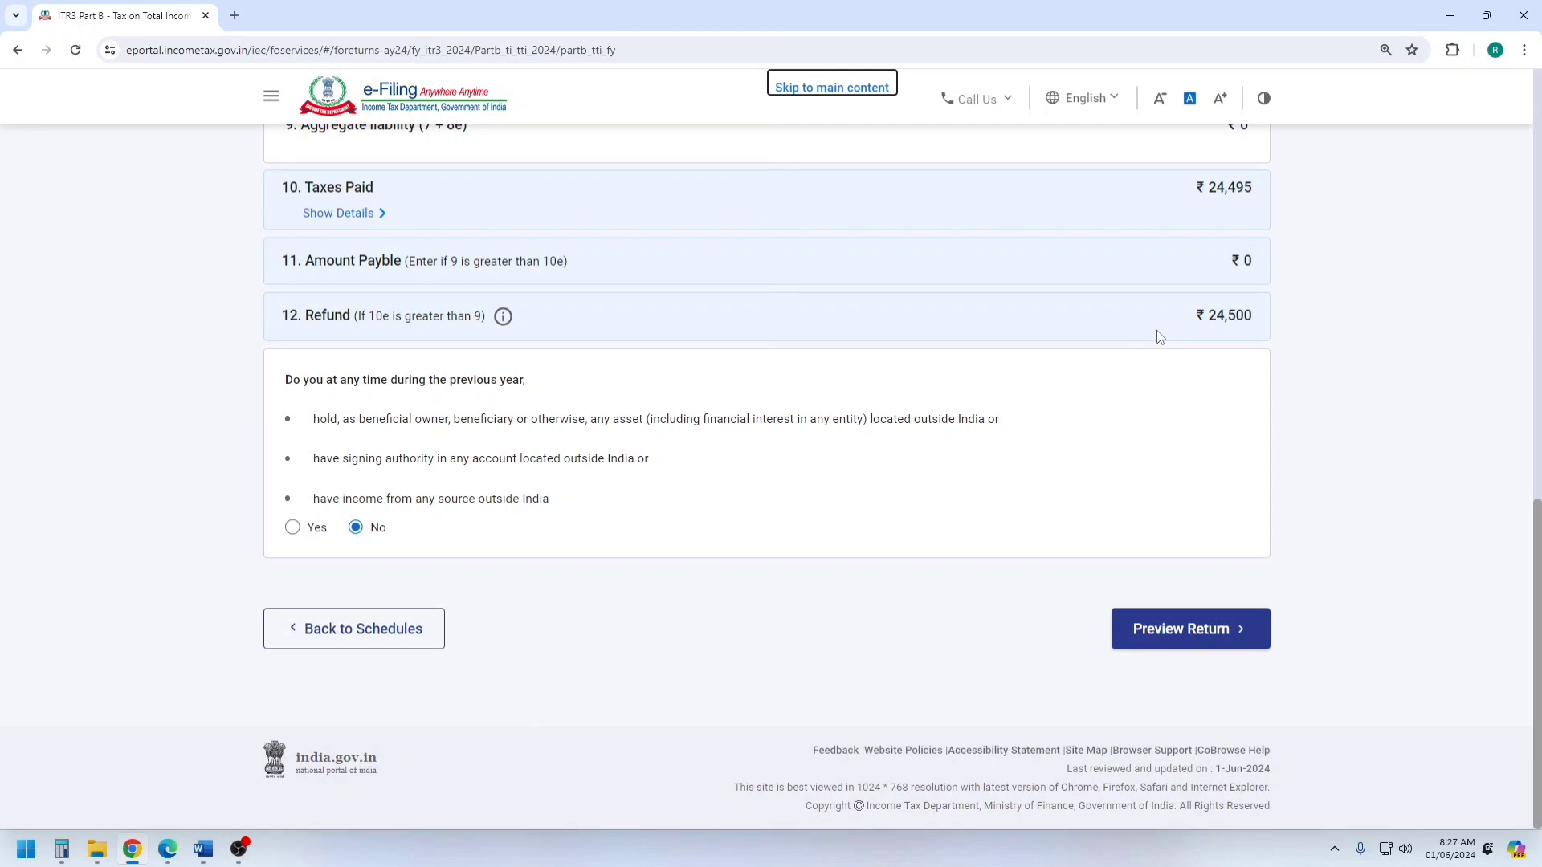
pyautogui.click(1179, 632)
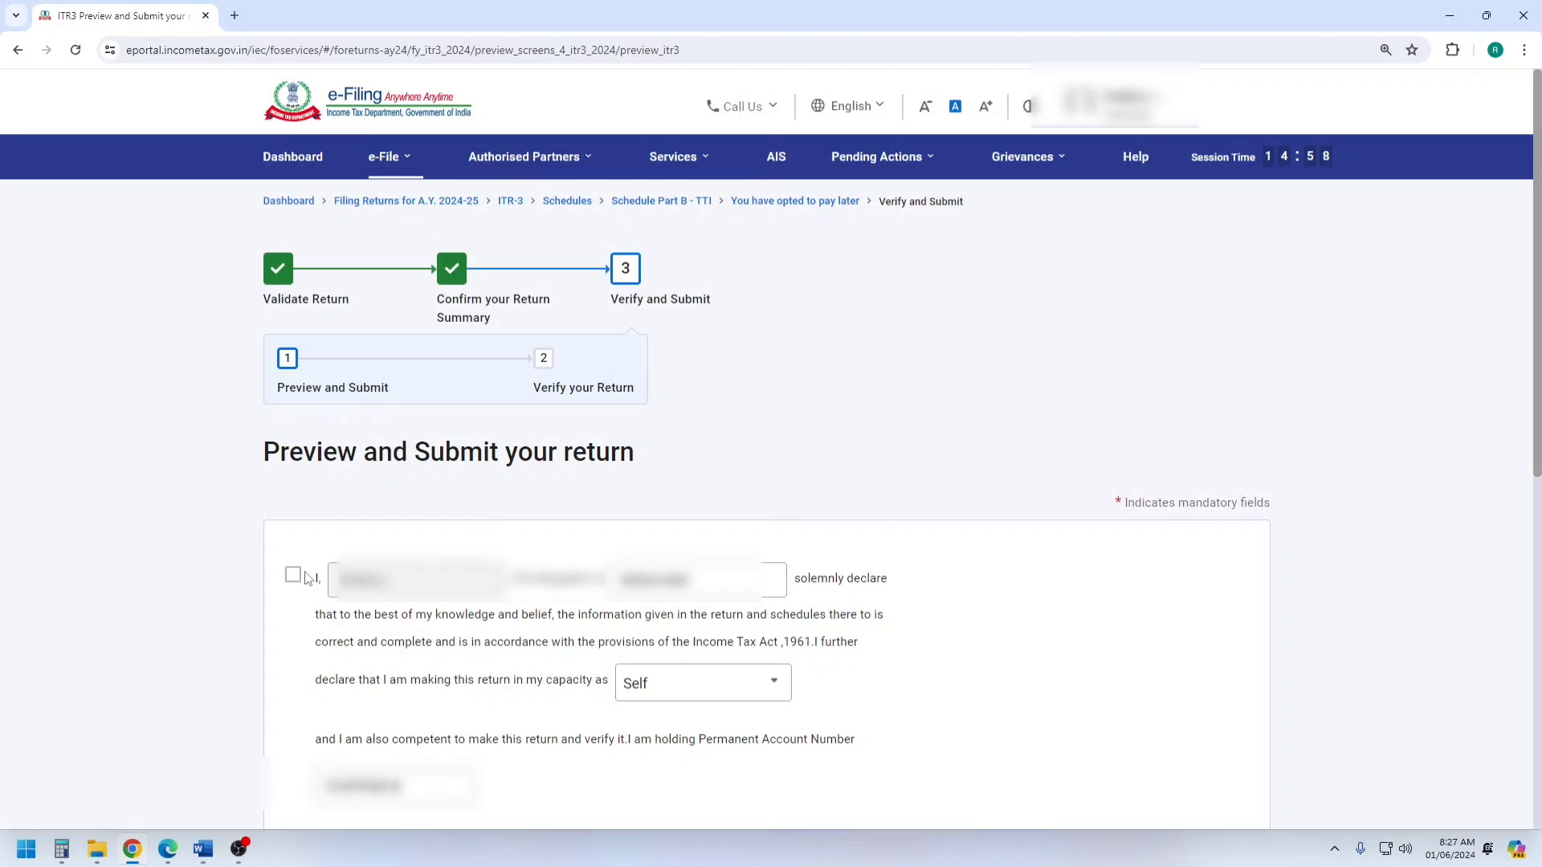
# Accept the declaration in the capacity of Self and proceed to the return preview.
pyautogui.click(293, 576)
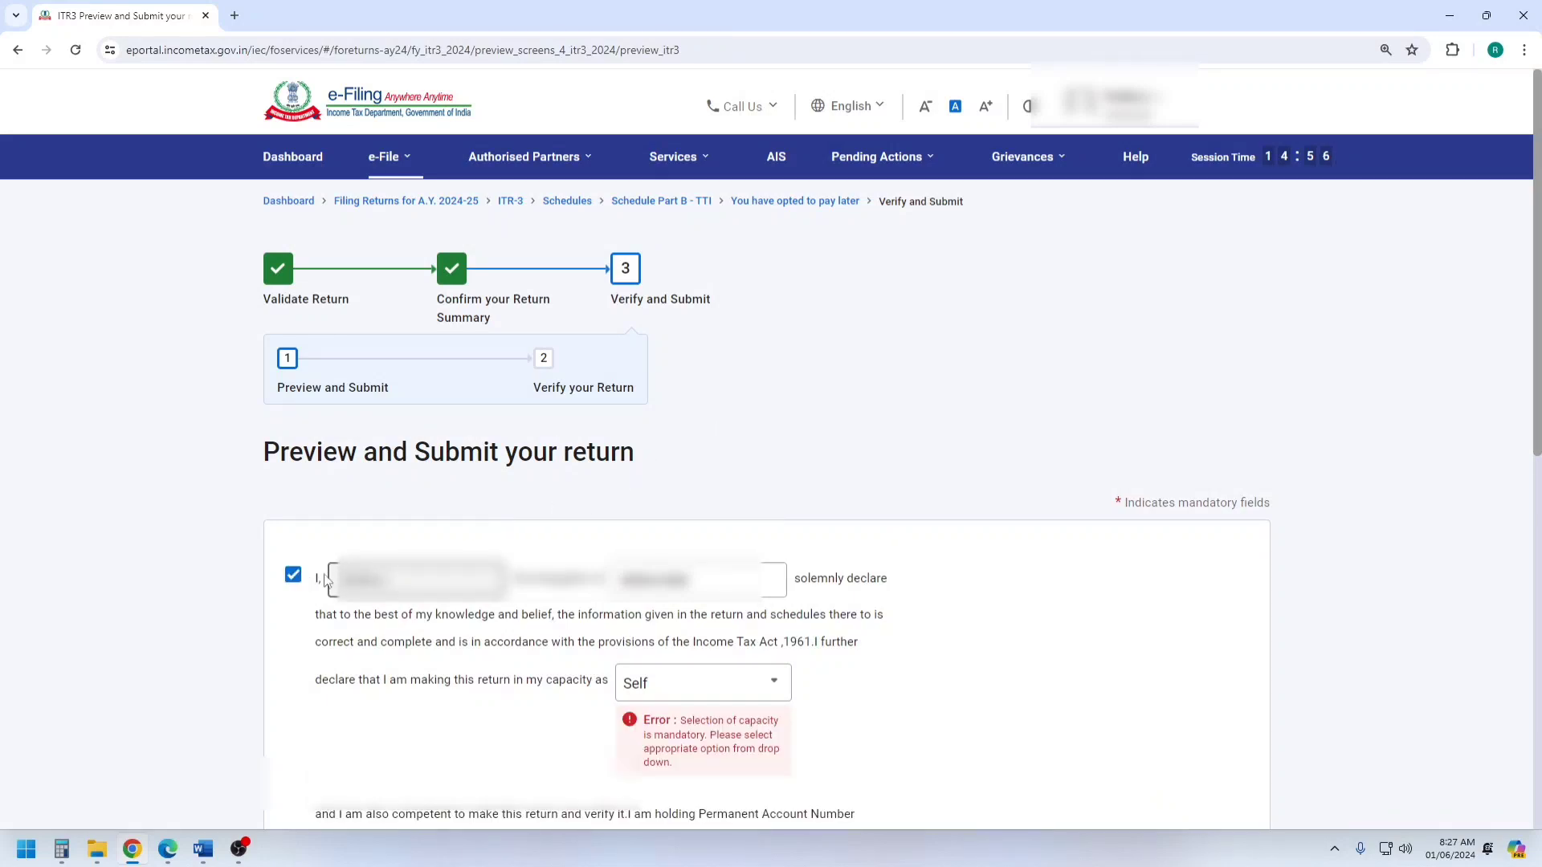
pyautogui.scroll(-3, 782, 462)
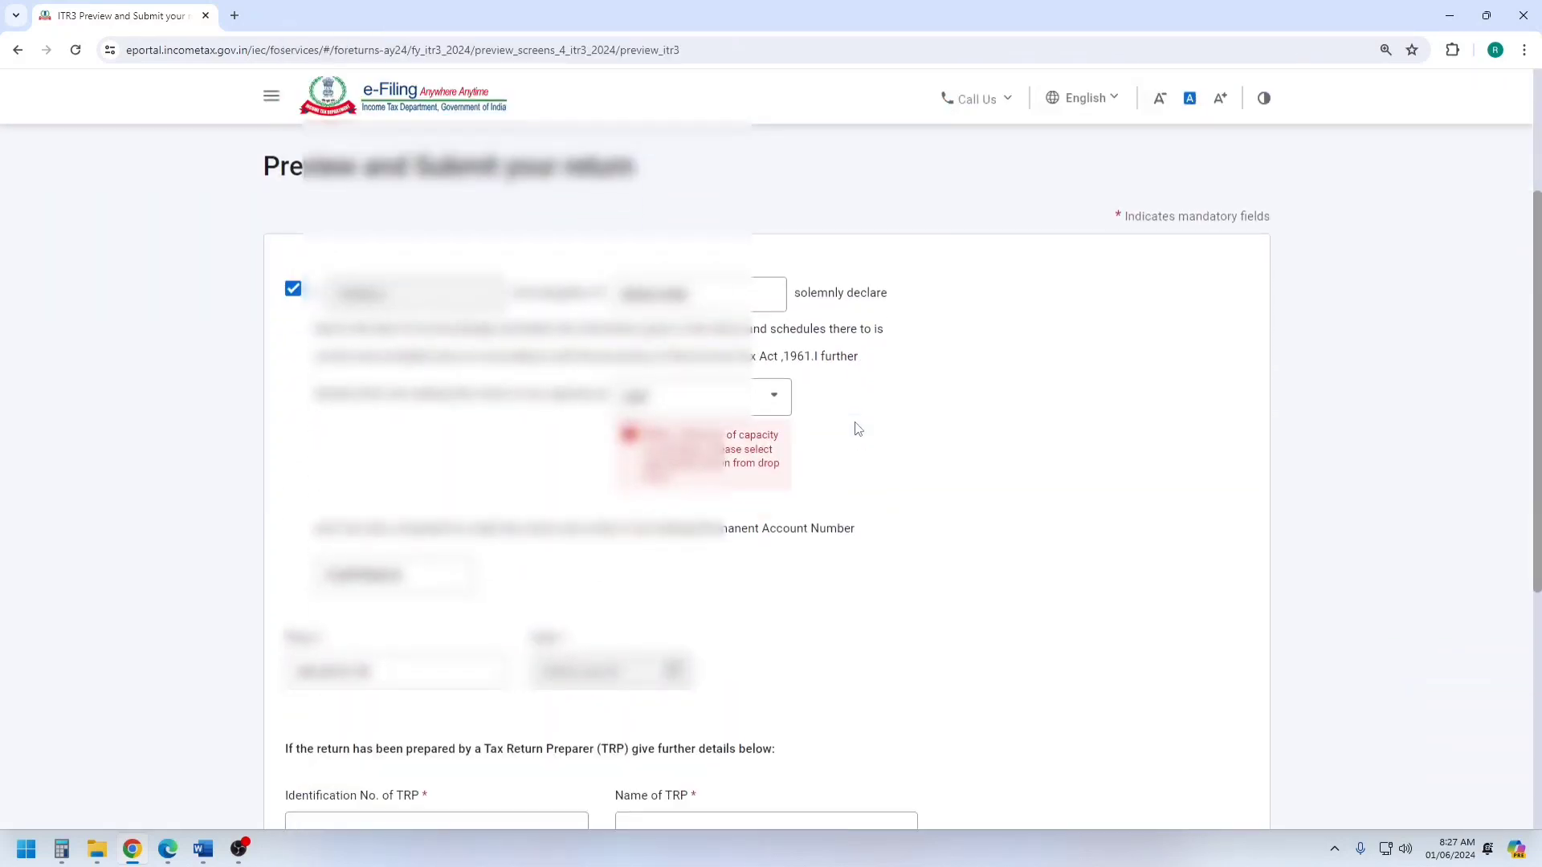
pyautogui.scroll(-5, 857, 428)
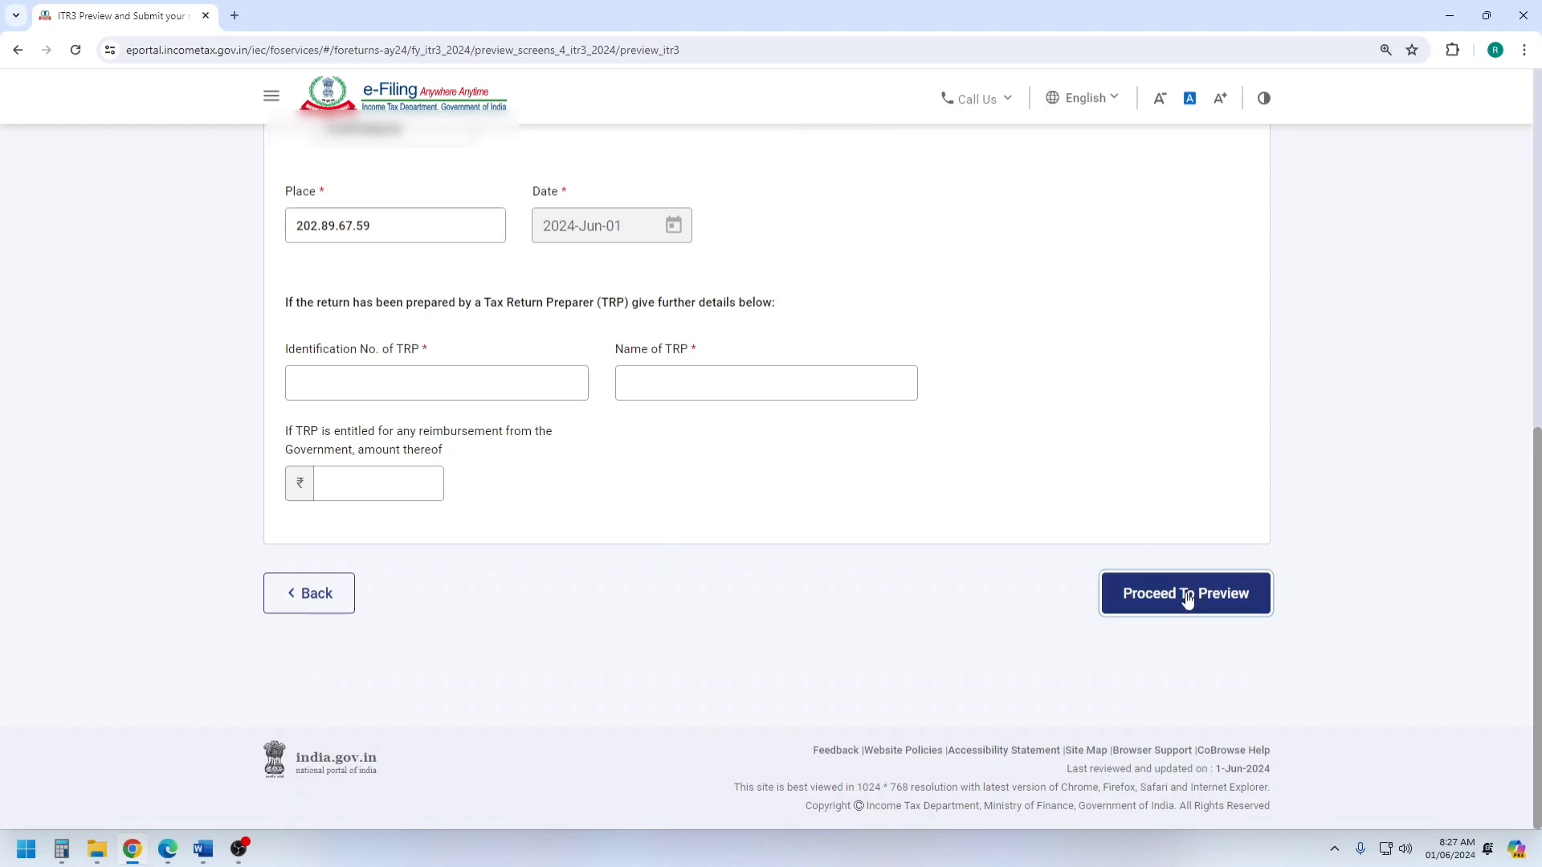
pyautogui.click(1187, 594)
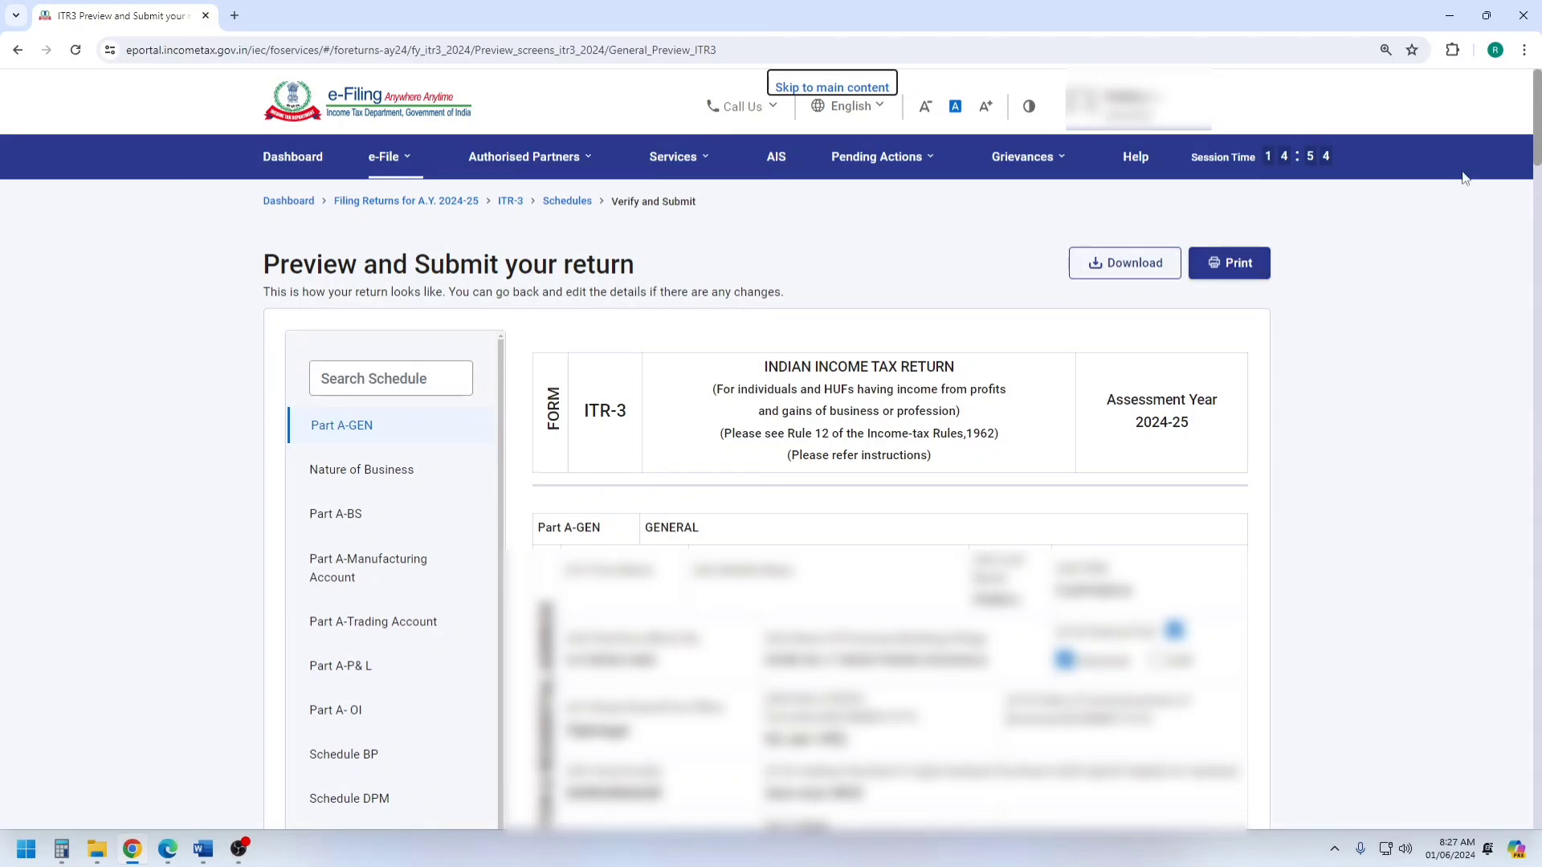
# Go to the end of the ITR-3 preview, run the validation and examine the listed errors.
pyautogui.moveTo(1540, 129); pyautogui.dragTo(1540, 795)
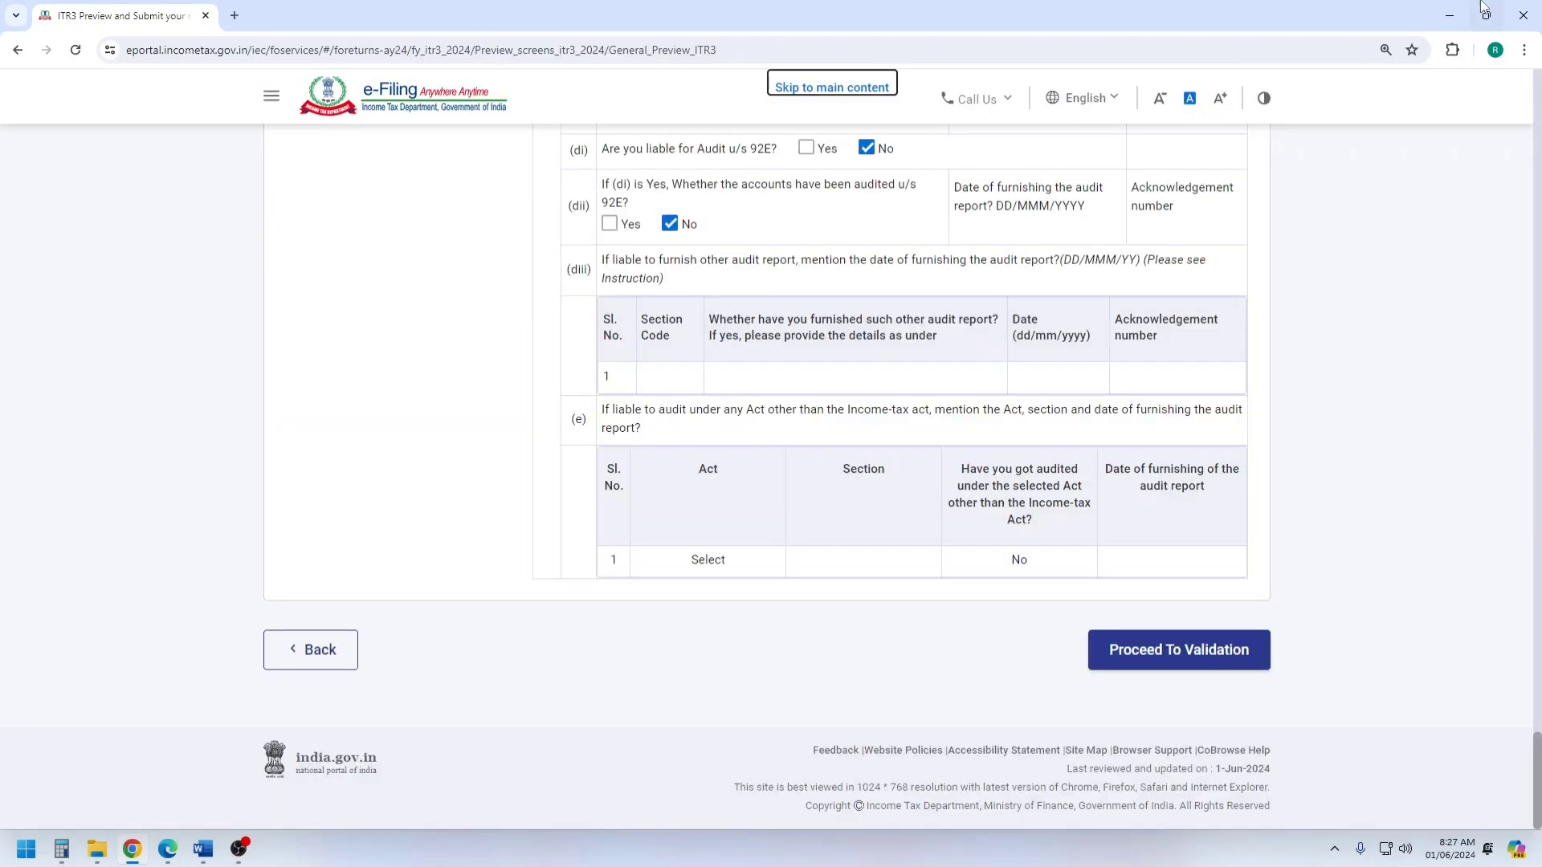
pyautogui.click(1249, 649)
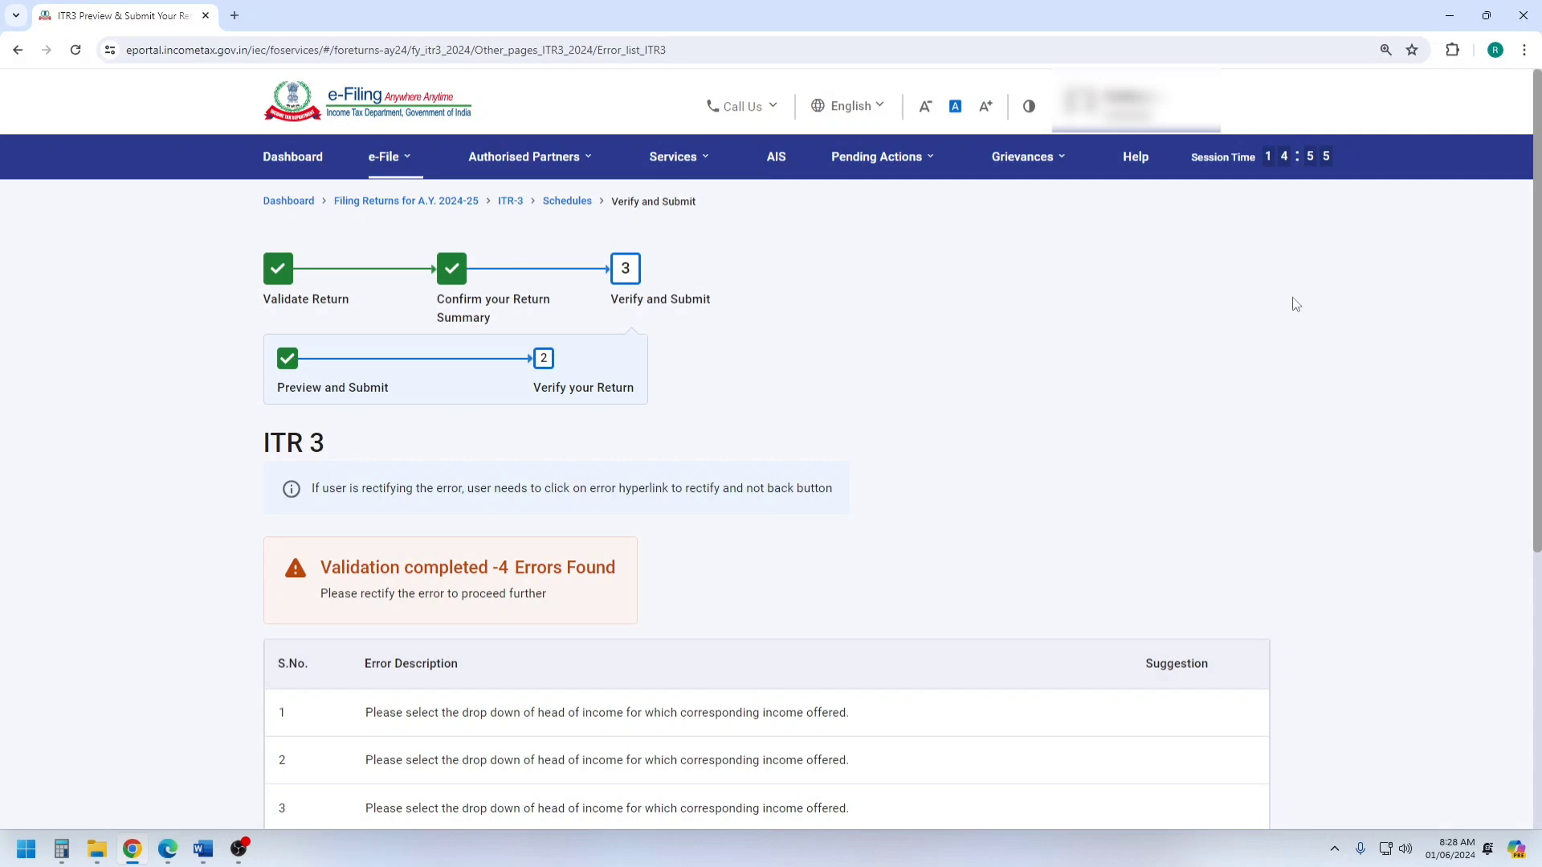
pyautogui.scroll(-4, 1164, 379)
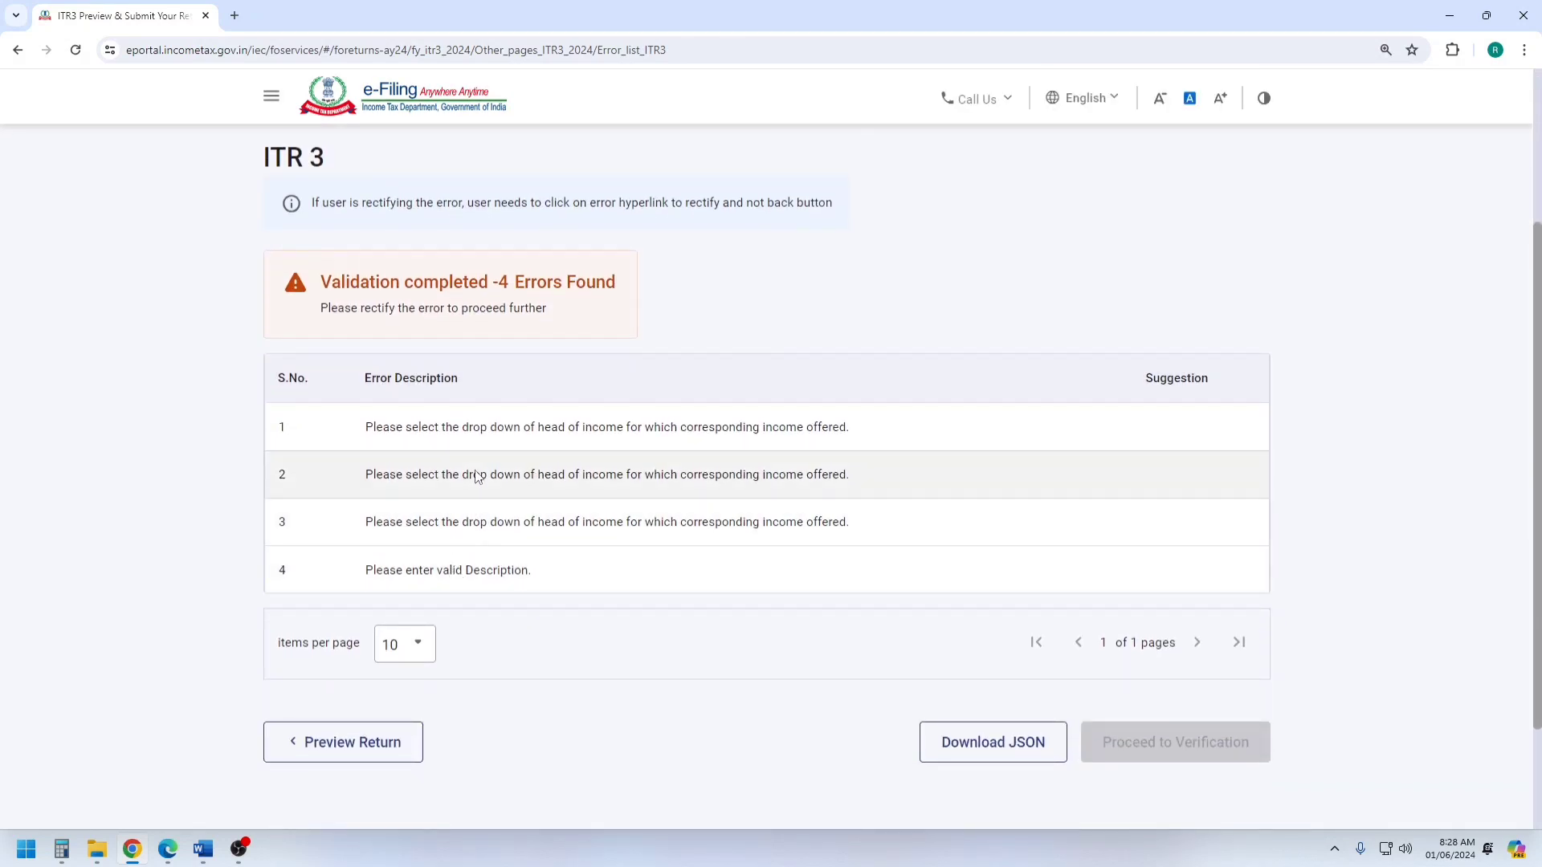
# Open the TDS 2 entry behind the first head-of-income error, examine its fields and cancel back to the Tax Paid schedule.
pyautogui.click(498, 430)
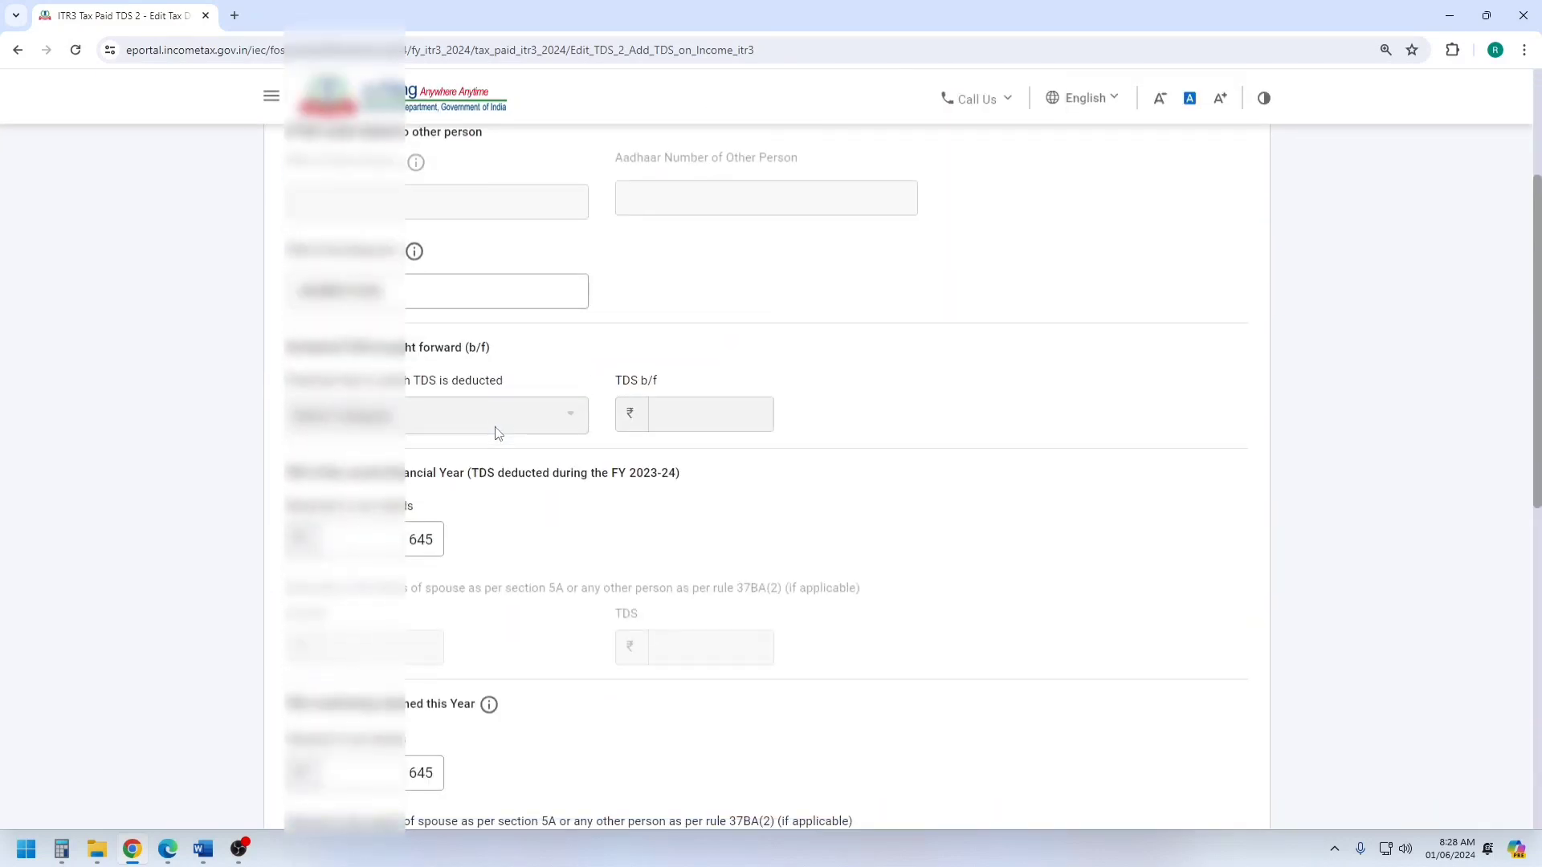
pyautogui.scroll(-1, 609, 503)
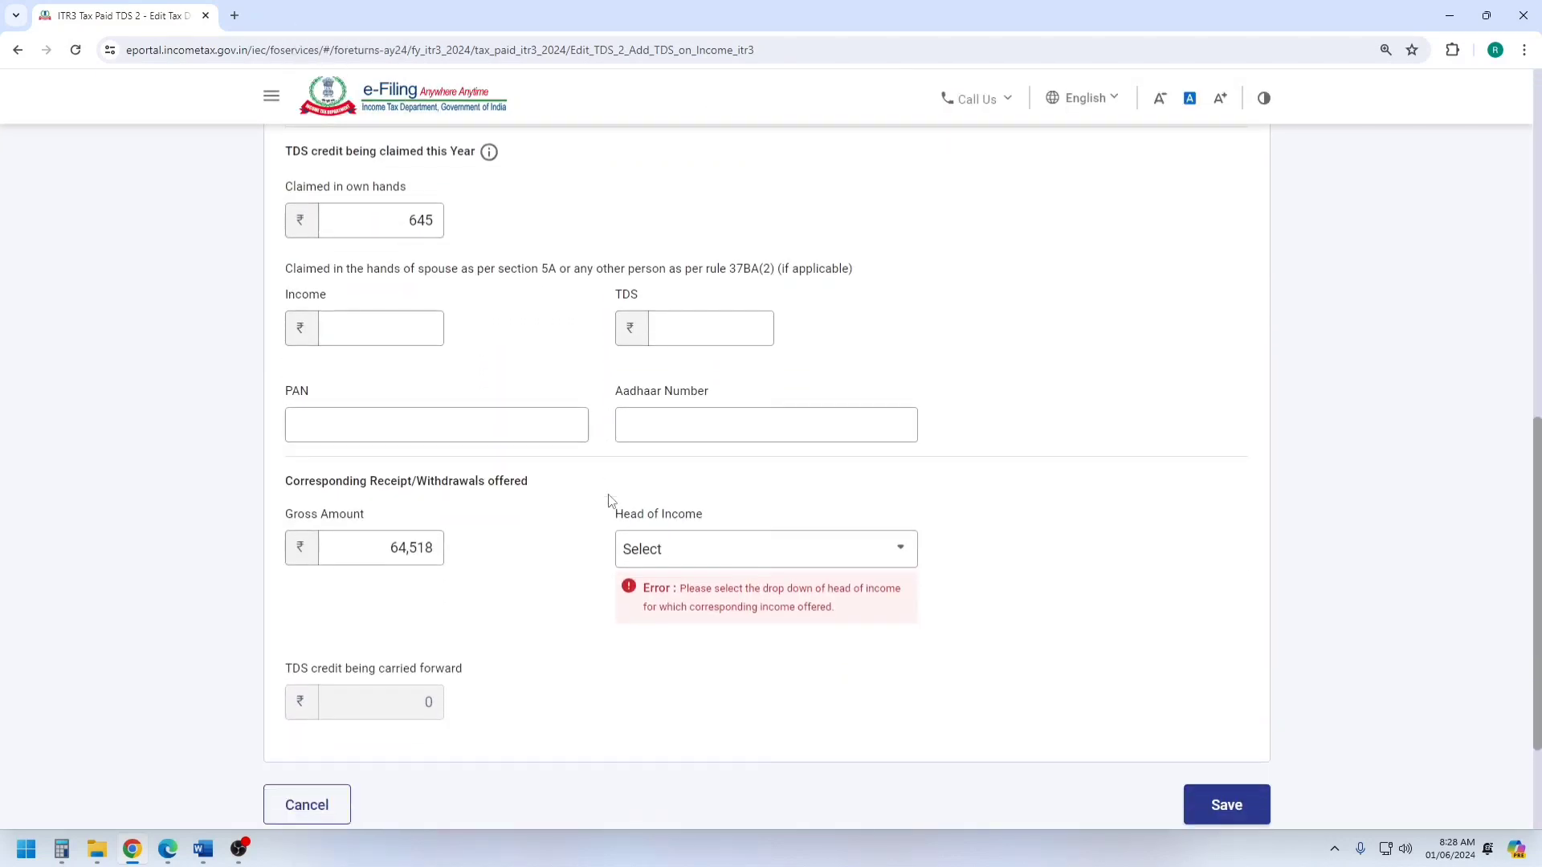
pyautogui.scroll(4, 487, 448)
pyautogui.scroll(-7, 485, 444)
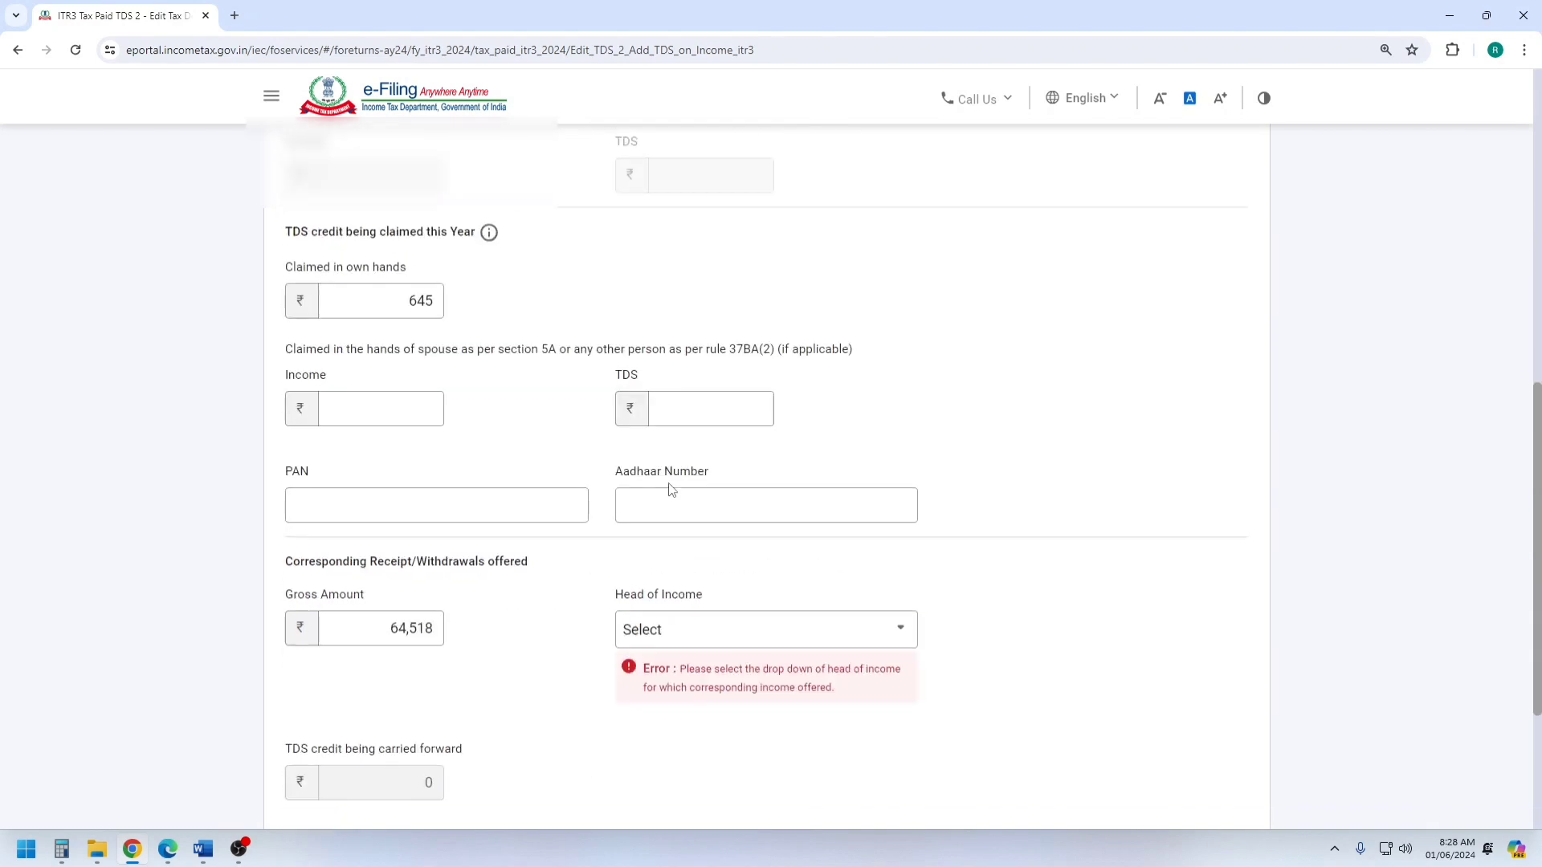
pyautogui.click(303, 618)
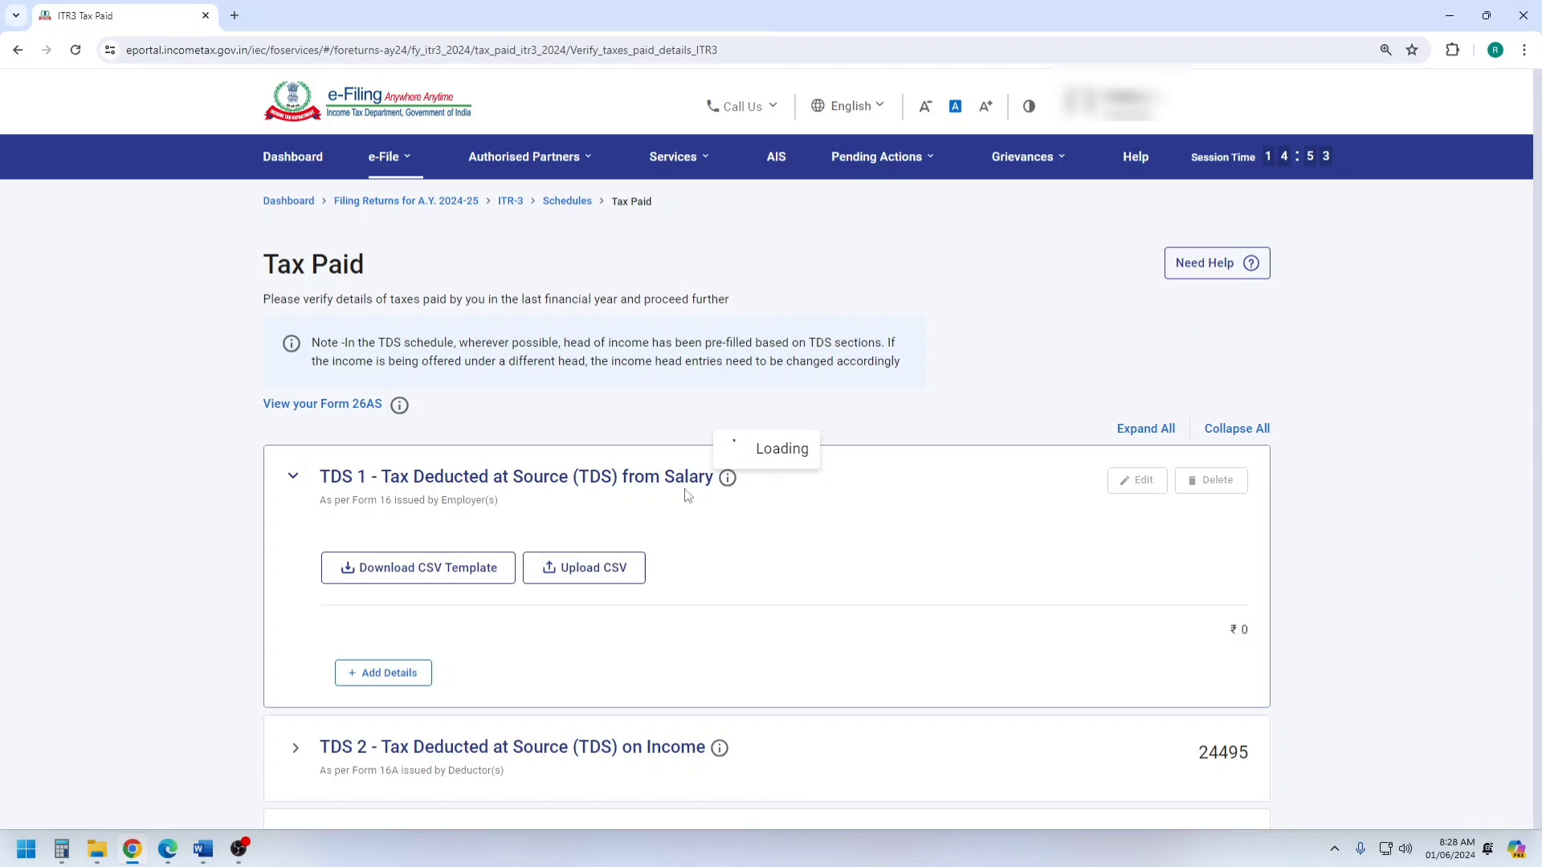
pyautogui.scroll(-1, 684, 493)
pyautogui.scroll(-3, 686, 496)
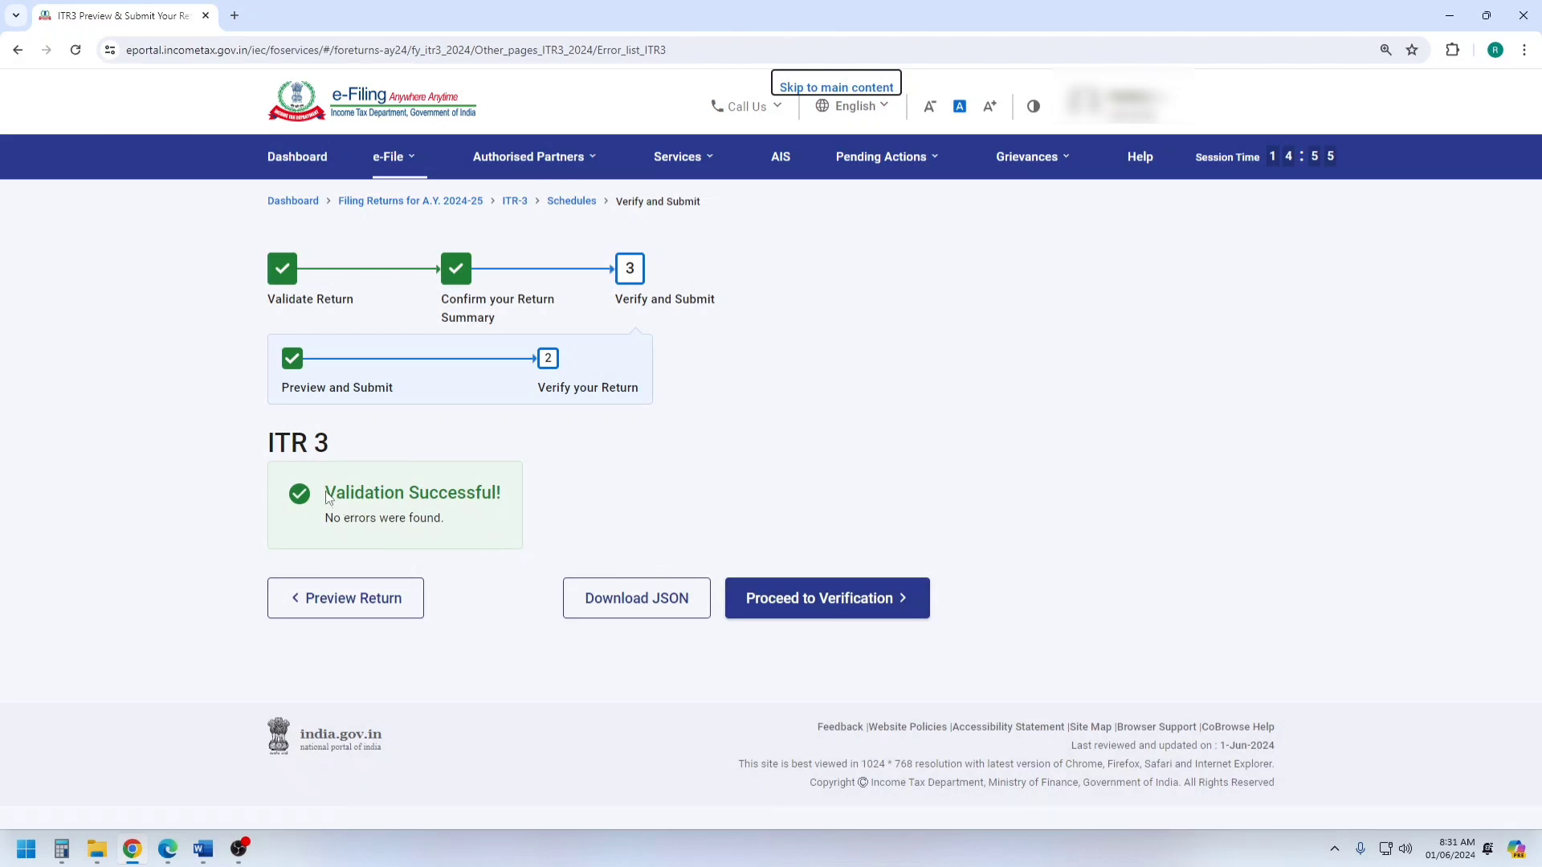
# Proceed to verification of the validated return and review the available verification methods.
pyautogui.moveTo(326, 496); pyautogui.dragTo(507, 493)
pyautogui.click(837, 375)
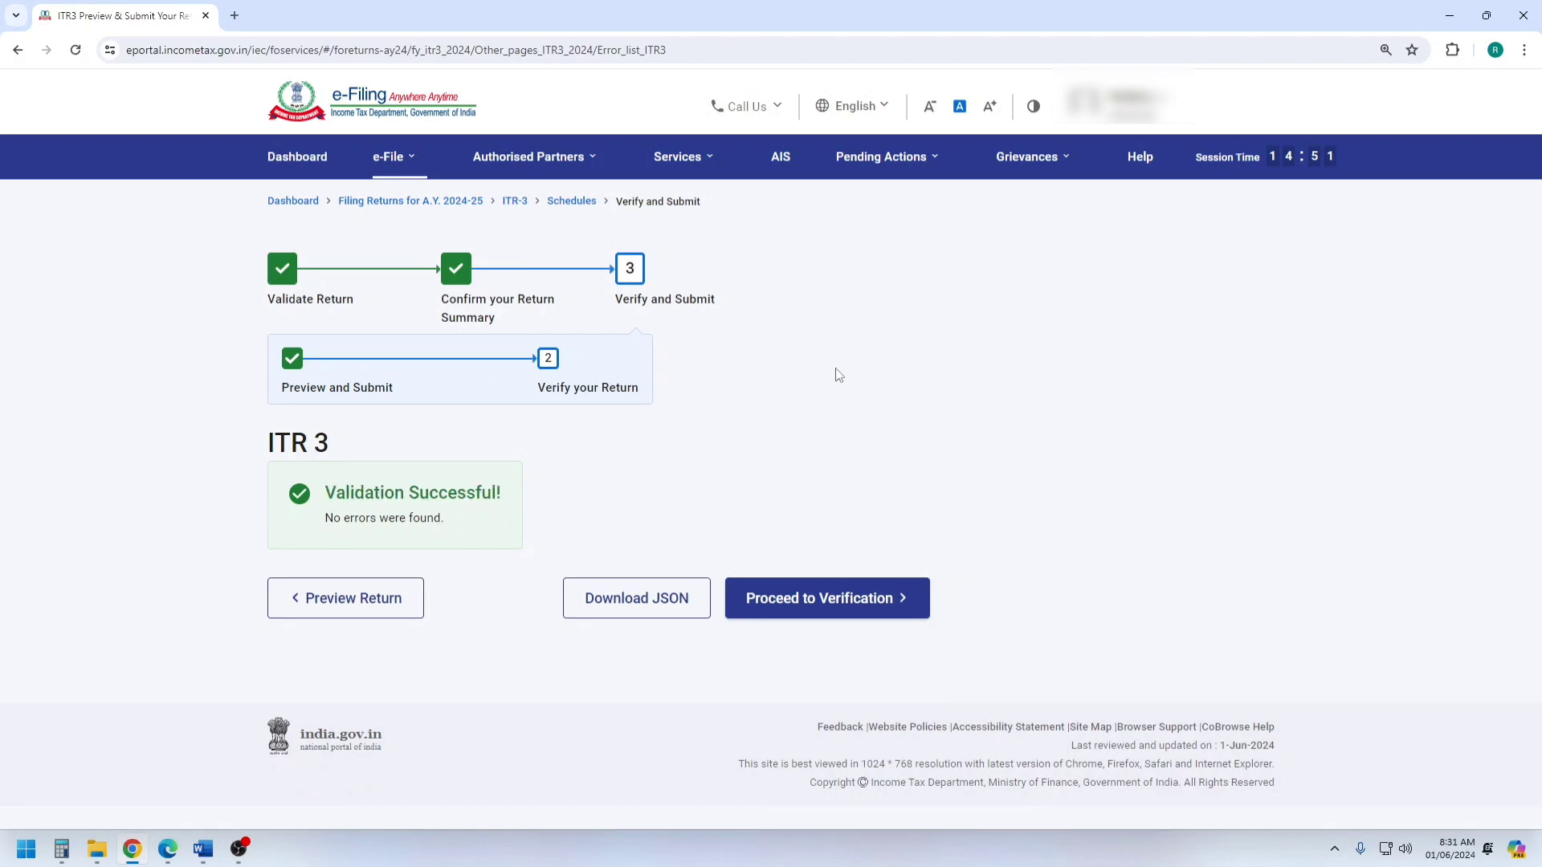
pyautogui.click(827, 602)
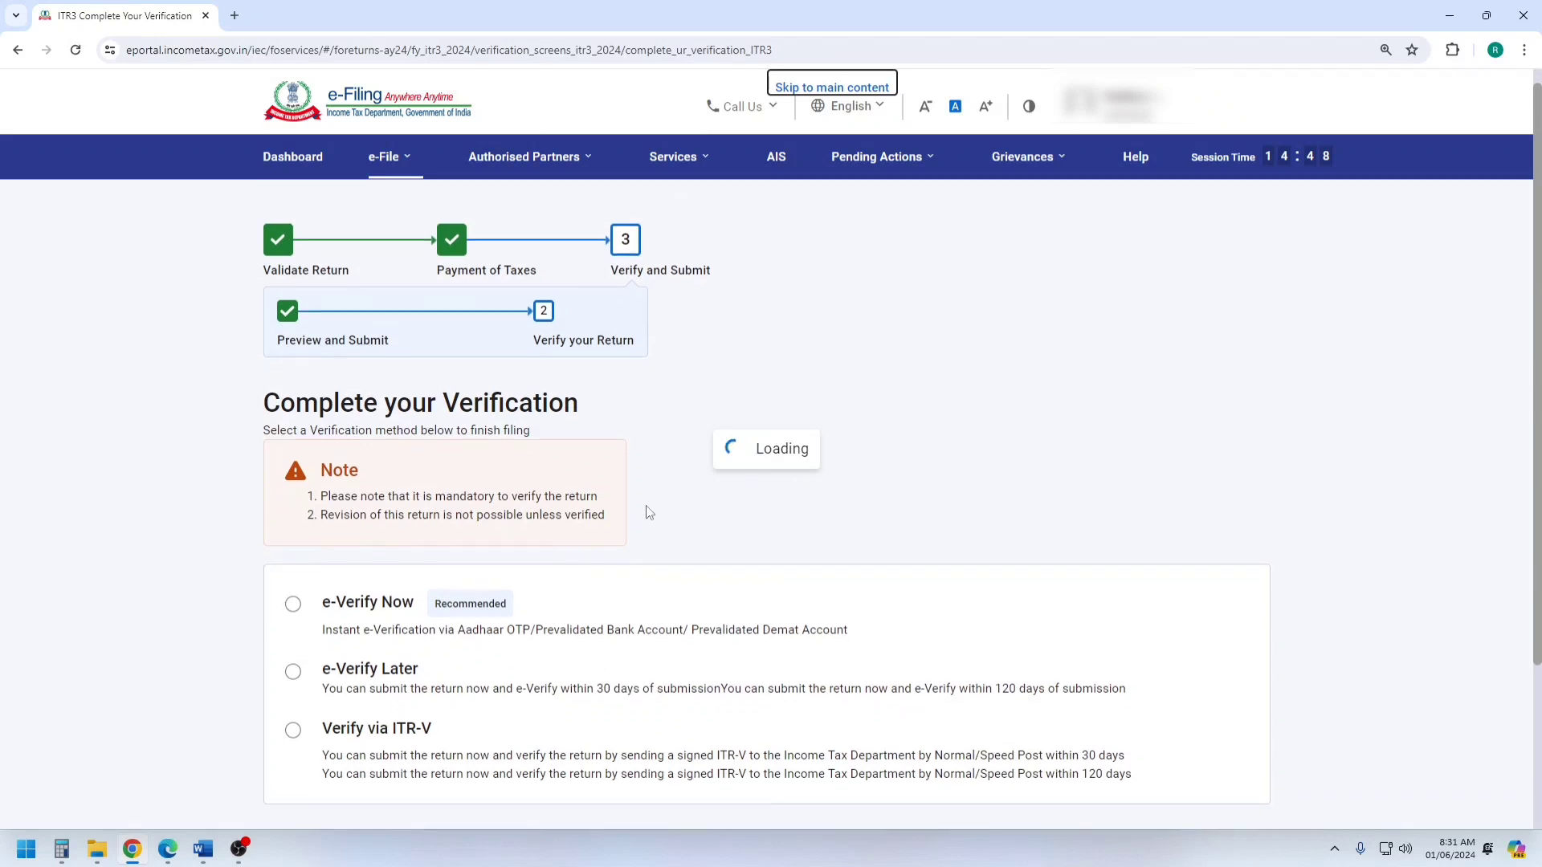
pyautogui.scroll(-3, 537, 409)
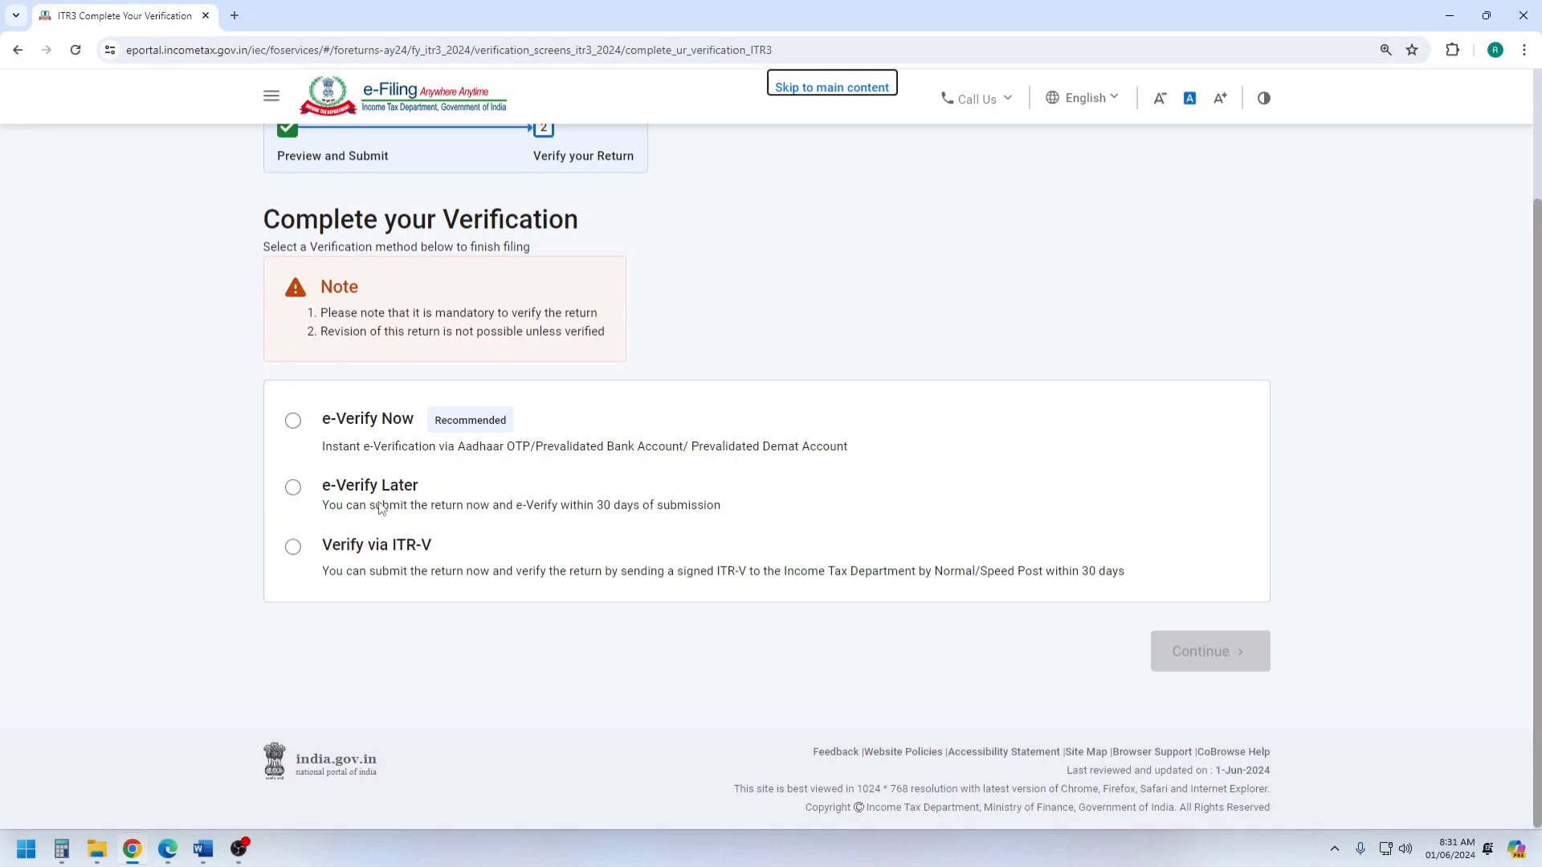
# Choose to e-verify the return now, using an OTP on the mobile number registered with Aadhaar, and continue.
pyautogui.click(292, 421)
pyautogui.click(1209, 658)
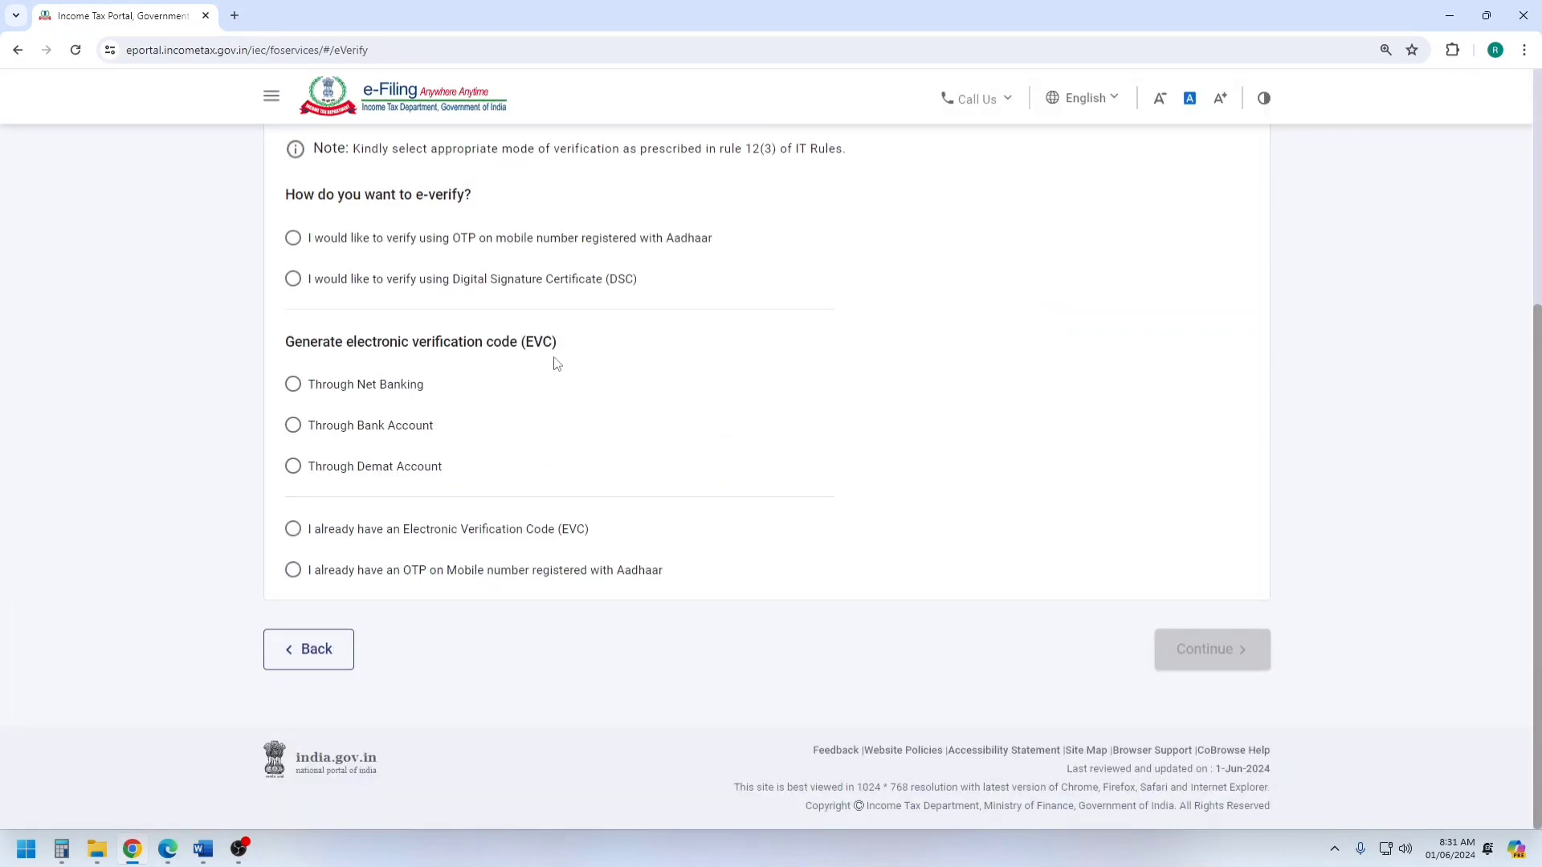
pyautogui.click(293, 240)
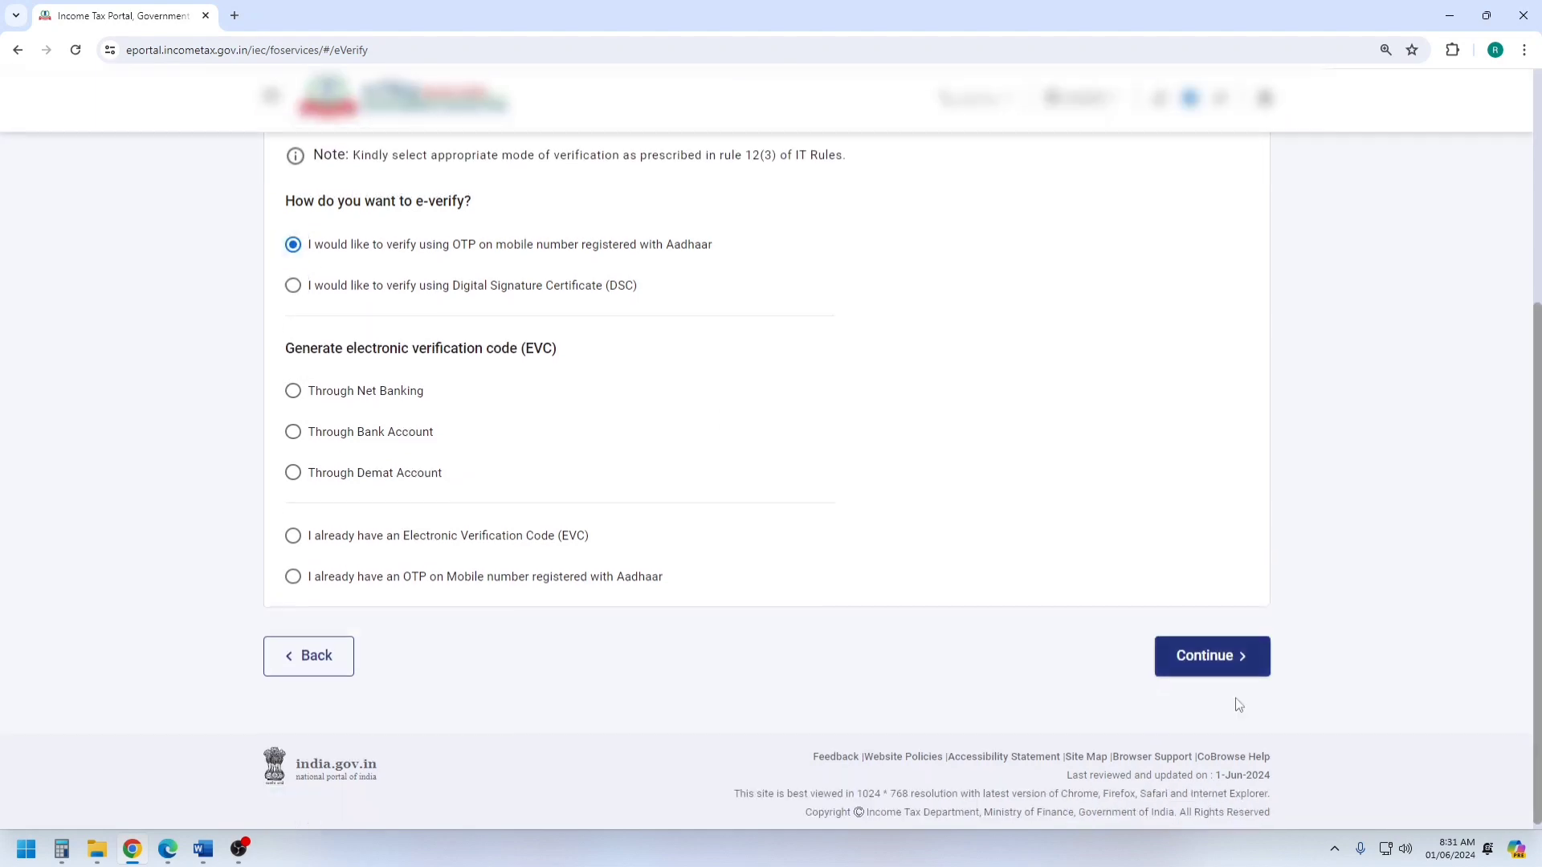
pyautogui.click(1213, 658)
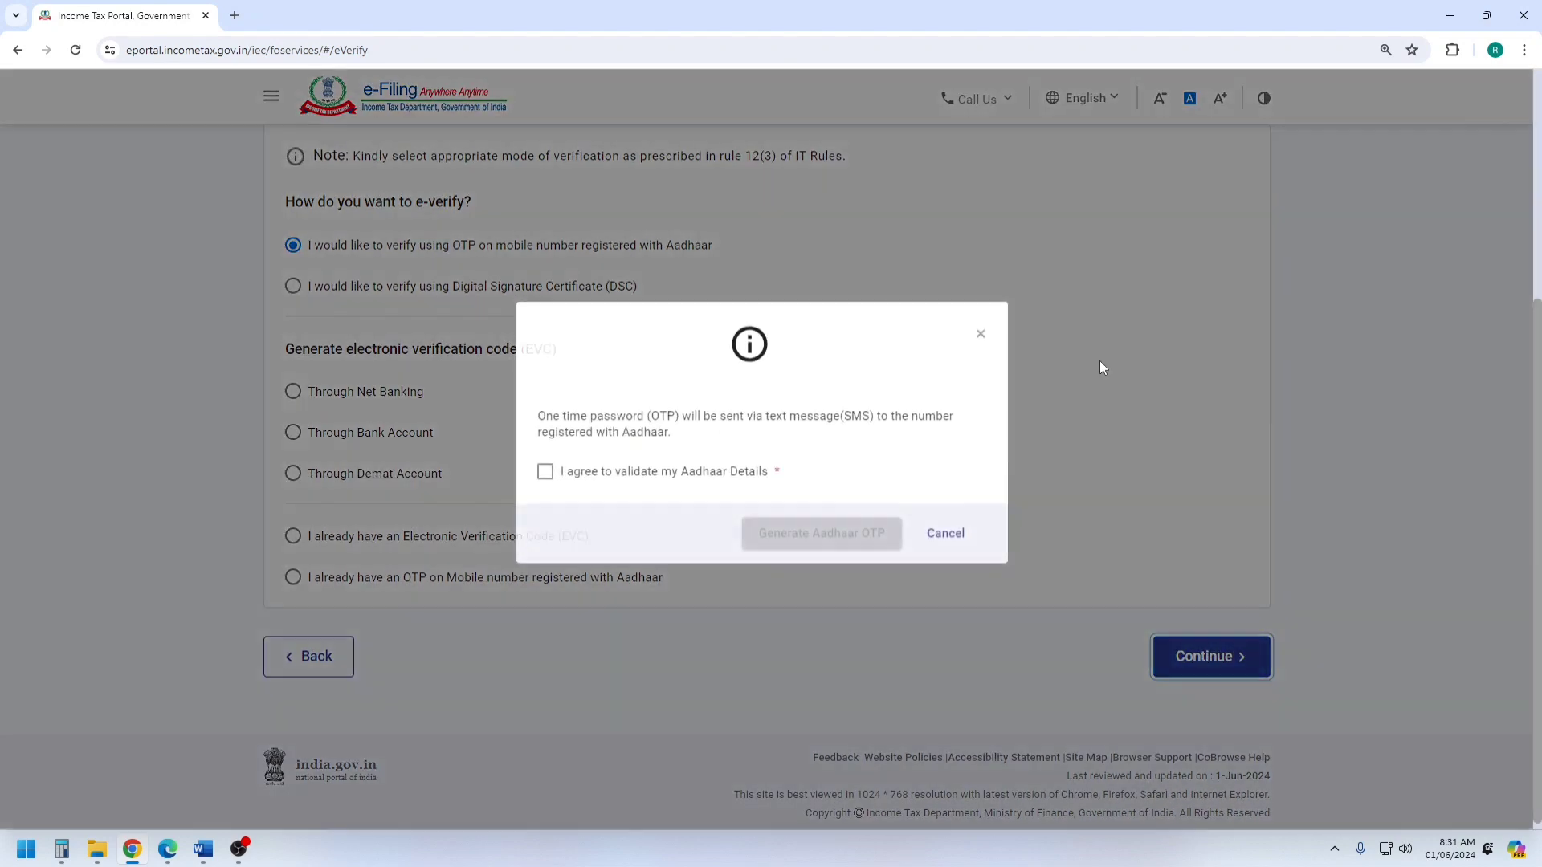
# Agree to validate the Aadhaar details, generate the Aadhaar OTP and enter the received code in the OTP field.
pyautogui.click(549, 494)
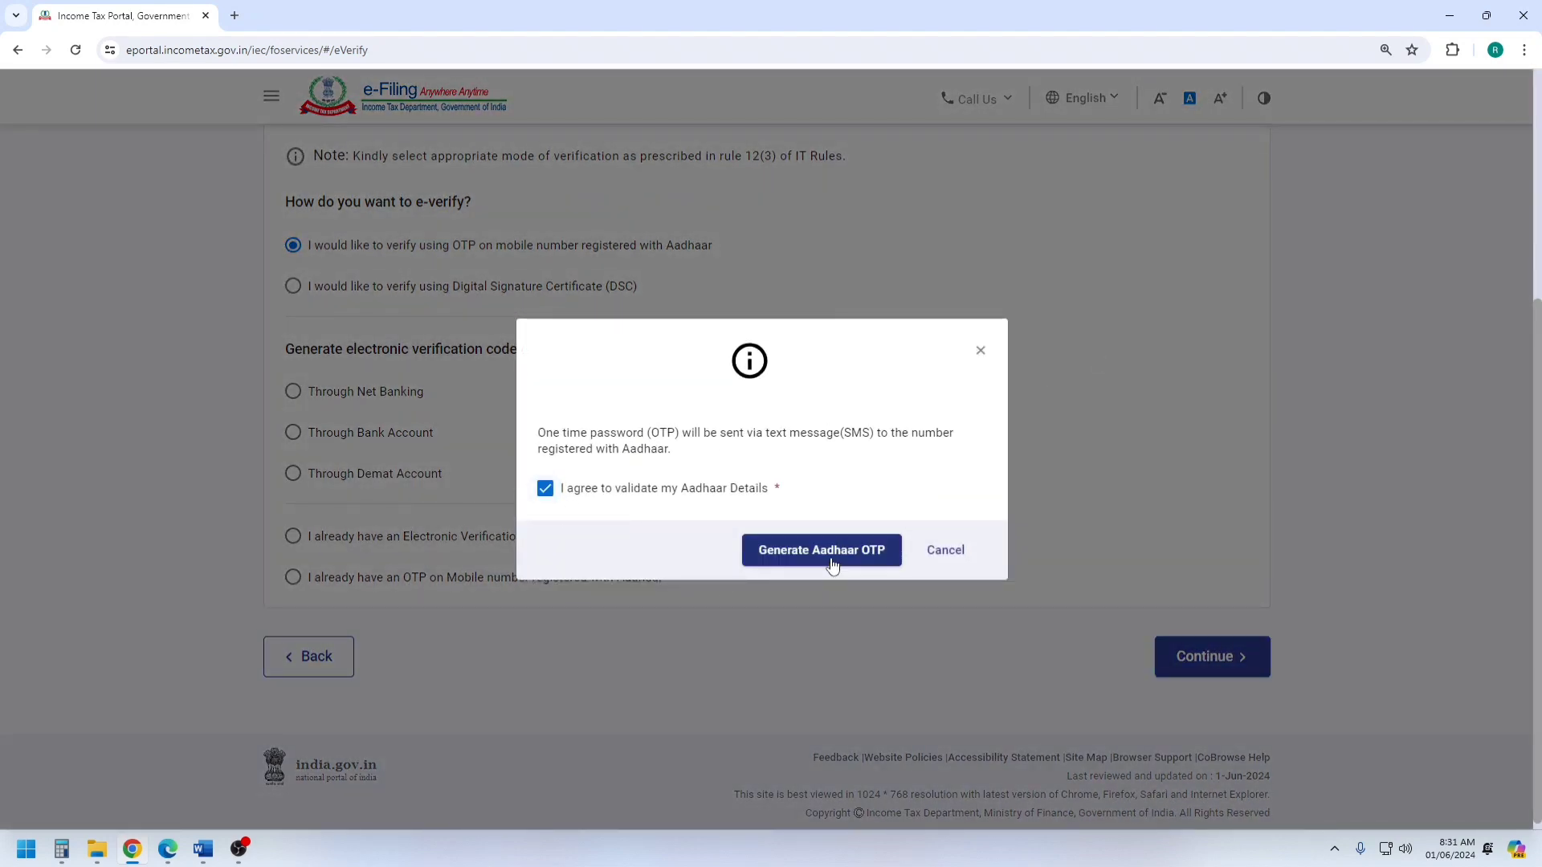
pyautogui.click(832, 557)
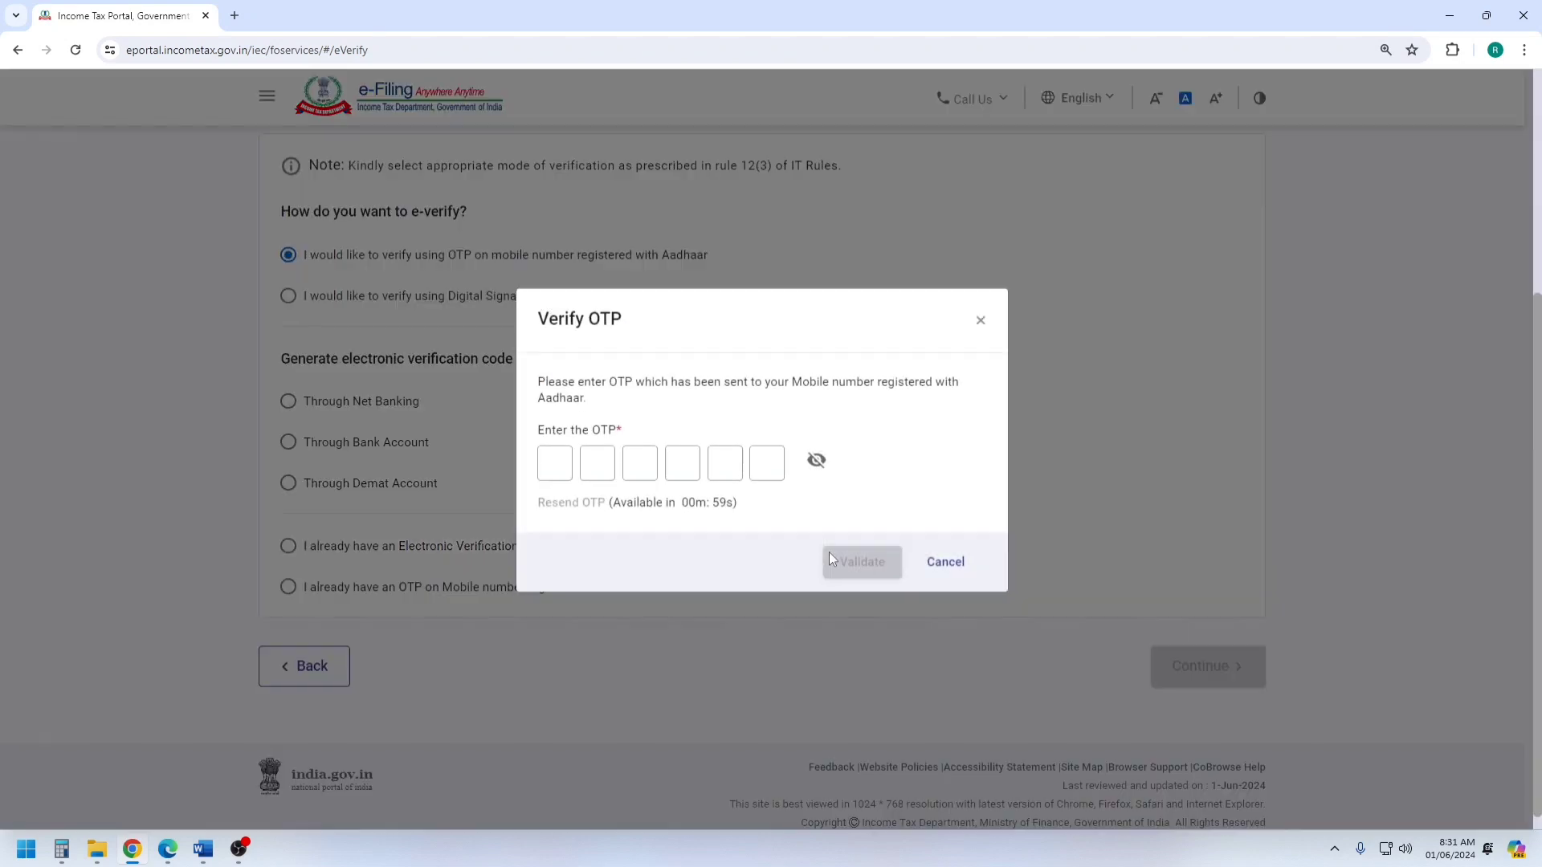
pyautogui.click(566, 470)
pyautogui.write('******')
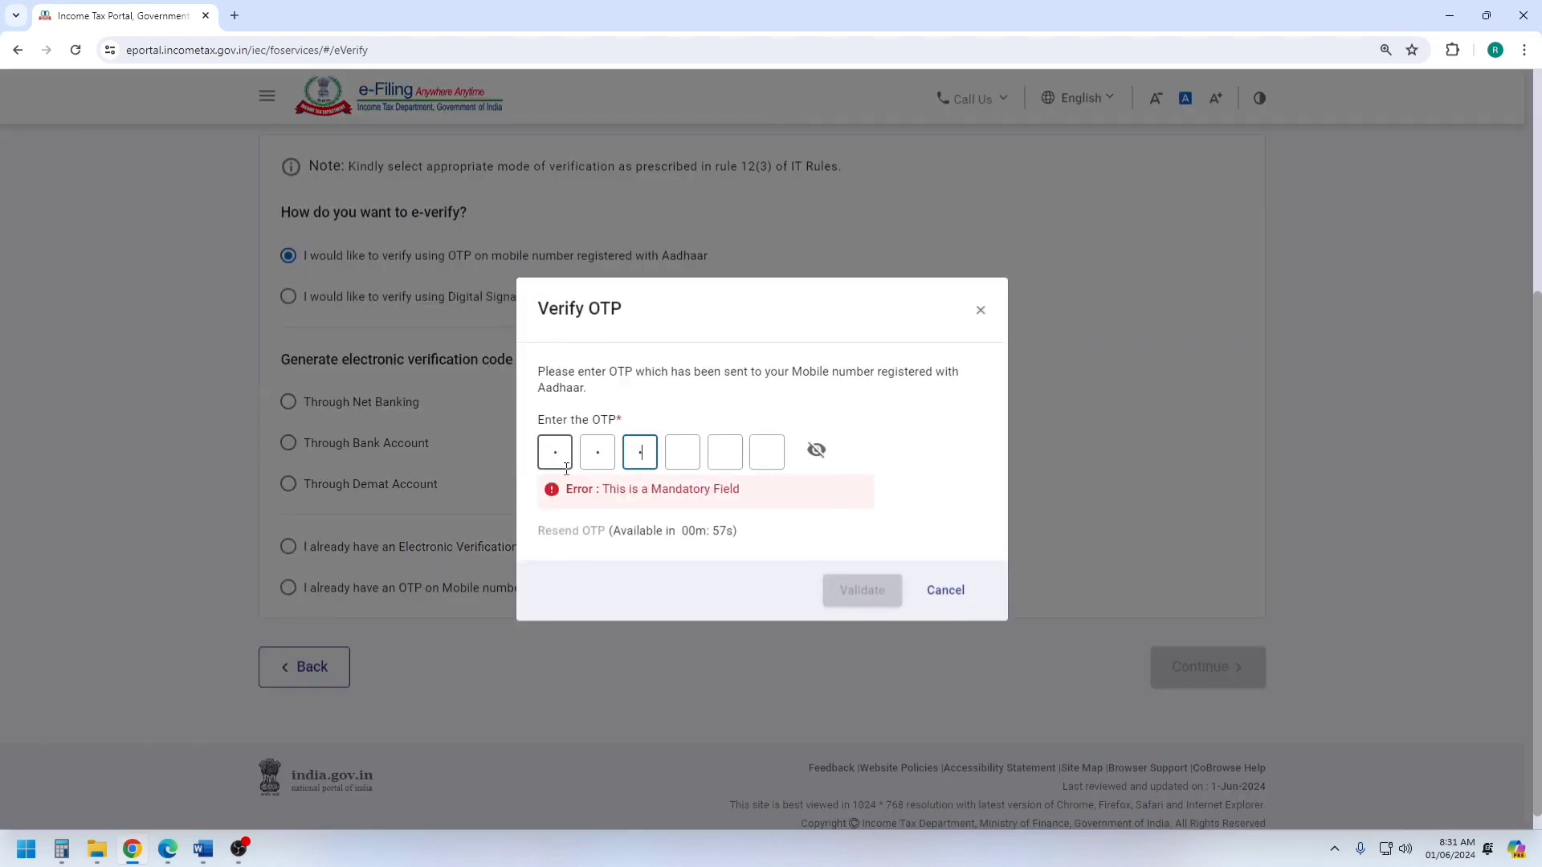